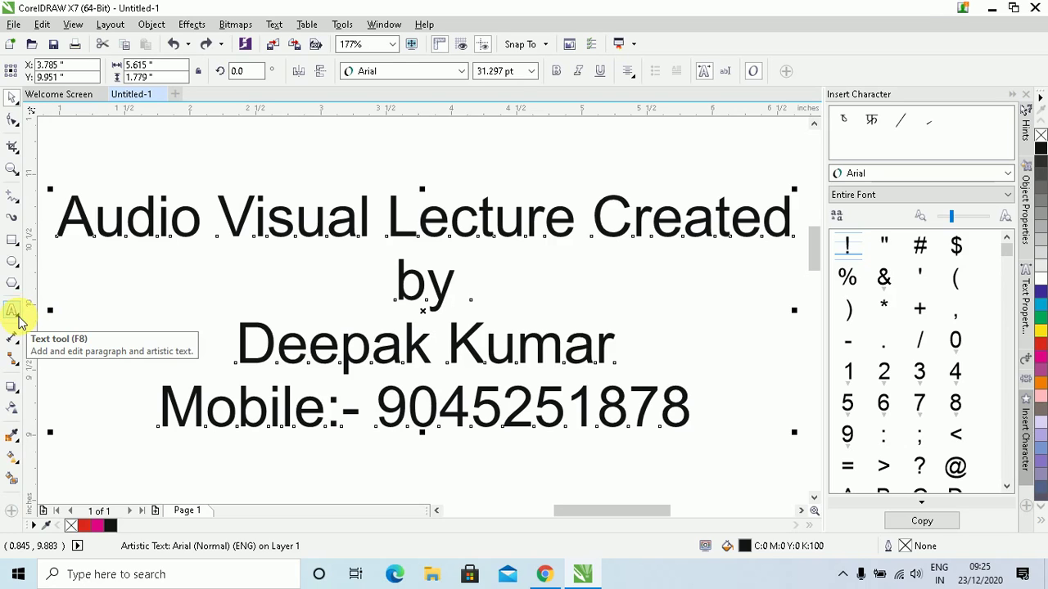
Delete the four-line lecture credit text, leaving a blank A4 page
left_click(21, 320)
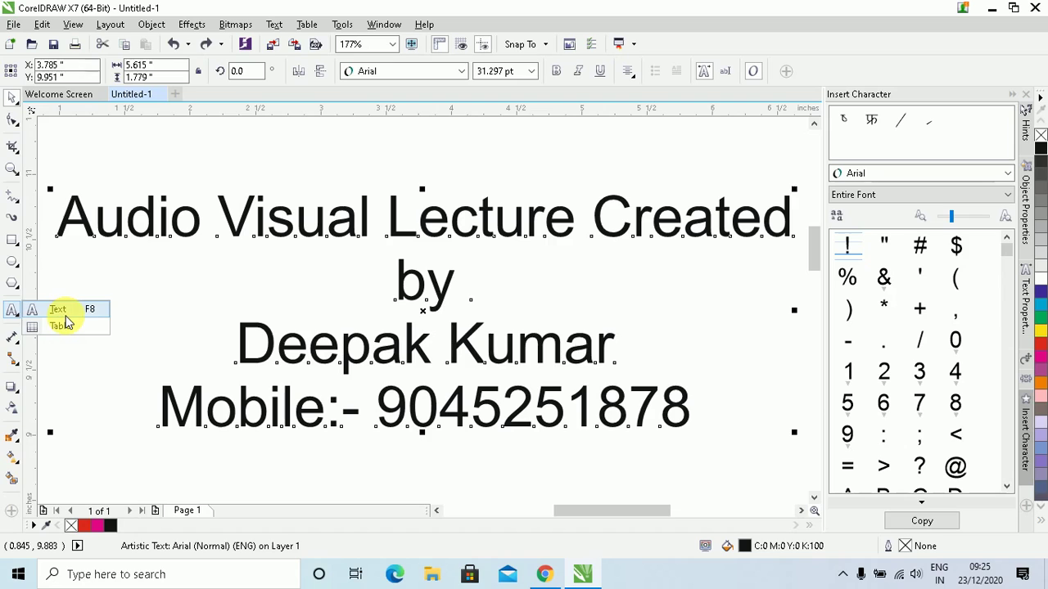
left_click(16, 319)
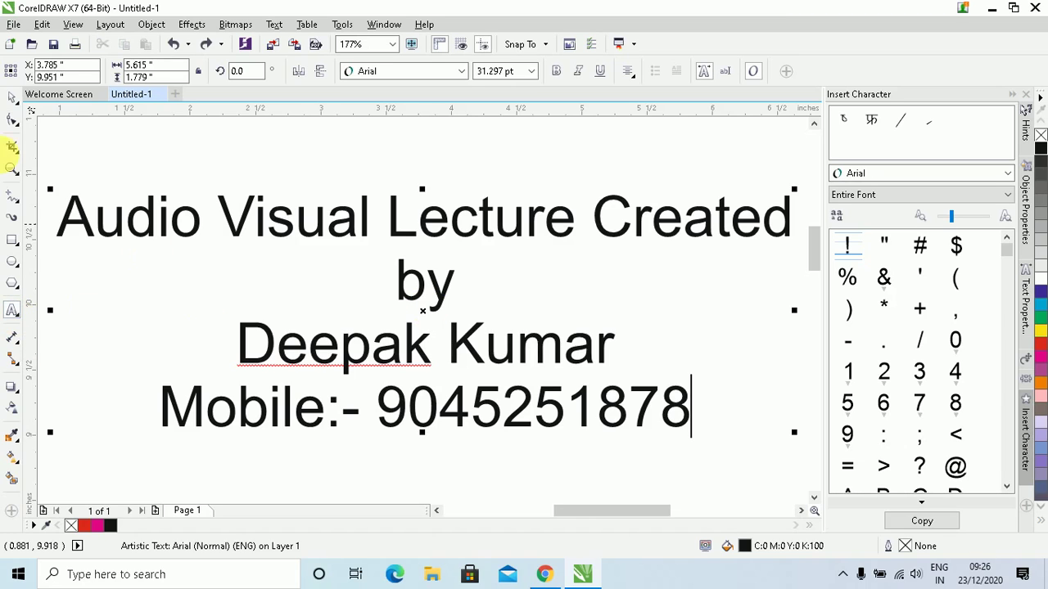
left_click(10, 99)
left_click(188, 211)
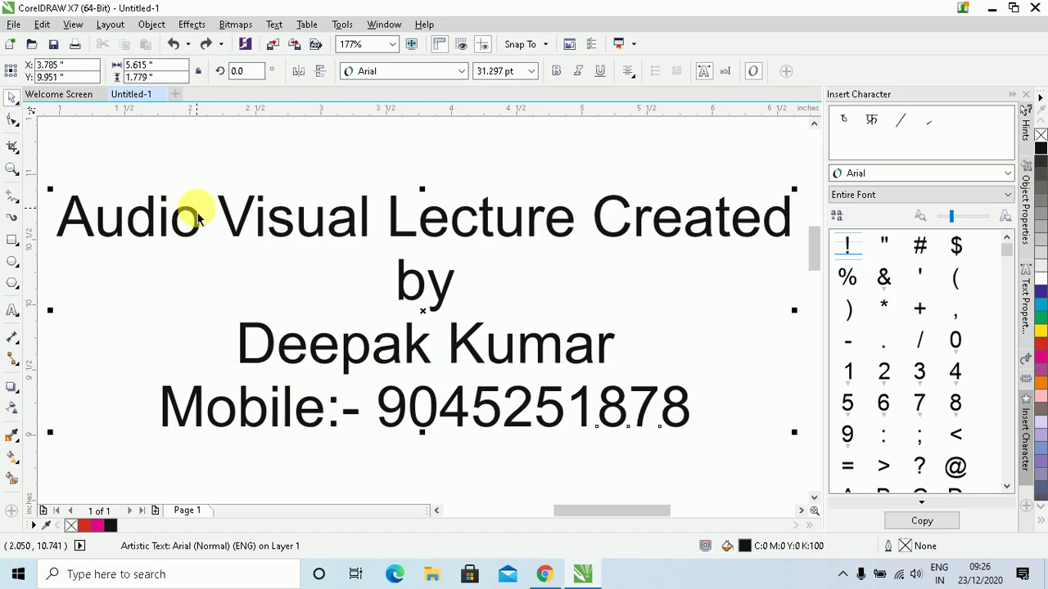
key("Delete")
scroll(273, 266, "down", 3)
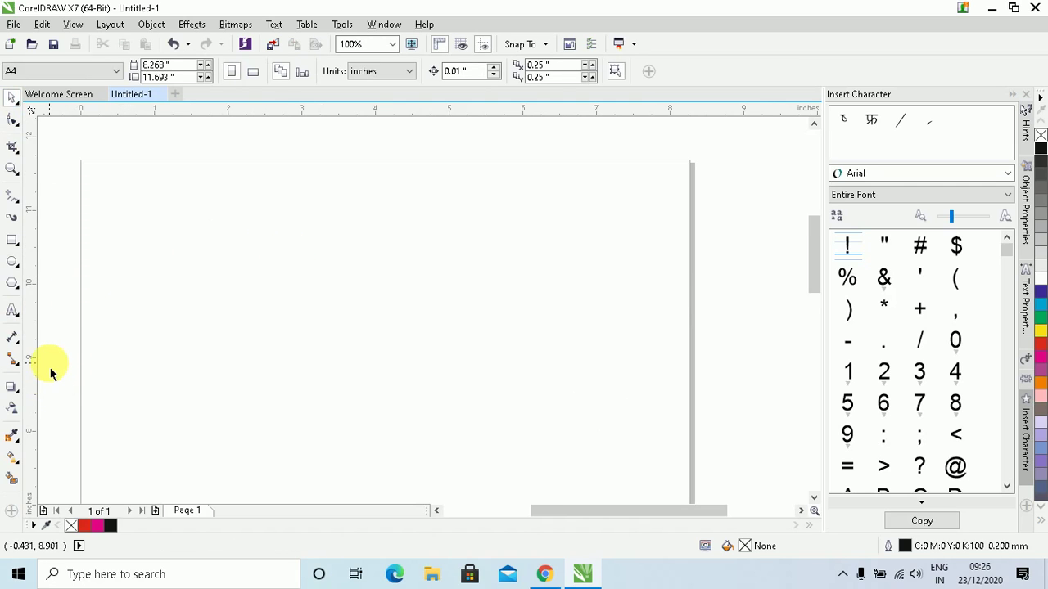
Type the author's full name as a 24 pt Arial text line near the page's top-left
left_click(12, 315)
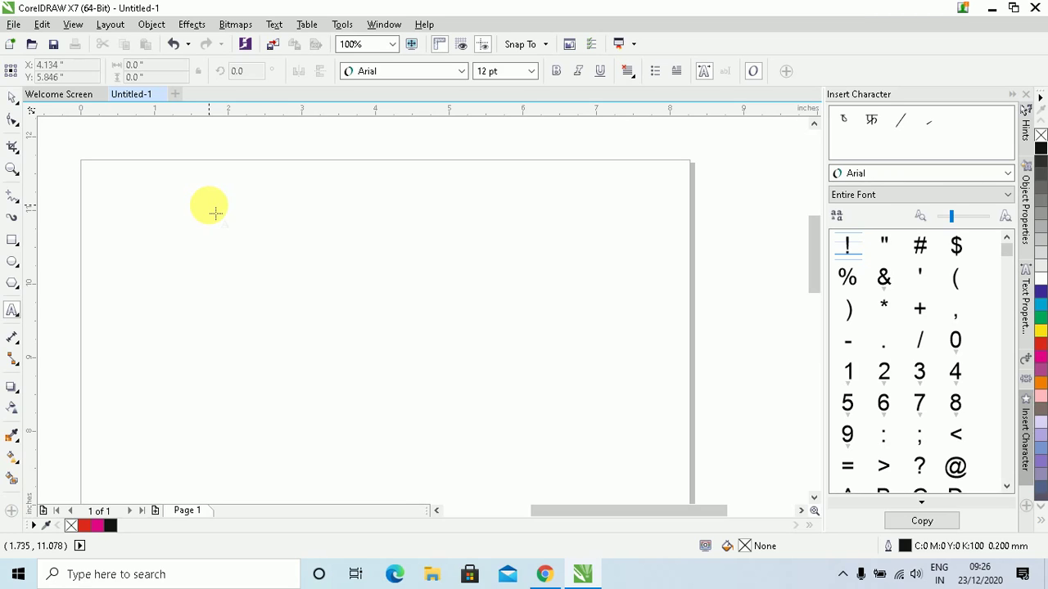
left_click(211, 211)
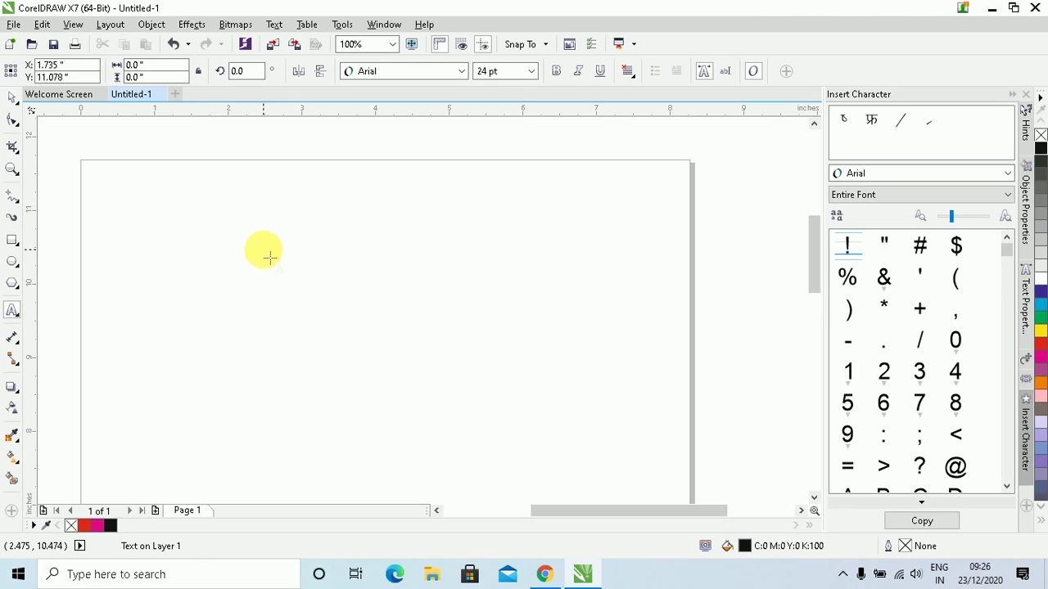
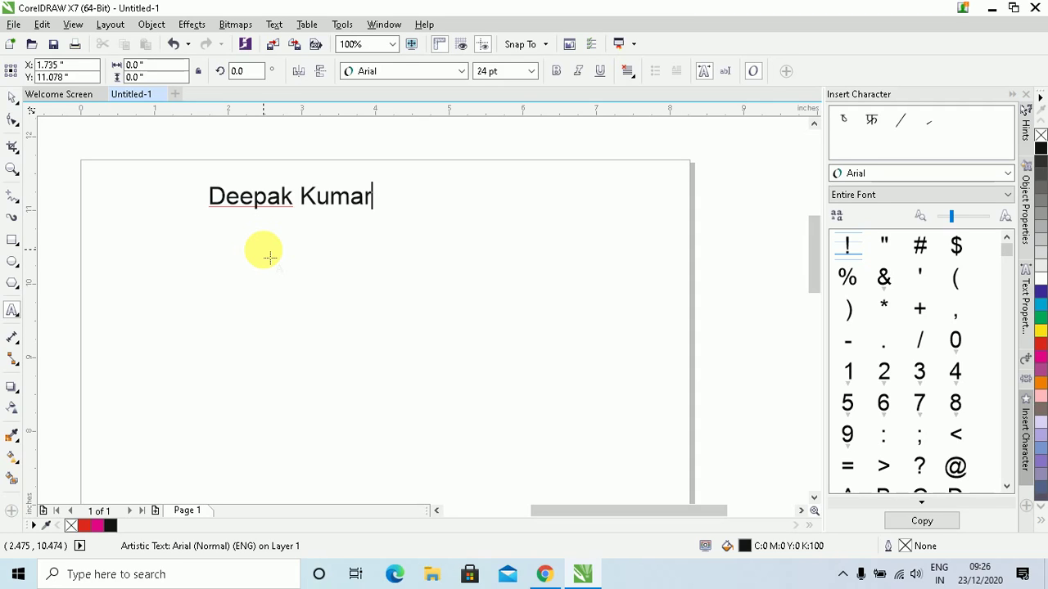
key("Escape")
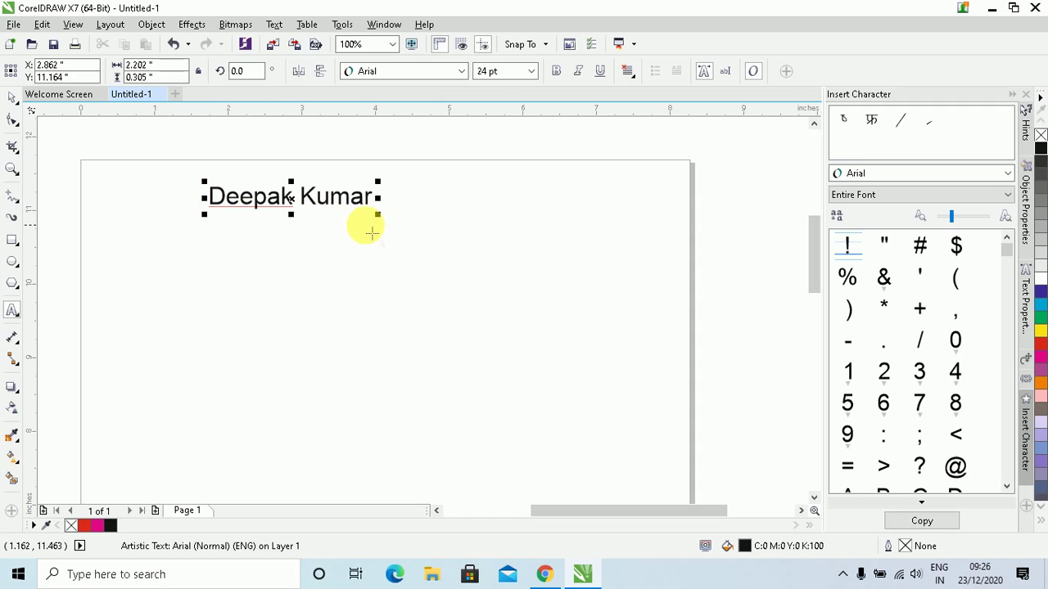
left_click(370, 227)
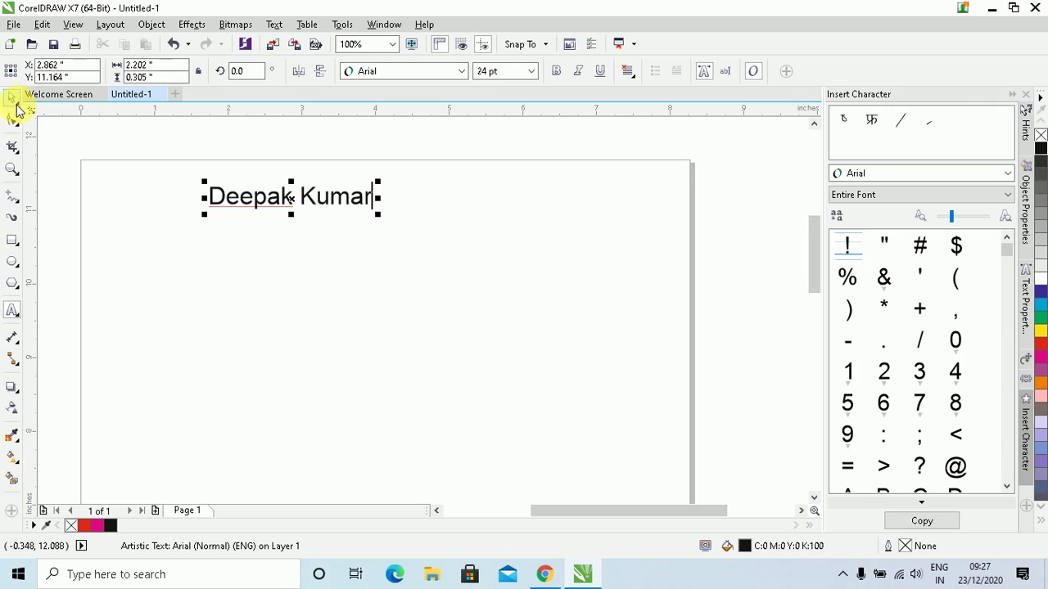
Scale the name text proportionally to 81.793 pt, spanning about 7.5 inches across the page top
left_click(14, 102)
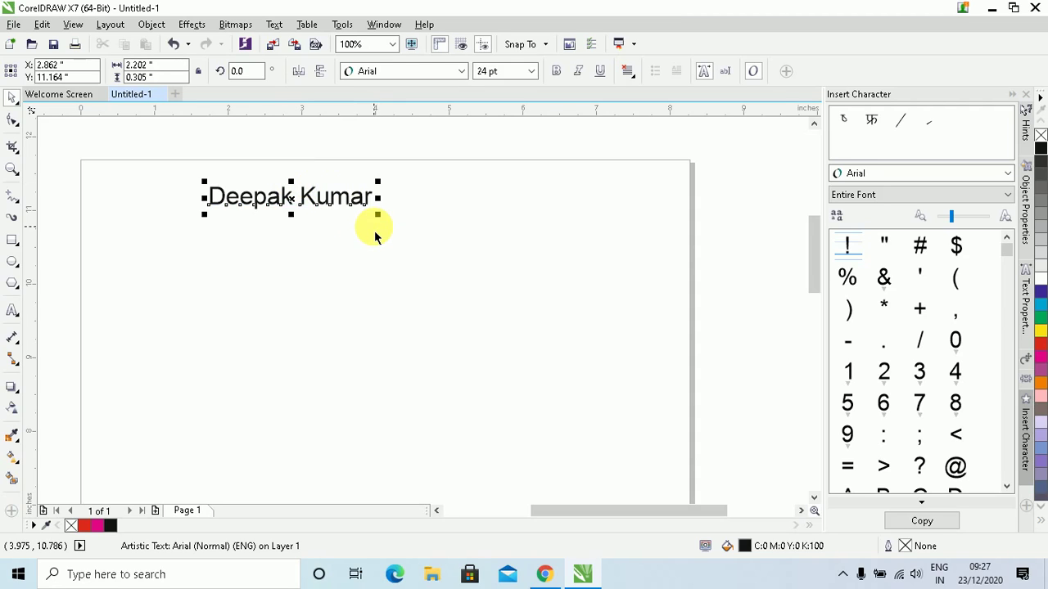
left_click_drag(378, 218, 538, 303)
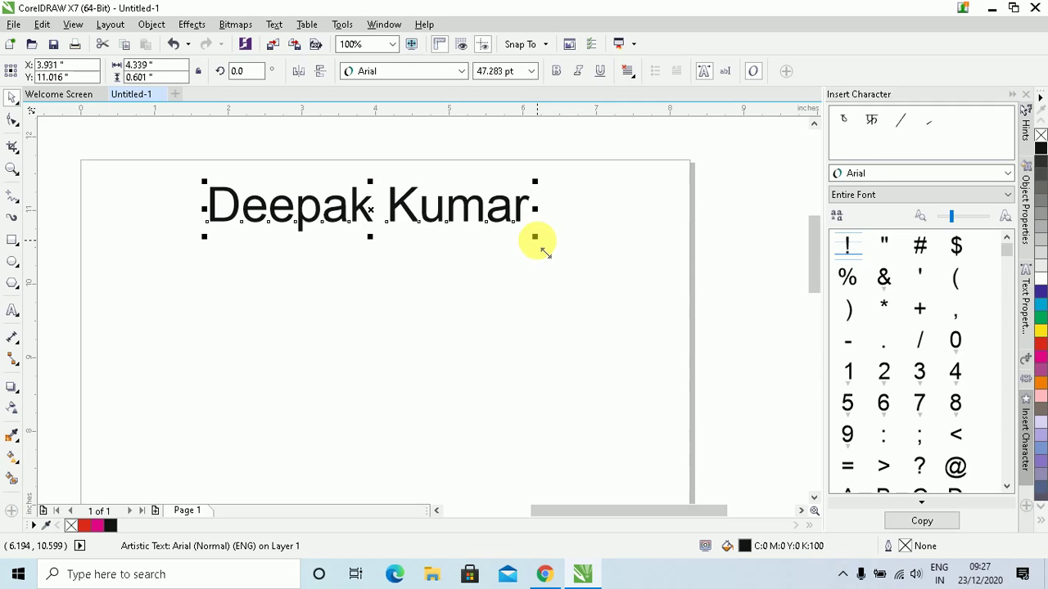
left_click_drag(535, 209, 692, 232)
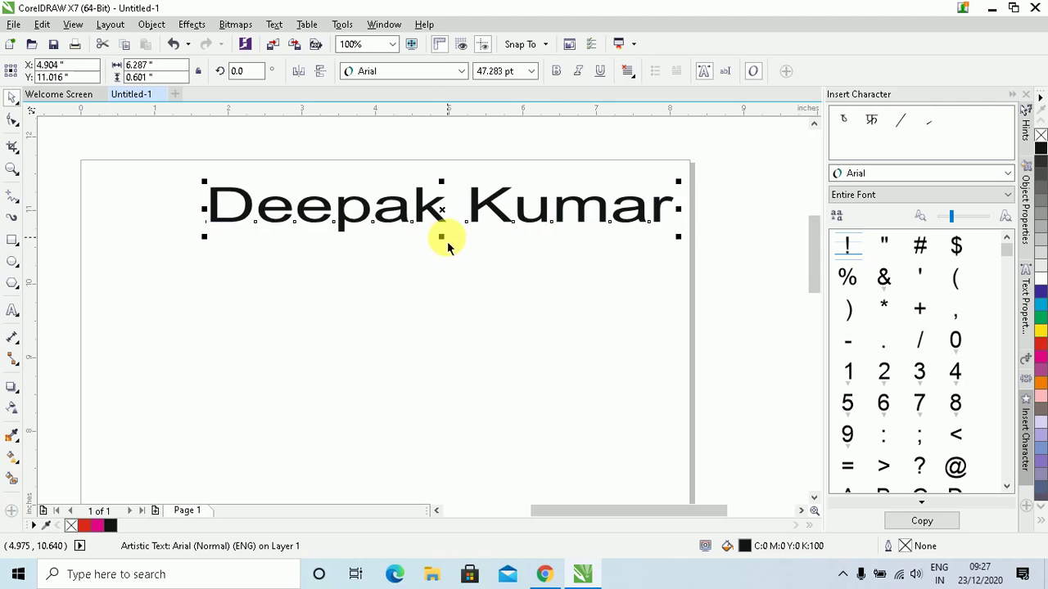
left_click_drag(447, 244, 444, 313)
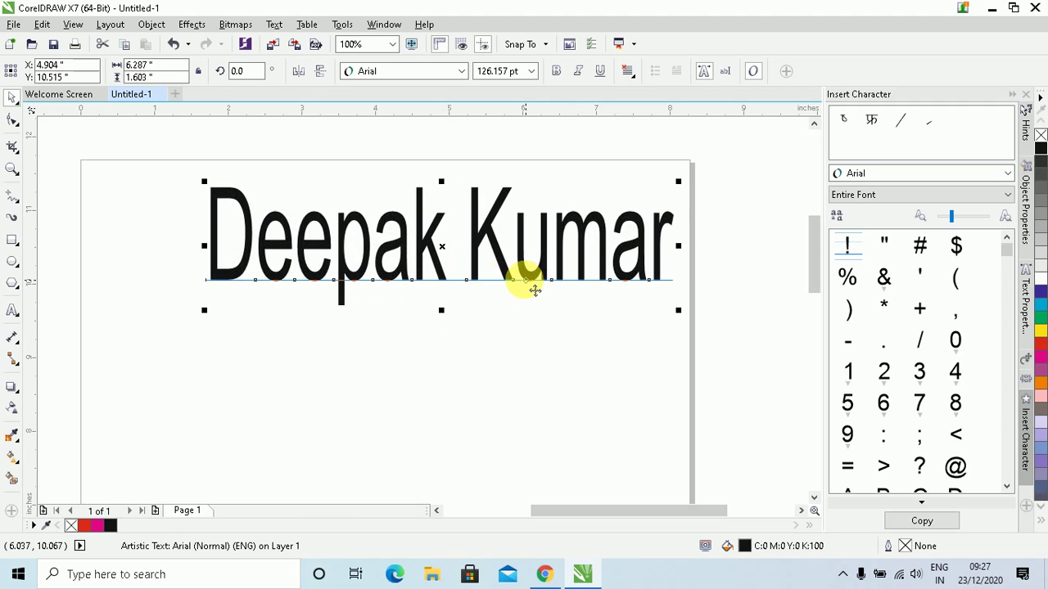
key("ctrl+z")
key("ctrl+z")
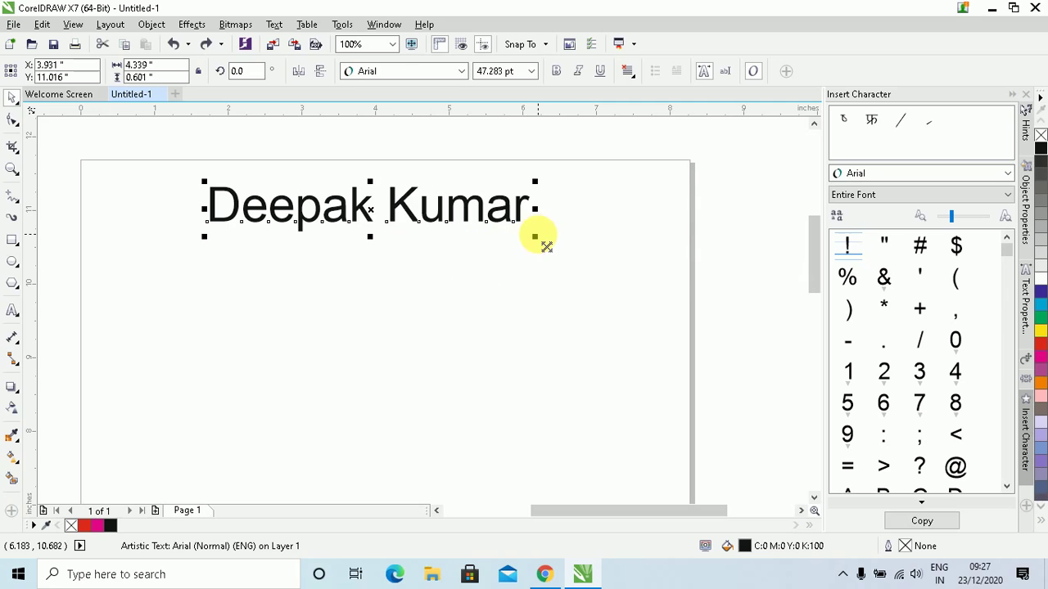
left_click_drag(546, 247, 655, 303)
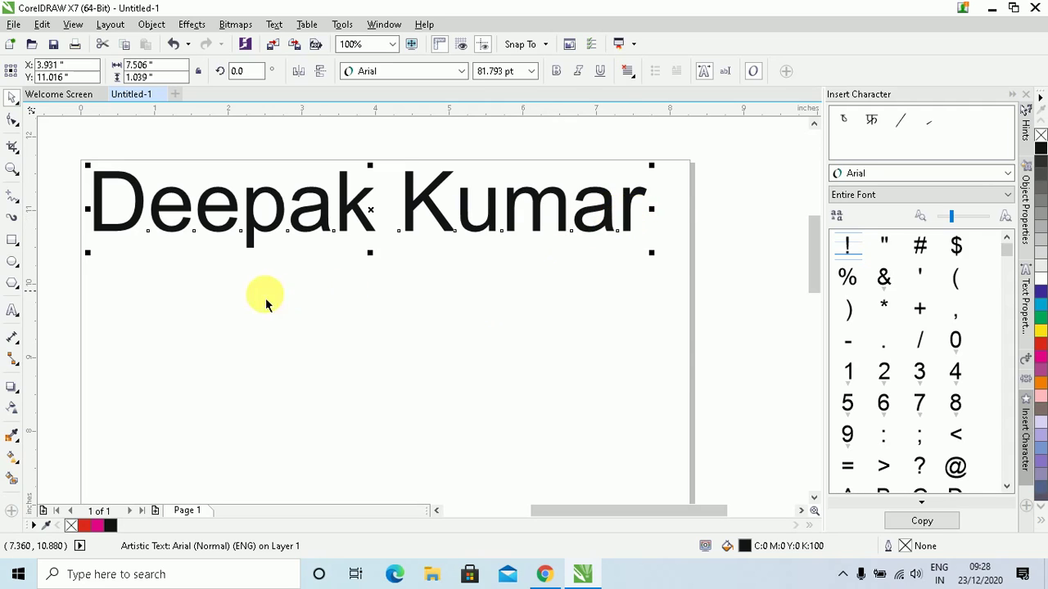
Type a 'Mobile' line with the phone number below the name
left_click(13, 314)
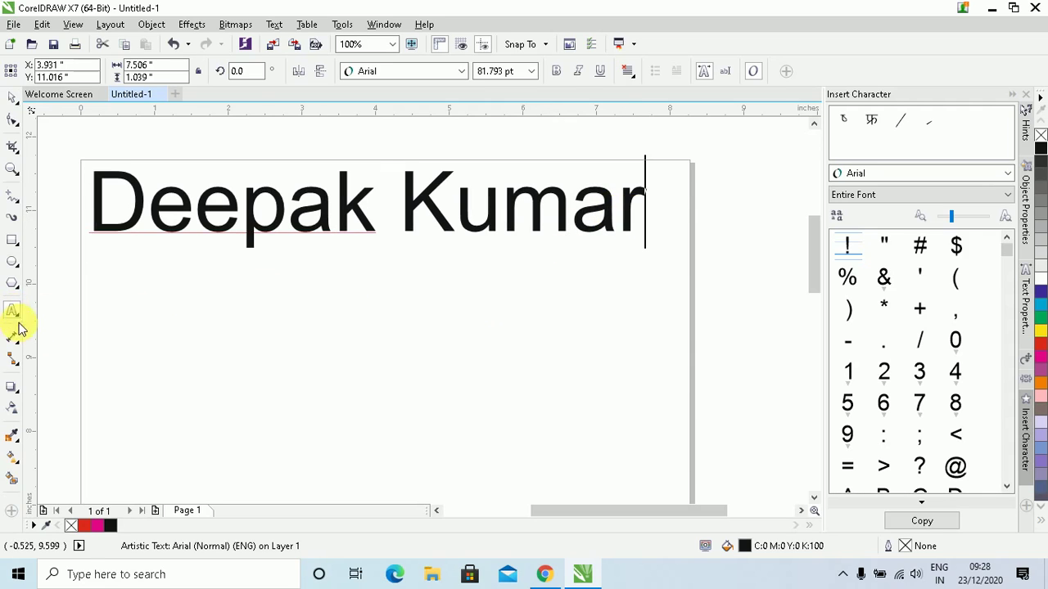
left_click(165, 346)
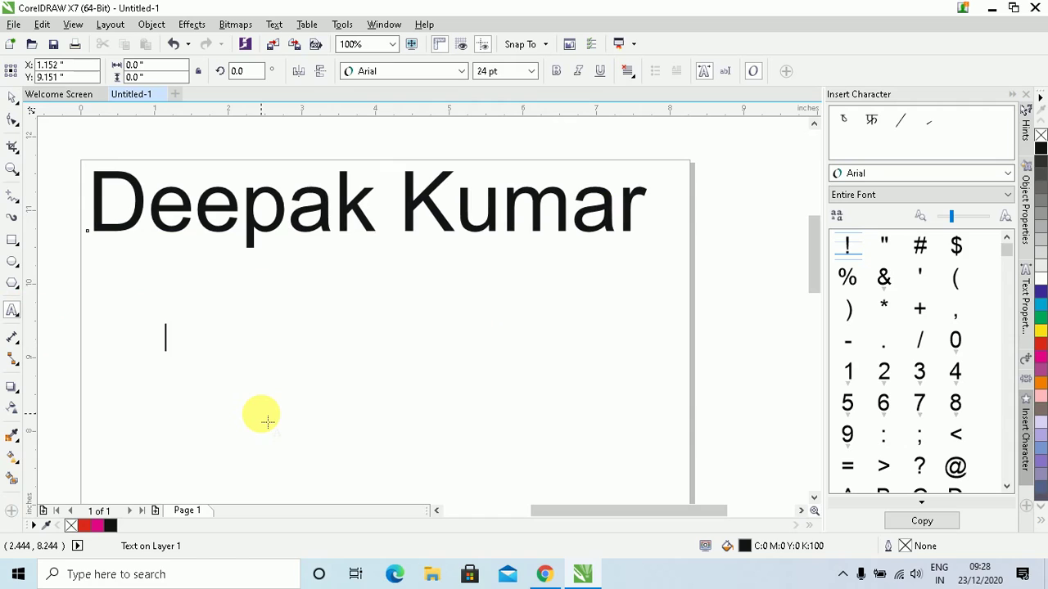
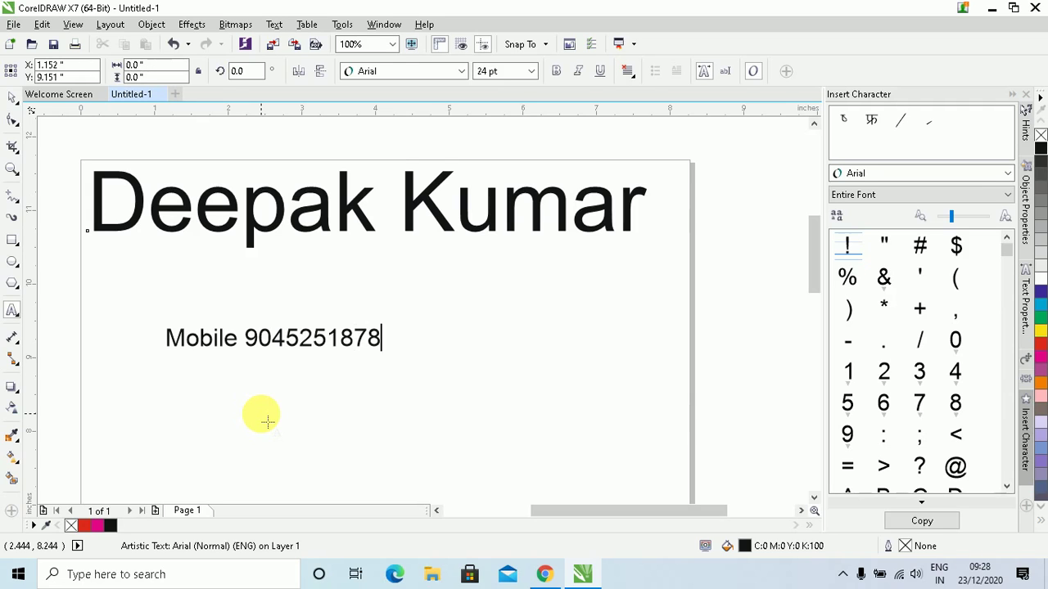
key("ctrl+space")
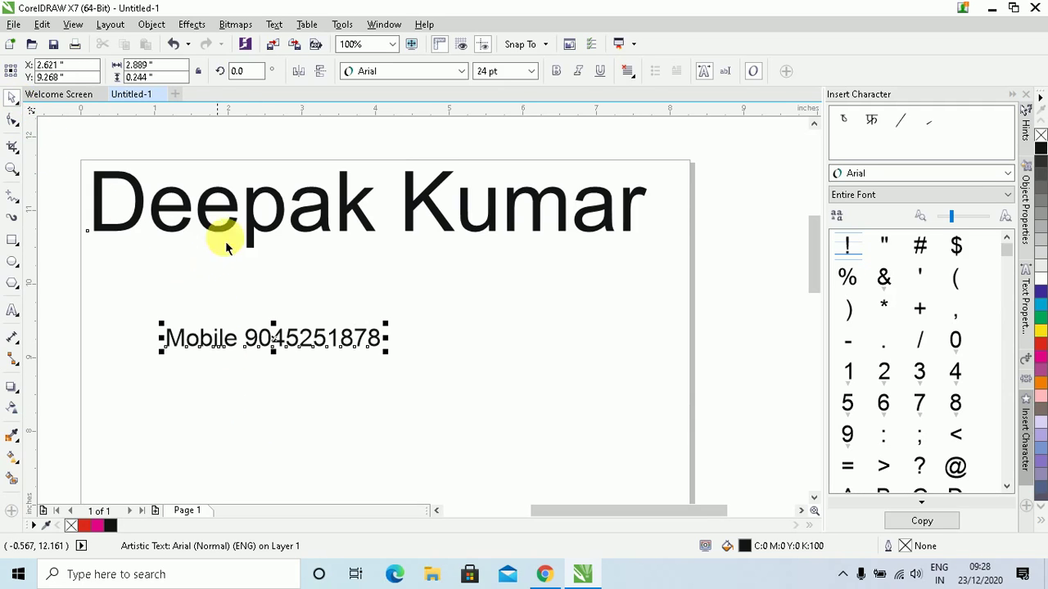
Centre the mobile line just beneath the name, keeping the name on the page
left_click_drag(244, 231, 320, 227)
left_click_drag(299, 339, 431, 281)
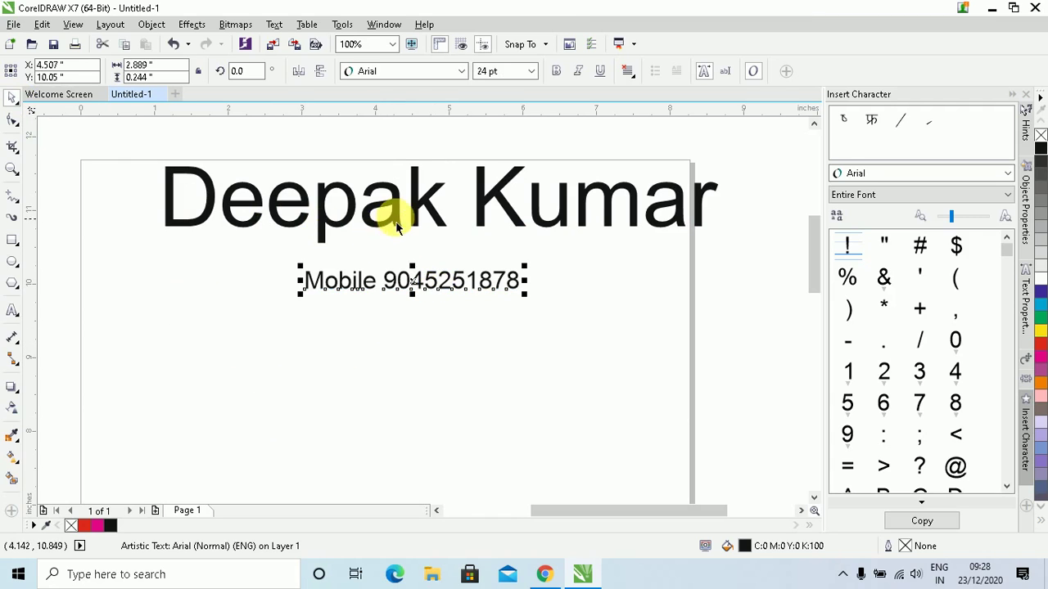
left_click_drag(393, 206, 347, 217)
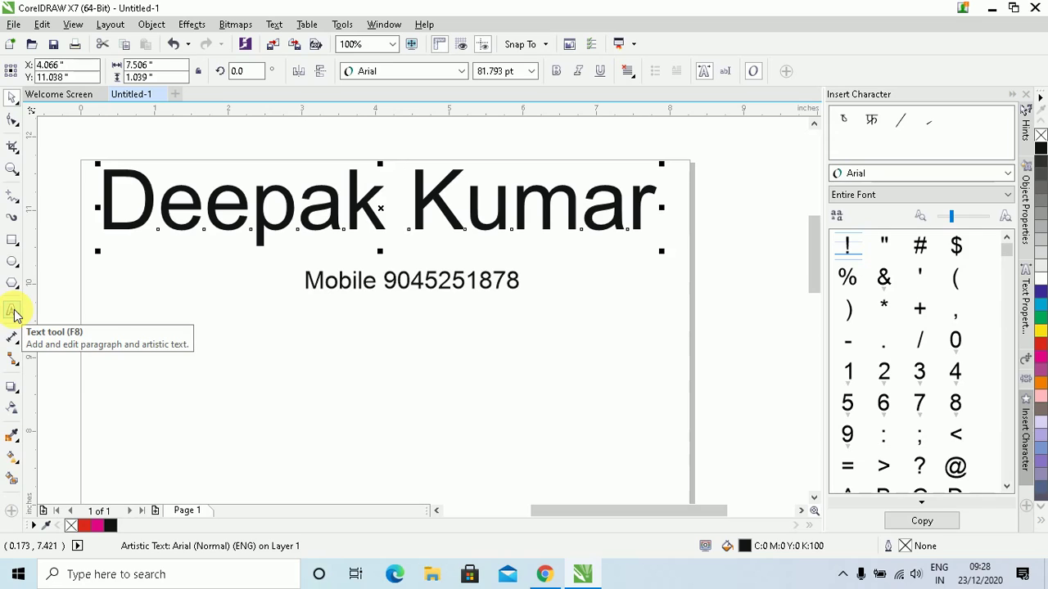
left_click(14, 312)
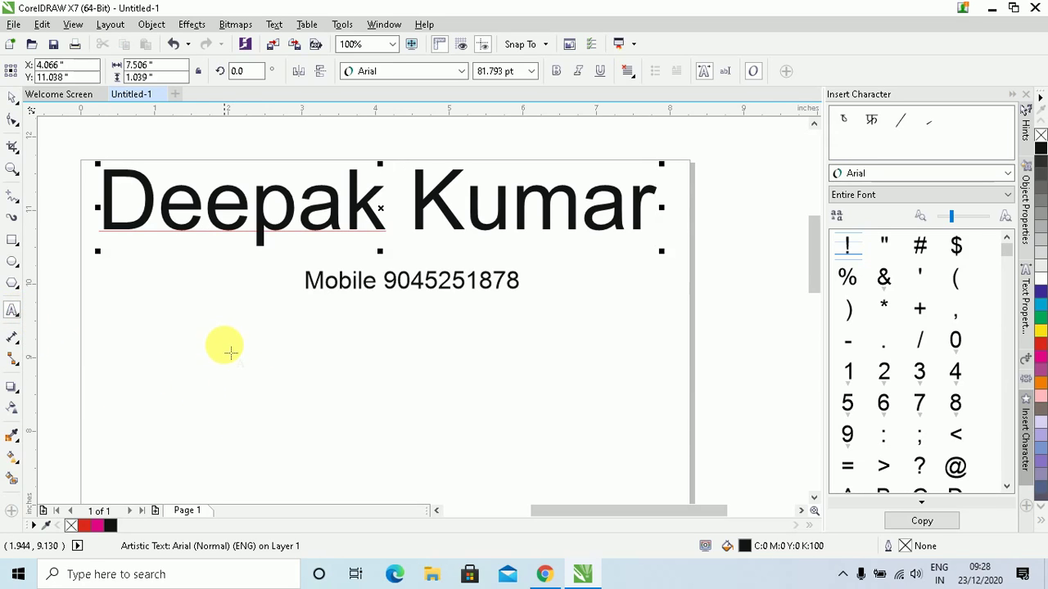
left_click_drag(214, 334, 510, 483)
type("dsf asdf asdf")
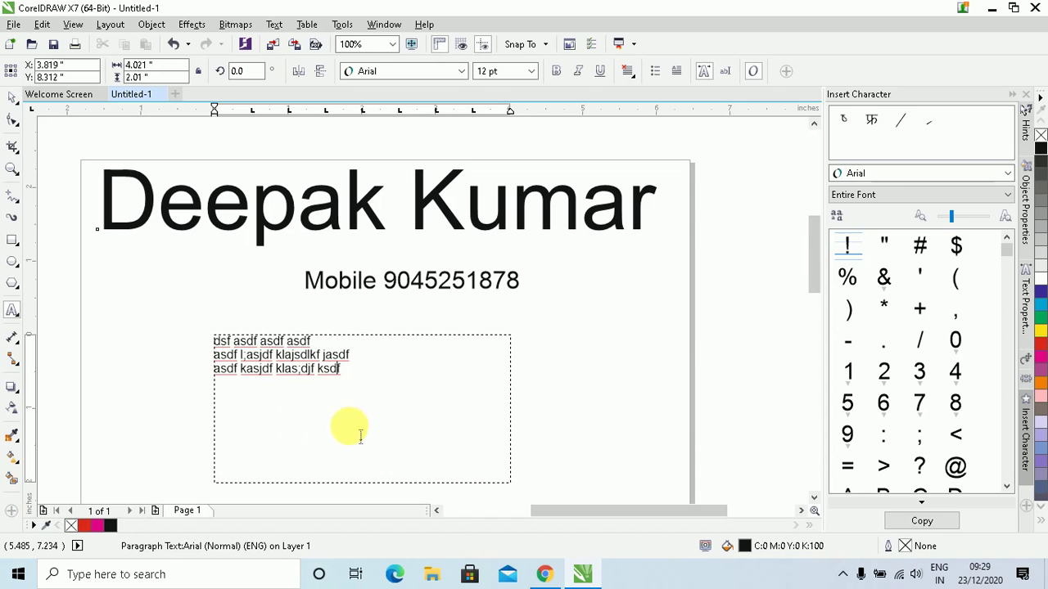
type("asdf asd klas;djf ksdf asdf asdf asd f")
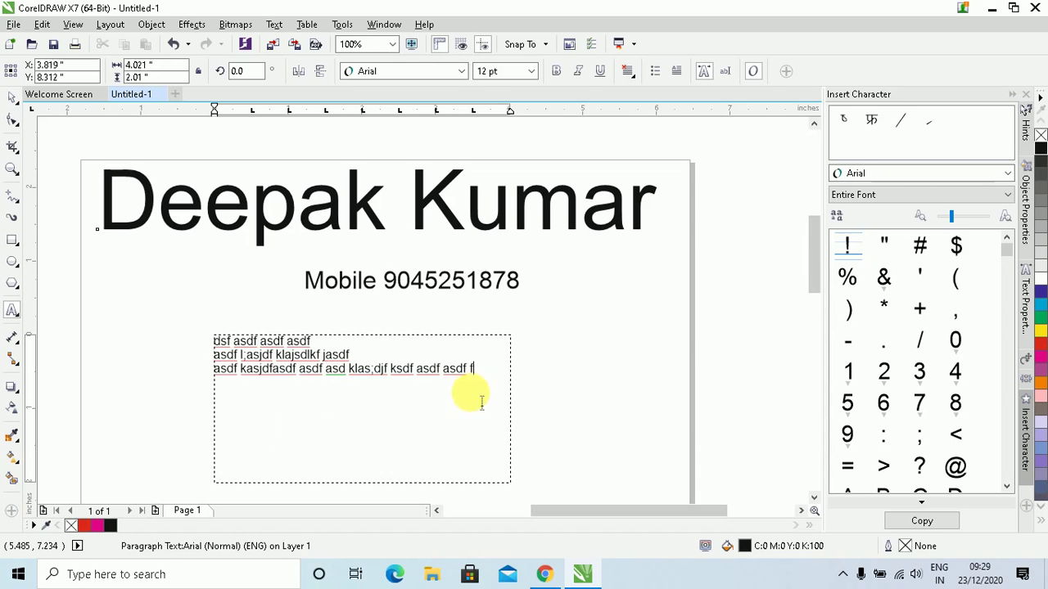
type("asdf")
key("Escape")
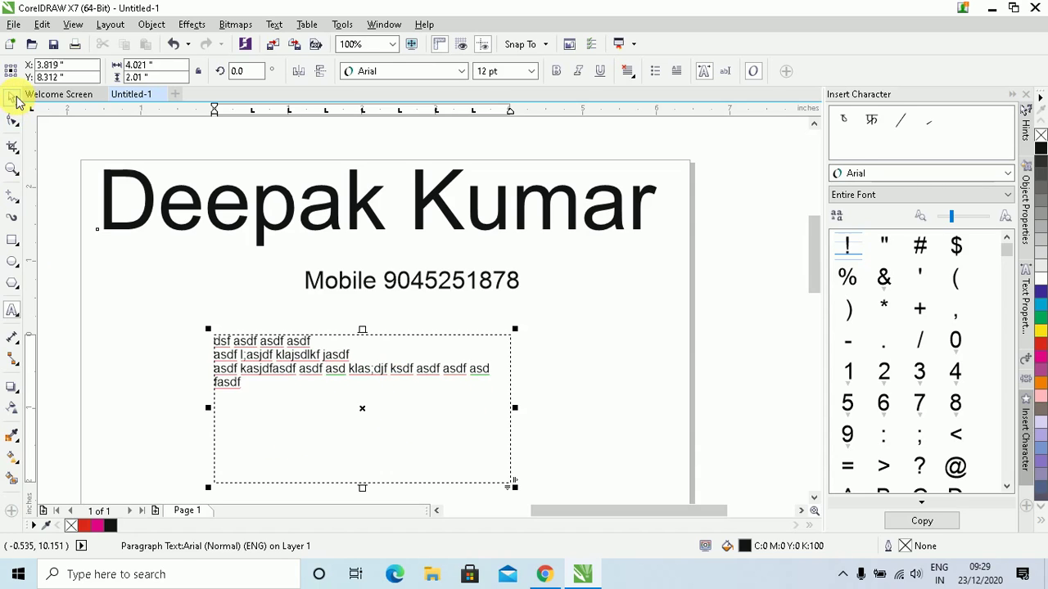
left_click(16, 100)
left_click_drag(413, 381, 337, 375)
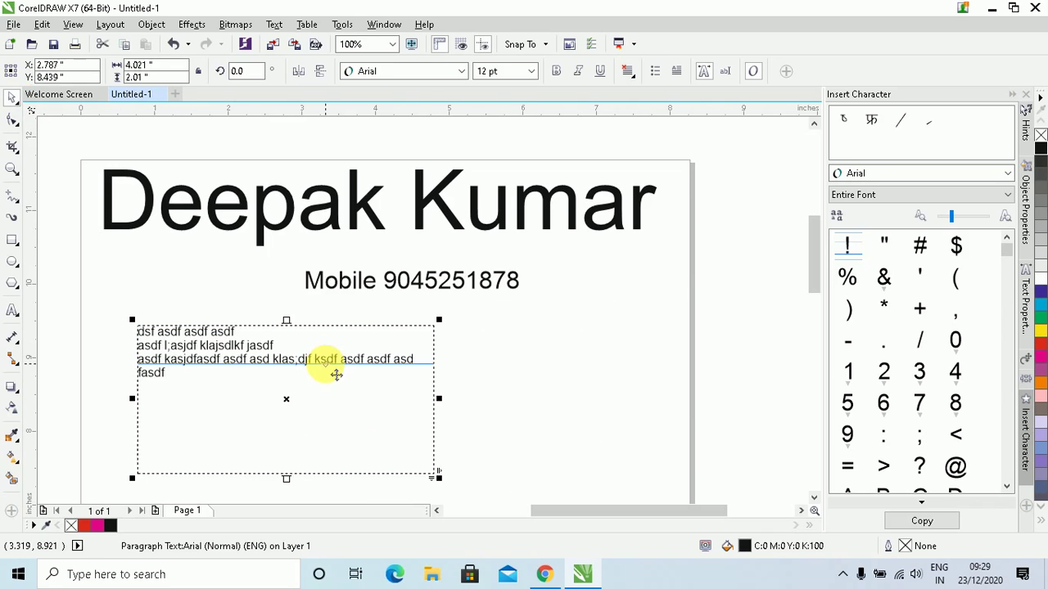
key("Delete")
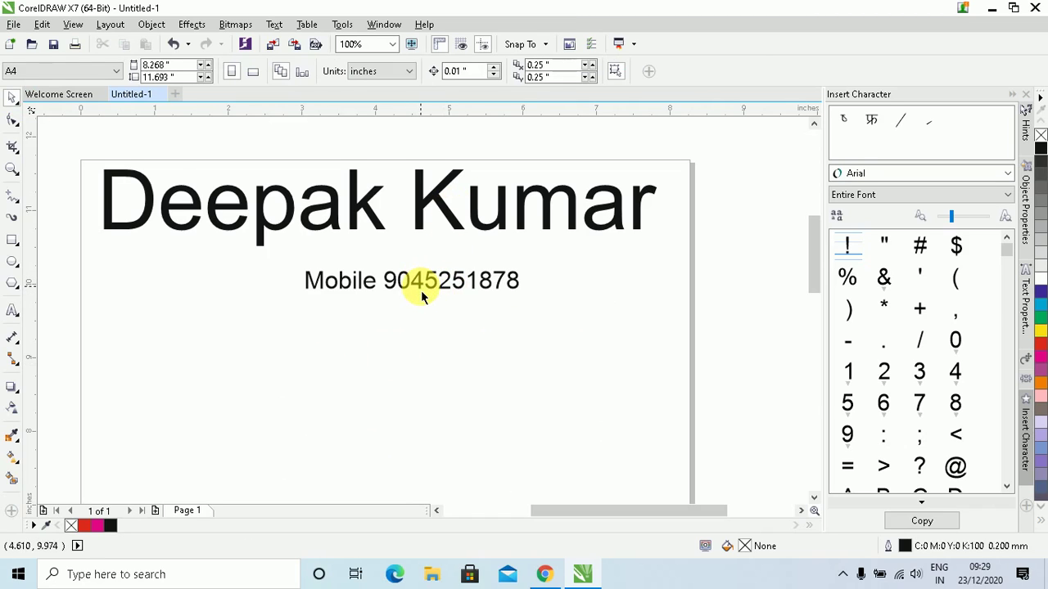
Move the mobile line lower and add the town name as a second line beneath the number
left_click_drag(424, 297, 401, 326)
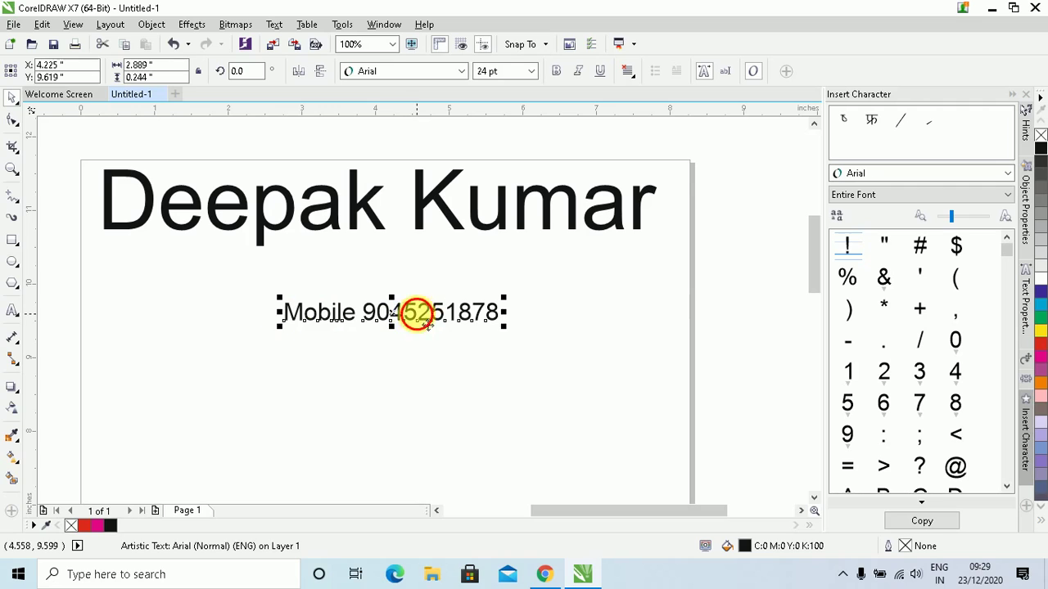
double_click(418, 312)
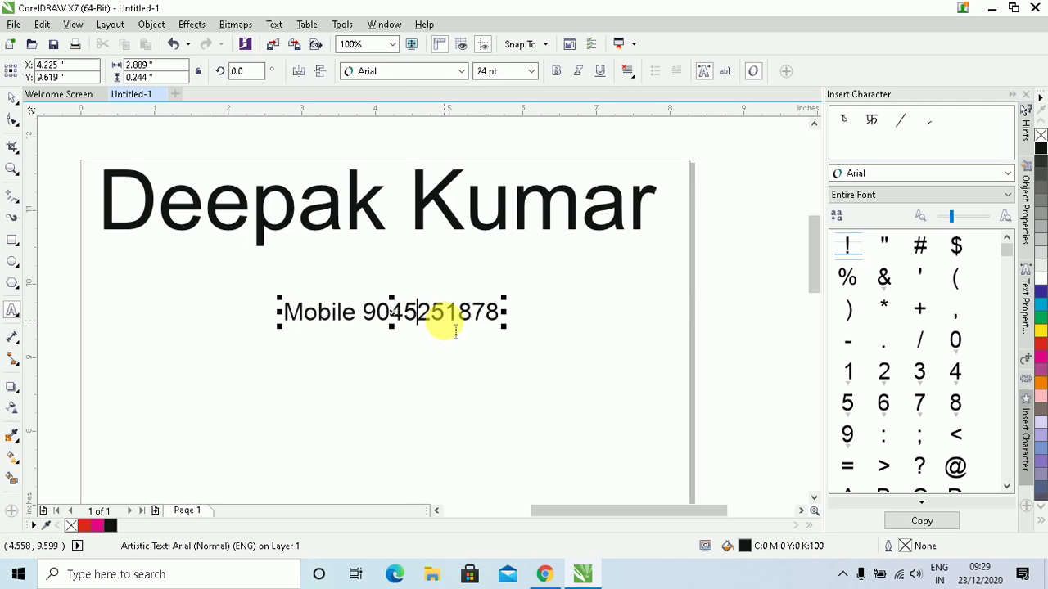
left_click(11, 97)
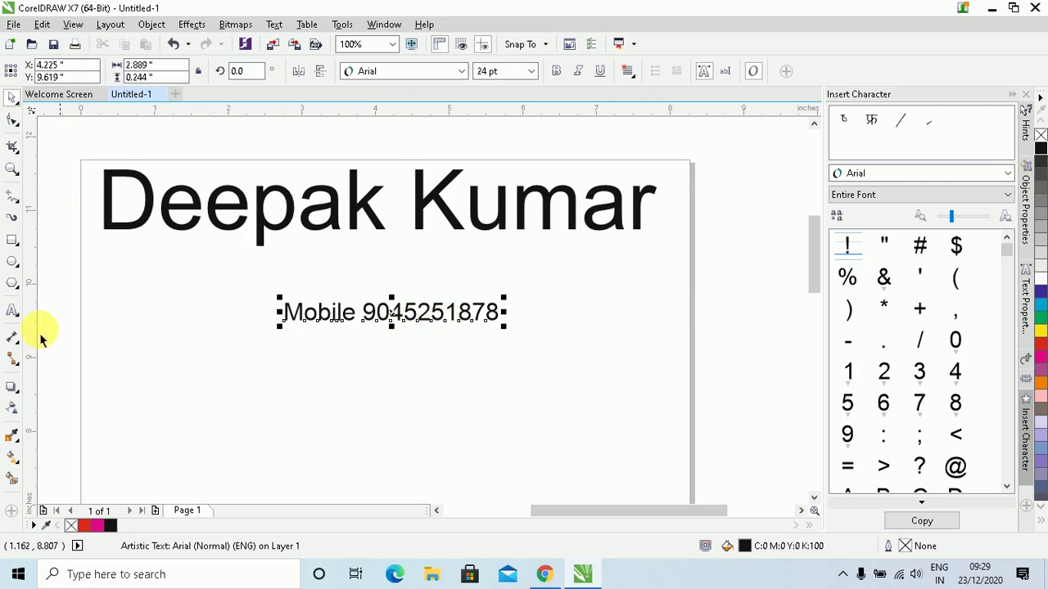
left_click(12, 310)
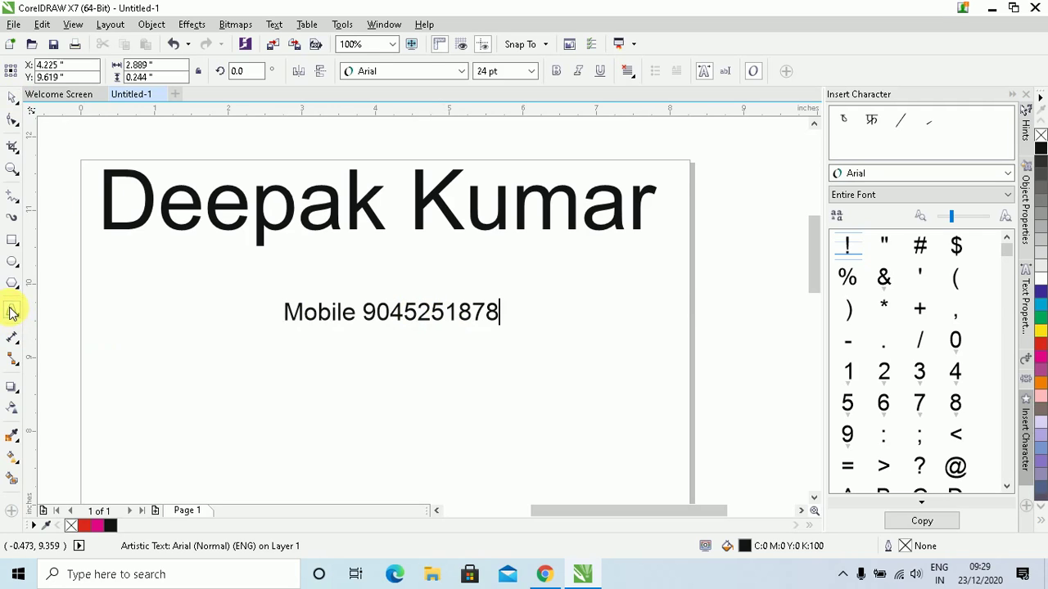
left_click(457, 324)
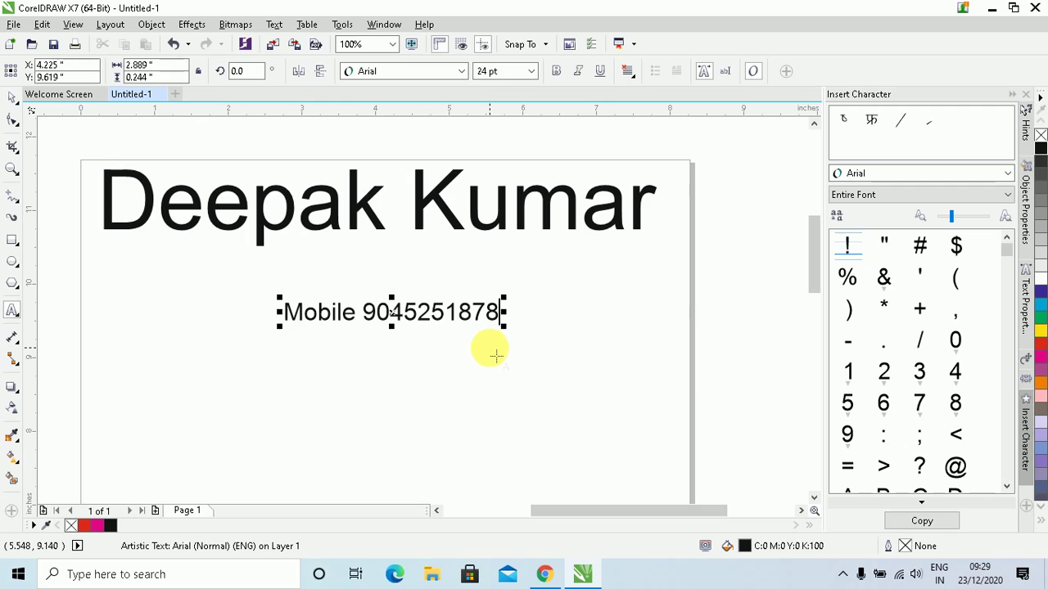
key("Return")
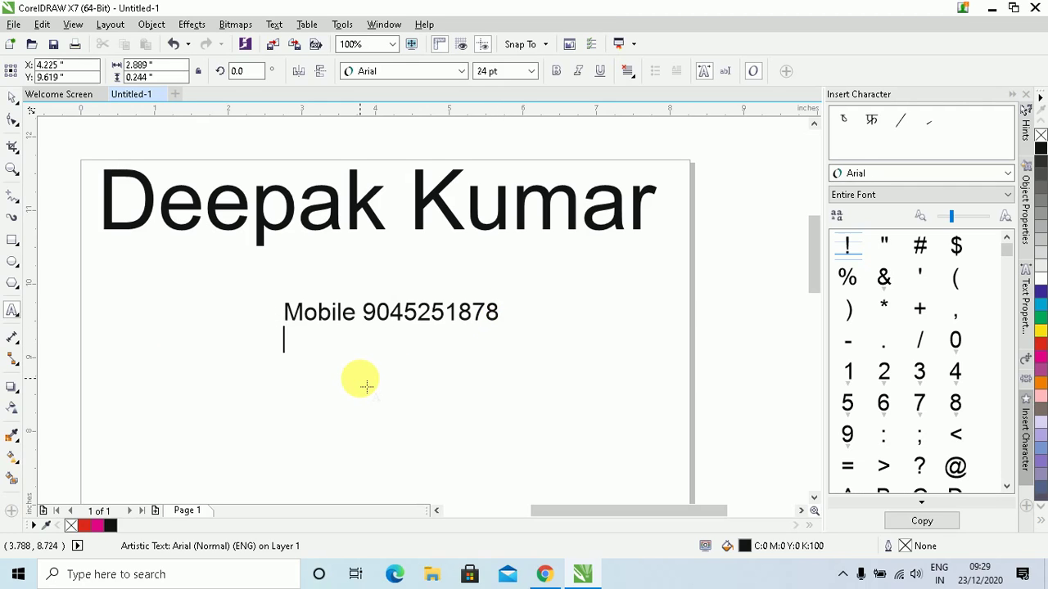
type("Modipu")
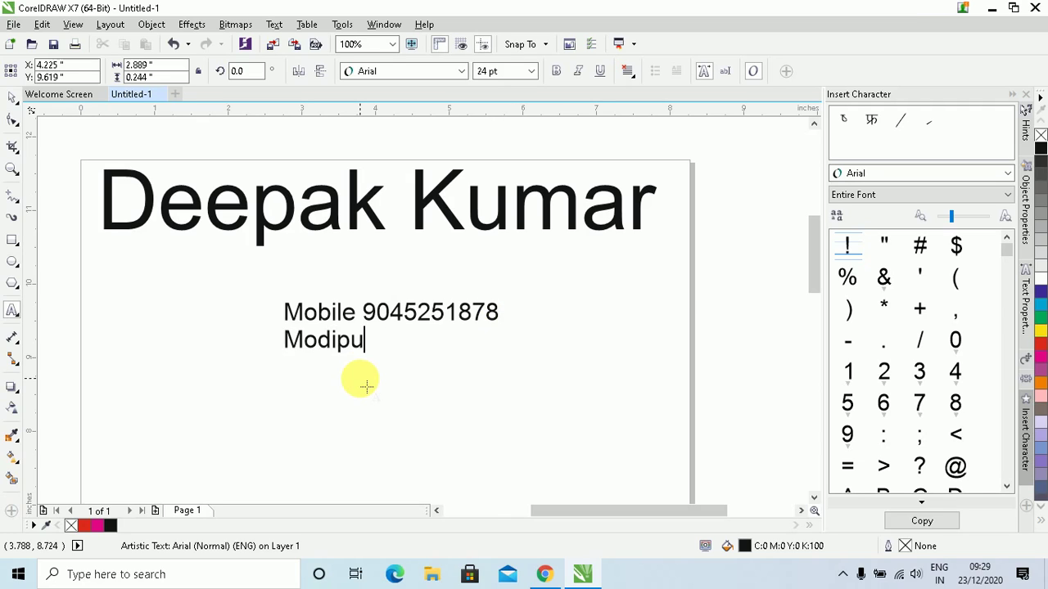
type("ram meerut")
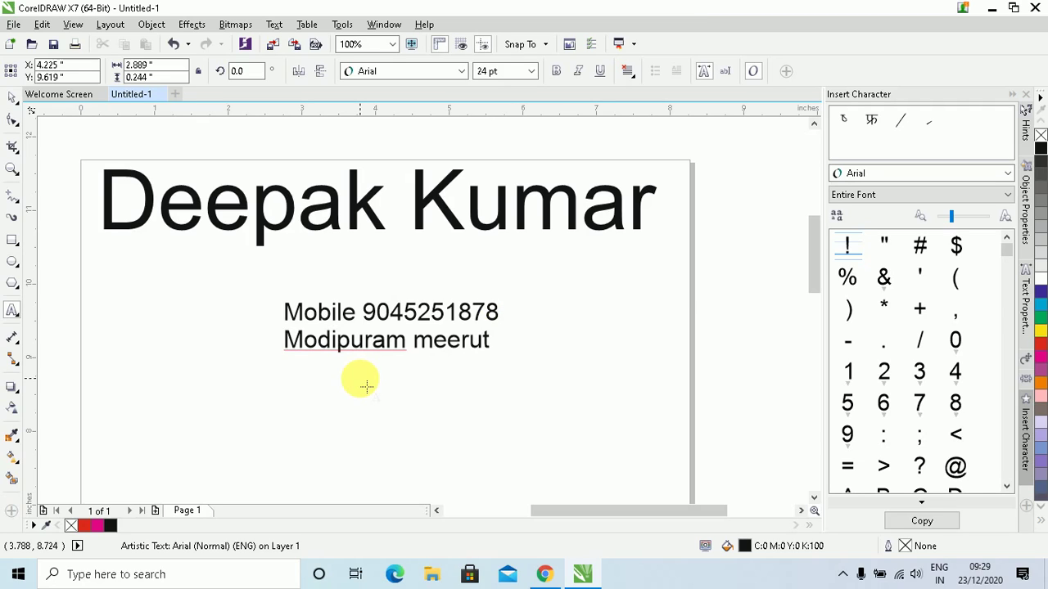
Enlarge the two-line mobile and address text to 36.751 pt
left_click(13, 96)
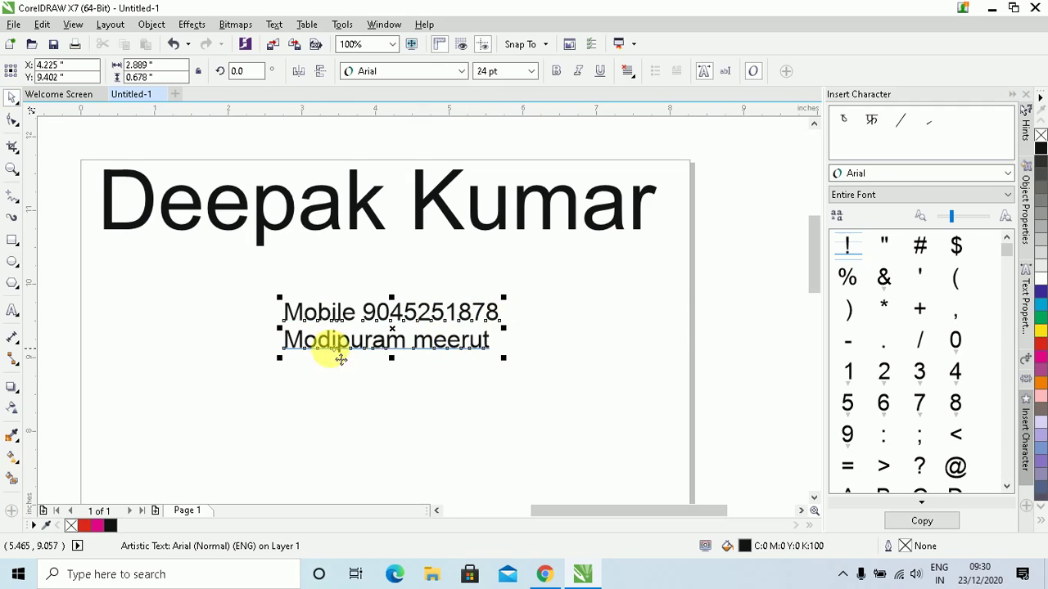
left_click_drag(502, 360, 613, 429)
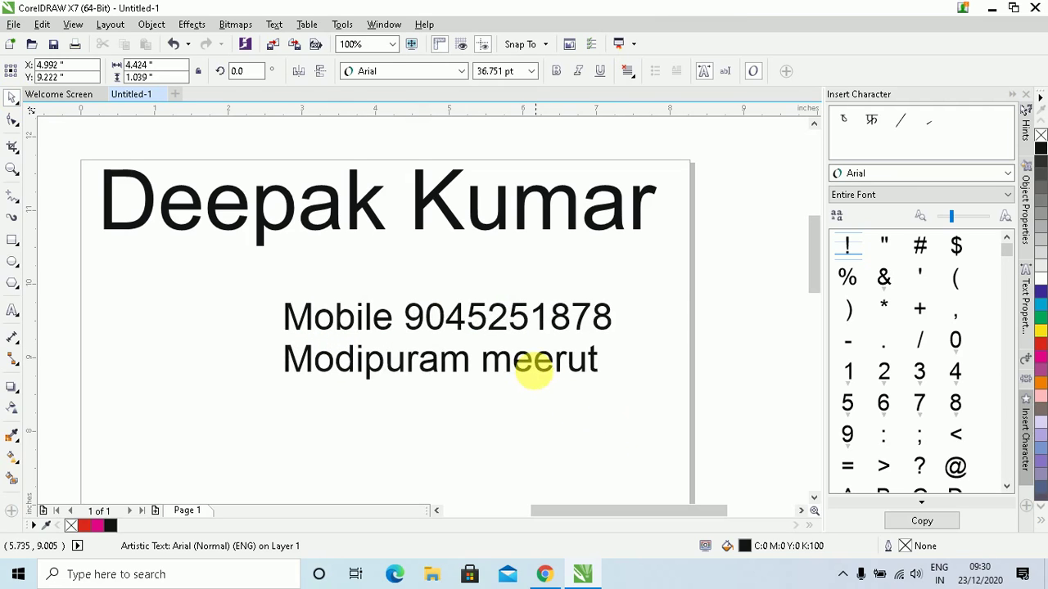
left_click(533, 365)
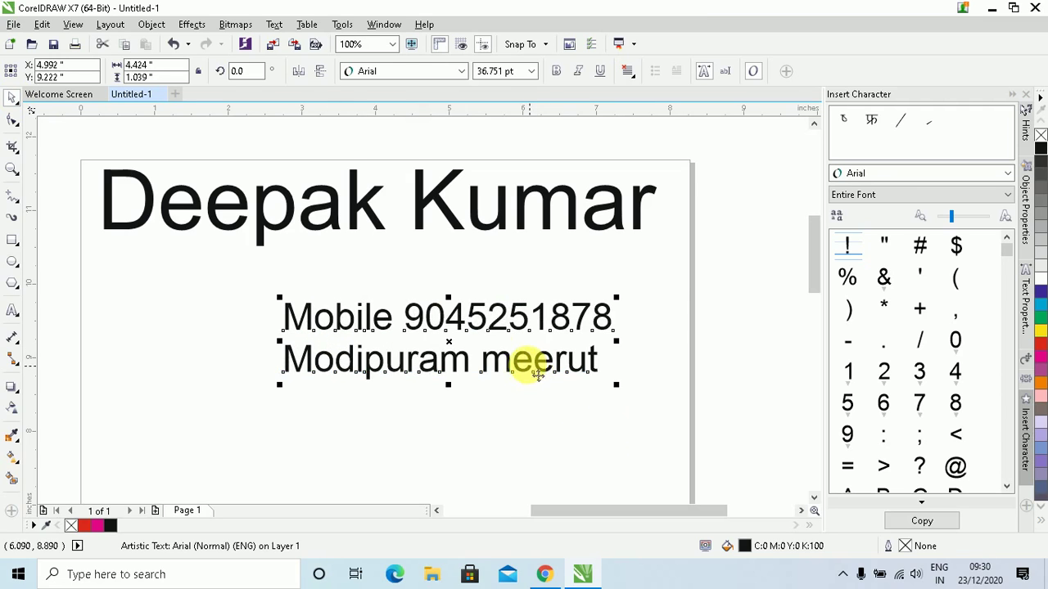
left_click(12, 311)
left_click(86, 322)
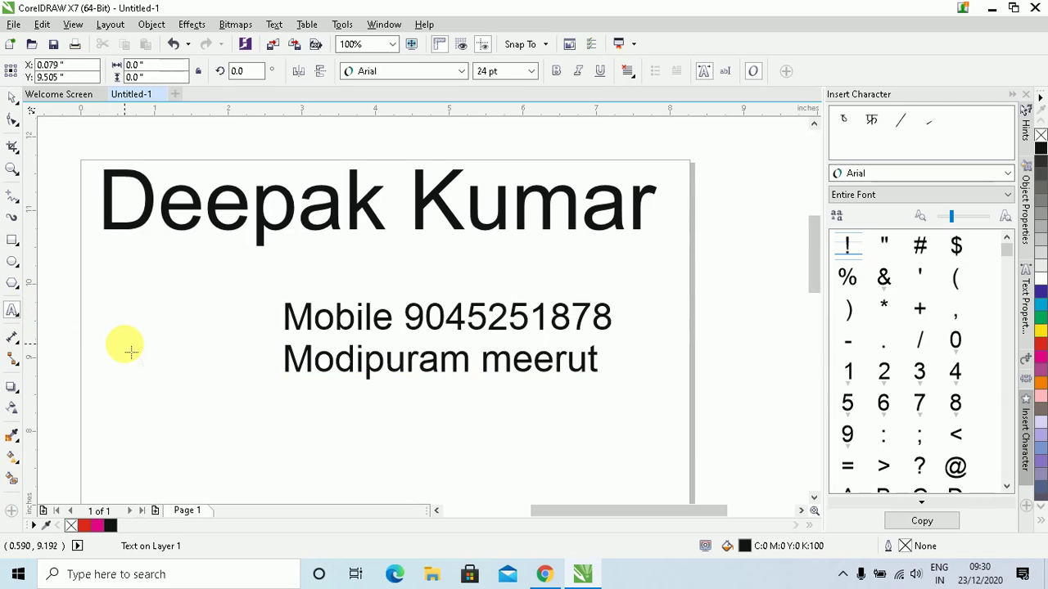
Type the address block at the page's left and nudge it slightly up and right
type("Modipuram")
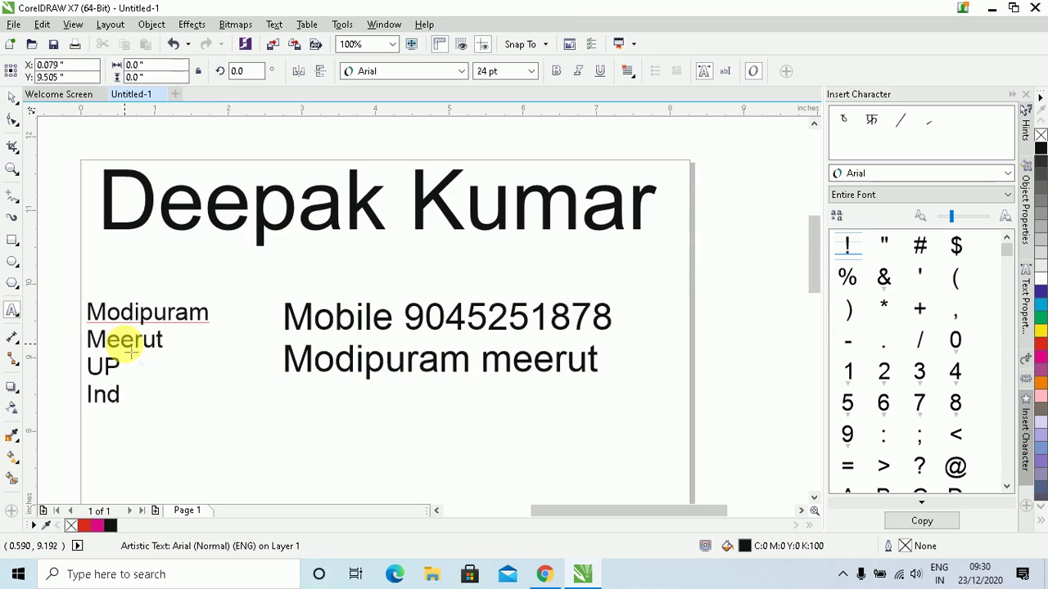
left_click(13, 96)
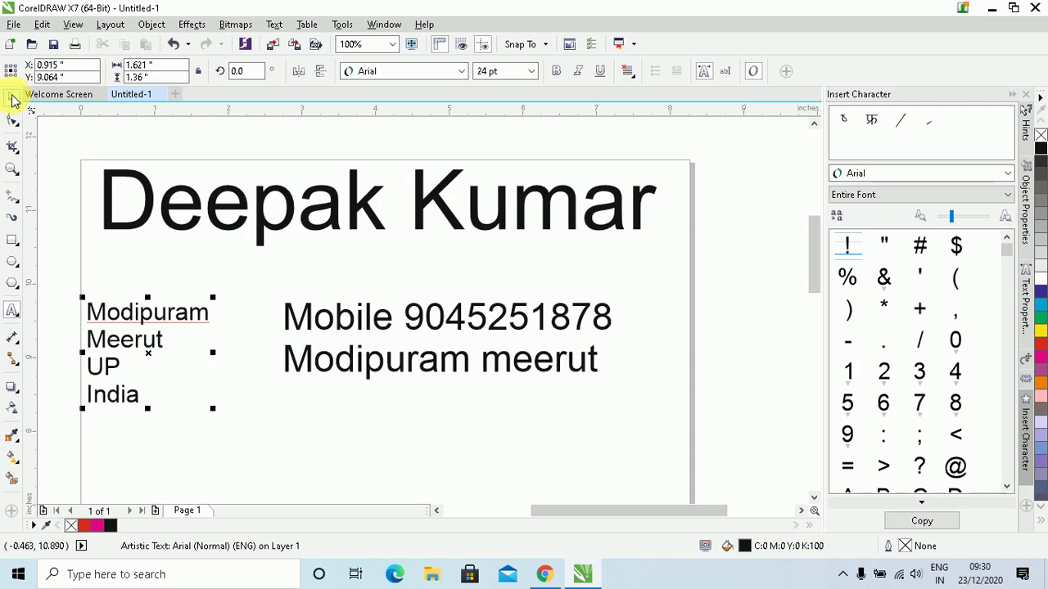
mouse_move(151, 326)
left_mouse_down()
mouse_move(417, 385)
mouse_move(480, 363)
mouse_move(176, 300)
mouse_move(168, 325)
left_mouse_up()
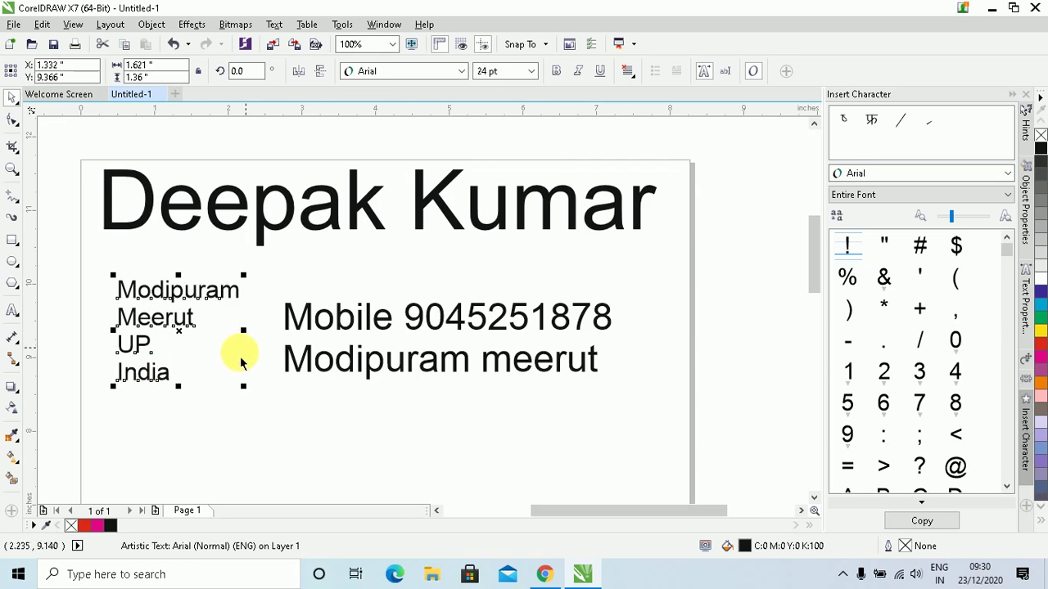
Enlarge the address block to about 36 pt and move the mobile-number text to the right side
left_click_drag(243, 387, 322, 434)
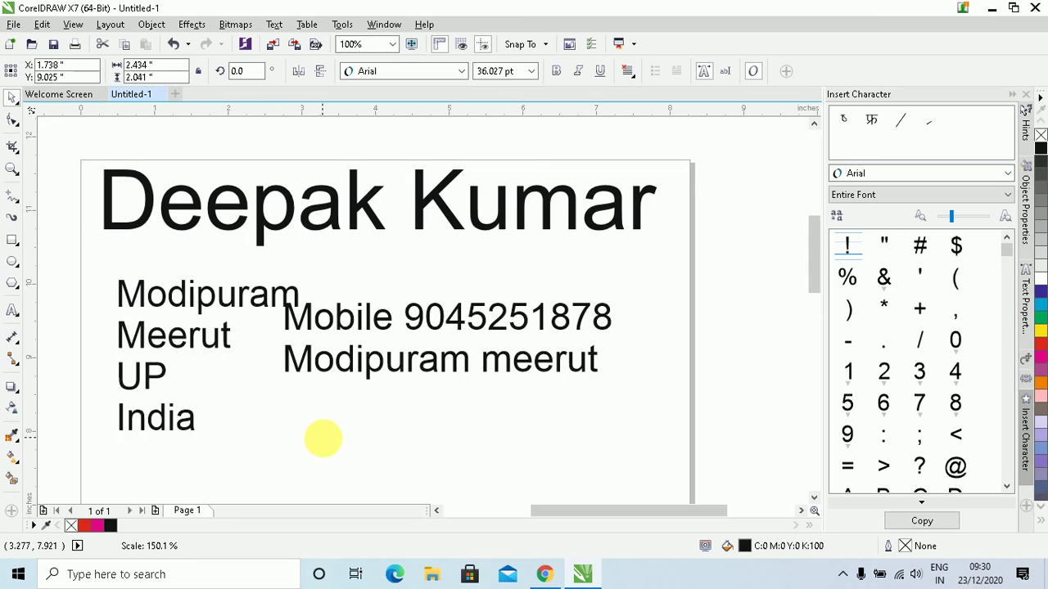
left_click_drag(461, 317, 591, 270)
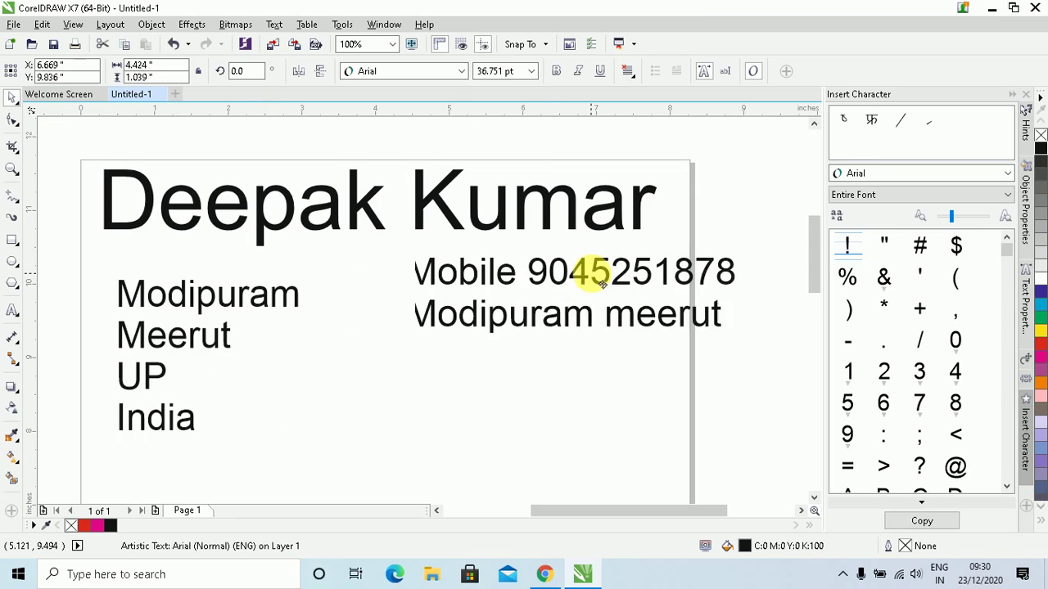
left_click(209, 342)
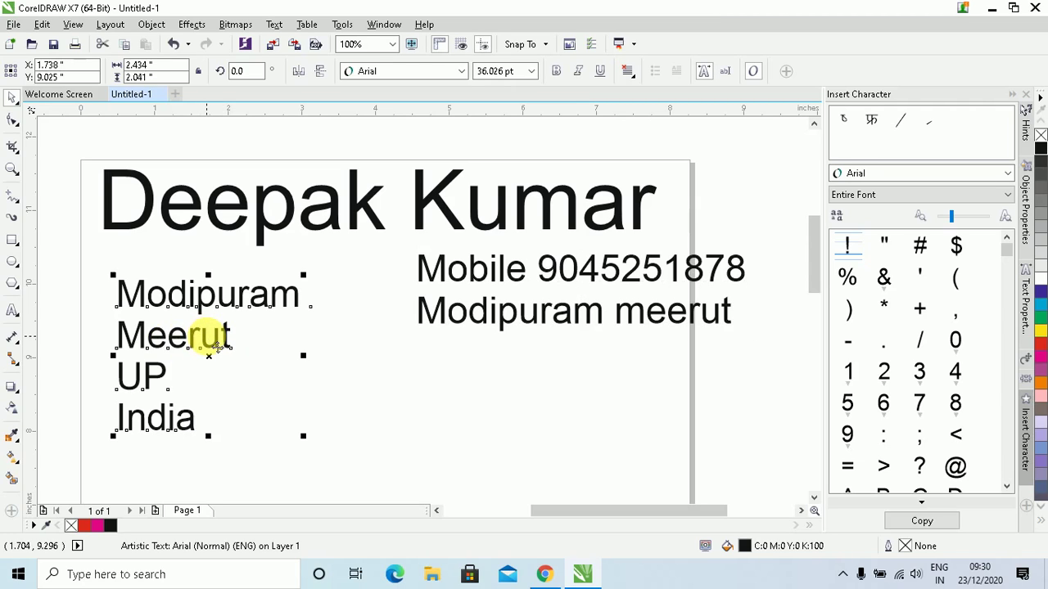
left_click(460, 318)
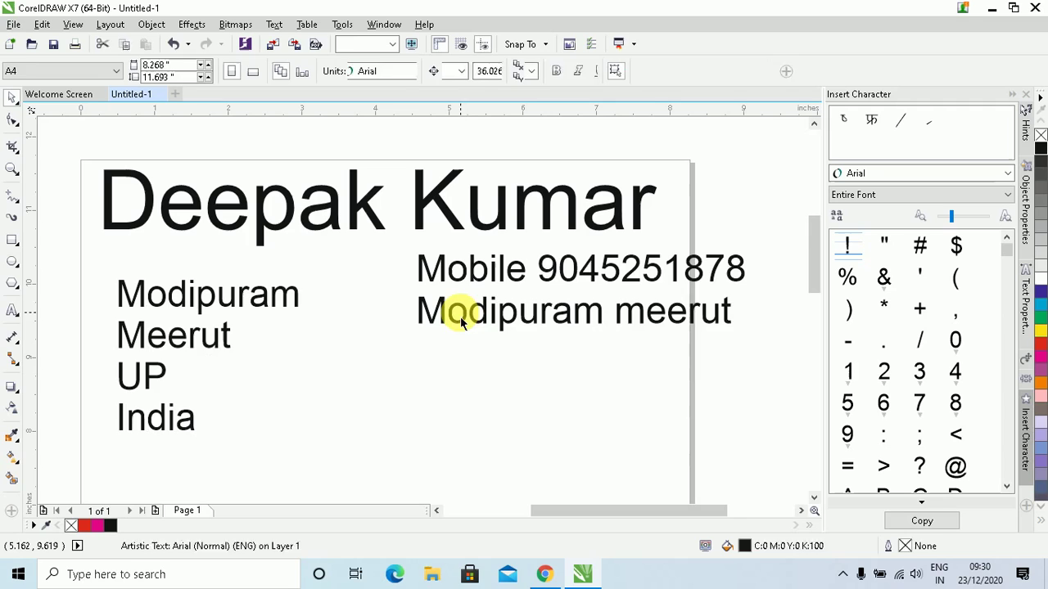
Delete the mobile-number text block and the four-line address block
left_click(465, 316)
key("Delete")
left_click(190, 345)
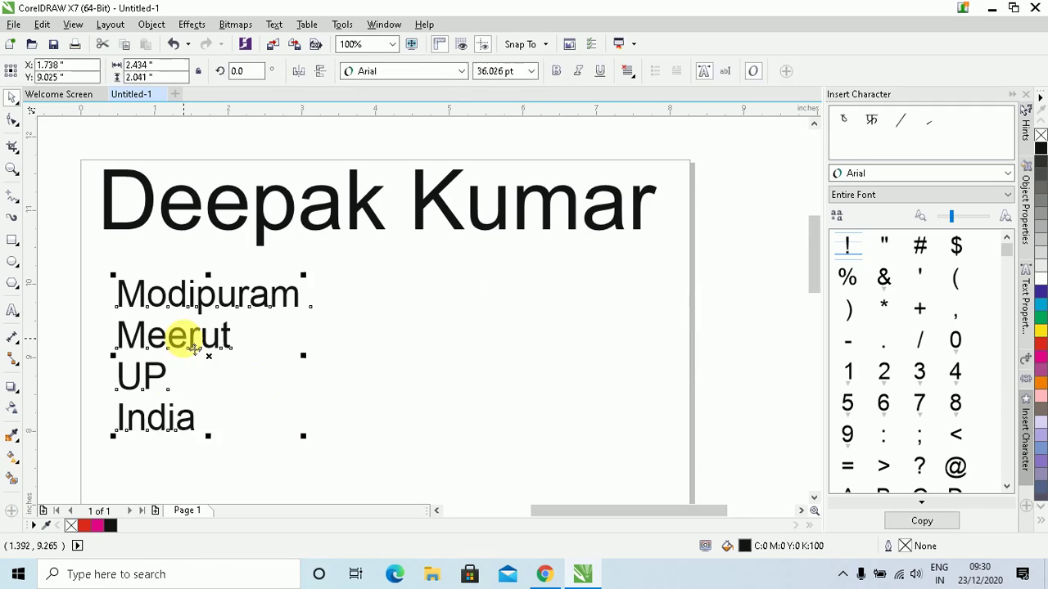
key("Delete")
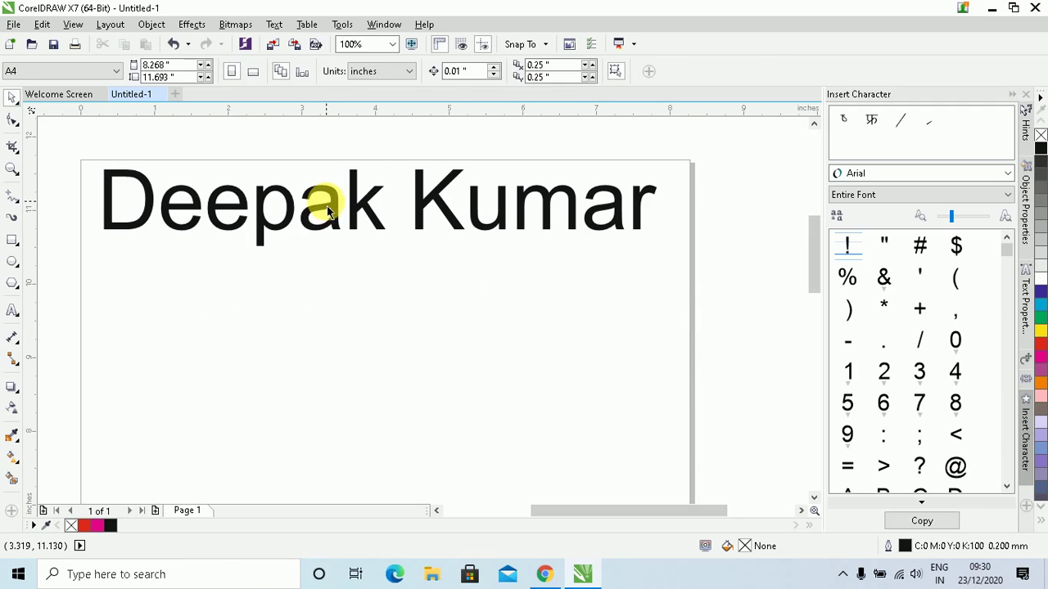
Append 'from' and the town name to the name heading, then fit it in view
left_click(327, 206)
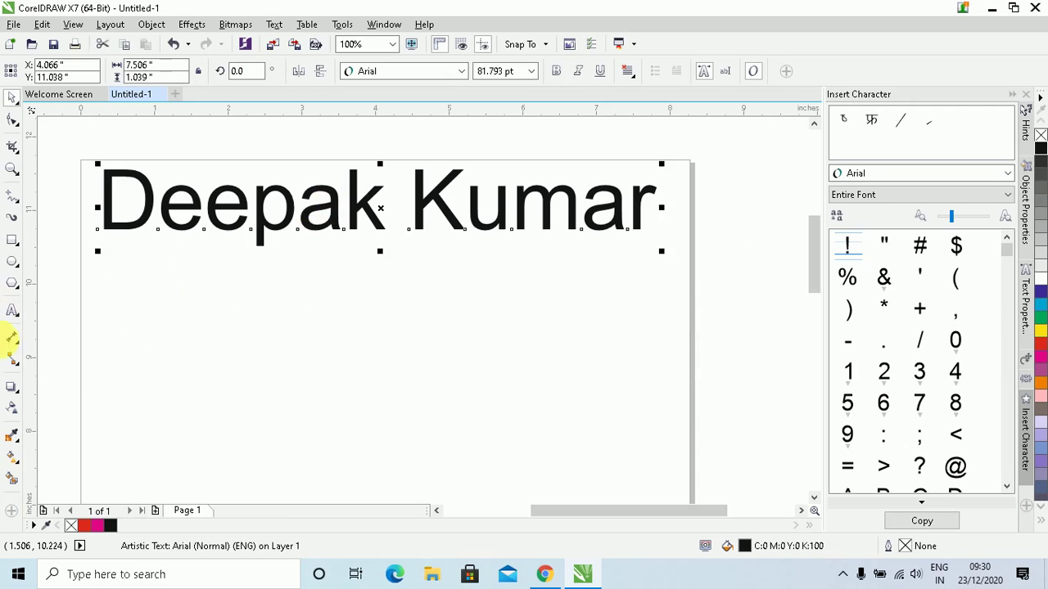
left_click(12, 311)
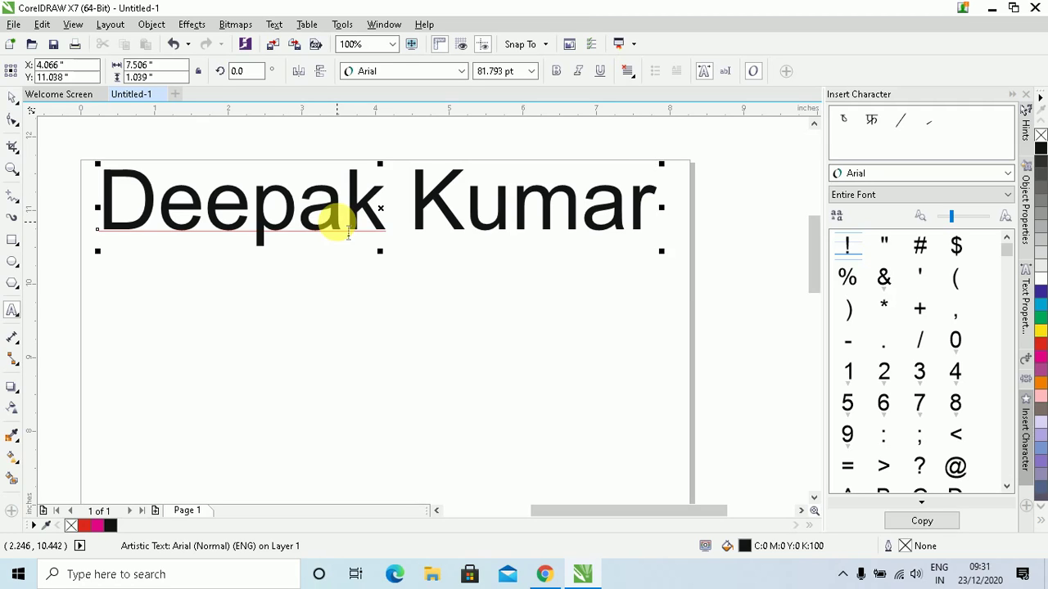
type("from")
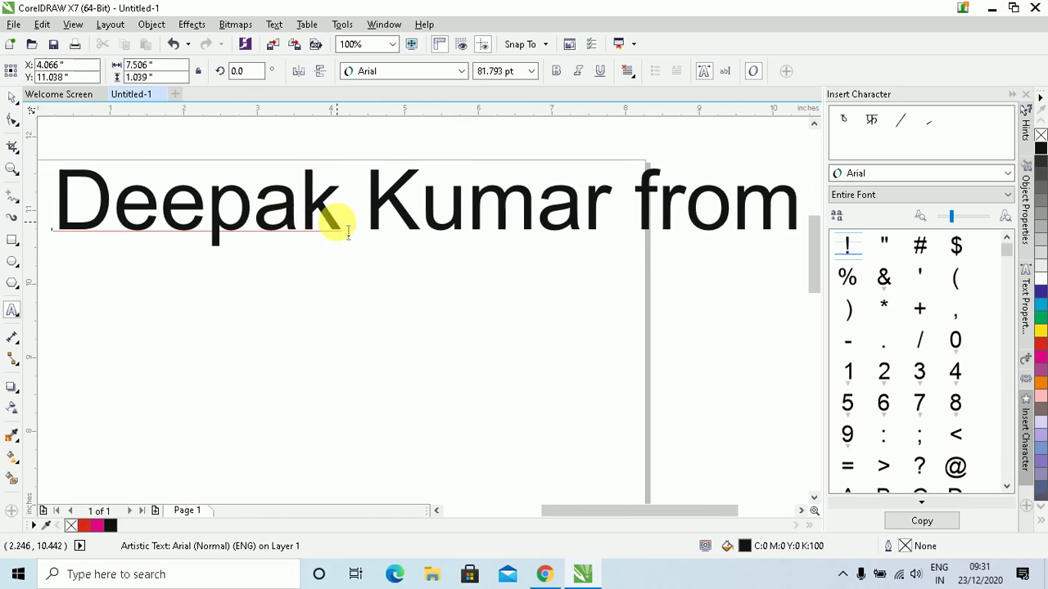
type(" Modipuram")
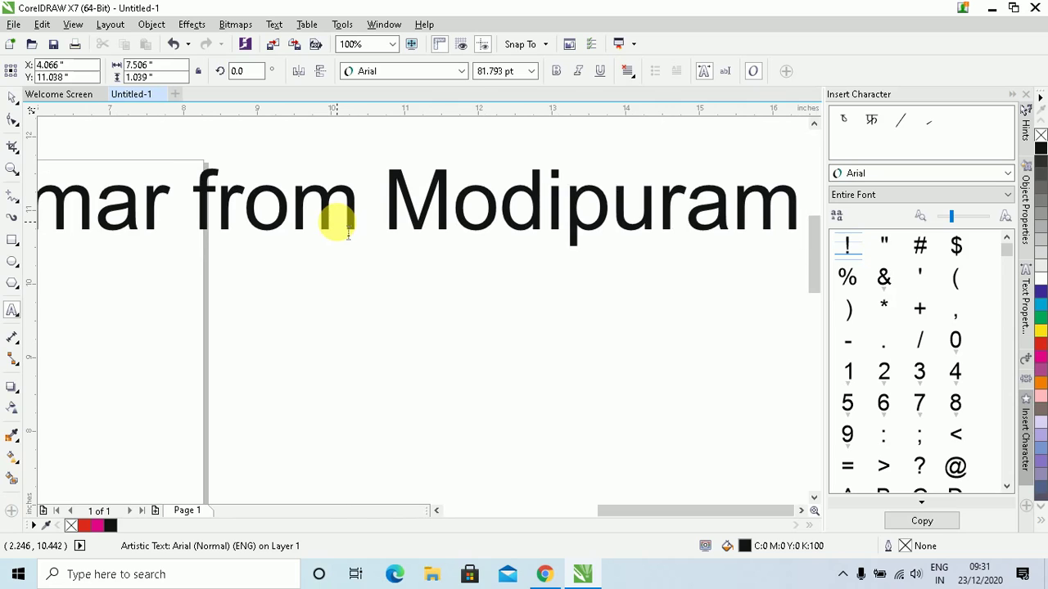
key("F4")
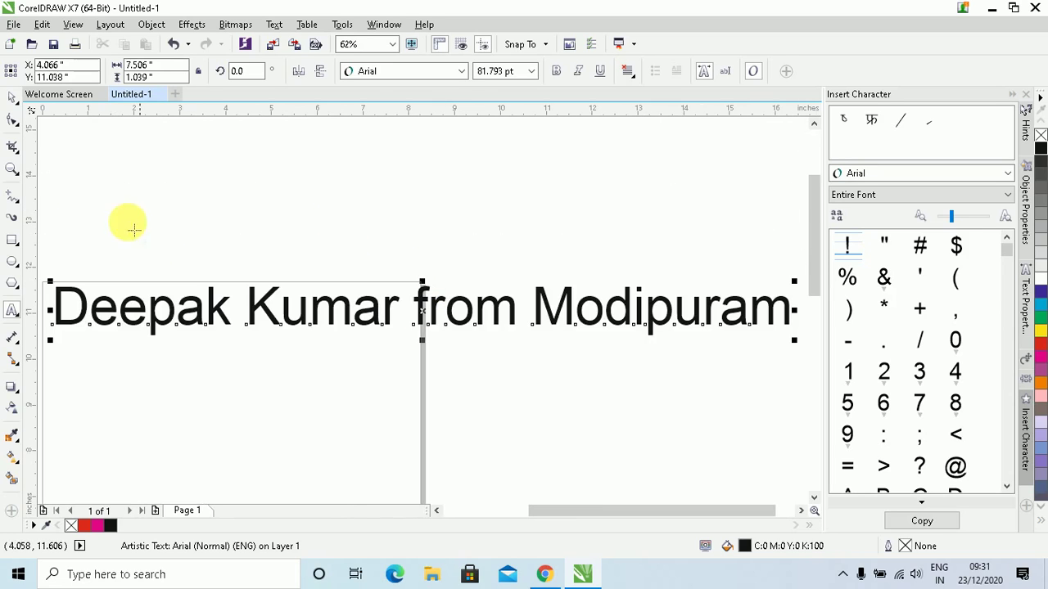
Break the heading onto two lines before the word 'from'
left_click(14, 98)
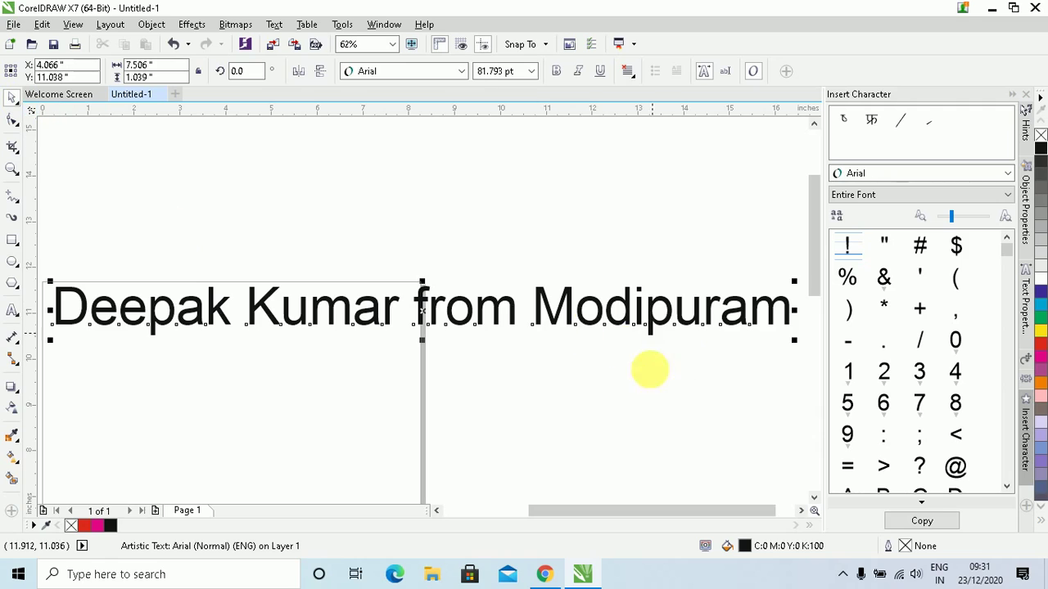
left_click(416, 304)
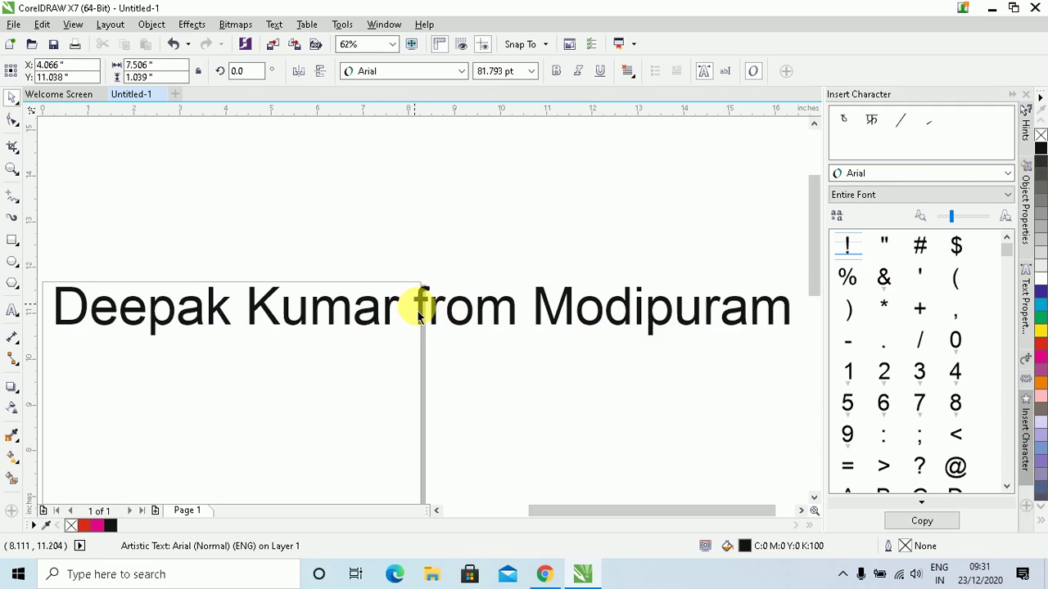
double_click(419, 308)
key("Return")
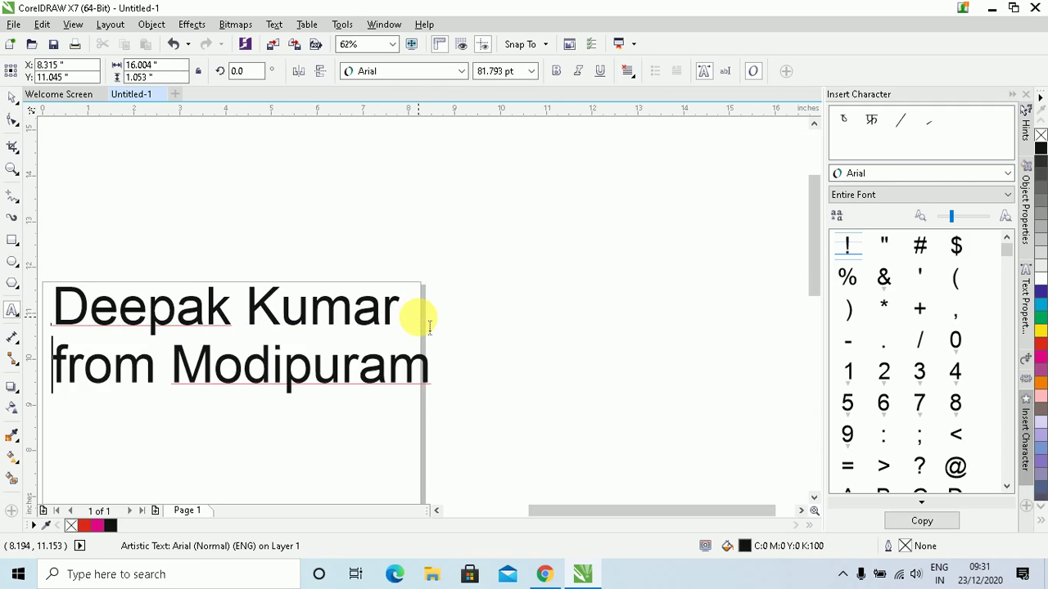
key("shift+F2")
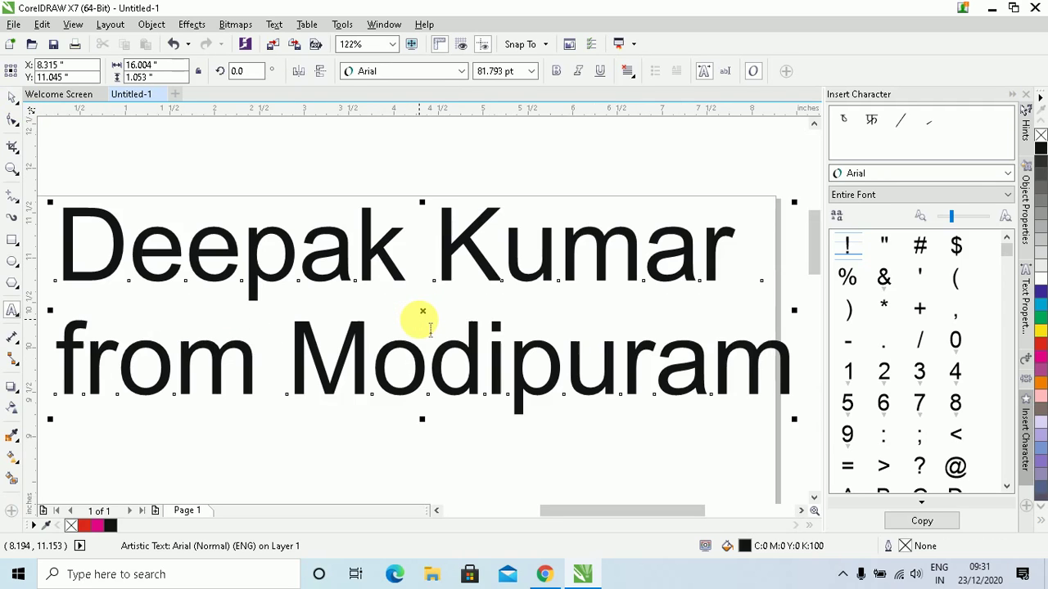
Select the two-line heading and delete it, leaving the page blank
left_click(12, 100)
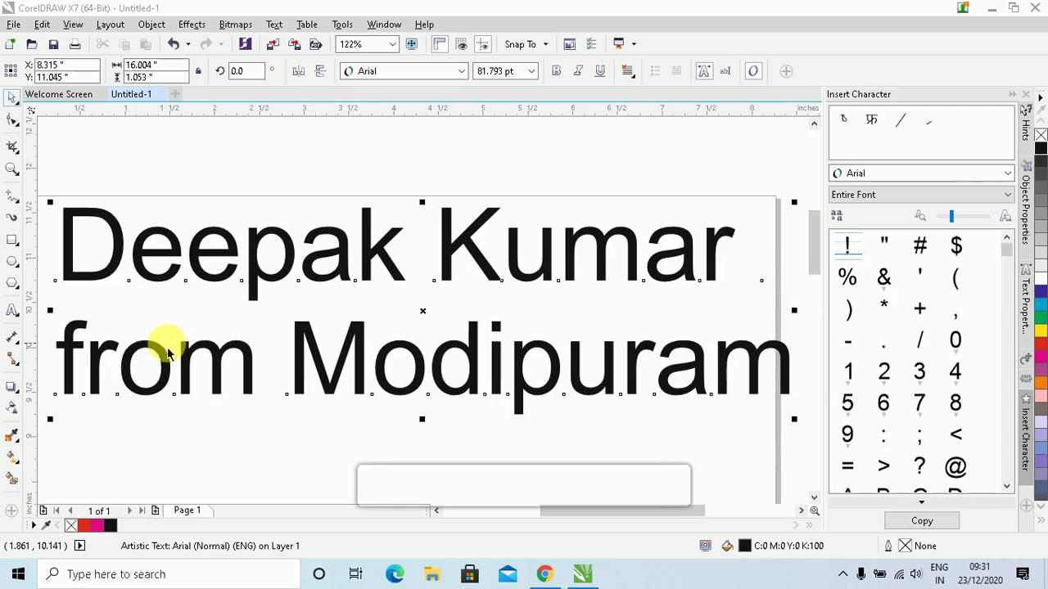
left_click(296, 282)
scroll(296, 282, "down", 4)
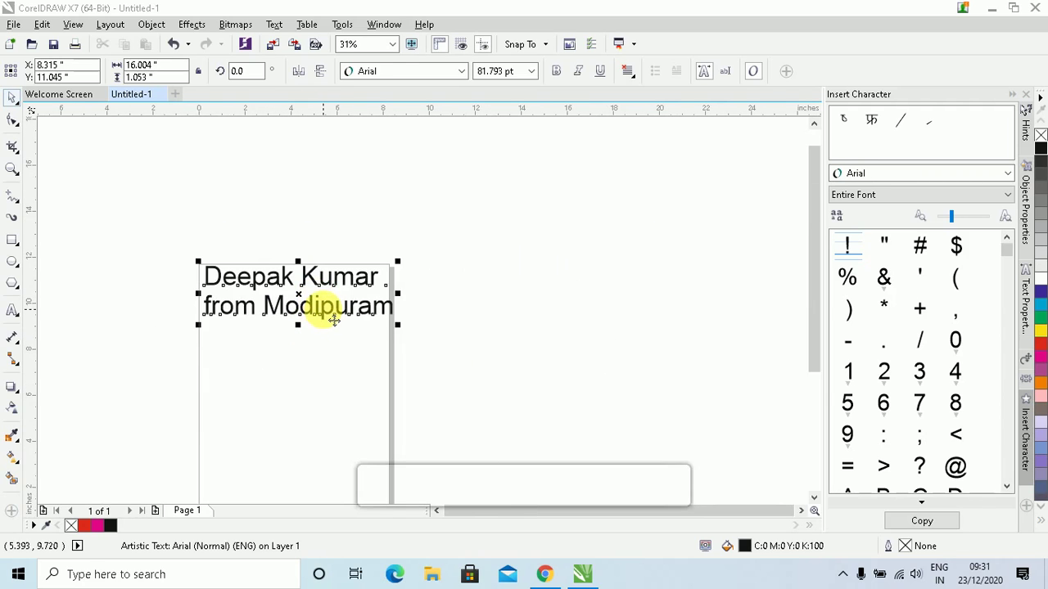
scroll(428, 316, "down", 2)
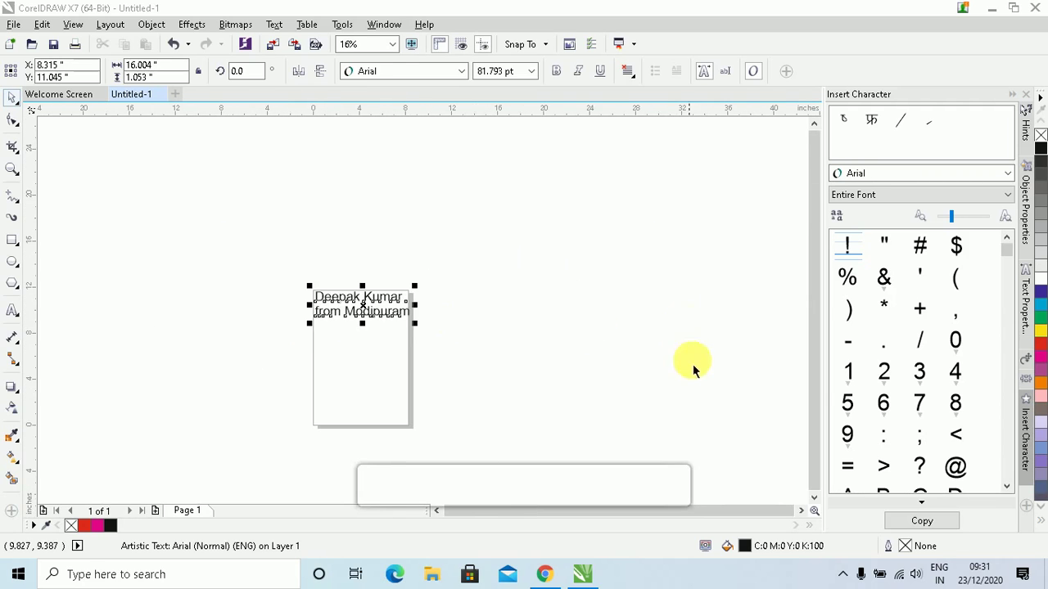
scroll(323, 351, "up", 2)
scroll(326, 358, "up", 6)
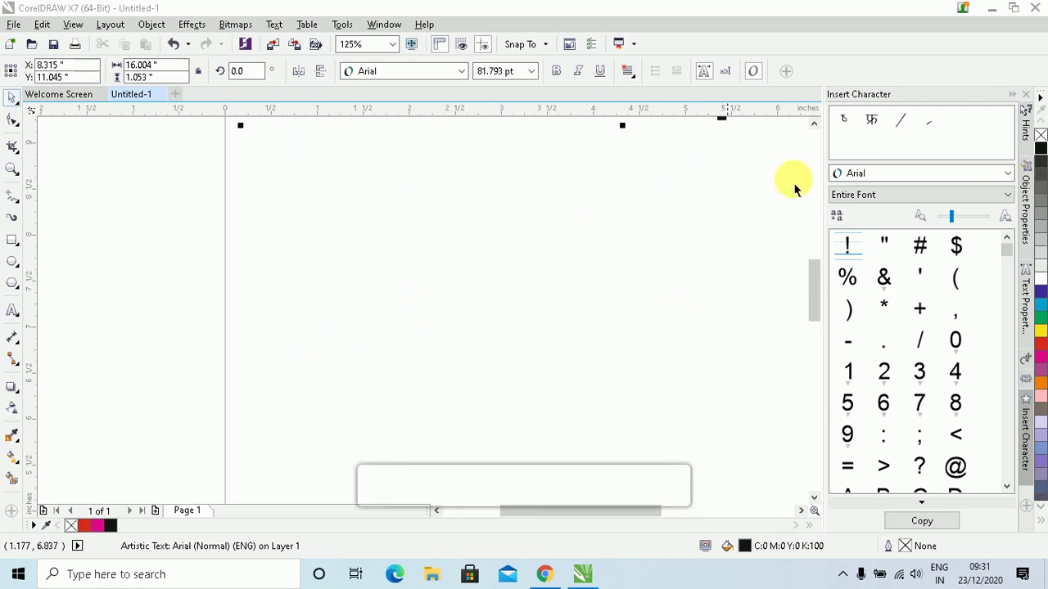
scroll(815, 124, "up", 3)
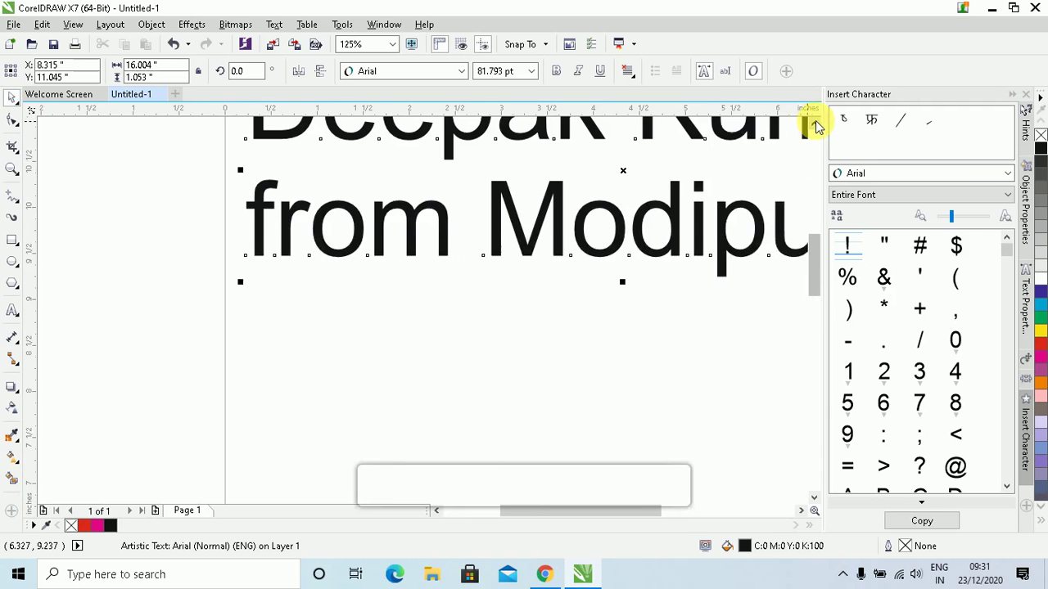
key("Delete")
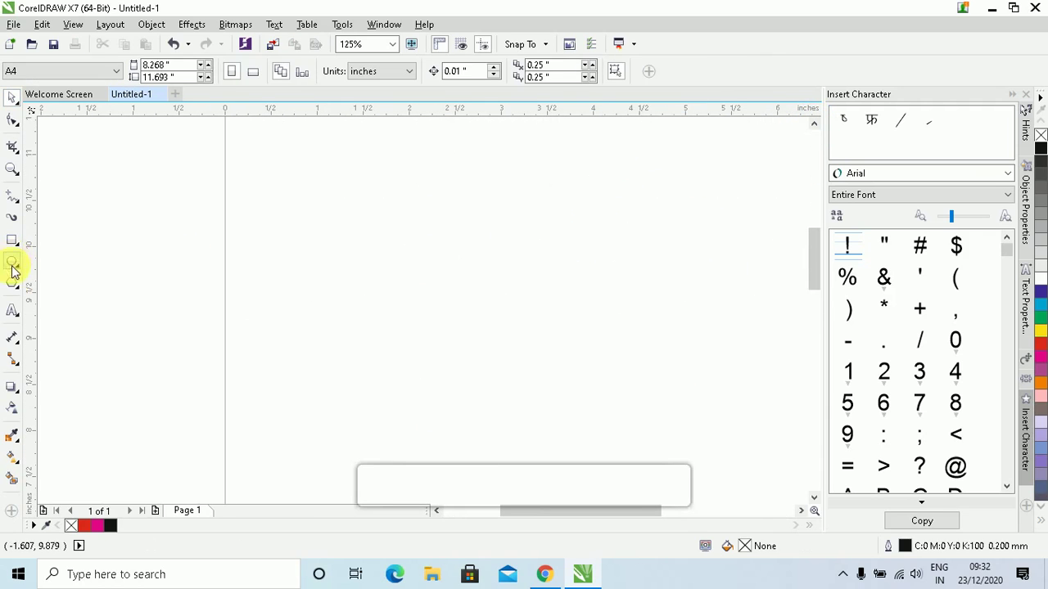
left_click(12, 310)
left_click(360, 278)
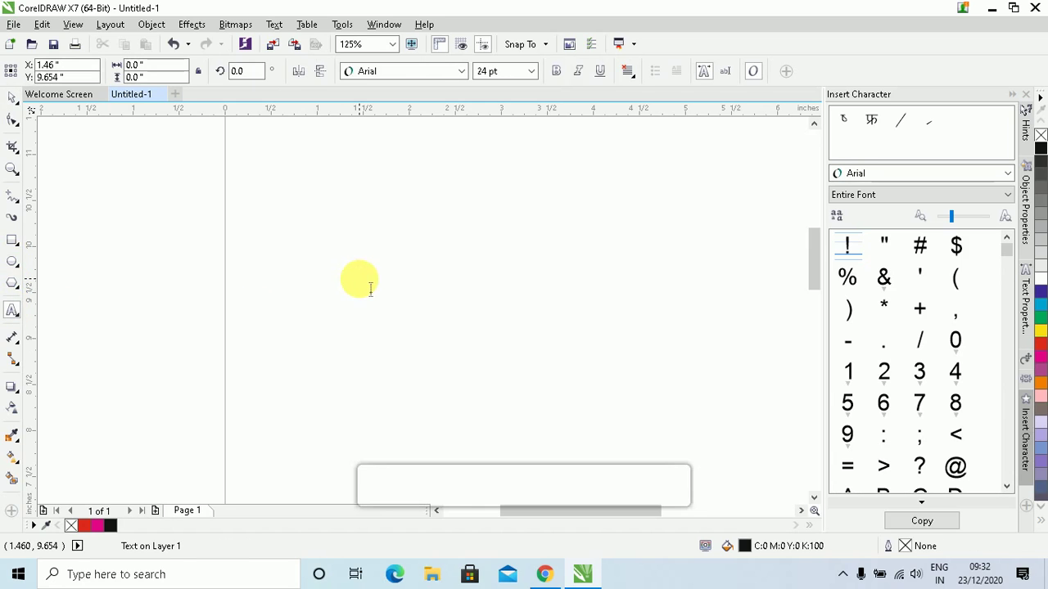
type("Deepak")
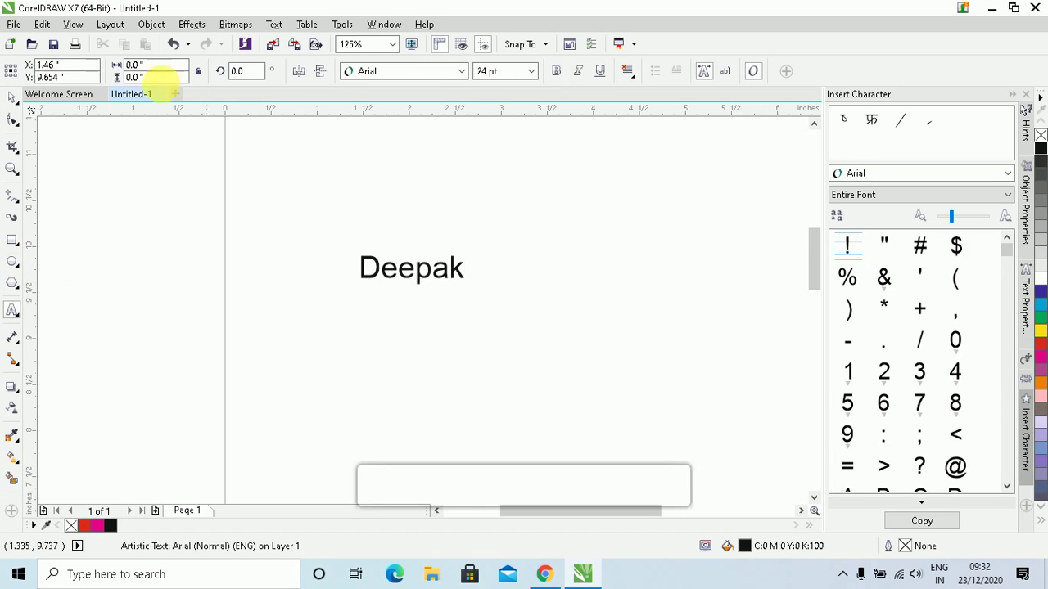
left_click(13, 97)
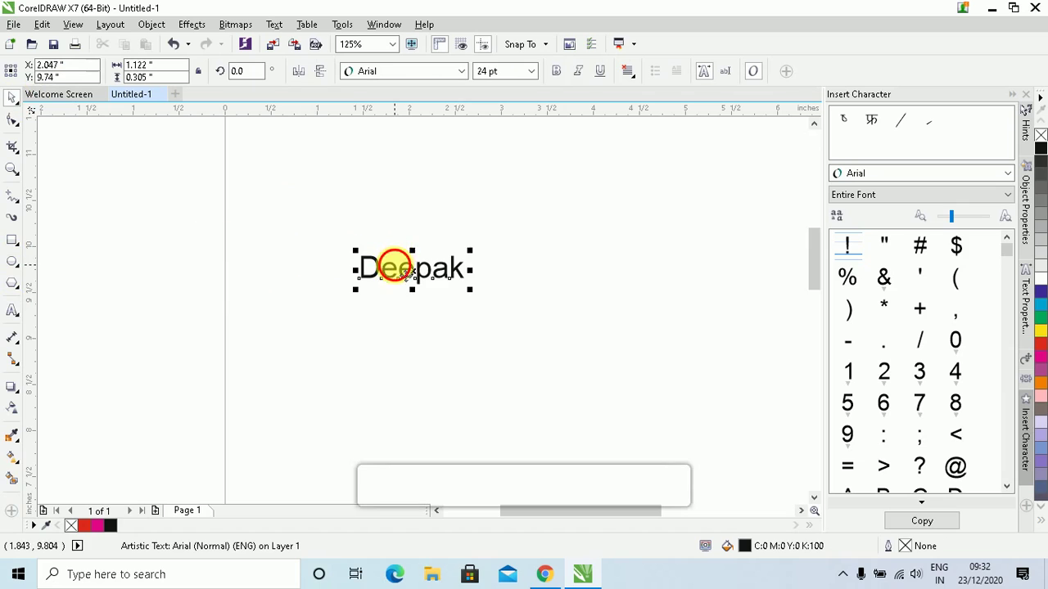
left_click(409, 277)
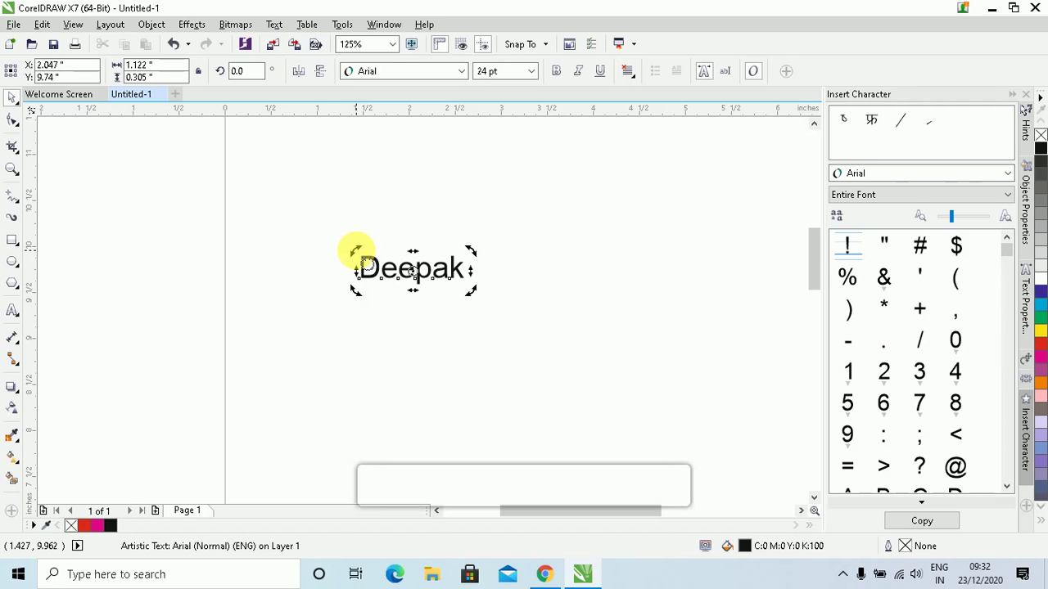
left_click_drag(356, 250, 432, 250)
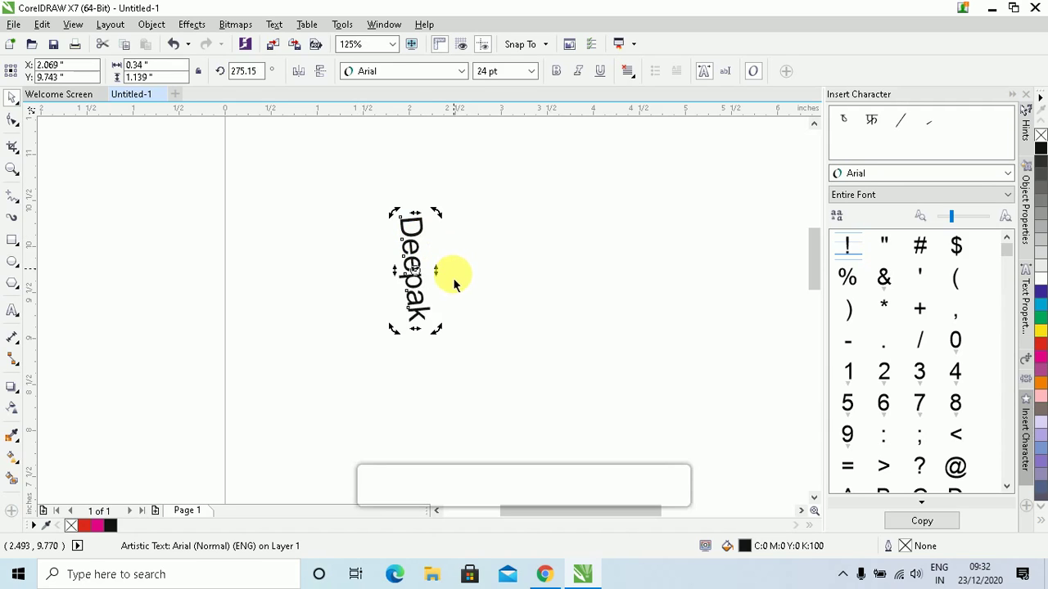
key("ctrl+z")
left_click_drag(412, 252, 434, 249)
left_click_drag(432, 305, 480, 311)
left_click_drag(510, 275, 545, 308)
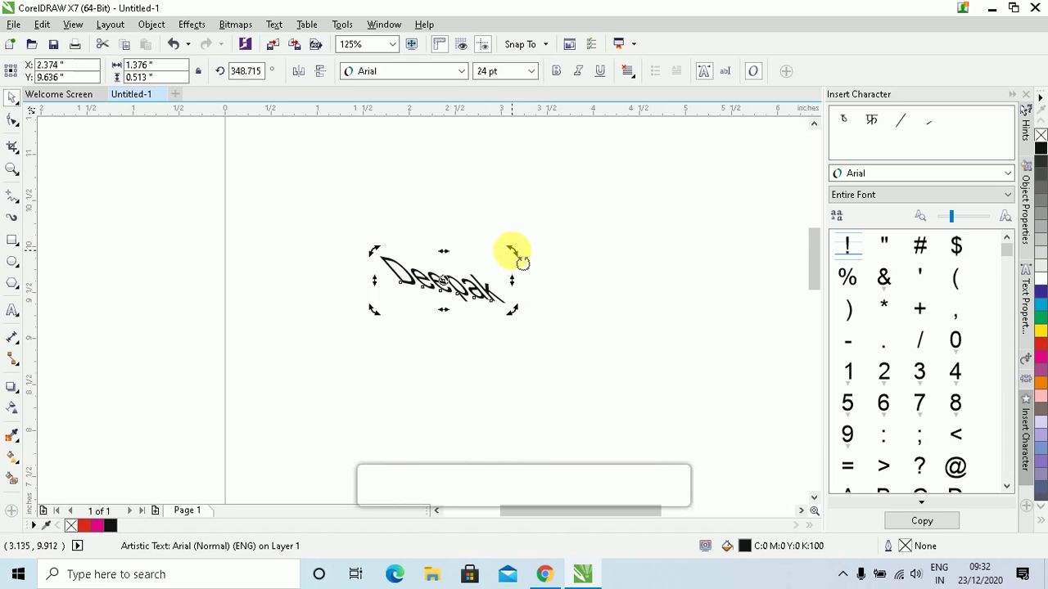
mouse_move(514, 251)
left_mouse_down()
mouse_move(464, 250)
mouse_move(494, 379)
mouse_move(287, 262)
mouse_move(592, 349)
mouse_move(385, 356)
mouse_move(333, 227)
mouse_move(578, 312)
mouse_move(388, 304)
mouse_move(520, 257)
left_mouse_up()
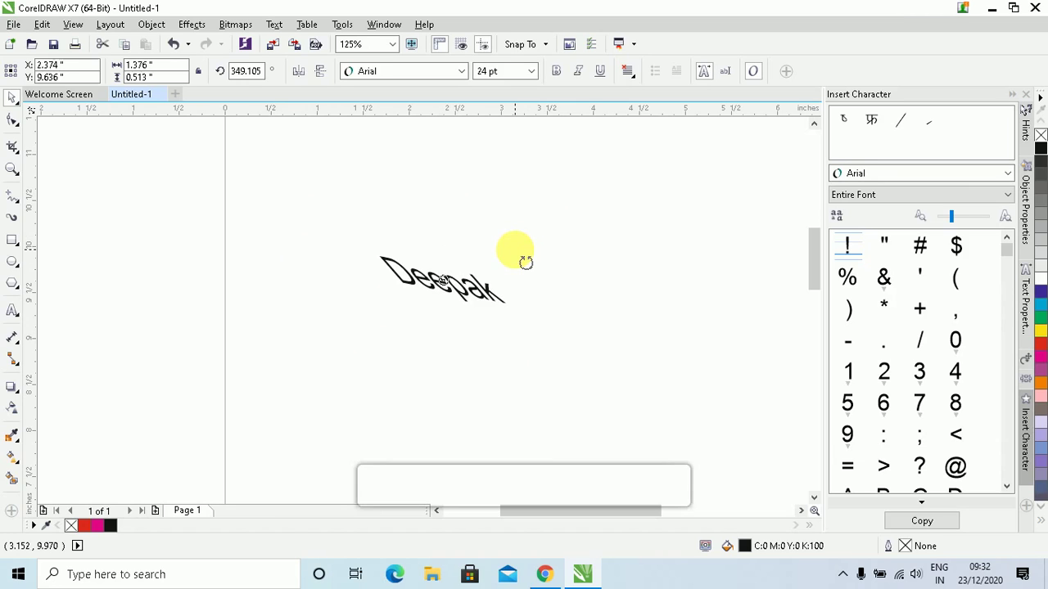
left_click_drag(526, 262, 524, 264)
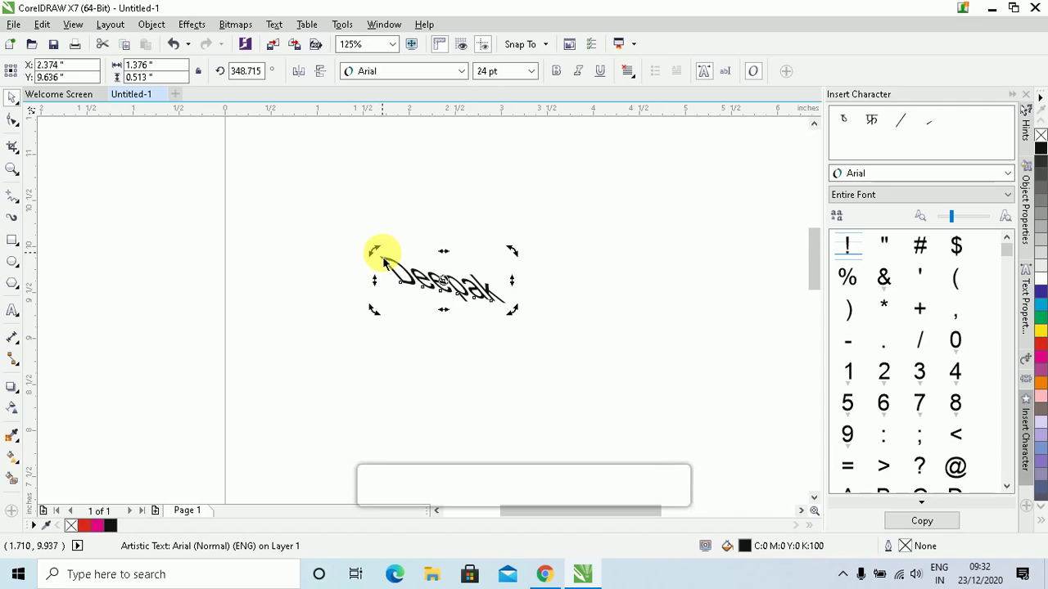
left_click_drag(442, 250, 493, 256)
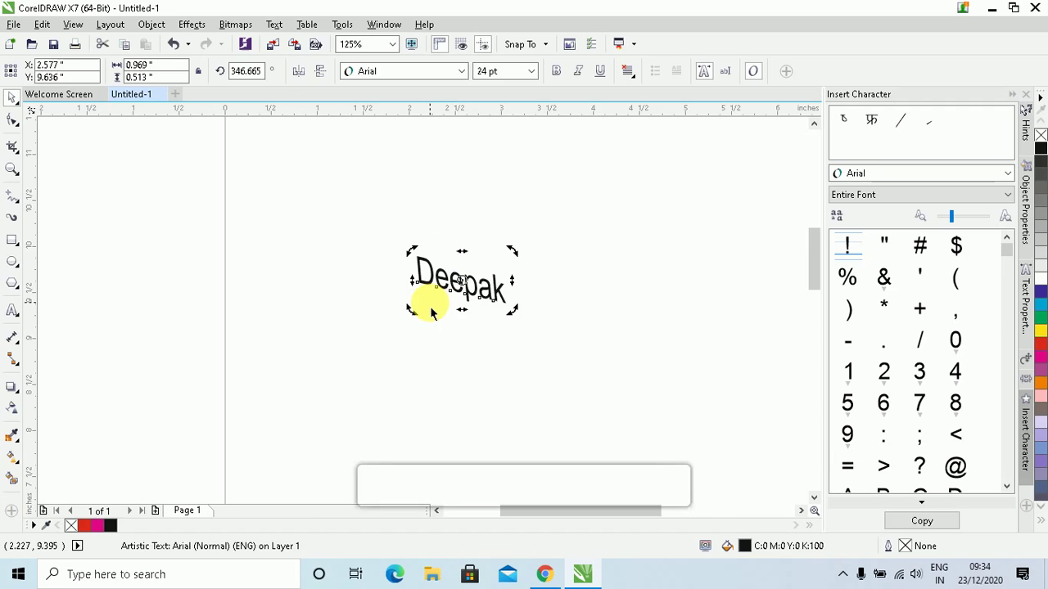
key("Delete")
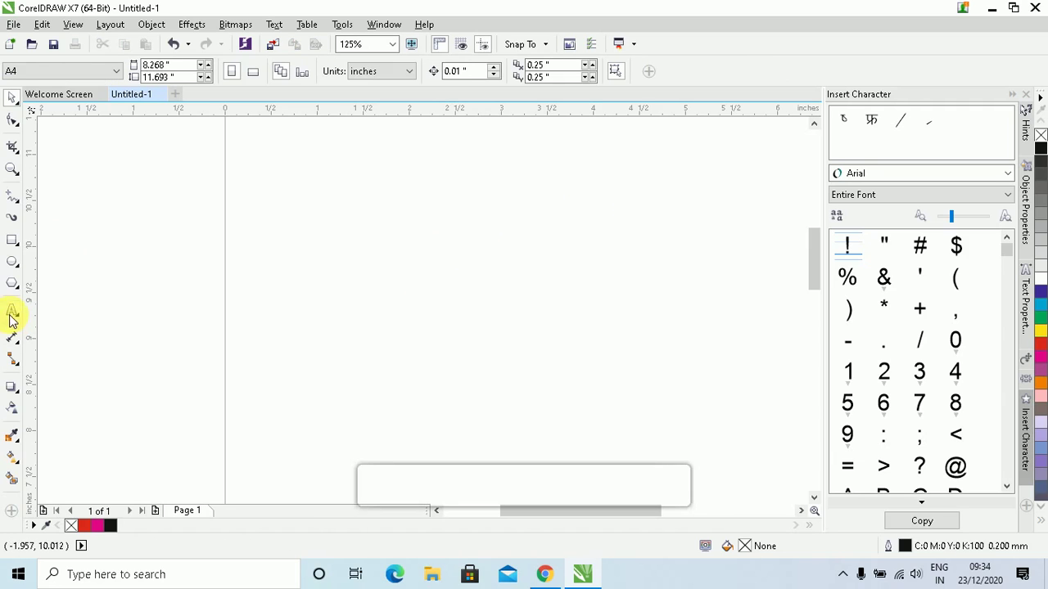
Type 'Hi Hello How Are You' as a new text line on the page
left_click(12, 311)
left_click(308, 215)
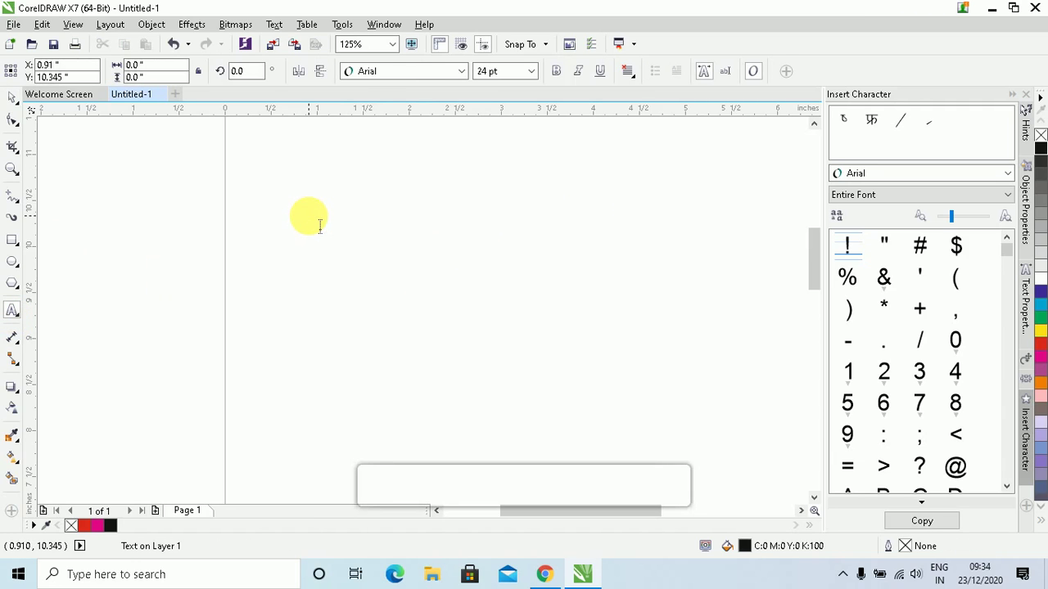
type("Hi Hel")
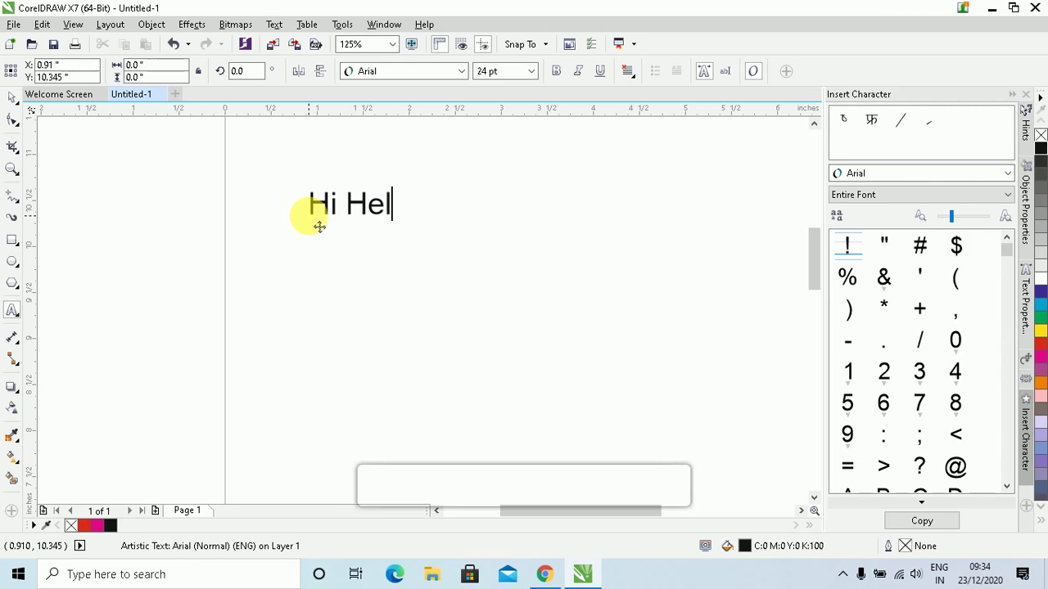
type("lo How Are Y")
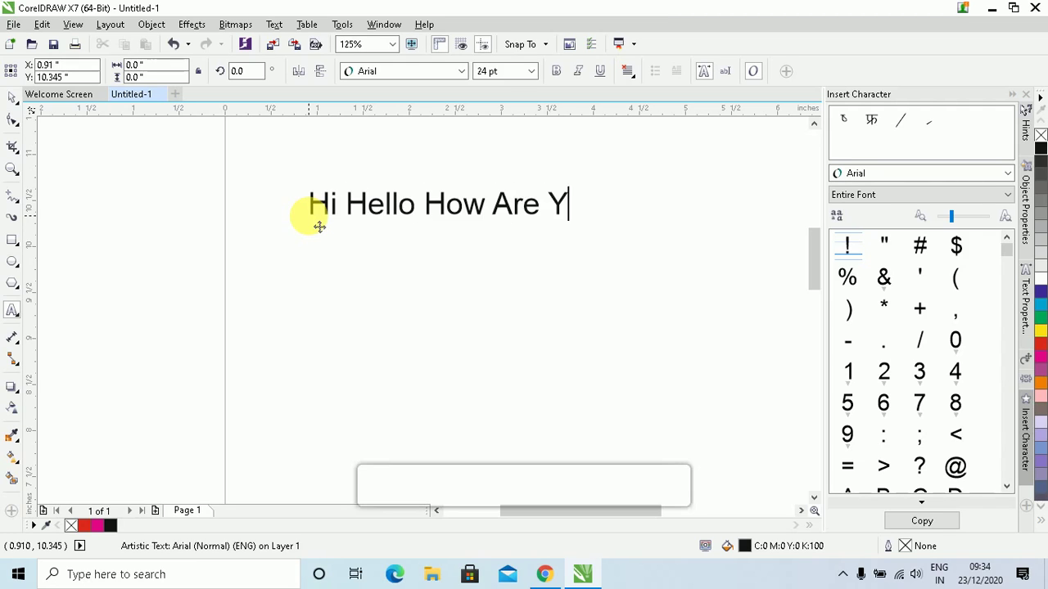
type("ou")
Copy the line and paste it twice so the text has three identical lines
key("ctrl+a")
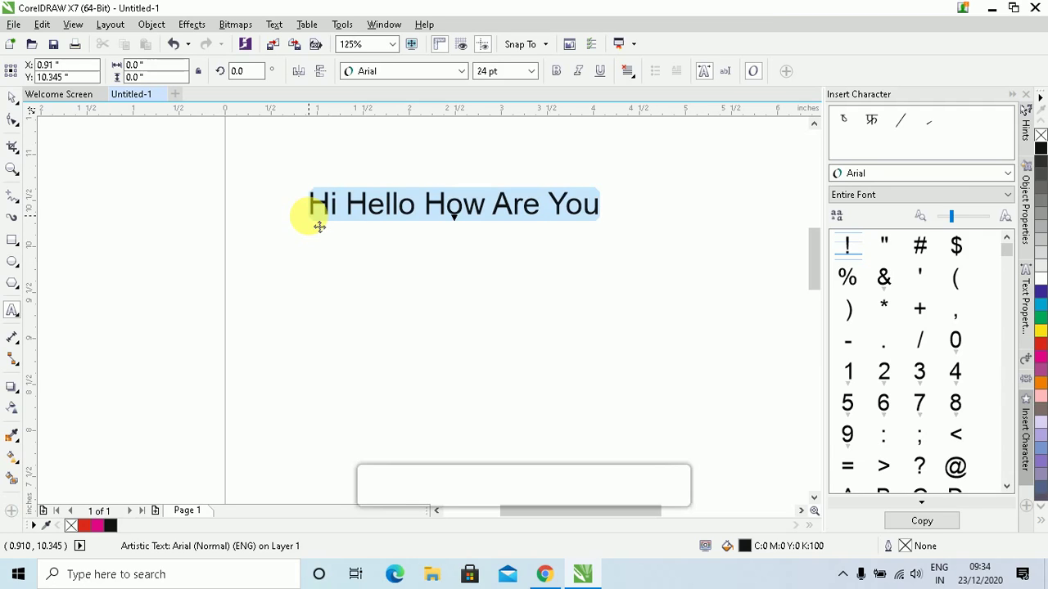
key("ctrl+c")
left_click(503, 211)
key("End")
key("Return")
key("ctrl+v")
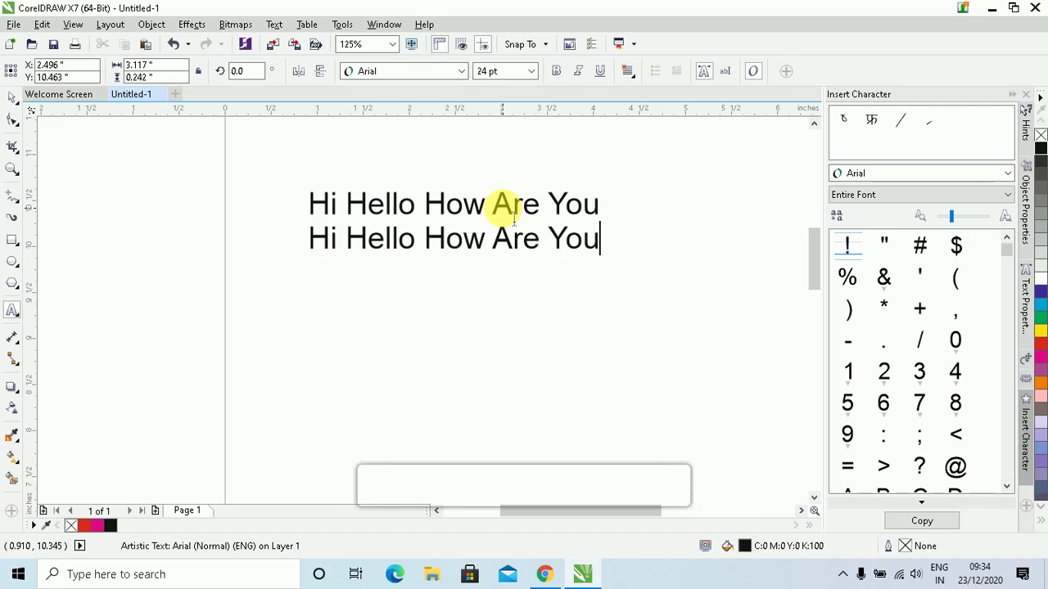
key("Return")
key("ctrl+v")
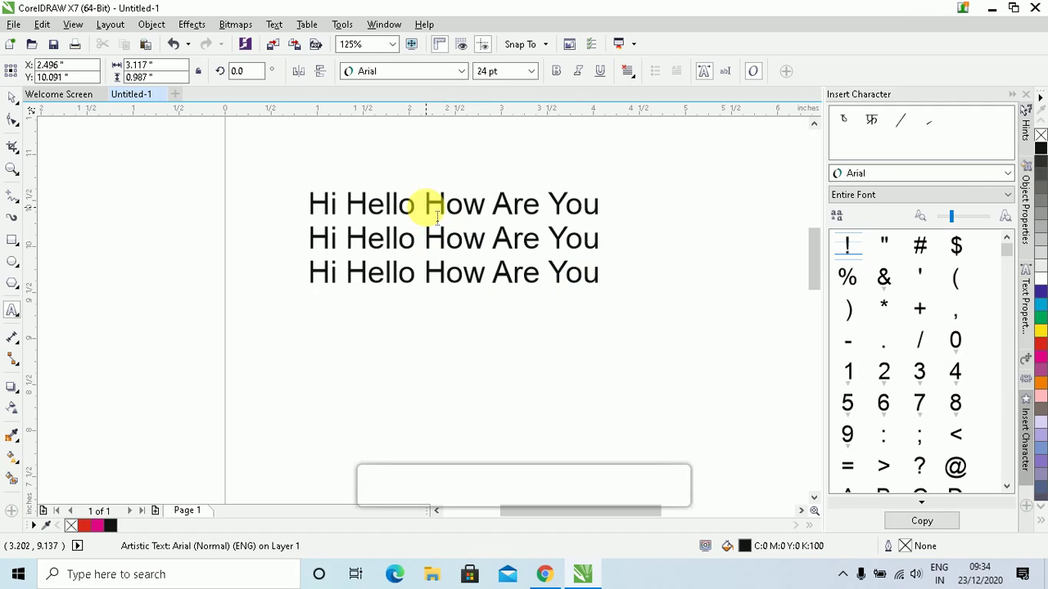
left_click_drag(433, 214, 492, 217)
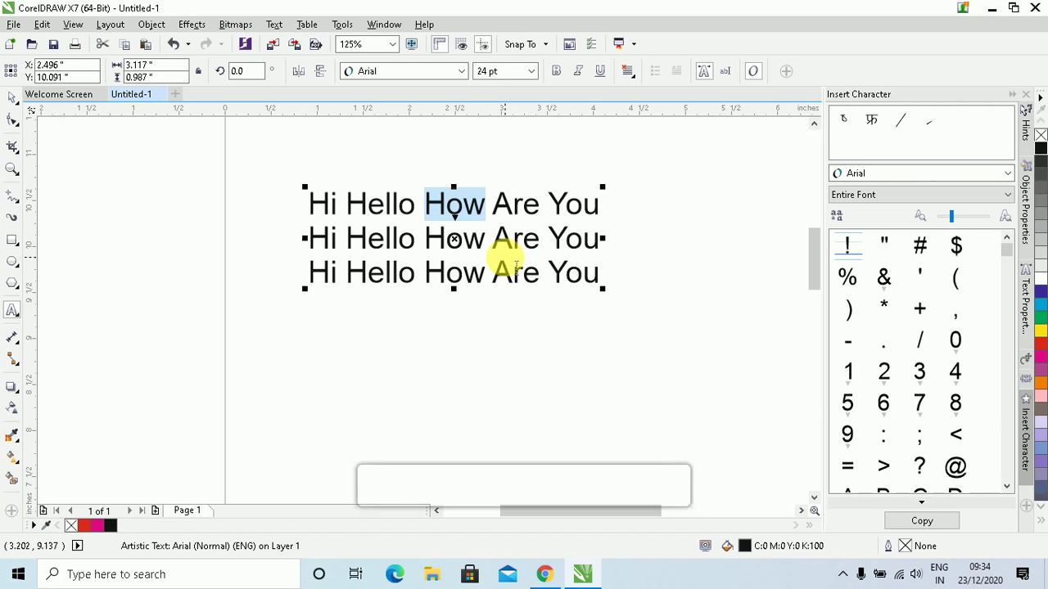
Replace 'How' with a first name and delete all following text, leaving one 'Hi Hello' line
type("Deepak")
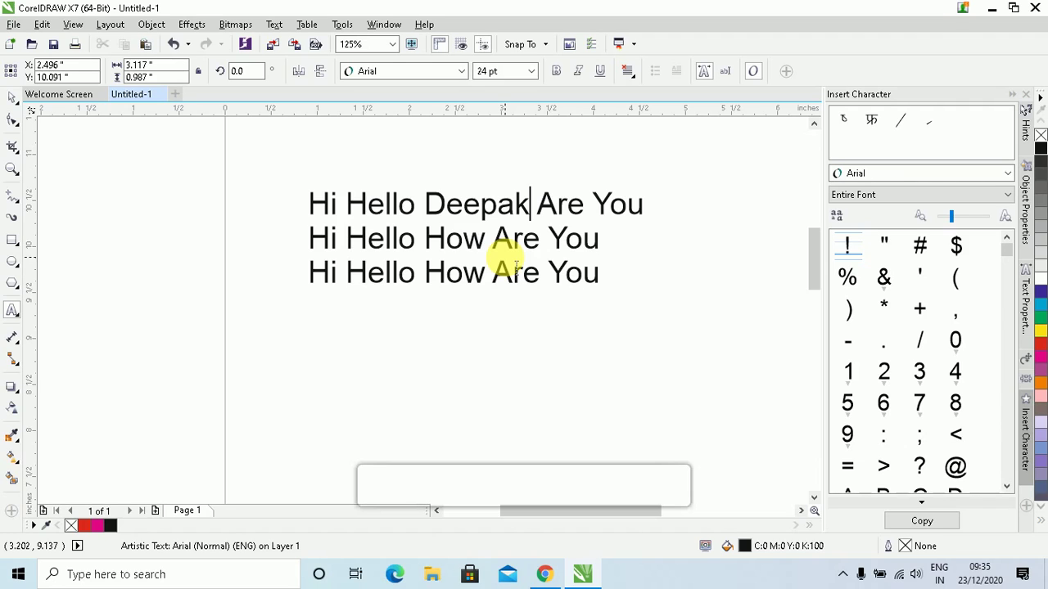
key("shift+Left")
key("shift+Left")
key("shift+Left")
key("shift+Left")
key("shift+Left")
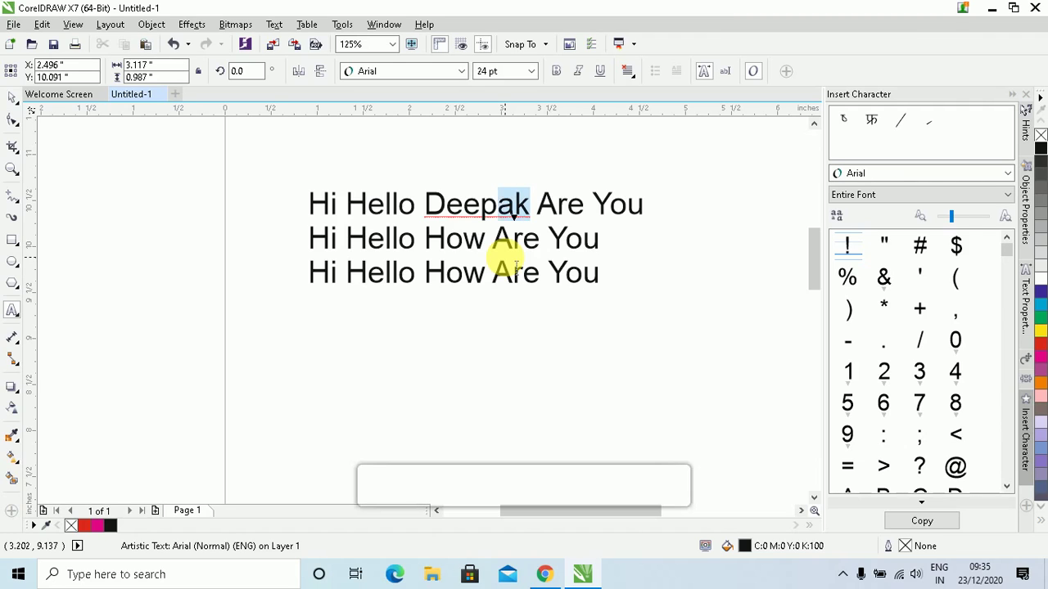
key("shift+Left")
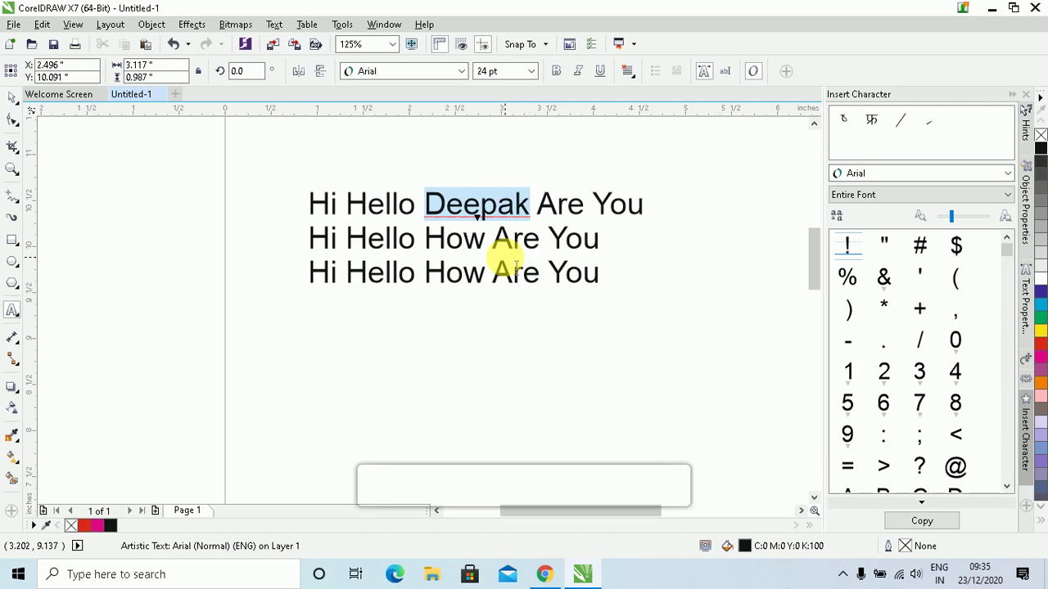
key("ctrl+shift+Left")
key("ctrl+shift+Left")
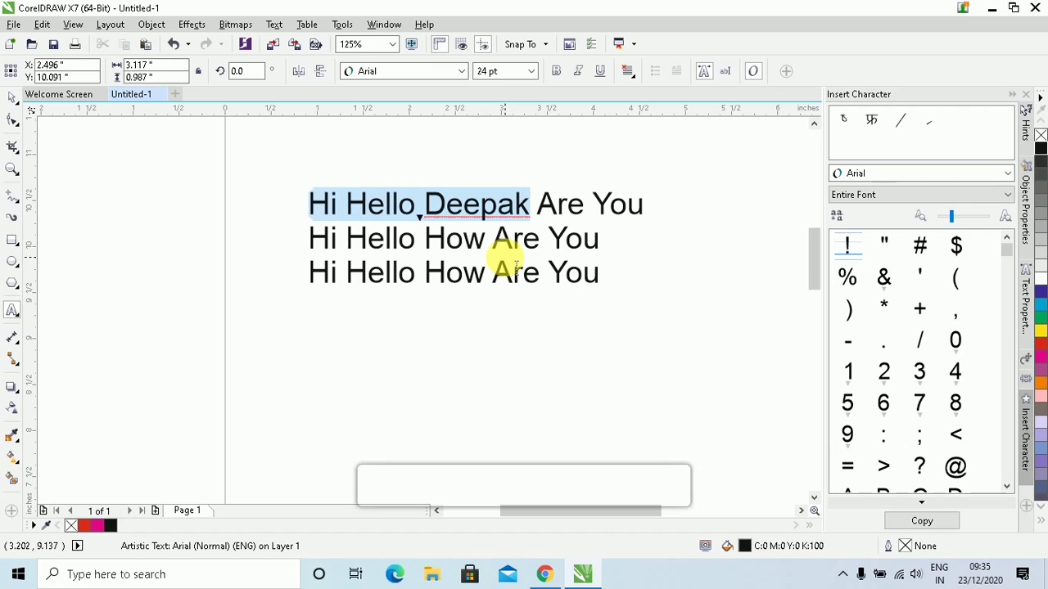
key("ctrl+shift+Right")
key("ctrl+shift+Left")
key("ctrl+shift+End")
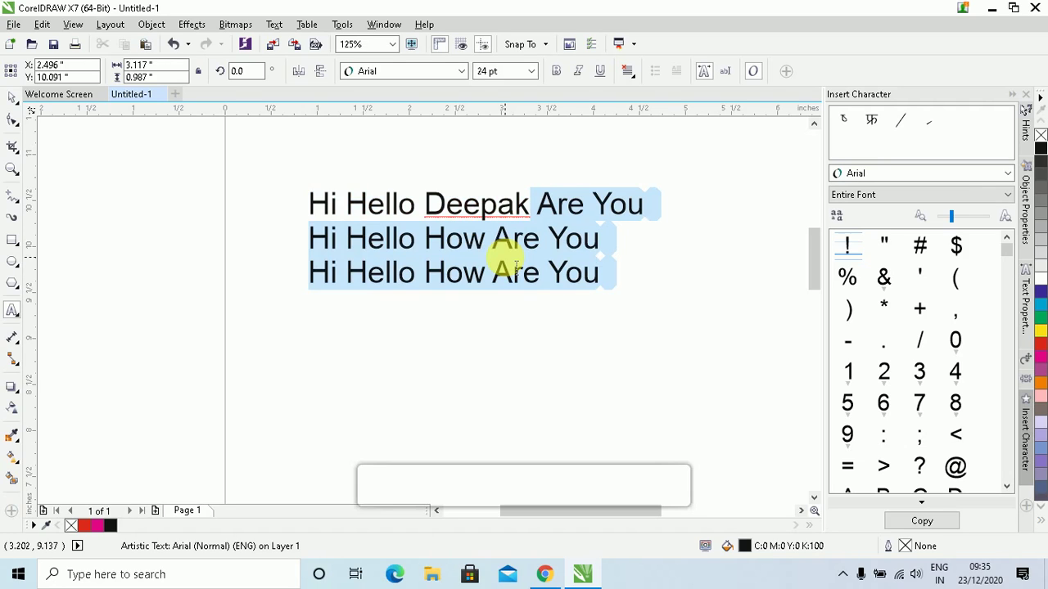
key("Delete")
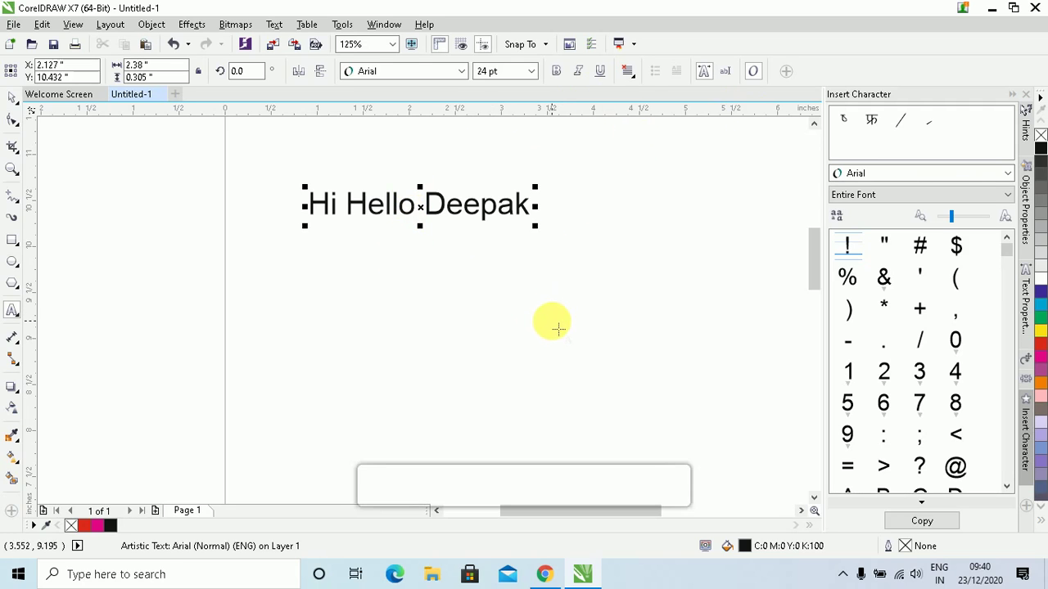
Collapse the Insert Character docker and toggle Text Properties from the Text menu
left_click(1012, 95)
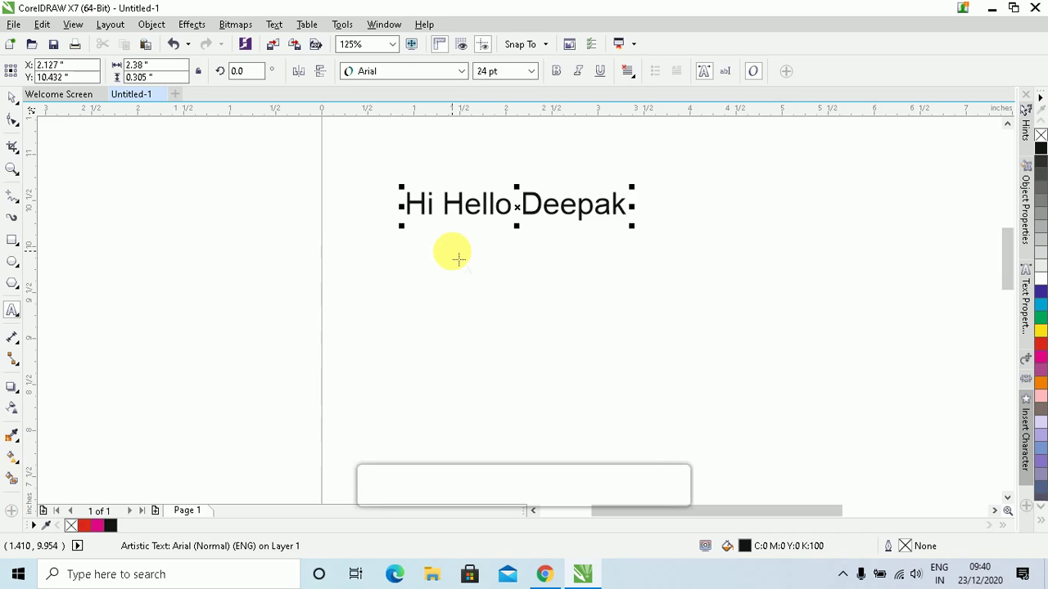
left_click(274, 25)
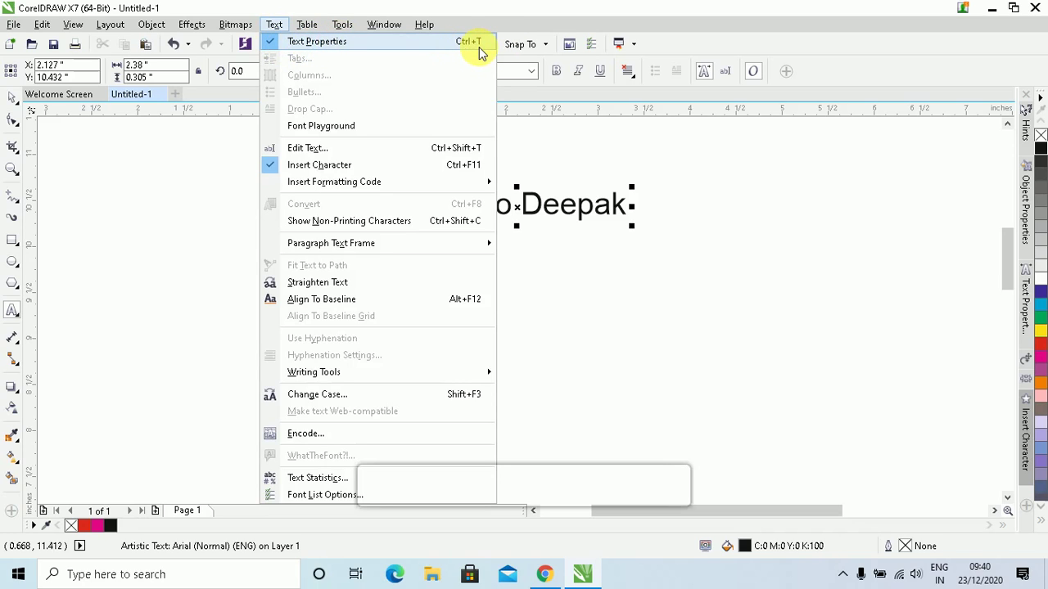
left_click(613, 211)
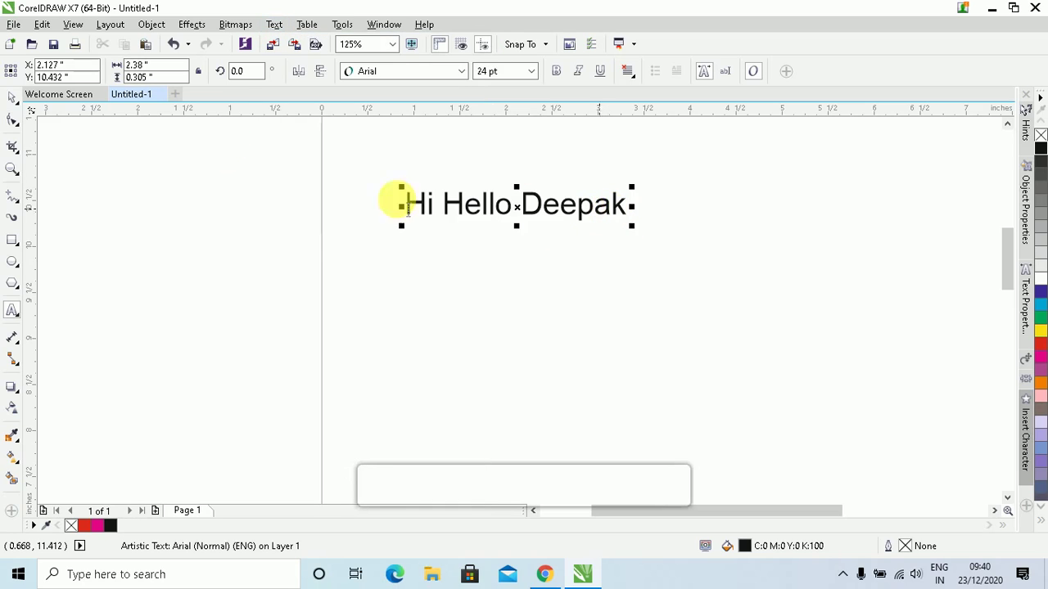
With the Pick tool, show the text's character properties: Arial, Normal, 24 pt, uniform fill
left_click(9, 99)
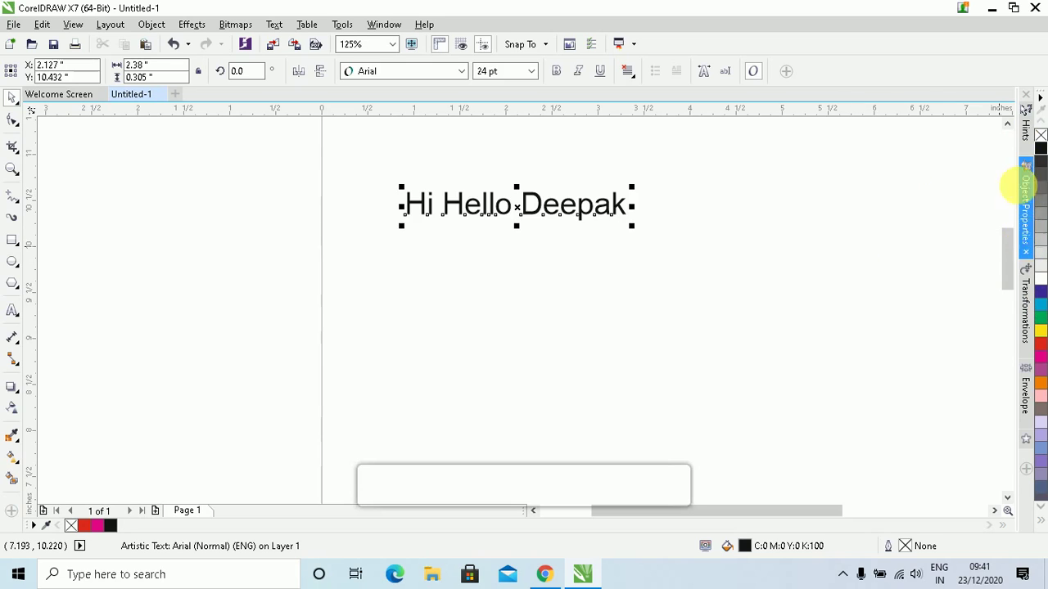
left_click(1024, 194)
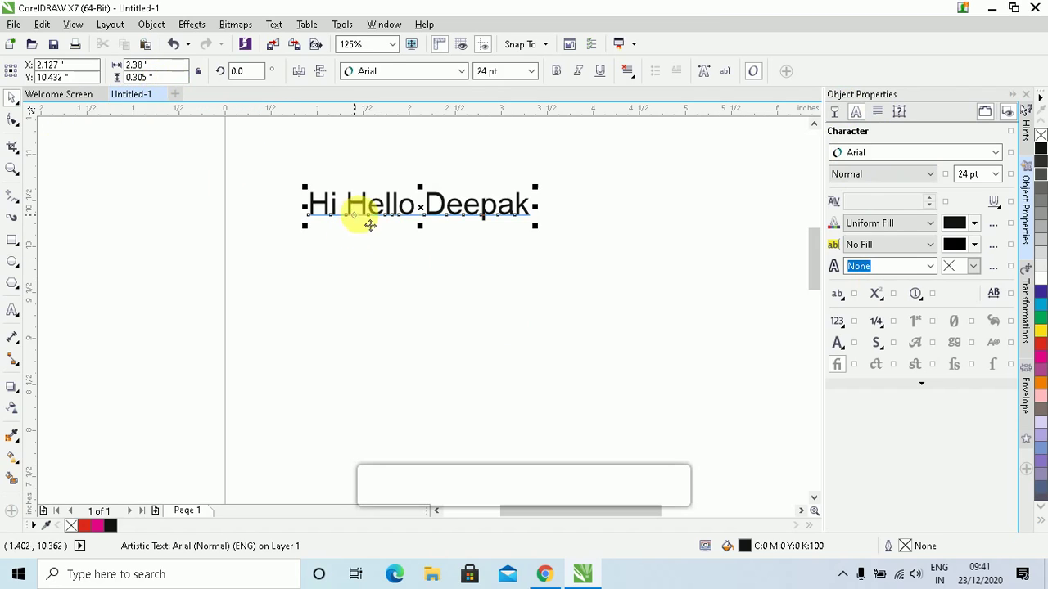
left_click_drag(533, 226, 603, 286)
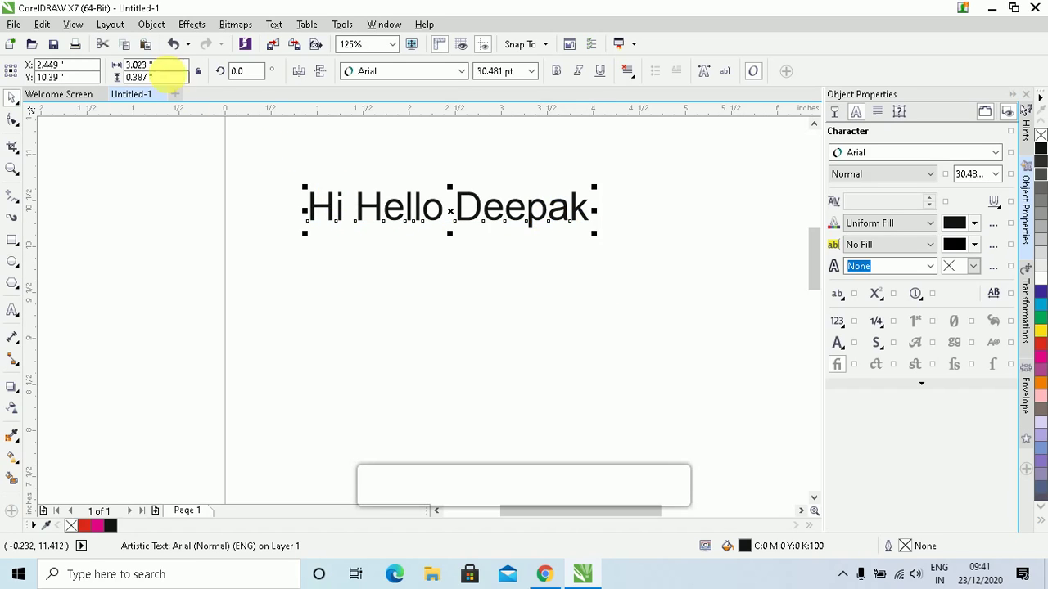
left_click(169, 65)
type("4")
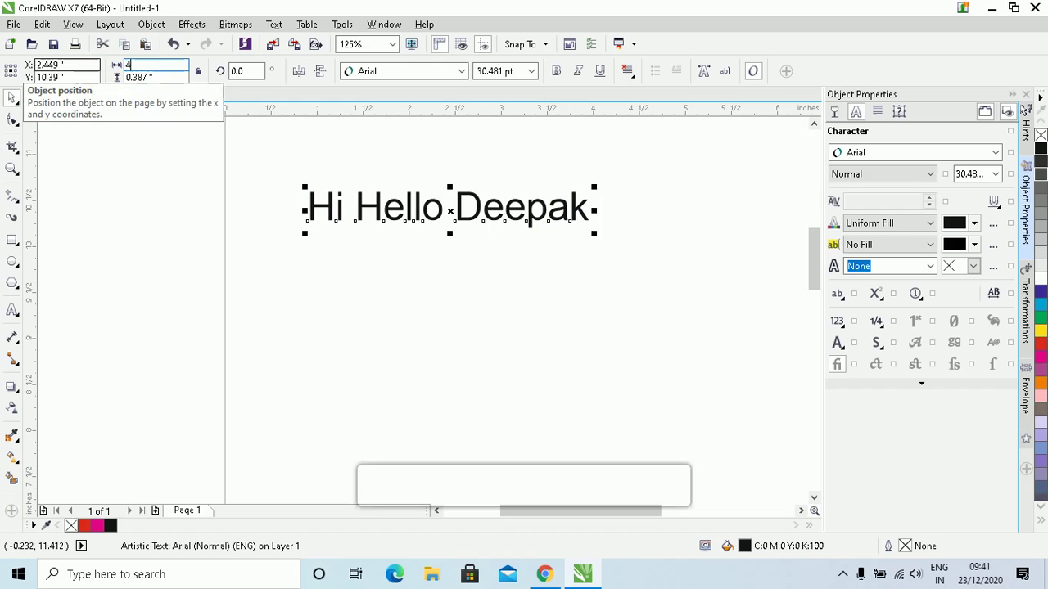
key("Tab")
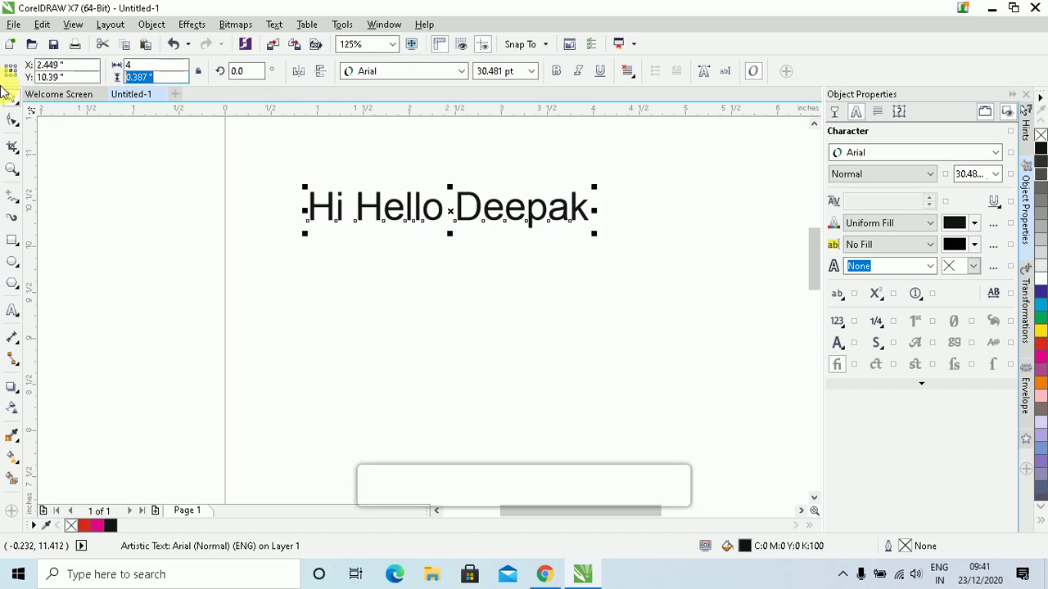
type("5")
key("Return")
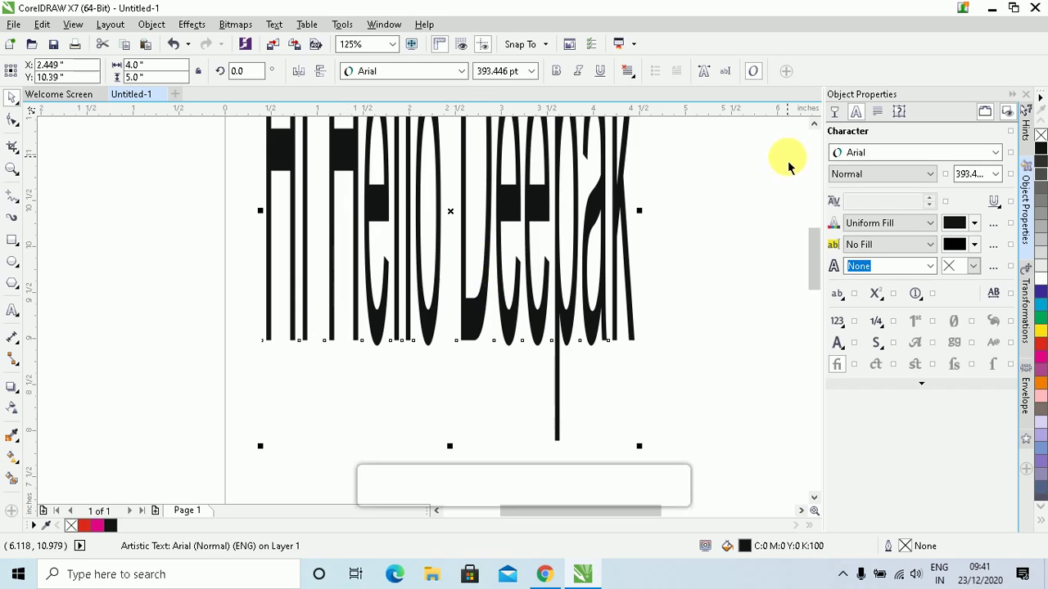
scroll(761, 236, "down", 1)
scroll(668, 266, "up", 1)
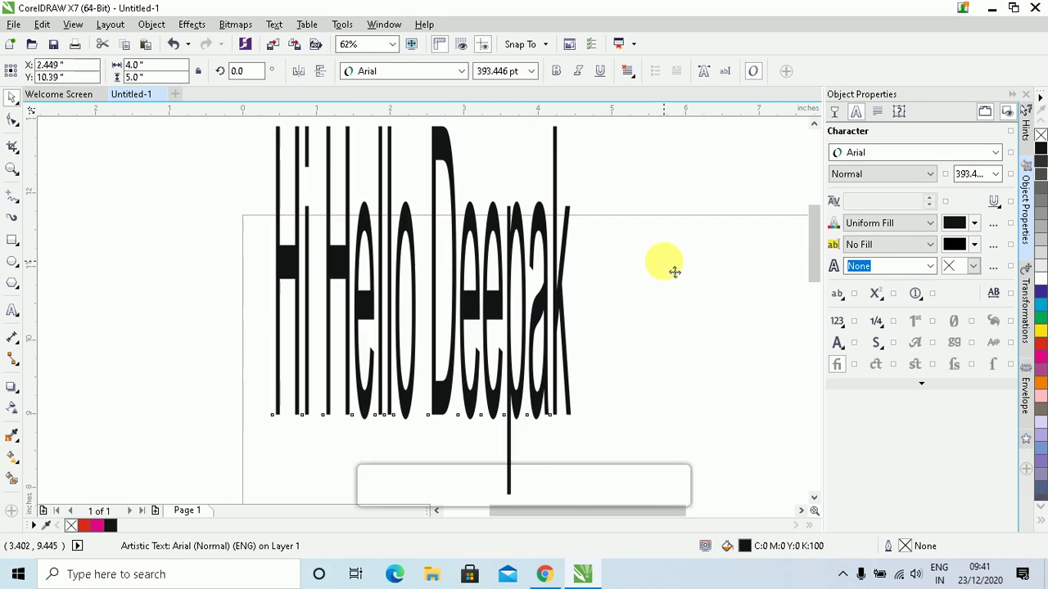
key("ctrl+z")
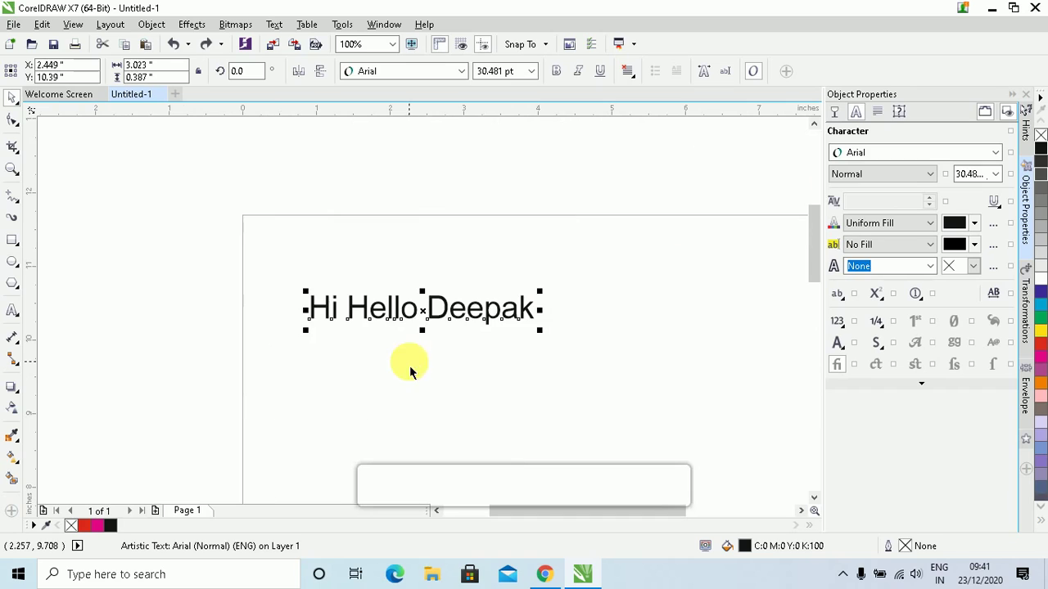
left_click(812, 498)
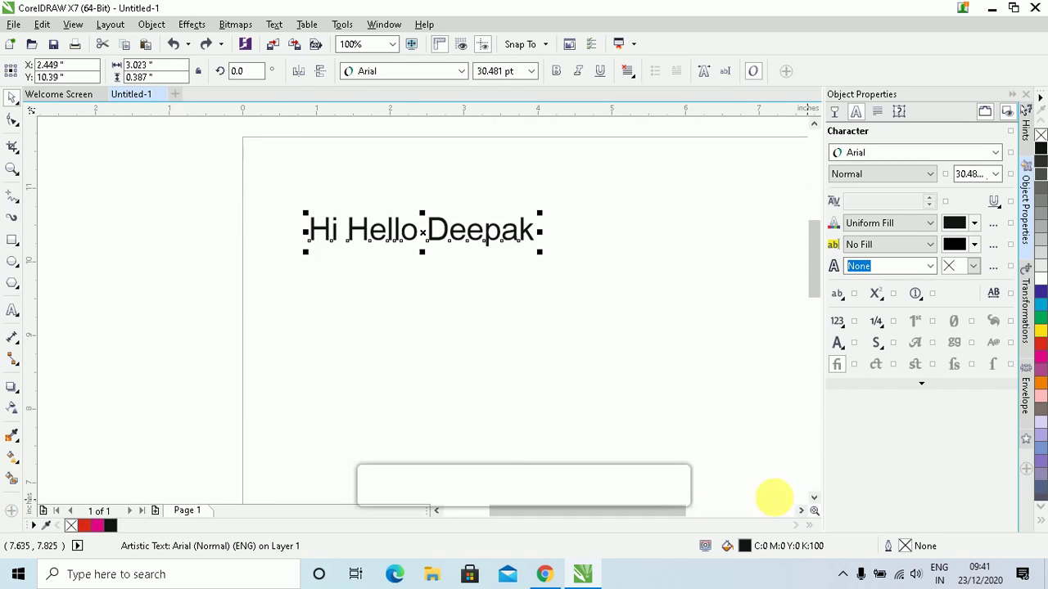
Try rotating the greeting text by 15°, then undo the rotation
left_click(256, 74)
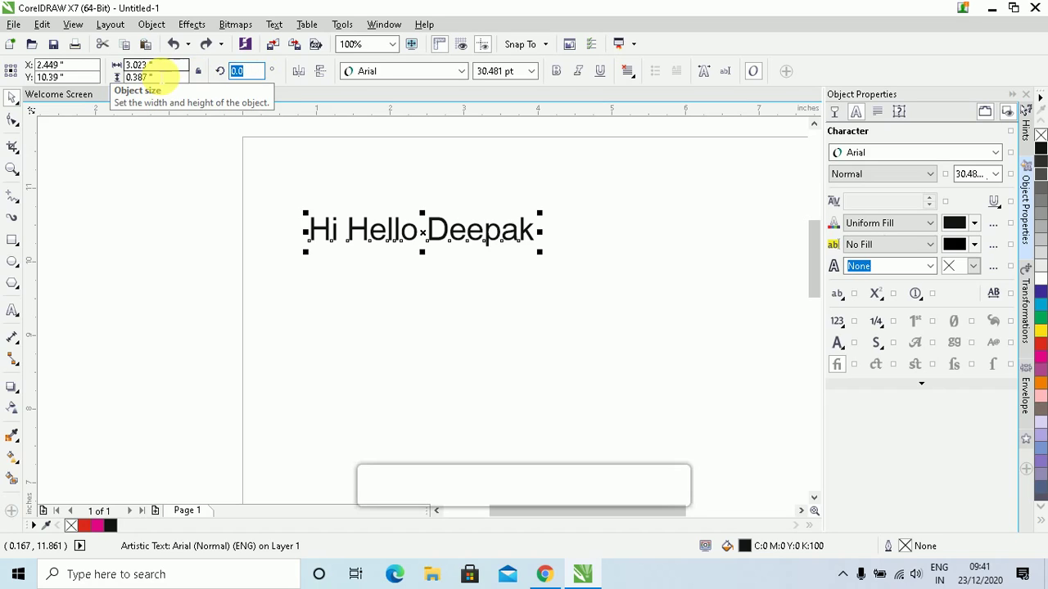
type("15")
key("Return")
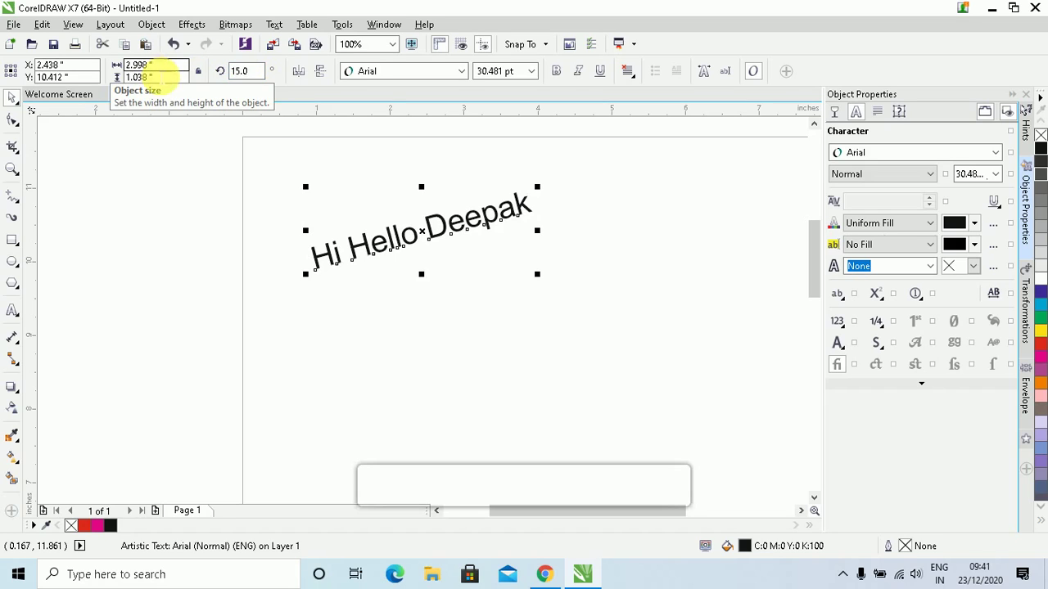
key("ctrl+z")
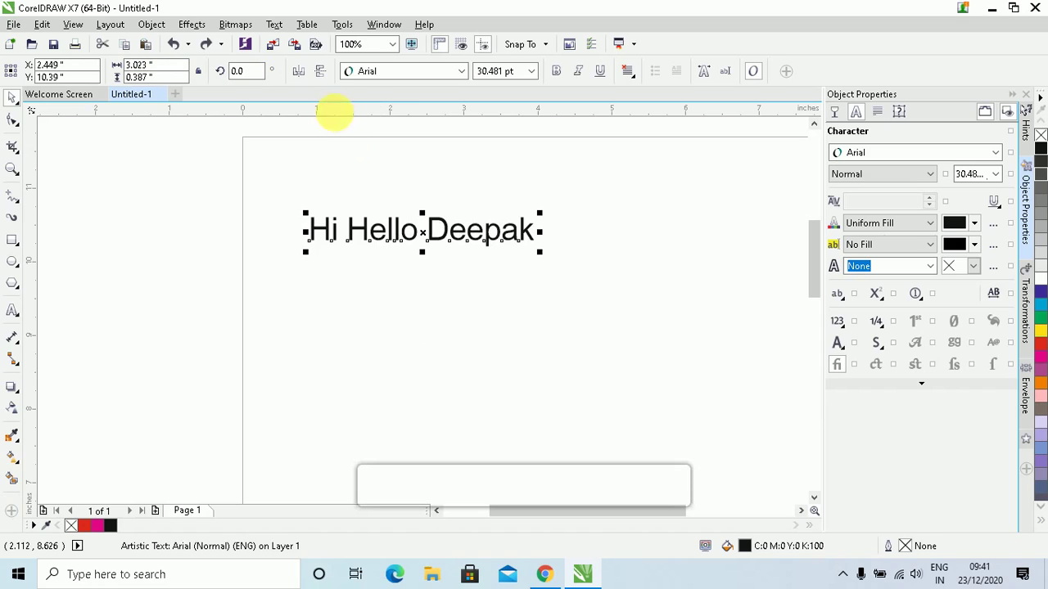
Experiment with horizontal and vertical mirroring, then undo back to upright, unmirrored 24 pt text
left_click(298, 74)
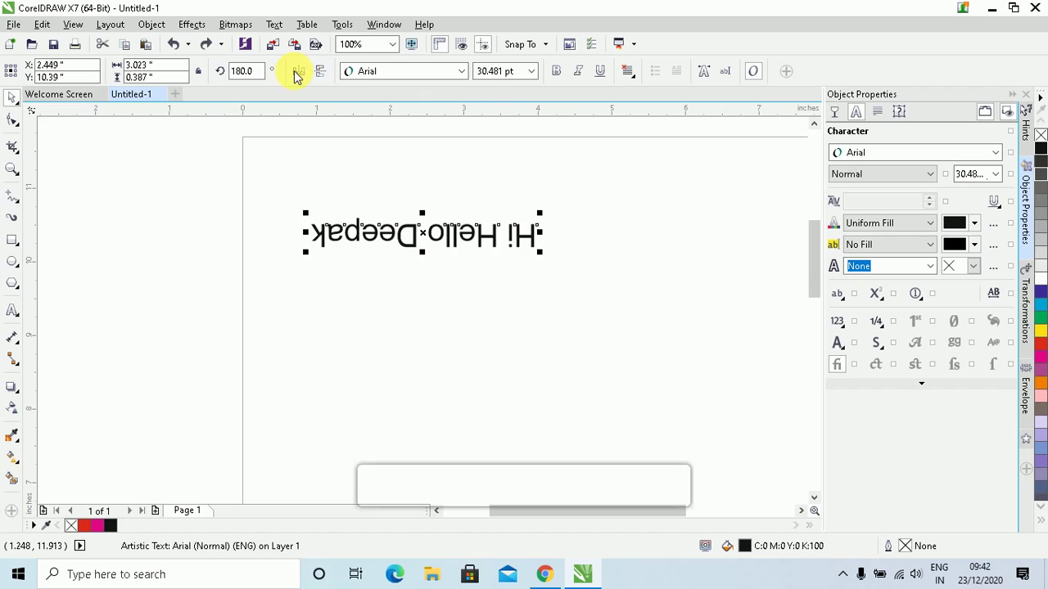
left_click(298, 74)
left_click(298, 72)
left_click(320, 71)
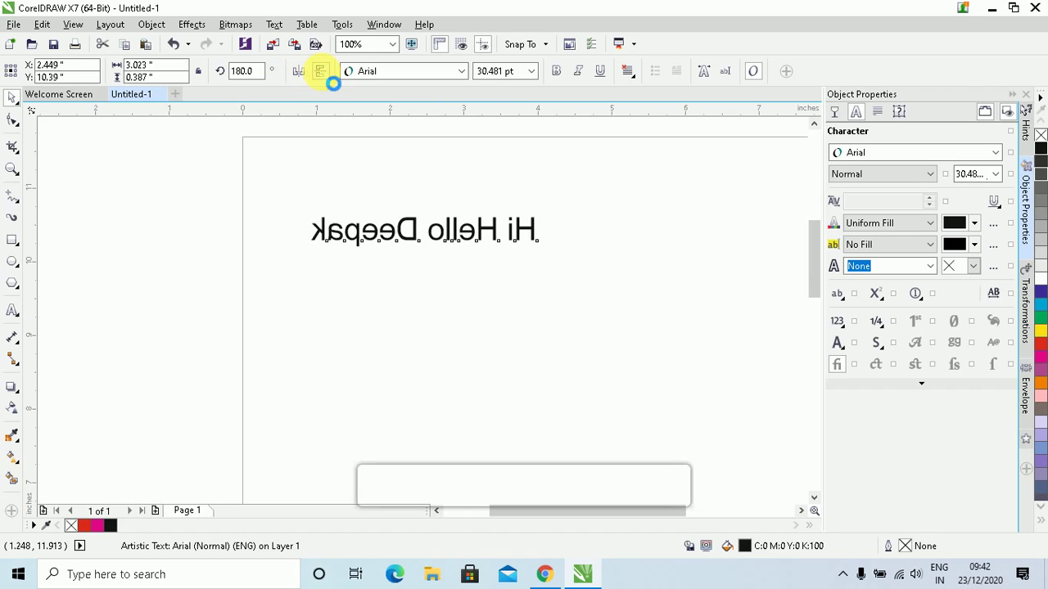
left_click(320, 71)
left_click(293, 72)
left_click(295, 72)
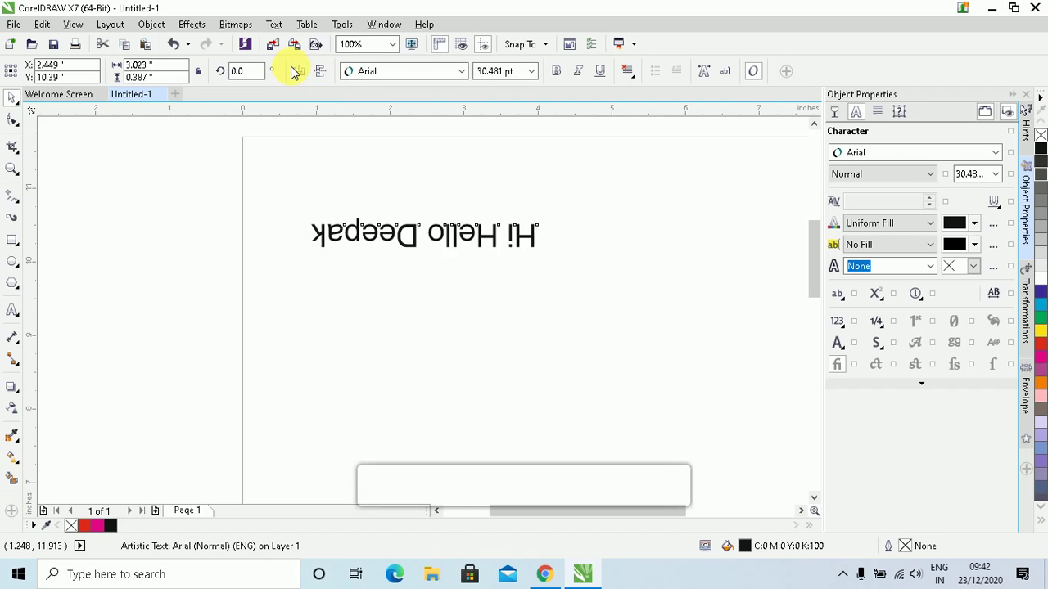
left_click(295, 71)
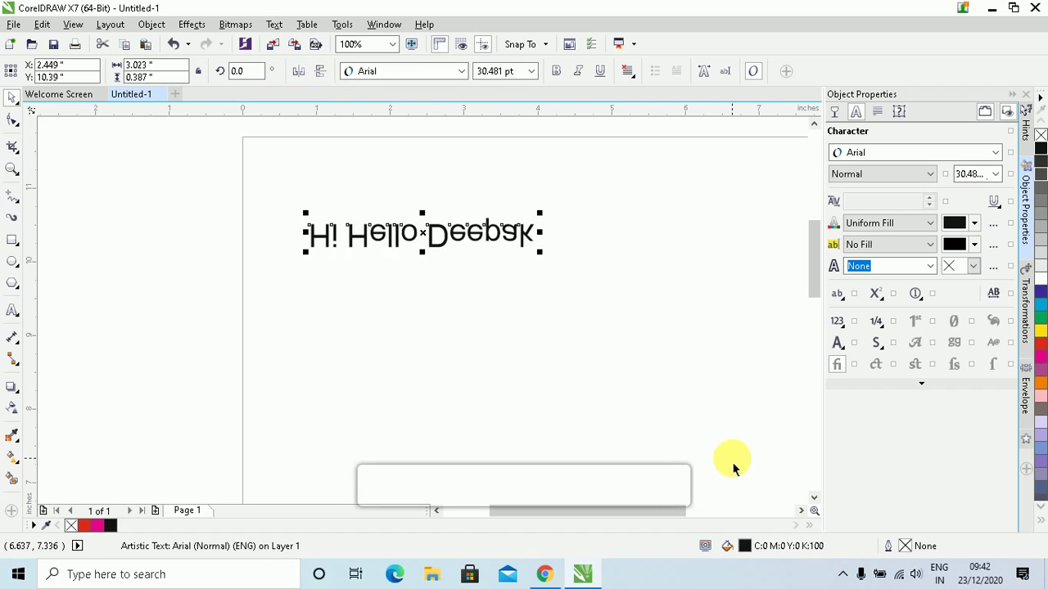
key("ctrl+z")
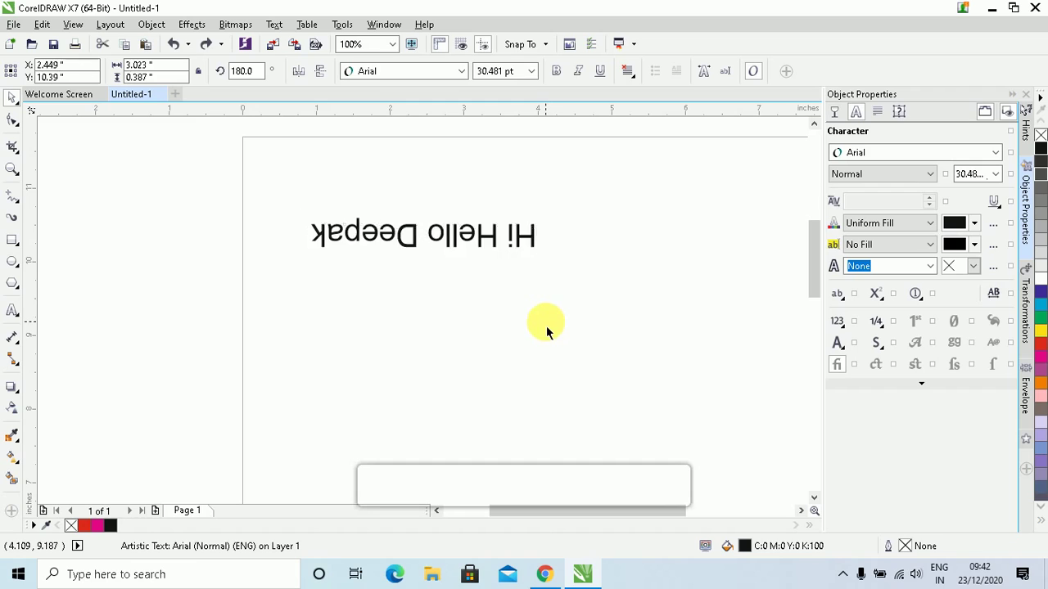
key("ctrl+z")
key("ctrl+z")
key("ctrl+z")
key("ctrl+z")
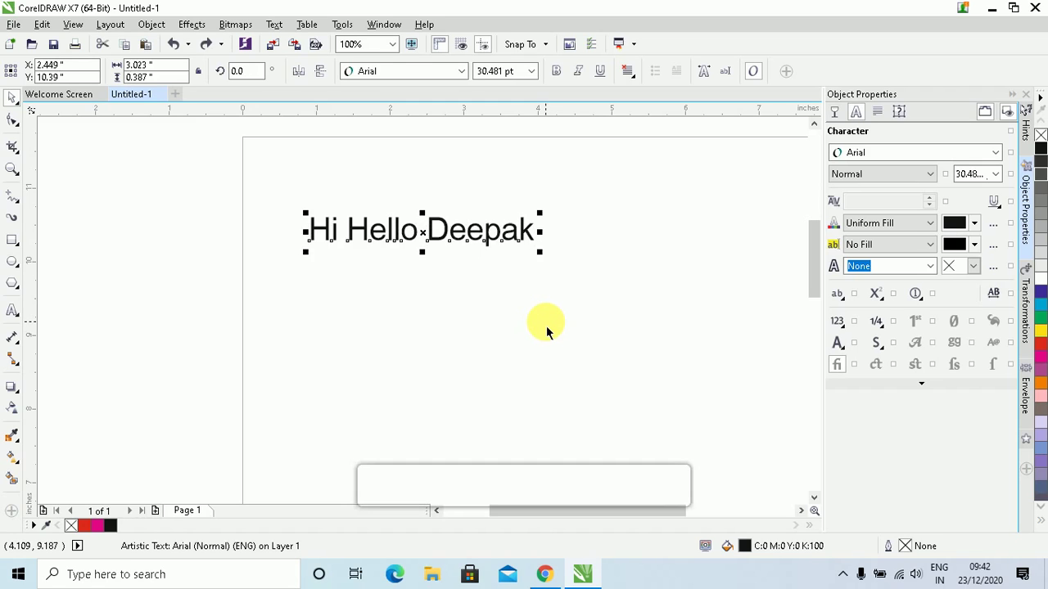
key("ctrl+z")
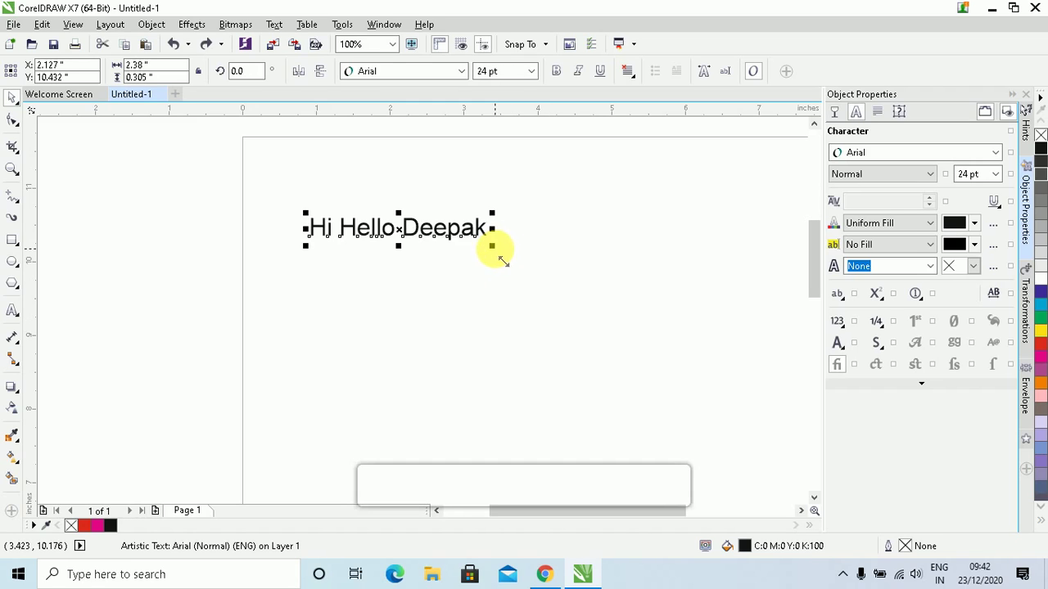
Enlarge the greeting to about 31 pt, paste the three-line Hello text, and place the greeting to its left
left_click_drag(492, 246, 529, 281)
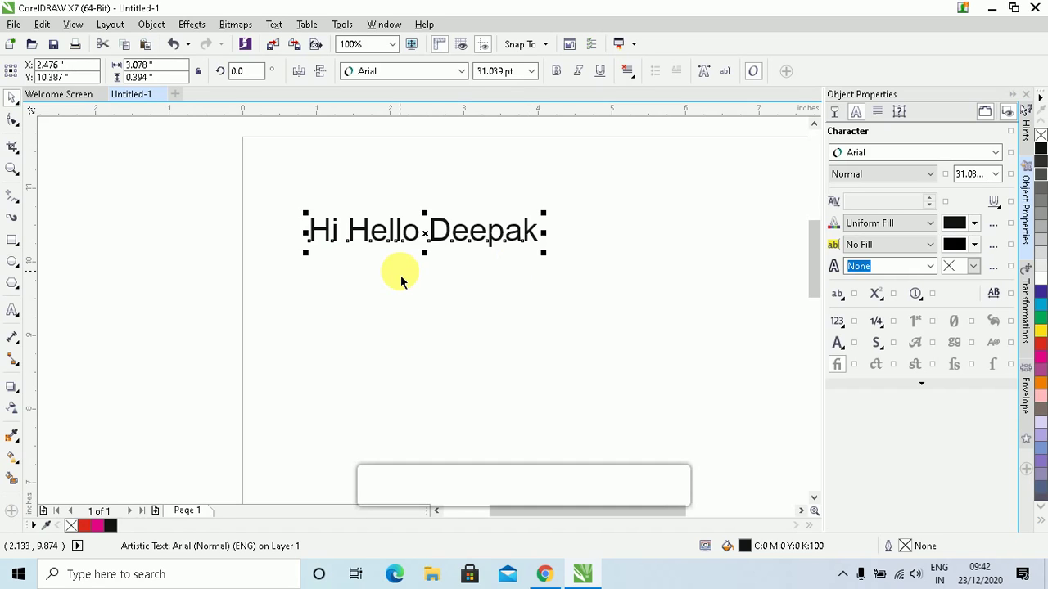
key("ctrl+v")
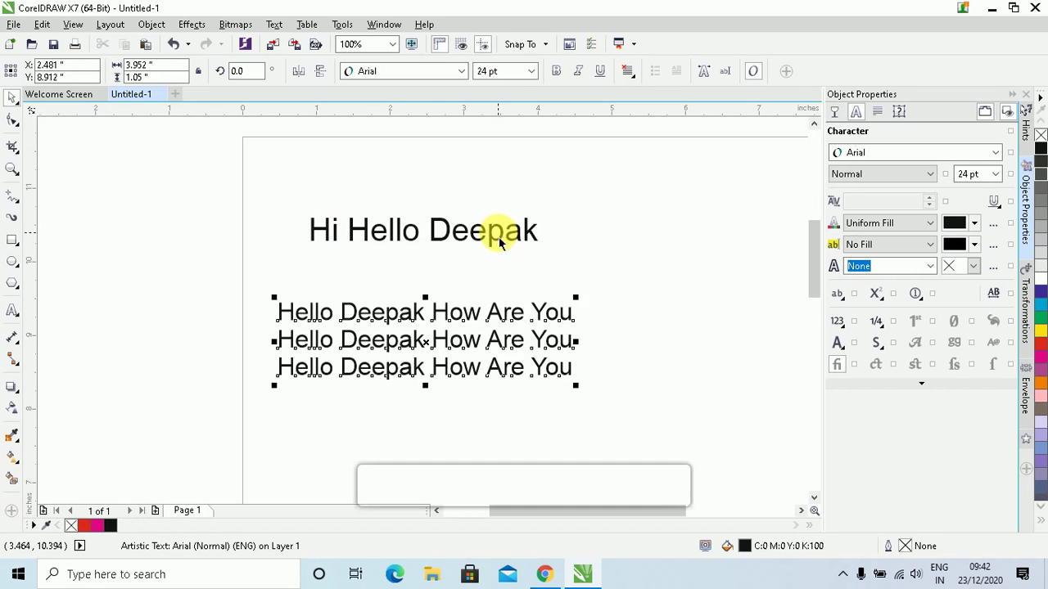
left_click(492, 235)
left_click_drag(504, 236, 290, 222)
left_click_drag(510, 344, 647, 327)
left_click_drag(255, 221, 236, 247)
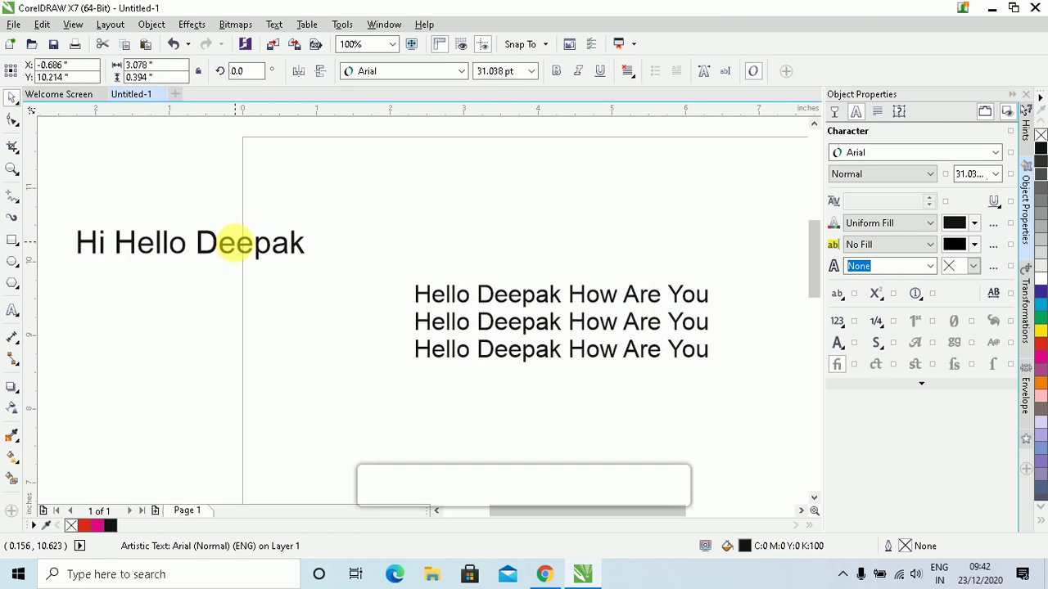
left_click(514, 335)
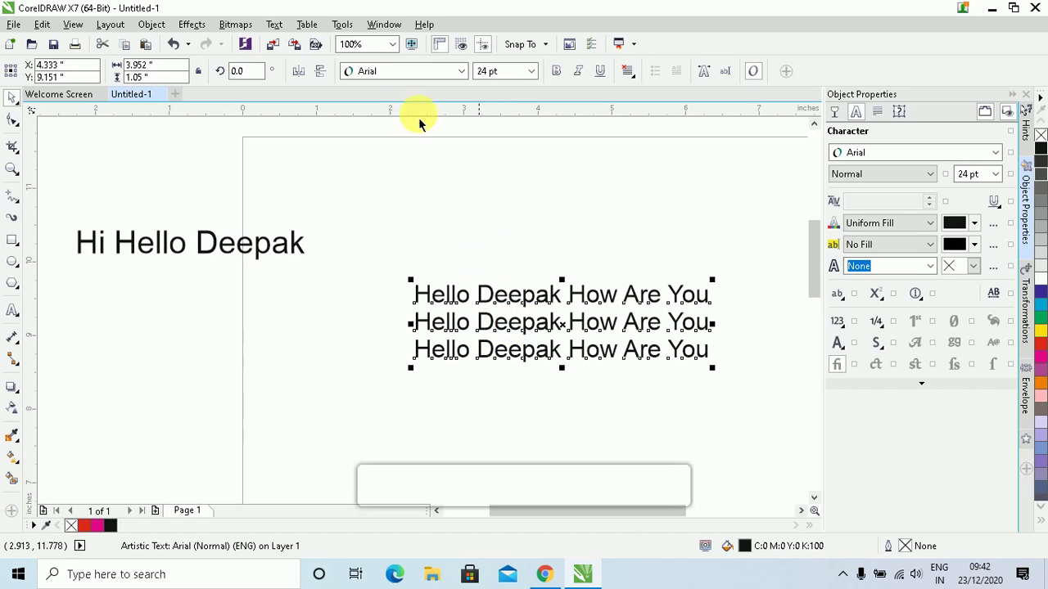
left_click(461, 72)
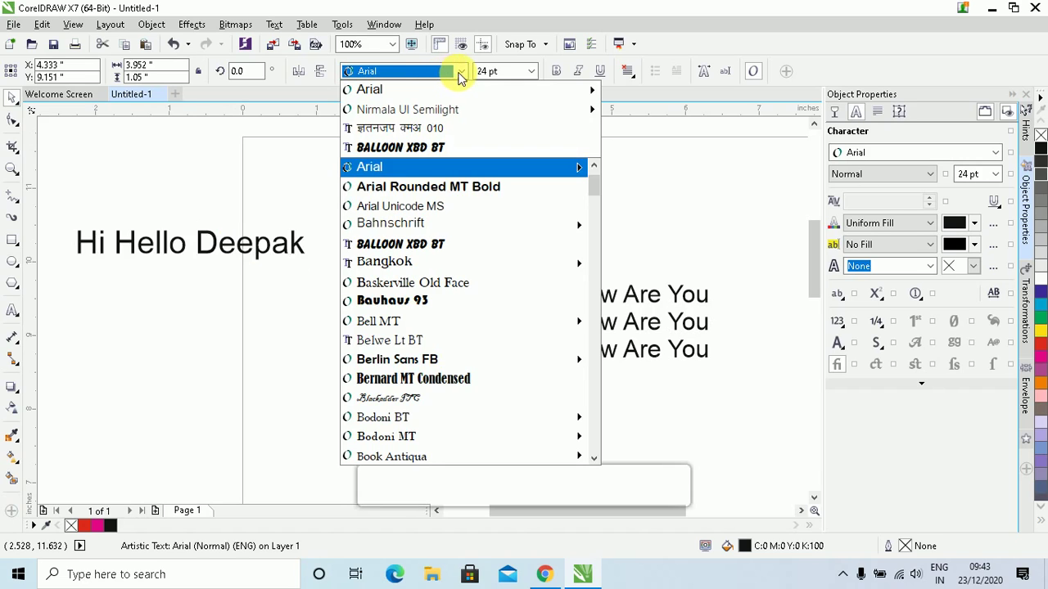
Set the three Hello lines in Balloon XBd BT after briefly trying Arial Narrow Bold
mouse_move(459, 90)
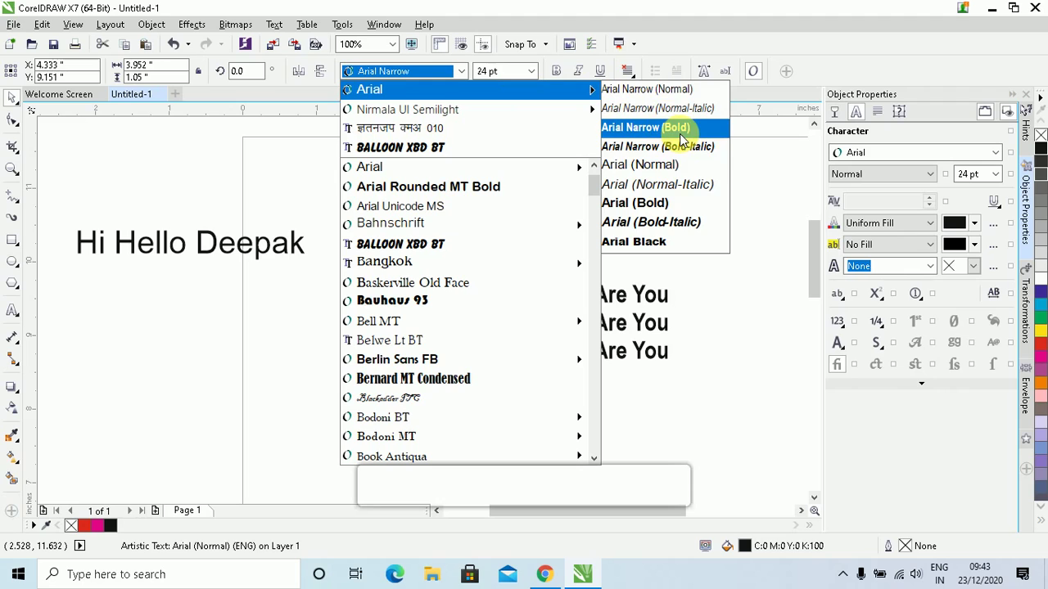
left_click(677, 127)
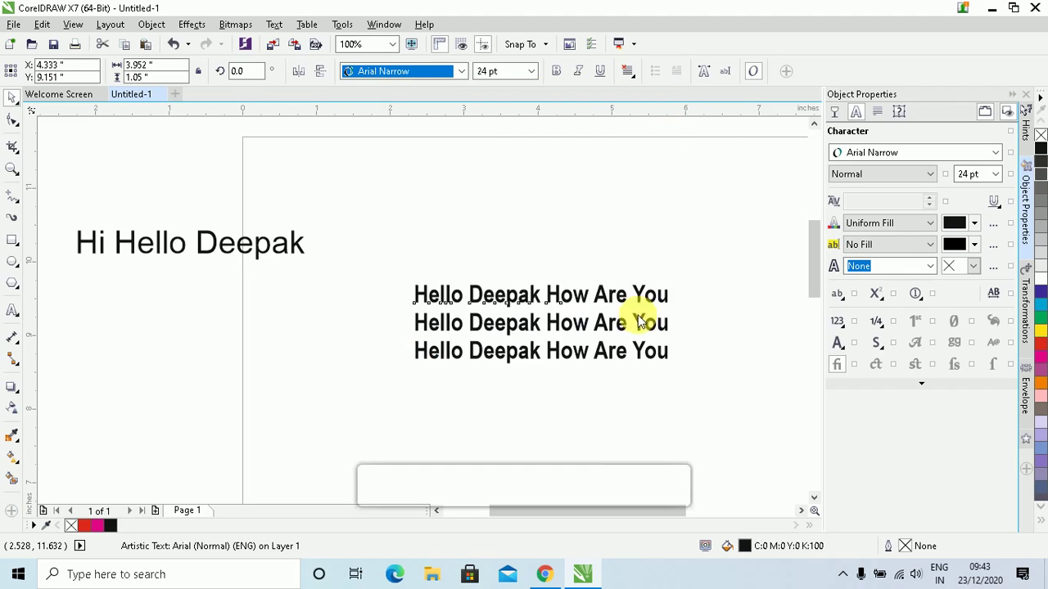
left_click(463, 73)
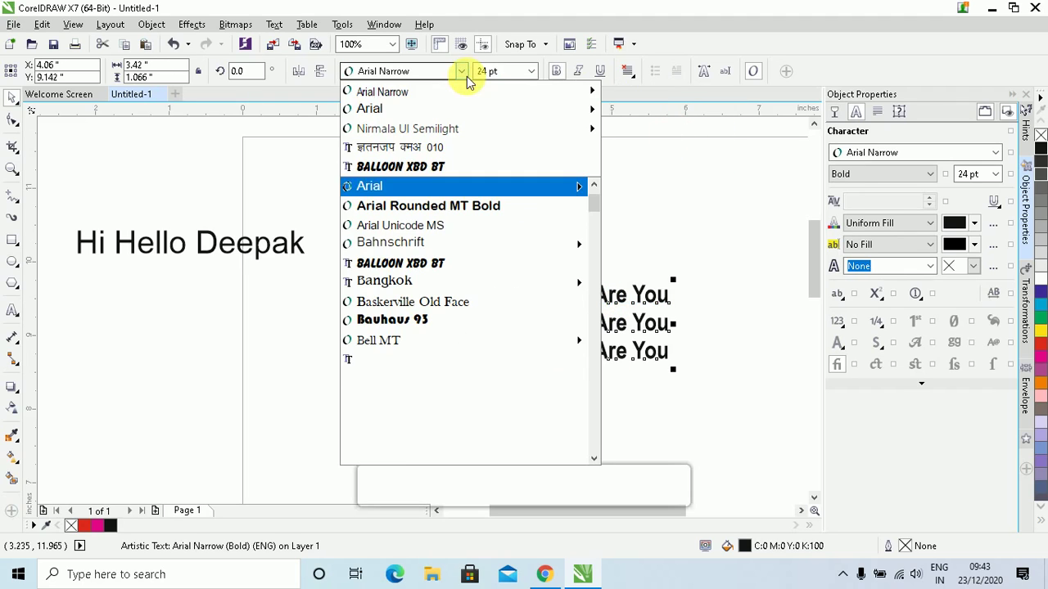
left_click(429, 166)
Nudge the single-line greeting slightly down and to the left
left_click(253, 245)
left_click_drag(264, 249, 238, 275)
left_click(454, 74)
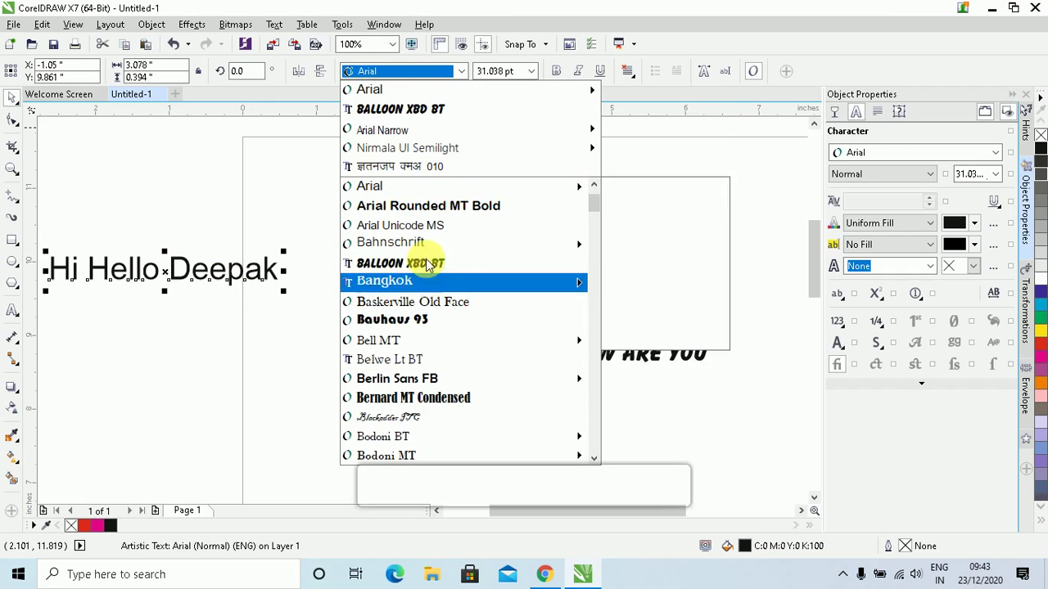
Set the greeting in Clarendon Blk BT and drag it lower on the left side
scroll(448, 330, "down", 1)
scroll(449, 331, "down", 2)
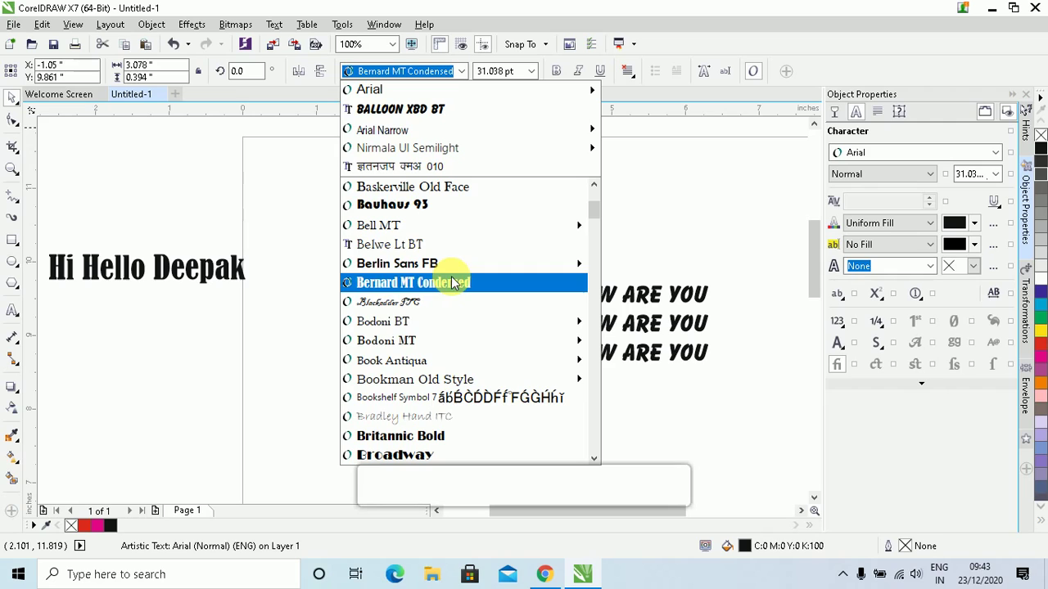
scroll(474, 373, "down", 1)
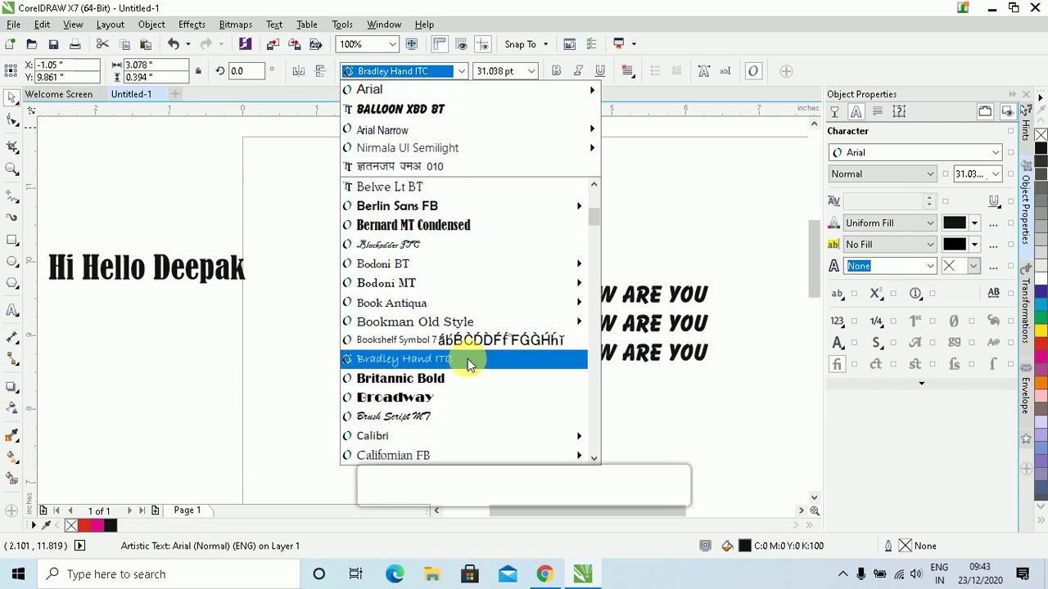
scroll(471, 366, "down", 1)
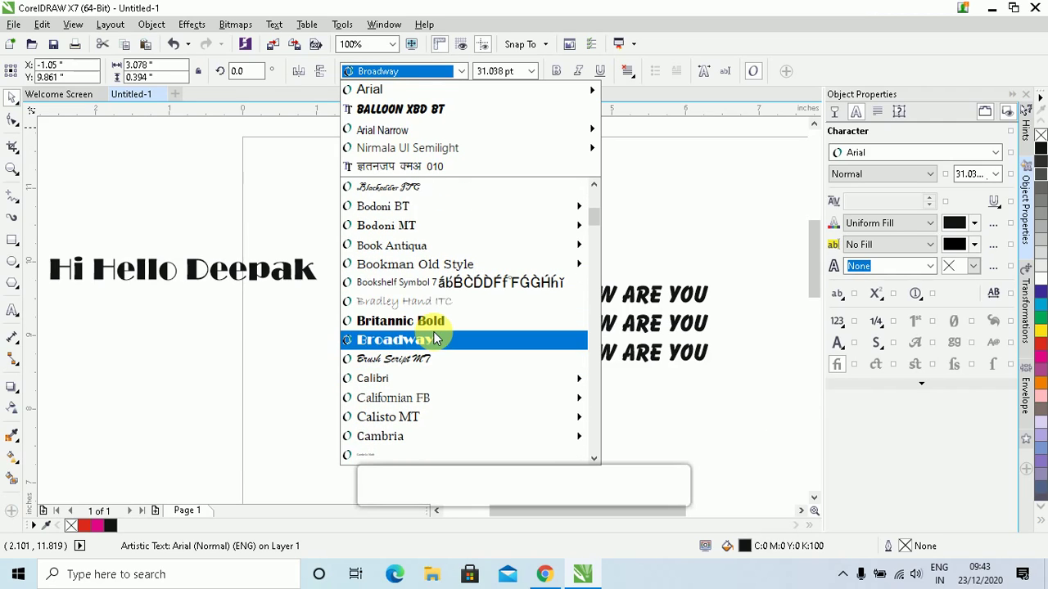
scroll(439, 338, "down", 1)
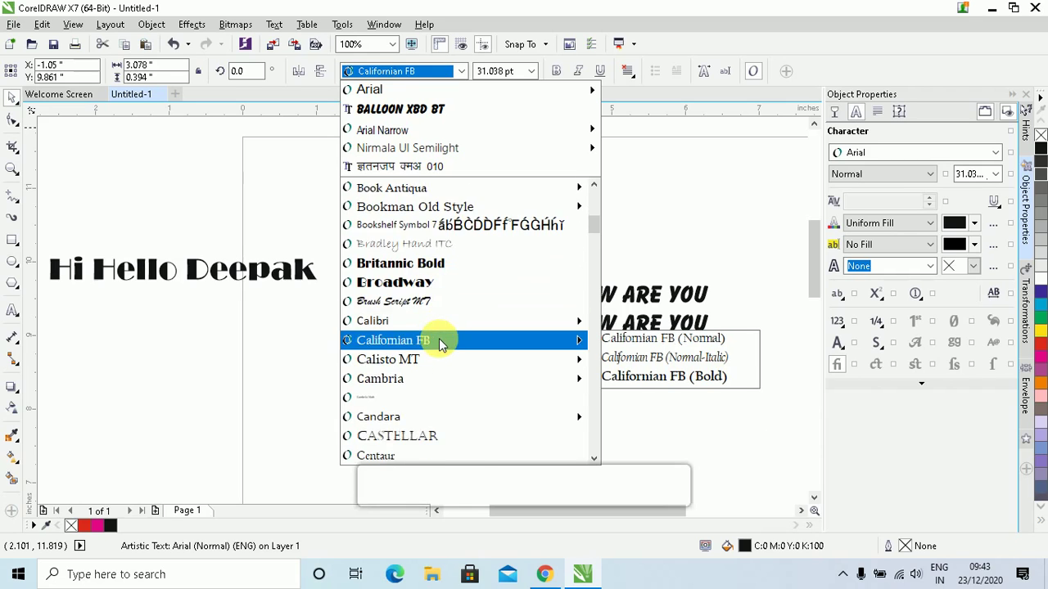
scroll(439, 338, "down", 3)
scroll(442, 345, "down", 4)
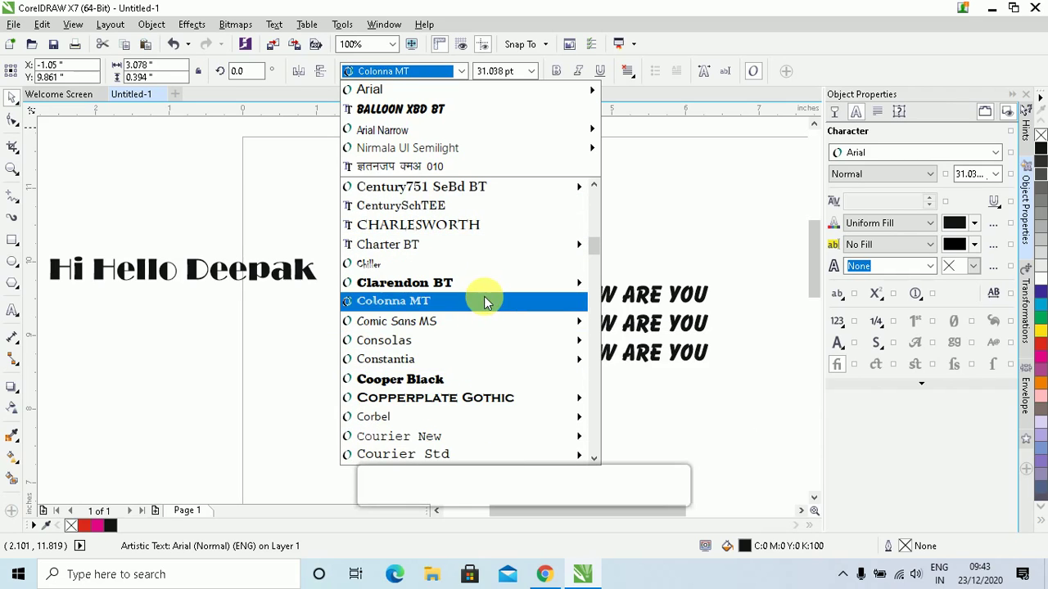
mouse_move(486, 286)
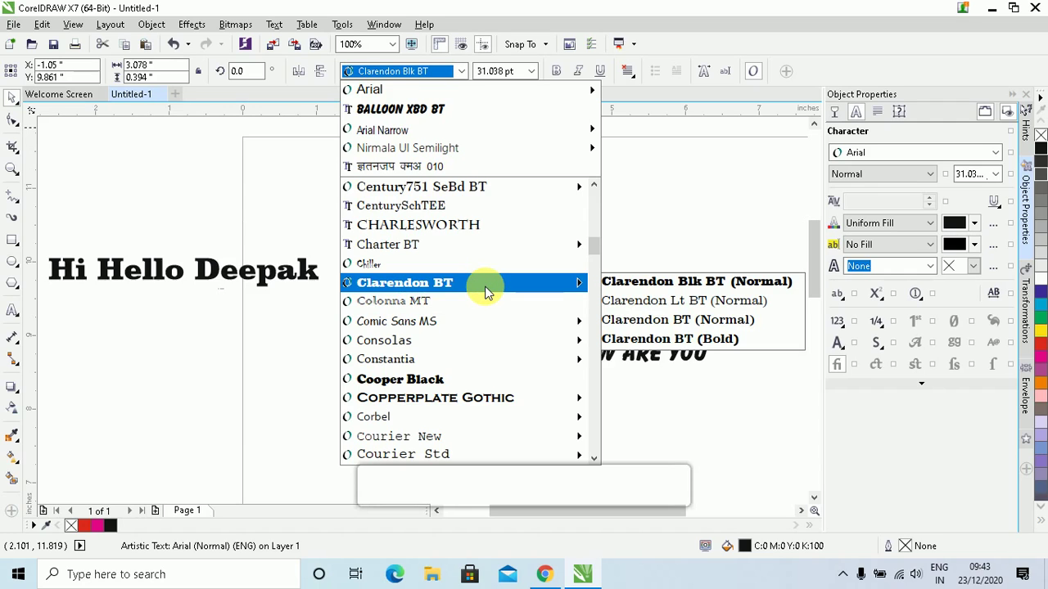
left_click(486, 291)
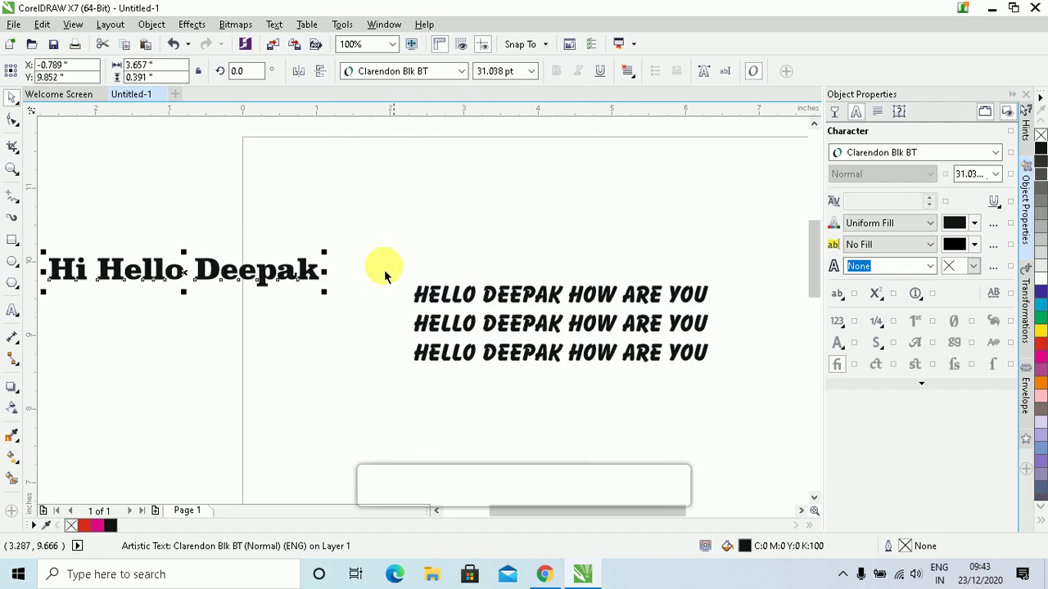
left_click_drag(272, 281, 308, 379)
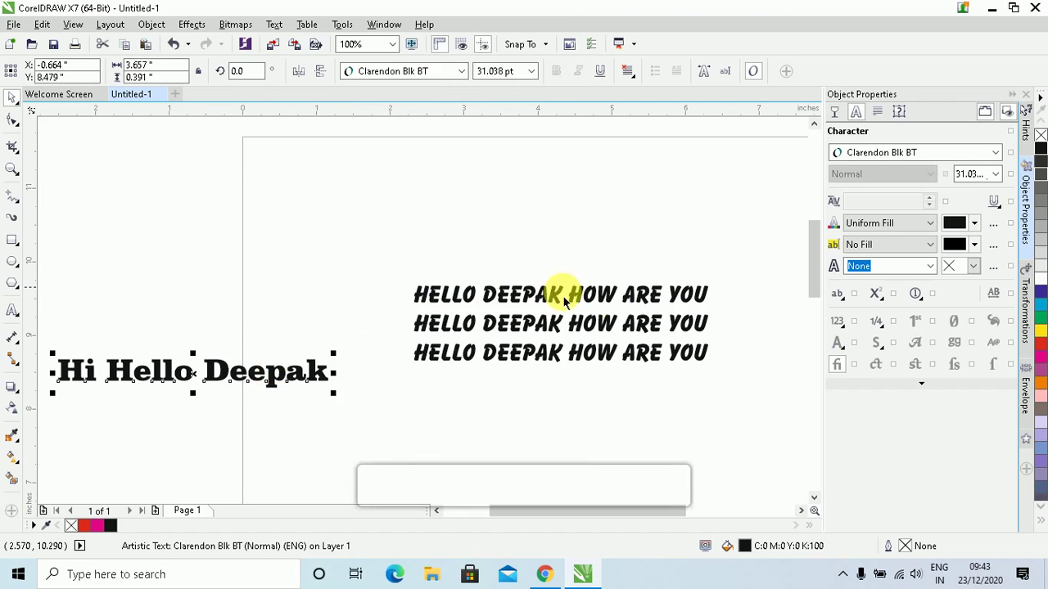
left_click(606, 305)
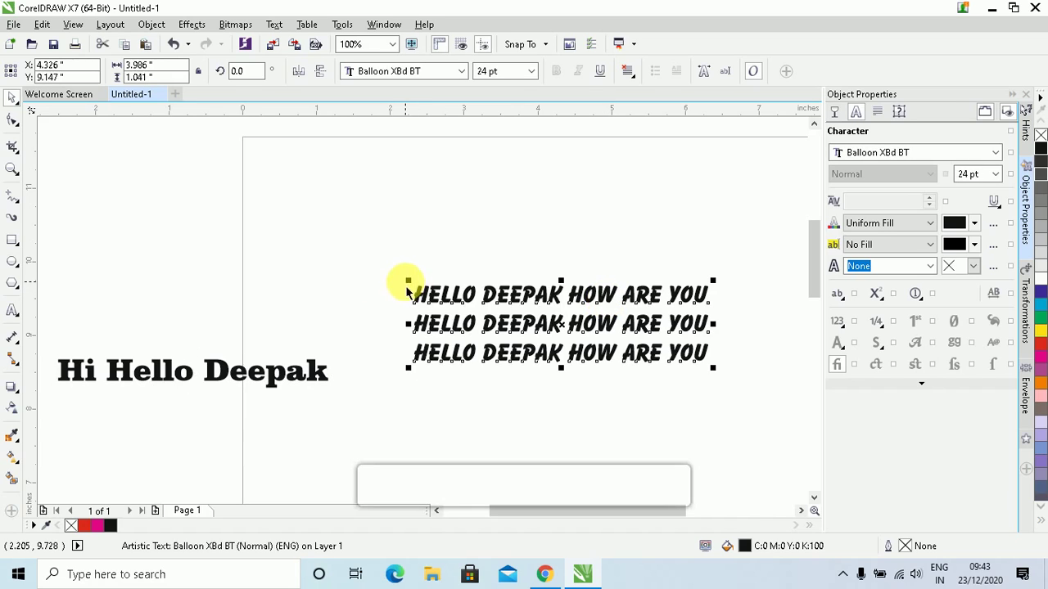
Shrink the three capitalised lines to 18 pt, after briefly trying 16 pt
left_click(530, 74)
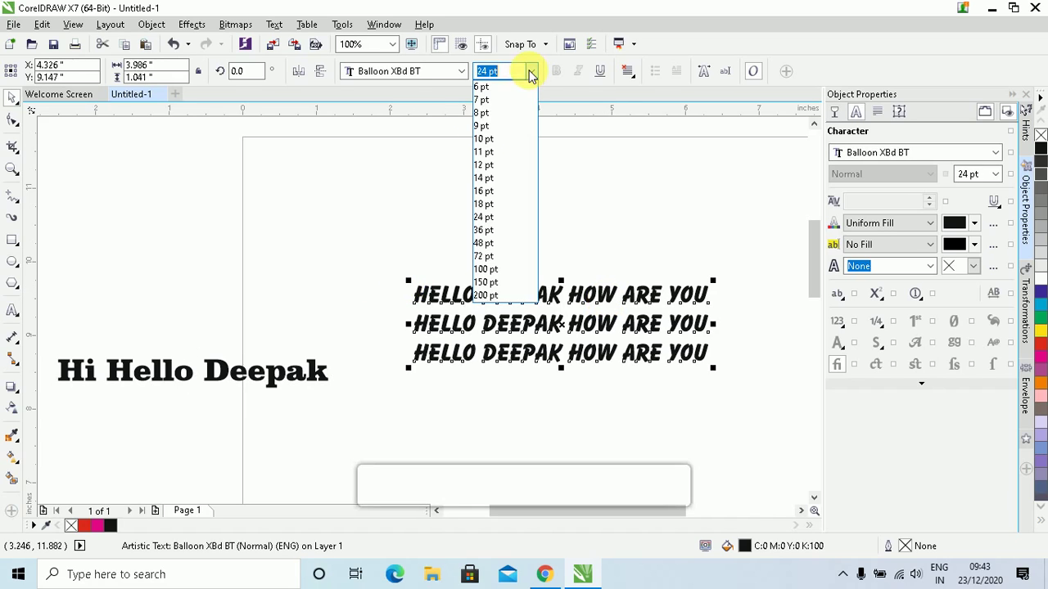
left_click(491, 196)
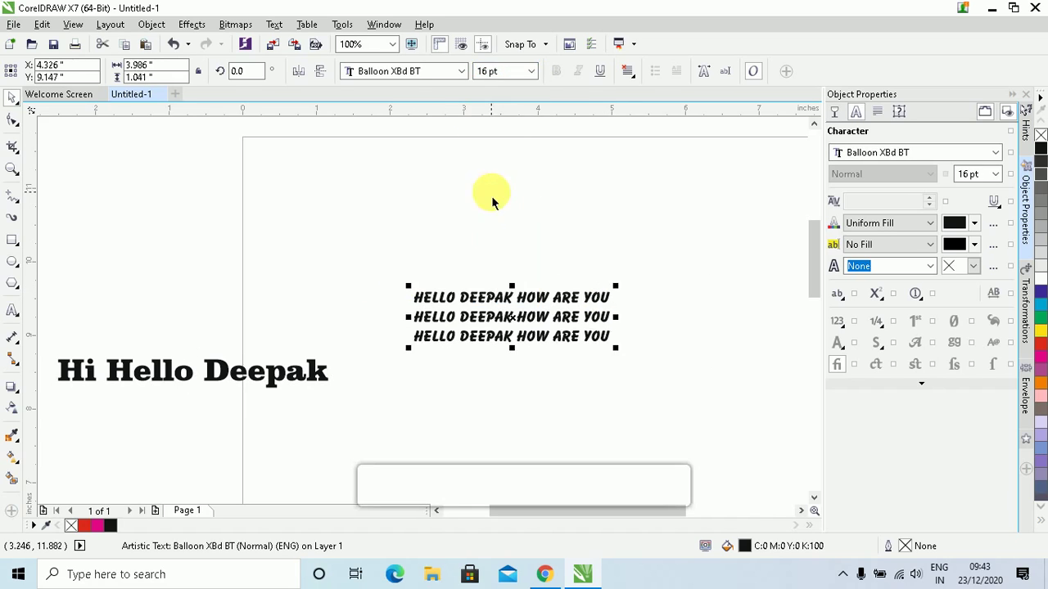
left_click(529, 72)
left_click(497, 205)
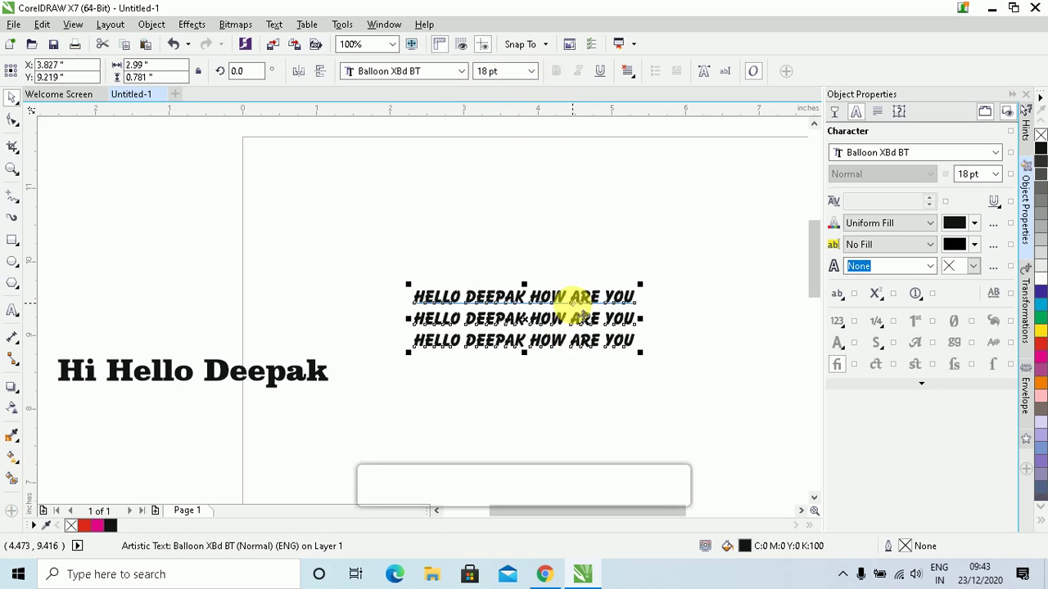
left_click(462, 72)
Set the three lines in Arial Narrow with bold, italic and underline
mouse_move(434, 128)
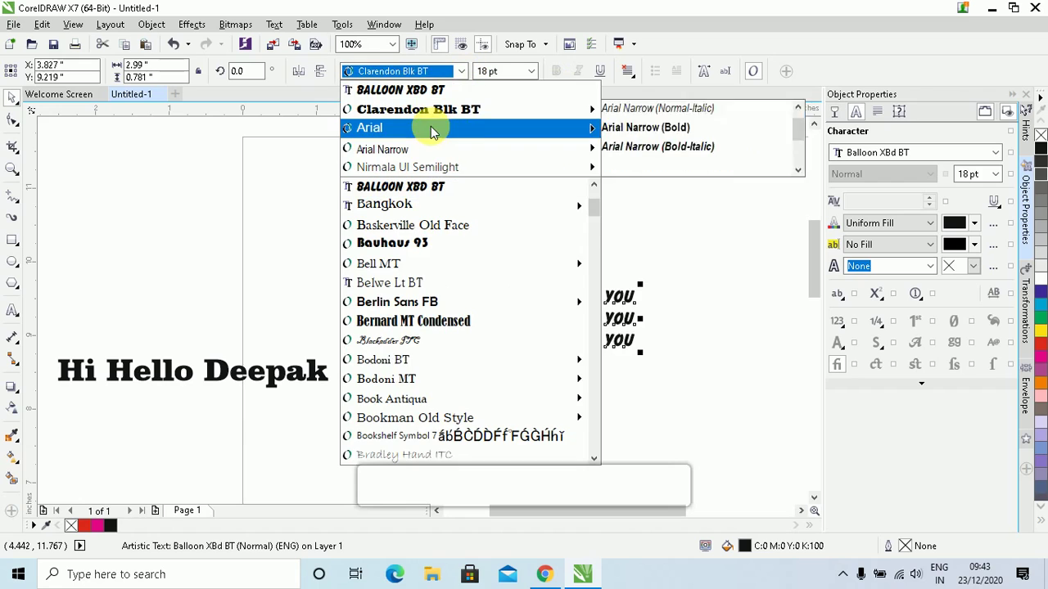
left_click(647, 146)
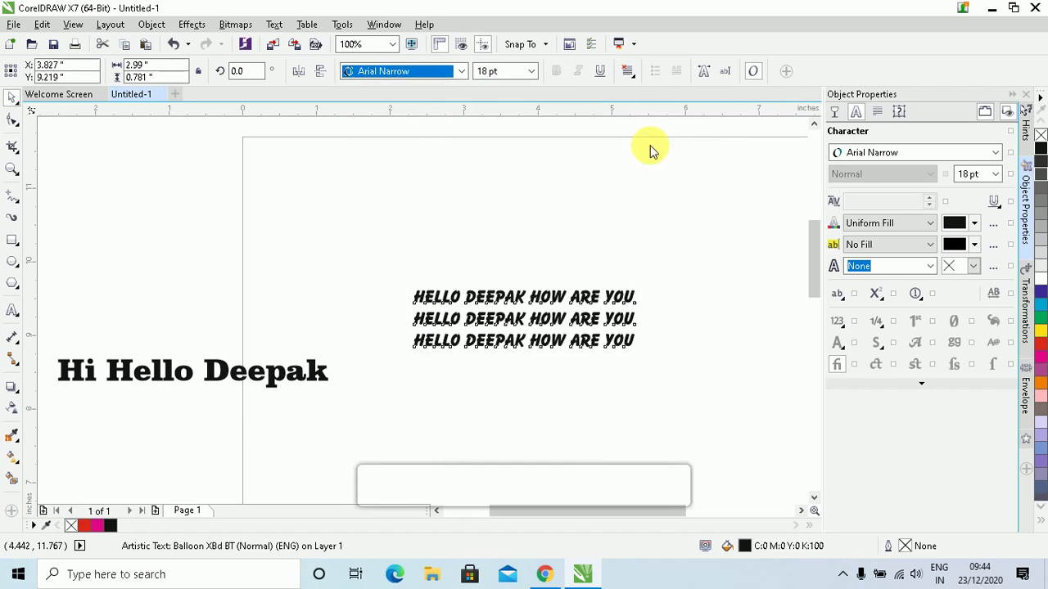
left_click(556, 74)
left_click(579, 72)
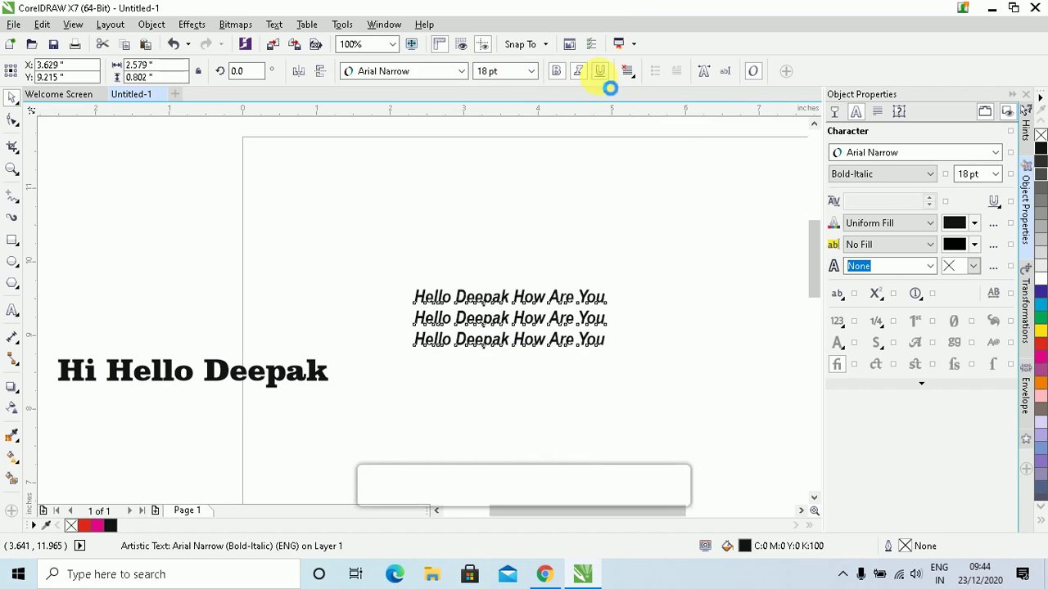
left_click(602, 74)
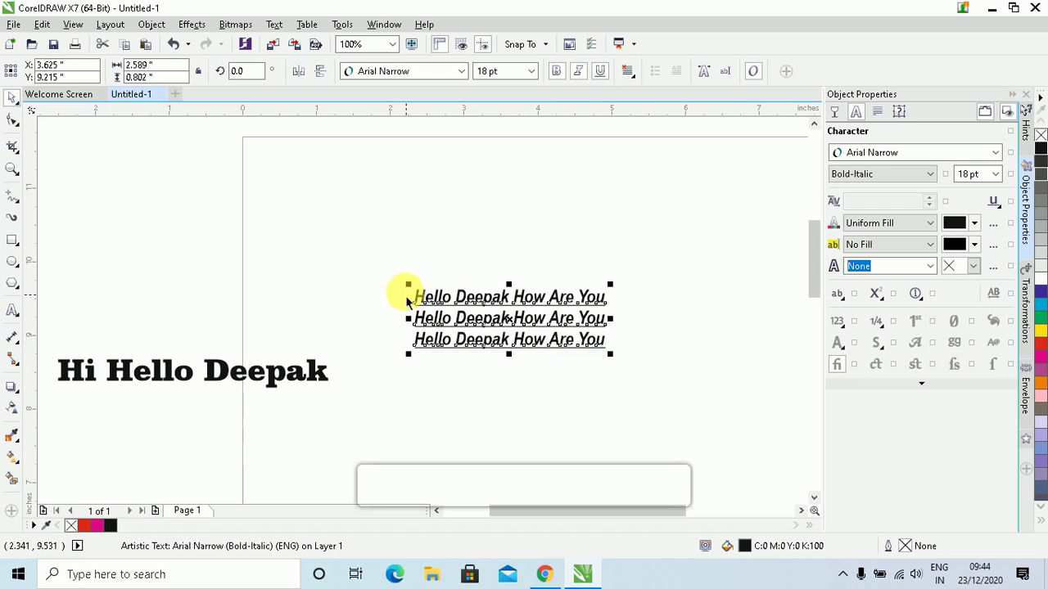
Scale the three lines up to about 29.7 pt and move them higher on the page
left_click_drag(408, 284, 285, 218)
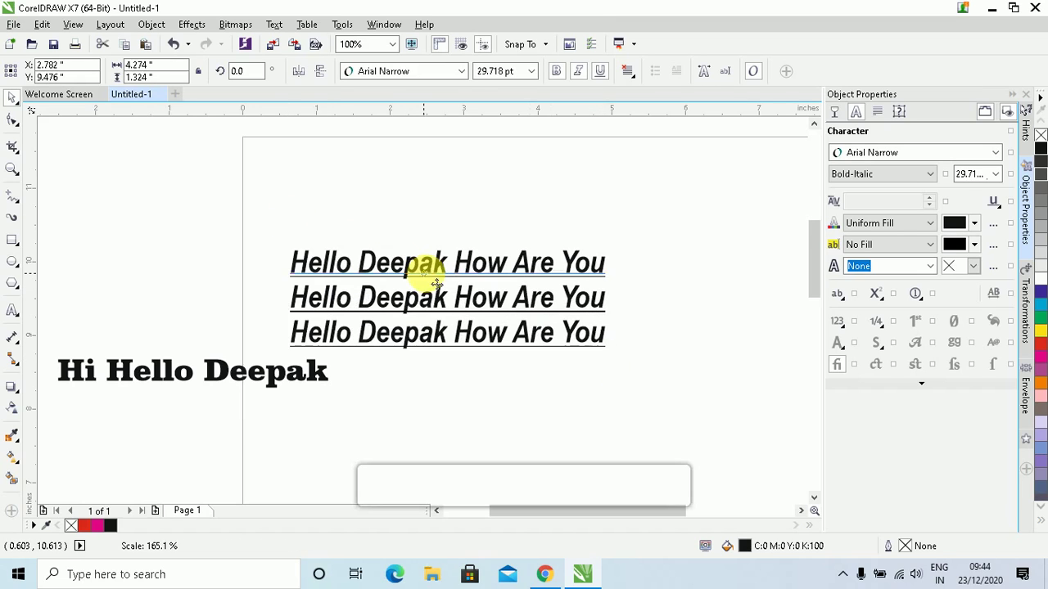
left_click_drag(427, 273, 430, 218)
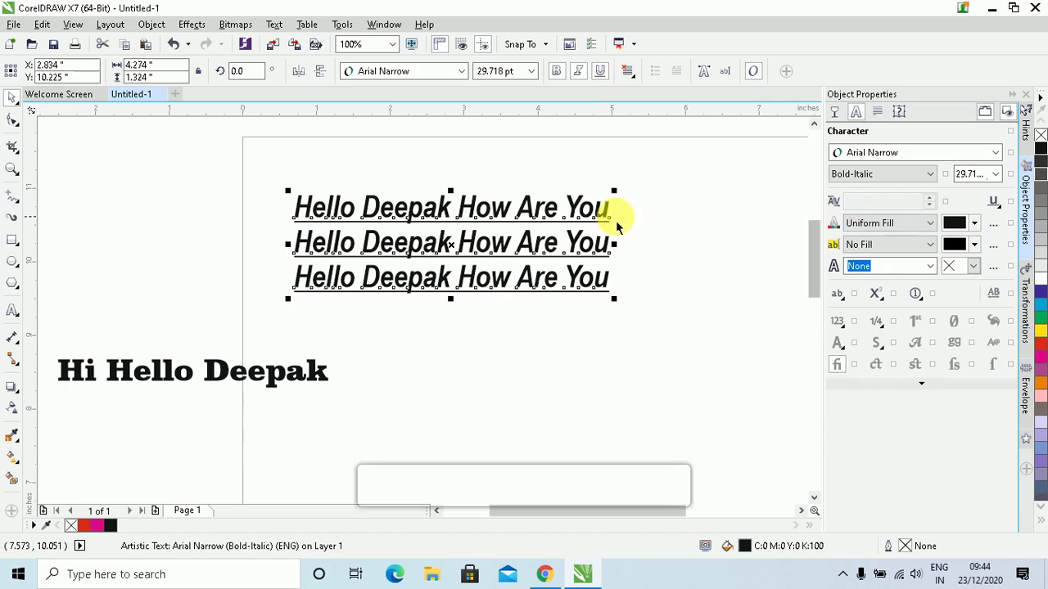
left_click(276, 25)
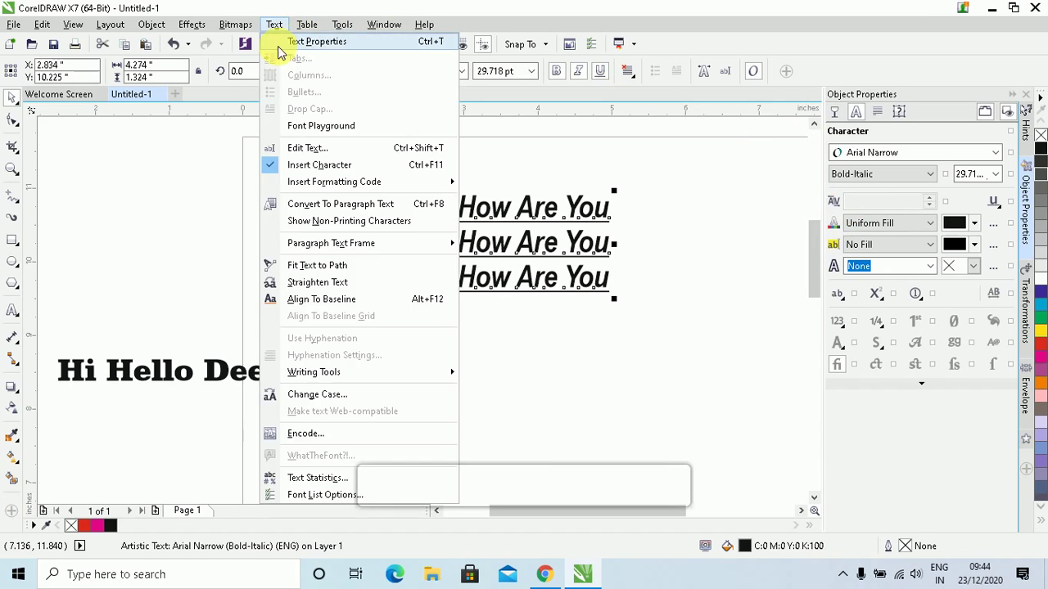
Bring up the Text Properties docker from the Text menu
left_click(344, 45)
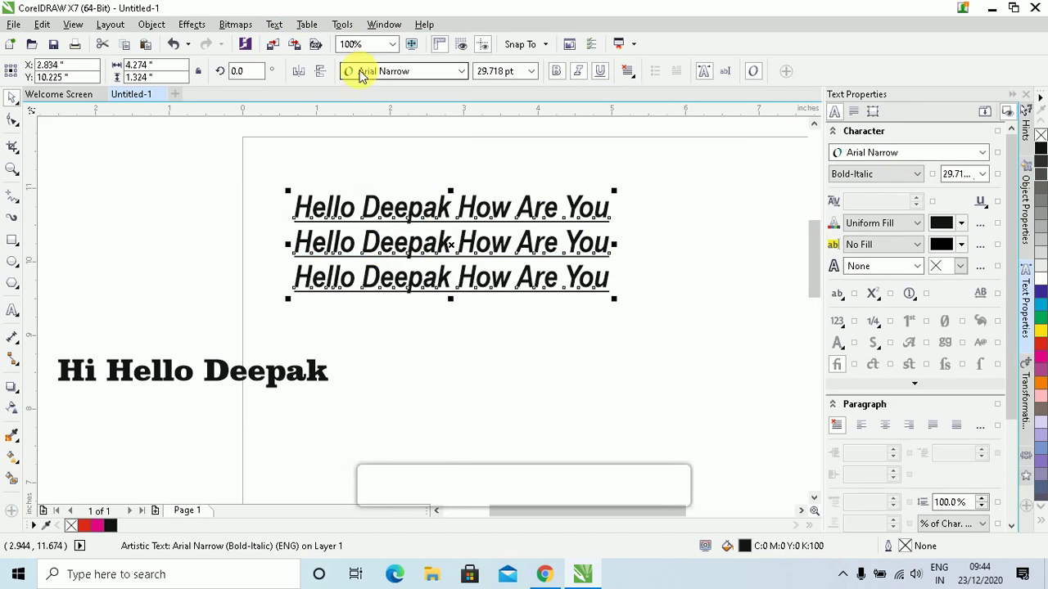
left_click(273, 26)
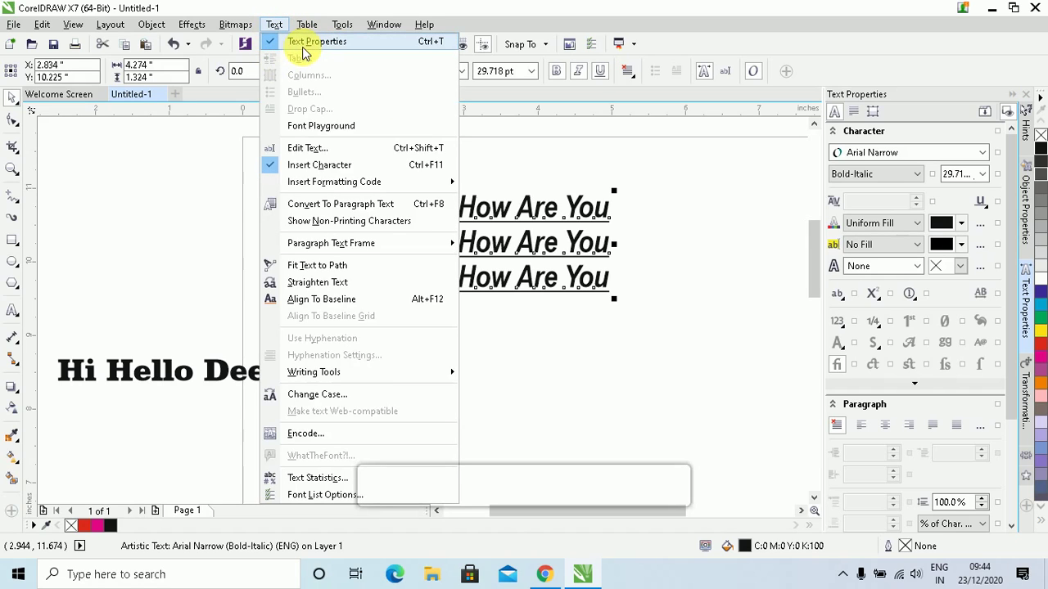
left_click(632, 234)
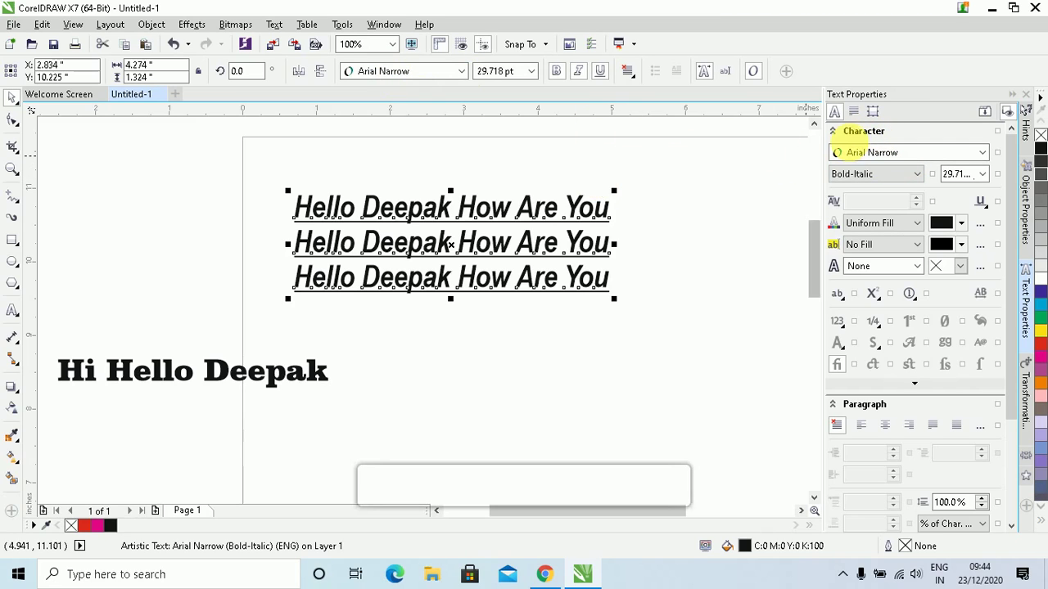
In the docker, change the font from Balloon XBd BT to Arial with Bold-Italic style
left_click(980, 153)
left_click(866, 190)
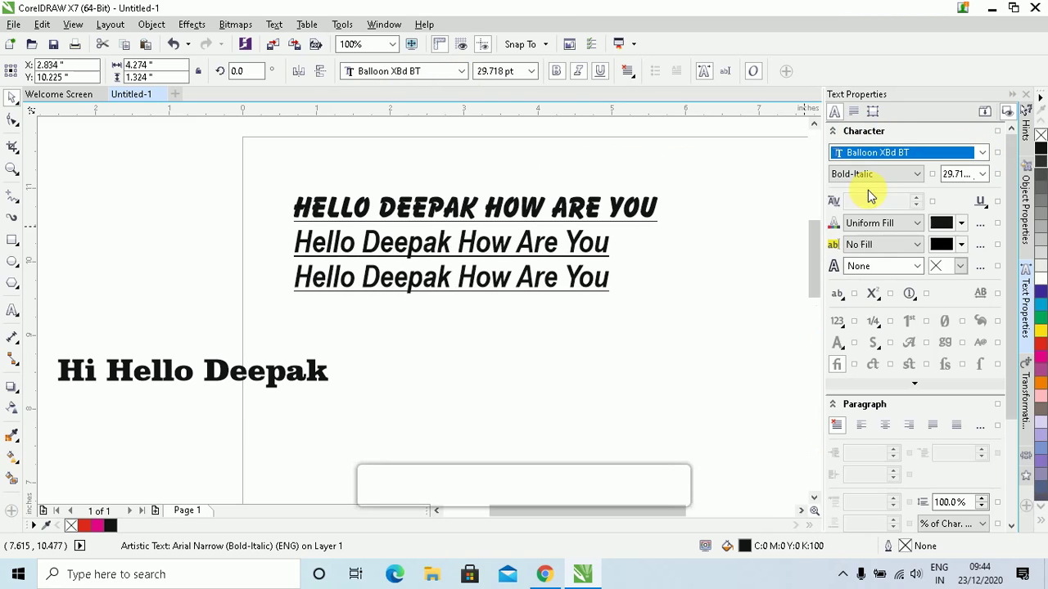
left_click(913, 179)
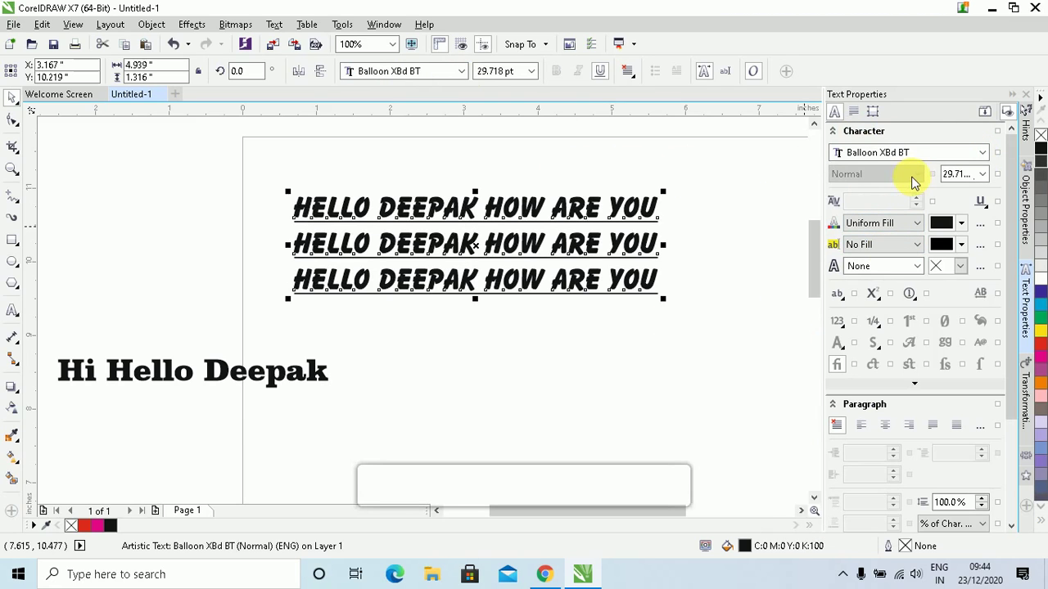
left_click(933, 152)
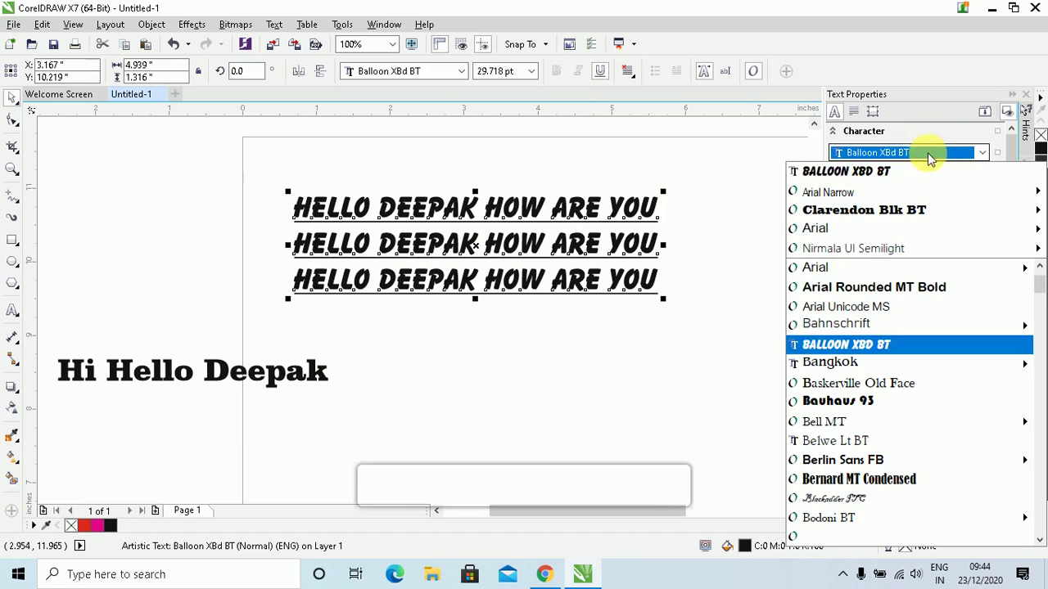
left_click(854, 229)
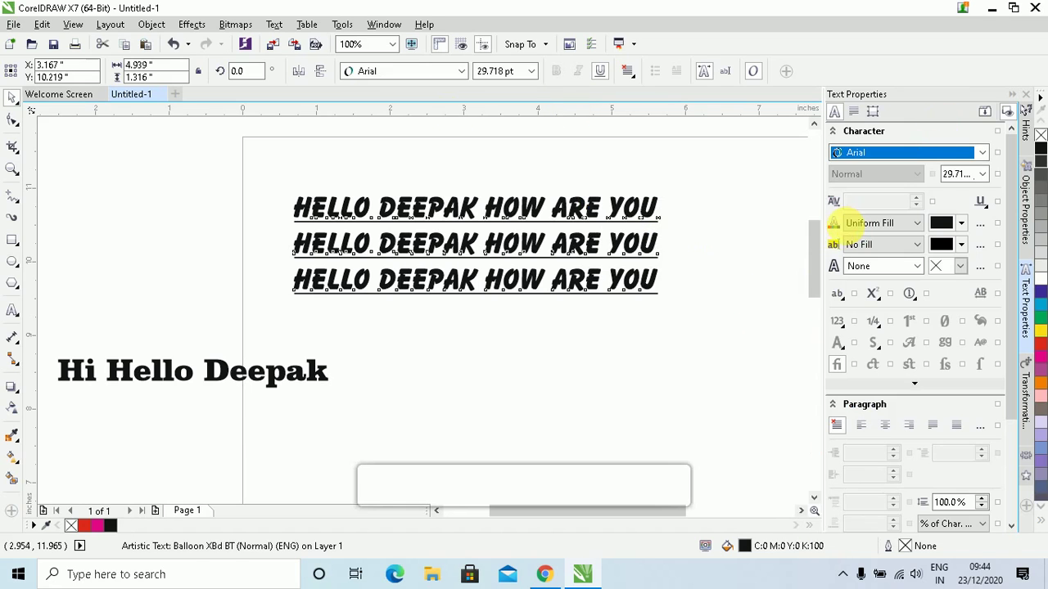
left_click(898, 173)
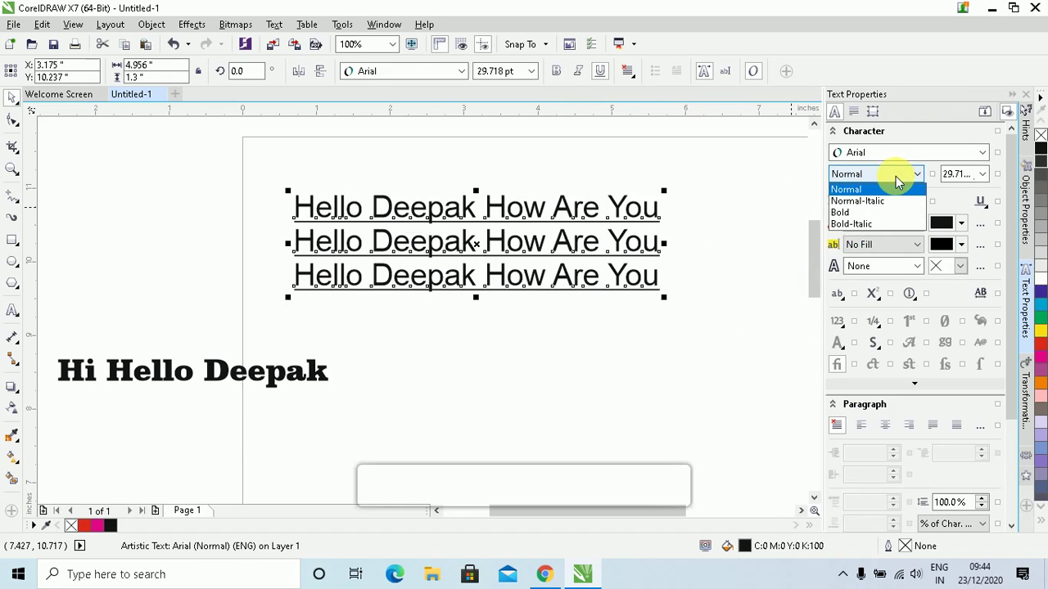
left_click(871, 226)
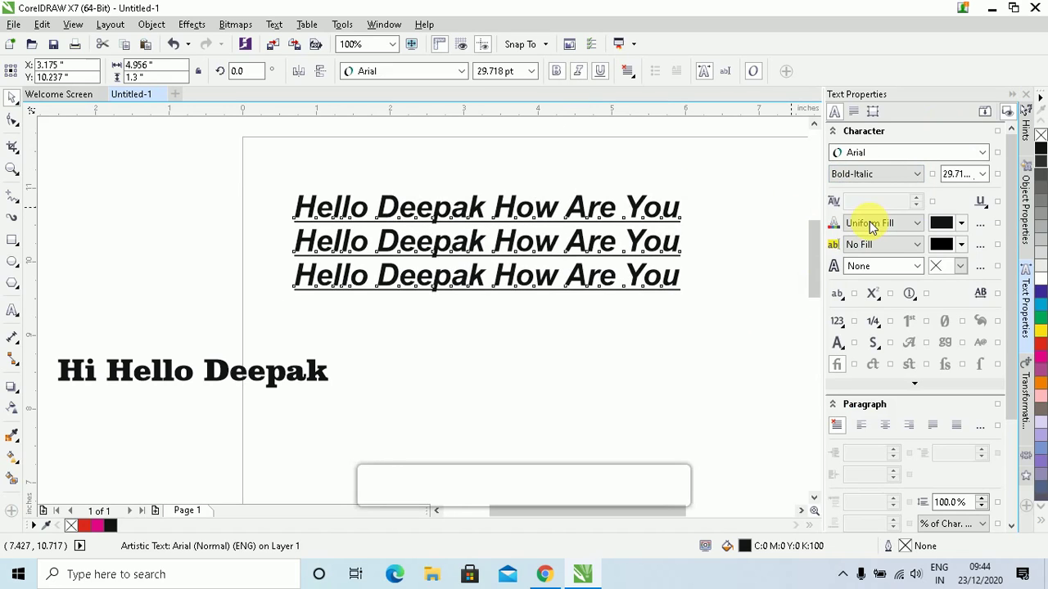
Try a Single Thin Word underline on the three Hello Deepak How Are You lines
left_click(988, 207)
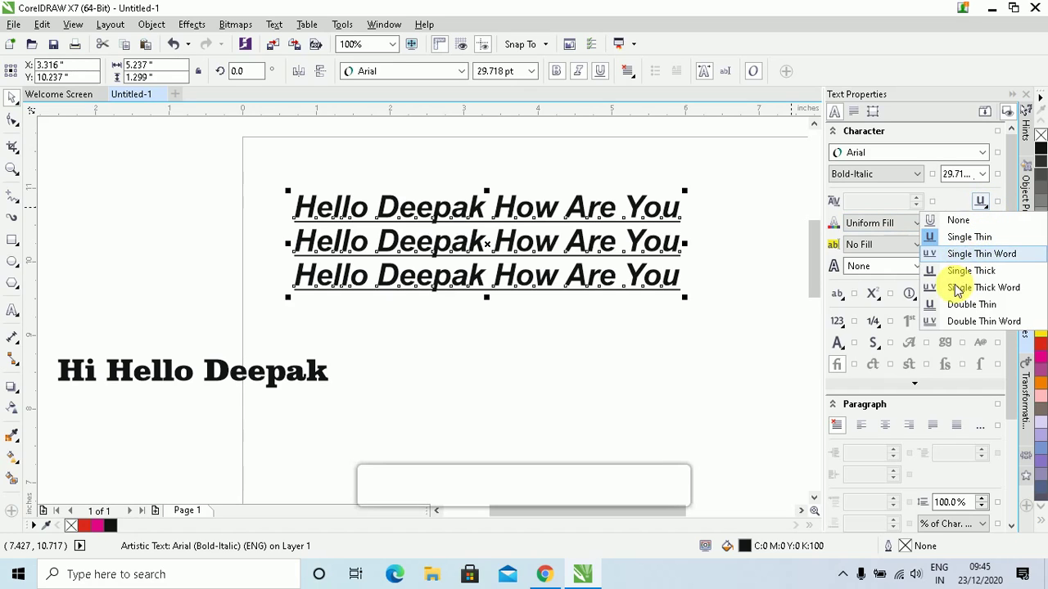
left_click(966, 255)
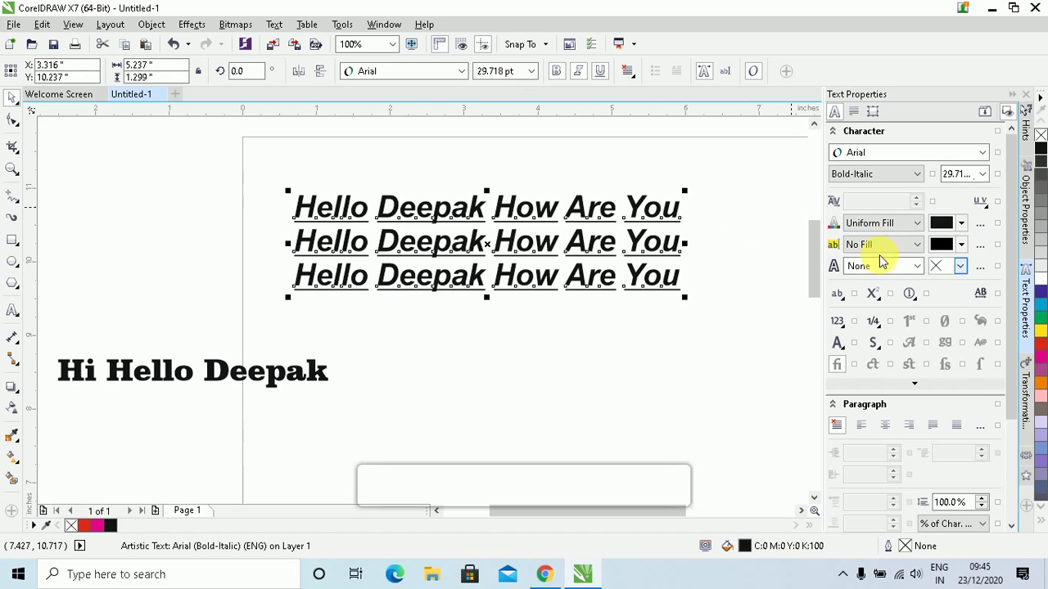
left_click(985, 204)
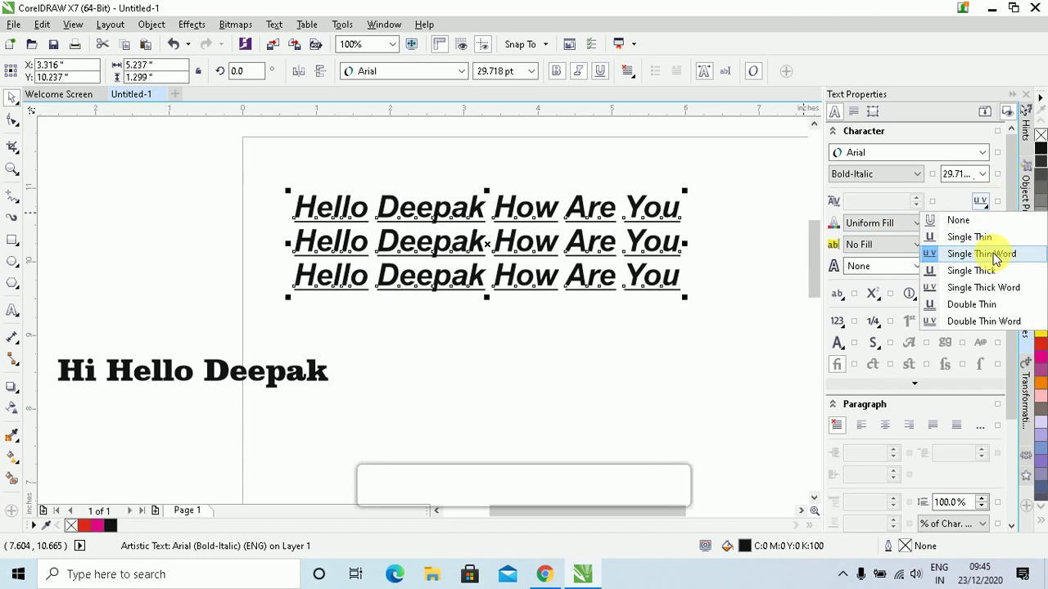
key("Escape")
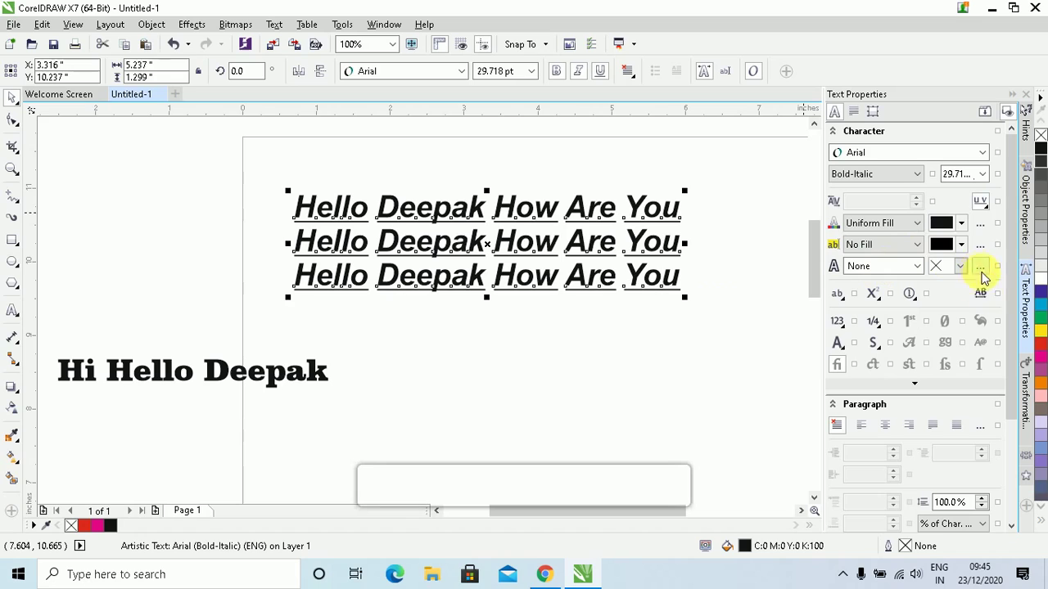
Change the underline style to Double Thin and confirm it is applied
left_click(982, 205)
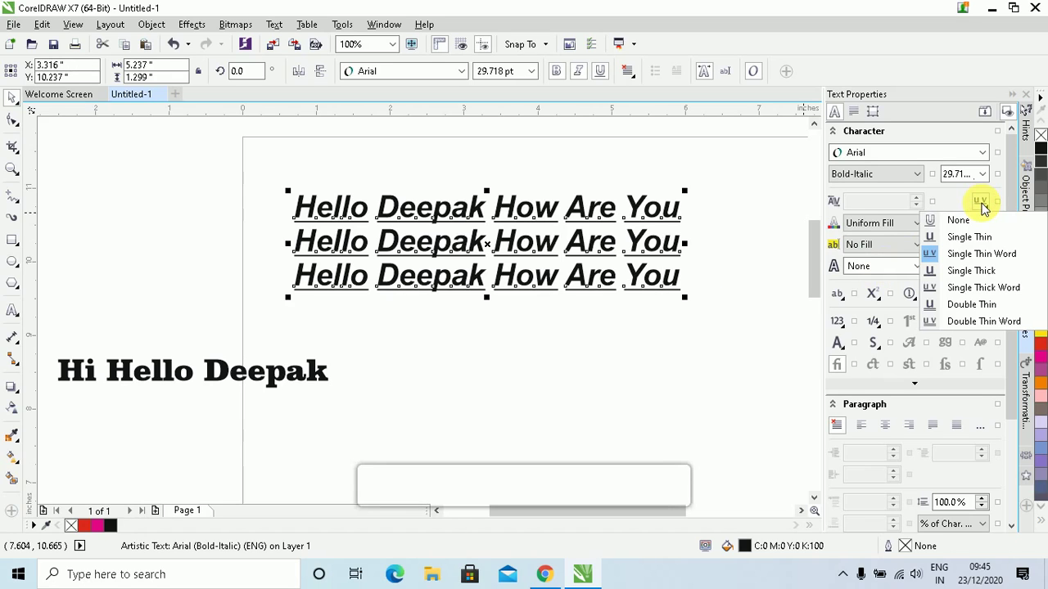
left_click(971, 304)
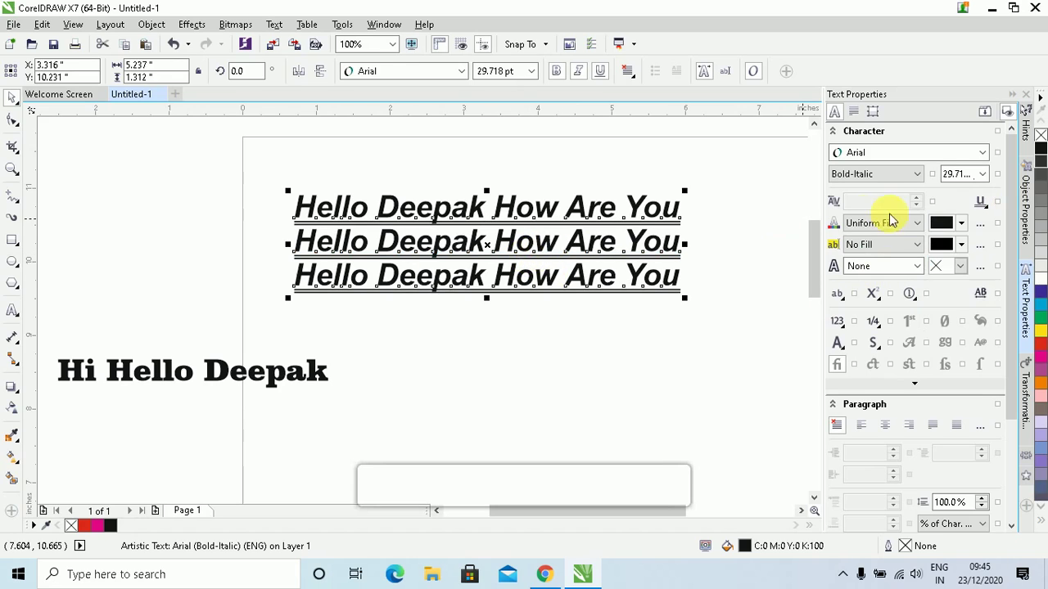
left_click(981, 203)
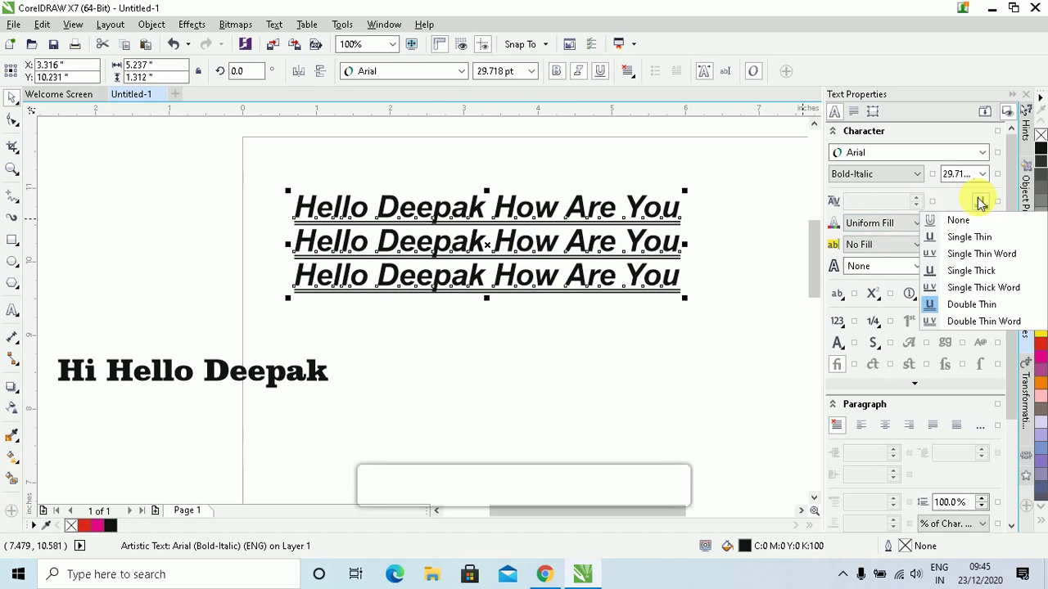
left_click(663, 215)
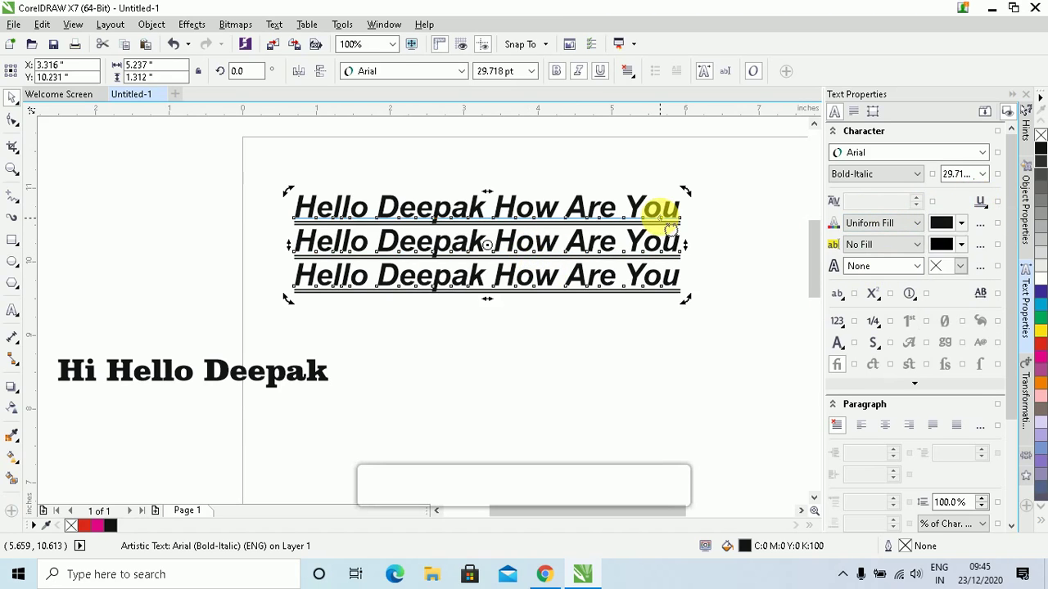
left_click(987, 211)
left_click(988, 211)
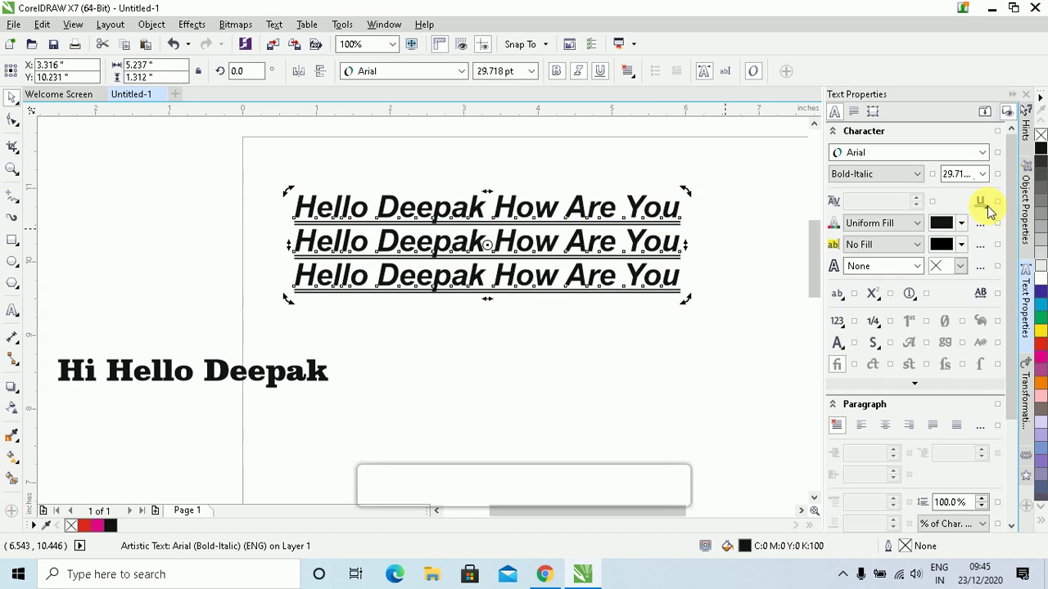
left_click(988, 211)
left_click(978, 200)
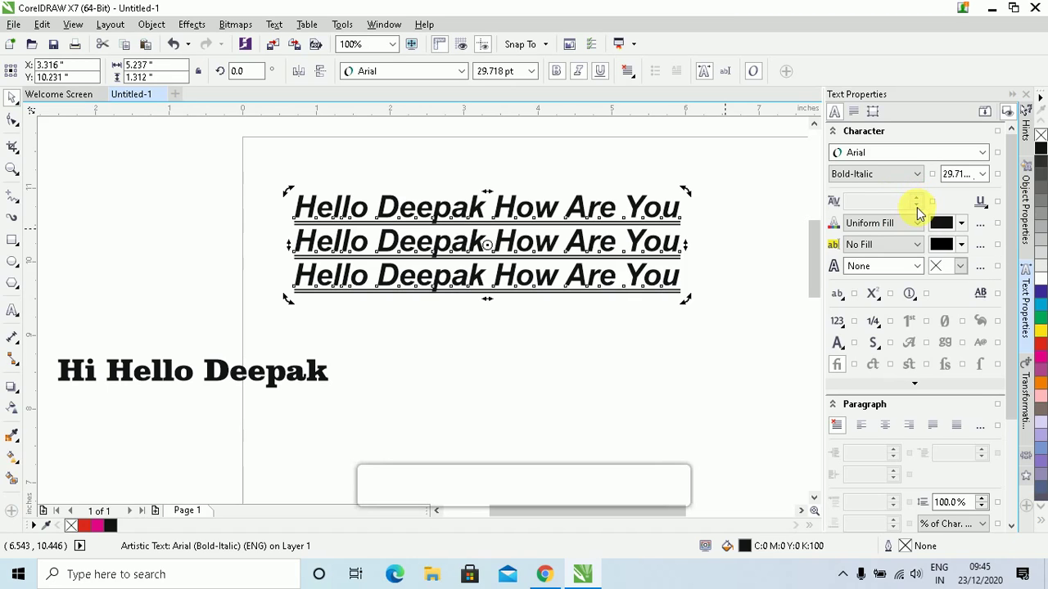
Set the text to plain Arial Narrow, keeping its uniform fill
left_click(690, 238)
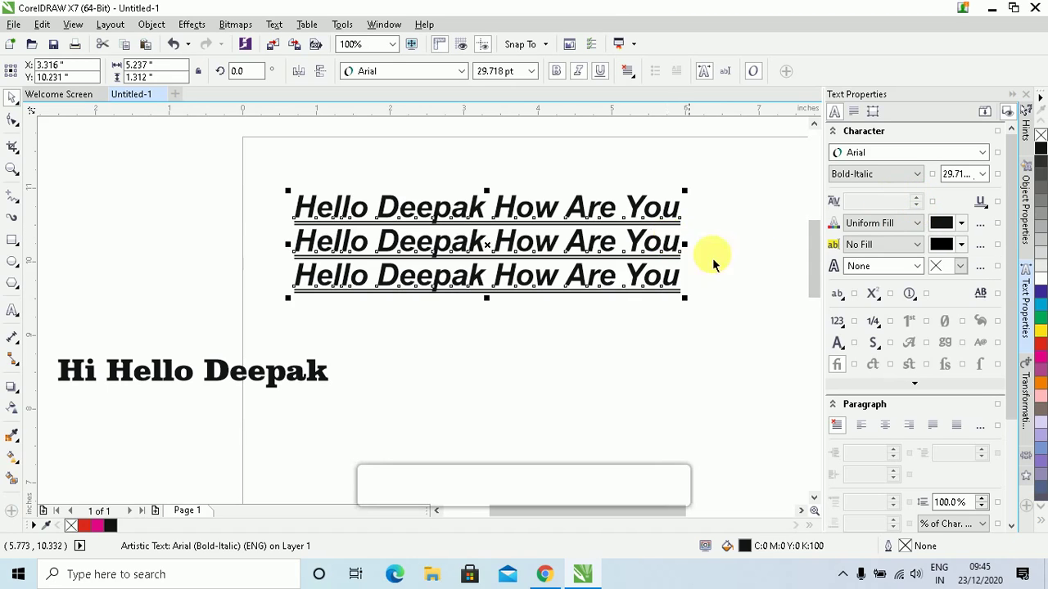
left_click(914, 226)
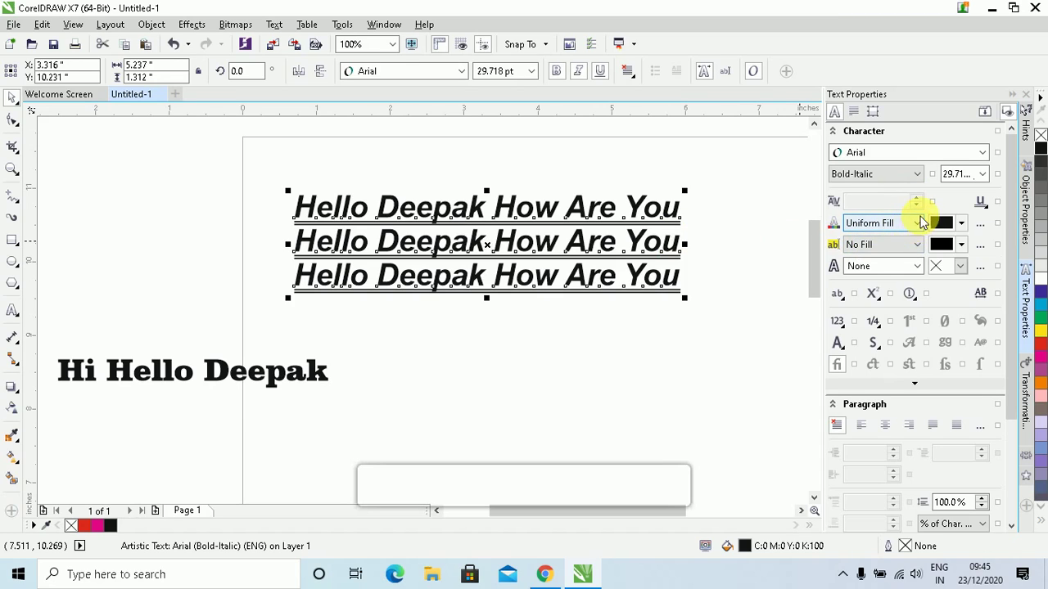
left_click(921, 223)
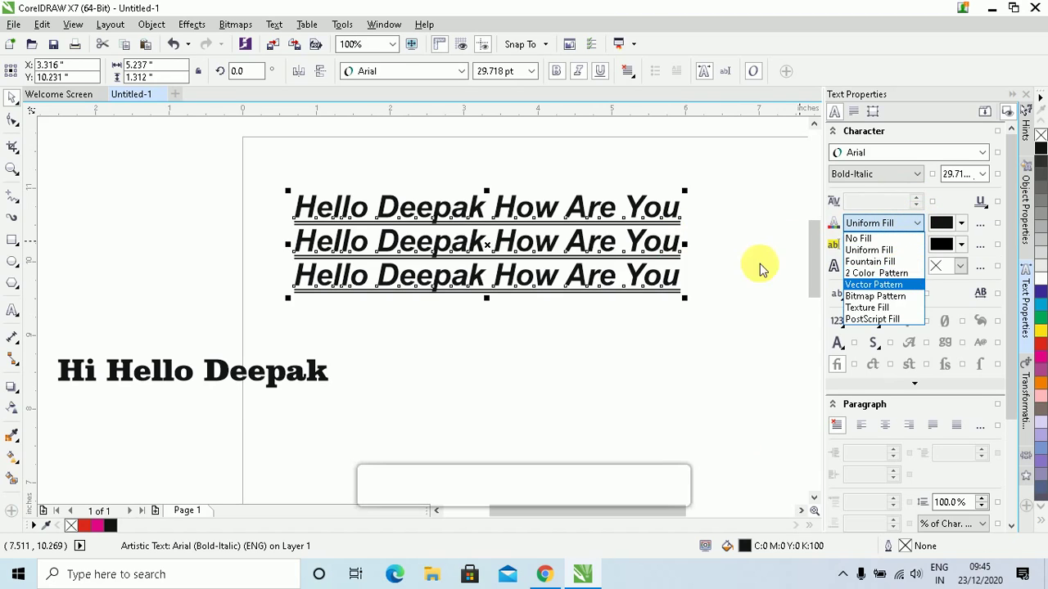
left_click(884, 226)
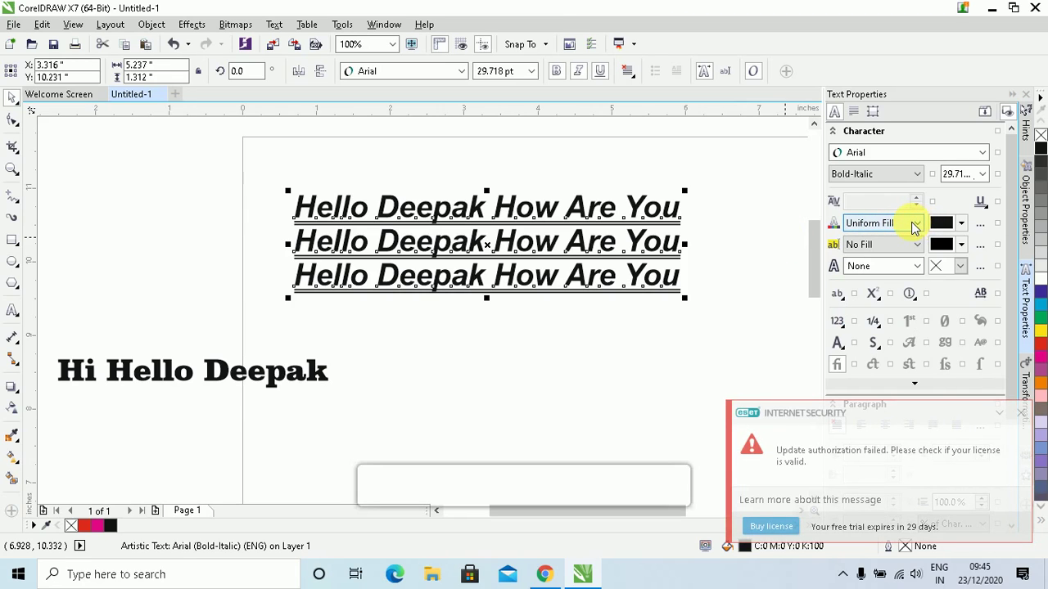
key("ctrl+z")
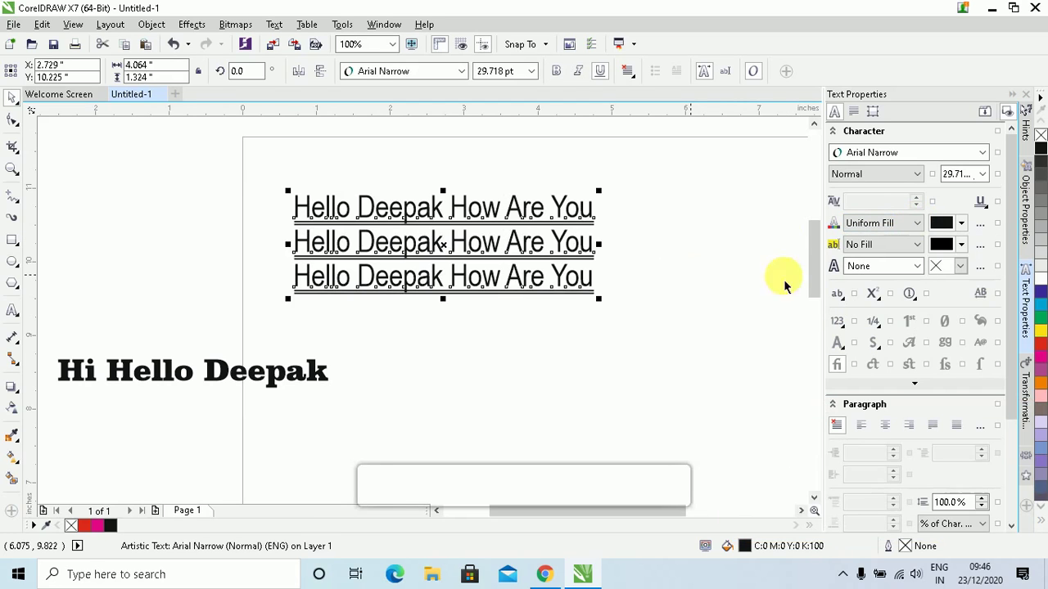
Test No Fill, restore the black Uniform Fill, then pick a Fountain Fill
left_click(907, 229)
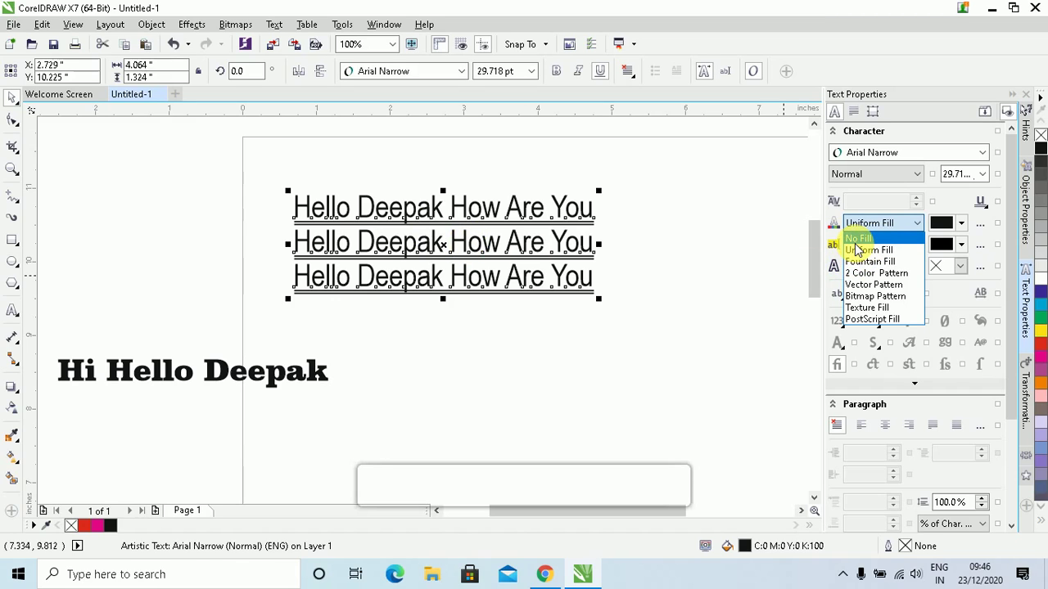
left_click(858, 238)
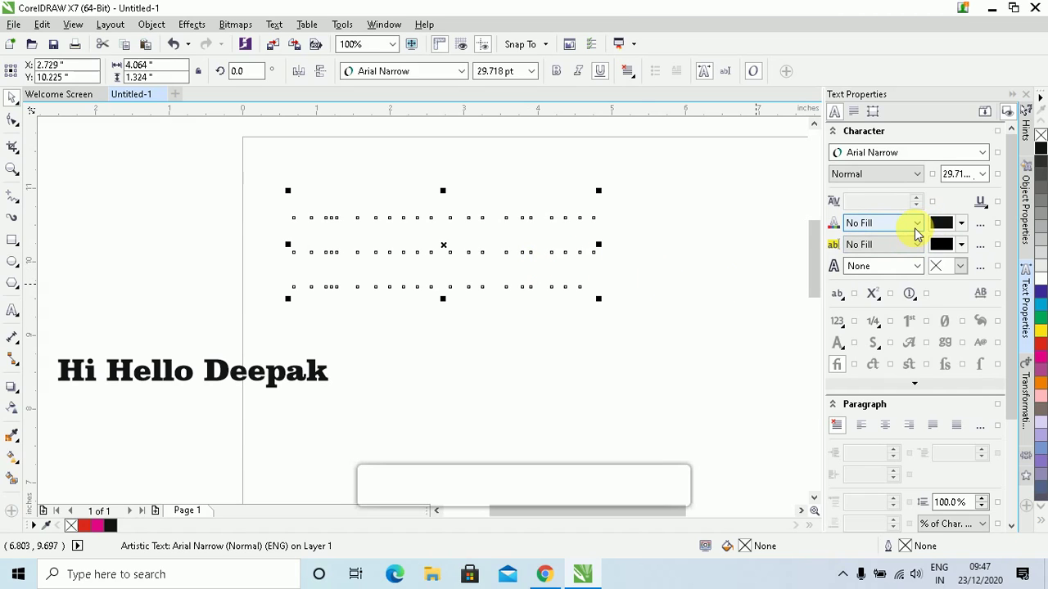
left_click(915, 228)
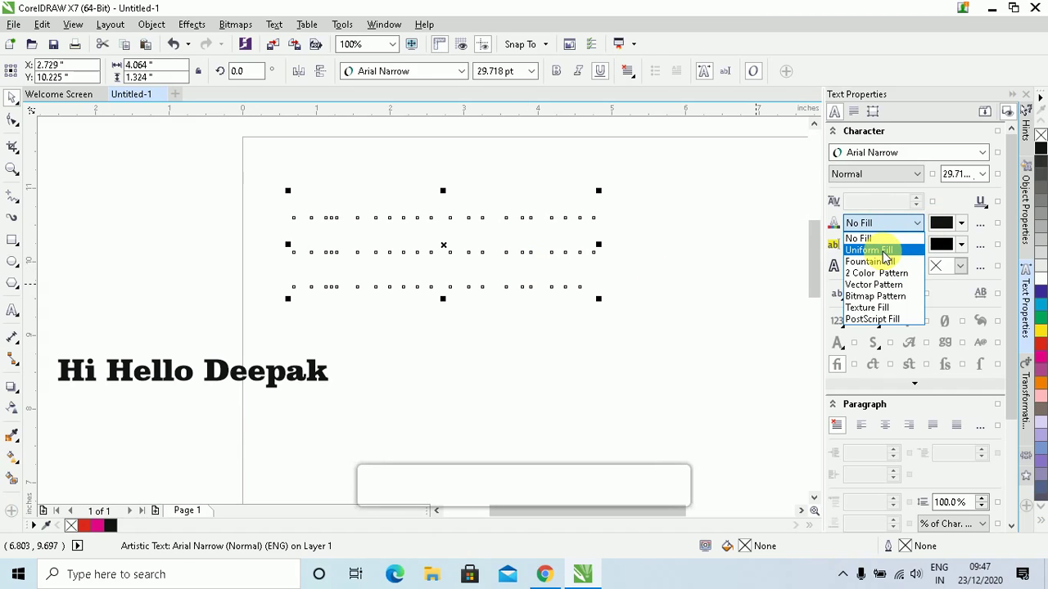
left_click(883, 250)
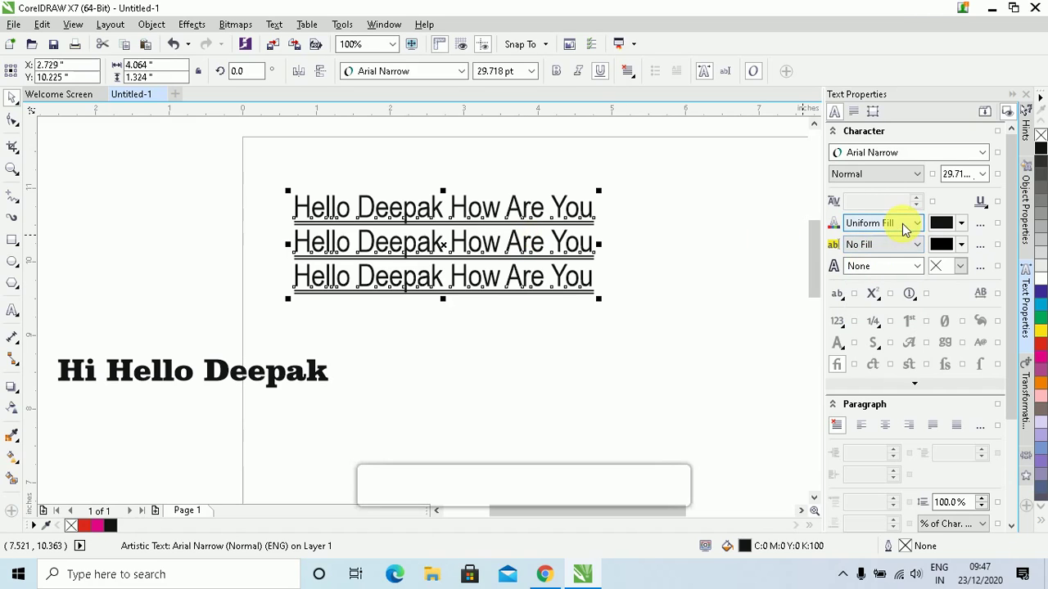
left_click(916, 224)
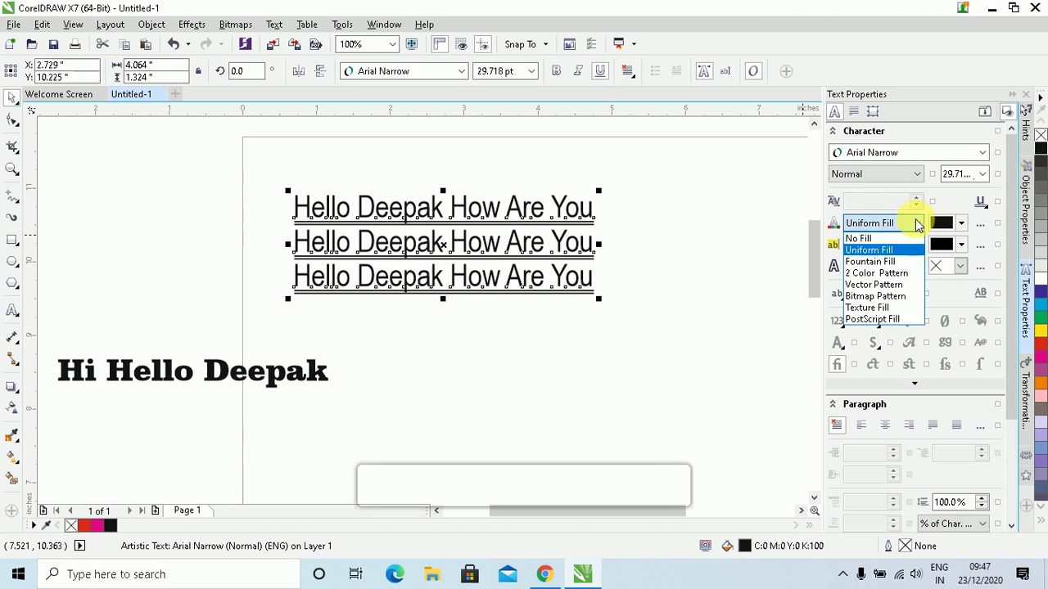
left_click(870, 262)
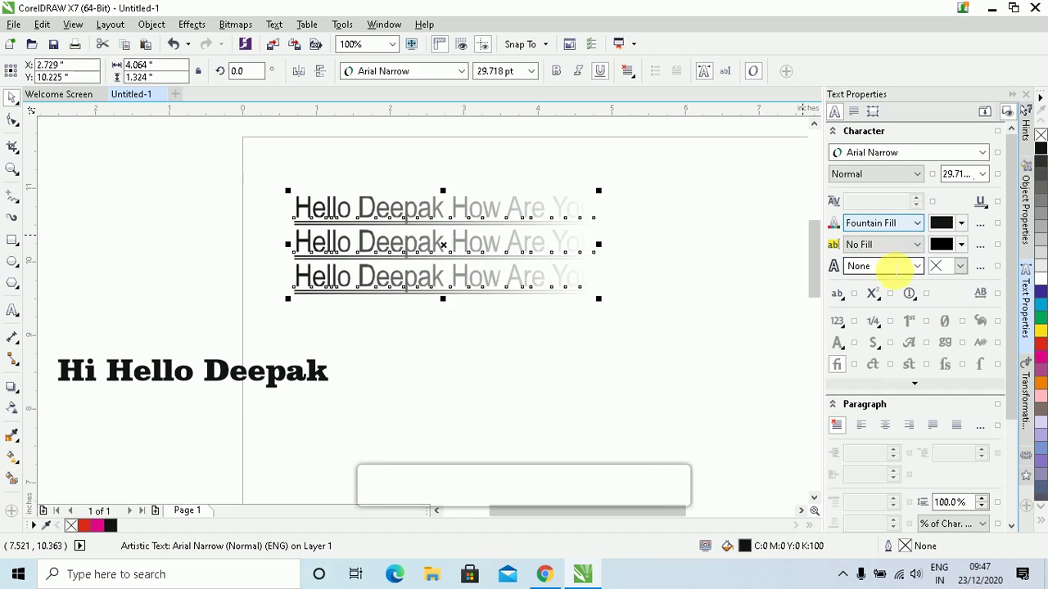
Fill the text yellow, then red, then try a red Fountain Fill
left_click(1040, 331)
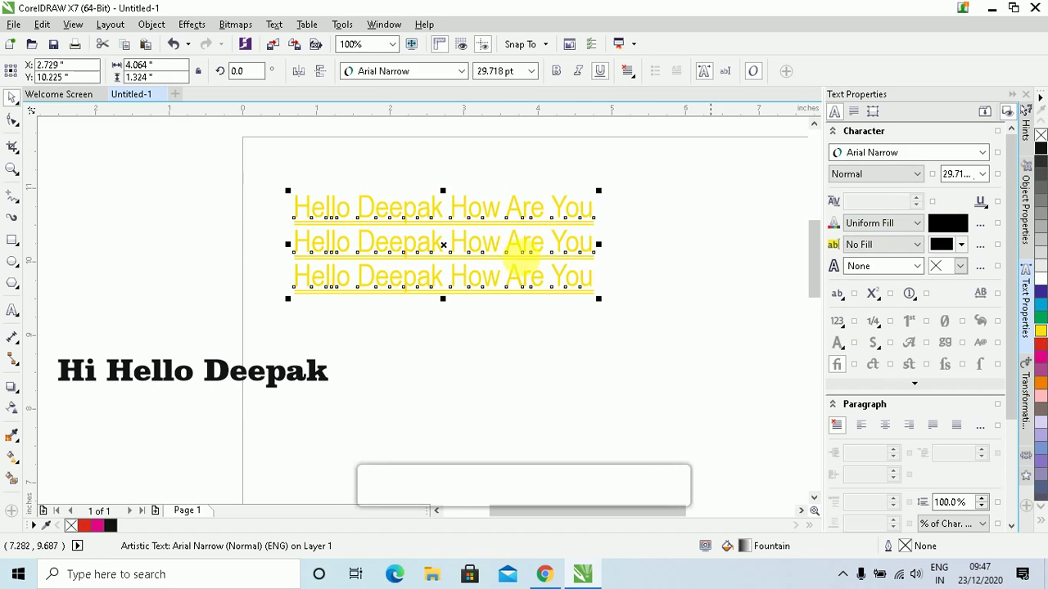
left_click(1039, 347)
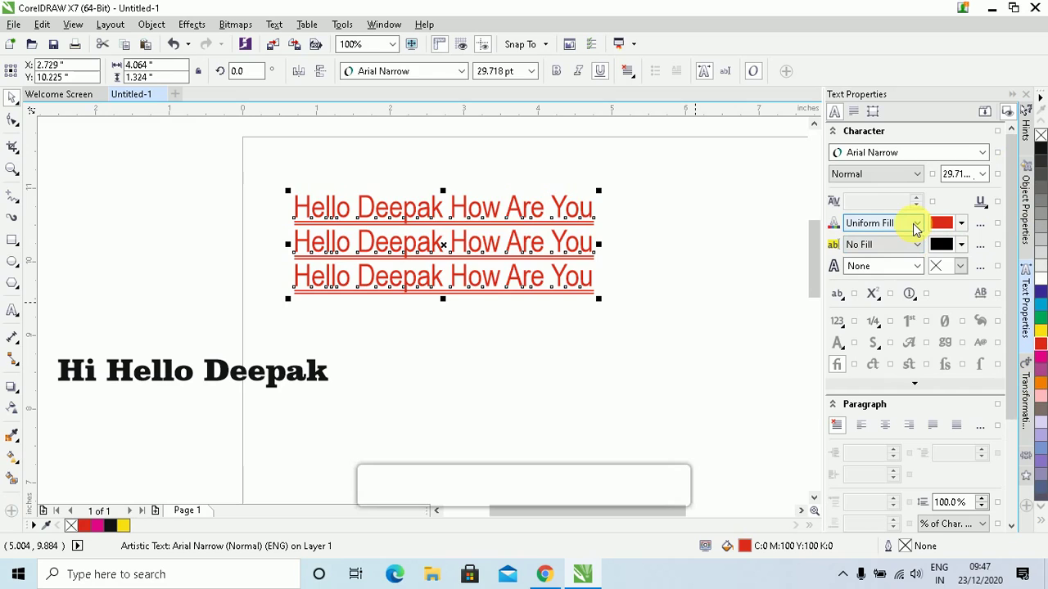
left_click(915, 229)
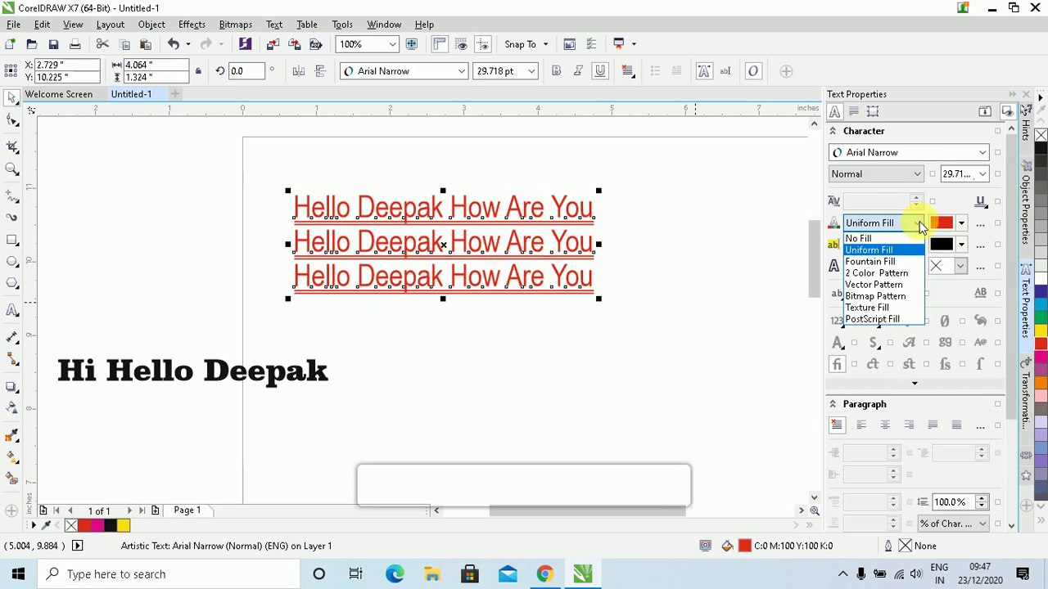
left_click(880, 262)
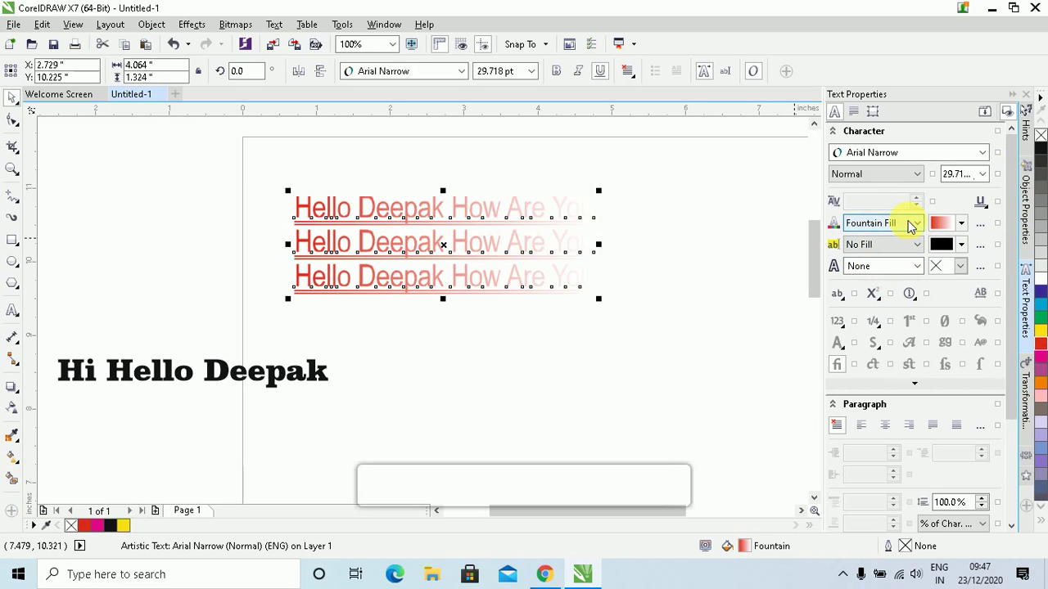
Switch the text to a 2 Color Pattern fill using a ring pattern
left_click(912, 225)
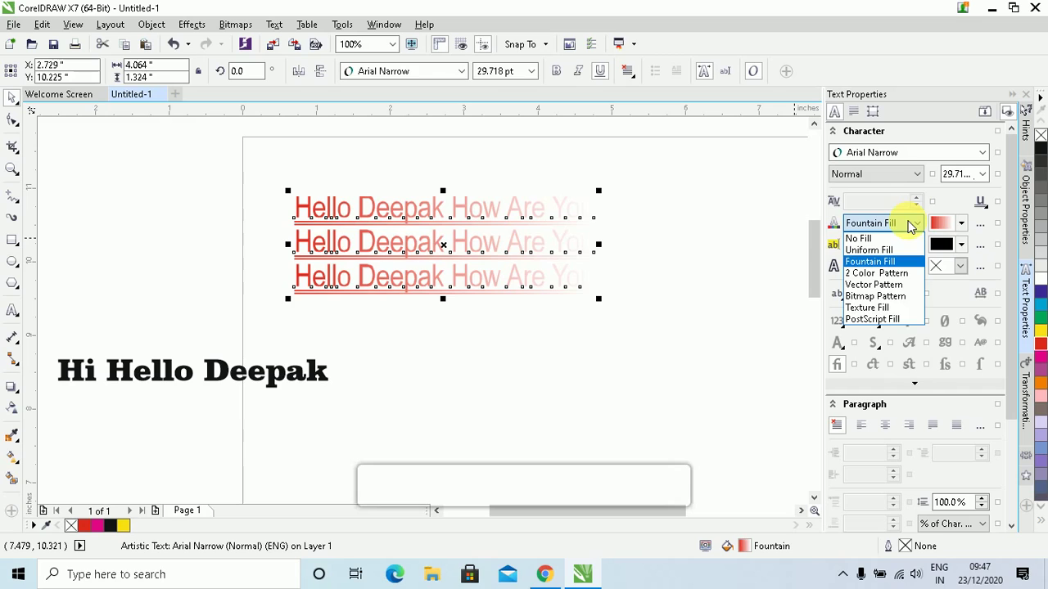
left_click(882, 273)
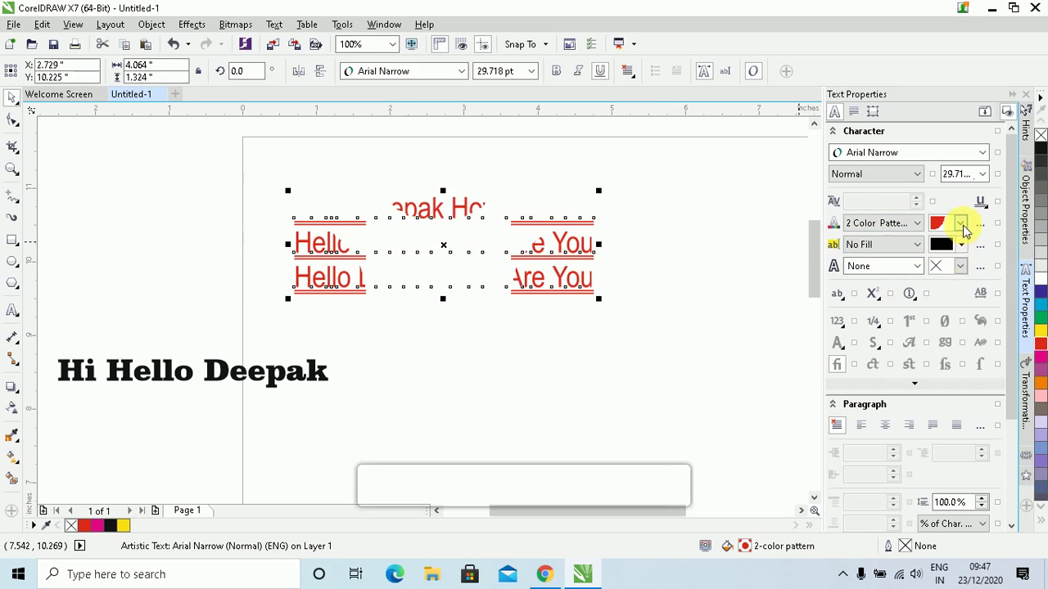
left_click(961, 224)
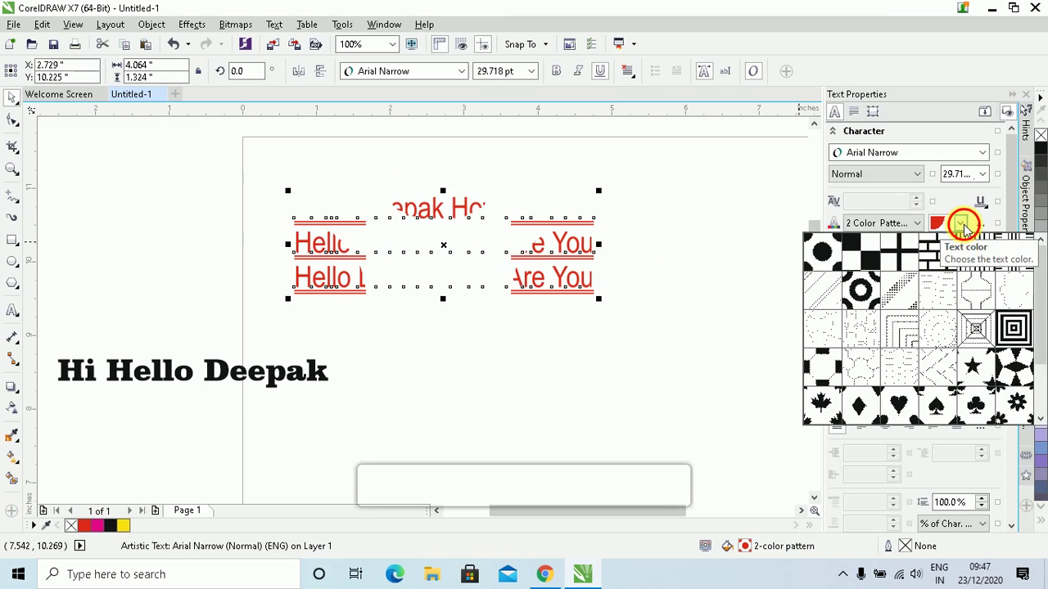
left_click(962, 224)
left_click(960, 222)
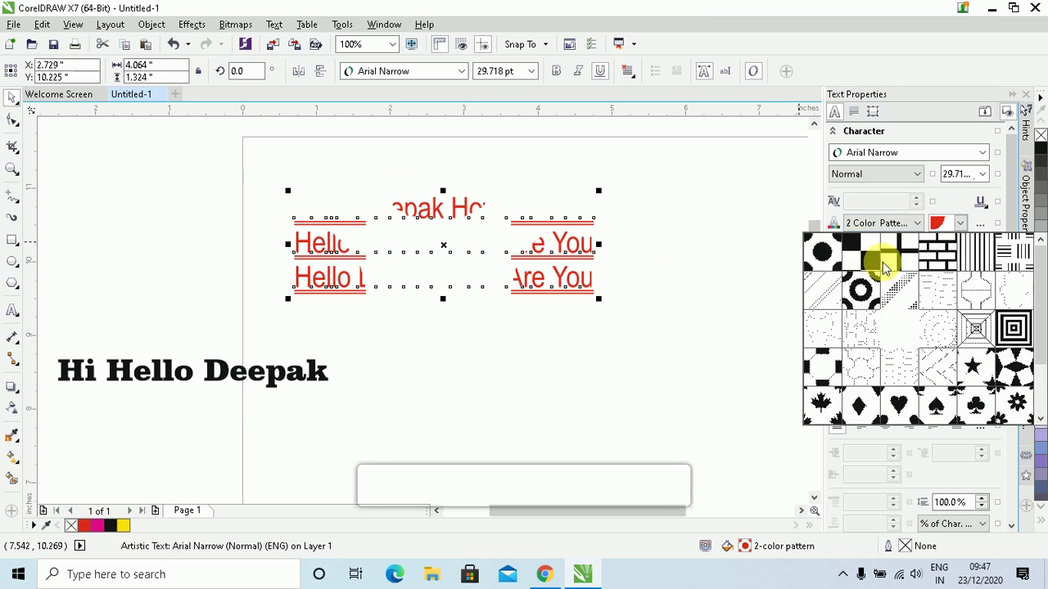
left_click(866, 289)
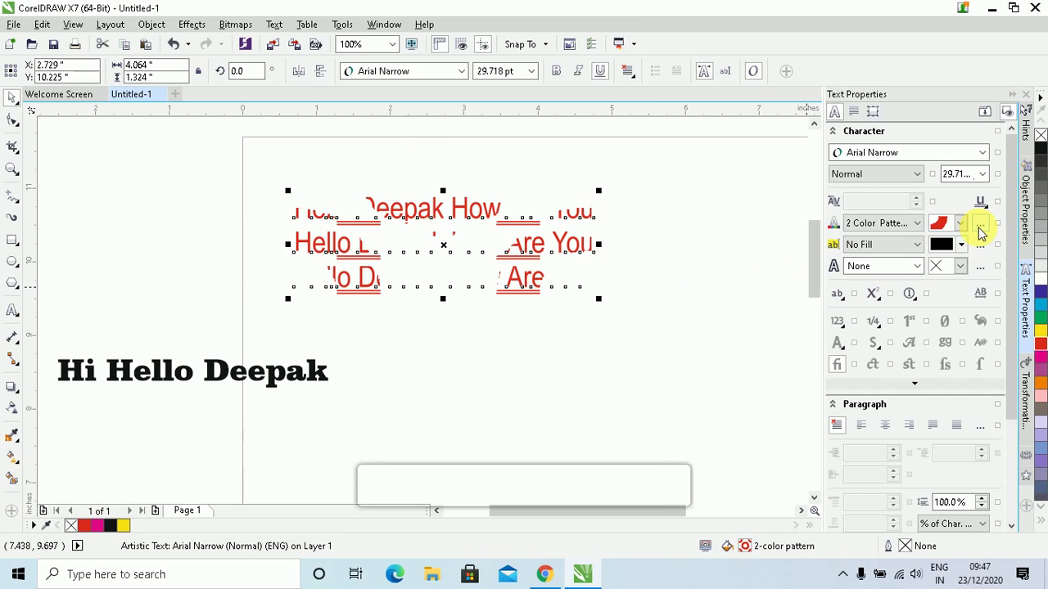
In Edit Fill, set the ring pattern's front colour to yellow and back colour to red
left_click(981, 232)
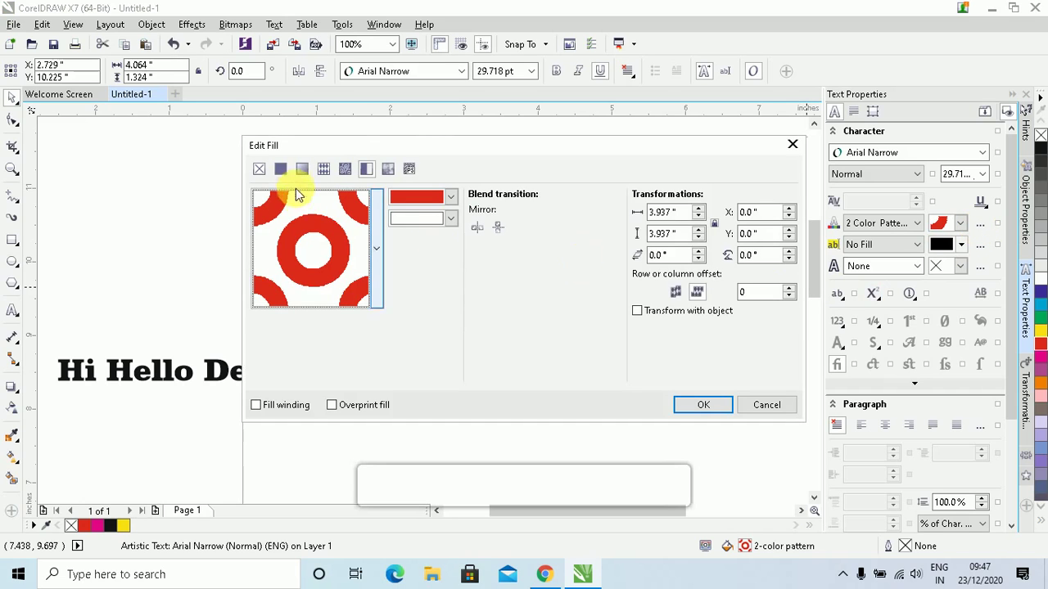
left_click_drag(428, 149, 466, 103)
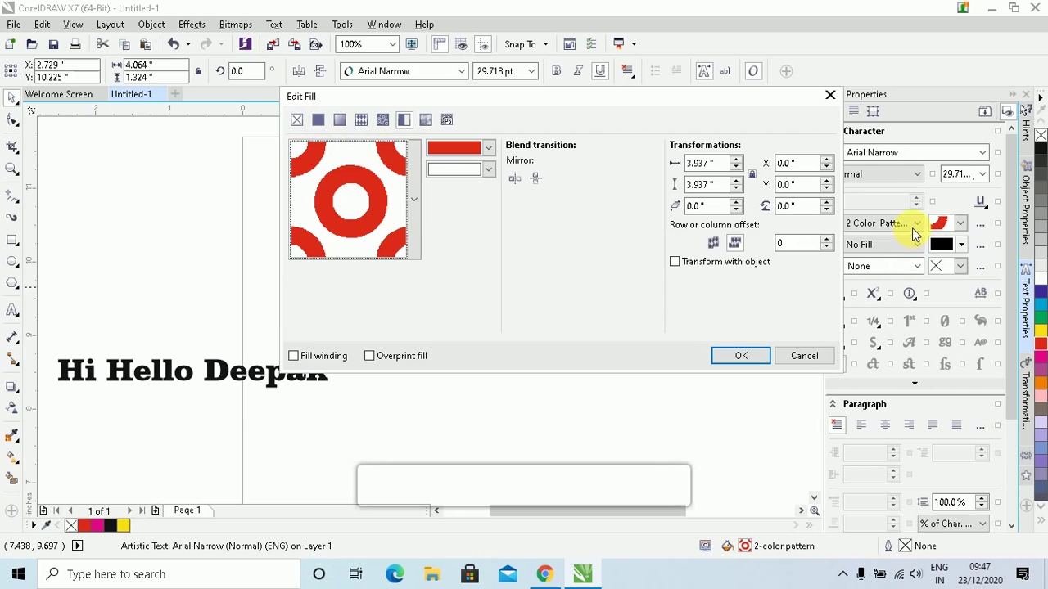
left_click(489, 149)
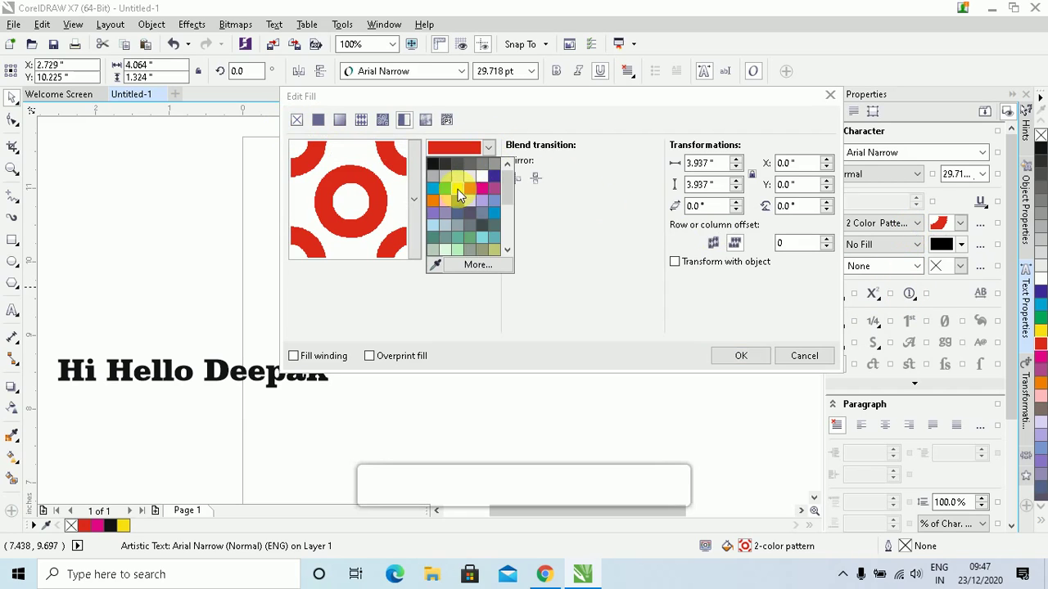
left_click(458, 189)
left_click(489, 172)
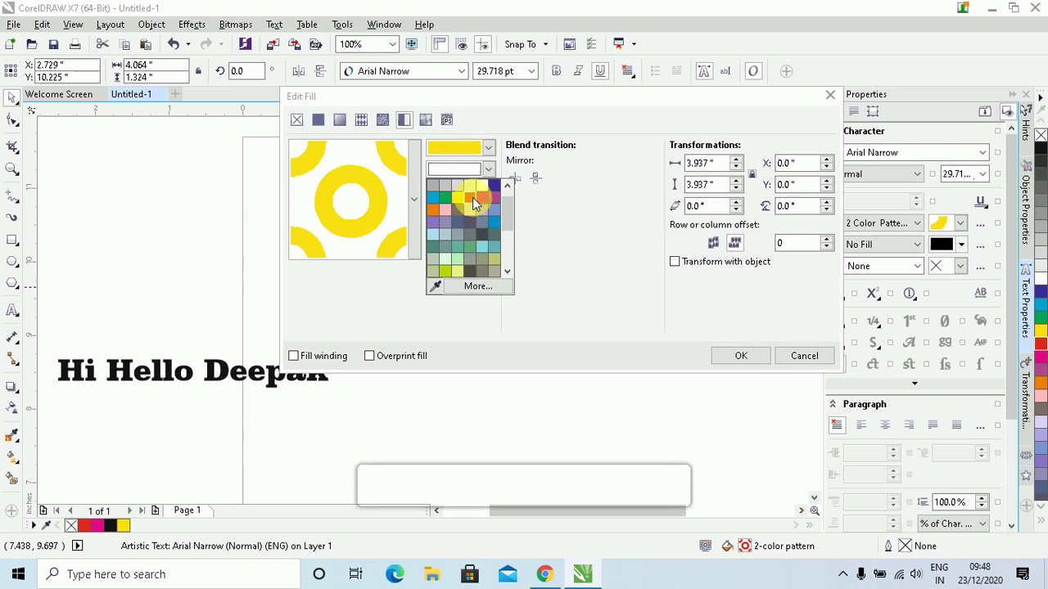
left_click(472, 197)
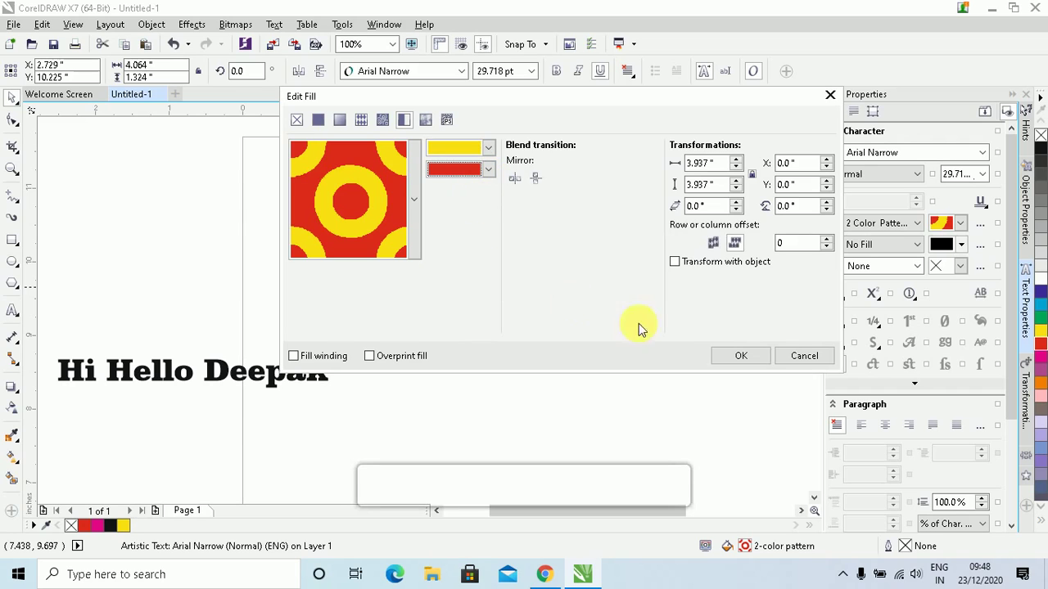
left_click(755, 355)
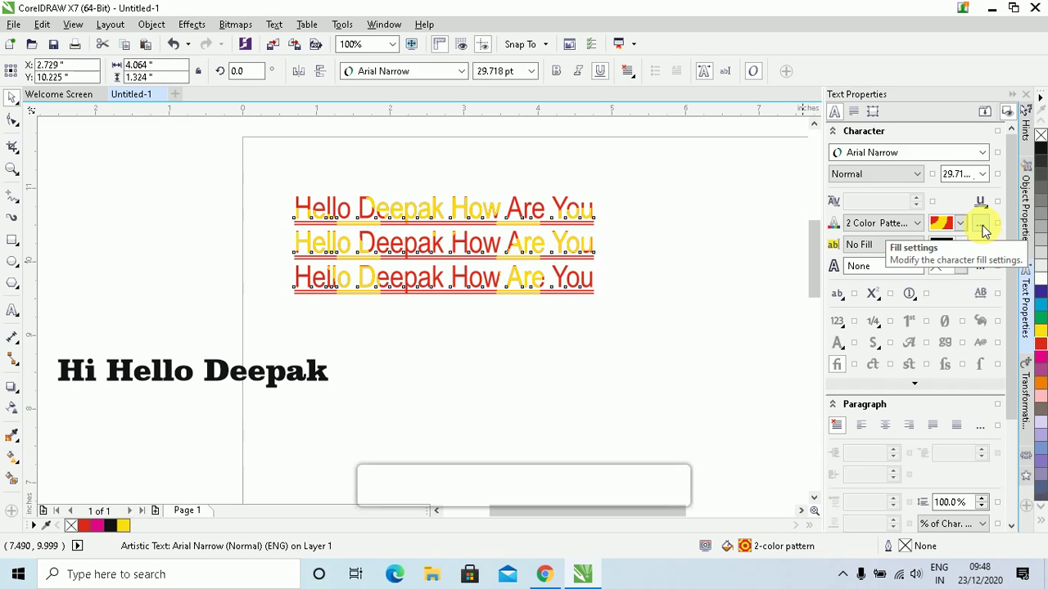
Change the text fill to Texture Fill using the rainbow pink-blue-green texture
left_click(917, 223)
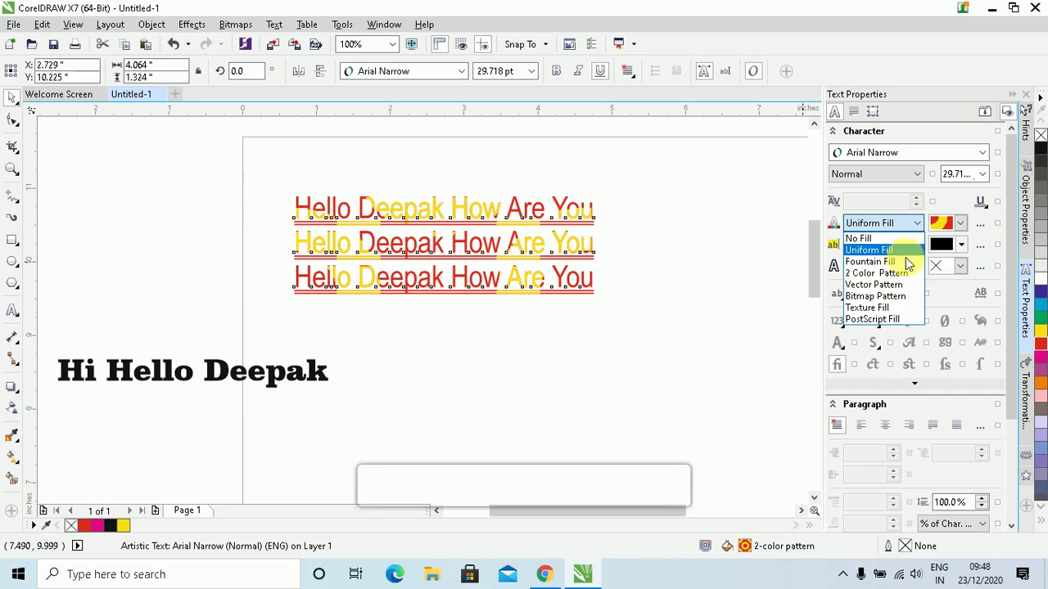
left_click(896, 309)
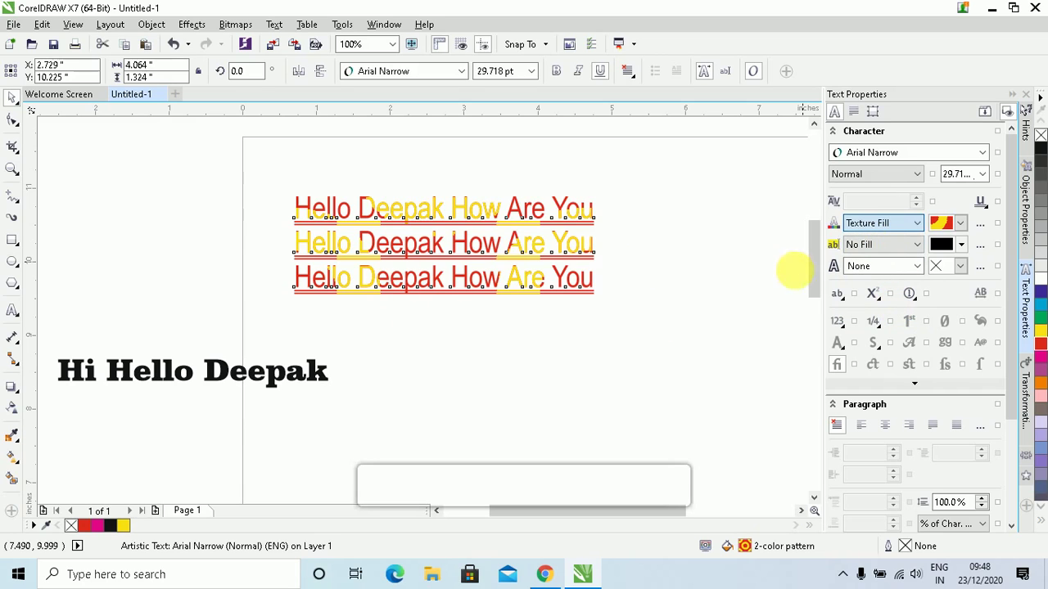
left_click(534, 299)
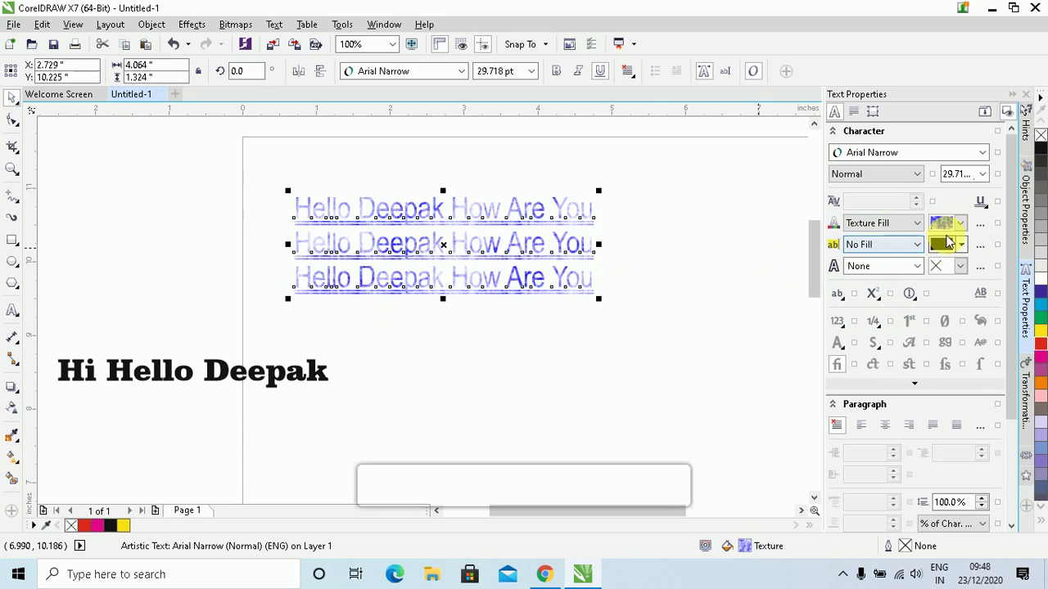
left_click(962, 224)
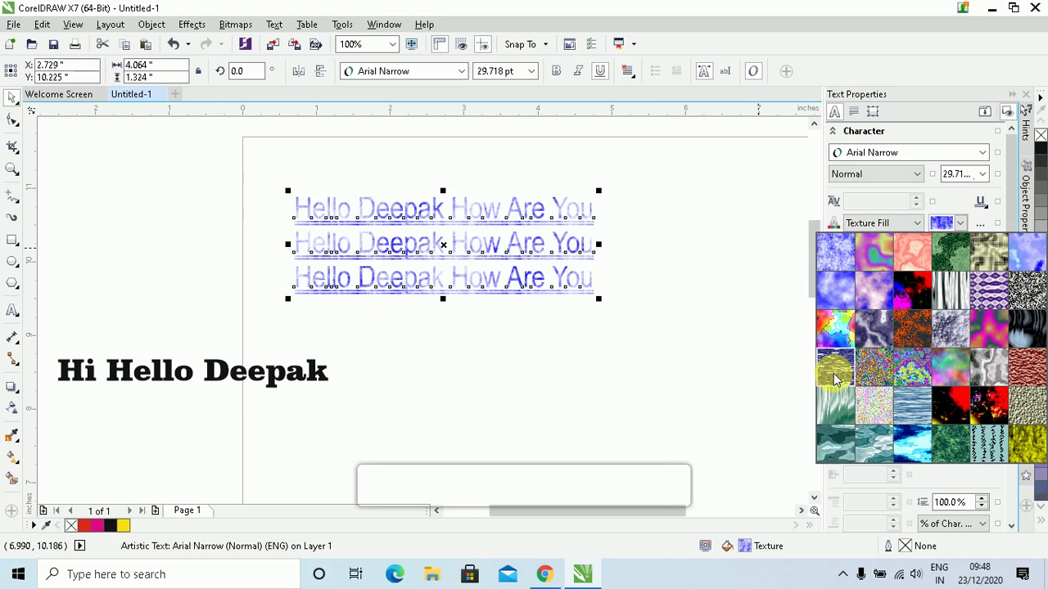
left_click(839, 331)
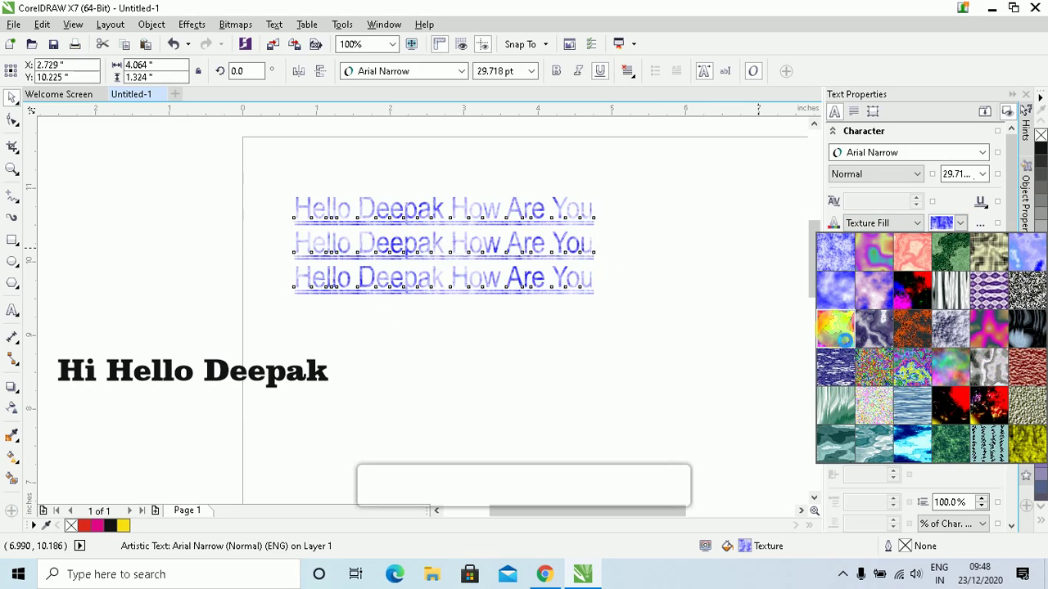
left_click(920, 223)
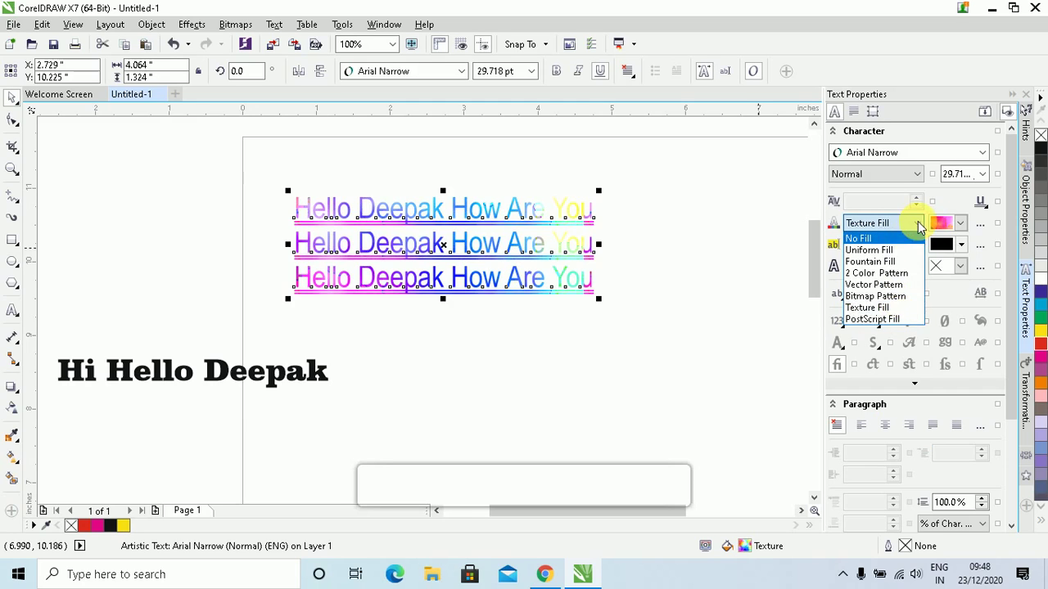
left_click(920, 226)
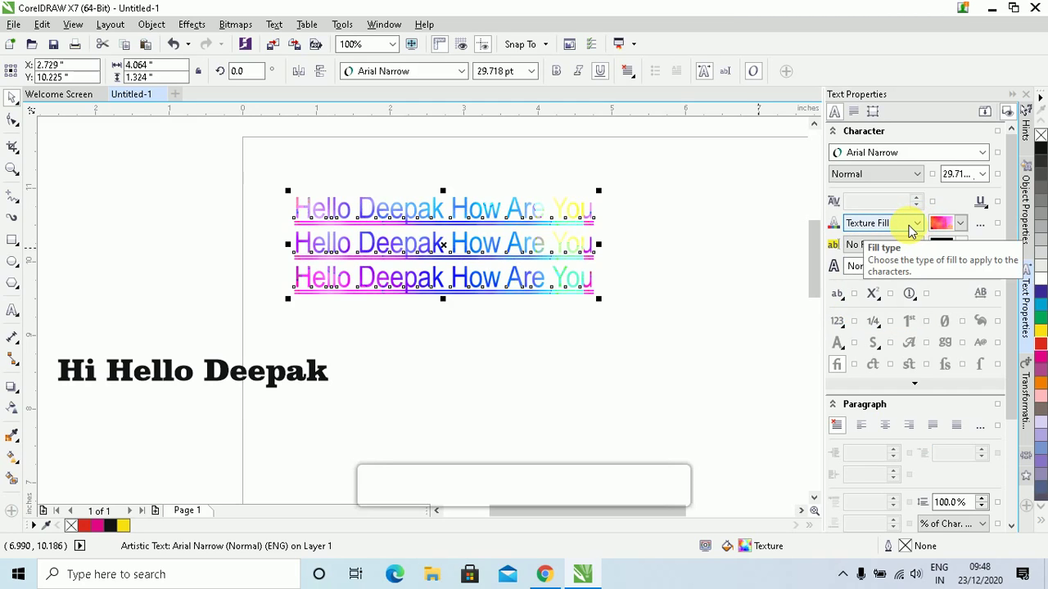
Edit the Gouache wash texture: raise Texture #, set brightness 3, lighten the top-left colour
left_click(982, 228)
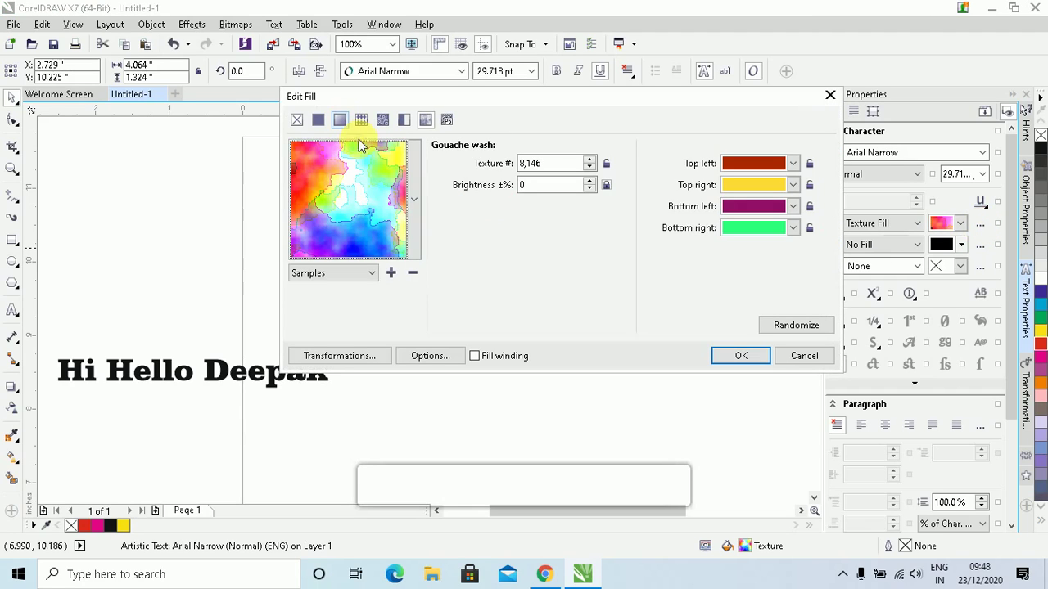
left_click(562, 164)
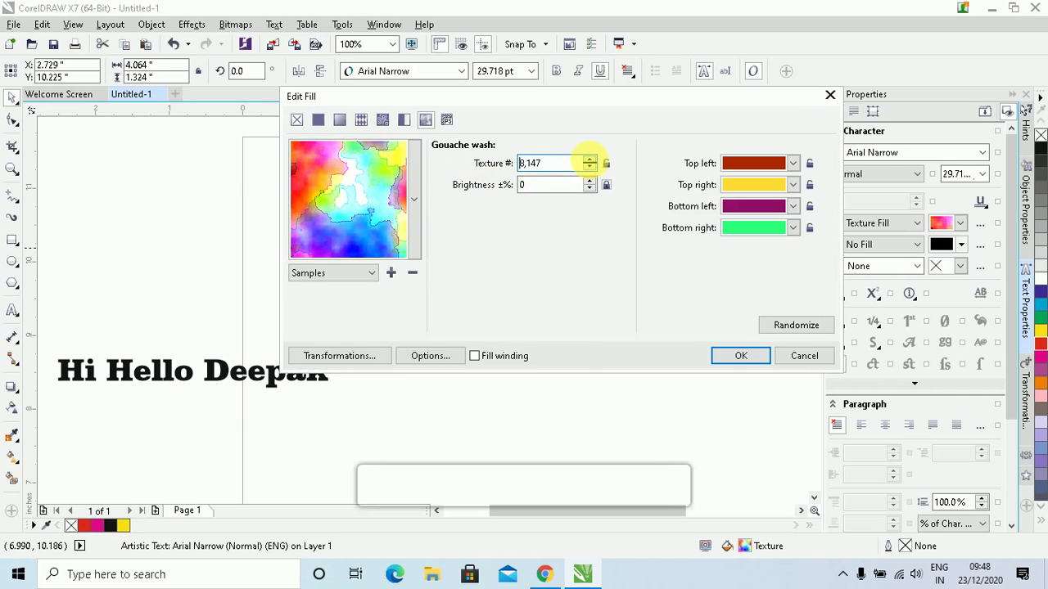
left_click(589, 160)
left_click(589, 160)
left_click(590, 159)
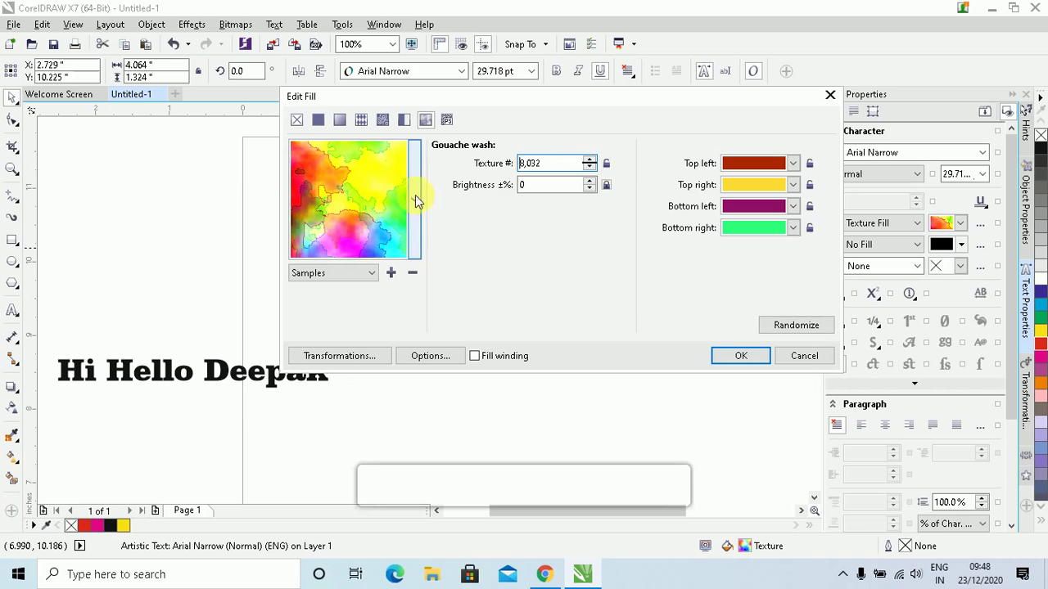
left_click(545, 187)
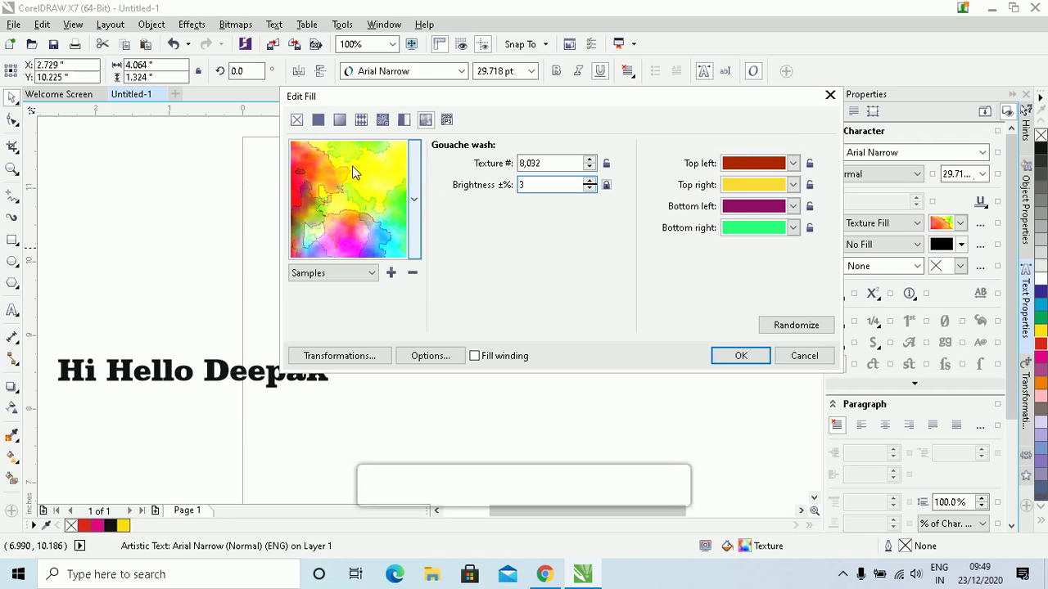
left_click(793, 163)
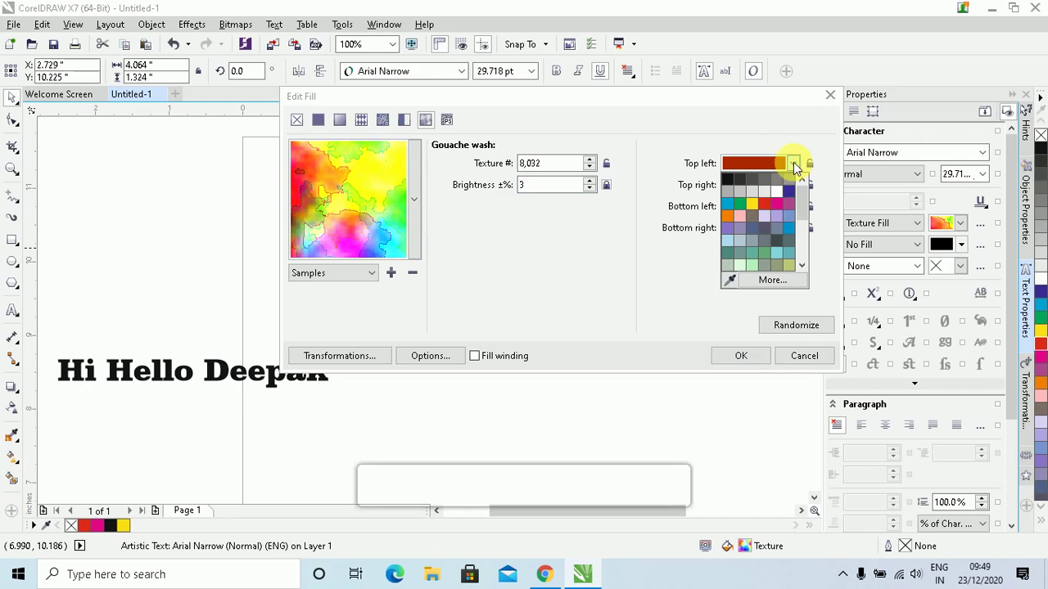
left_click(766, 191)
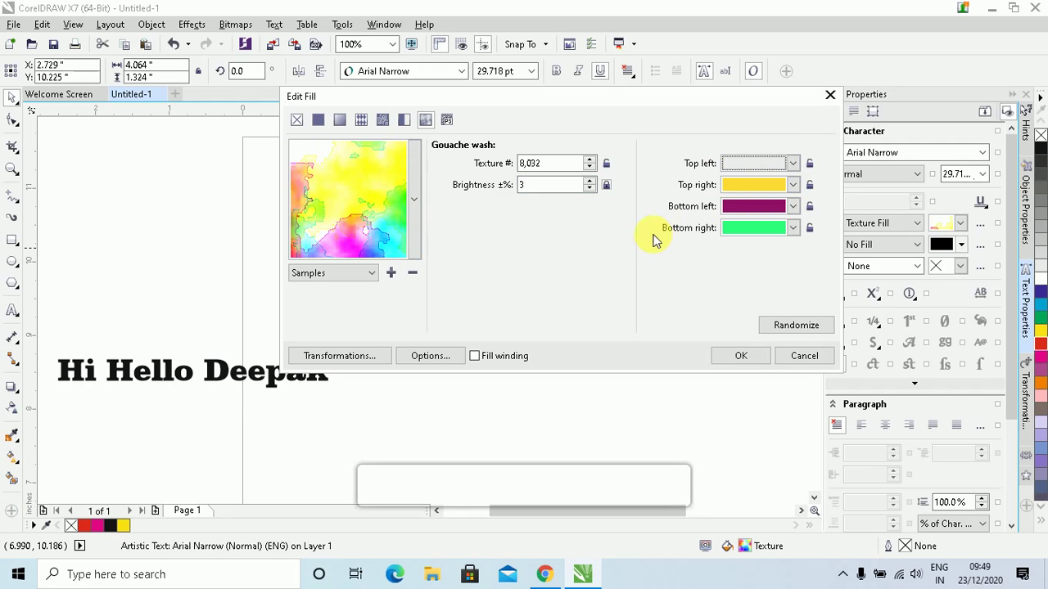
left_click(736, 355)
Set the text fill to a solid black Uniform Fill
left_click(915, 222)
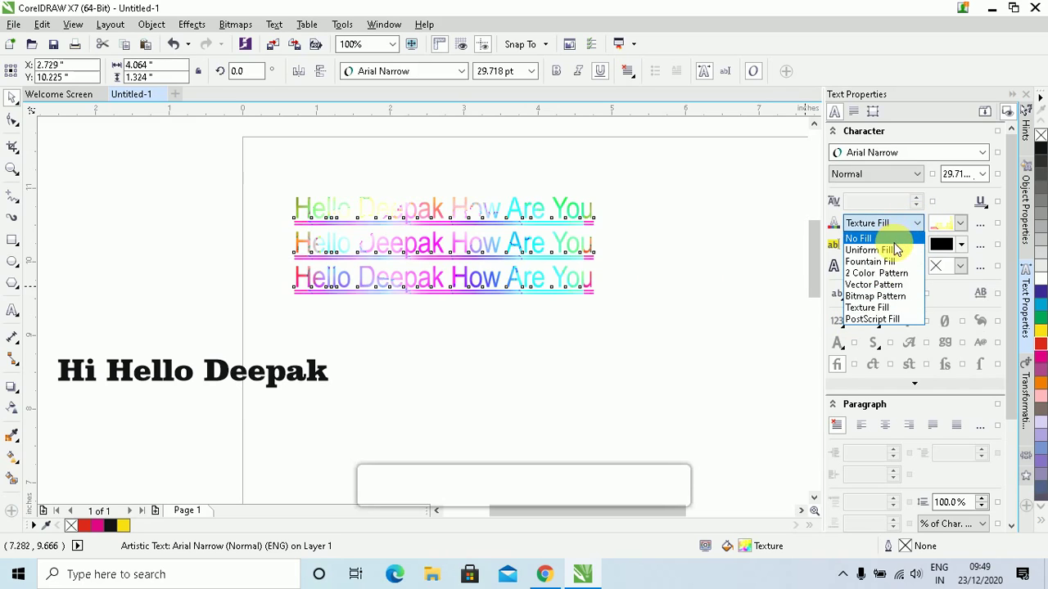
left_click(898, 249)
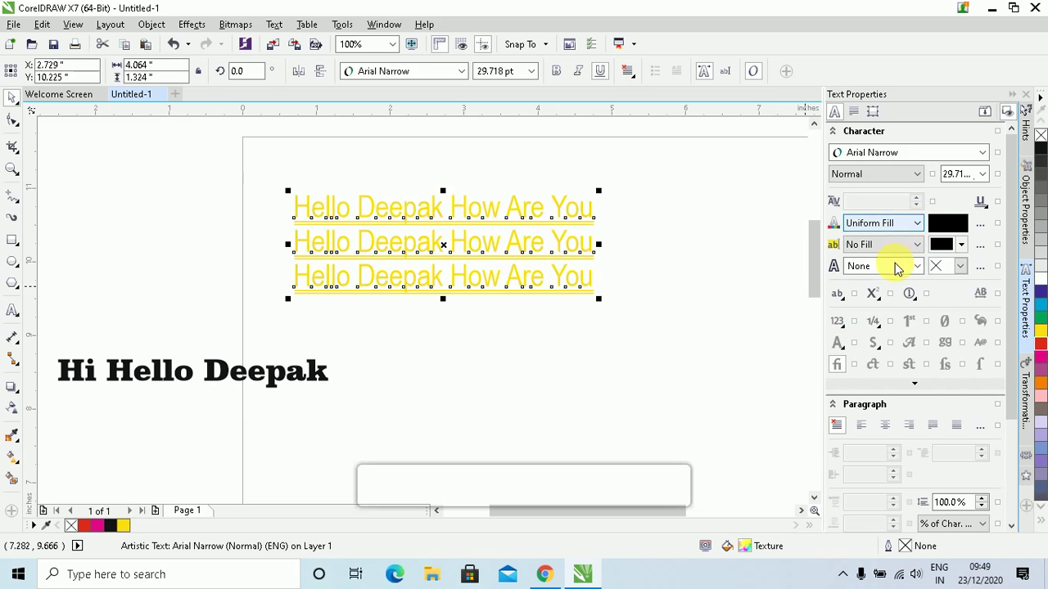
left_click(1040, 156)
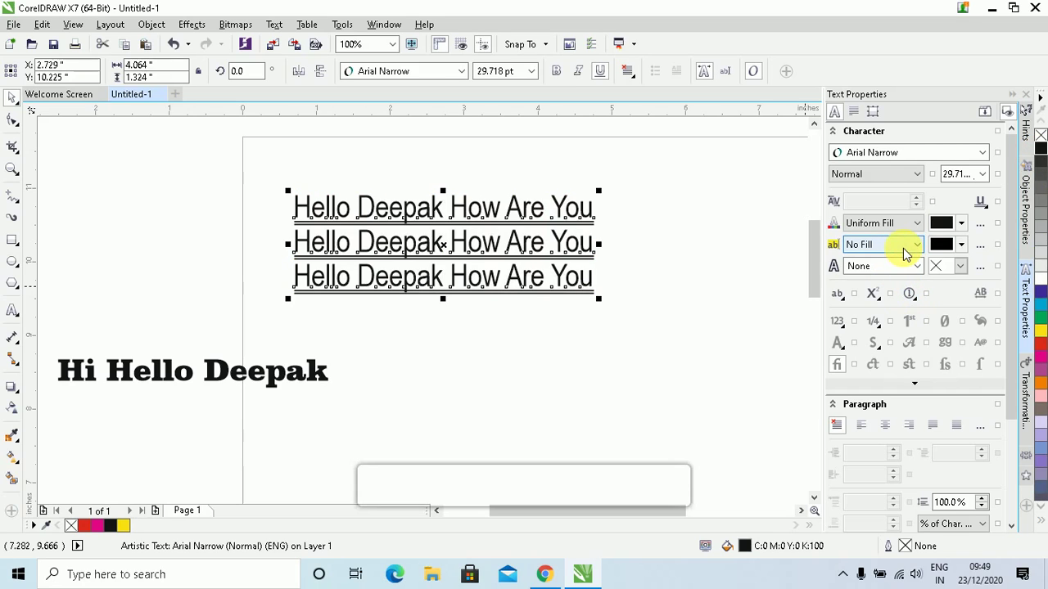
Give the text a solid black Uniform Fill background
left_click(918, 244)
left_click(919, 244)
left_click(918, 245)
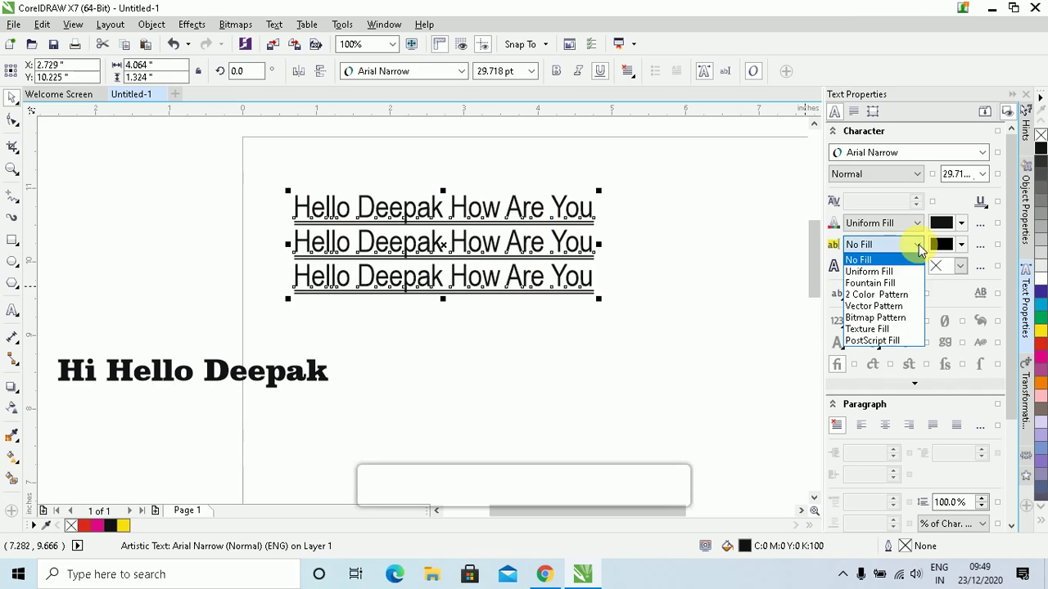
left_click(878, 272)
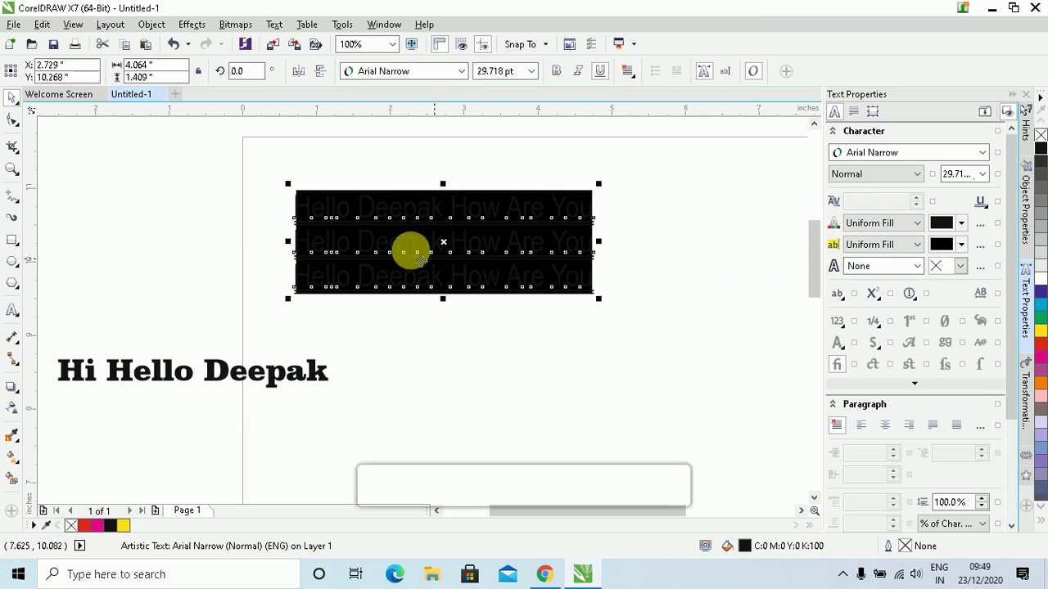
Make the Hello Deepak lettering white
double_click(521, 215)
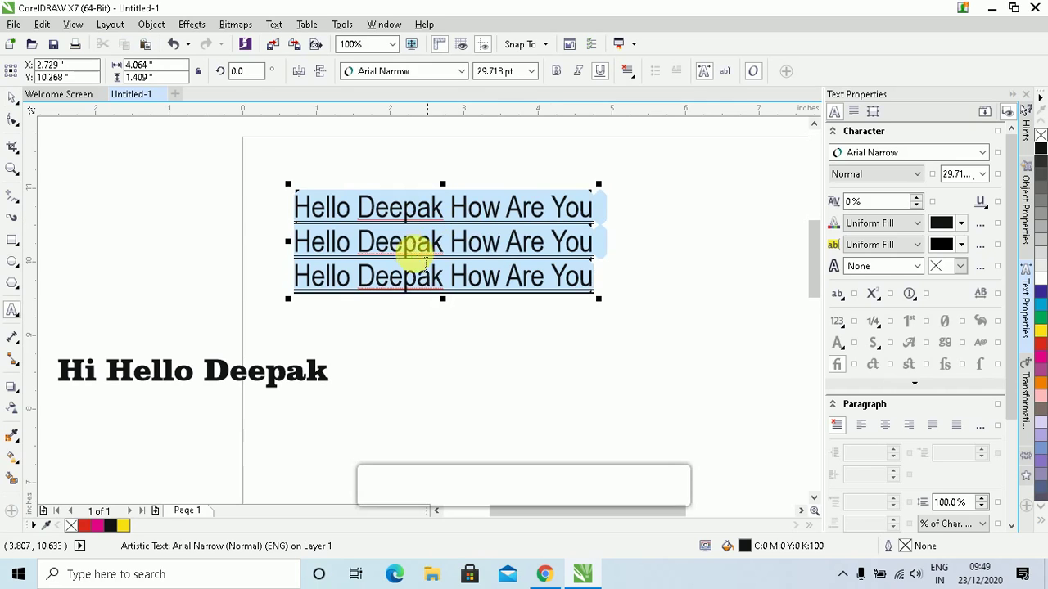
left_click(1038, 278)
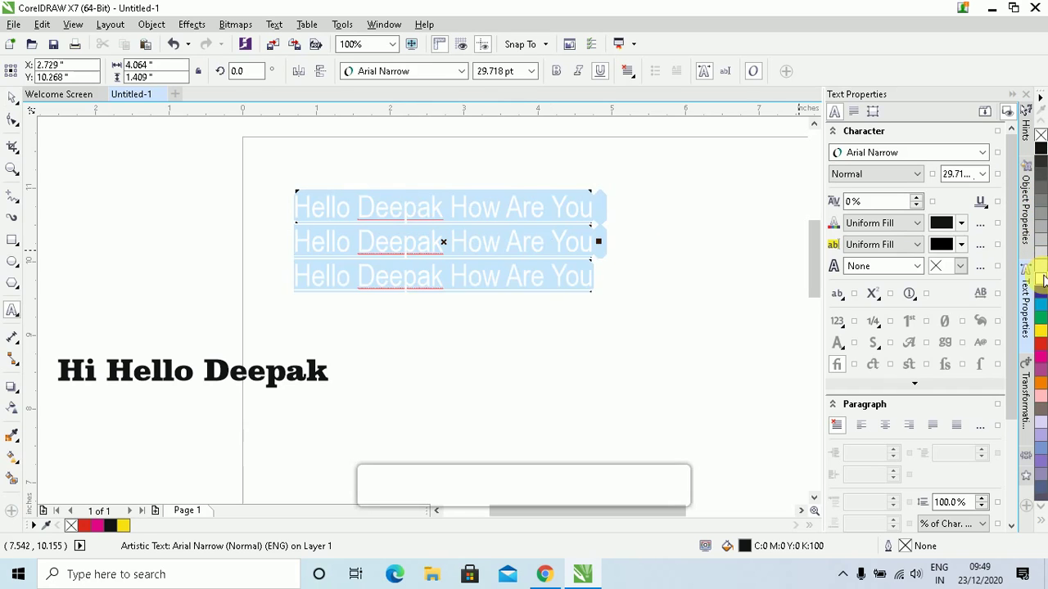
left_click(499, 262)
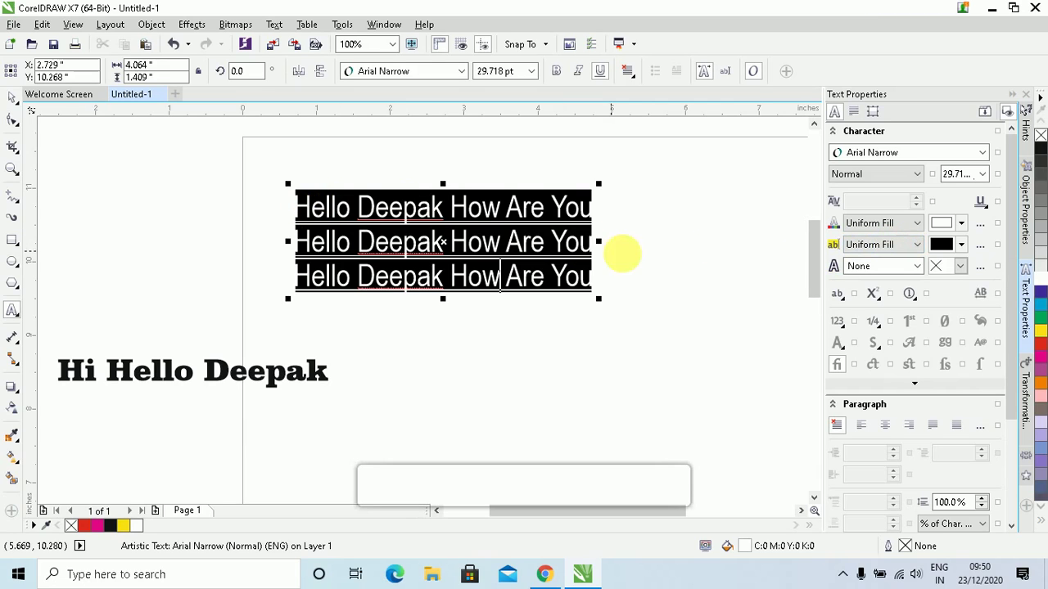
Set the text's Background fill to No Fill
left_click(914, 247)
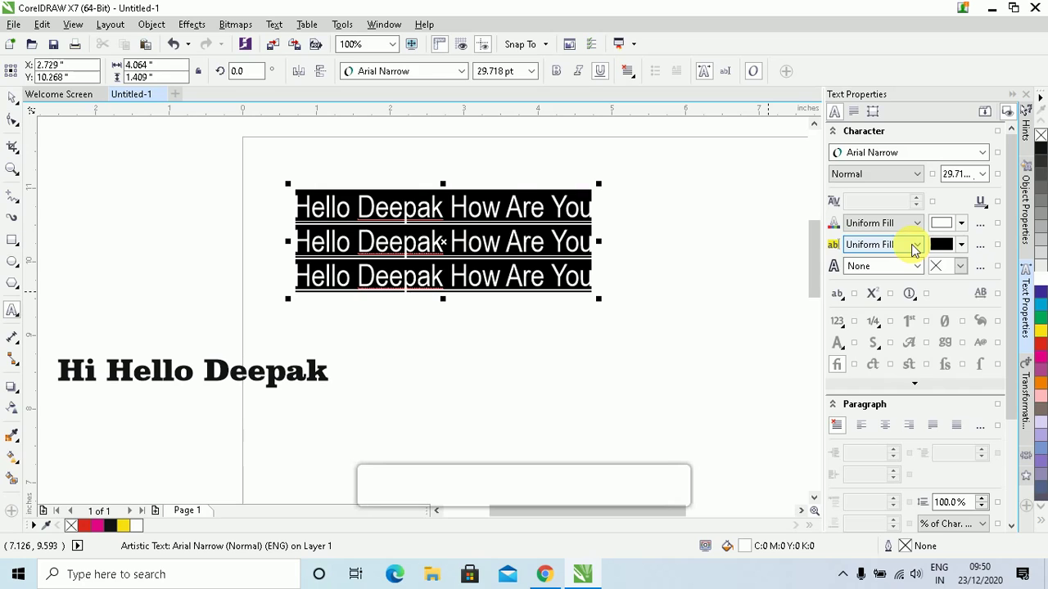
left_click(916, 246)
left_click(859, 259)
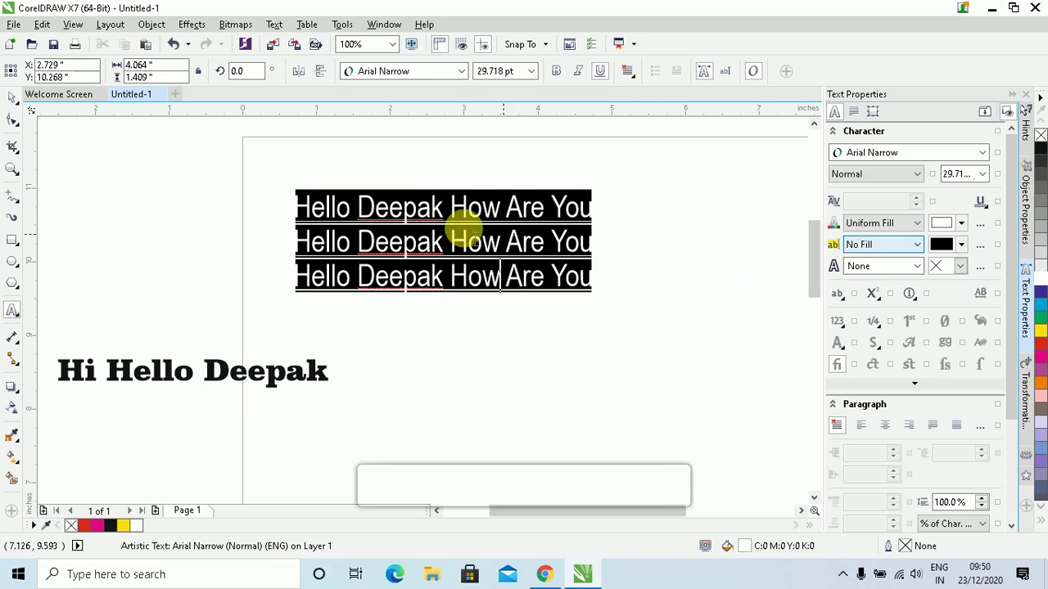
left_click(9, 99)
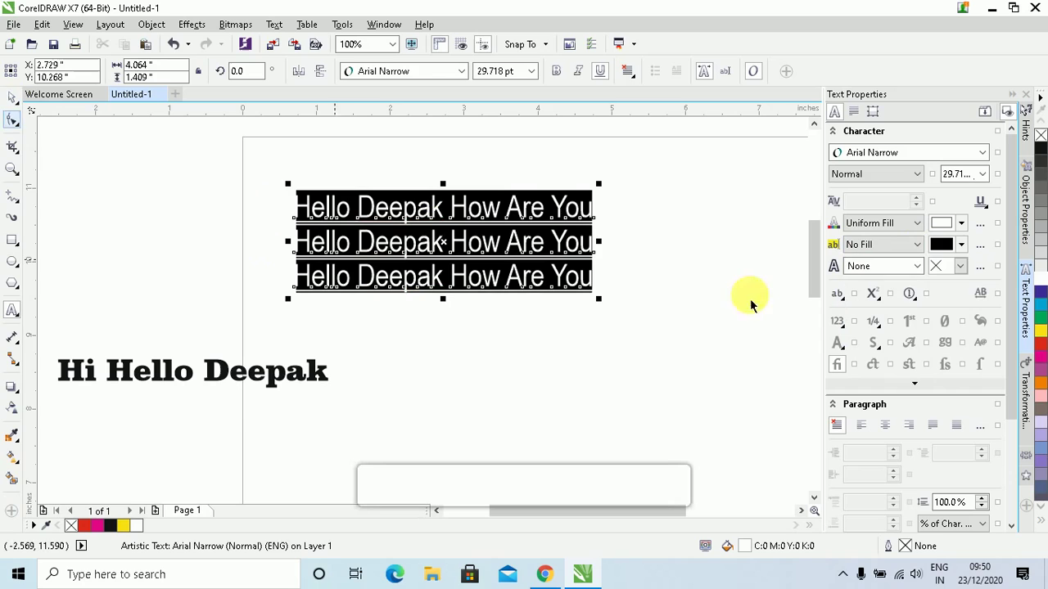
left_click(917, 245)
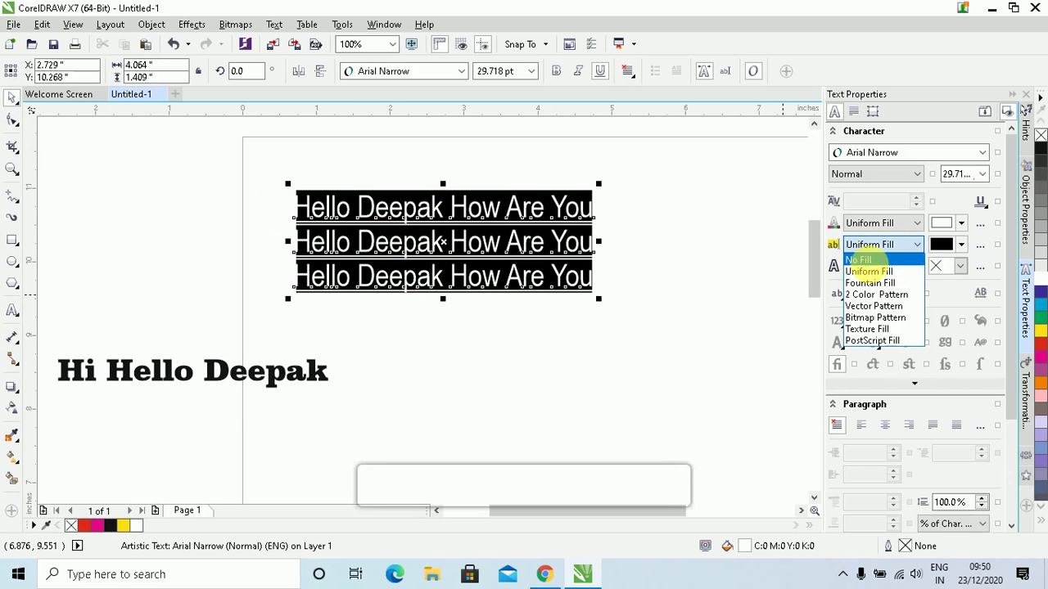
left_click(859, 259)
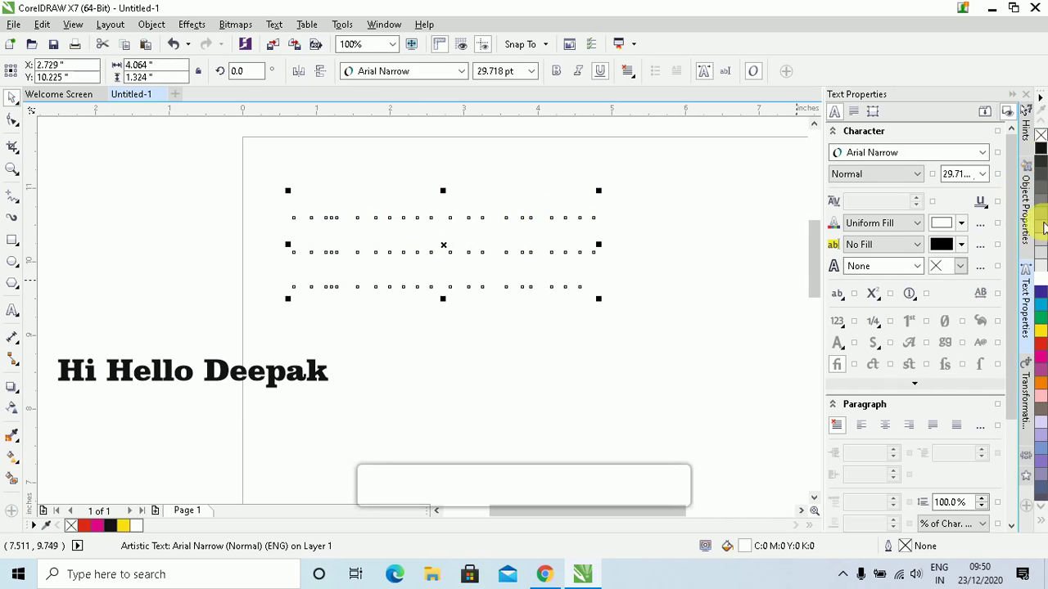
Colour the text yellow and give it a black-to-white Fountain Fill background
left_click(1041, 330)
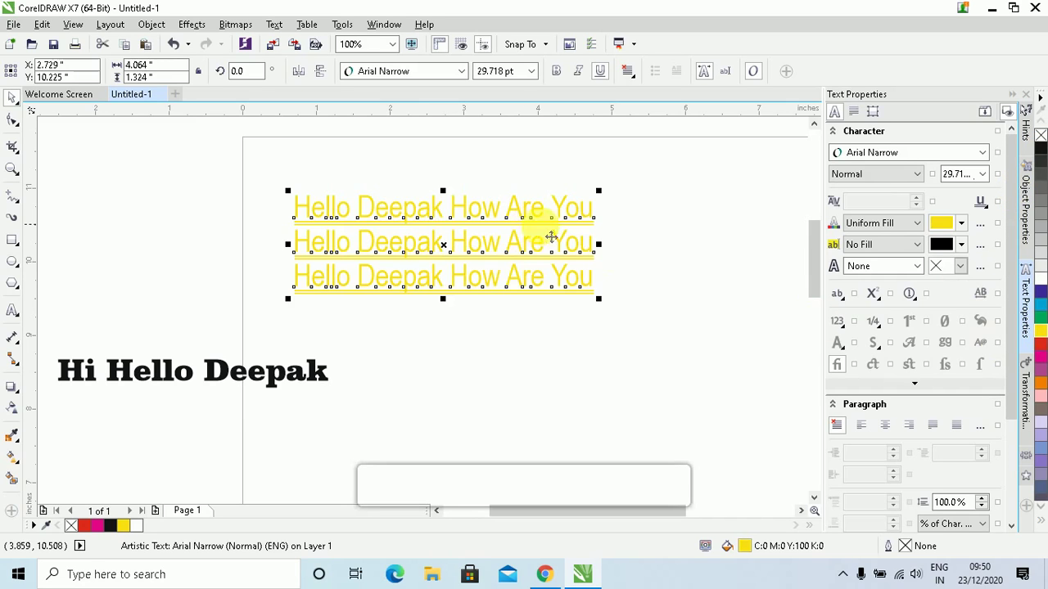
left_click(908, 250)
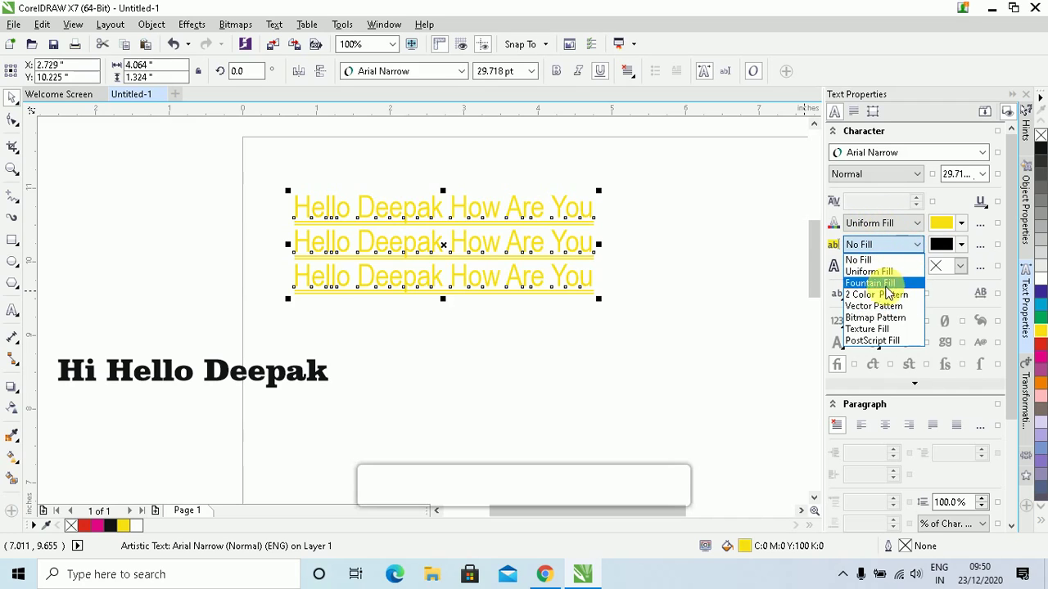
left_click(871, 284)
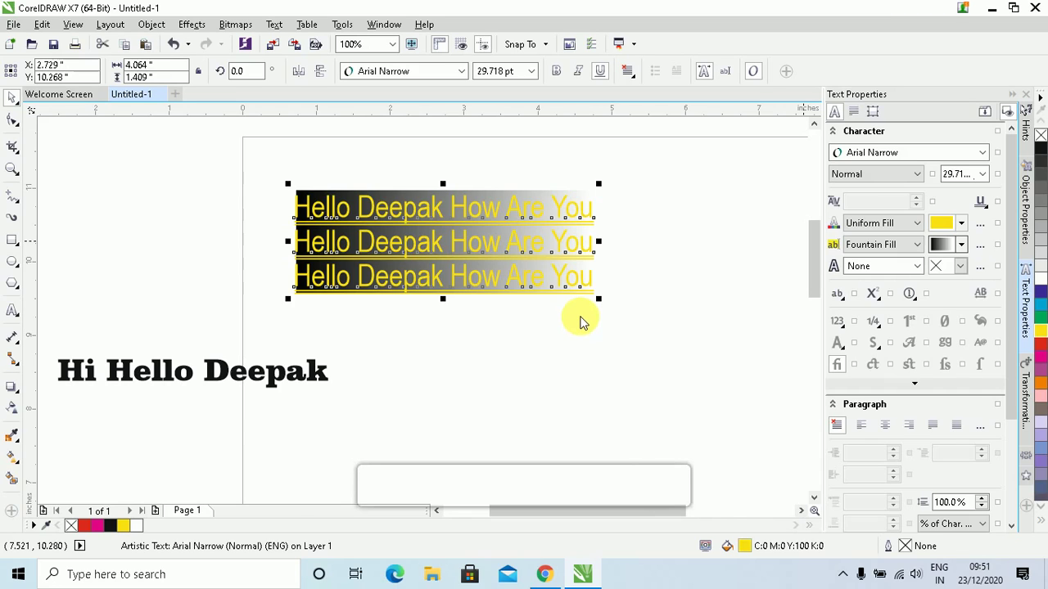
left_click(909, 267)
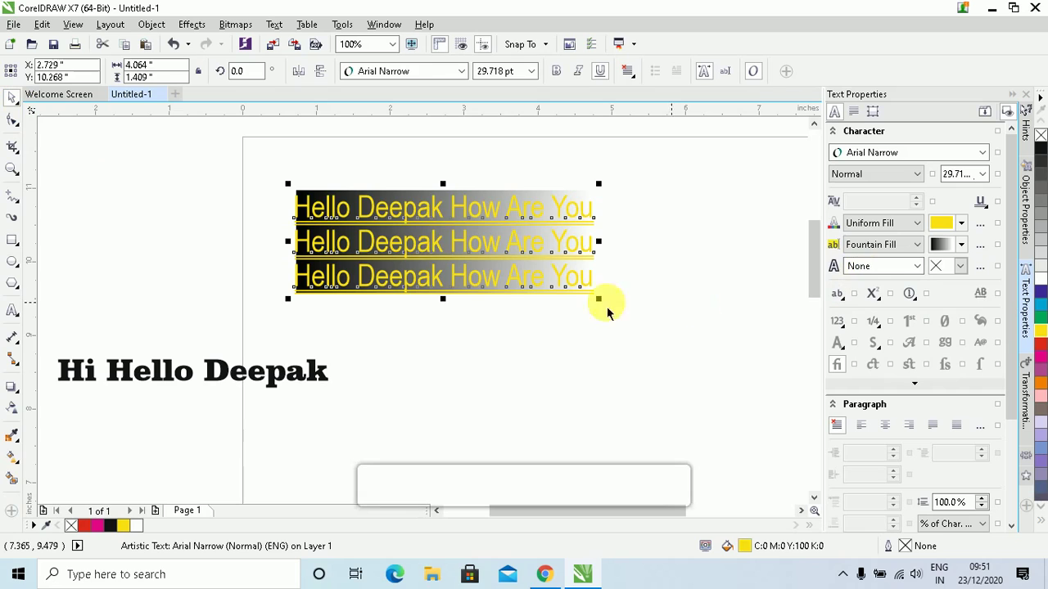
left_click(267, 381)
Move Hi Hello Deepak right below the other lines and give it a 0.25 mm yellow outline
left_click_drag(267, 382, 492, 381)
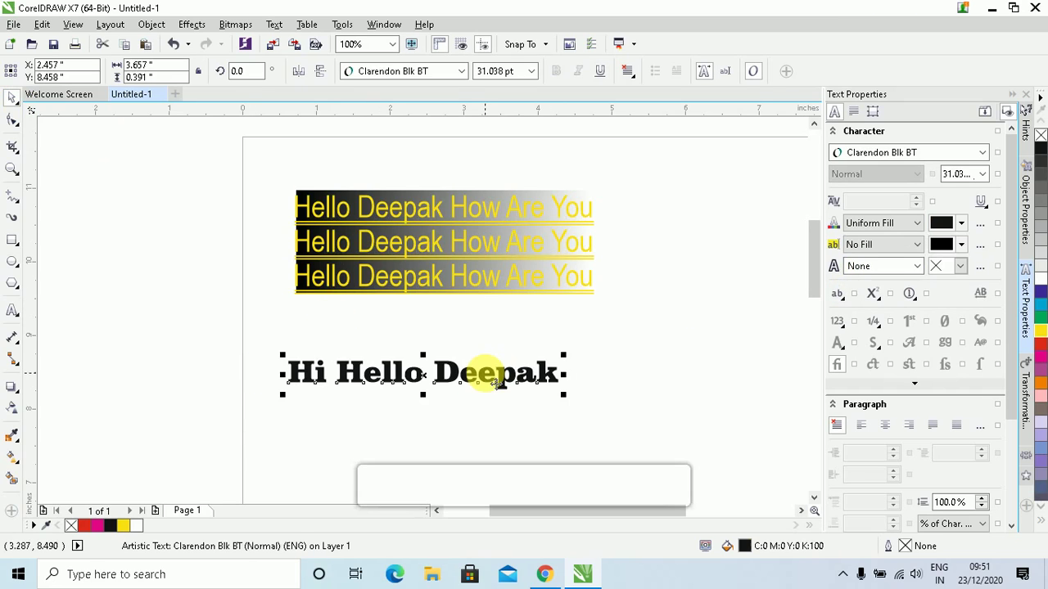
left_click(917, 267)
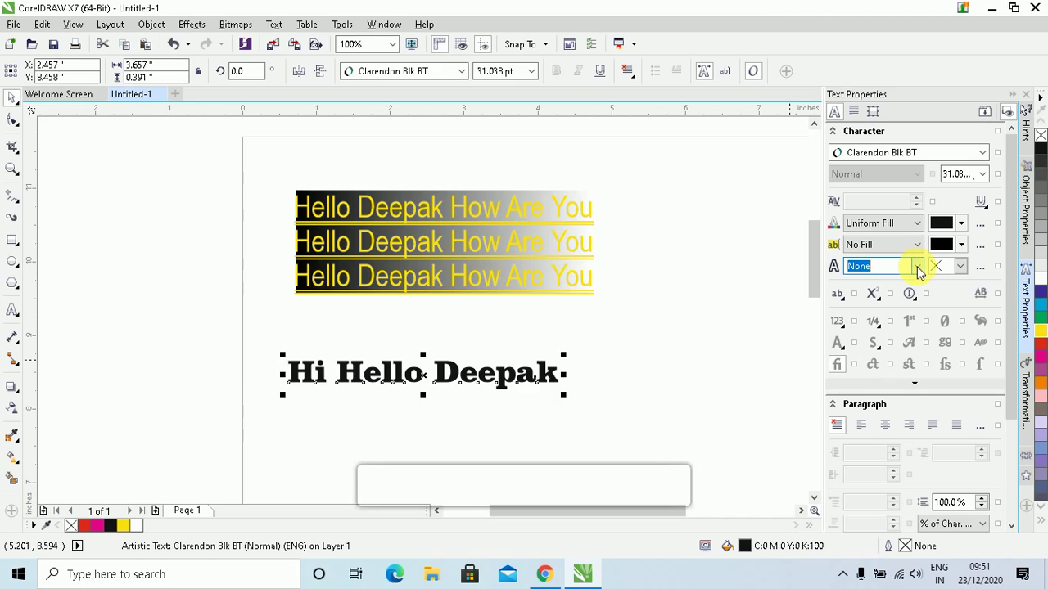
left_click(918, 269)
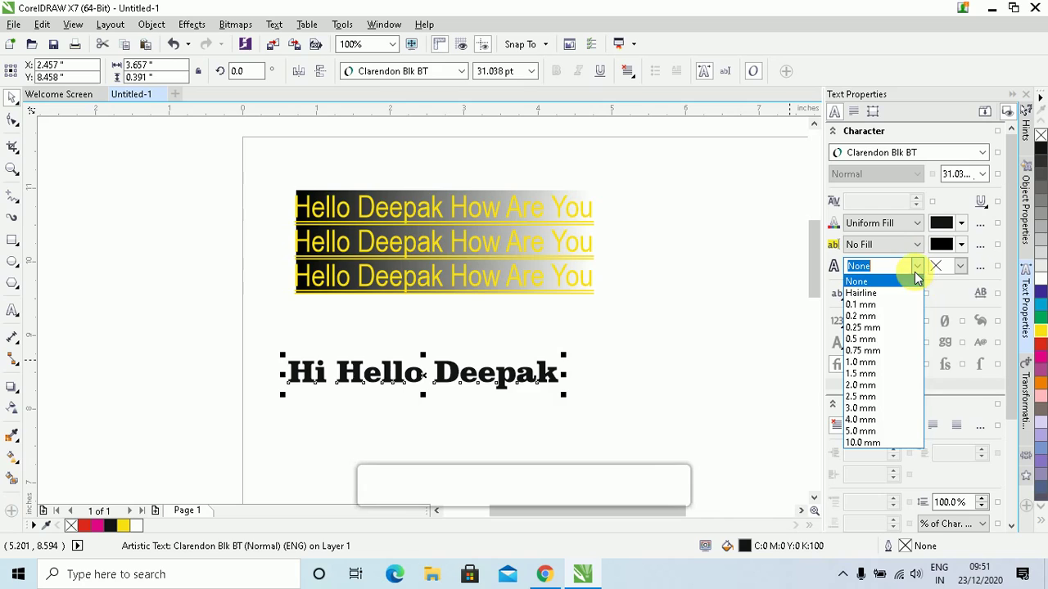
left_click(882, 329)
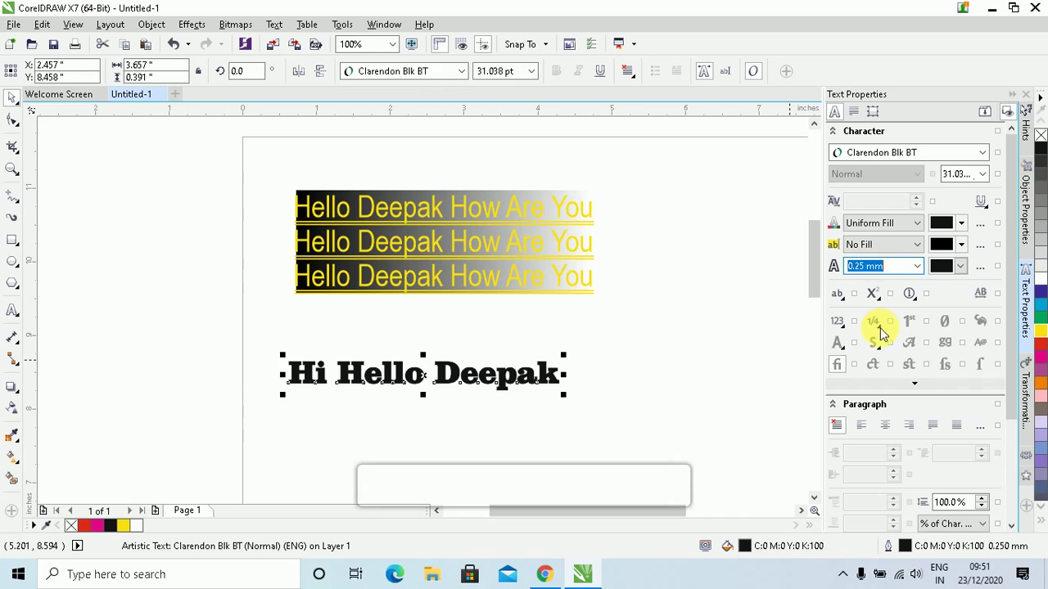
left_click(961, 269)
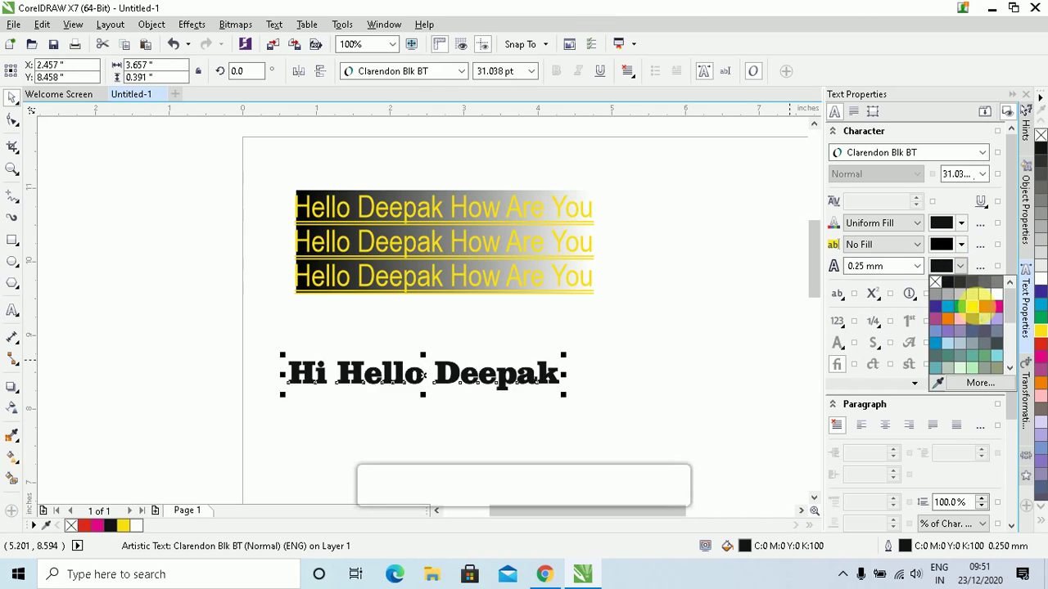
left_click(977, 307)
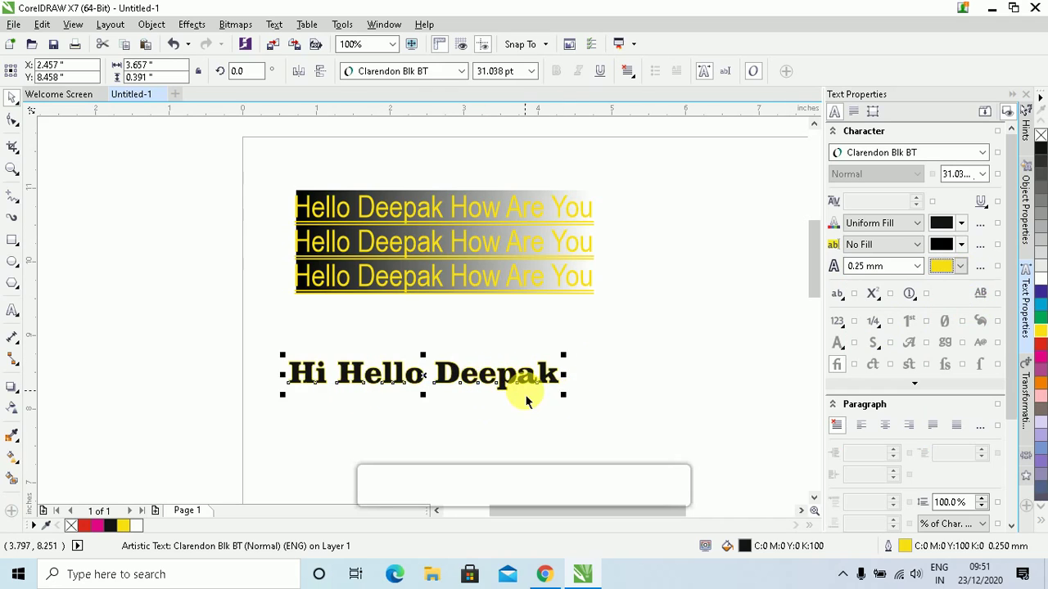
Thicken Hi Hello Deepak's yellow outline to 2.0 mm
left_click(914, 268)
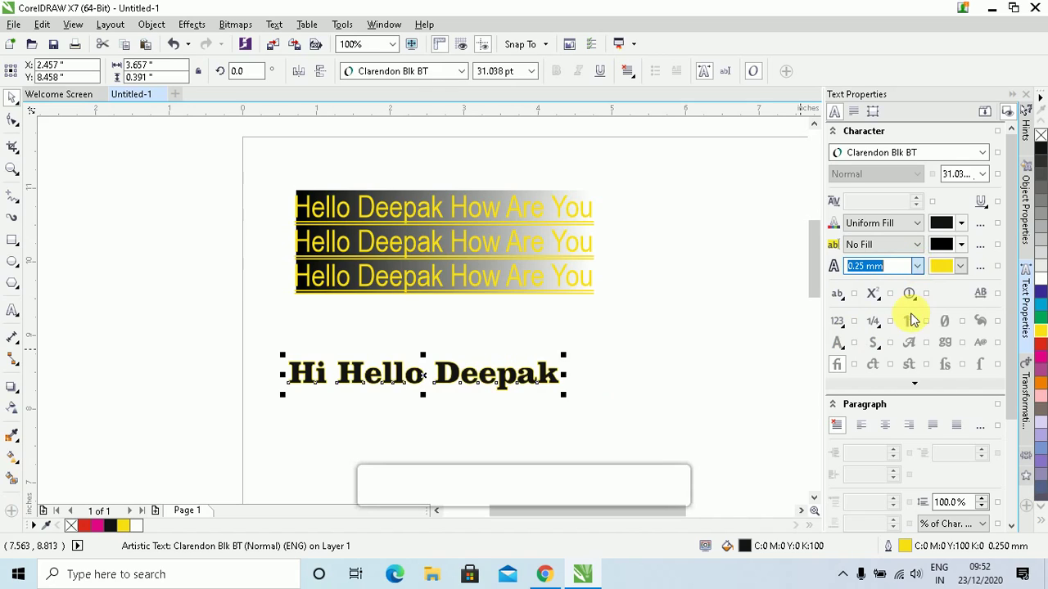
left_click(917, 267)
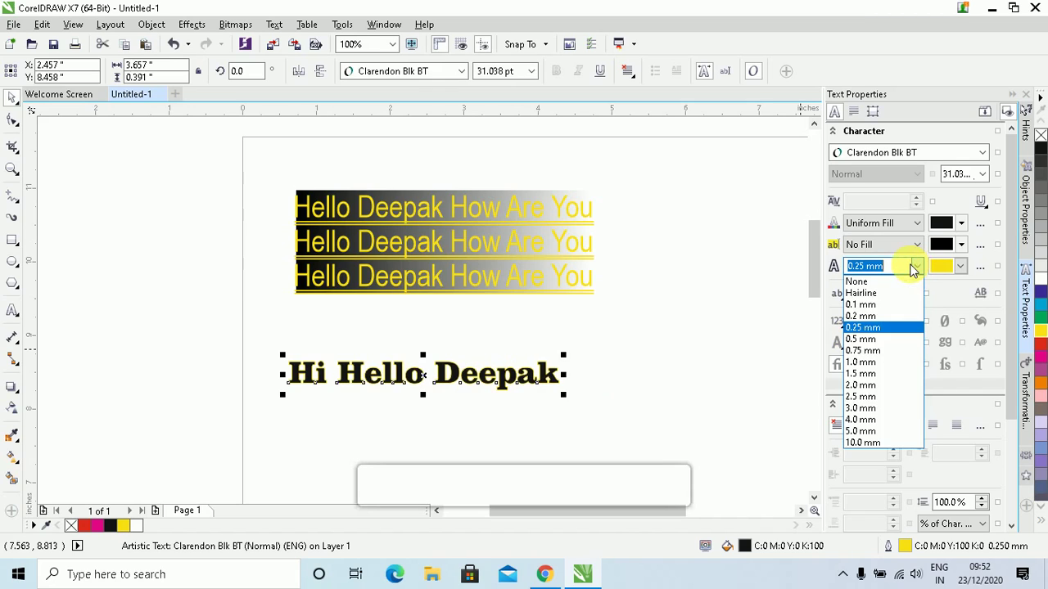
left_click(860, 385)
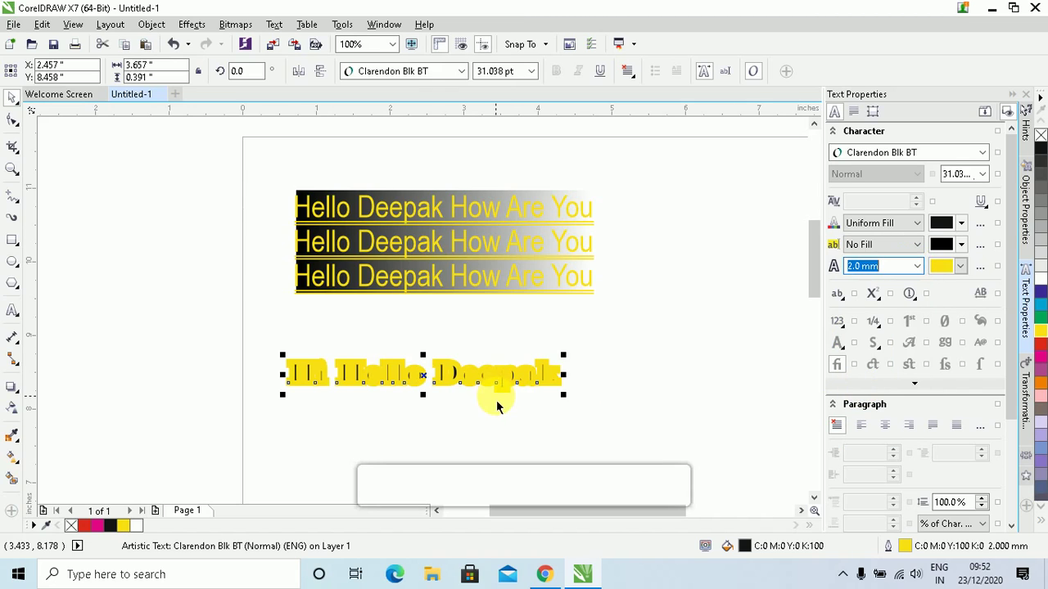
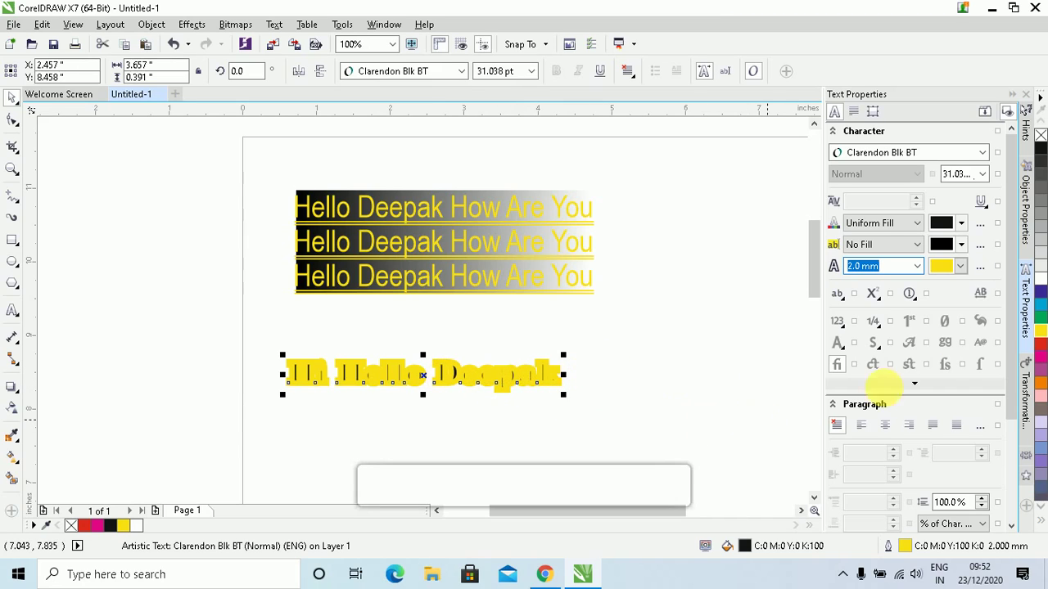
Place the yellow outline of the Hi Hello heading behind its black letter fill
left_click(982, 268)
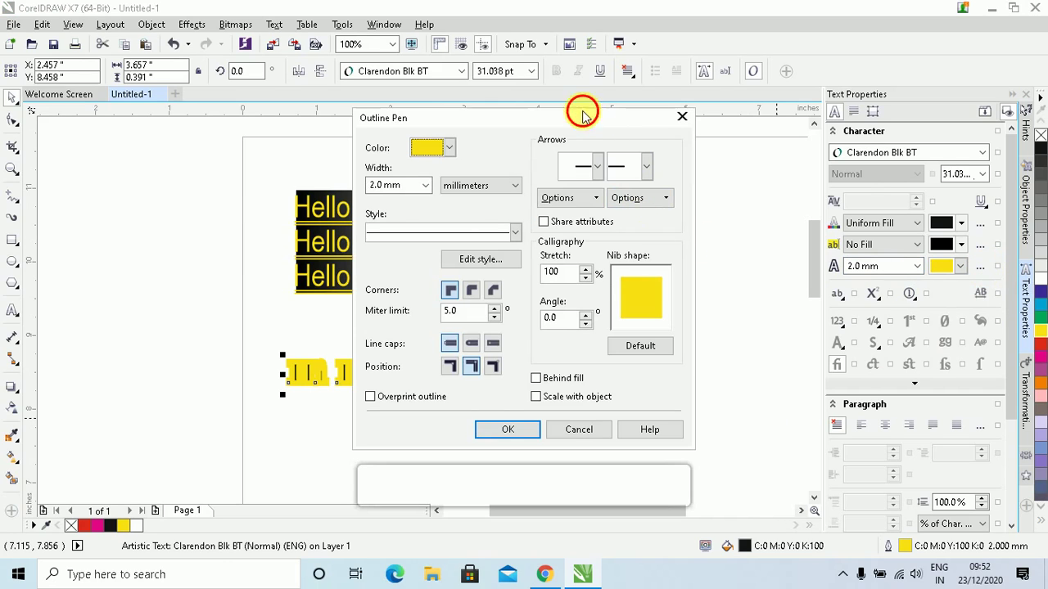
left_click_drag(583, 115, 759, 96)
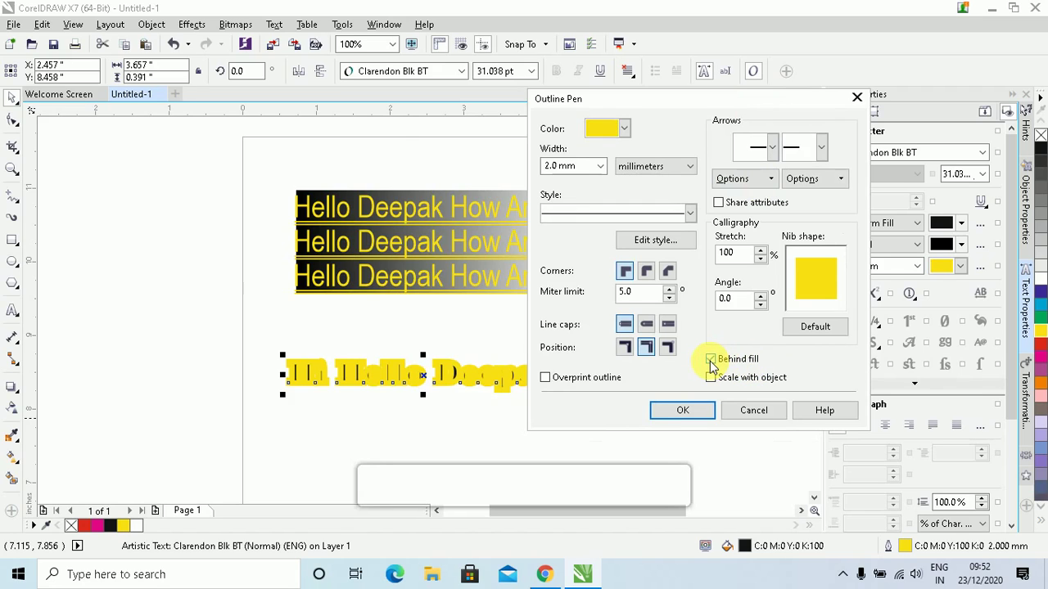
left_click(695, 415)
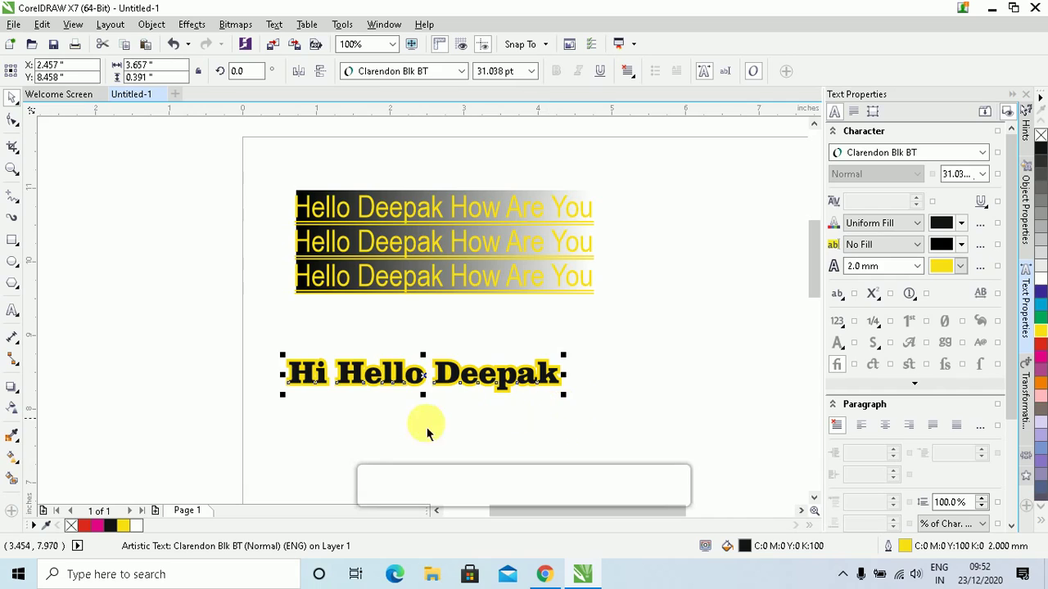
left_click(909, 267)
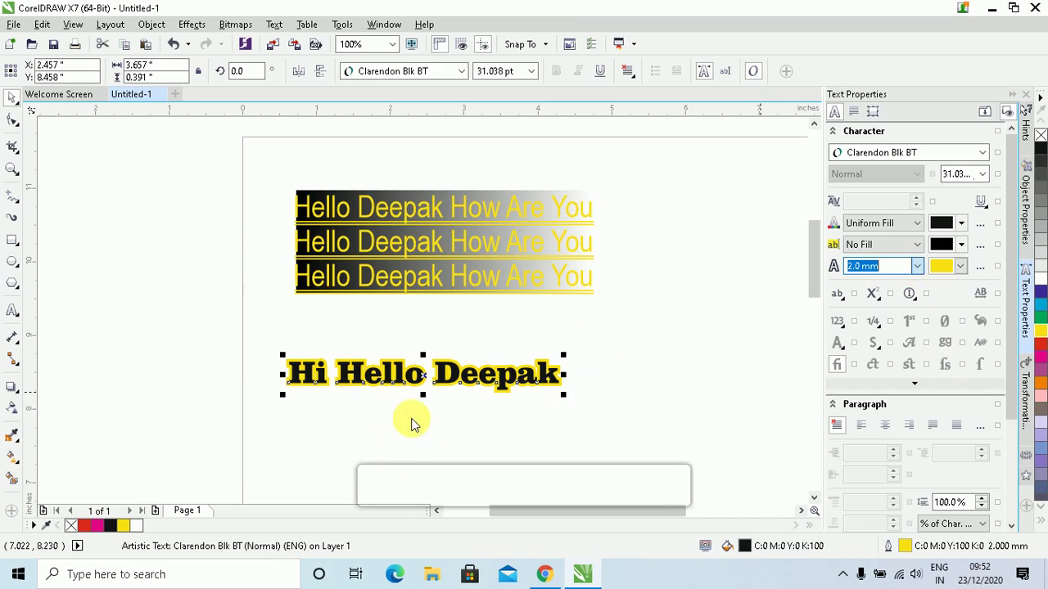
Widen the heading's yellow outline to 4.0 mm and zoom in on the heading
left_click(919, 268)
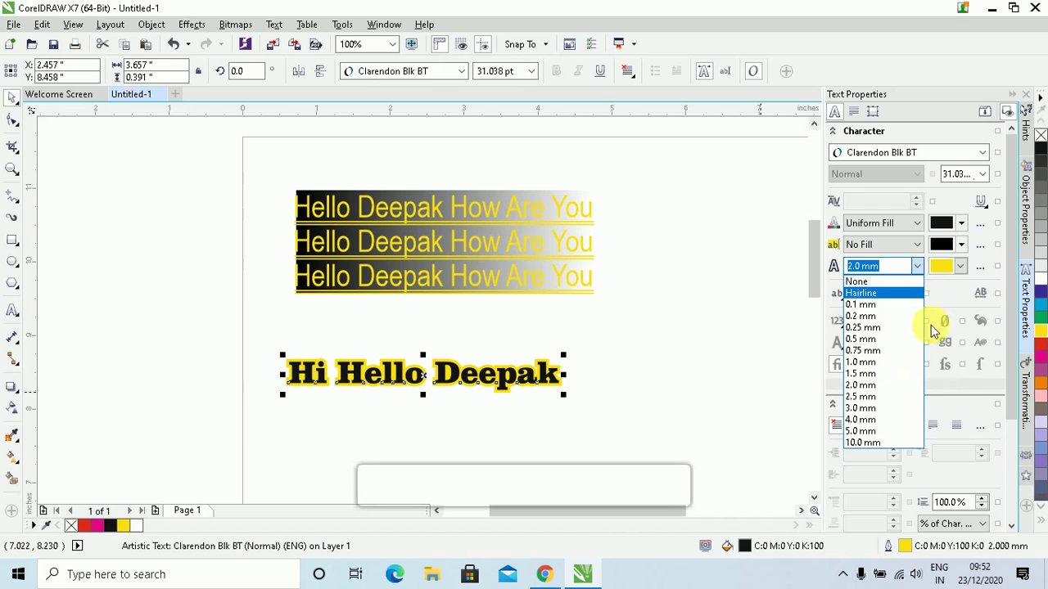
left_click(882, 420)
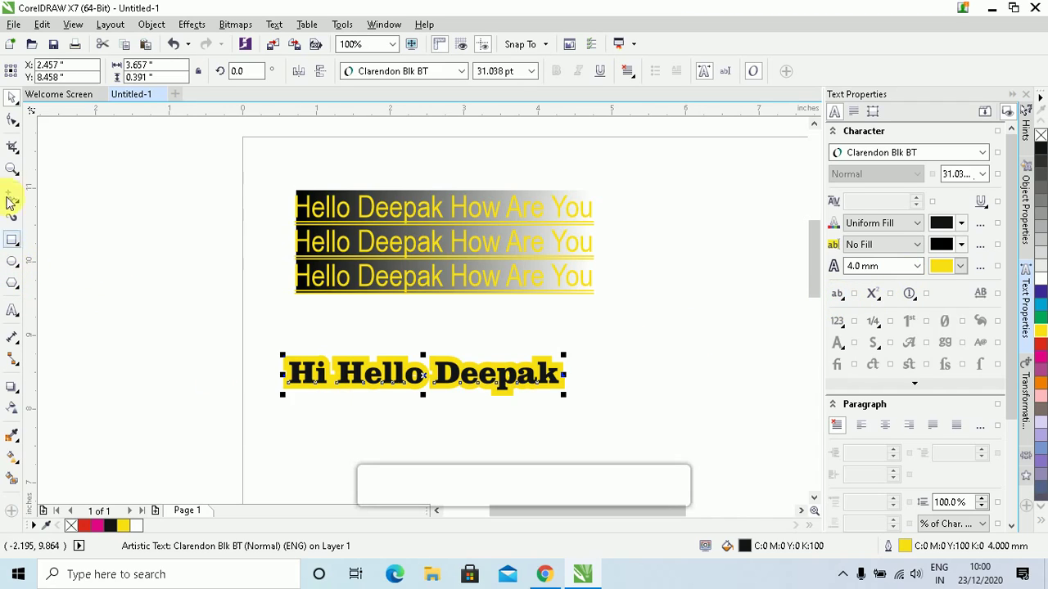
key("z")
left_click_drag(253, 339, 616, 428)
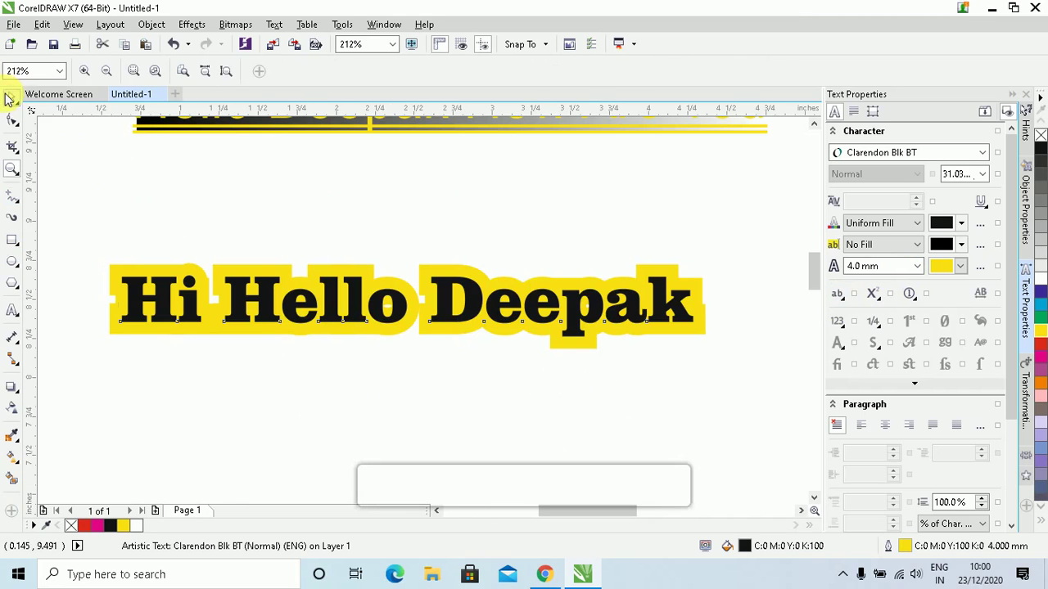
Try All Caps on the heading, then return it to normal capitalization
left_click(12, 97)
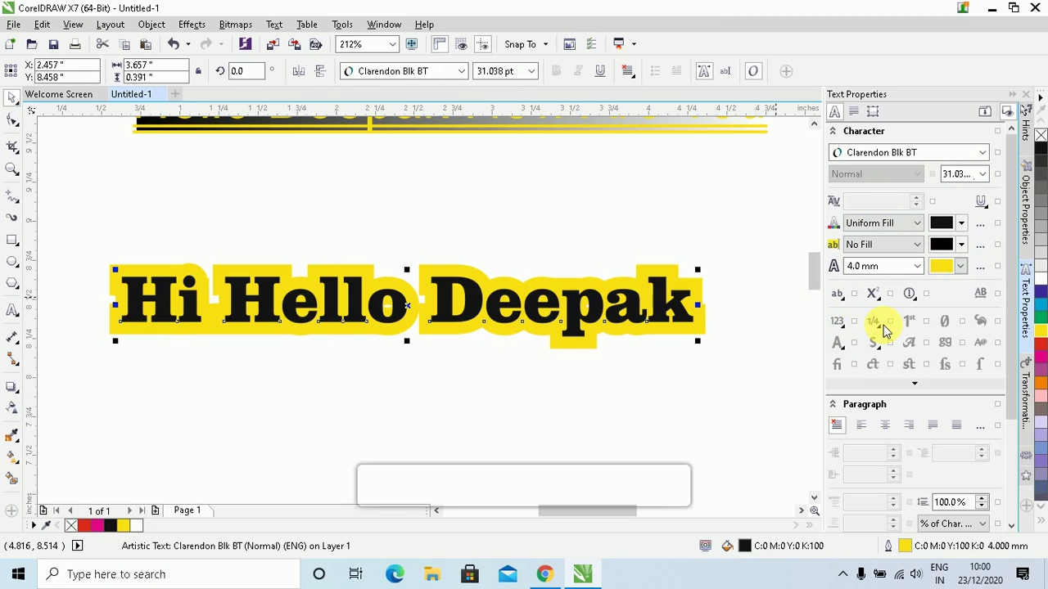
left_click(838, 295)
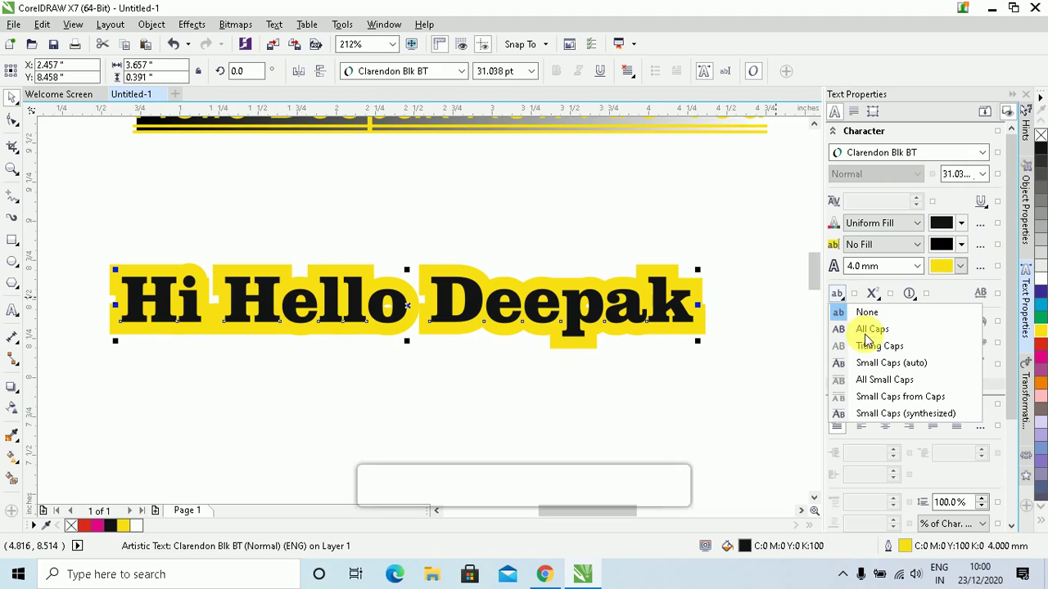
left_click(869, 330)
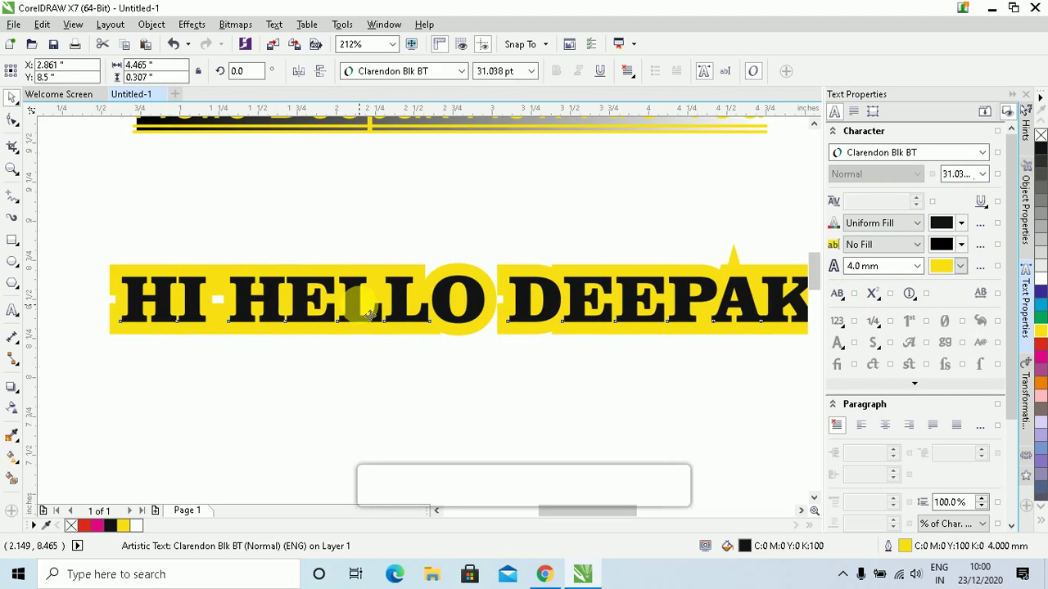
left_click(835, 295)
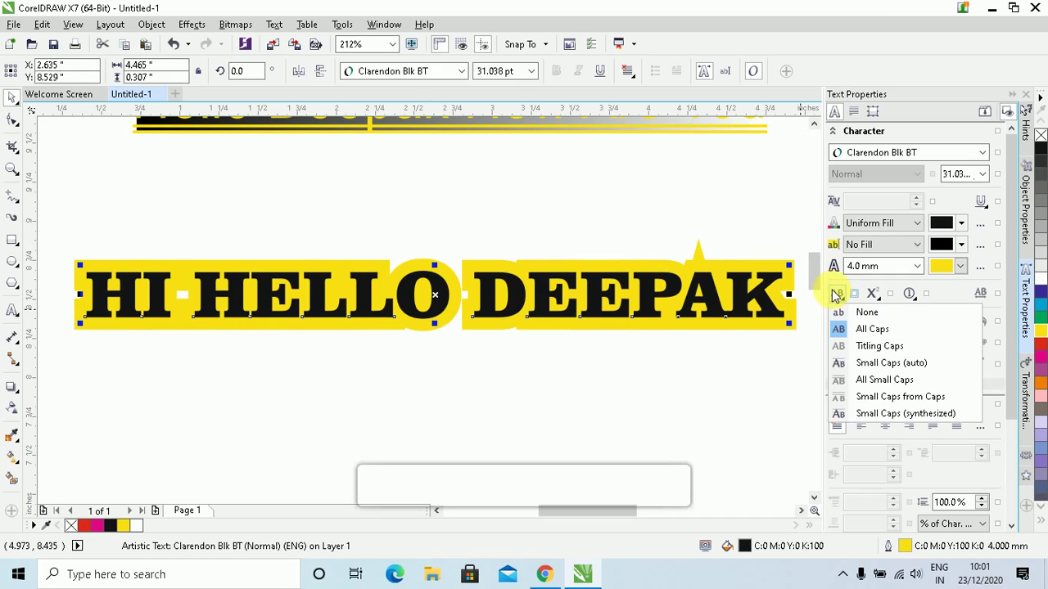
left_click(867, 352)
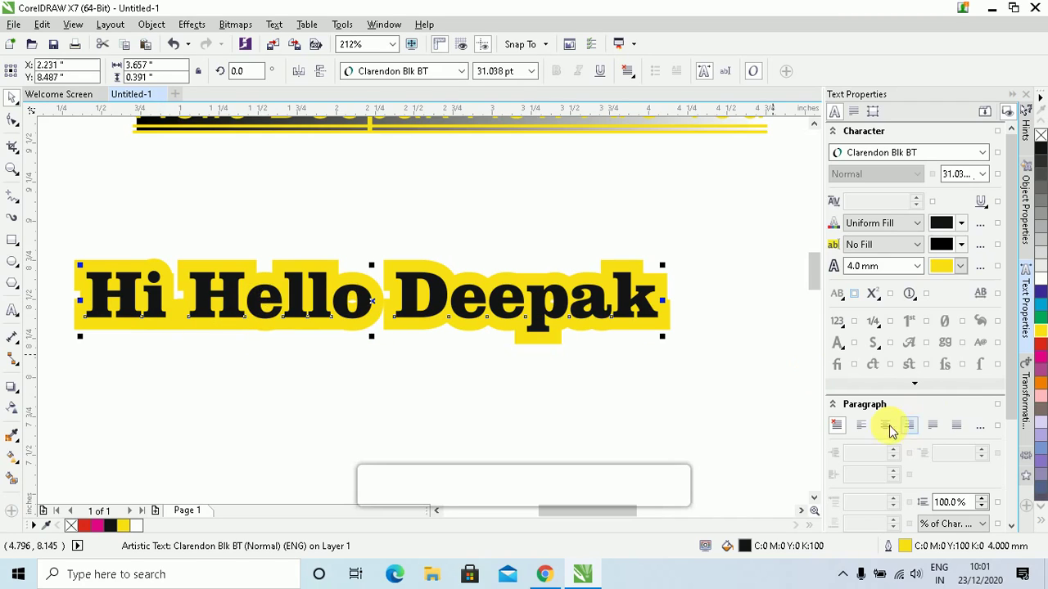
Try All Small Caps and None, finishing with Small Caps (synthesized)
left_click(841, 298)
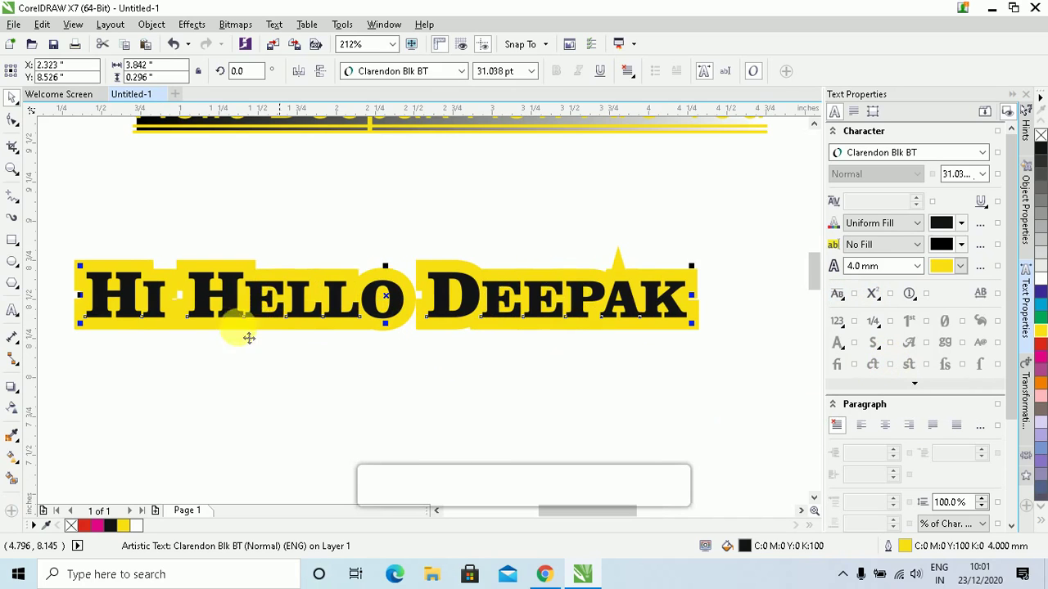
left_click(839, 295)
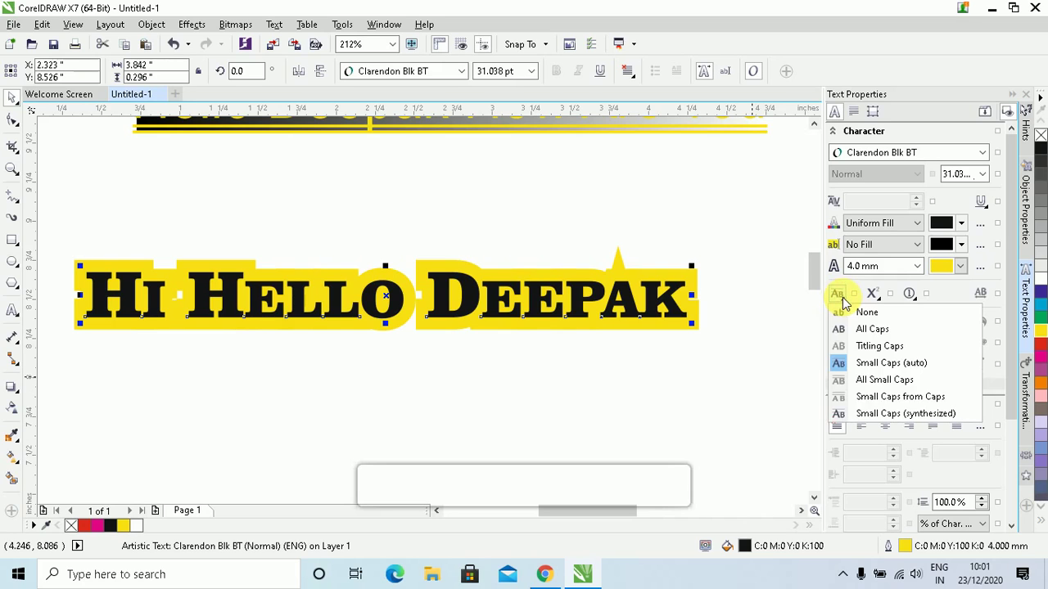
left_click(868, 382)
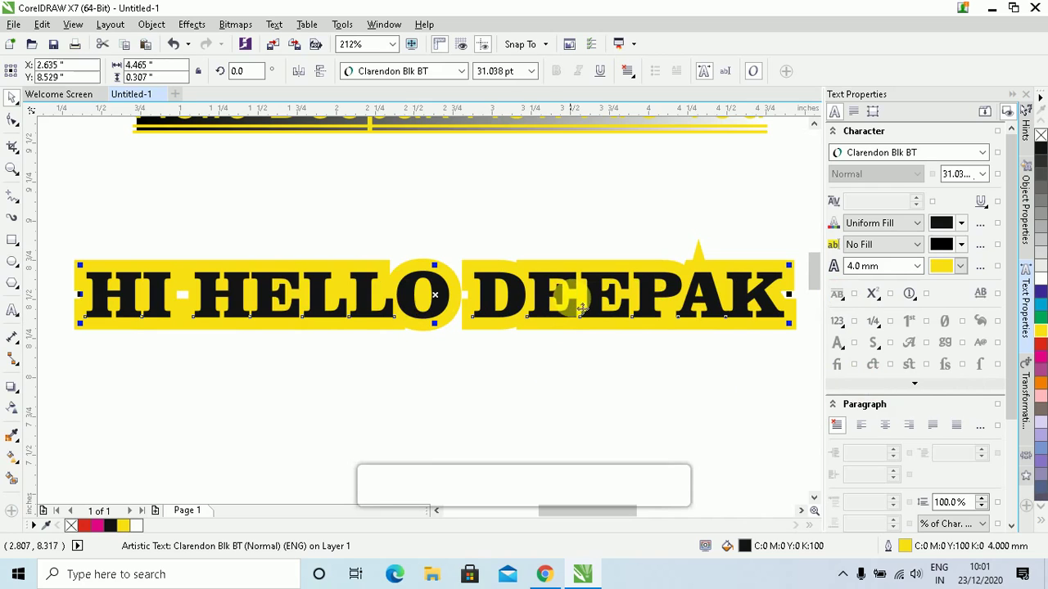
left_click(836, 297)
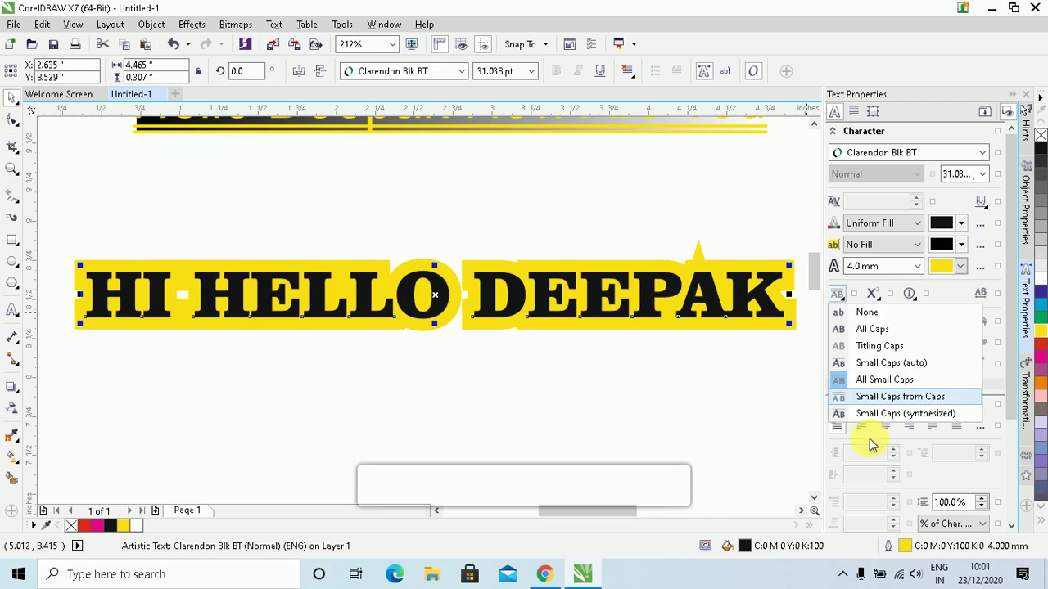
left_click(897, 403)
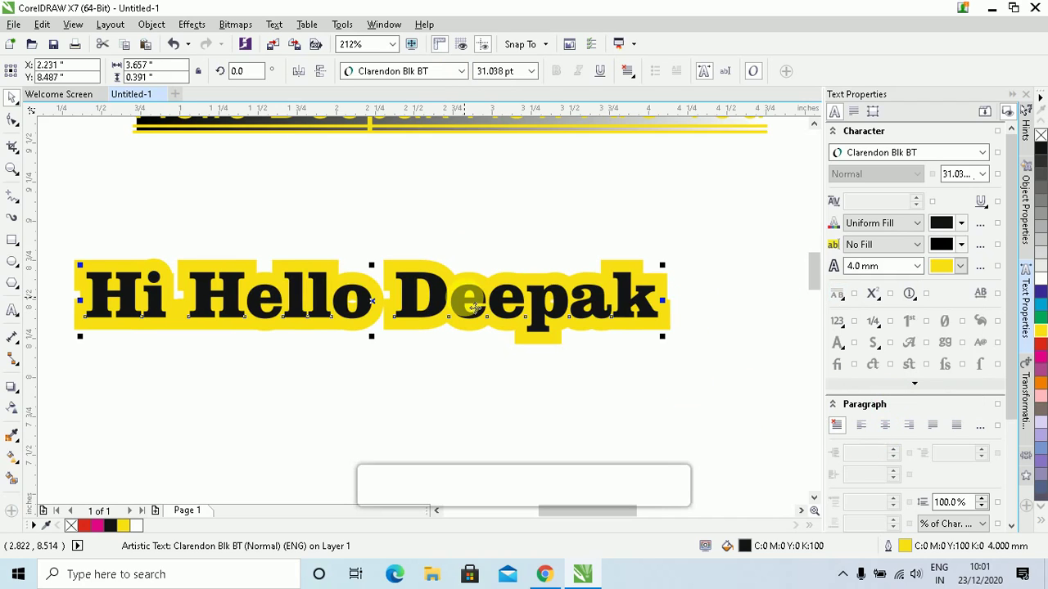
left_click(843, 298)
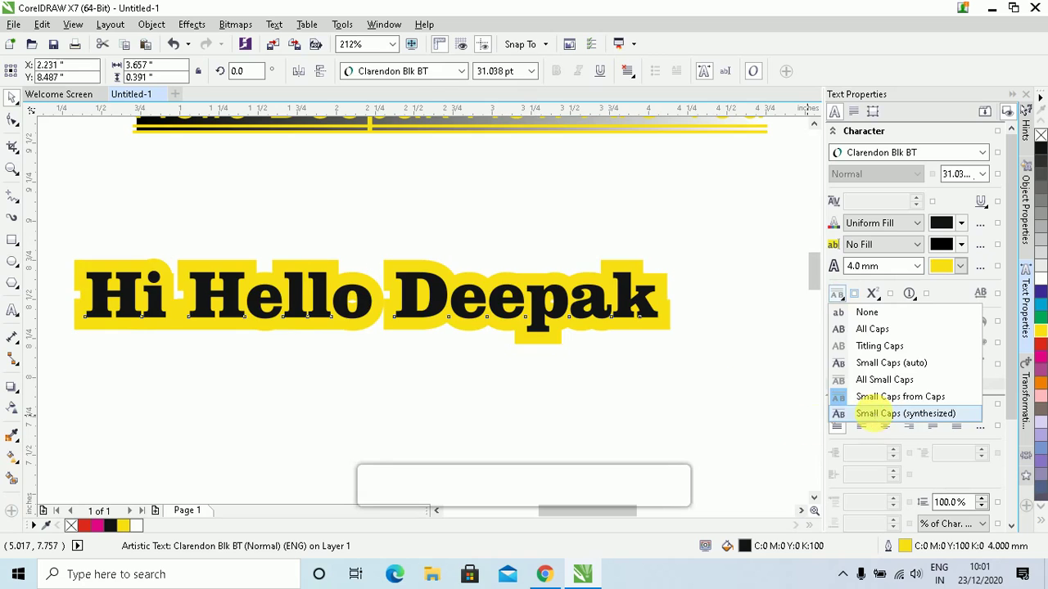
left_click(876, 414)
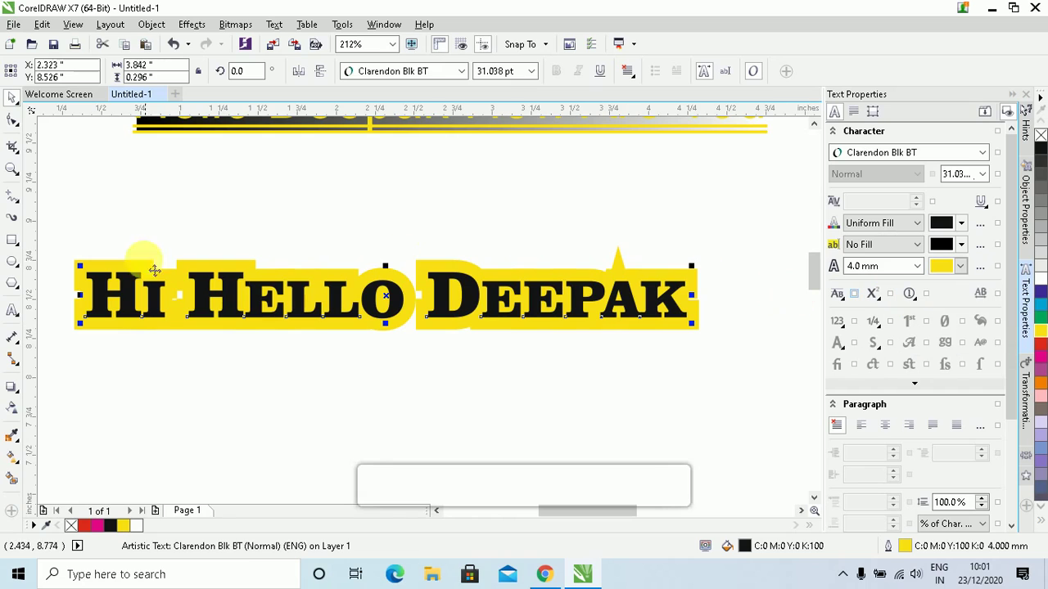
left_click(15, 125)
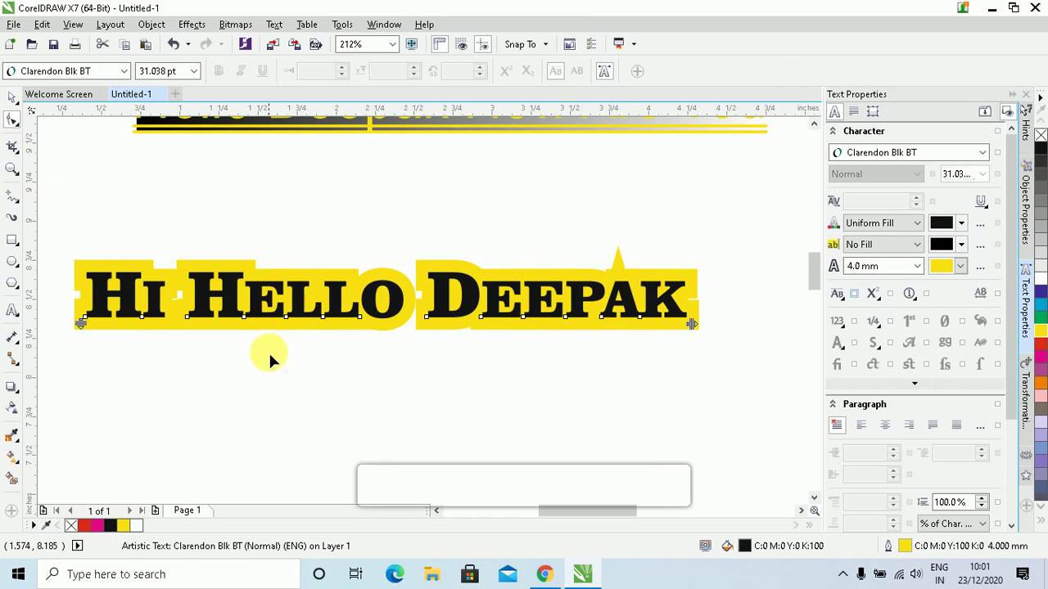
left_click(139, 321)
left_click(86, 320)
left_click(193, 329)
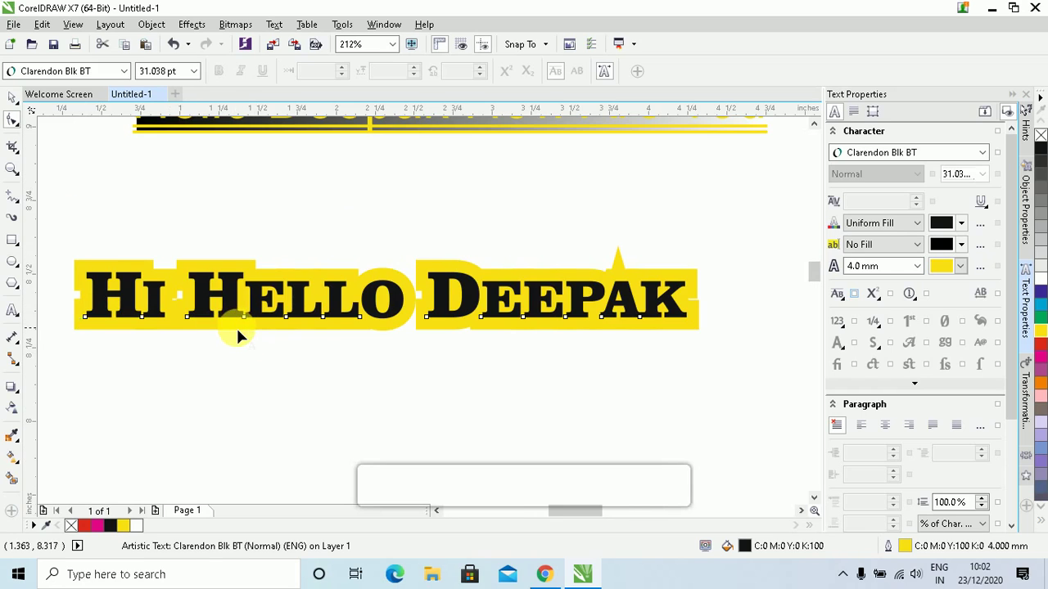
scroll(235, 326, "up", 2)
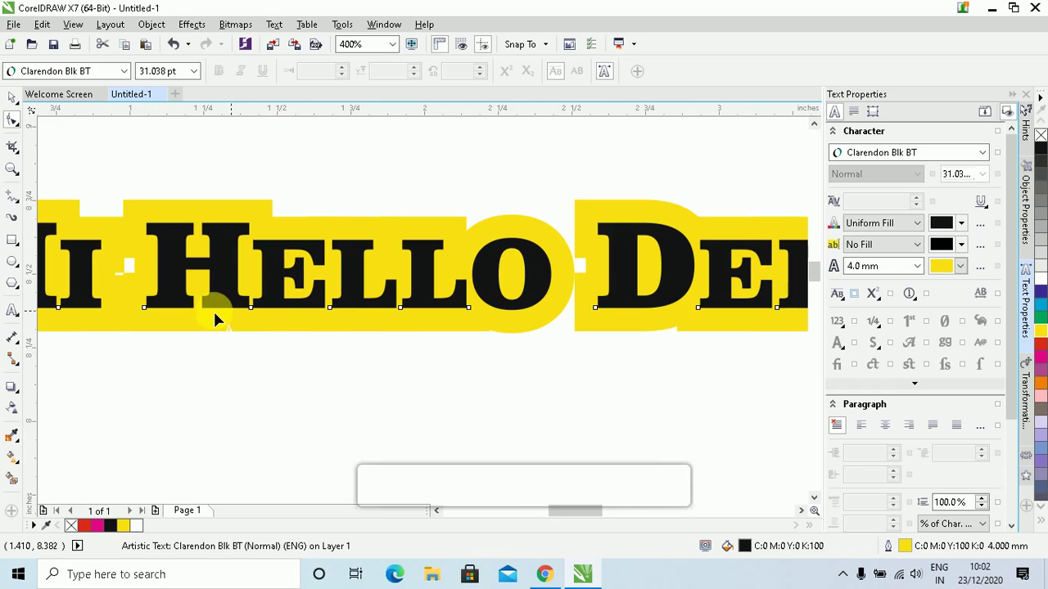
left_click(144, 306)
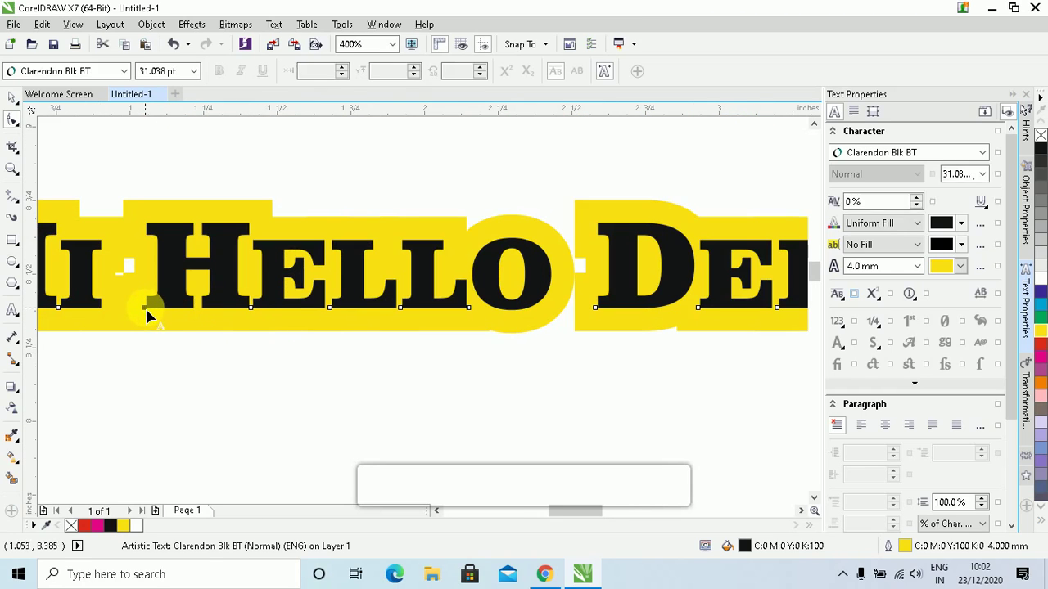
left_click(330, 307)
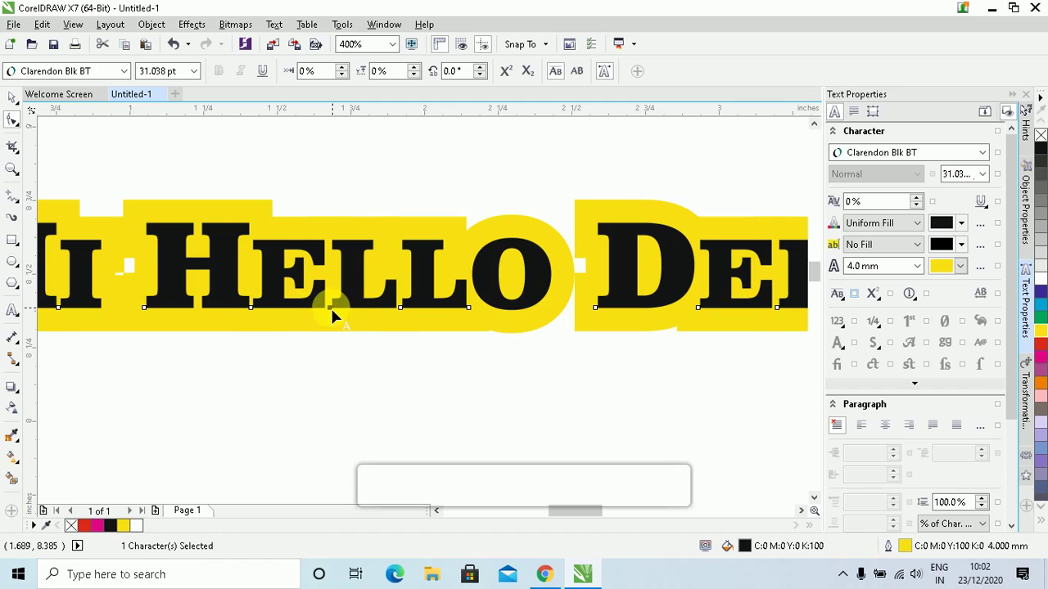
left_click_drag(332, 315, 342, 252)
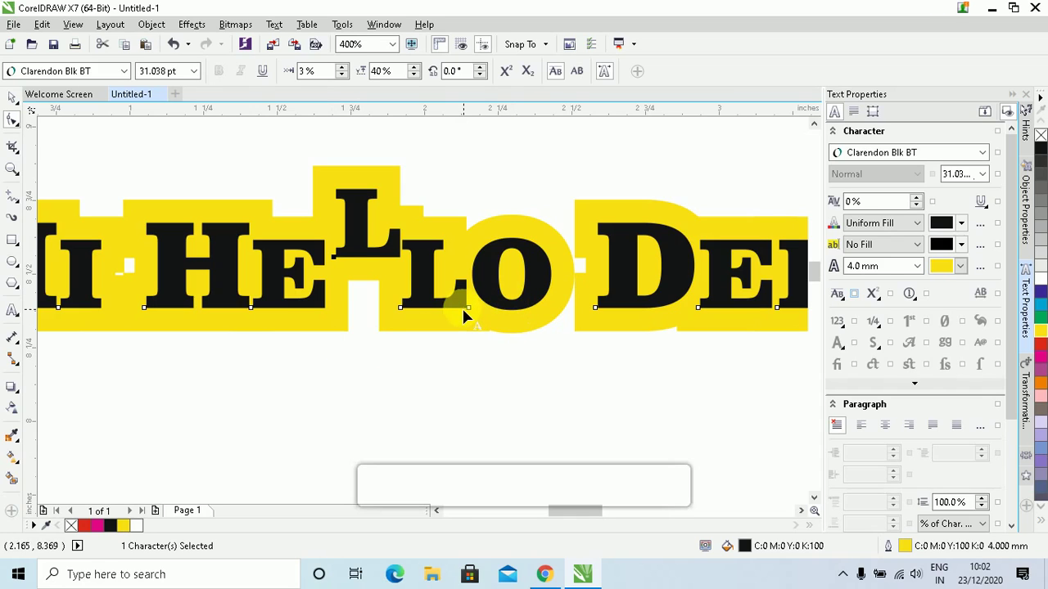
left_click_drag(470, 309, 481, 385)
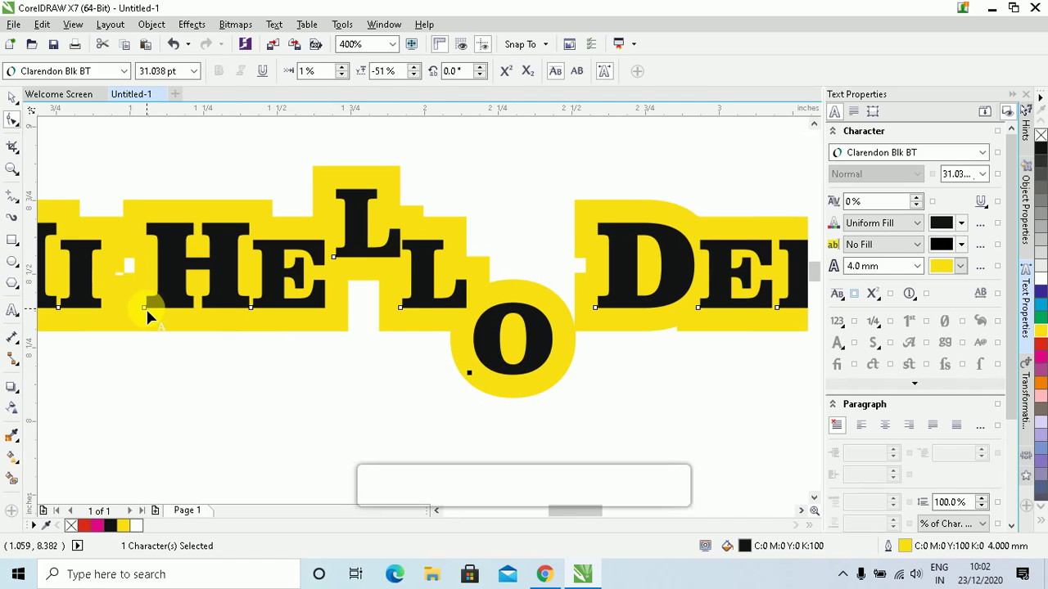
left_click_drag(144, 304, 129, 239)
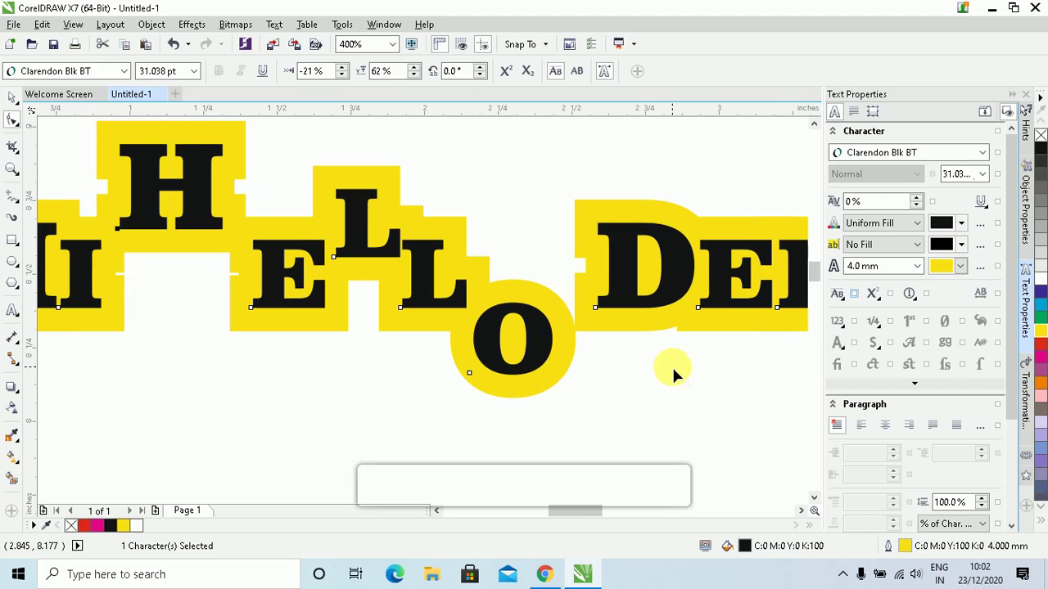
scroll(737, 385, "down", 1)
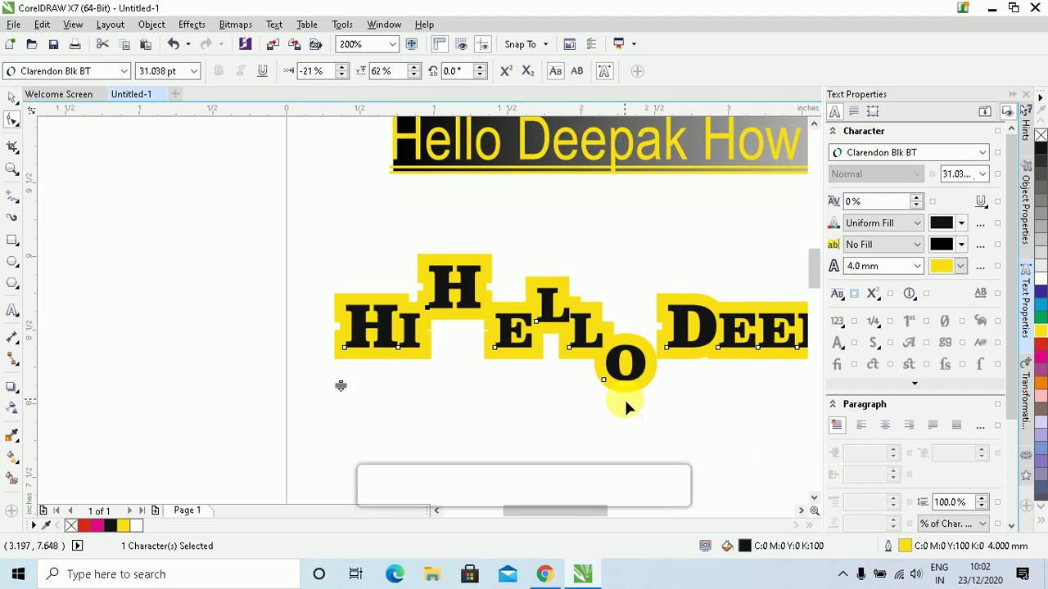
scroll(626, 392, "up", 1)
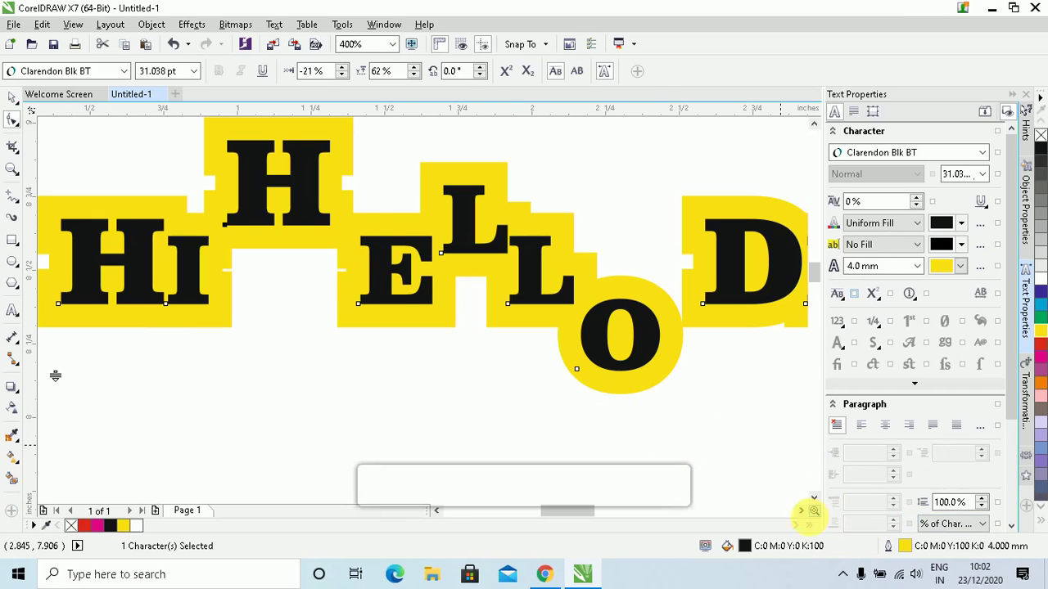
key("ctrl+z")
key("ctrl+z")
key("ctrl+z")
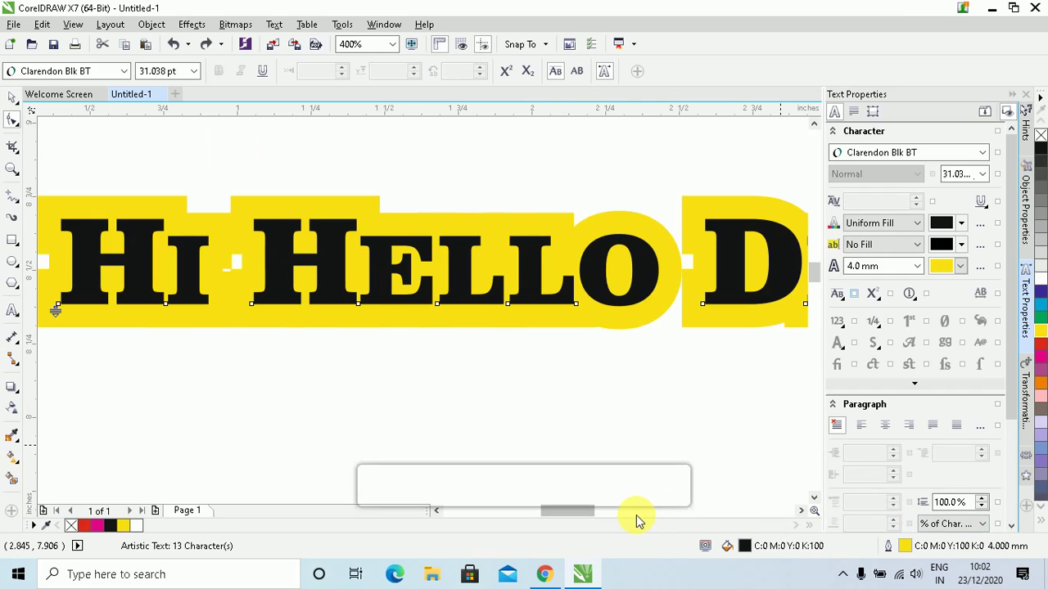
Drag the second L of HELLO down below the heading's baseline
left_click(268, 371)
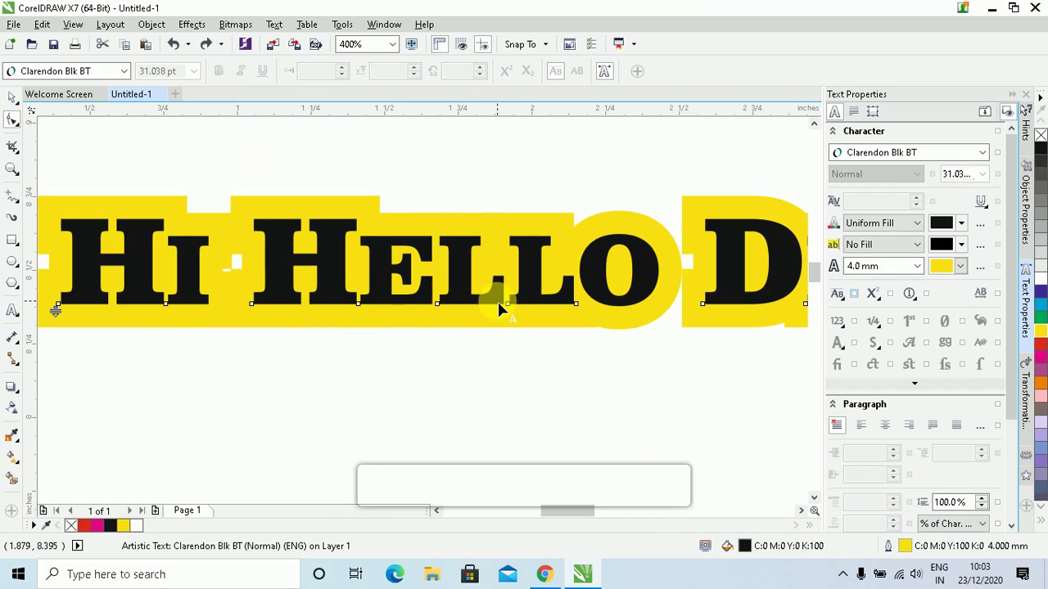
left_click_drag(509, 304, 523, 393)
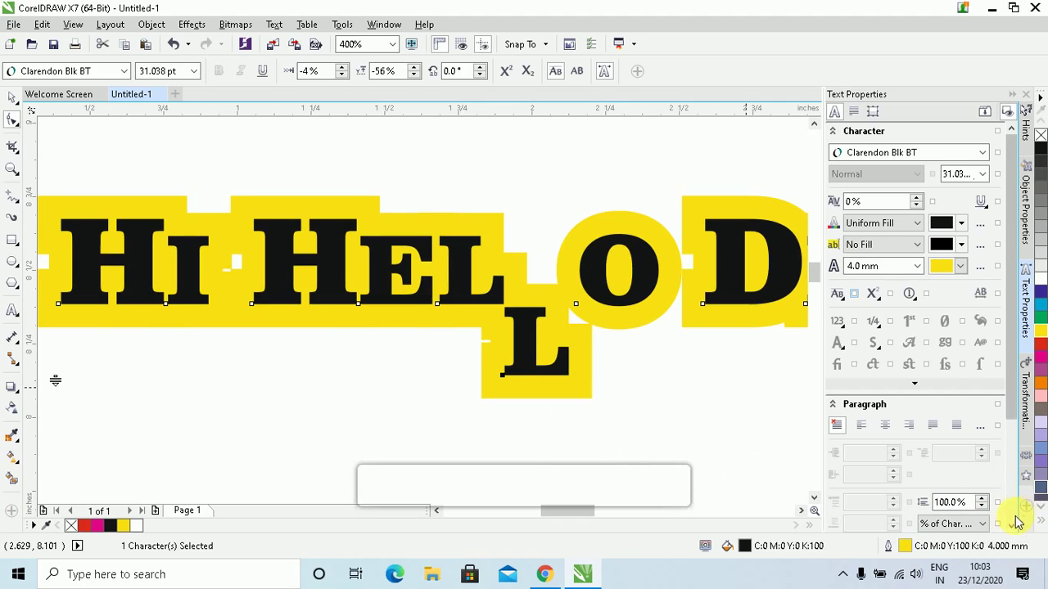
left_click(1016, 524)
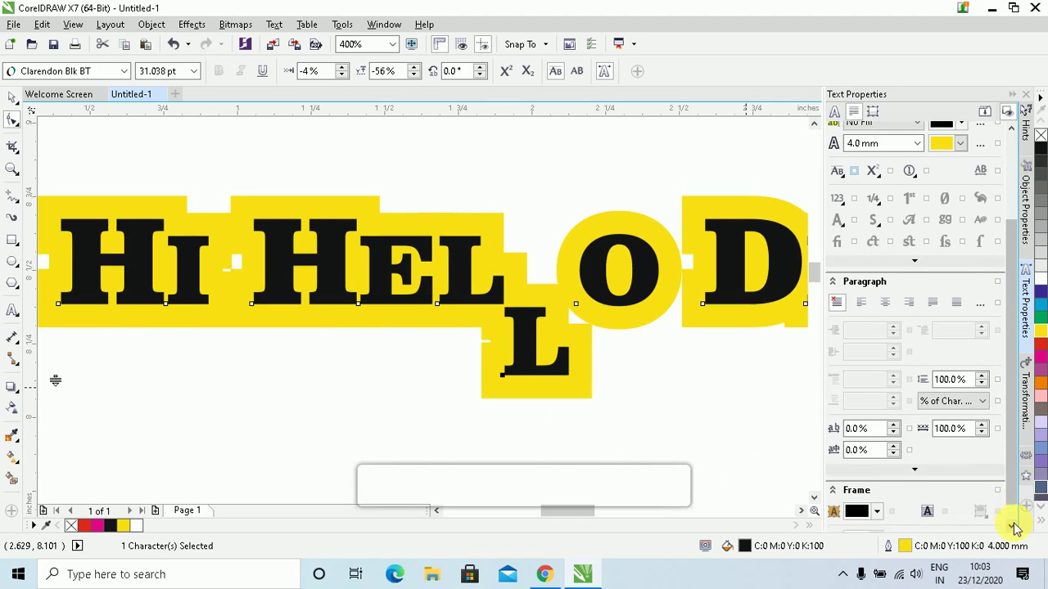
left_click(1015, 528)
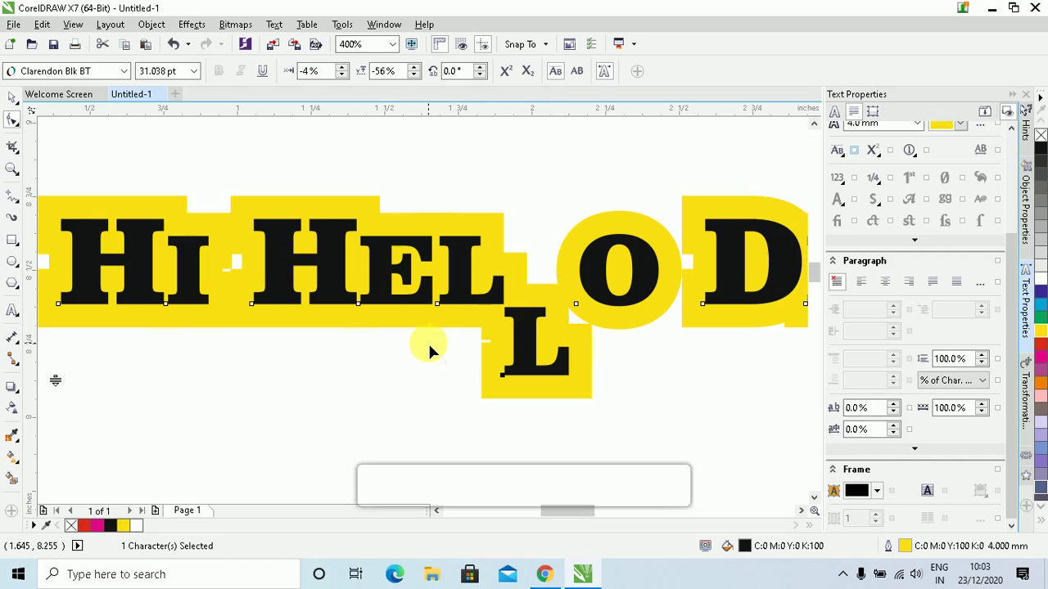
left_click(816, 499)
scroll(662, 387, "down", 2)
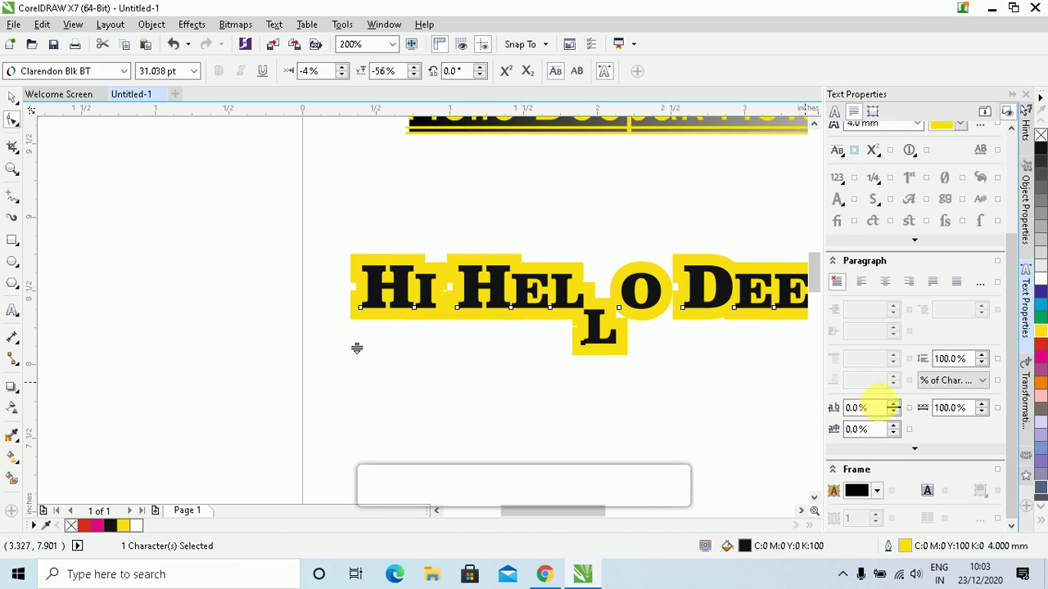
Raise the heading's character spacing five steps with the spinner
left_click(892, 403)
left_click(892, 403)
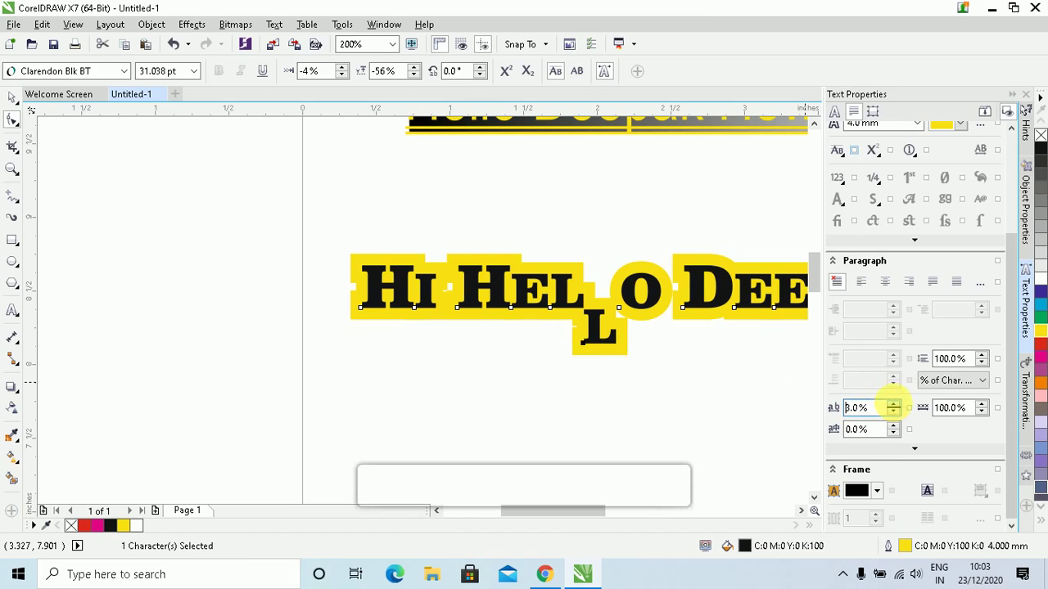
left_click(892, 403)
left_click(893, 404)
left_click(892, 403)
left_click(892, 404)
left_click(892, 403)
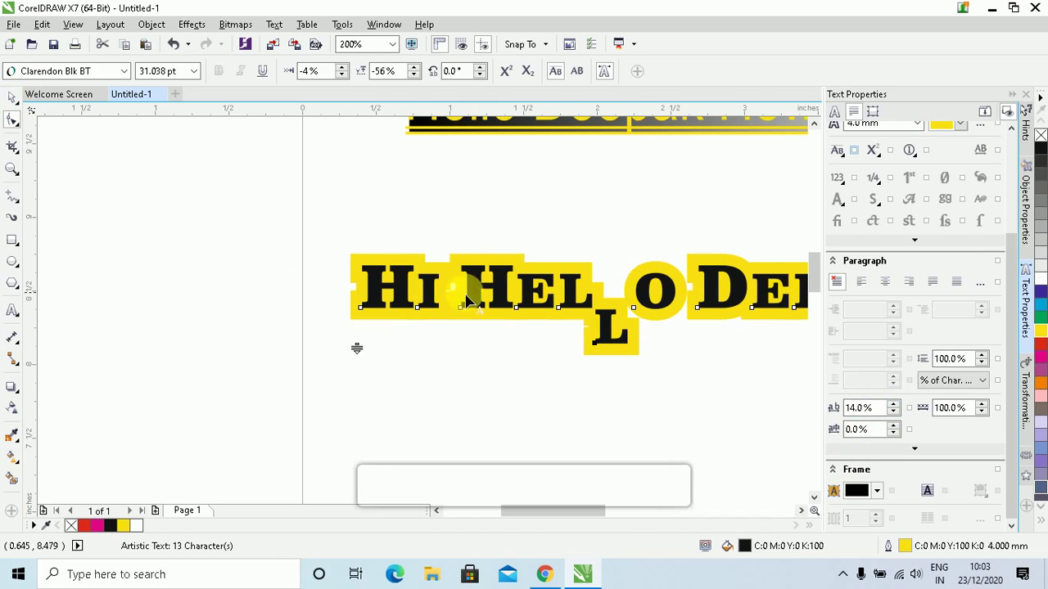
left_click(803, 512)
left_click(804, 513)
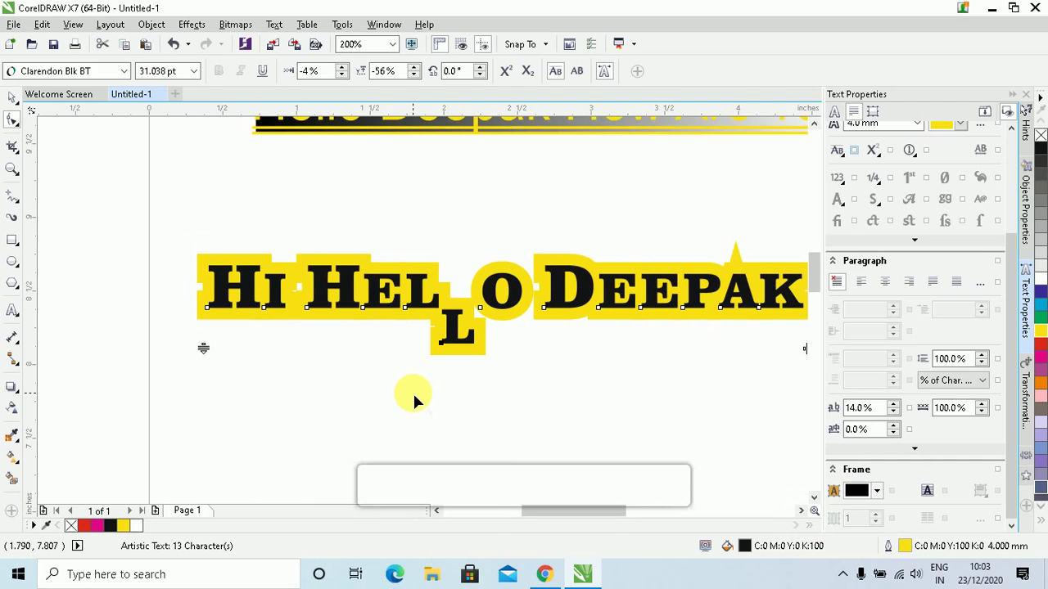
Undo back to the original all-caps line and move the heading left
key("ctrl+z")
key("ctrl+z")
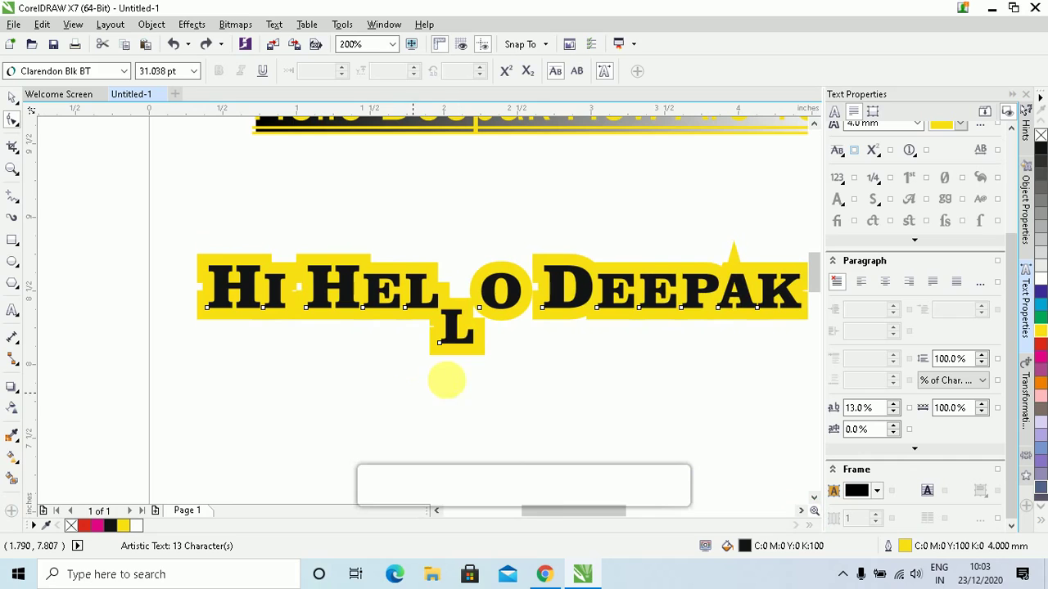
key("ctrl+z")
key("ctrl+z")
key("ctrl+z")
key("ctrl+z")
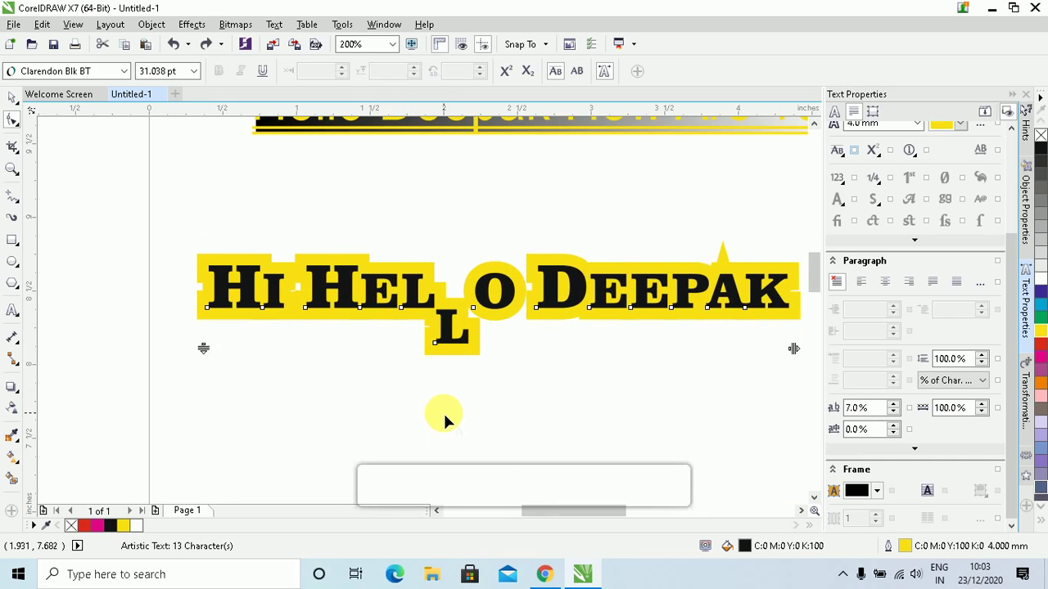
key("ctrl+z")
key("ctrl+z")
key("ctrl+z")
key("ctrl+z")
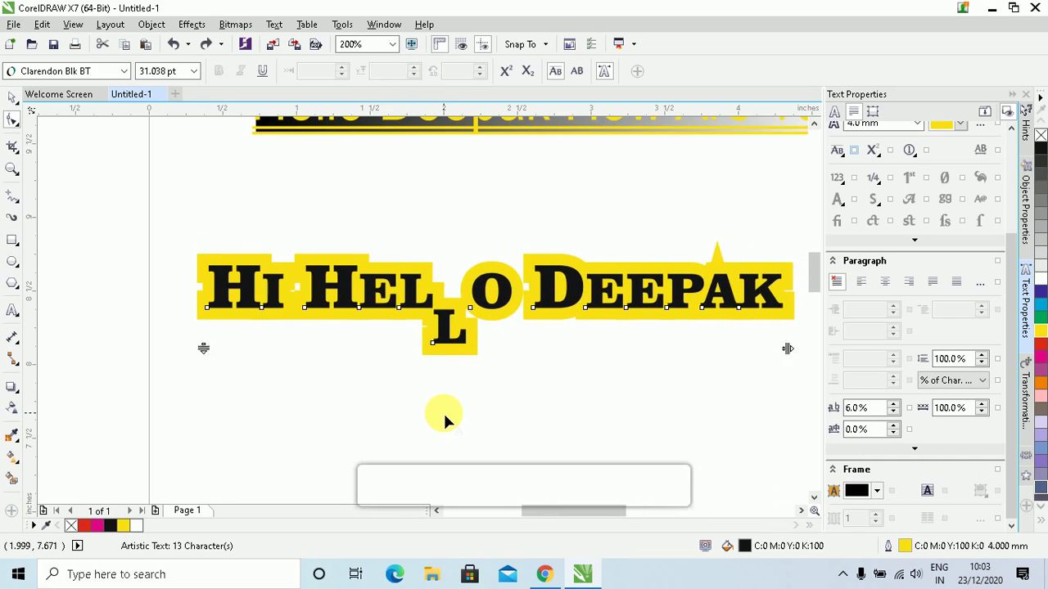
key("ctrl+z")
key("ctrl+z")
key("ctrl+z")
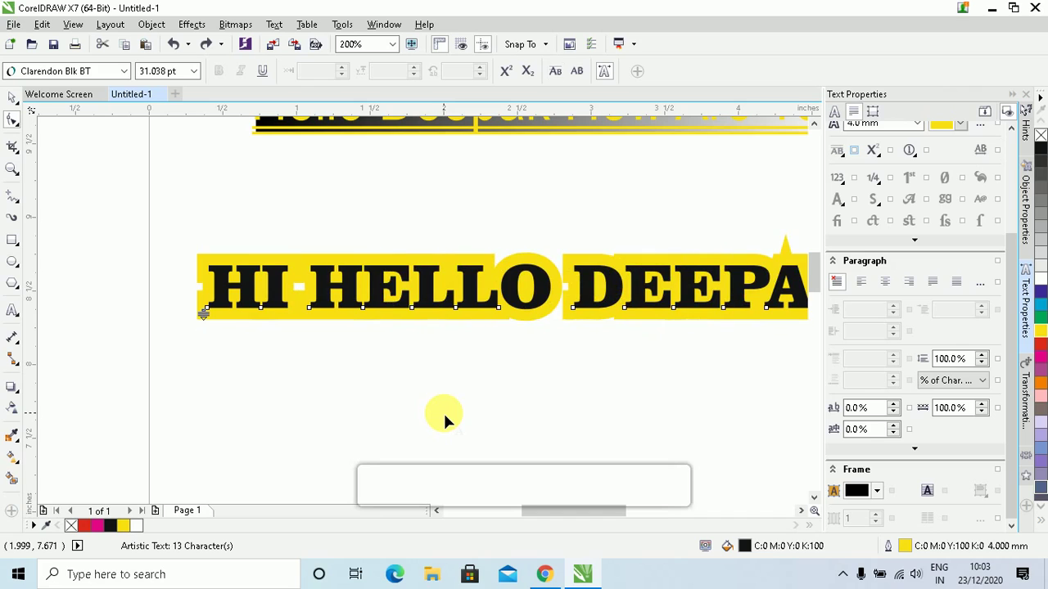
left_click(12, 98)
left_click_drag(385, 300, 354, 318)
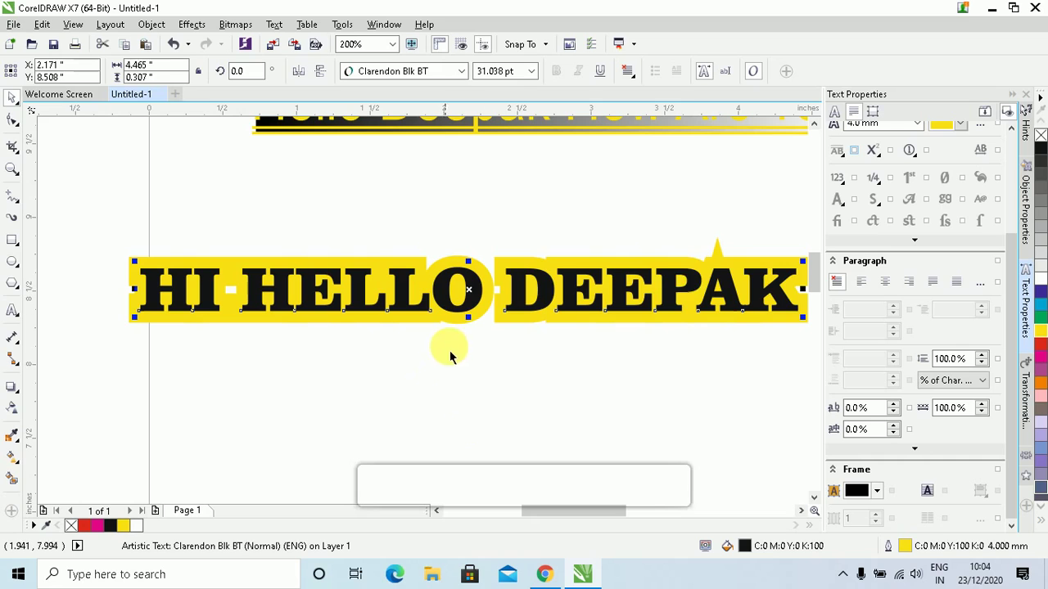
Move the gradient Hello … How Are You lines left and set their line spacing to 90%
left_click(813, 124)
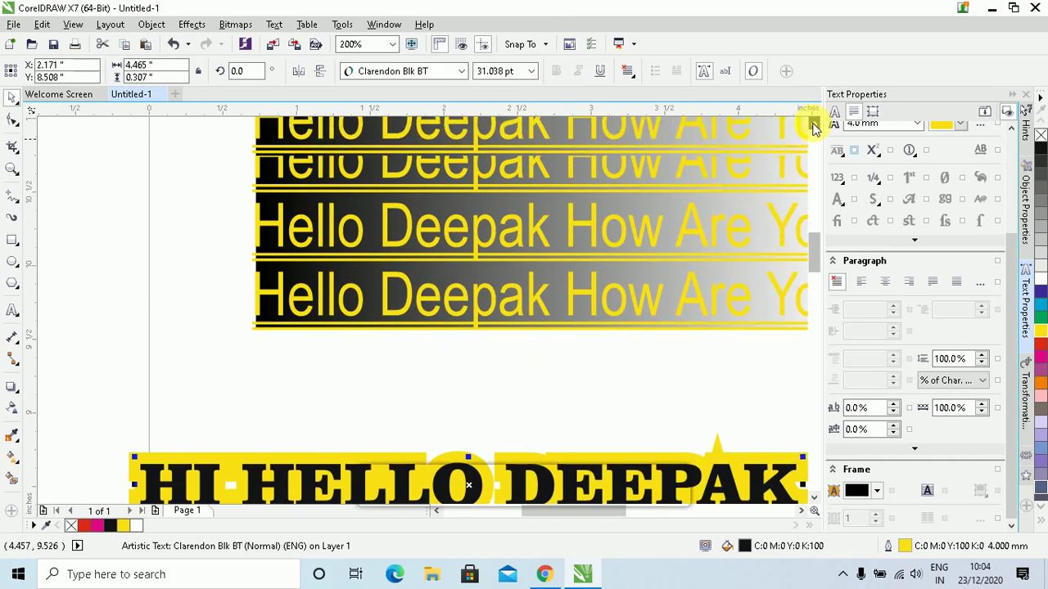
left_click_drag(620, 214, 487, 227)
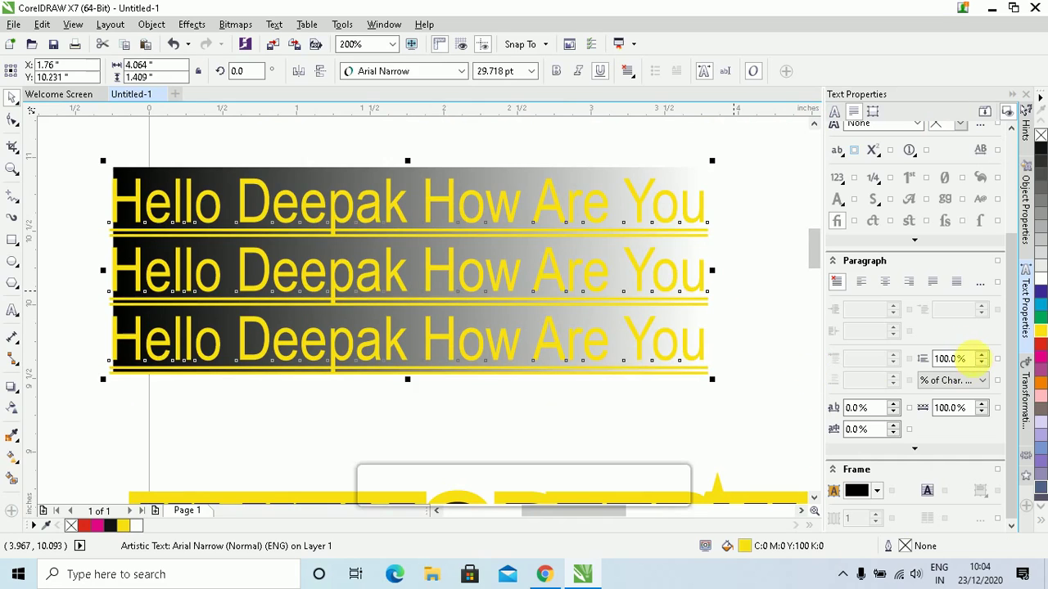
left_click(982, 354)
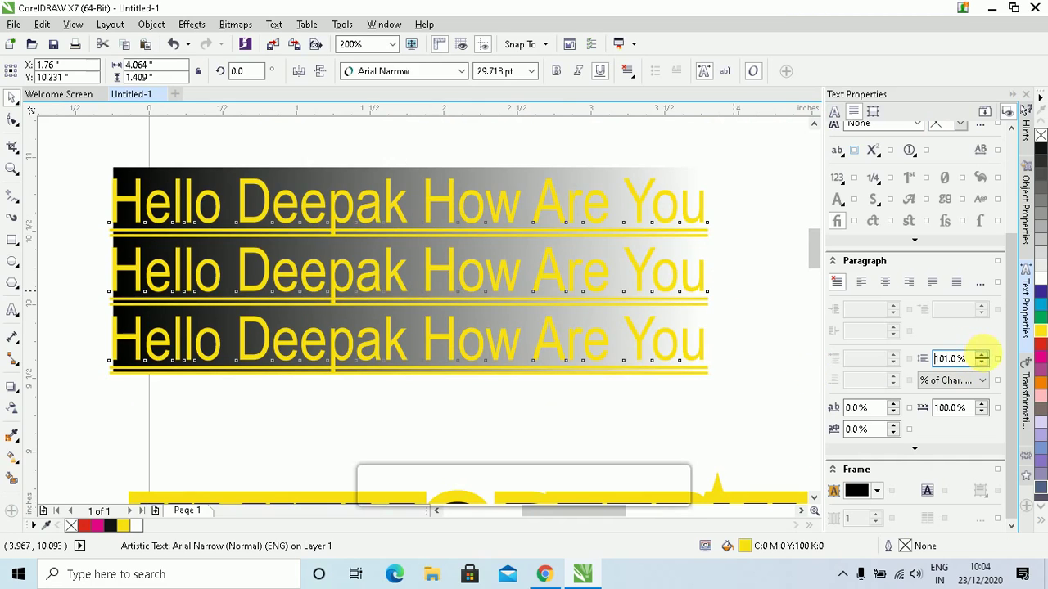
left_click(982, 357)
left_click(981, 355)
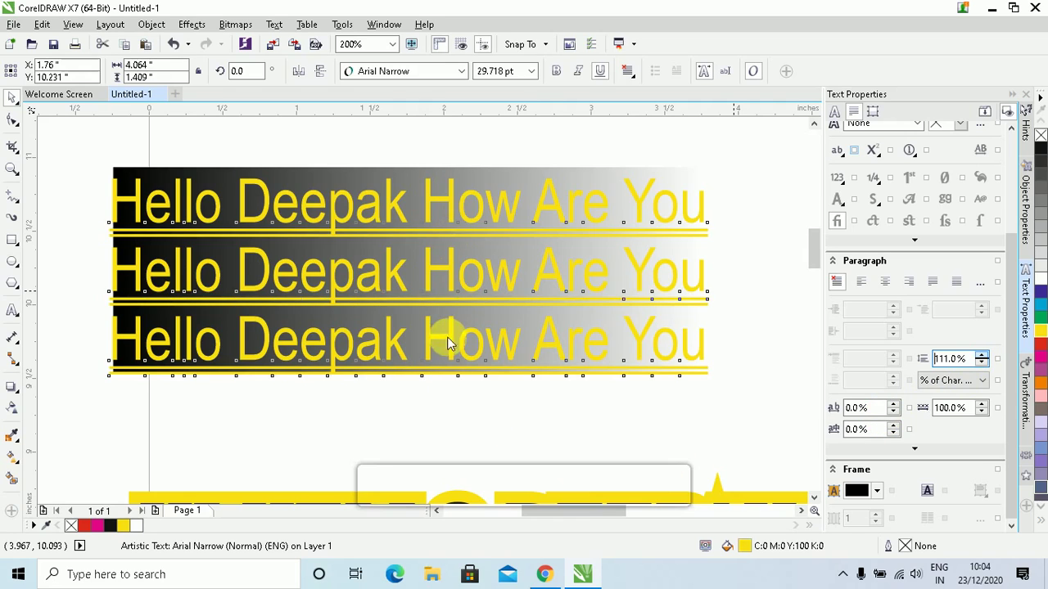
key("Up")
key("Up")
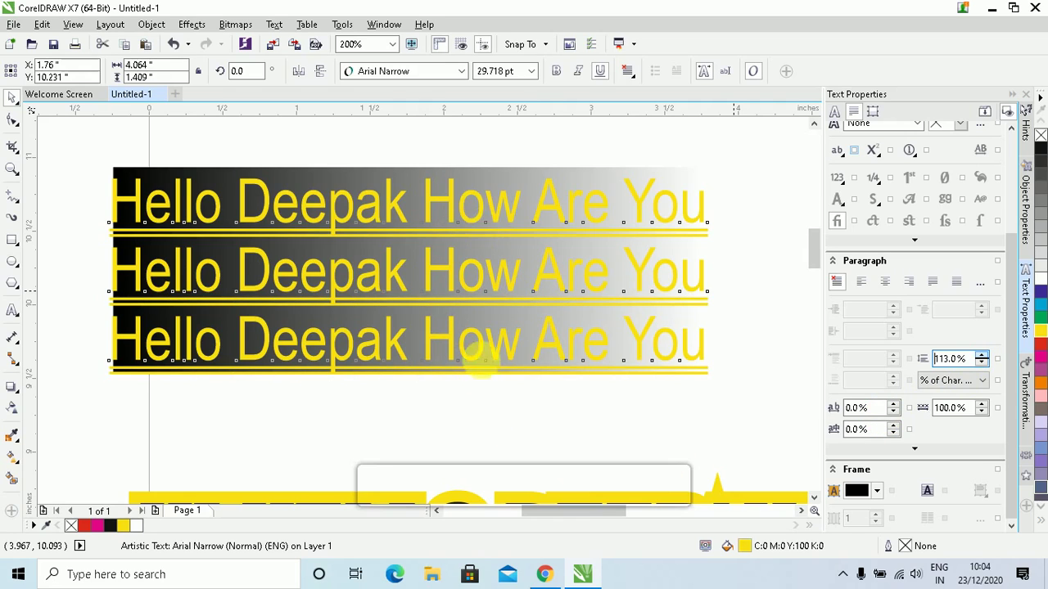
key("Up")
key("Up")
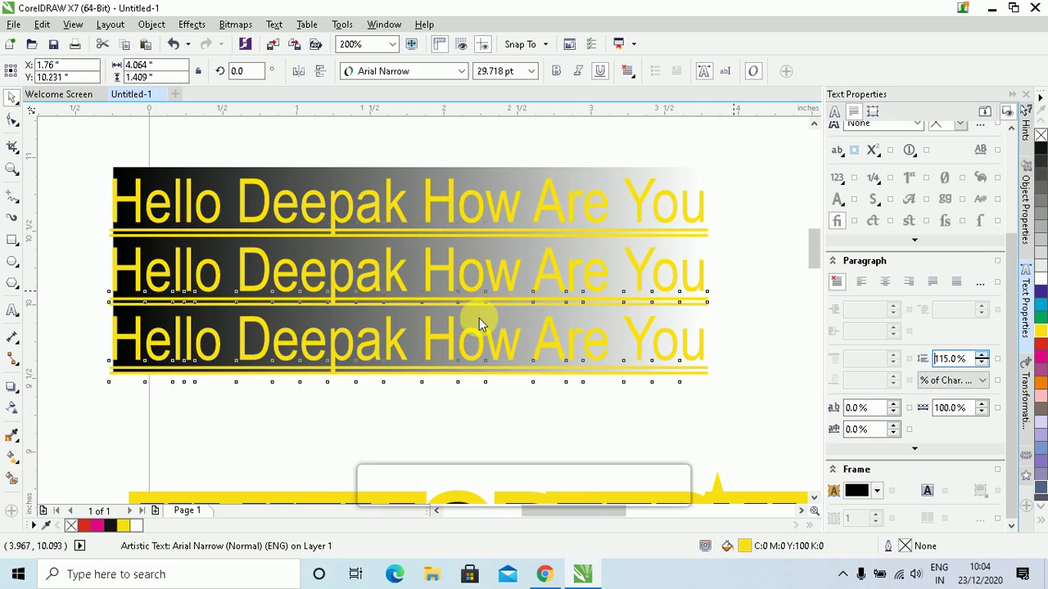
key("Up")
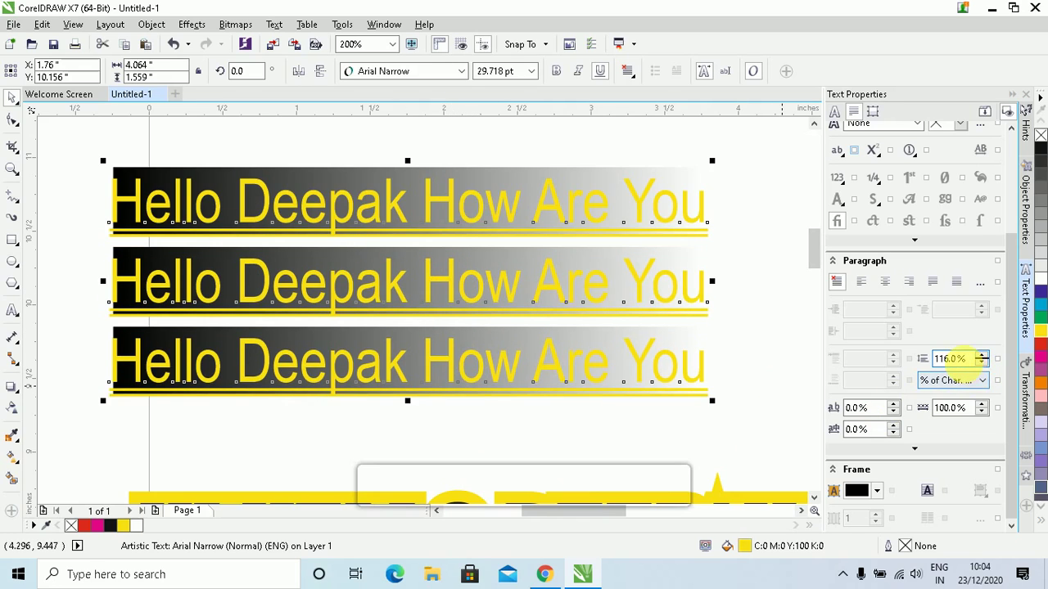
double_click(962, 358)
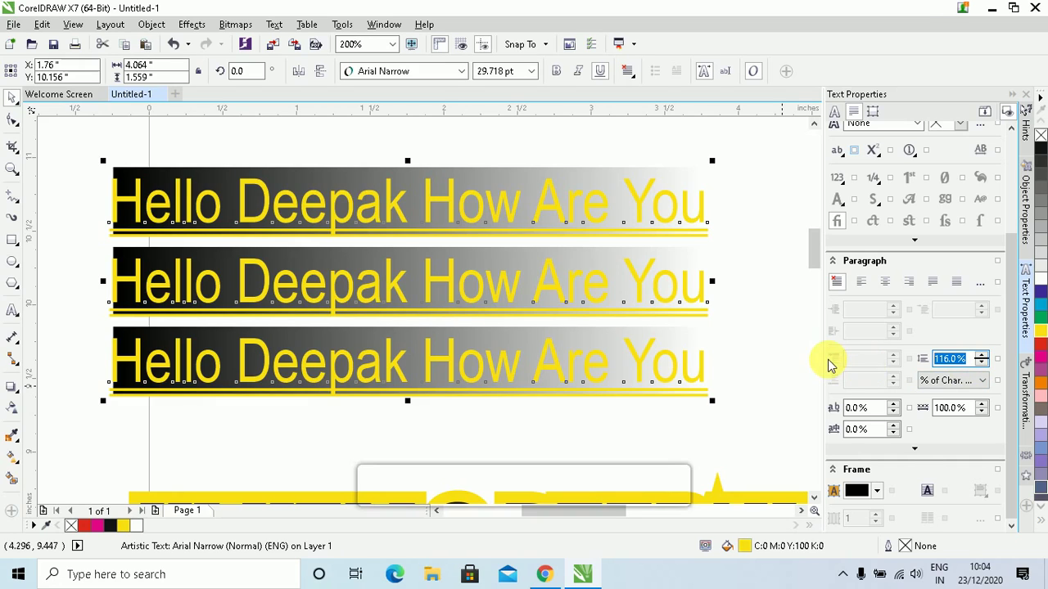
type("90")
key("Return")
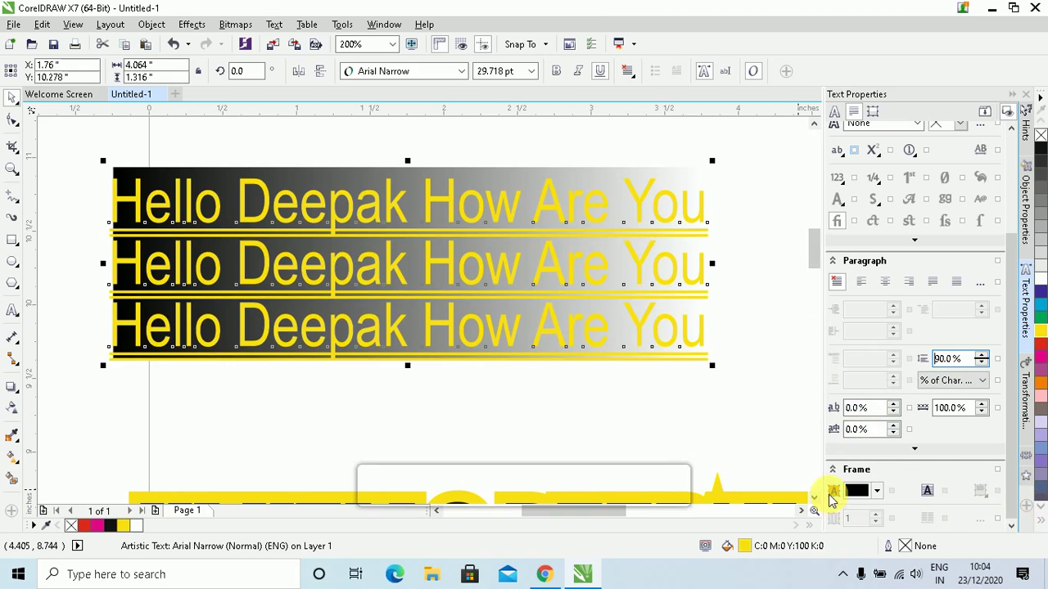
scroll(815, 497, "down", 3)
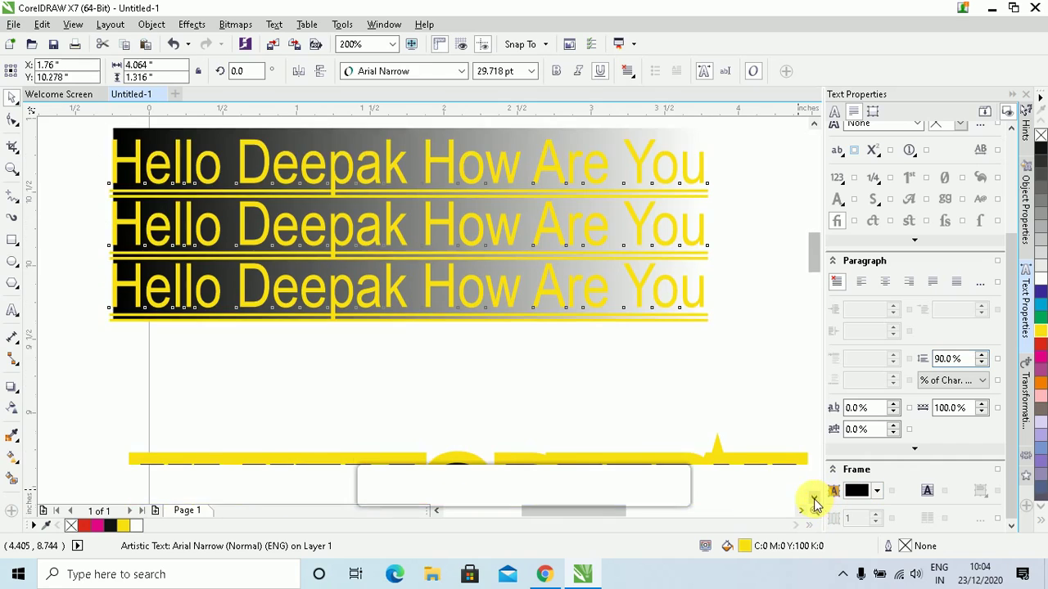
Set the heading's character spacing to 10% and language spacing to 20
left_click(620, 339)
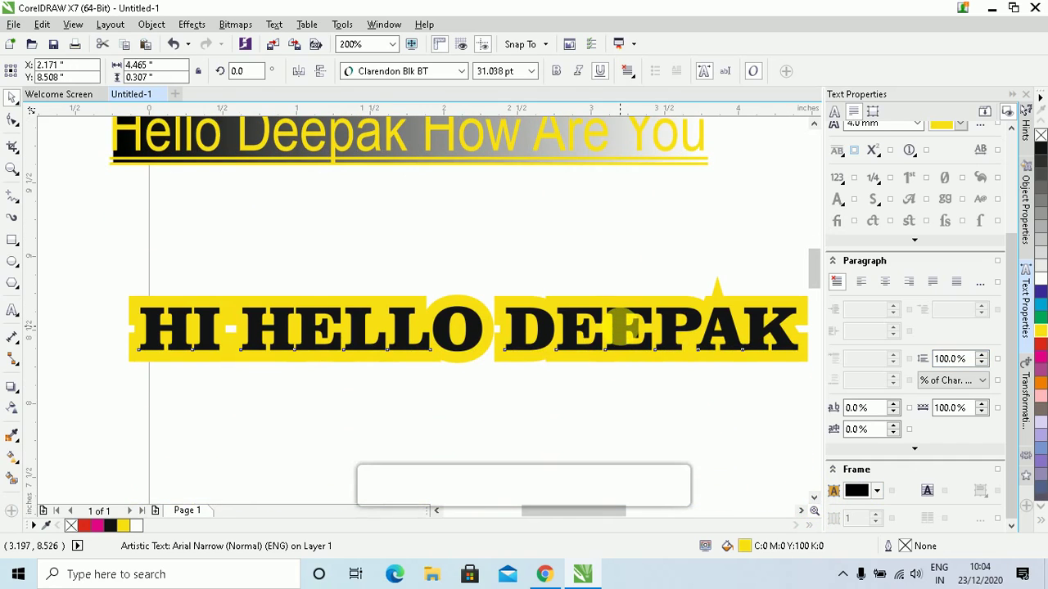
left_click(878, 409)
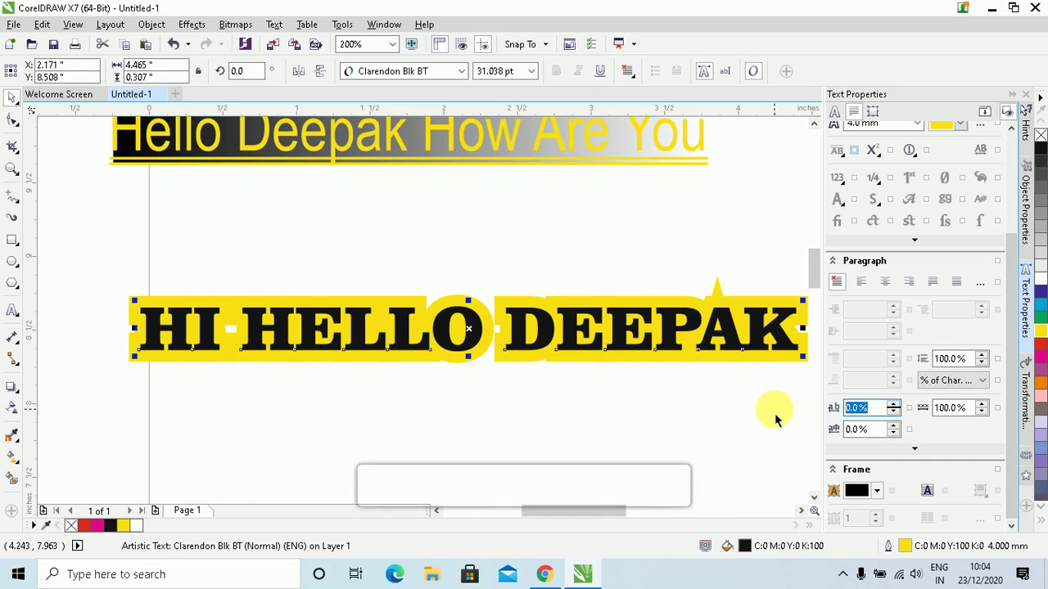
type("10")
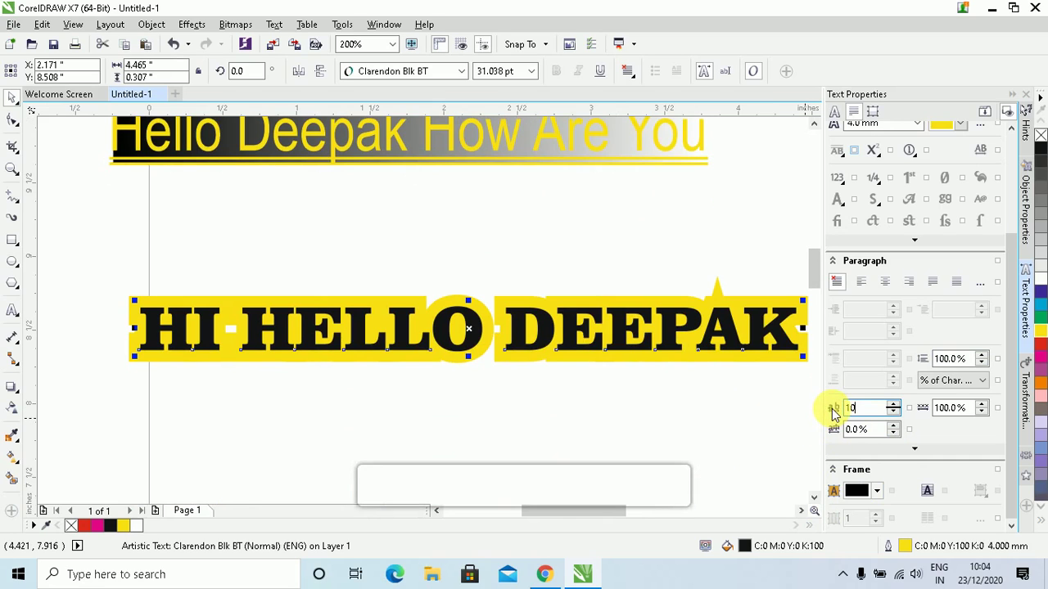
key("Return")
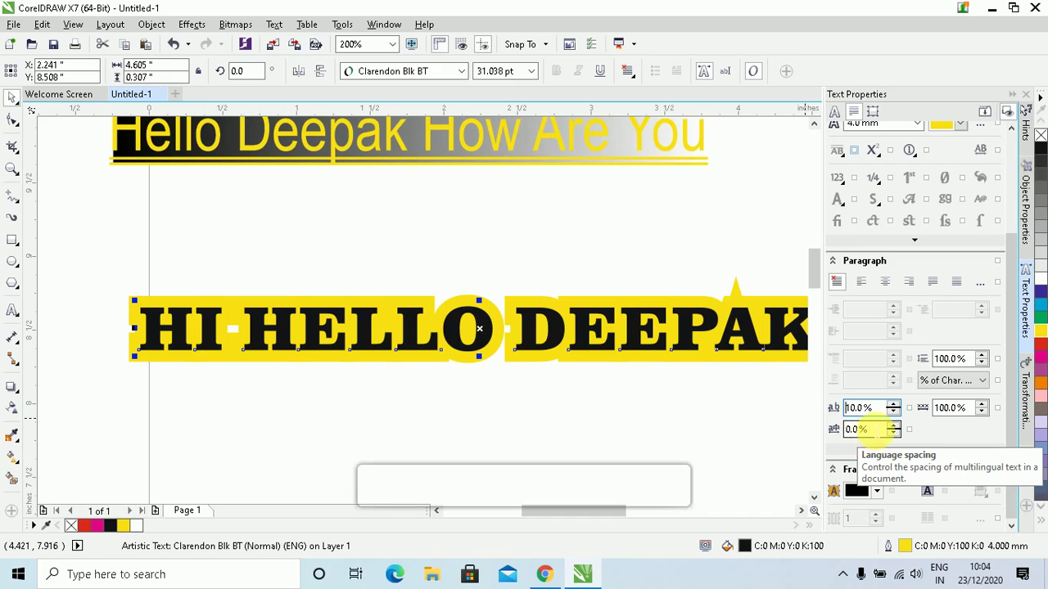
key("Tab")
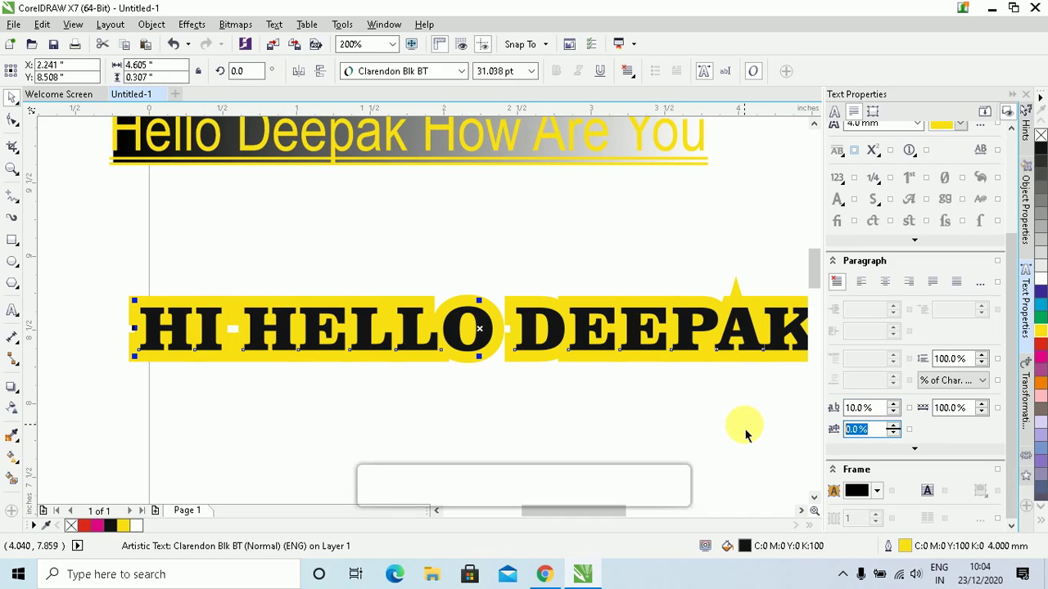
type("20")
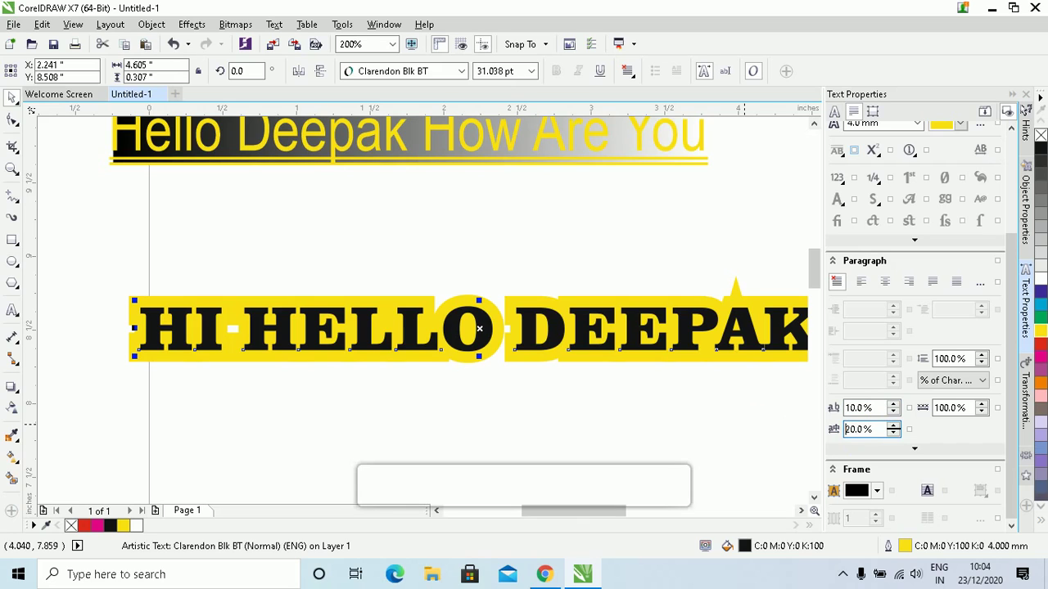
Widen the heading's word spacing to 130% and remove its horizontal alignment
left_click(801, 511)
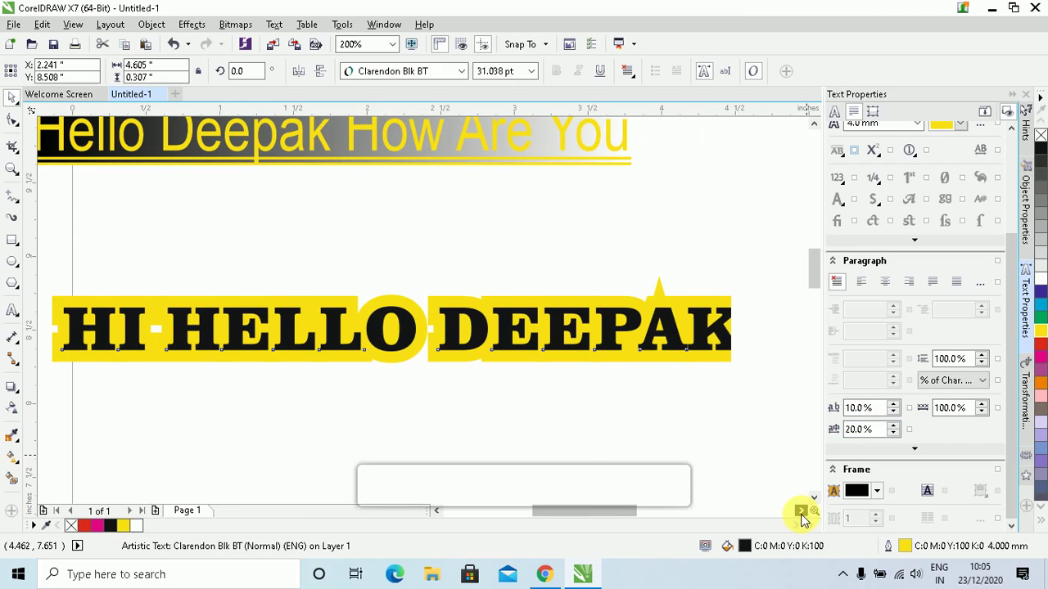
left_click(802, 511)
left_click(950, 408)
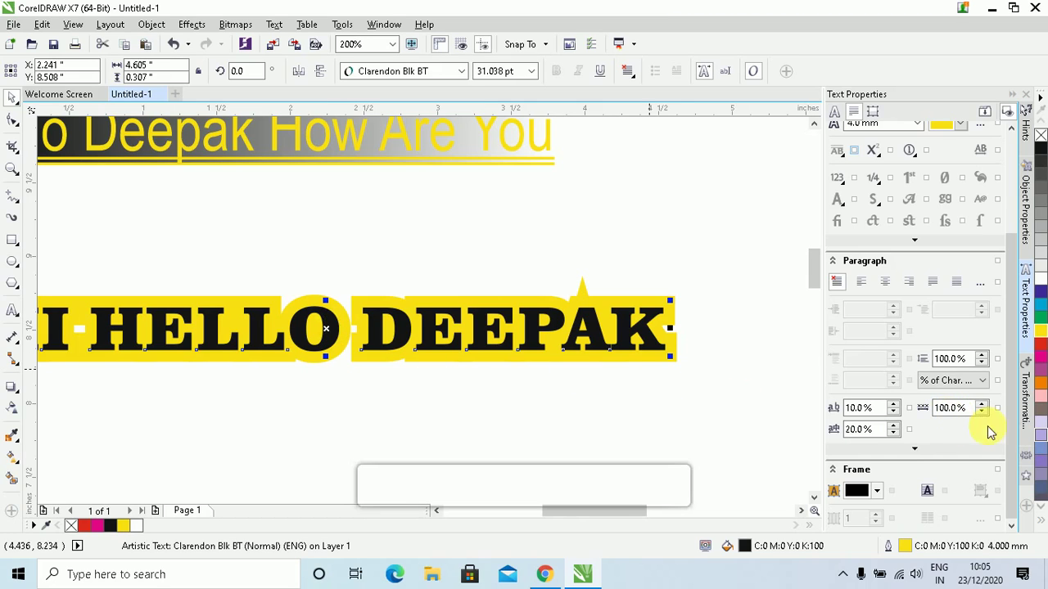
left_click(974, 408)
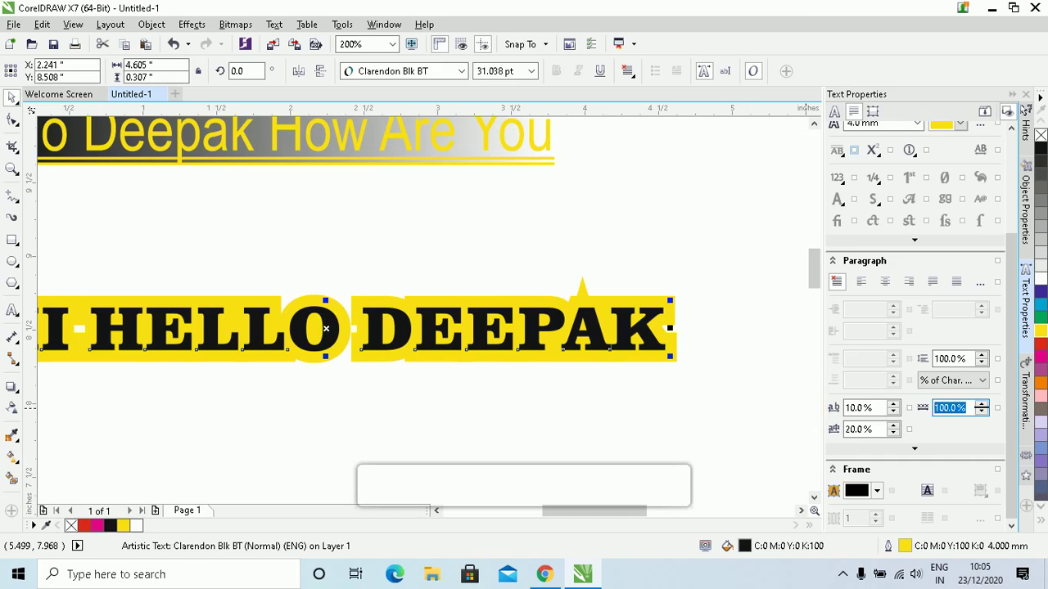
type("130")
key("Return")
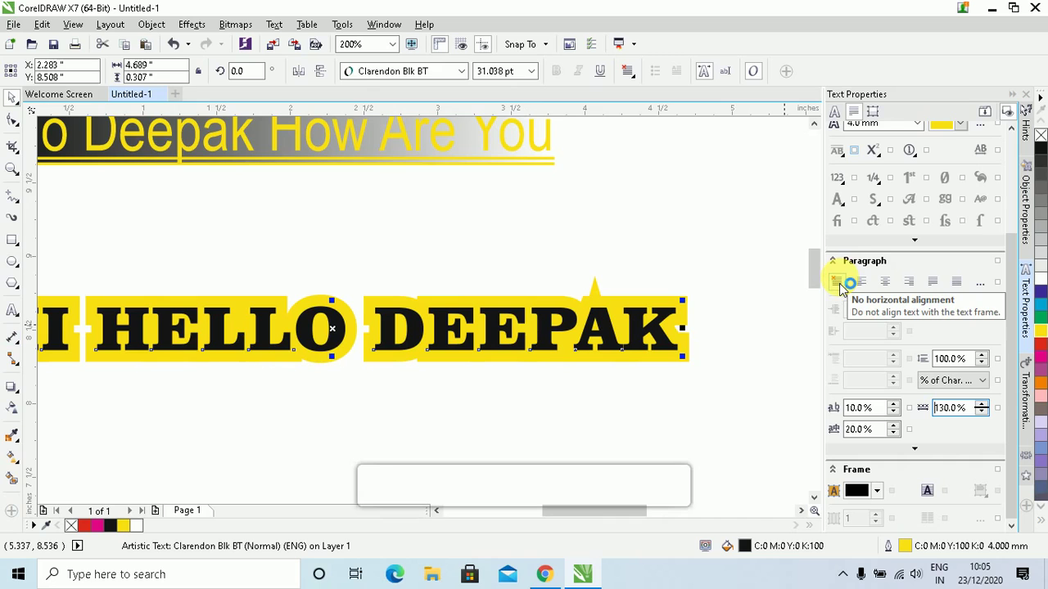
left_click(858, 285)
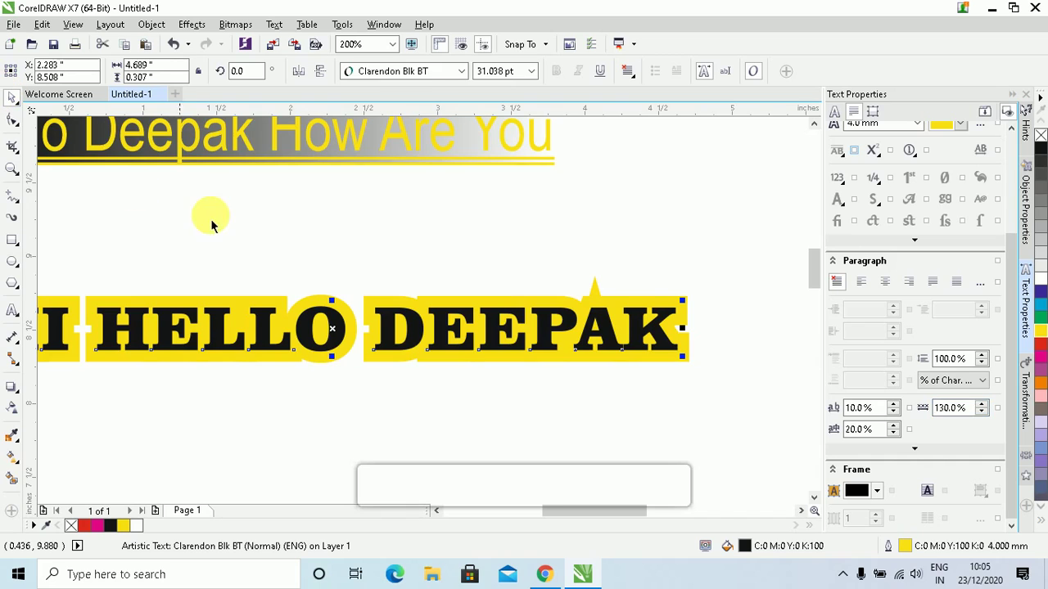
scroll(204, 217, "down", 1)
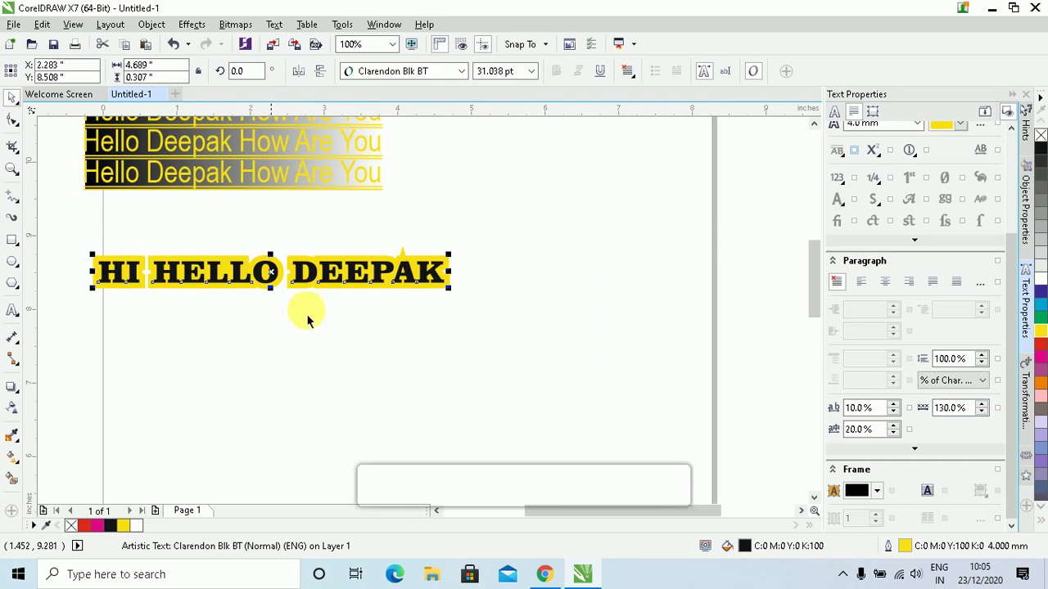
Type a new text block with a person's name and hometown below the heading
left_click(18, 309)
left_click(264, 358)
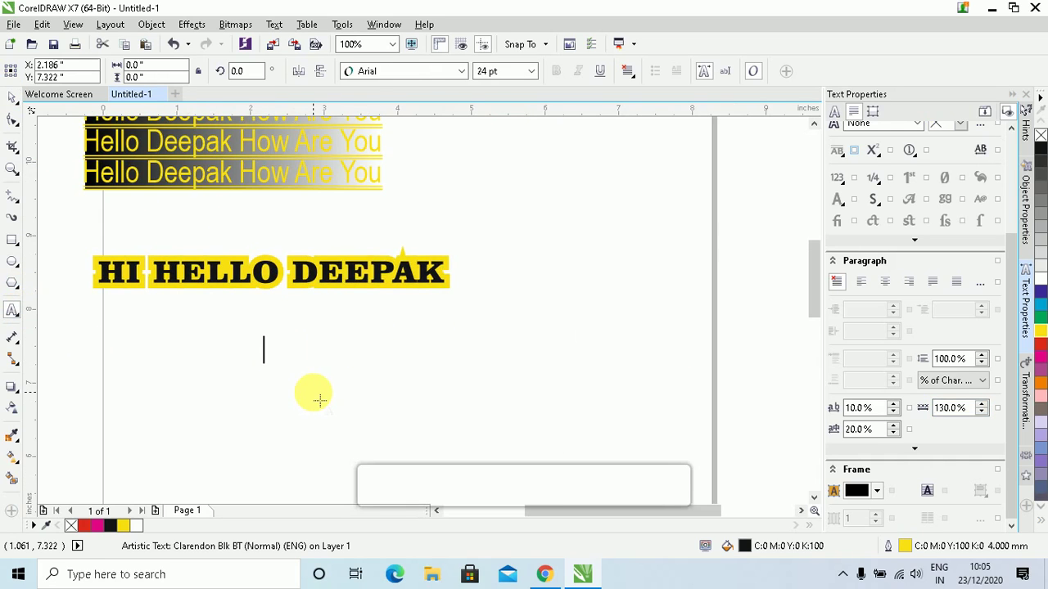
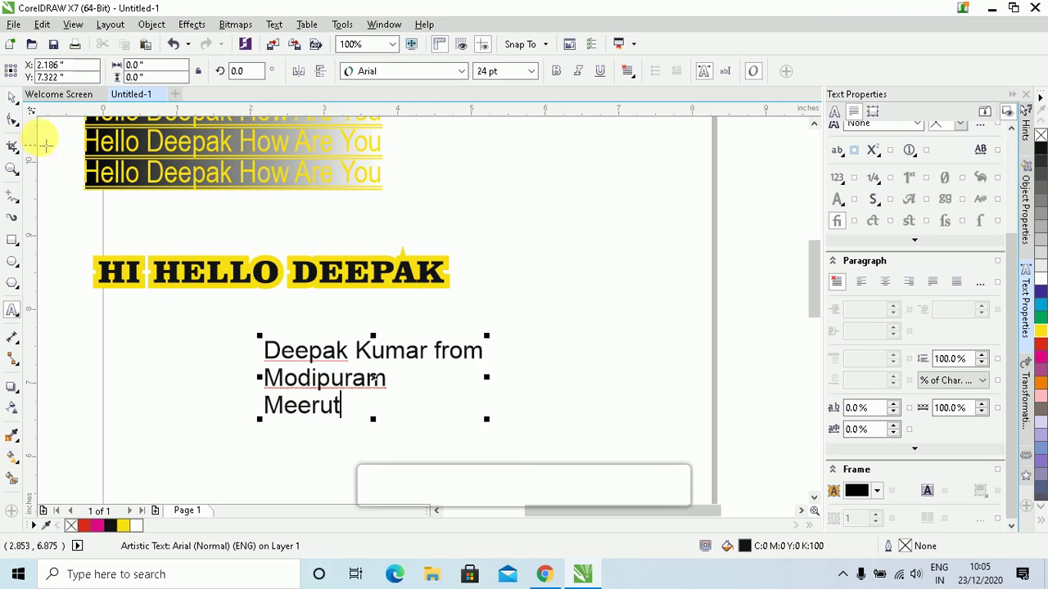
left_click(13, 97)
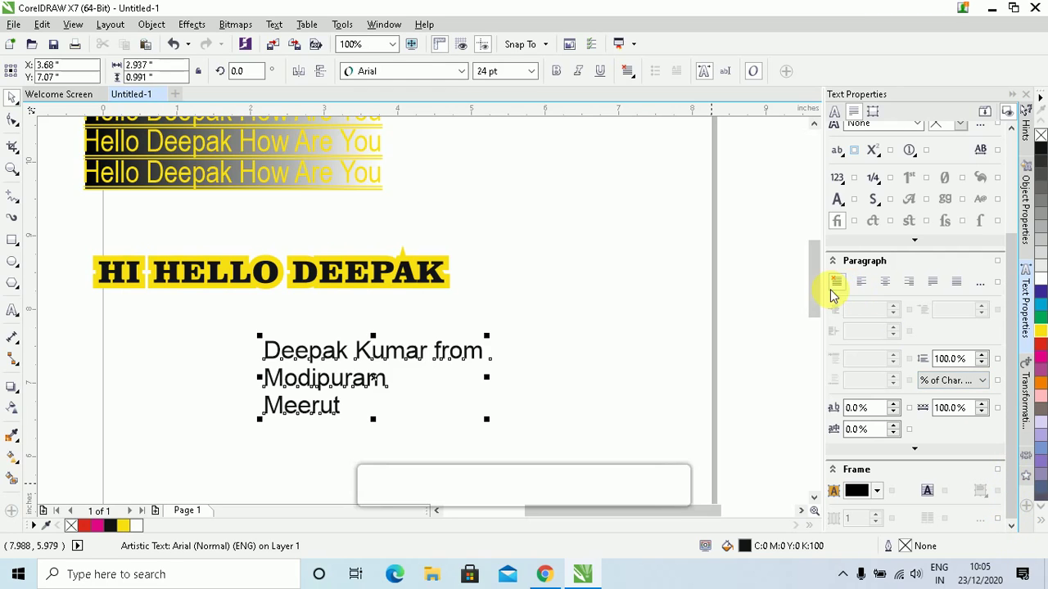
Try Left and then Center alignment on the new three-line text block
left_click(628, 76)
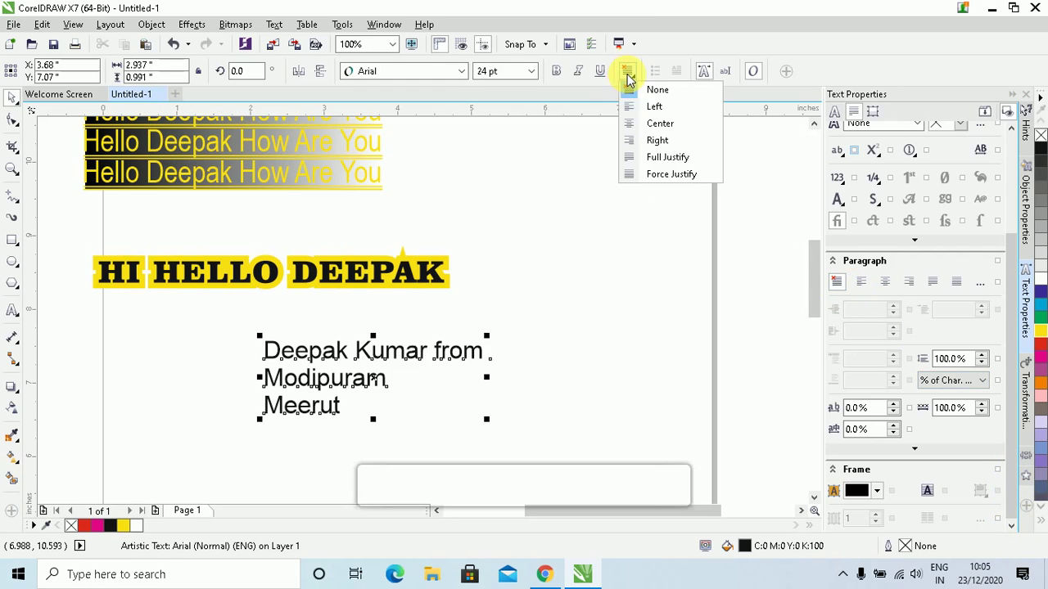
left_click(654, 107)
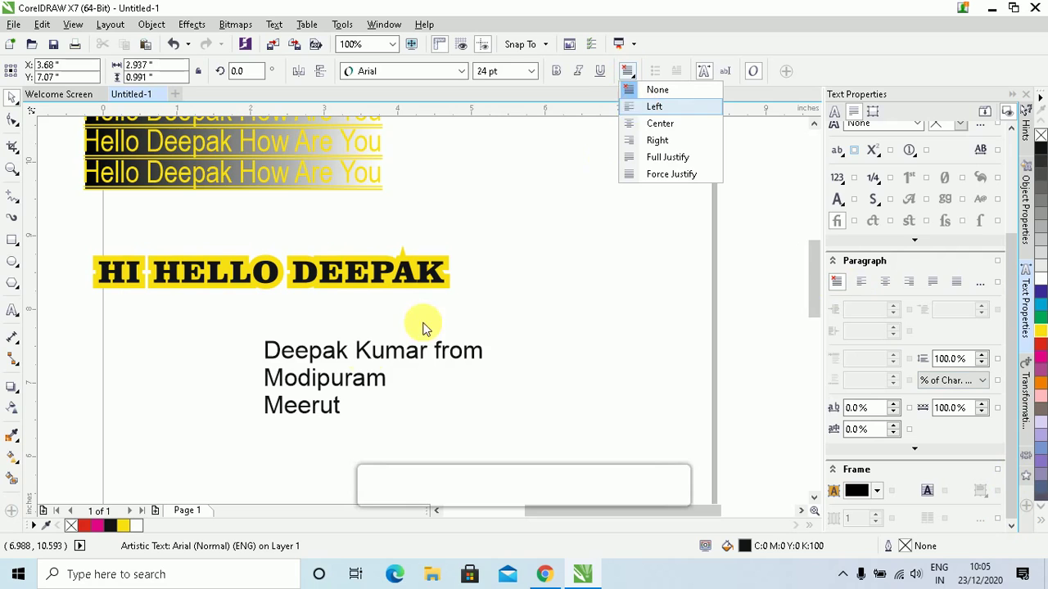
left_click(674, 107)
left_click(628, 75)
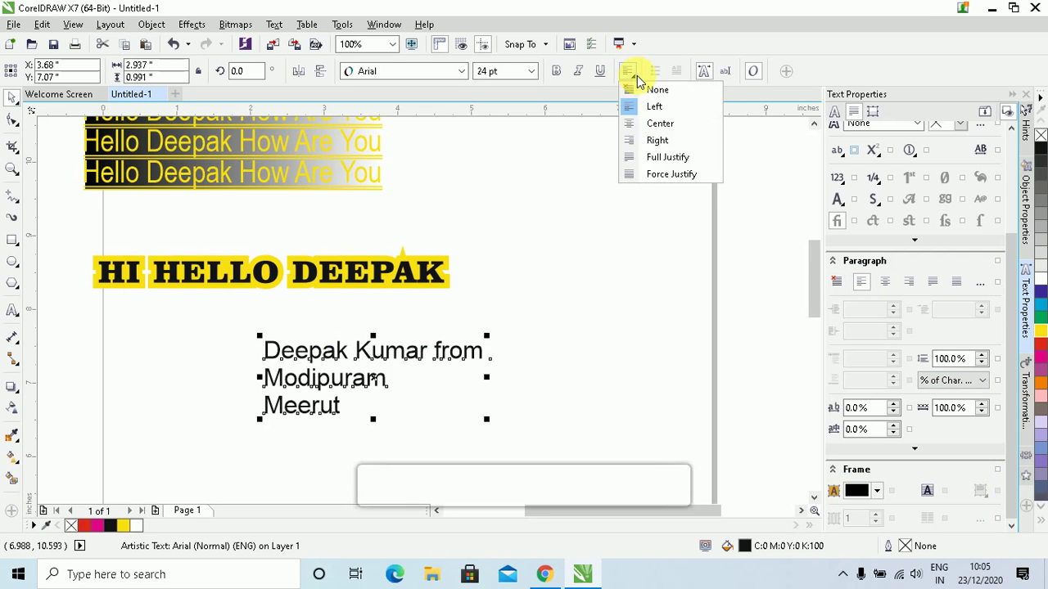
left_click(658, 122)
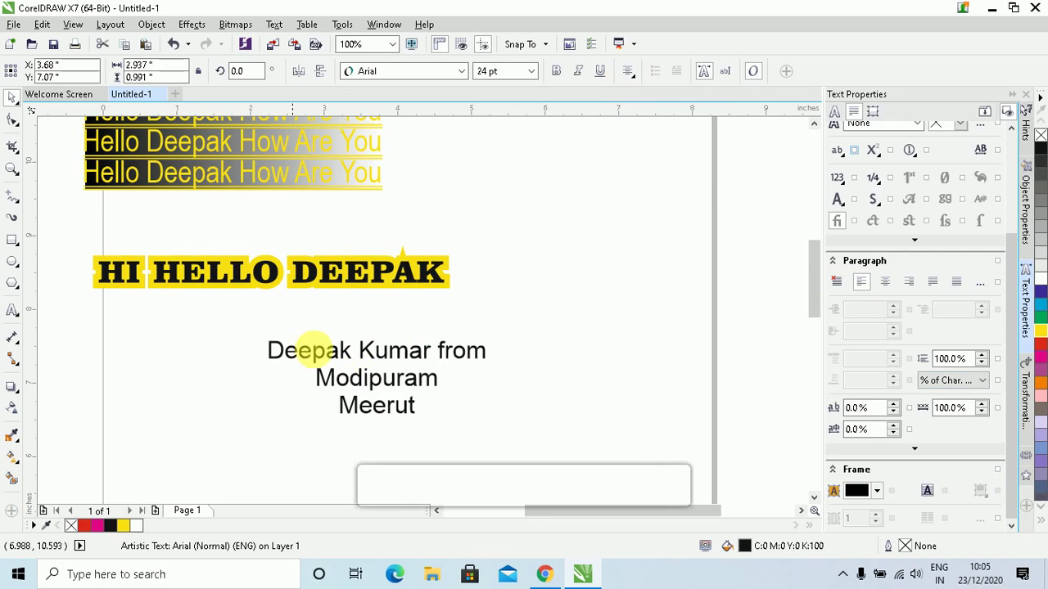
left_click(419, 407)
Try Right and Full Justify, then settle on Force Justify
left_click(626, 76)
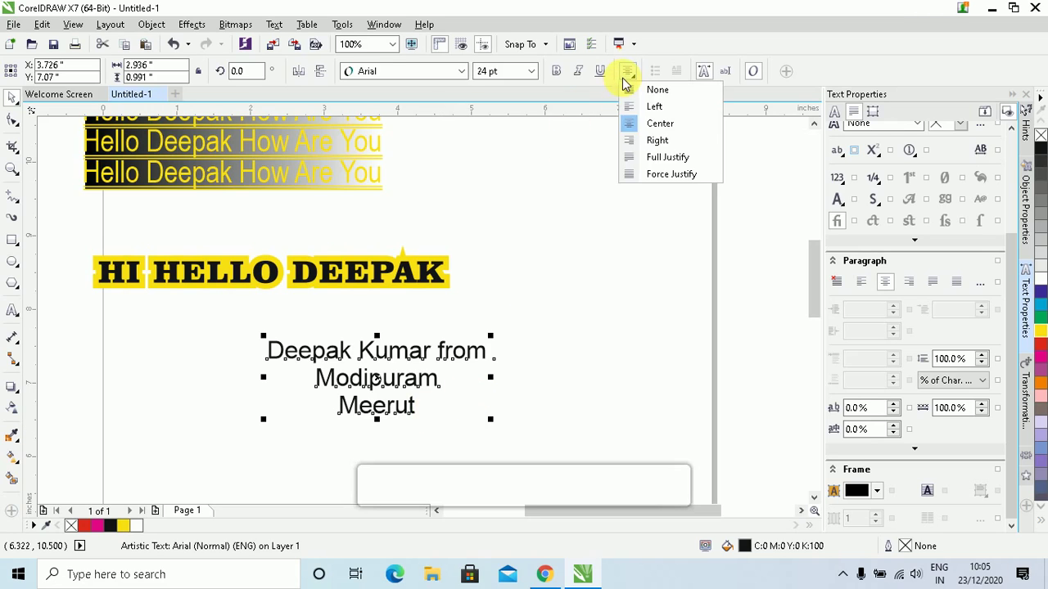
left_click(644, 139)
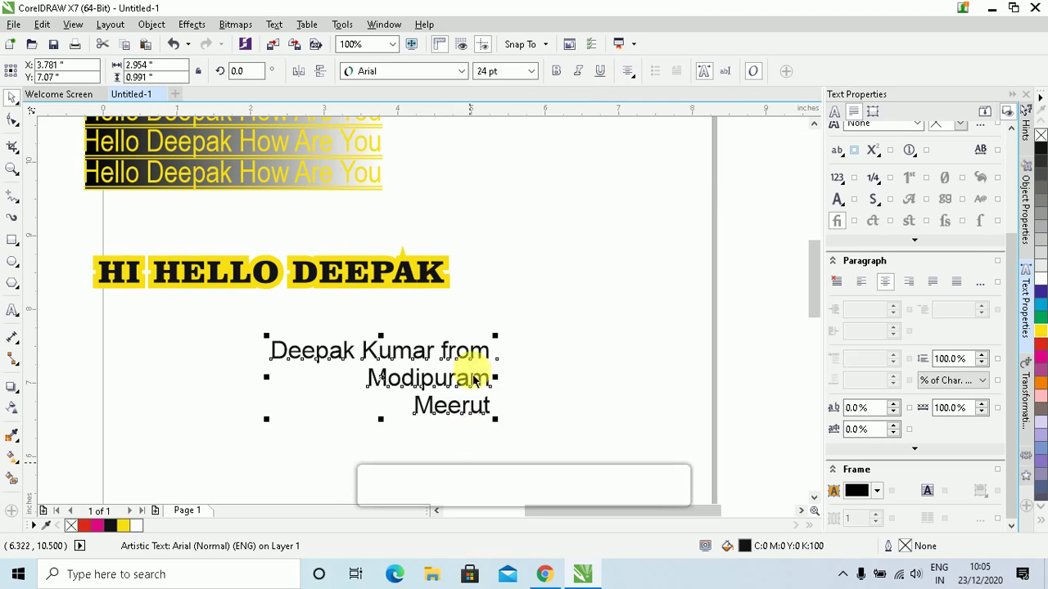
left_click(624, 76)
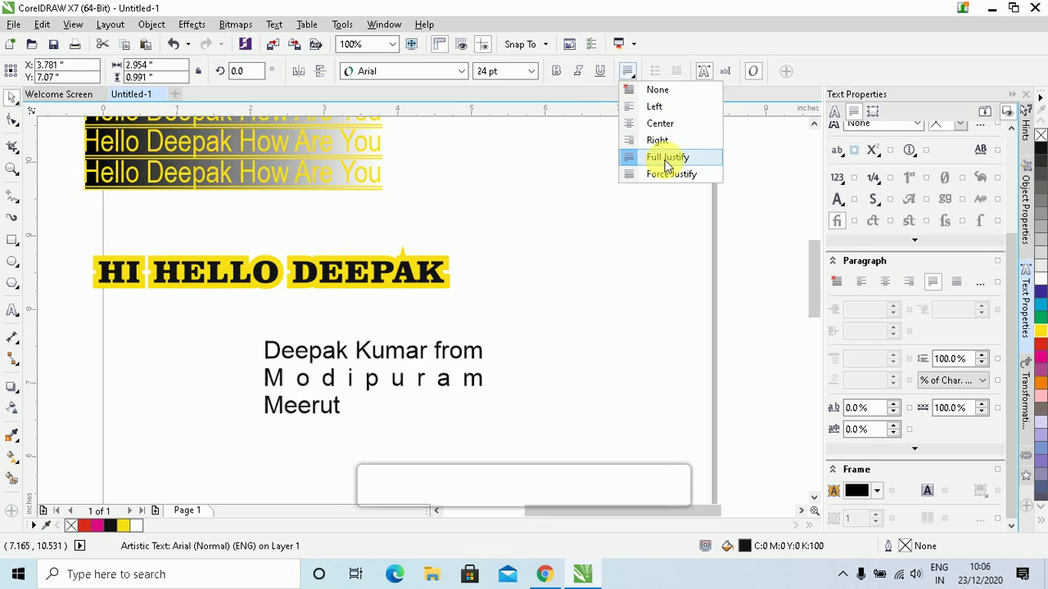
left_click(667, 163)
left_click(274, 375)
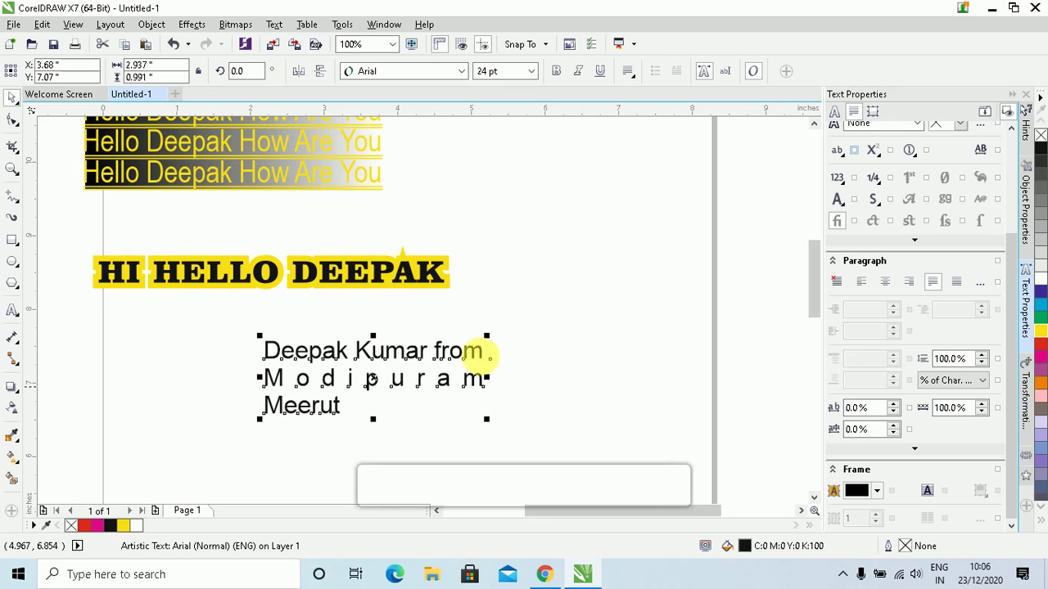
left_click(628, 72)
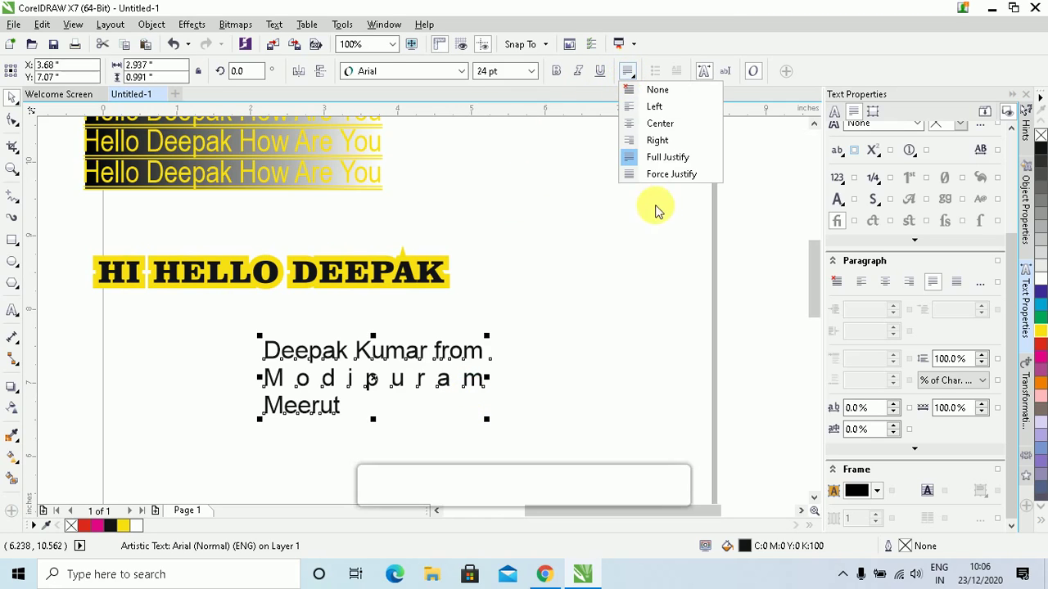
left_click(669, 173)
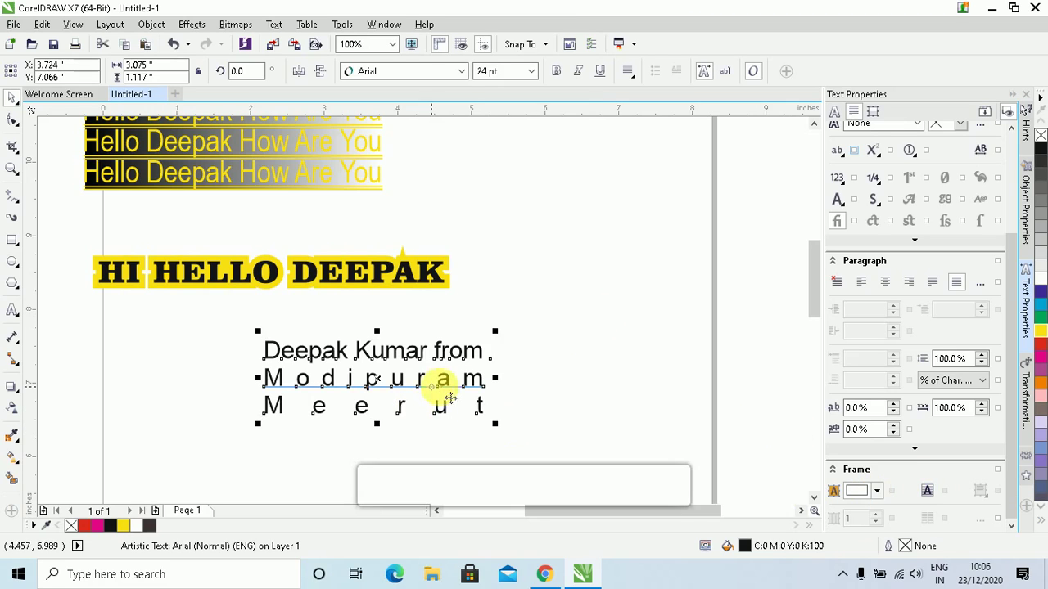
Give the text frame a dark brown background, align it to the baseline grid, and zoom to all objects
left_click(876, 492)
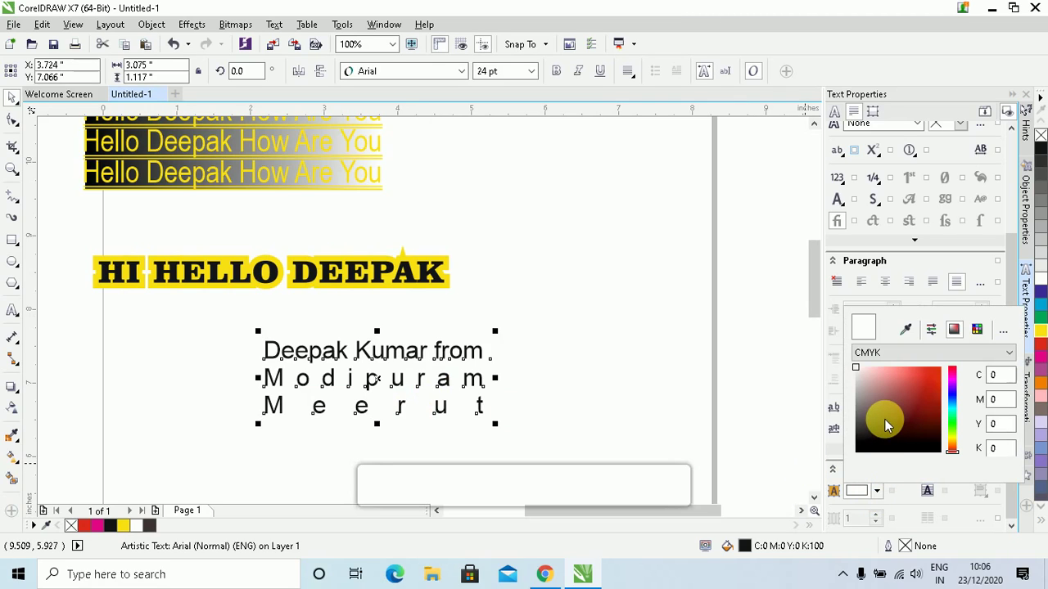
left_click(885, 420)
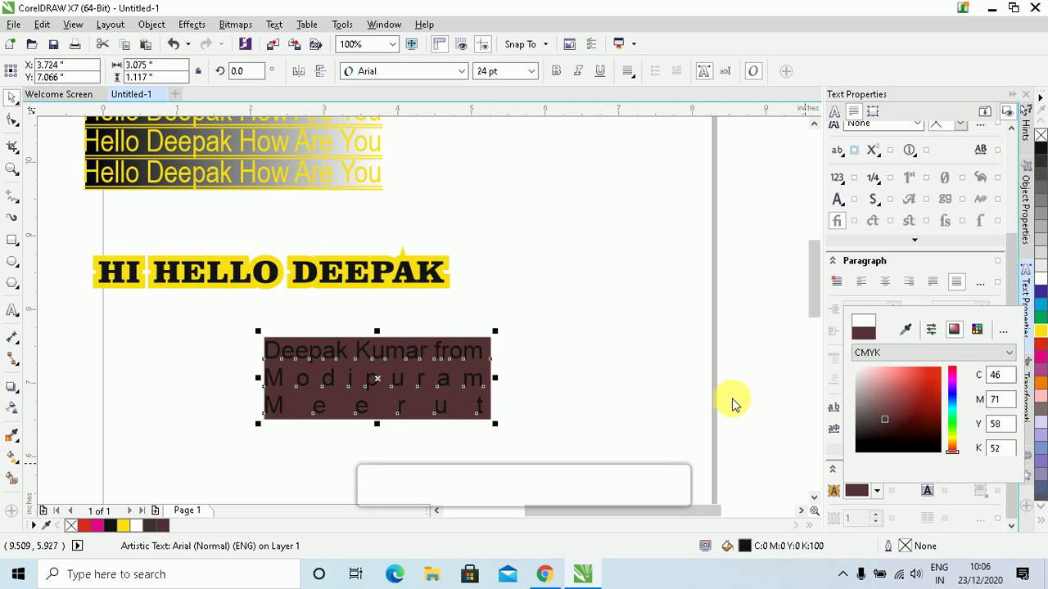
left_click(928, 492)
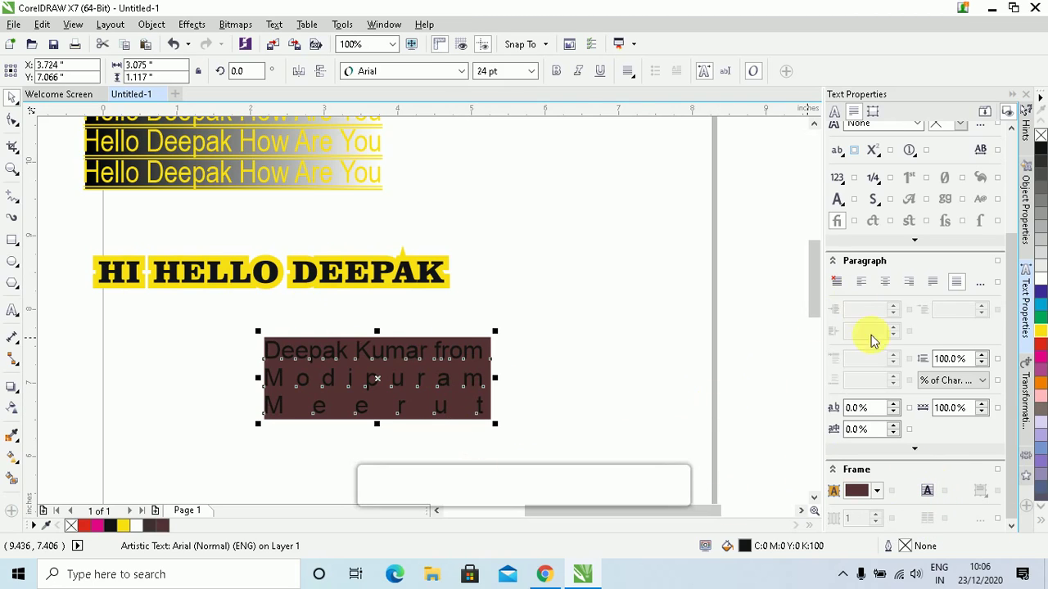
scroll(889, 429, "up", 1)
scroll(702, 235, "up", 4)
scroll(674, 285, "down", 3)
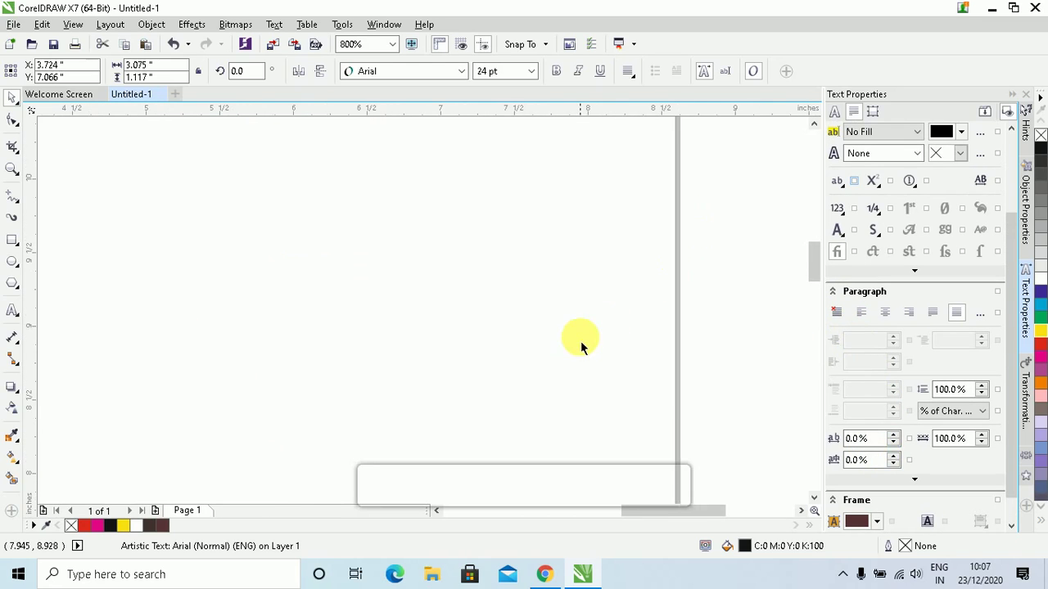
key("F4")
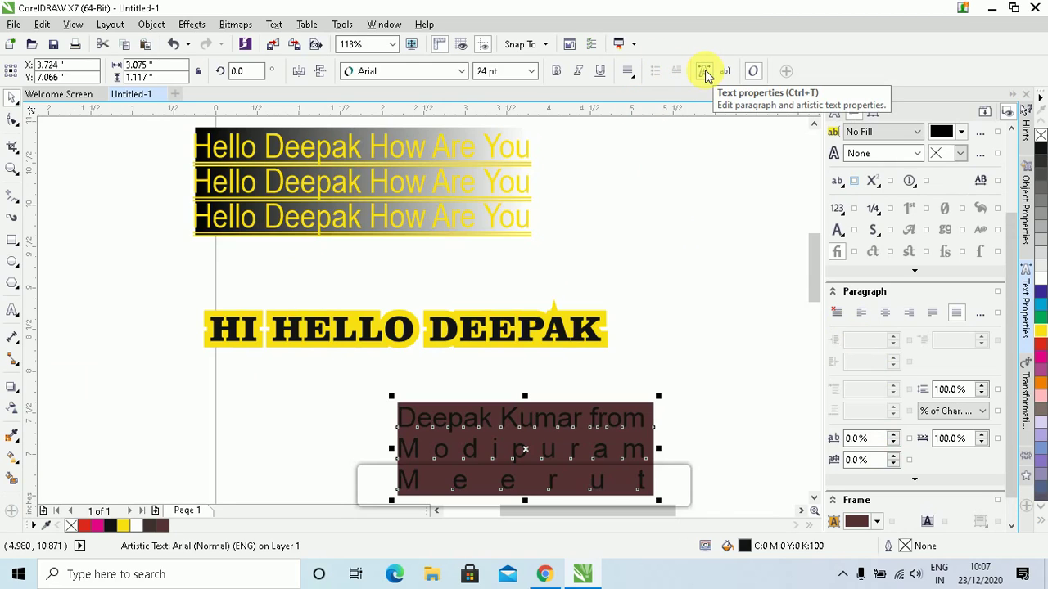
Delete the brown-backed name-and-hometown text frame from the page
left_click(704, 74)
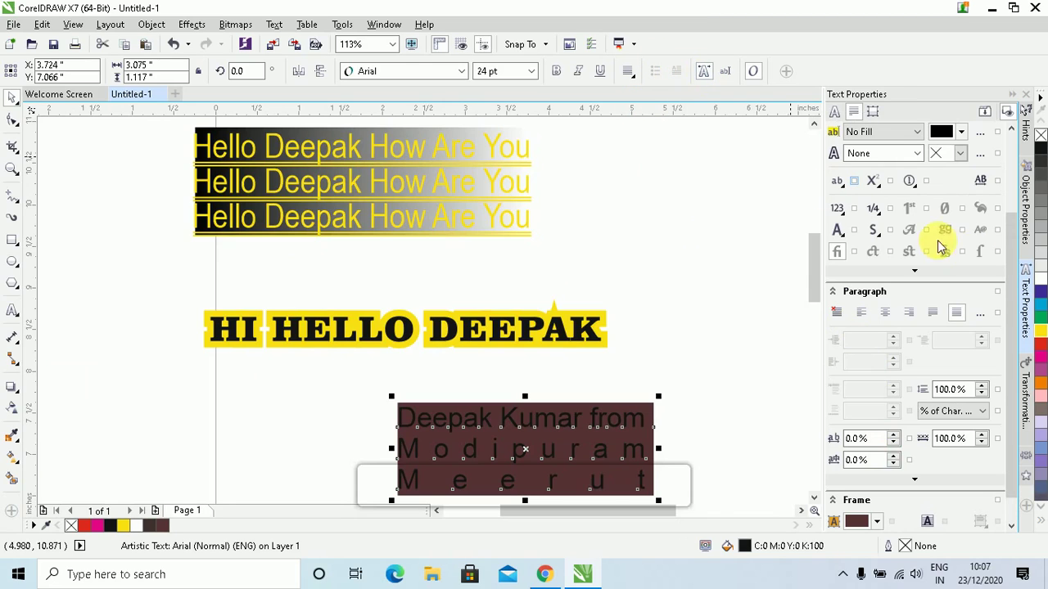
left_click(273, 24)
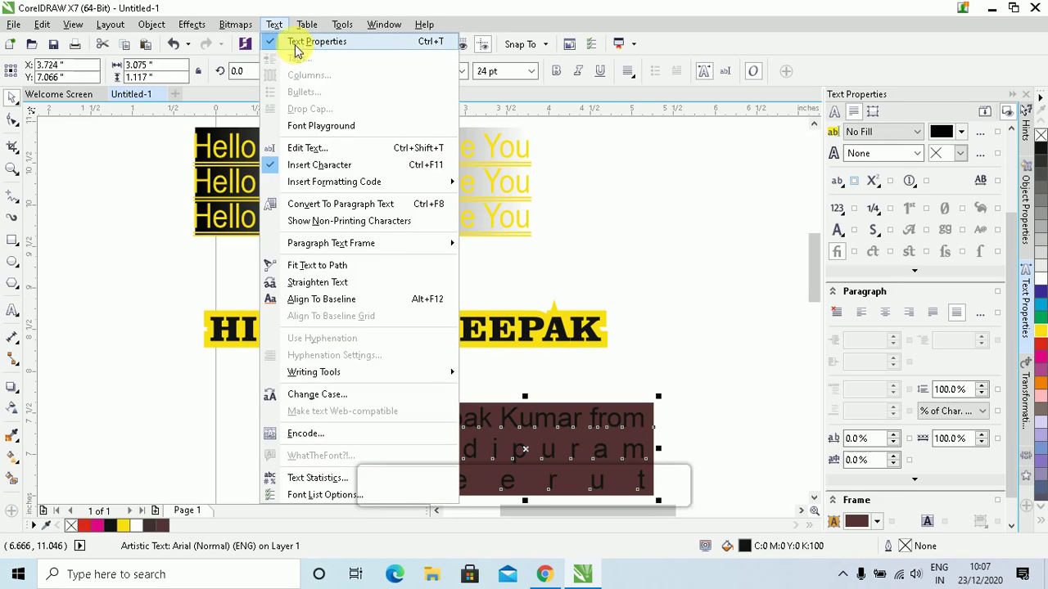
left_click(701, 74)
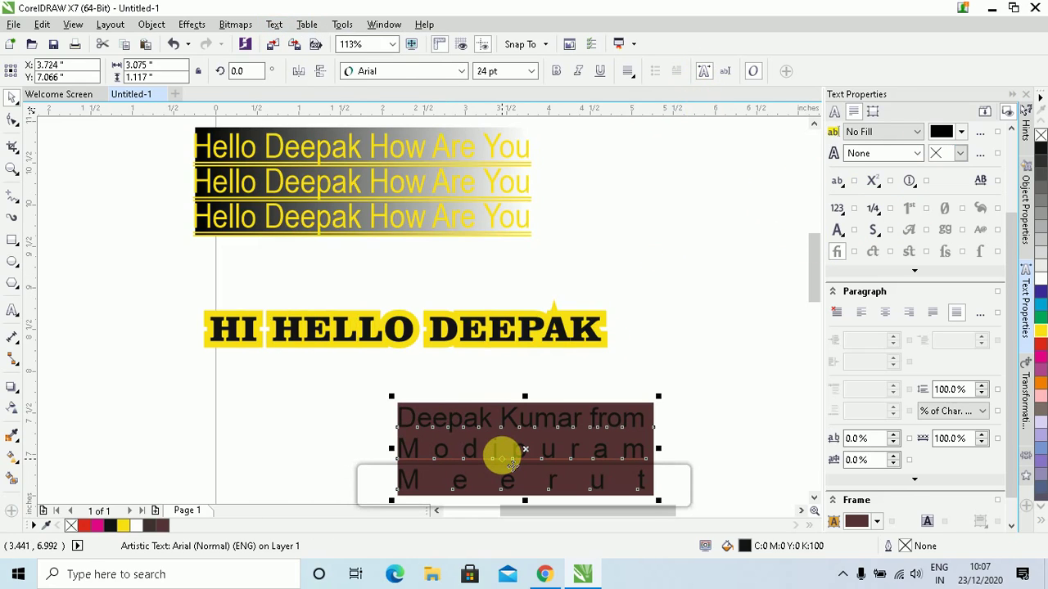
key("Delete")
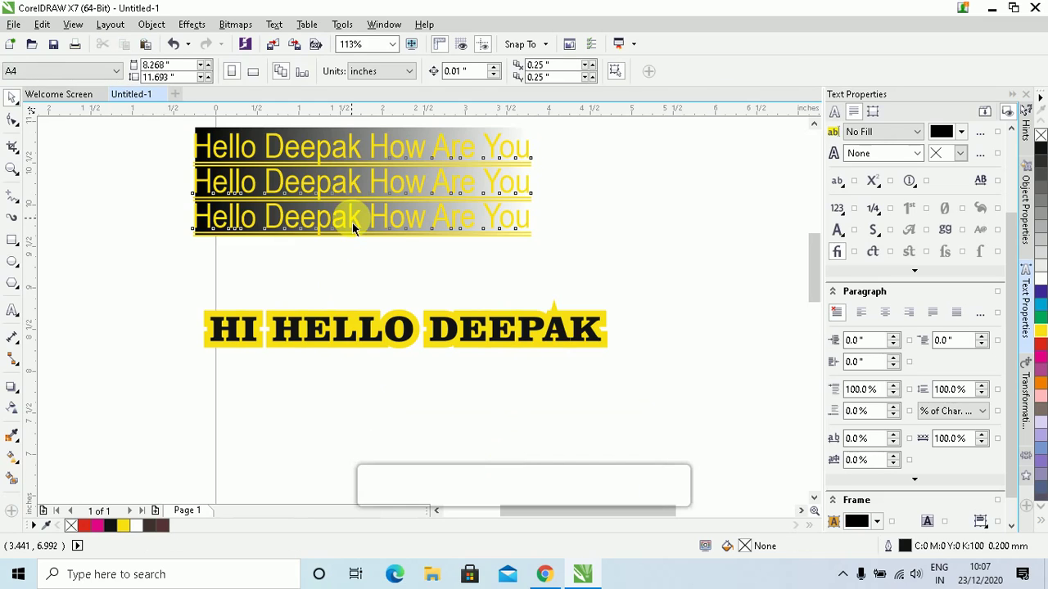
left_click(352, 223)
Delete the Hello greeting lines and enlarge the three-line name text to about 39 pt
key("Delete")
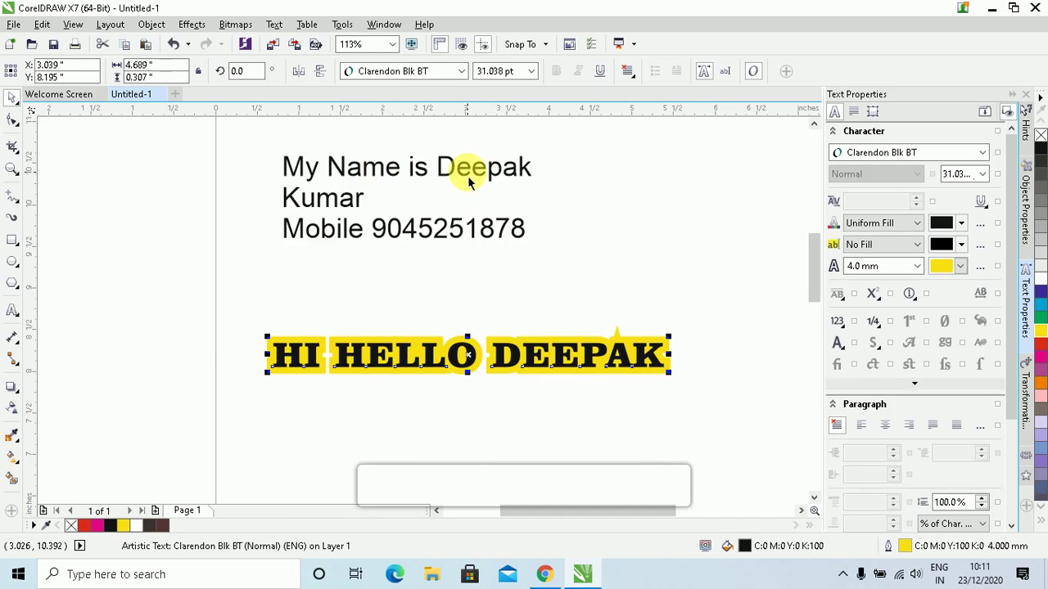
left_click(467, 175)
left_click_drag(538, 243, 671, 335)
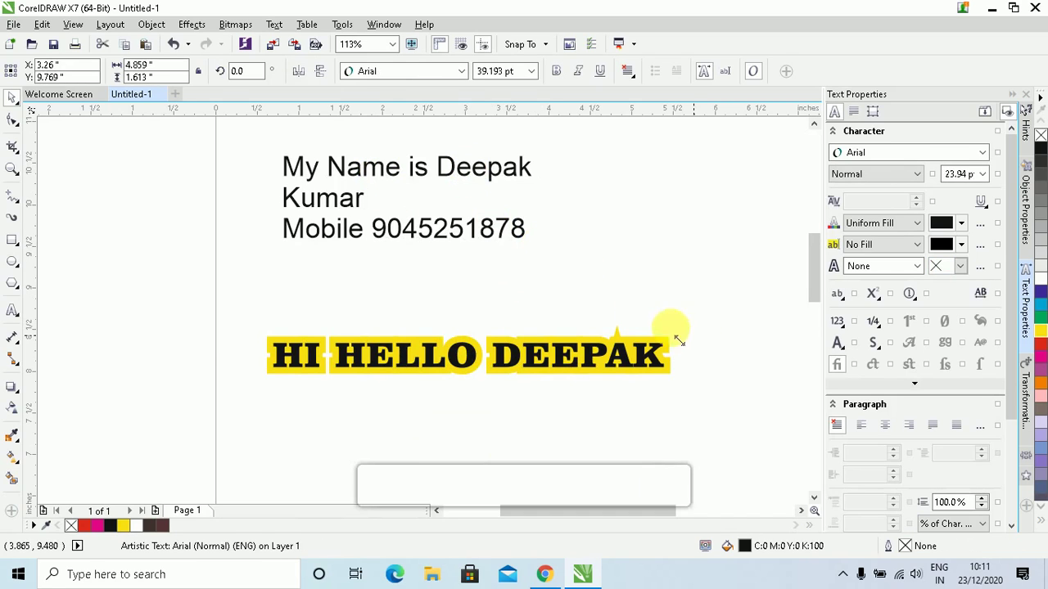
mouse_move(543, 291)
left_mouse_down()
mouse_move(461, 264)
mouse_move(568, 281)
mouse_move(554, 270)
mouse_move(553, 284)
left_mouse_up()
left_click(350, 164)
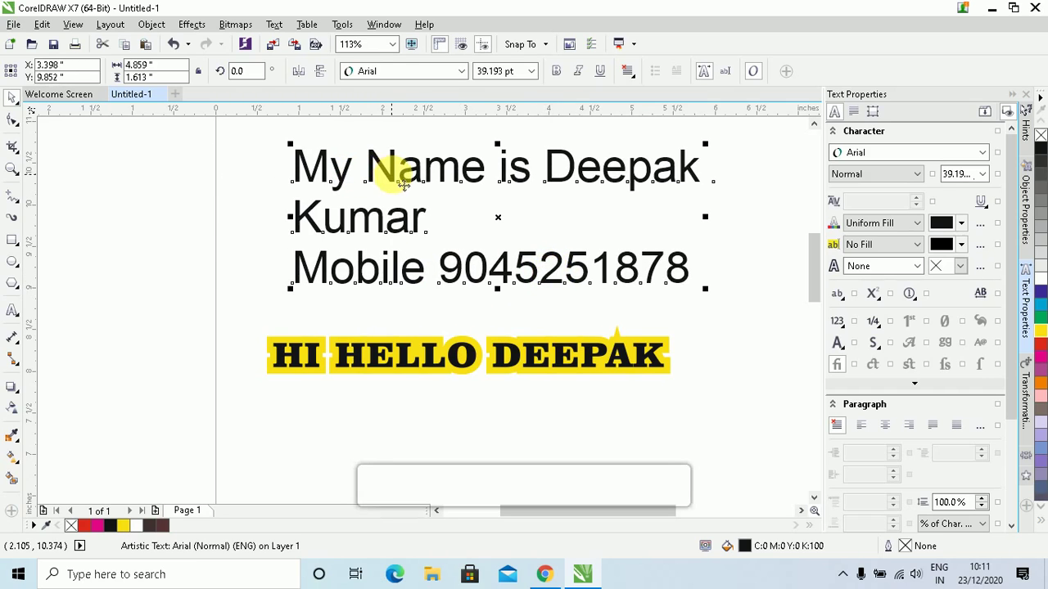
left_click_drag(422, 176, 387, 176)
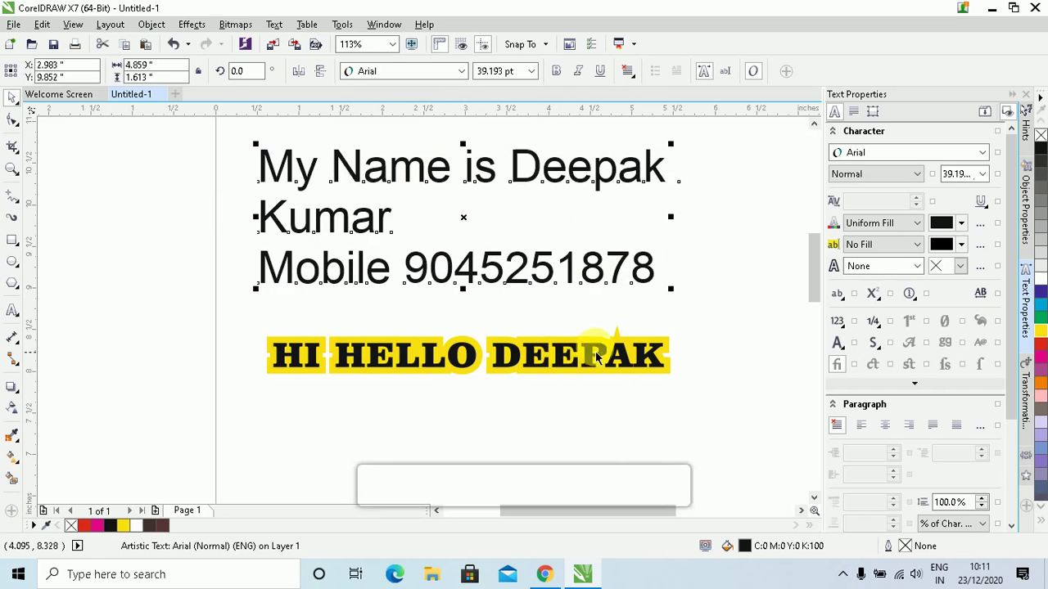
Move the three-line name-and-mobile text block slightly to the left
left_click(188, 195)
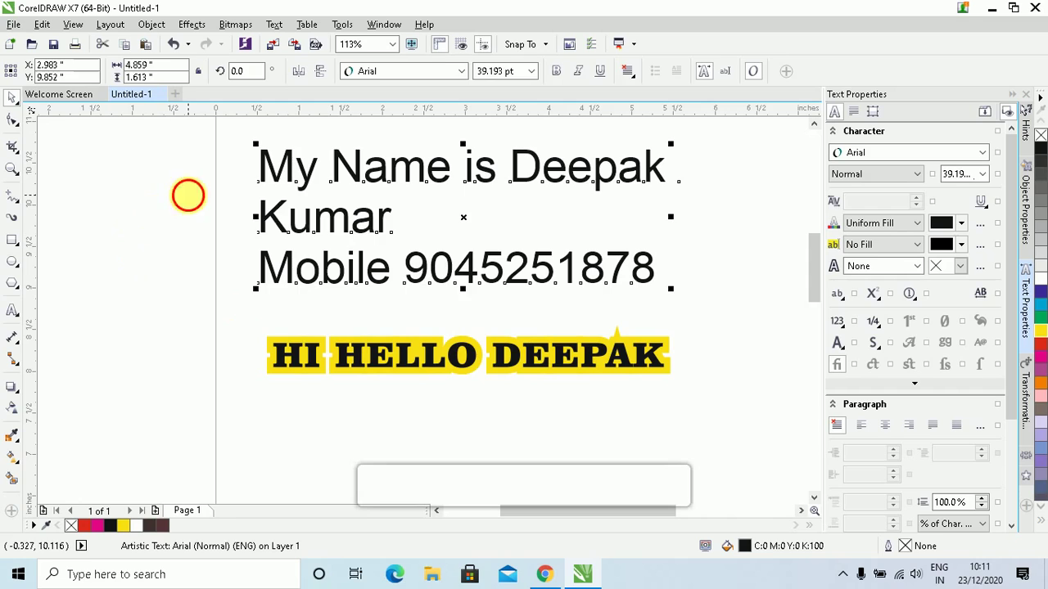
left_click_drag(279, 169, 339, 169)
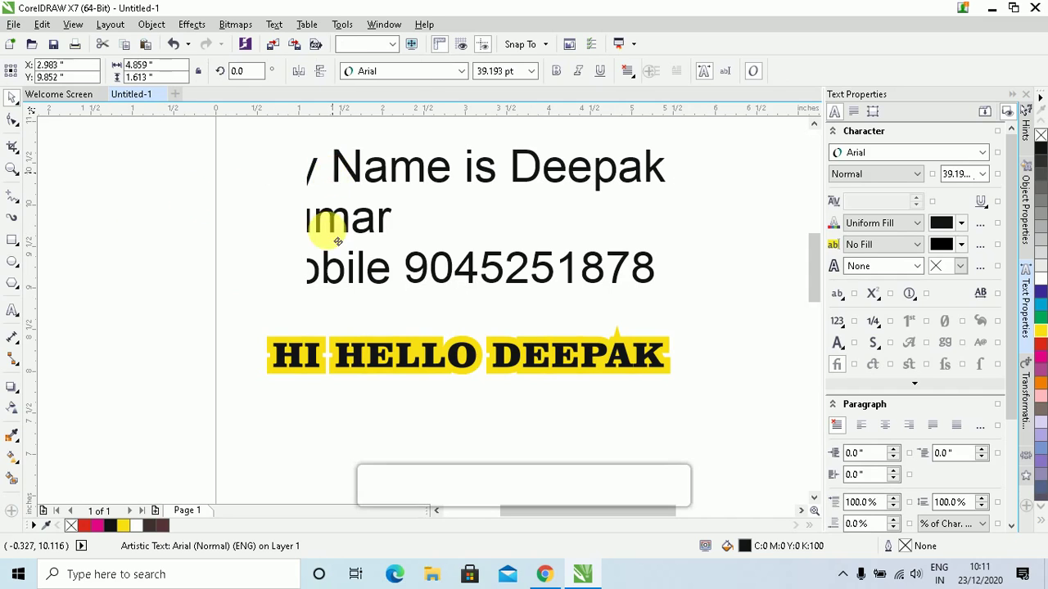
left_click_drag(336, 240, 356, 229)
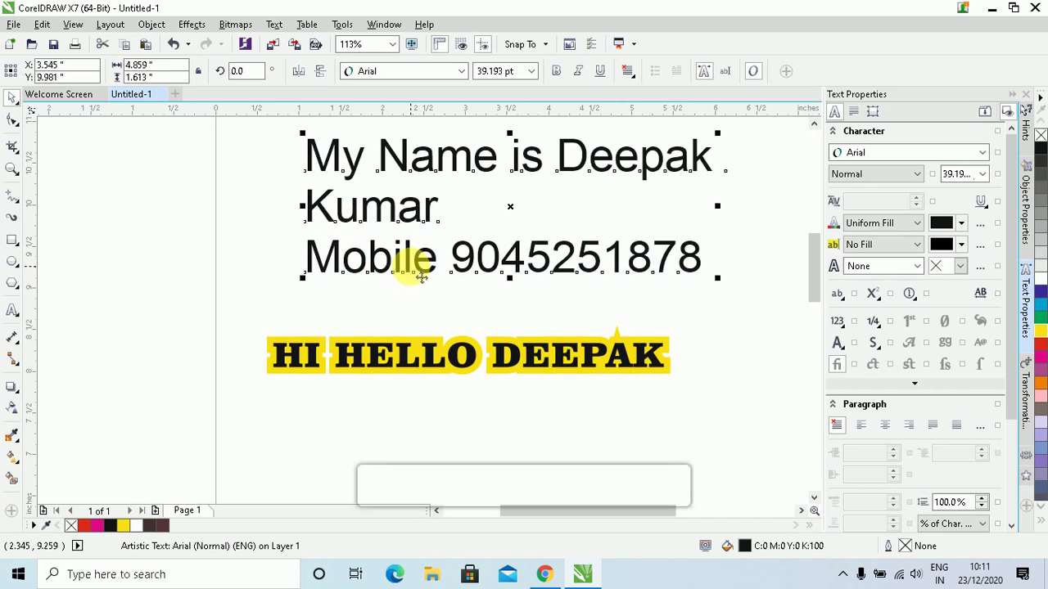
left_click_drag(414, 270, 381, 285)
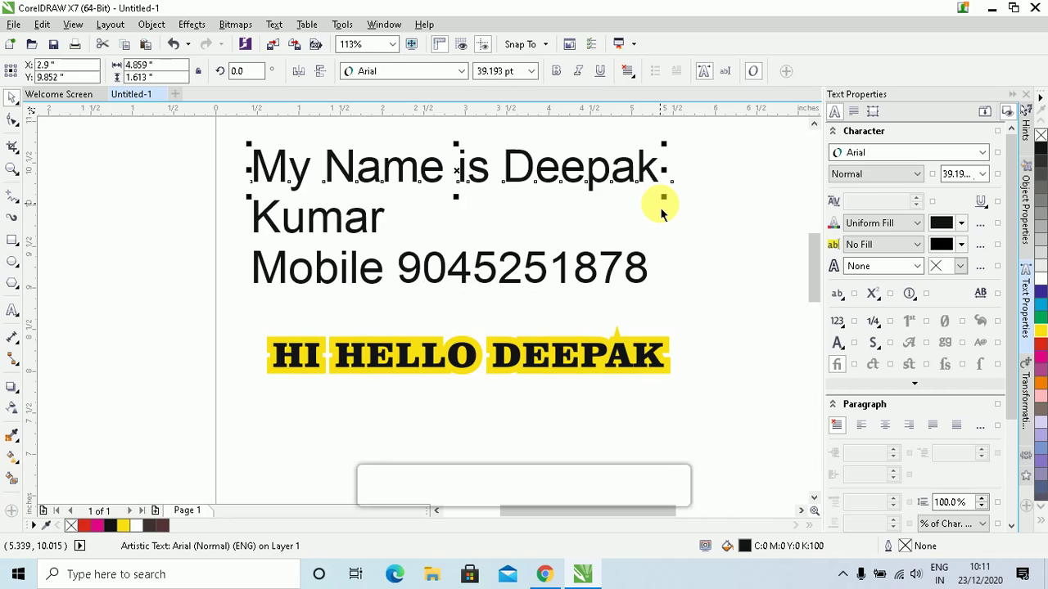
Drag the three lines apart, then undo to restore them as one stacked block
left_click_drag(526, 173, 659, 178)
left_click_drag(373, 219, 228, 208)
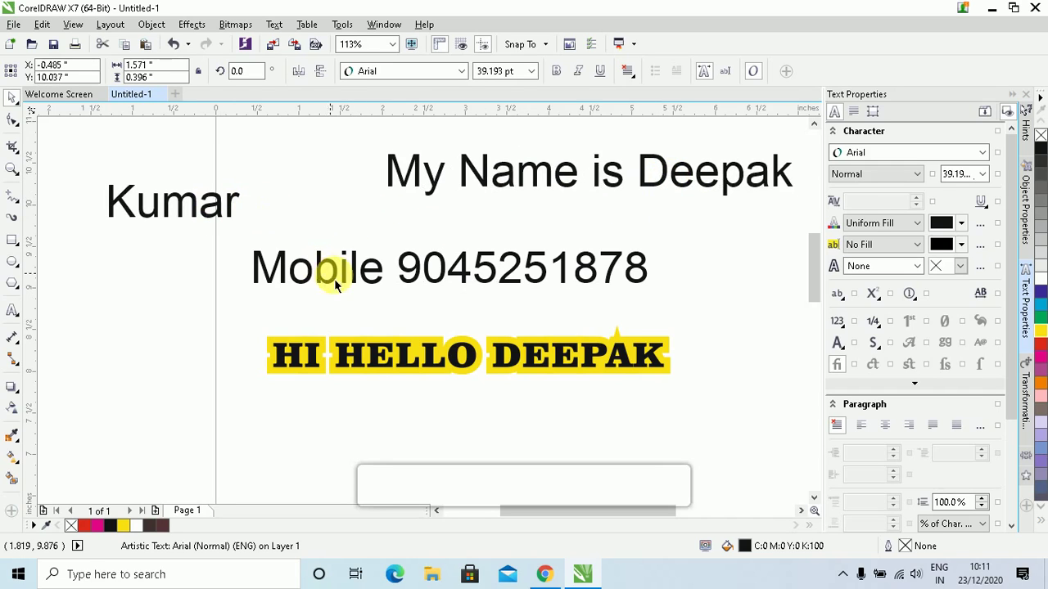
left_click(526, 293)
left_click_drag(525, 293, 557, 281)
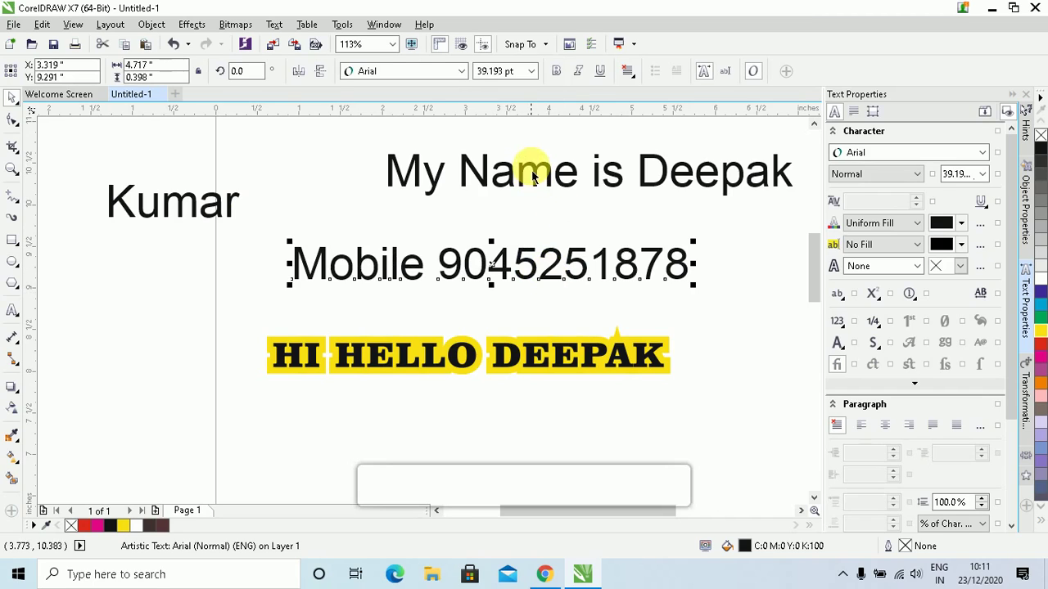
left_click(533, 173)
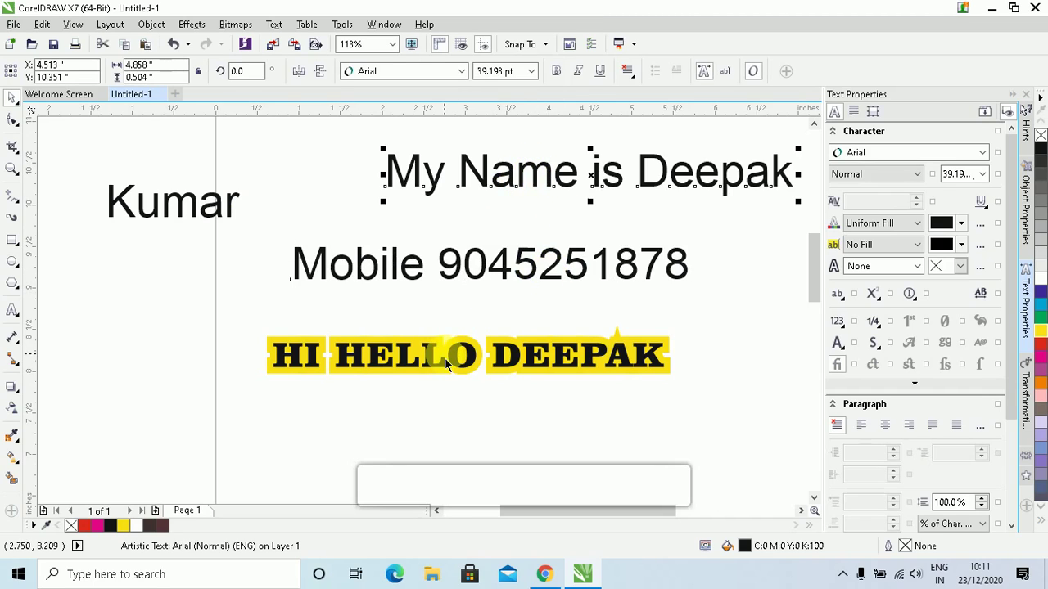
key("ctrl+z")
key("ctrl+z")
key("ctrl+z")
key("ctrl+z")
key("ctrl+z")
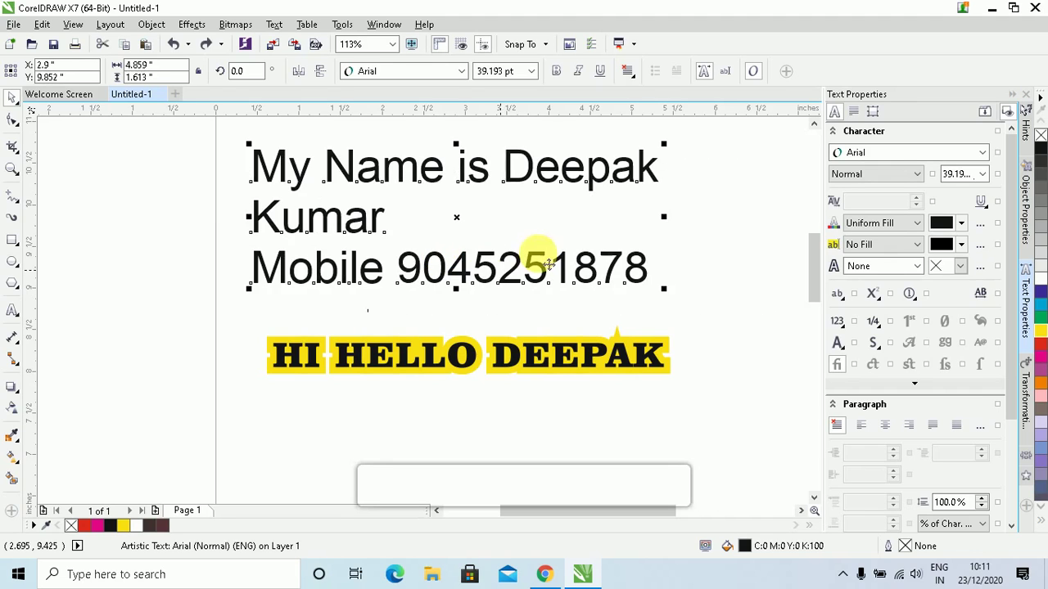
left_click(673, 169)
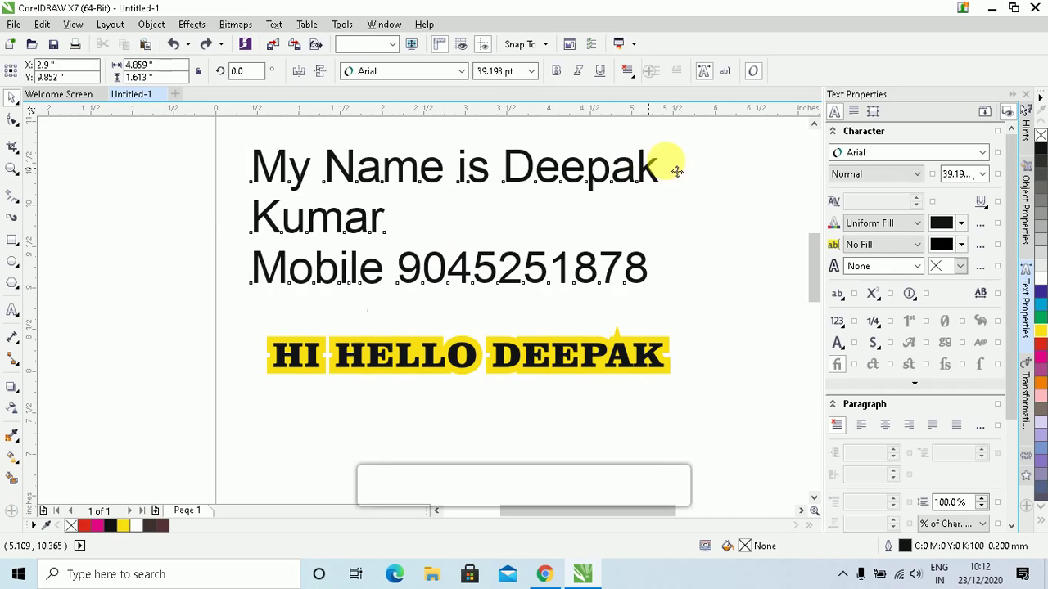
left_click(568, 360)
Stagger the headline words: lift HI, drop HELLO lower, and nudge its H upward
left_click_drag(575, 368, 560, 399)
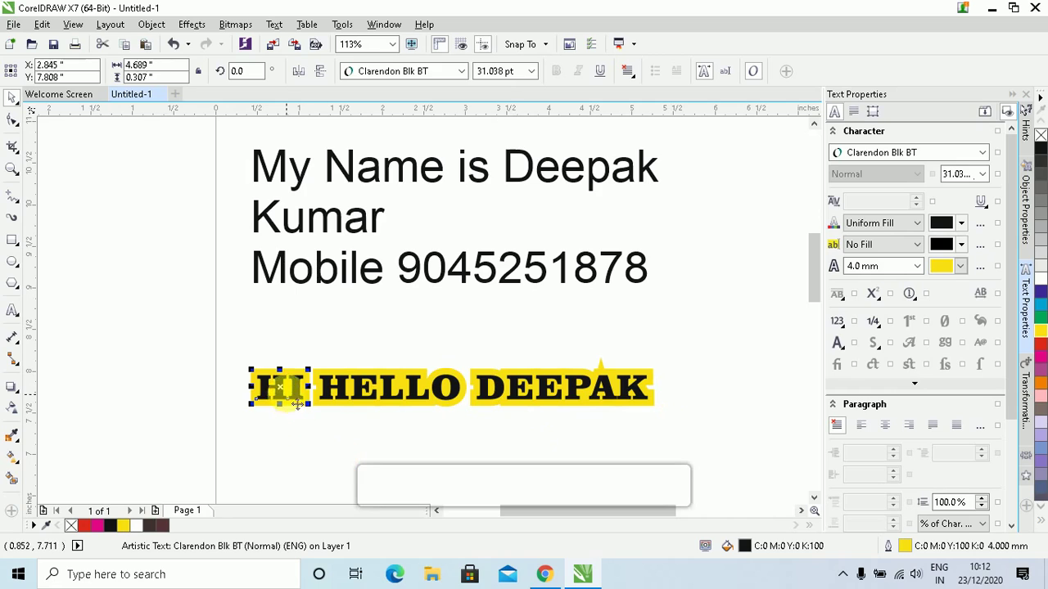
left_click_drag(278, 389, 254, 373)
left_click_drag(335, 411, 346, 432)
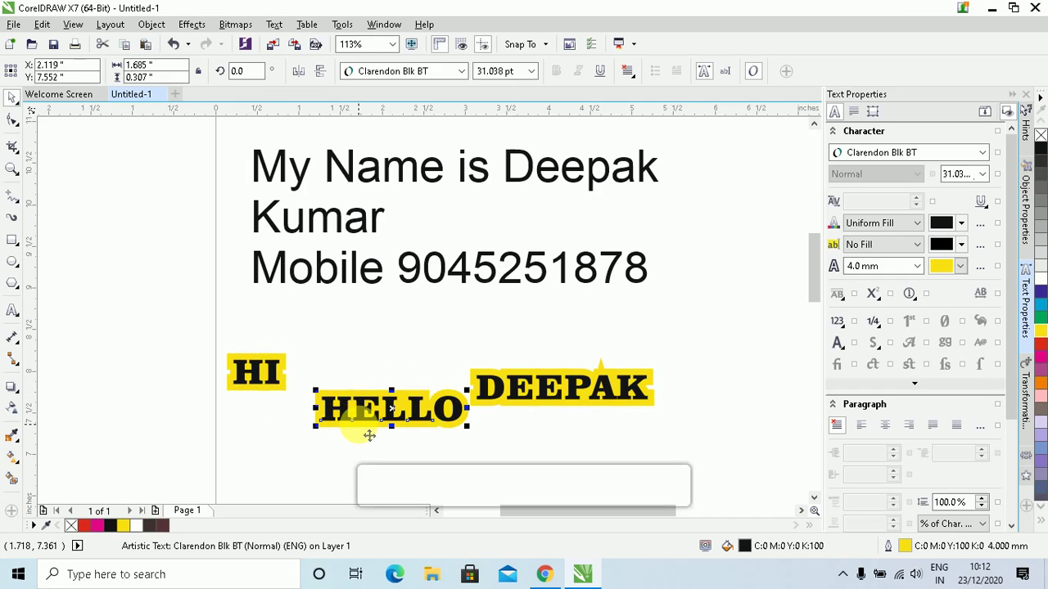
left_click(365, 431)
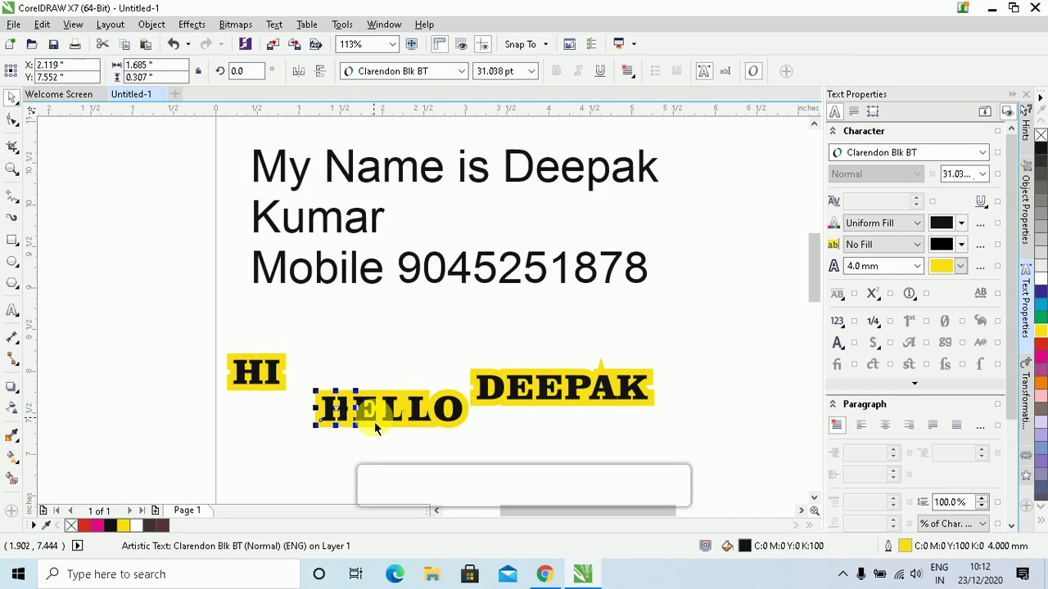
key("Up")
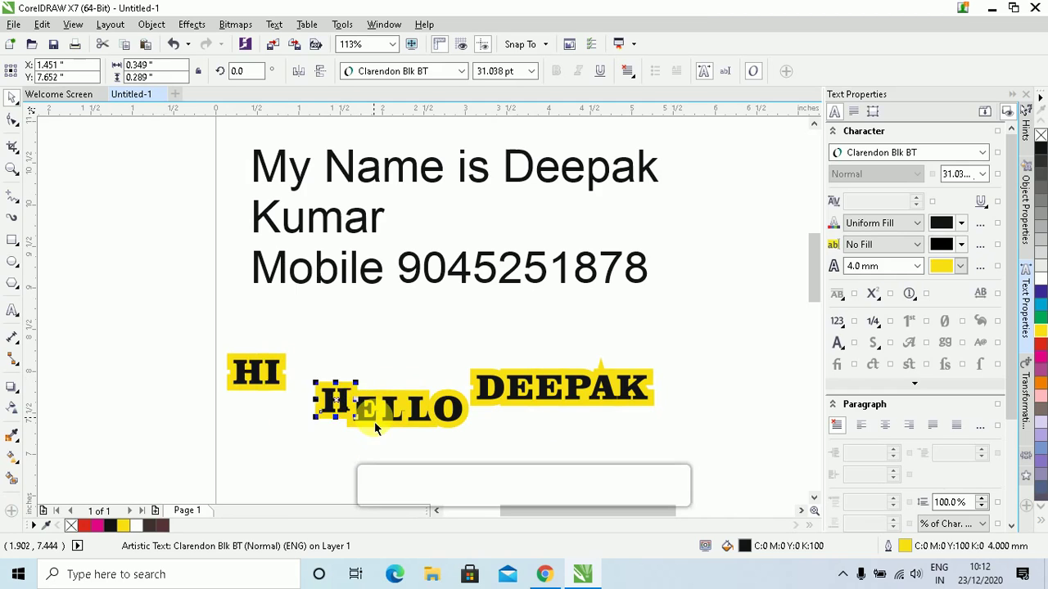
key("Up")
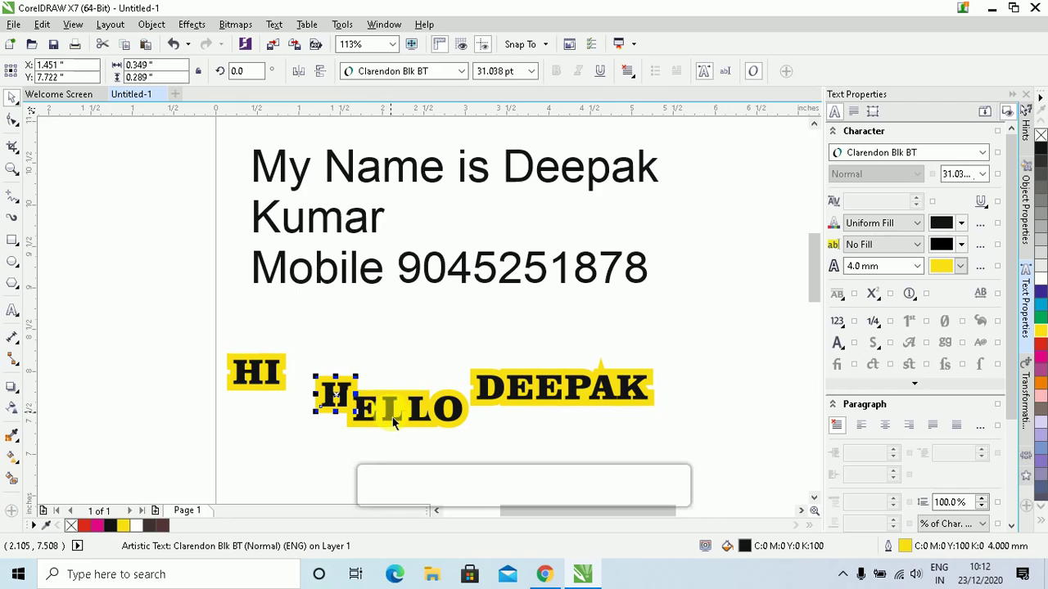
Drop the first L of HELLO below the line and set it in Balloon XBd BT
left_click(396, 421)
left_click_drag(382, 420, 402, 421)
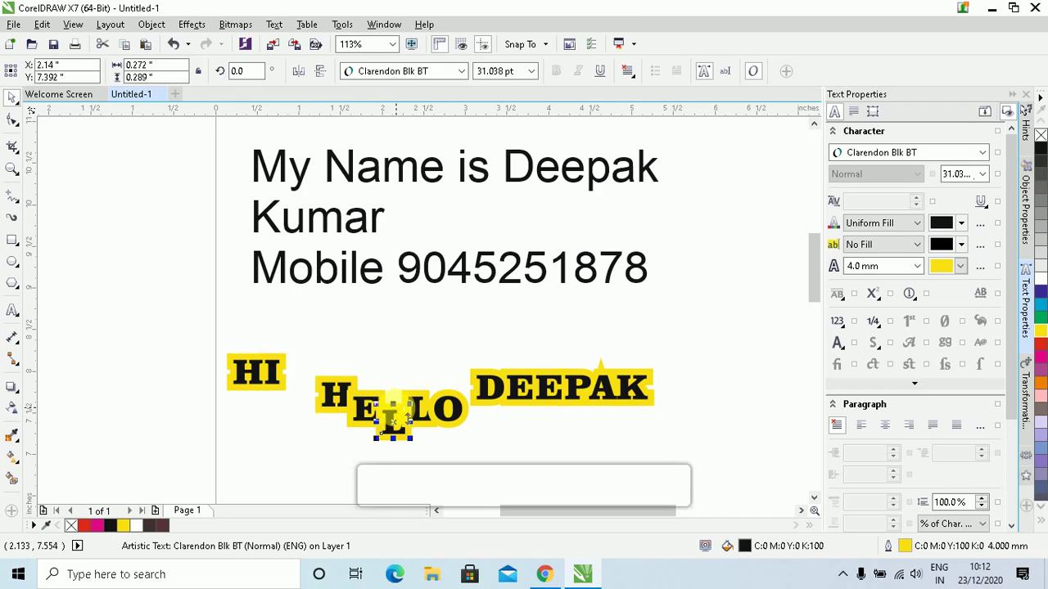
left_click(441, 72)
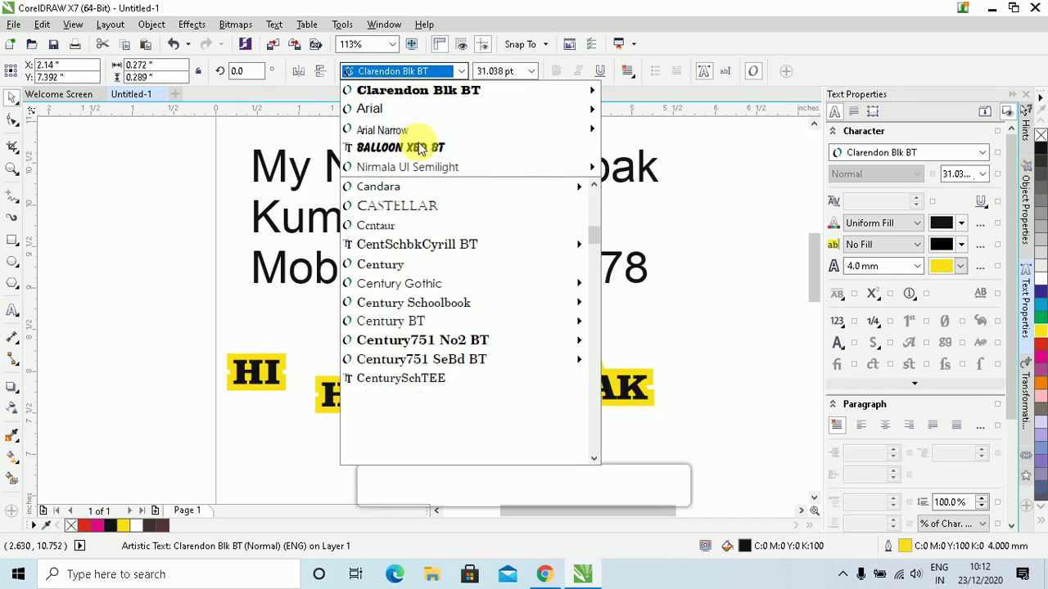
left_click(419, 147)
left_click(449, 446)
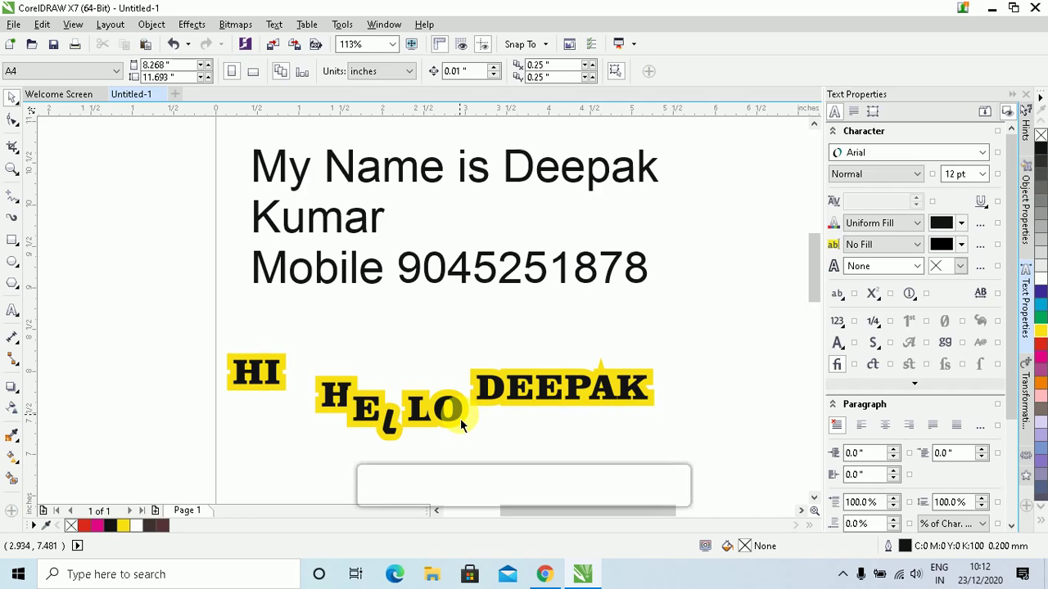
Raise the last word, break it into letters (Ctrl+K), lower its E and raise its P
left_click(535, 393)
left_click_drag(535, 393, 536, 370)
key("ctrl+k")
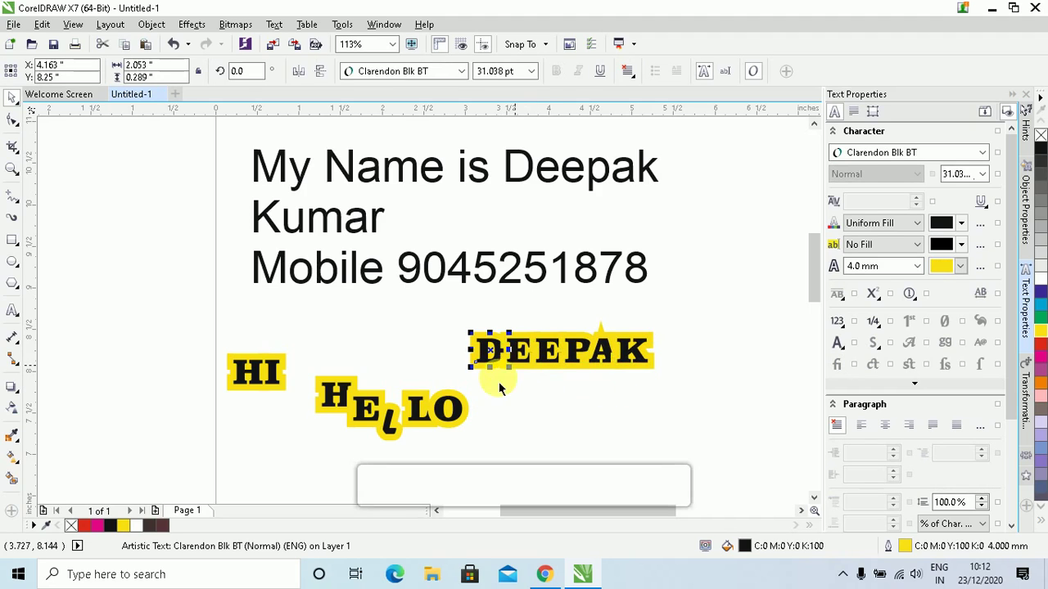
left_click(506, 385)
left_click(521, 357)
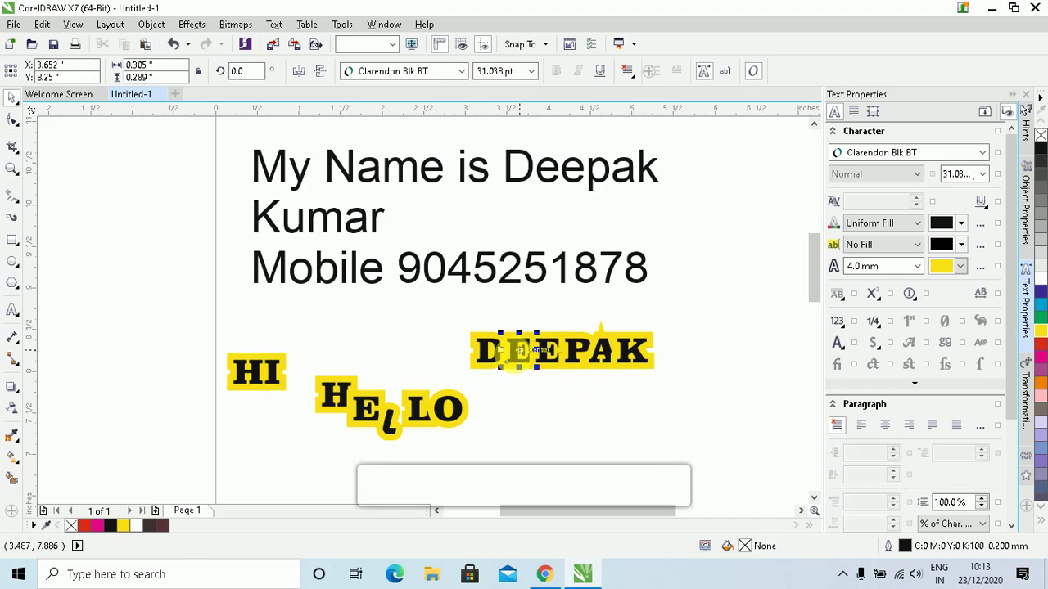
left_click_drag(525, 367, 521, 371)
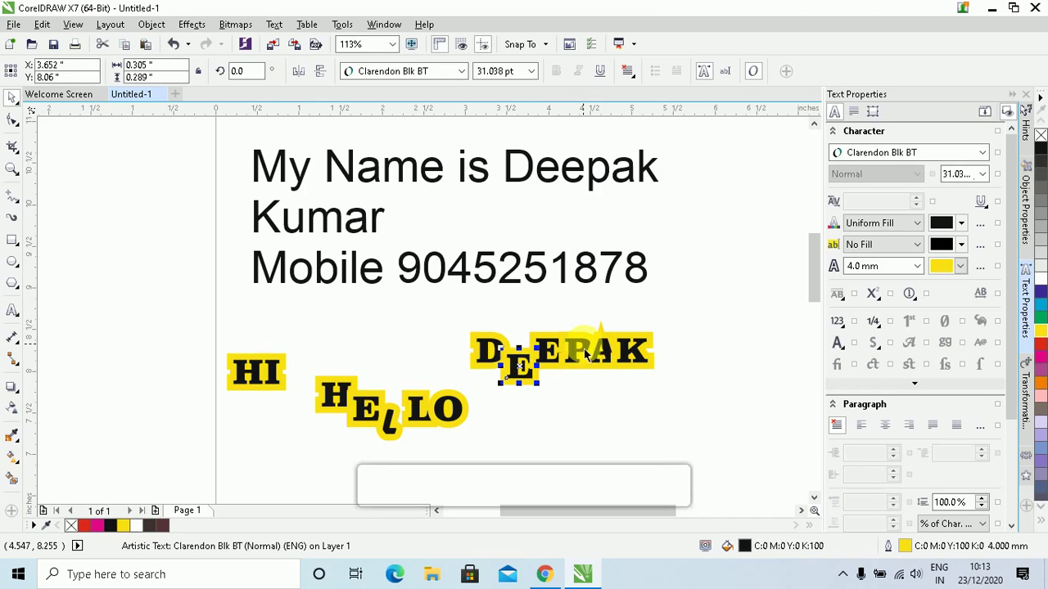
left_click(588, 354)
left_click_drag(598, 353, 594, 353)
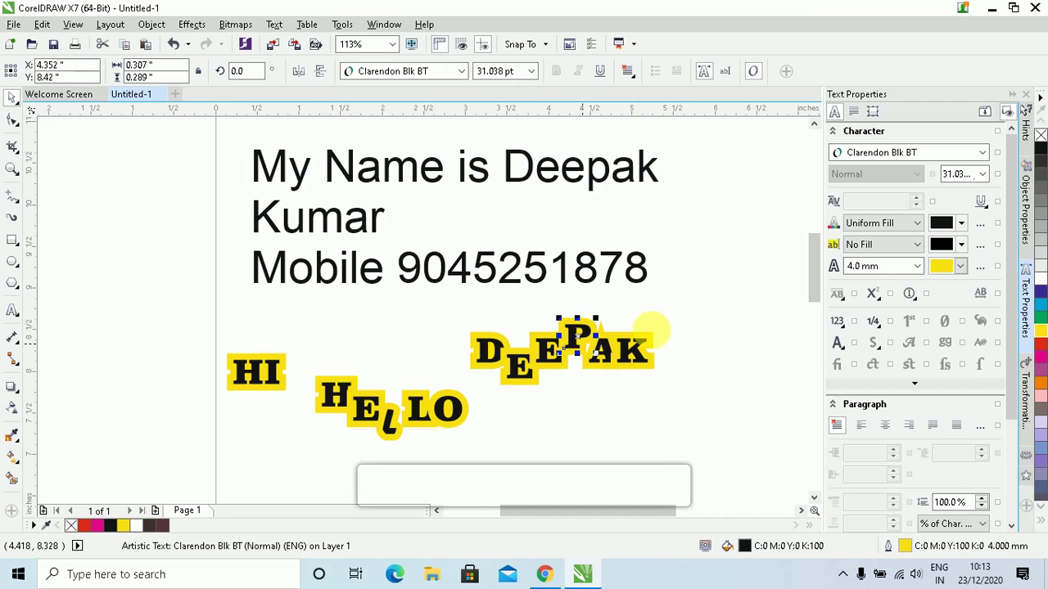
left_click(592, 384)
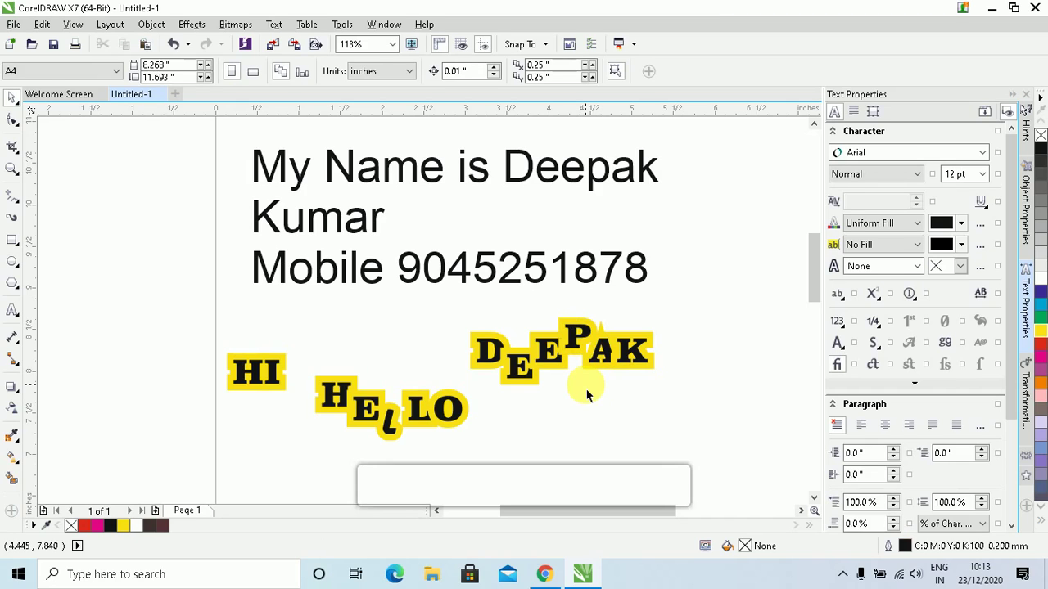
Marquee-select all the scattered headline pieces
left_click(581, 390)
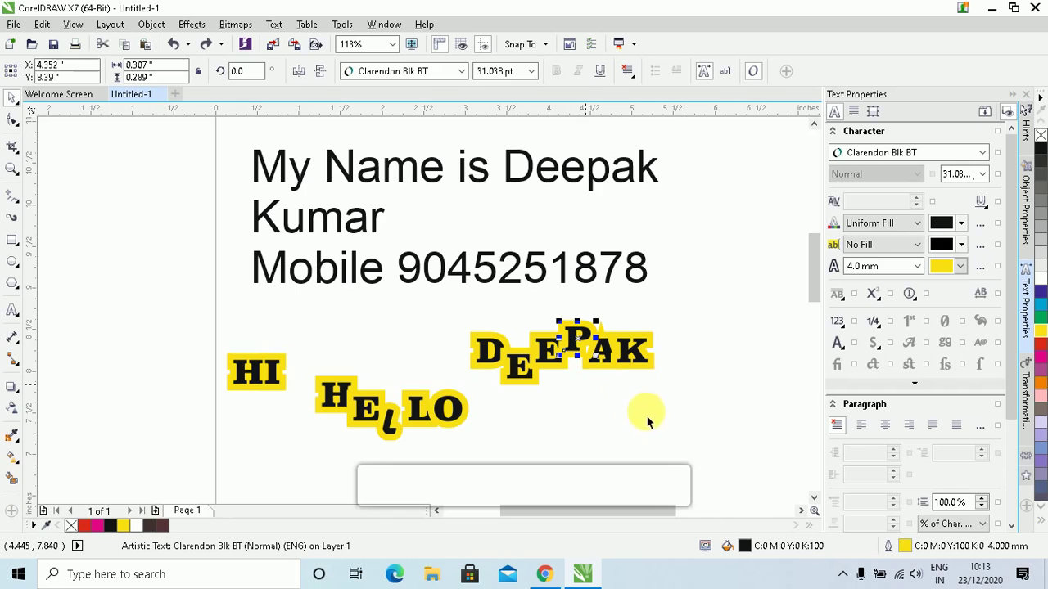
left_click(332, 426)
left_click_drag(140, 288, 712, 486)
Delete the scattered headline and set the three-line text in Bauhaus 93
key("Delete")
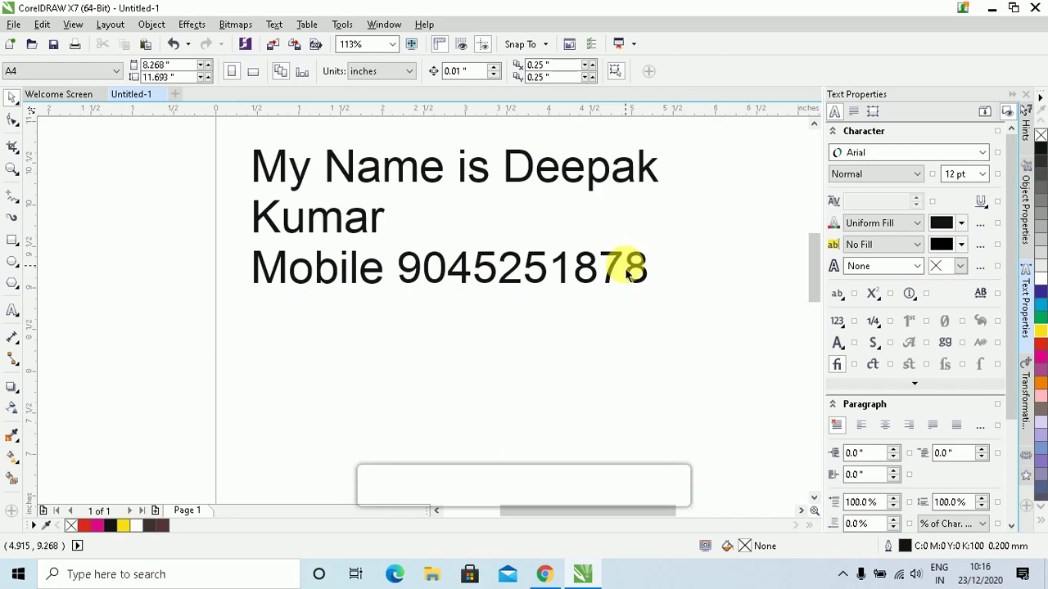
left_click(611, 262)
left_click(459, 70)
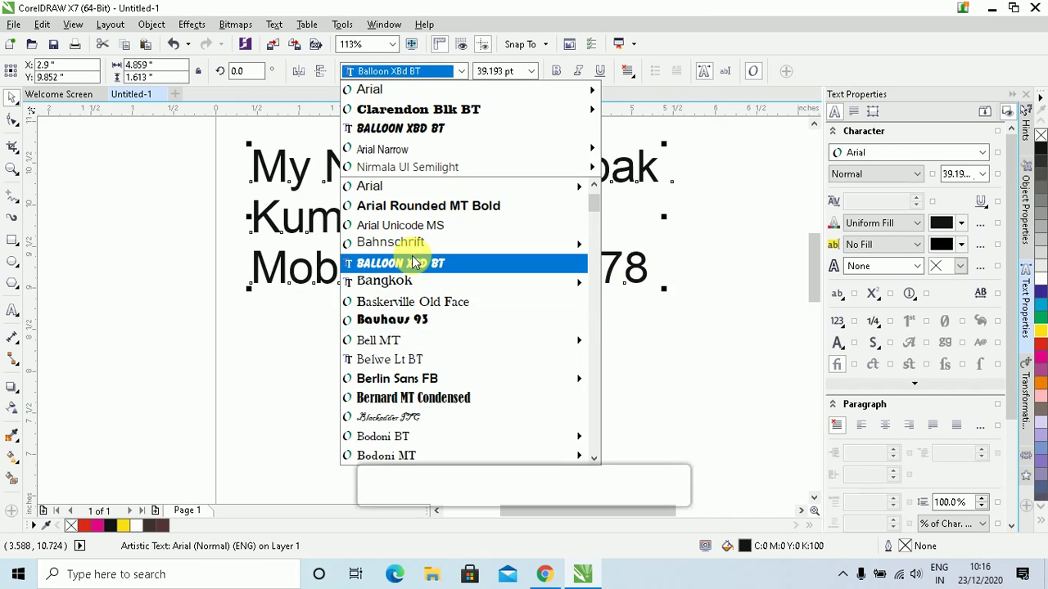
scroll(410, 358, "down", 1)
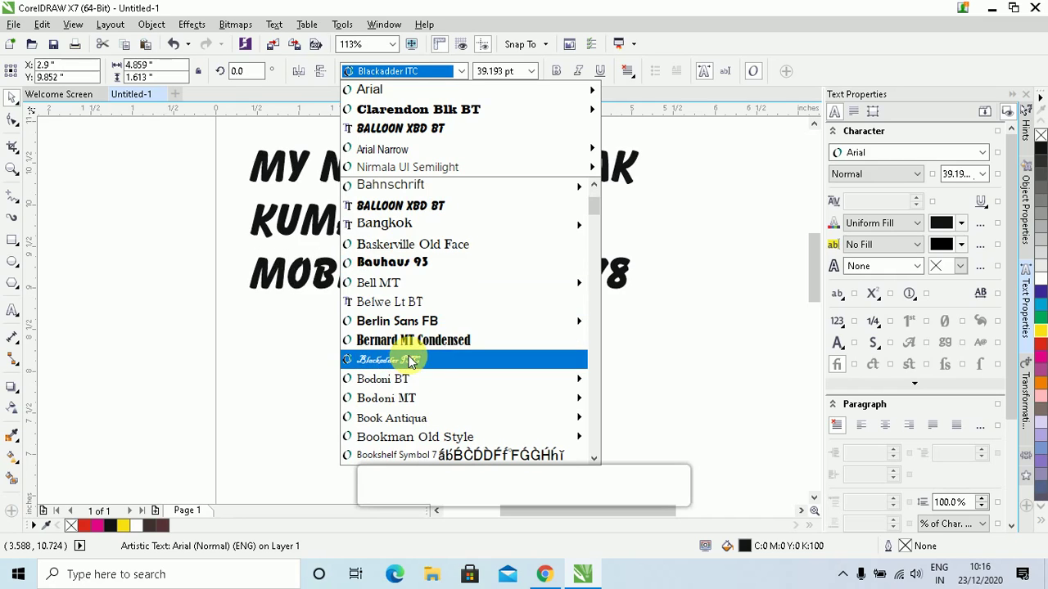
scroll(419, 395, "down", 1)
scroll(419, 396, "down", 4)
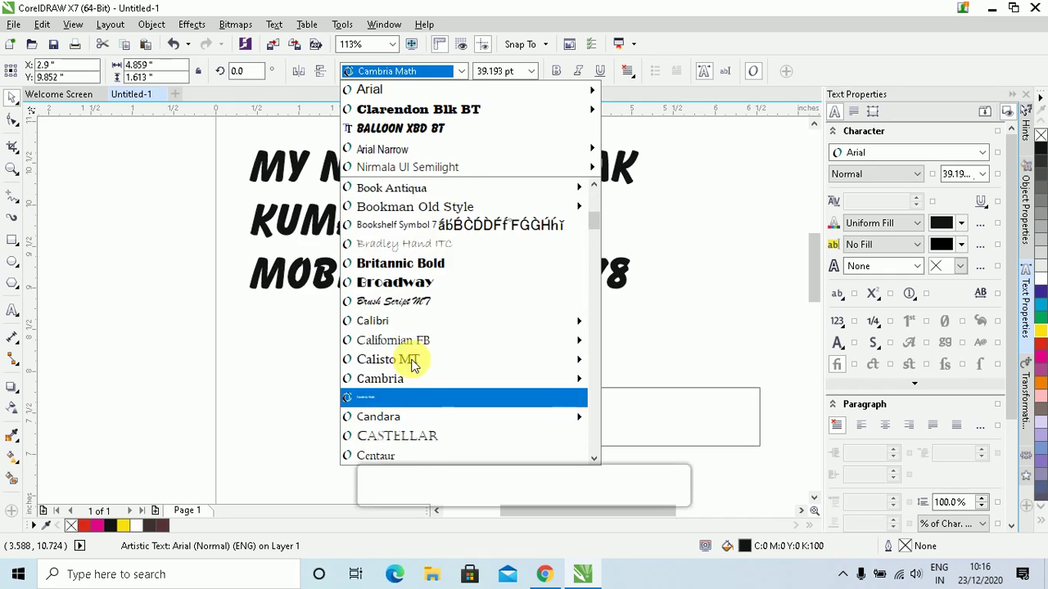
scroll(422, 295, "up", 4)
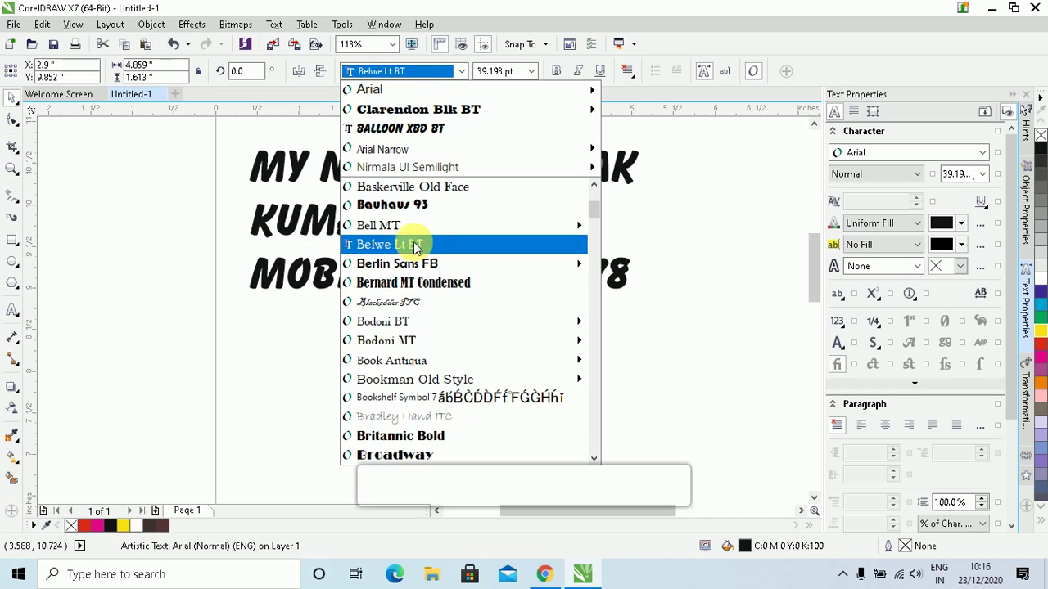
left_click(412, 204)
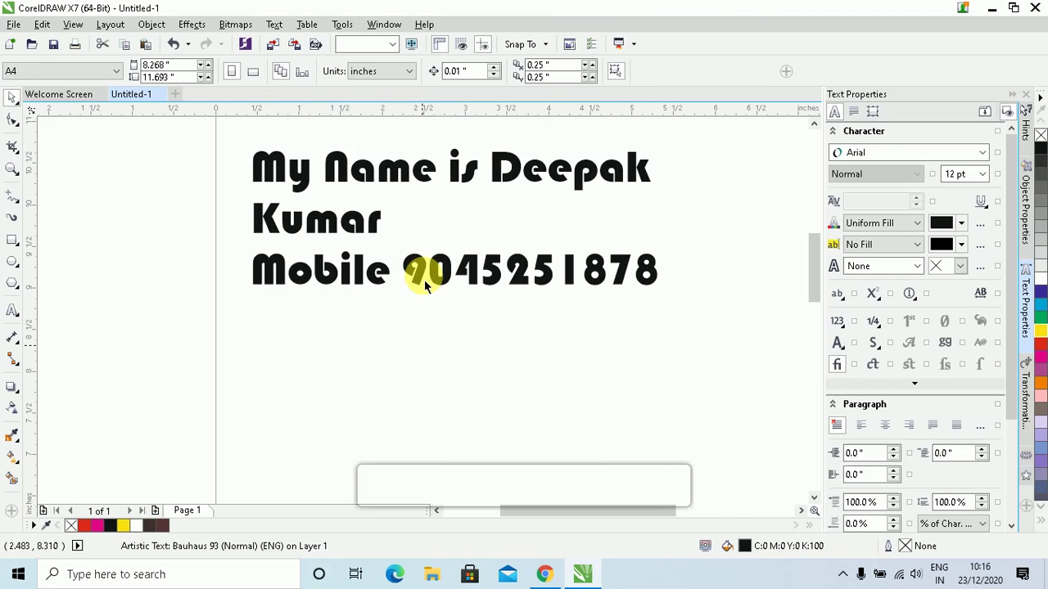
Move the three-line text lower on the page and change its font to Broadway
left_click(404, 270)
left_click_drag(404, 270, 414, 360)
left_click(437, 72)
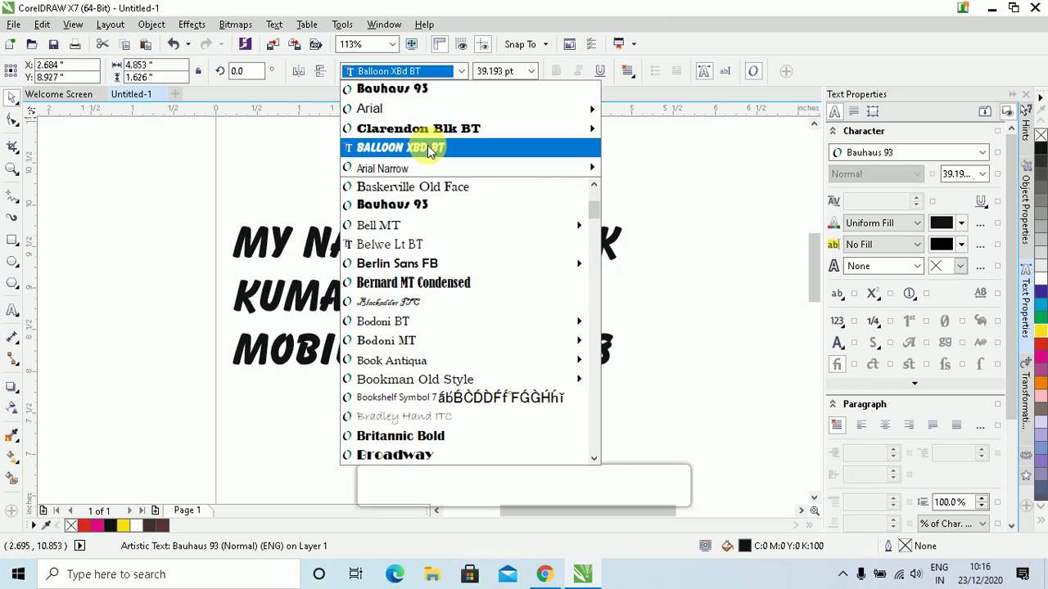
mouse_move(428, 136)
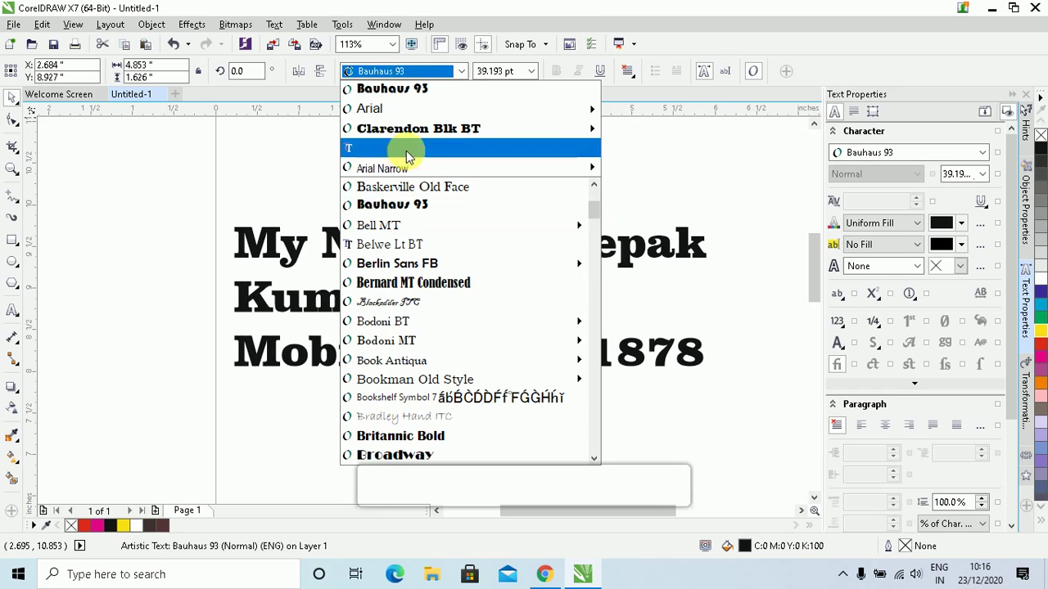
scroll(417, 315, "down", 3)
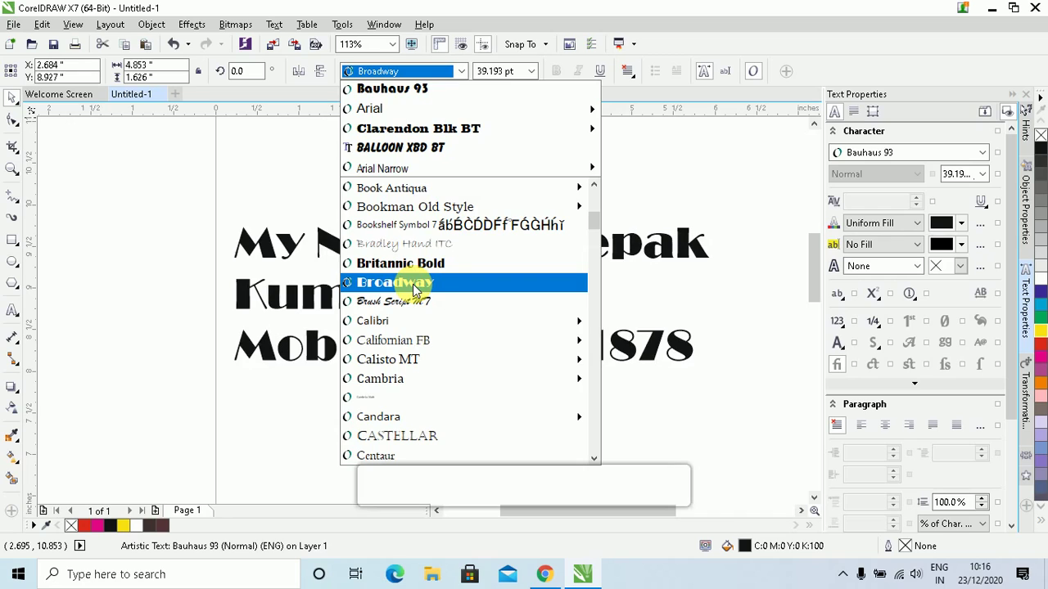
left_click(415, 288)
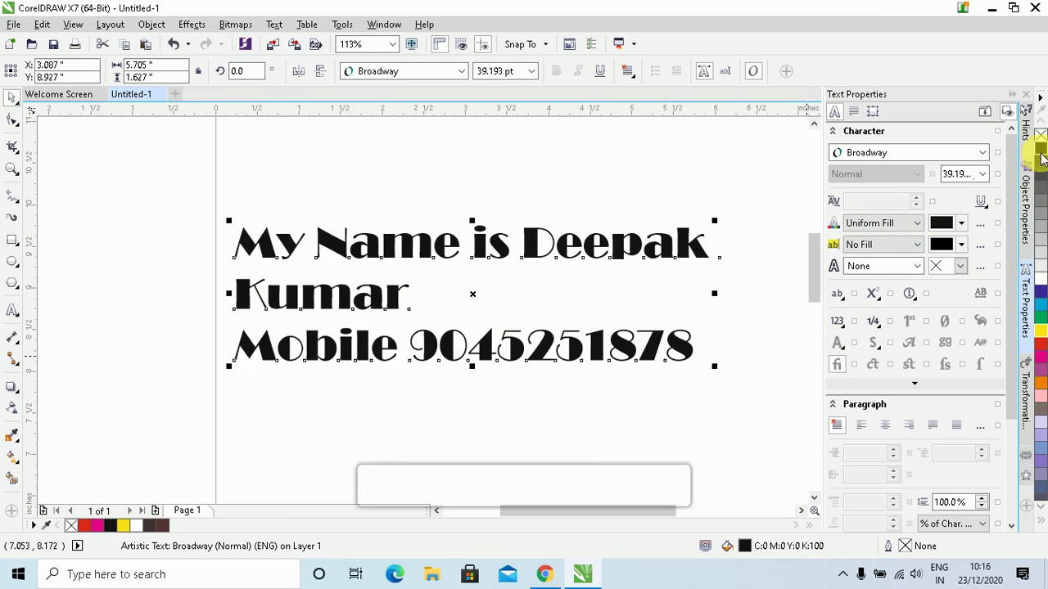
Fill the Broadway heading red with uniform fill and give it a 2.0 mm outline
left_click(1041, 320)
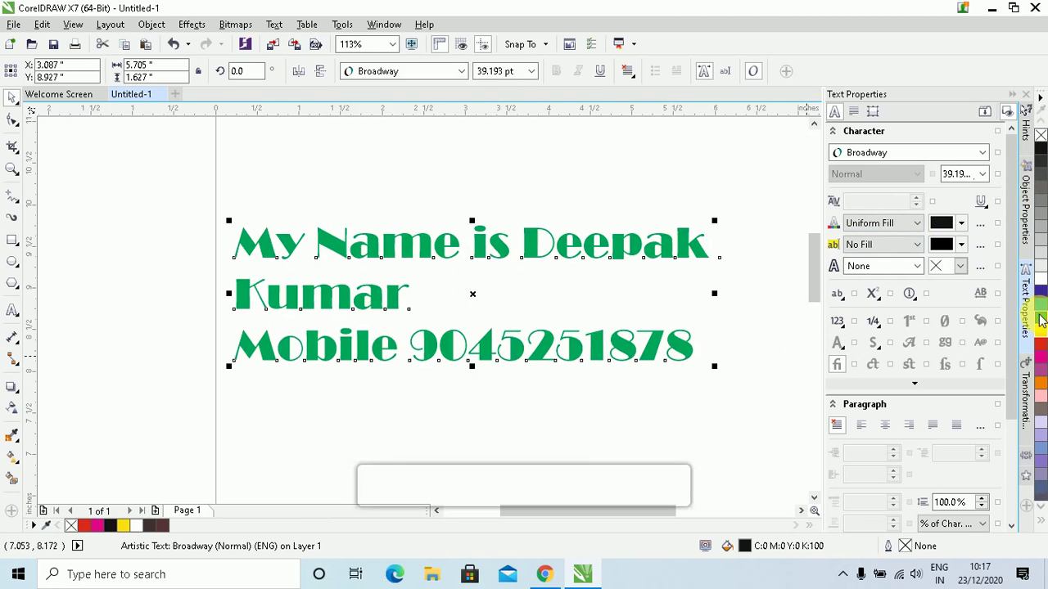
left_click(1038, 332)
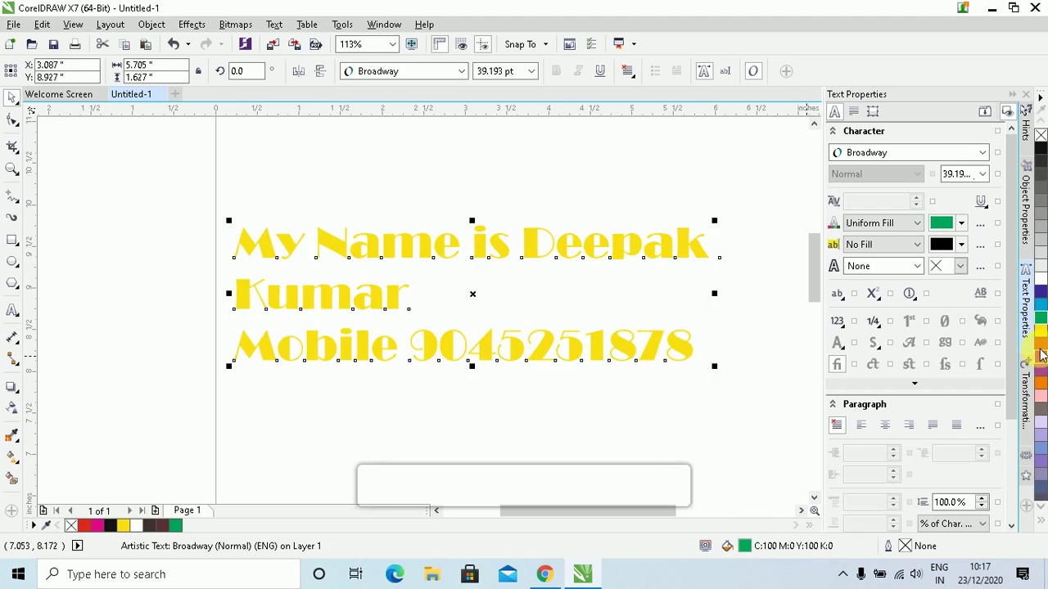
left_click(1042, 352)
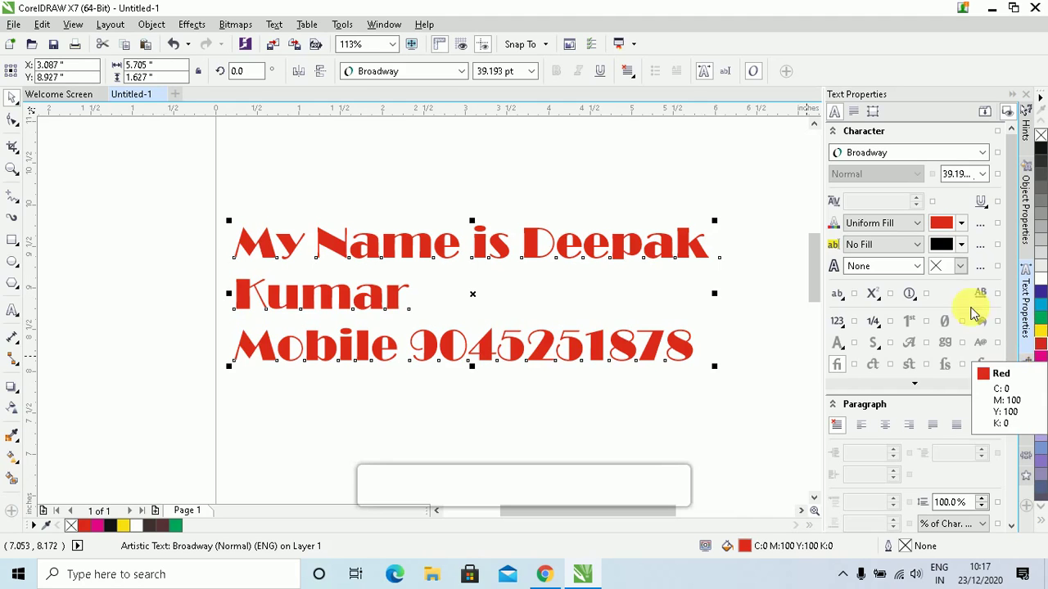
left_click(916, 227)
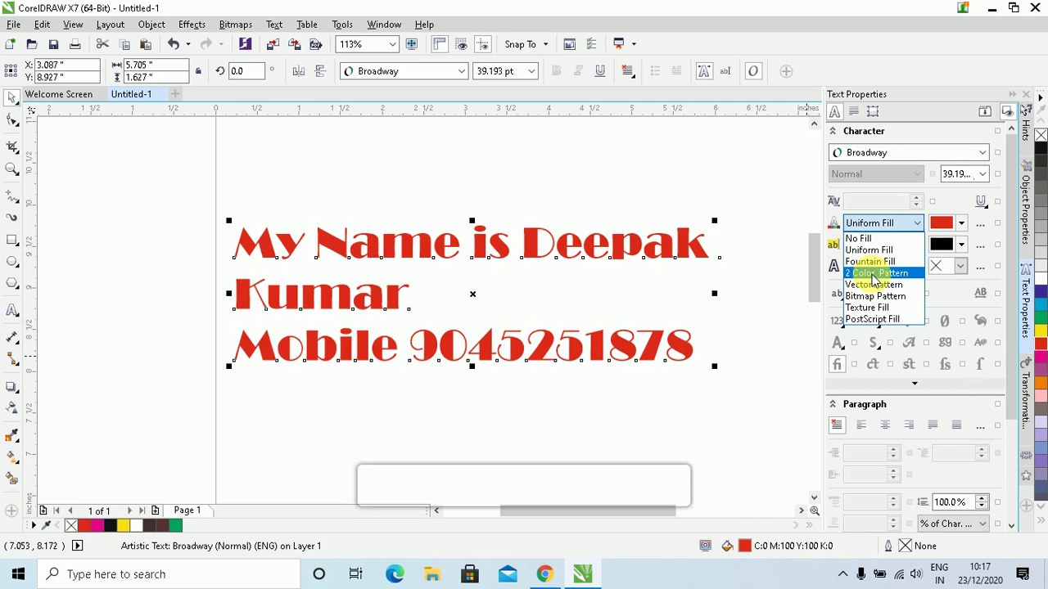
left_click(956, 203)
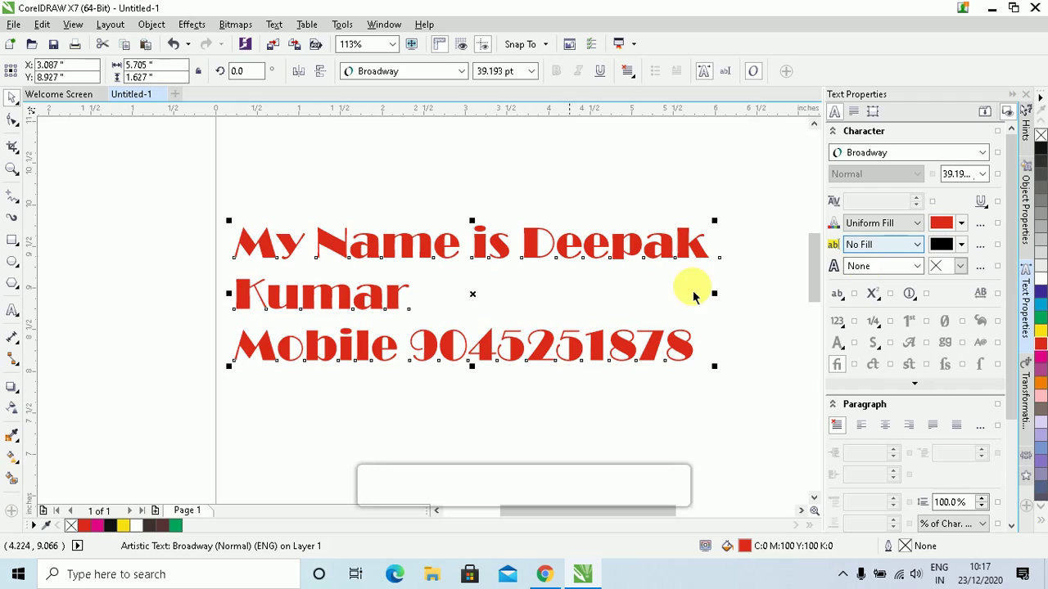
left_click(916, 272)
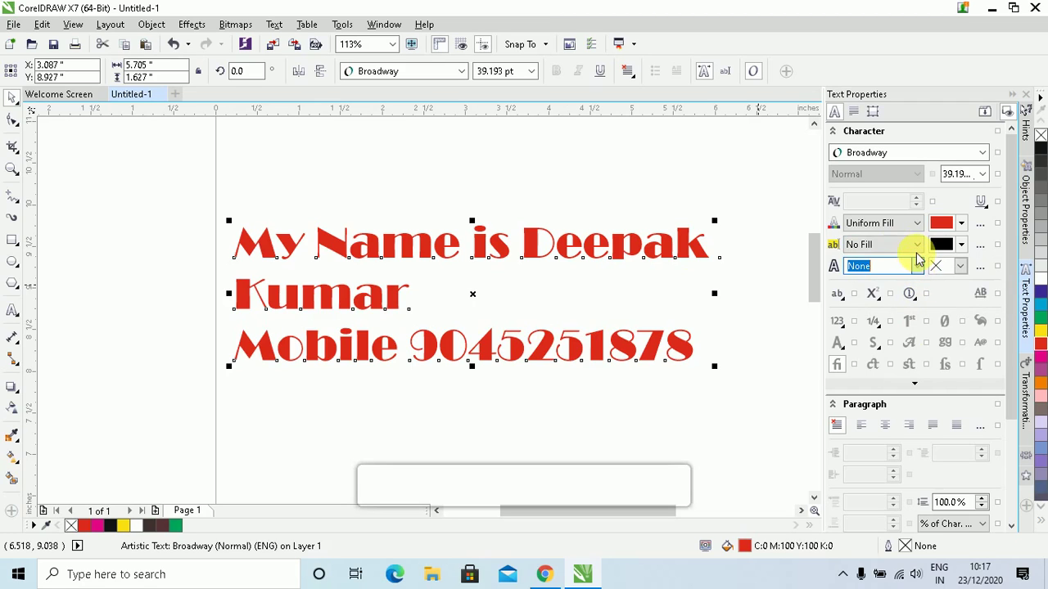
left_click(917, 266)
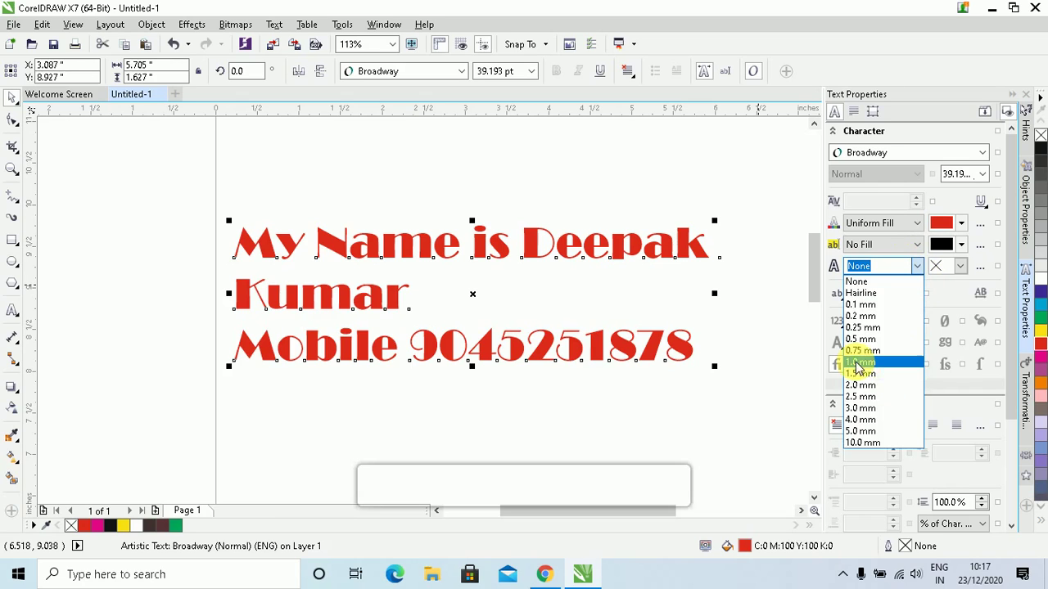
left_click(859, 385)
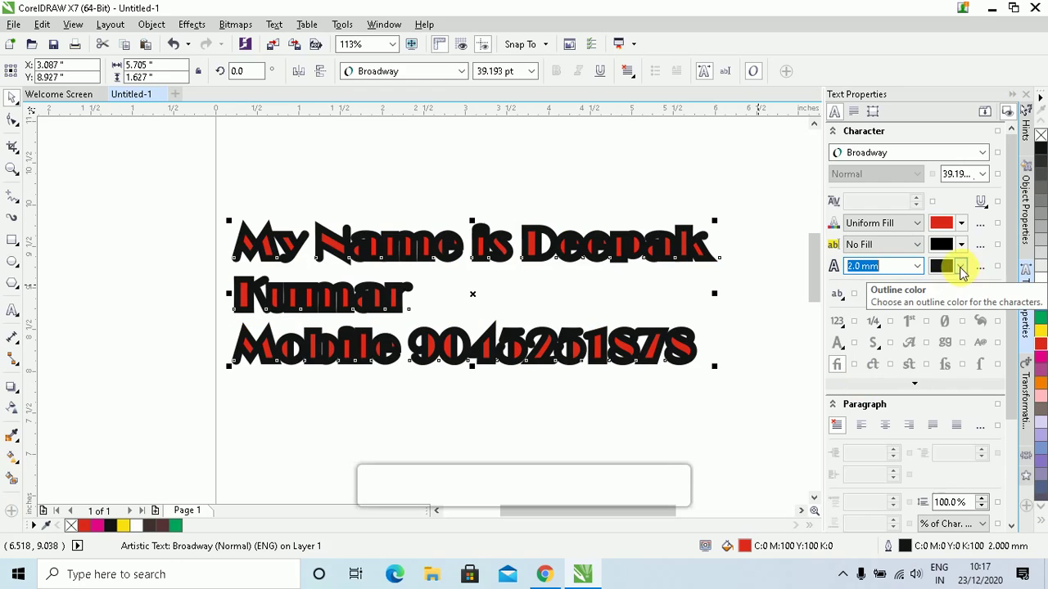
In Outline Pen, set a yellow solid 1.5 mm outline drawn behind the fill
left_click(980, 271)
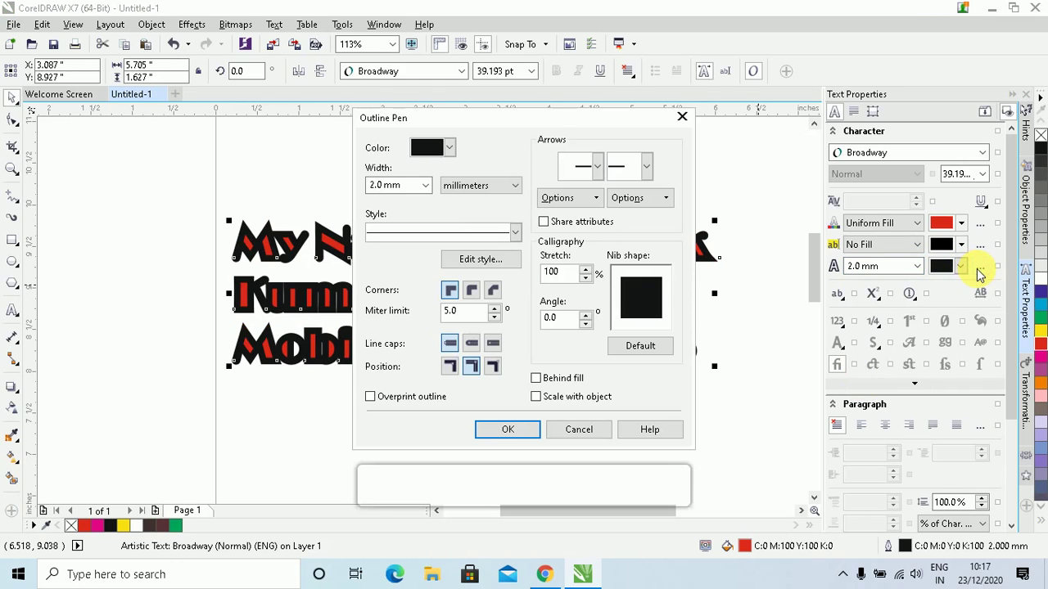
left_click_drag(518, 121, 757, 127)
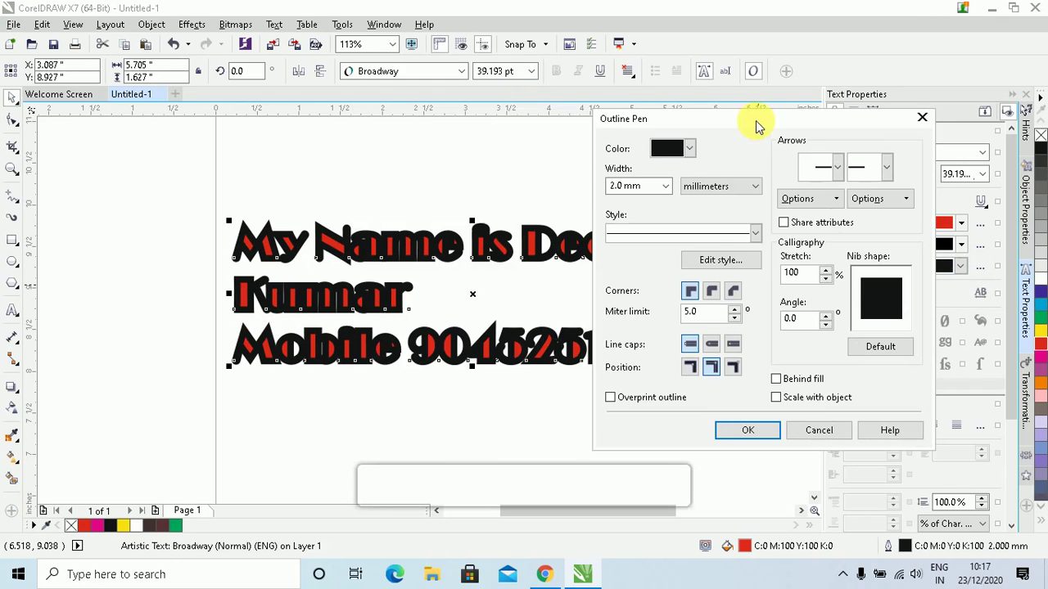
left_click(690, 148)
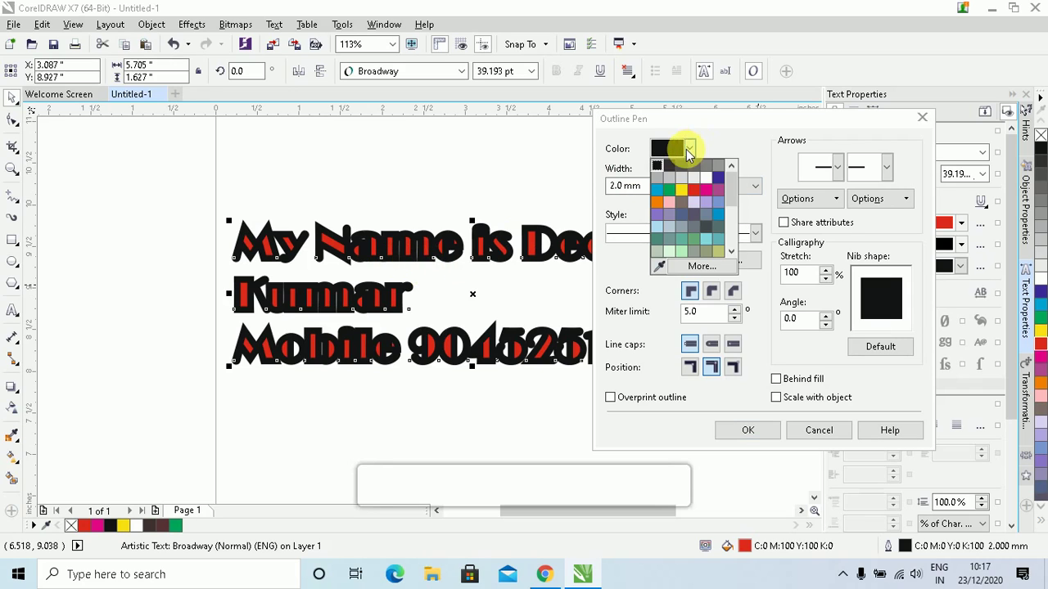
left_click(682, 195)
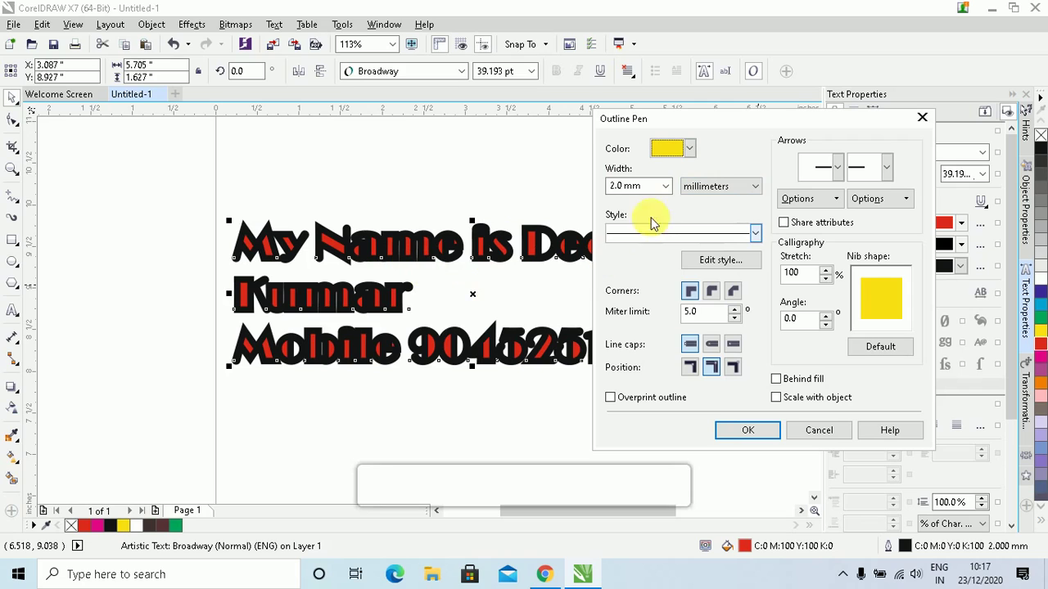
left_click(665, 187)
left_click(643, 293)
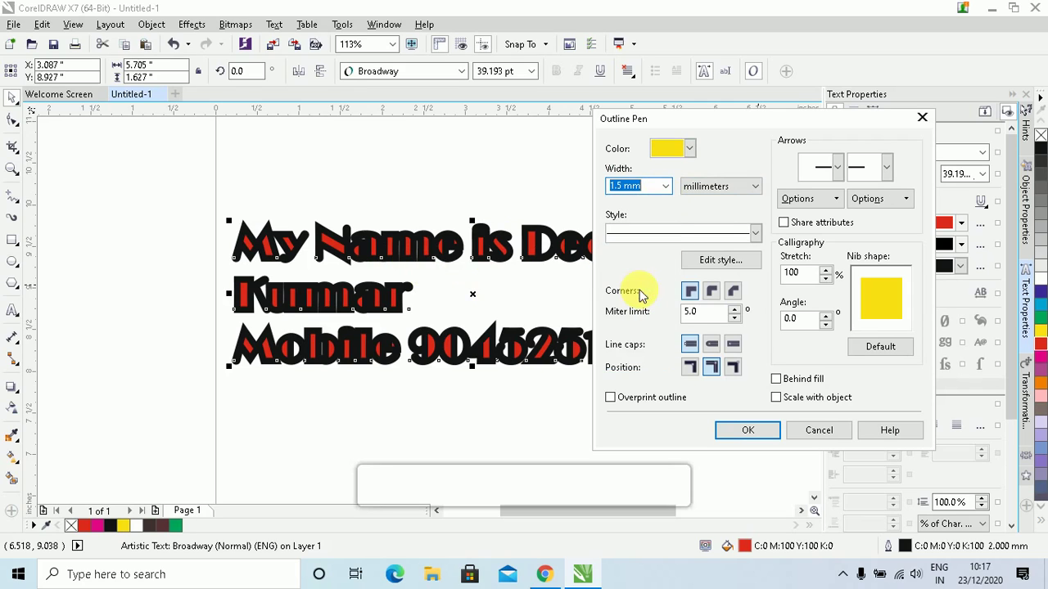
left_click(731, 186)
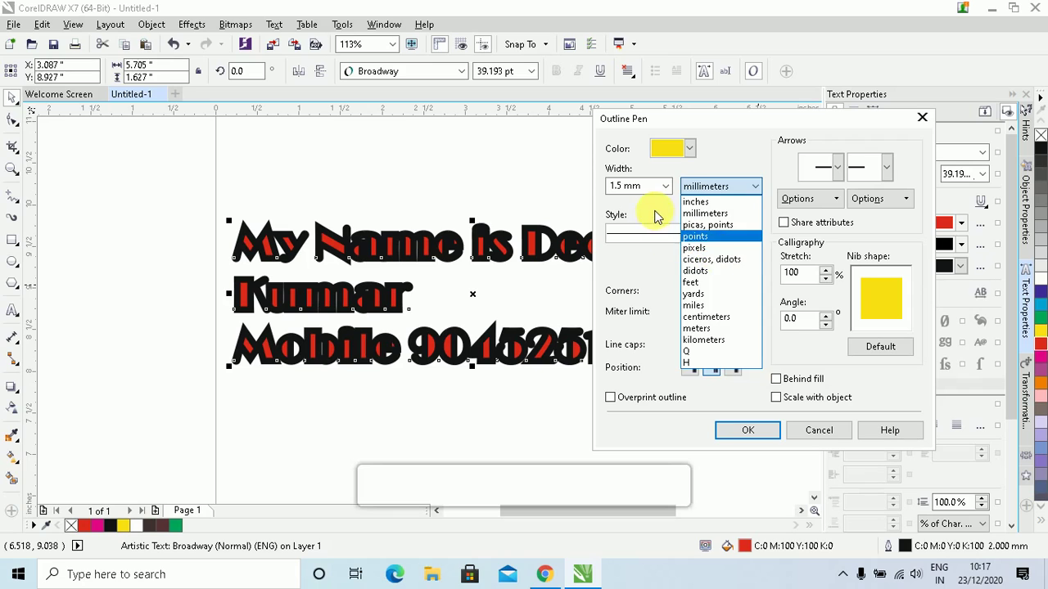
left_click(643, 233)
left_click(662, 236)
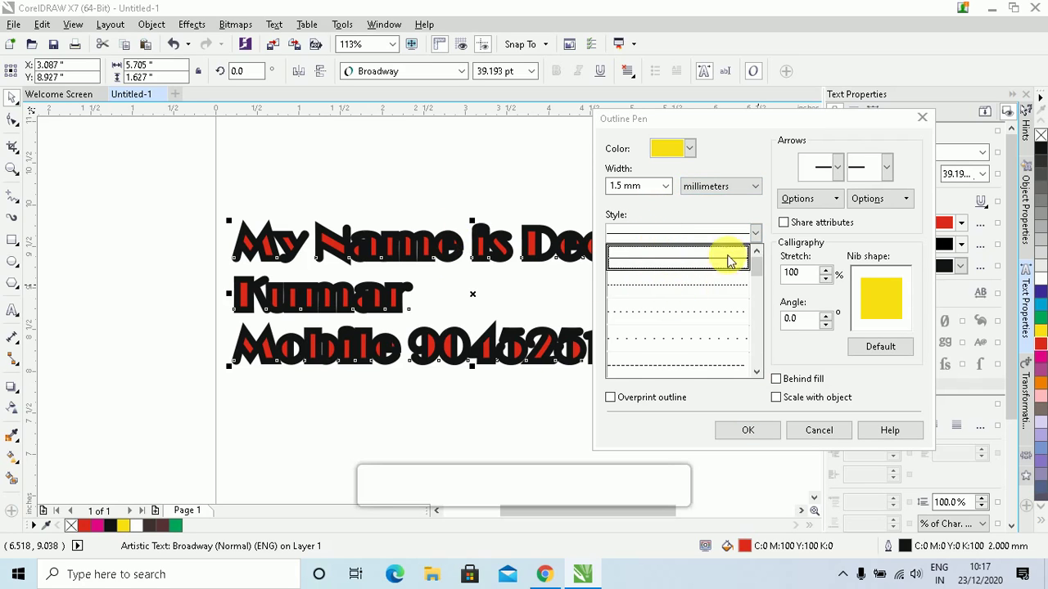
left_click(716, 212)
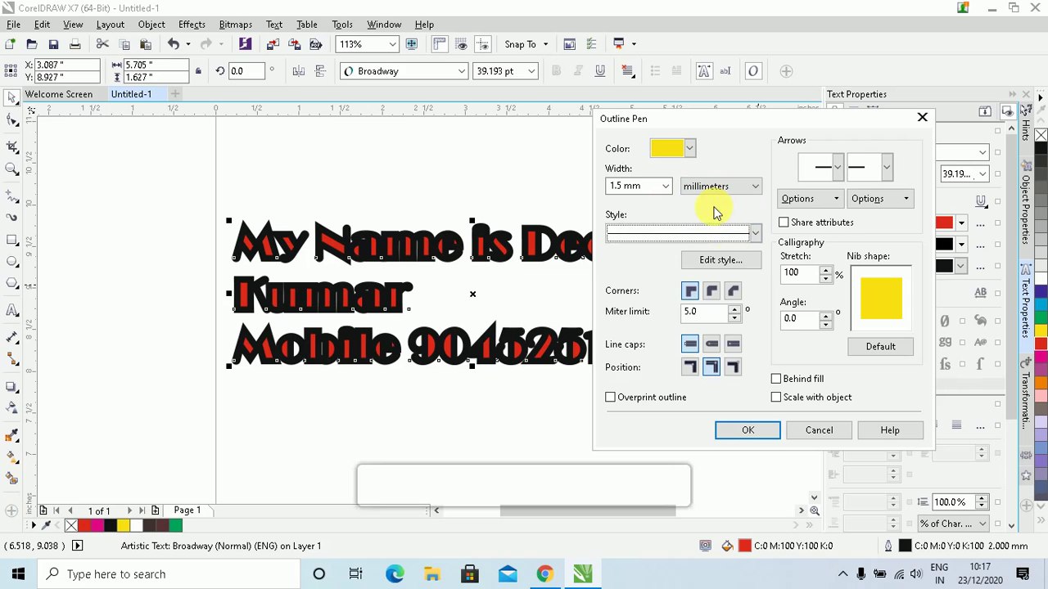
left_click(776, 380)
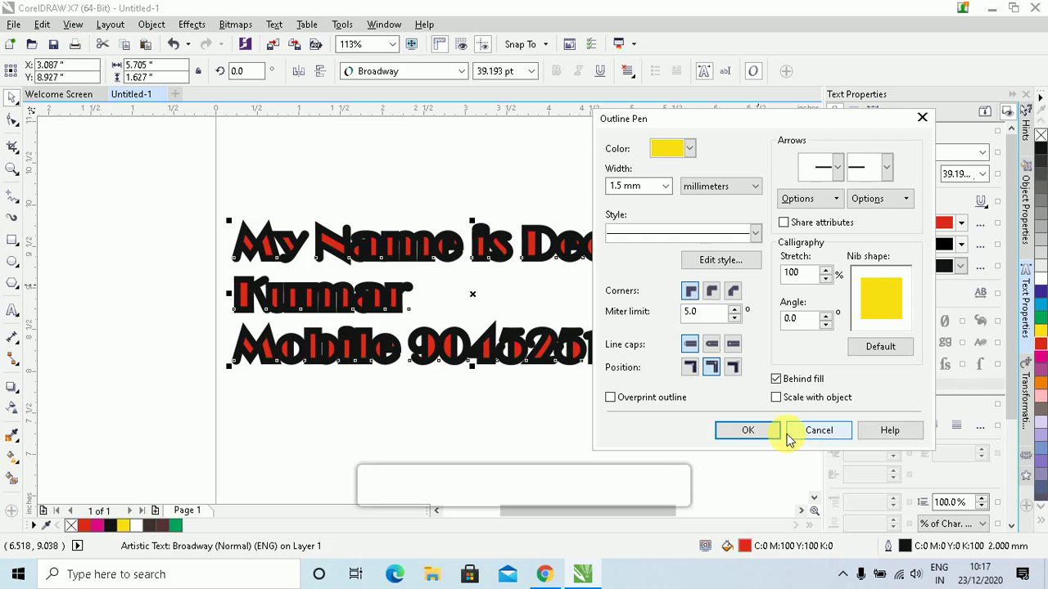
left_click(744, 429)
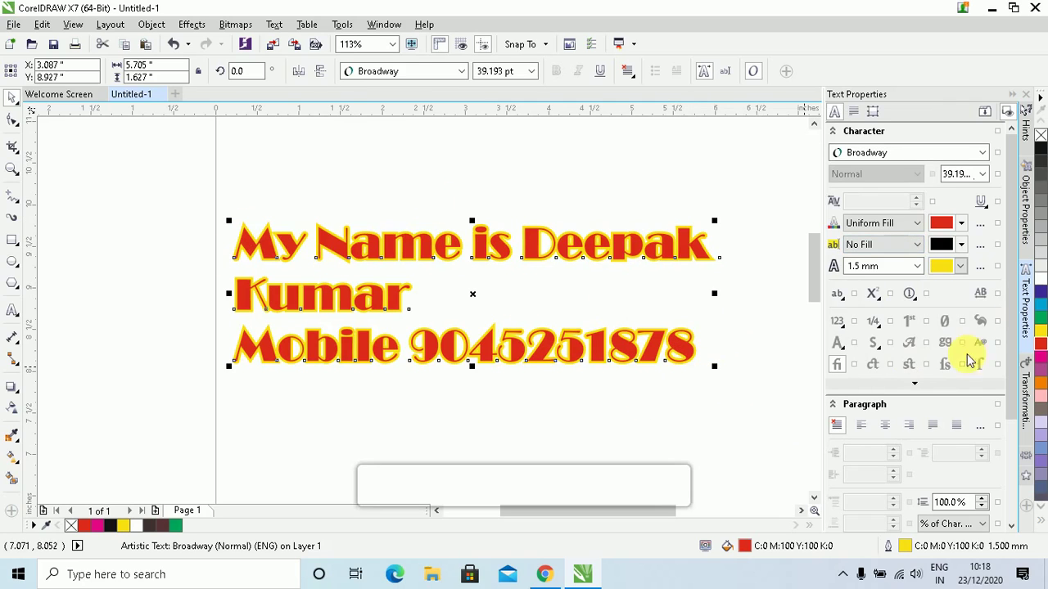
Make the outline black, enable Scale with object, and resize the heading to about 34 pt
left_click(961, 268)
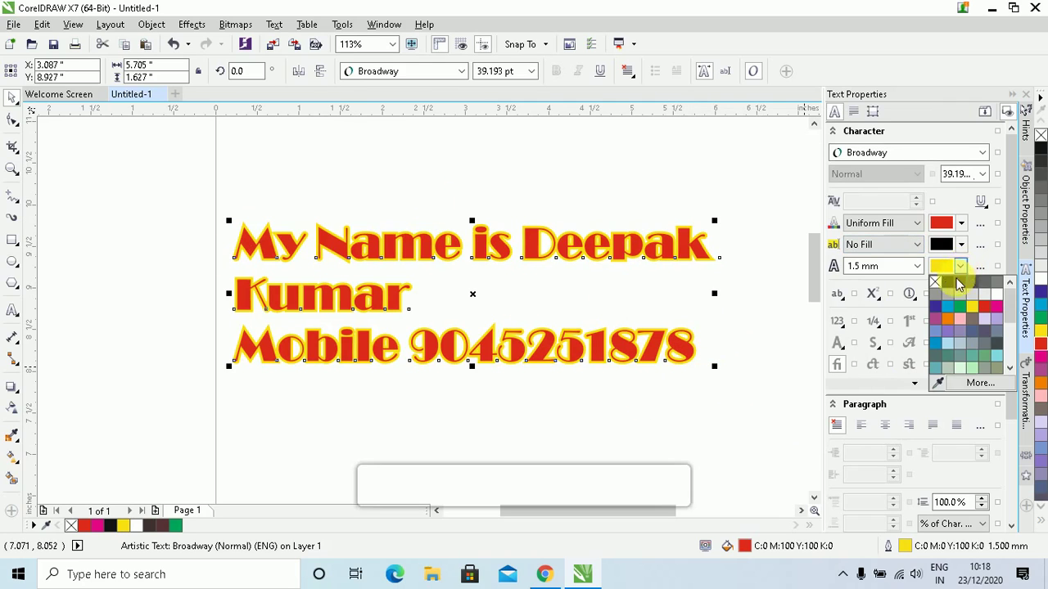
left_click(951, 281)
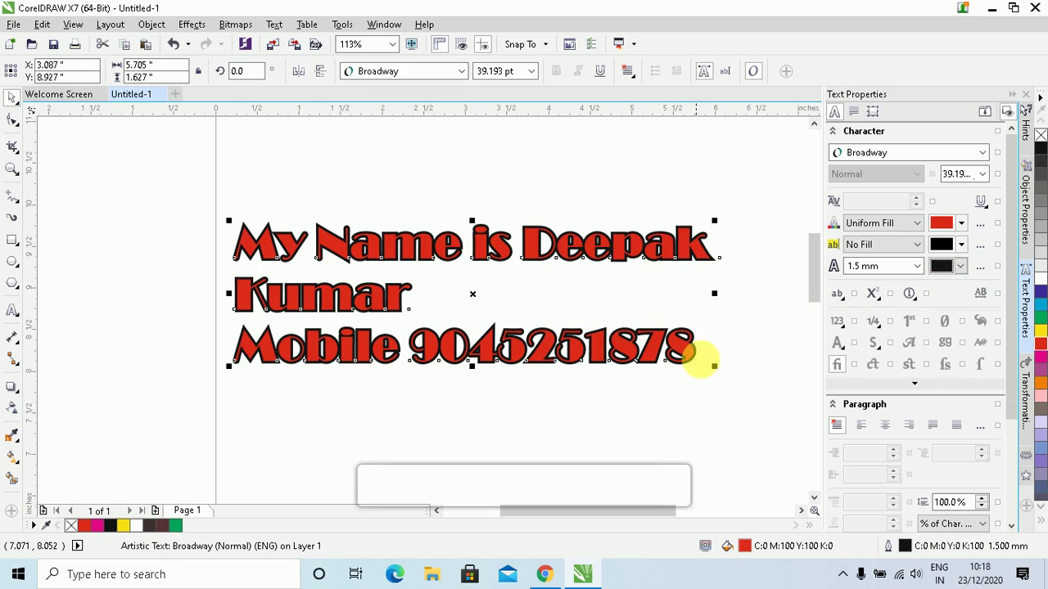
left_click_drag(715, 367, 655, 404)
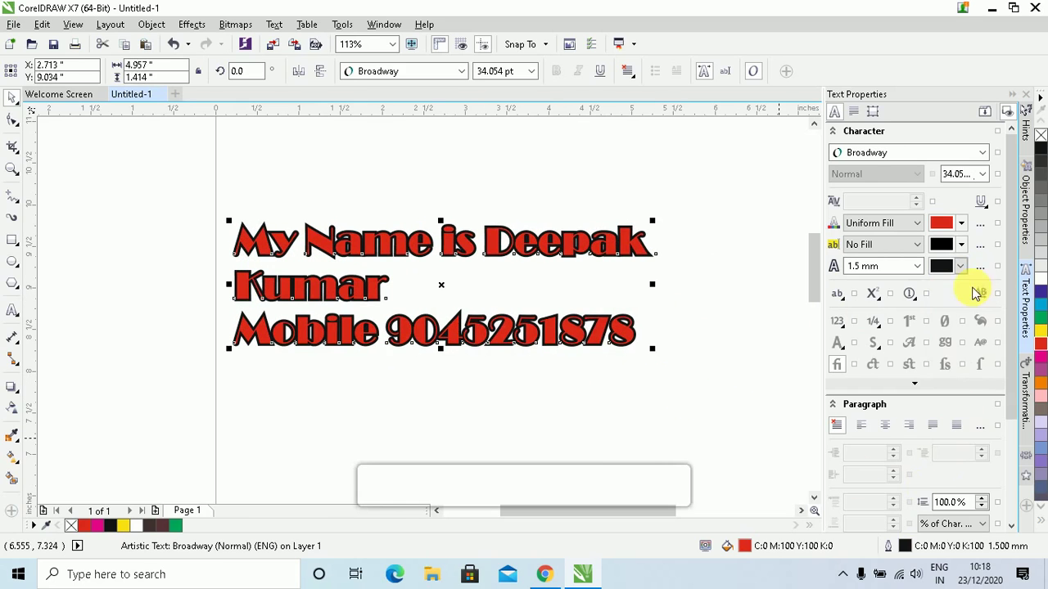
left_click(980, 267)
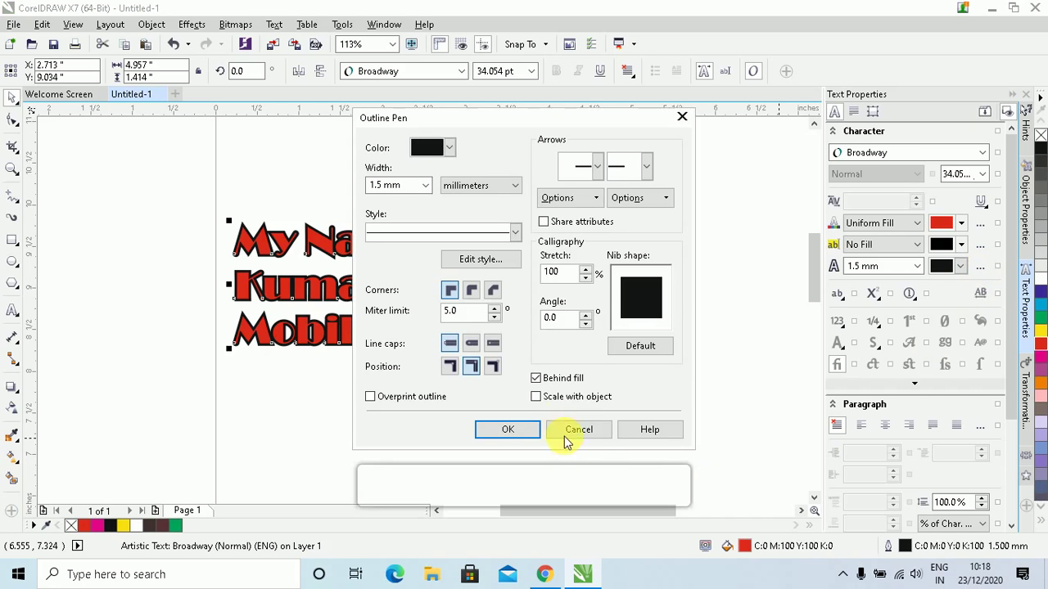
left_click(508, 430)
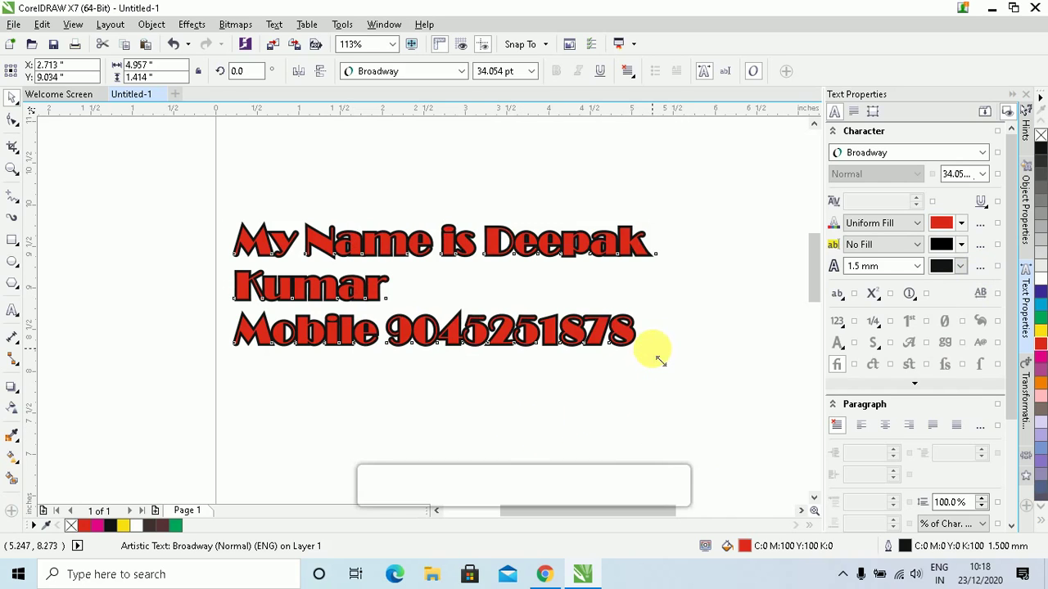
left_click_drag(660, 360, 734, 428)
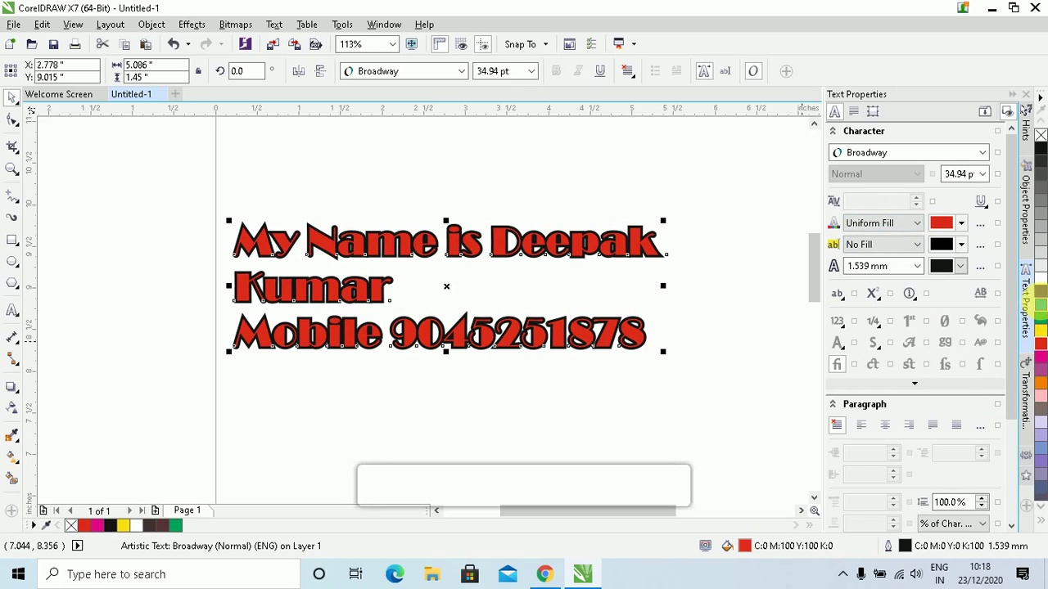
Fill the heading cyan and move it up near the top of the page
left_click(1040, 301)
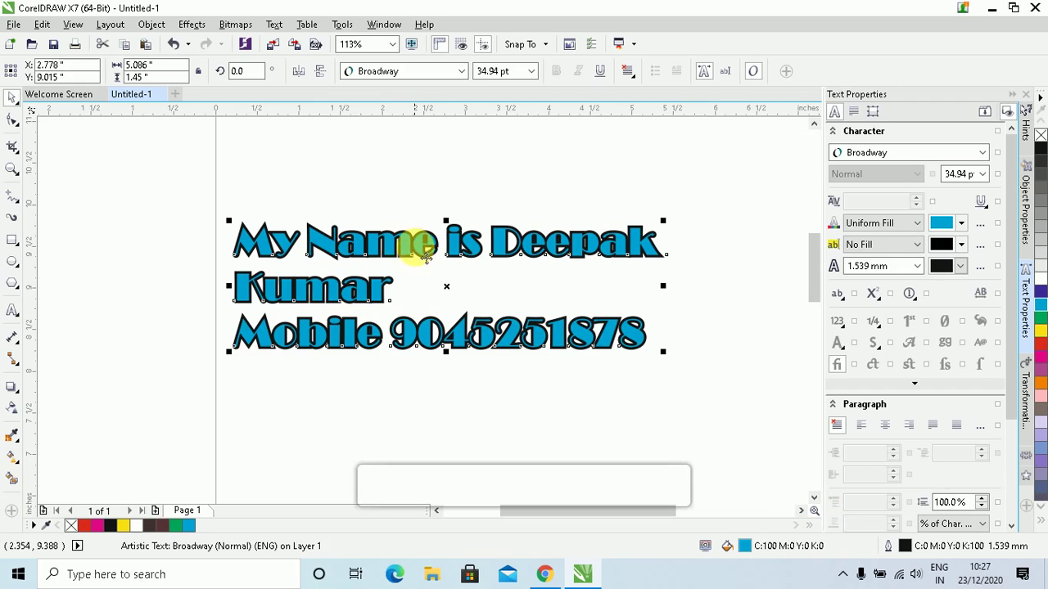
left_click_drag(416, 244, 422, 157)
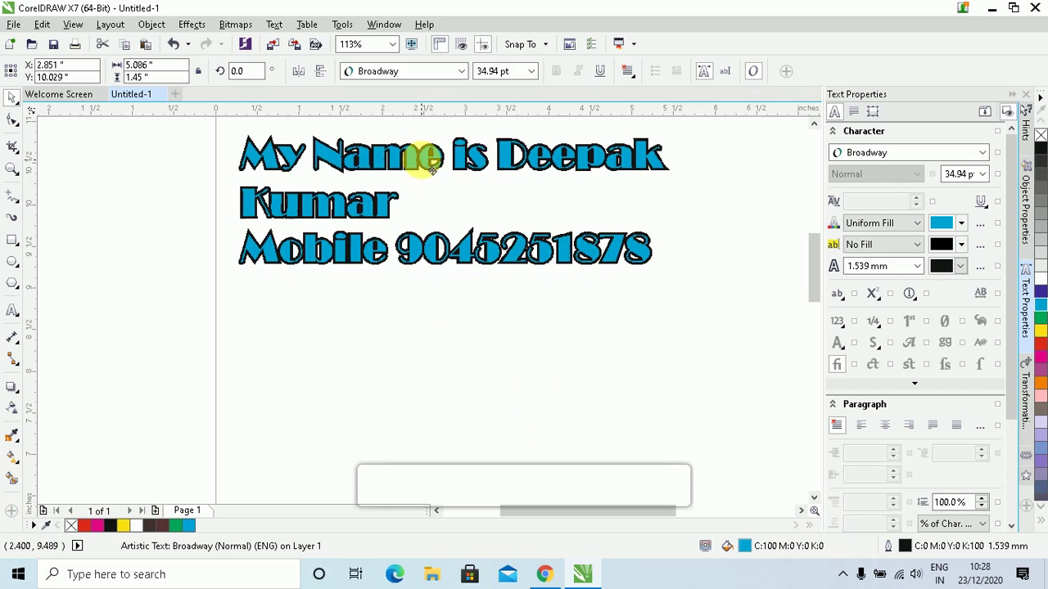
left_click(335, 352)
left_click(13, 312)
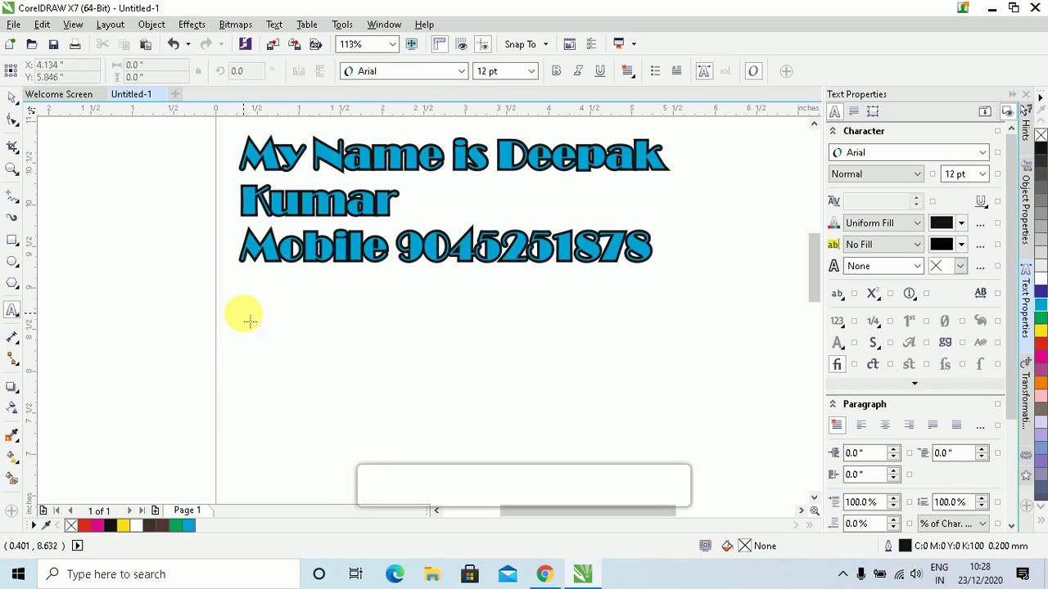
Drag a paragraph frame below the heading and paste four Hello How Are You greeting lines into it
left_click_drag(238, 304, 600, 444)
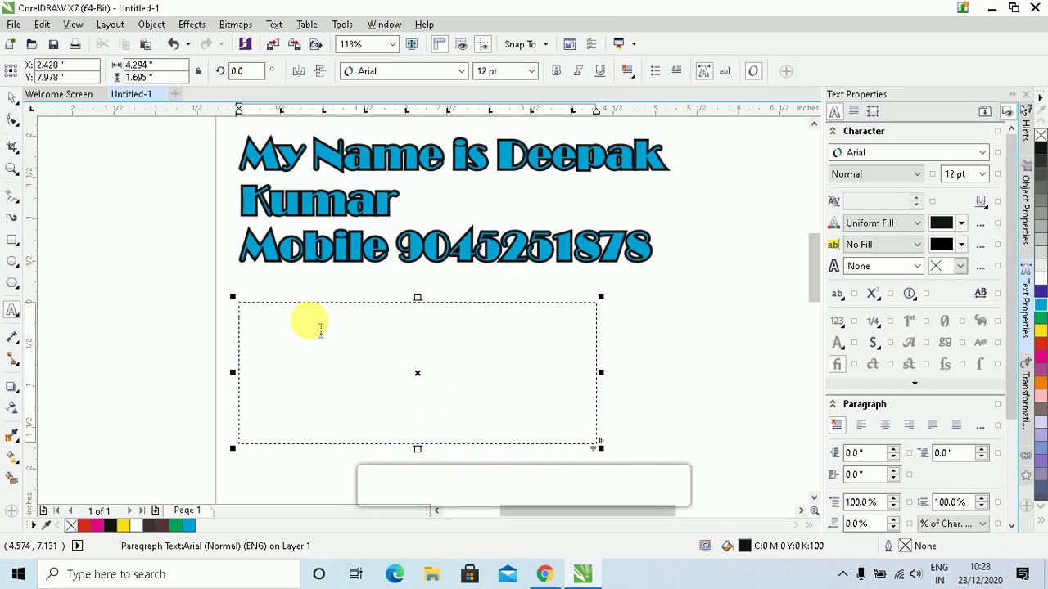
key("ctrl+v")
key("ctrl+space")
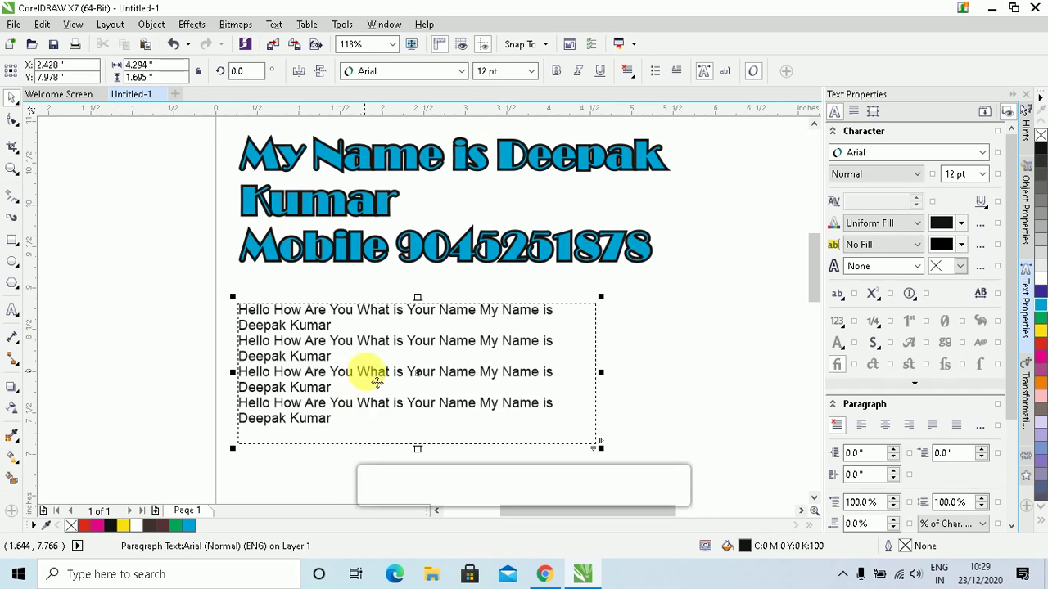
left_click(346, 249)
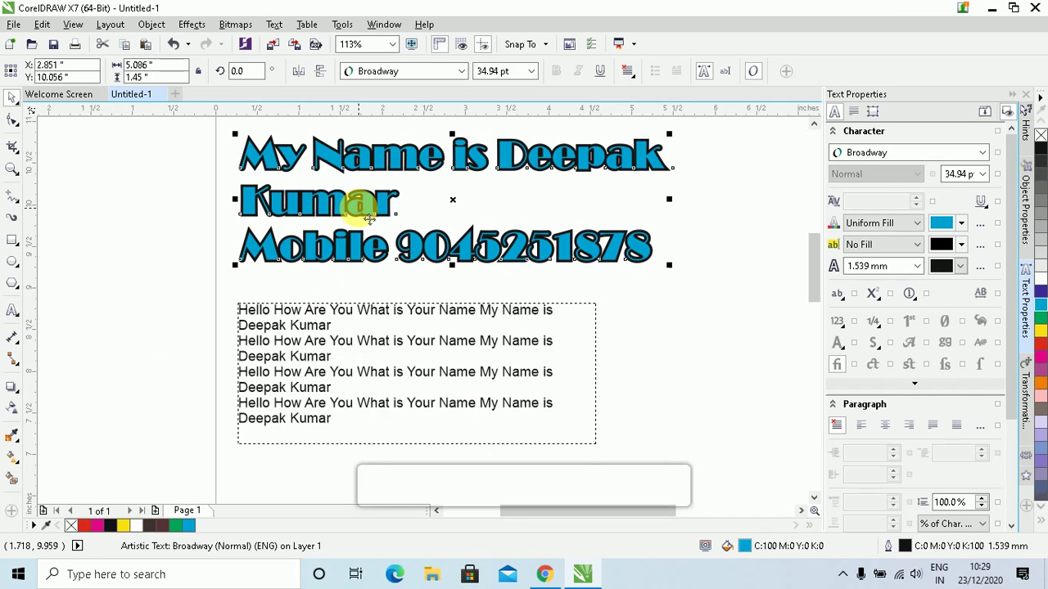
Convert the heading to paragraph text from its context menu, then undo back to artistic text
right_click(359, 208)
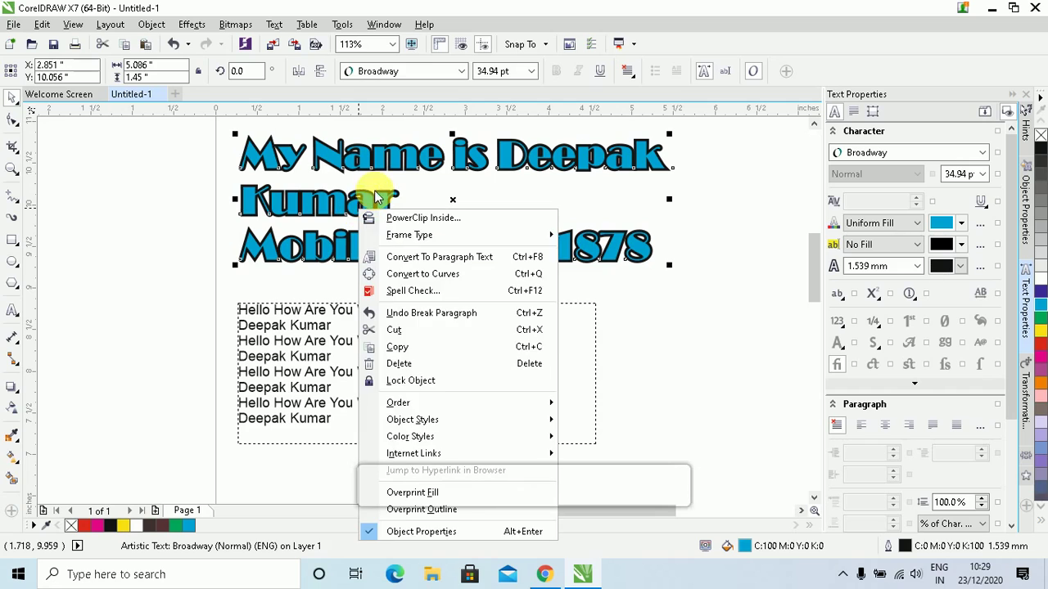
left_click(441, 260)
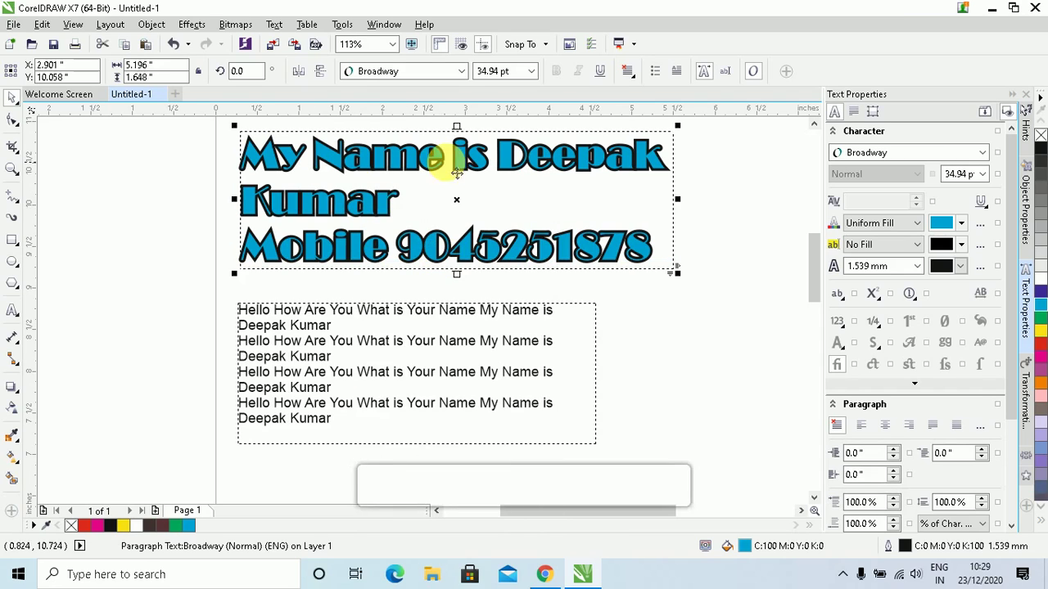
left_click(546, 160)
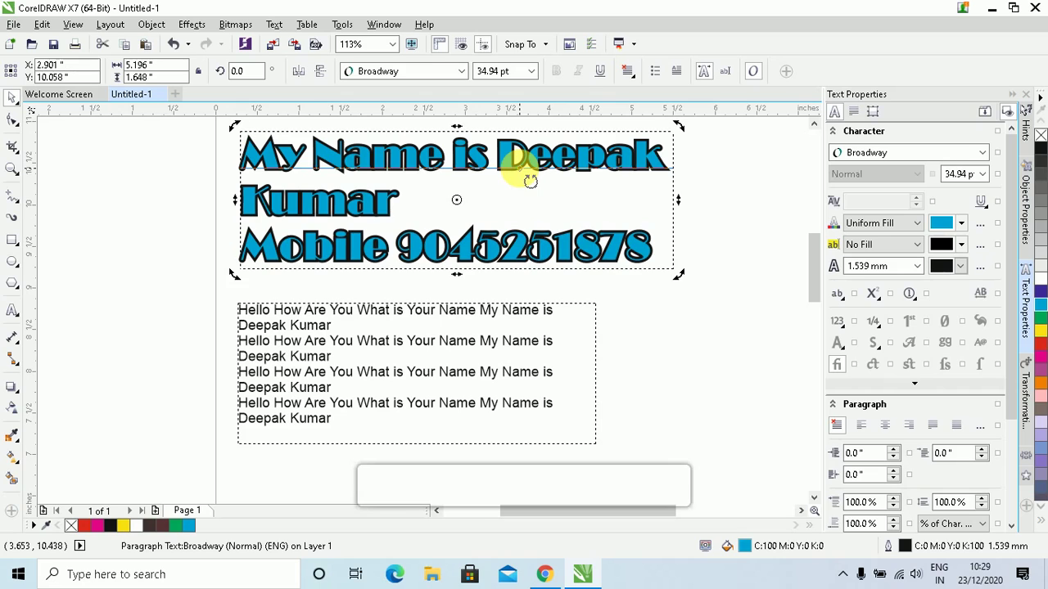
key("ctrl+z")
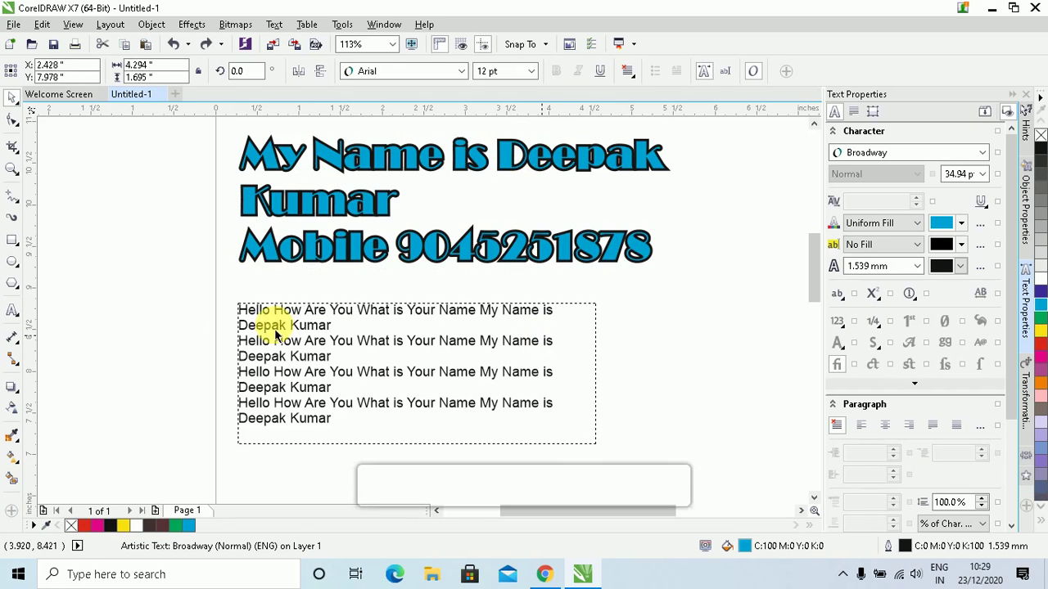
left_click(277, 334)
left_click(12, 168)
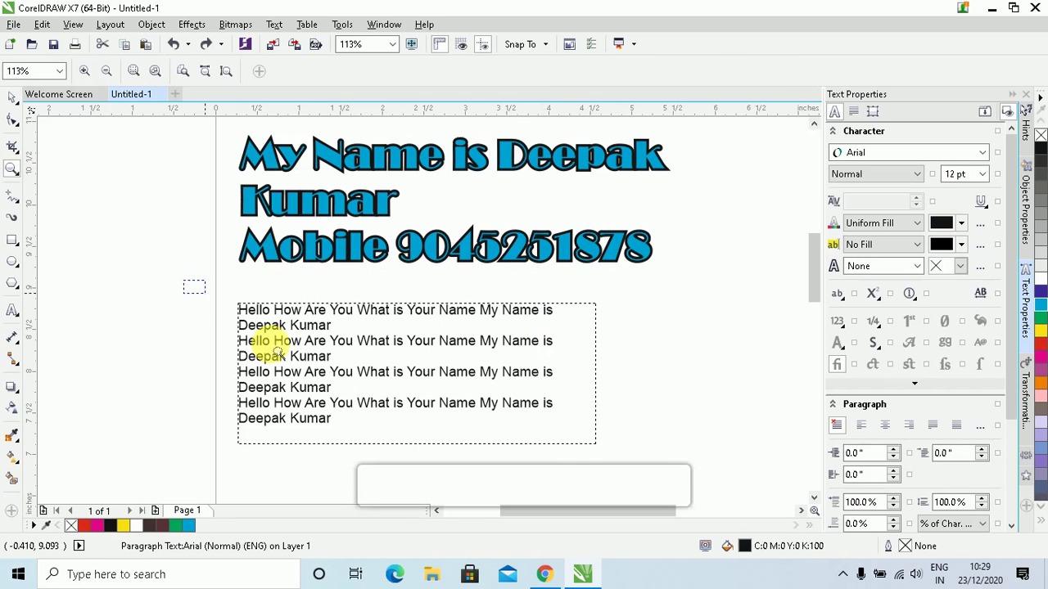
Zoom in on the Hello paragraph frame and drag its side wider so lines hold more words
left_click_drag(277, 352, 641, 478)
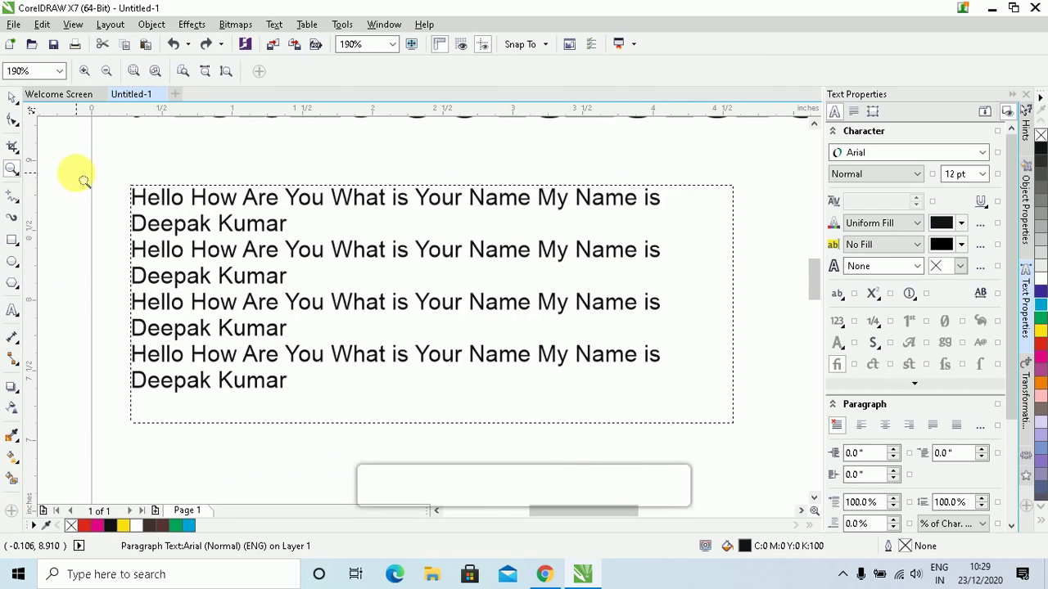
left_click(12, 96)
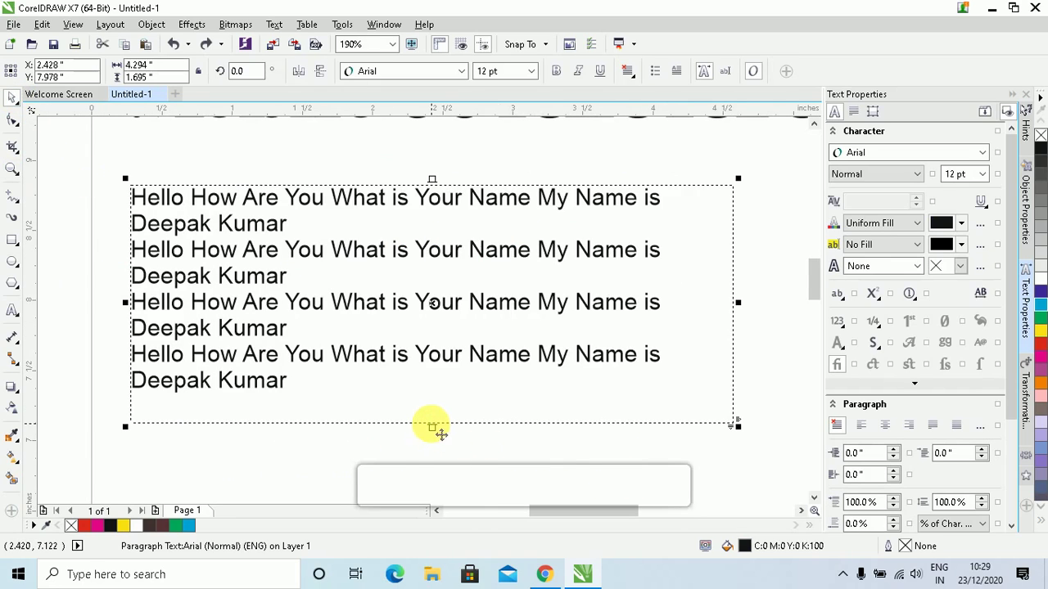
left_click_drag(742, 426, 795, 452)
left_click(733, 425)
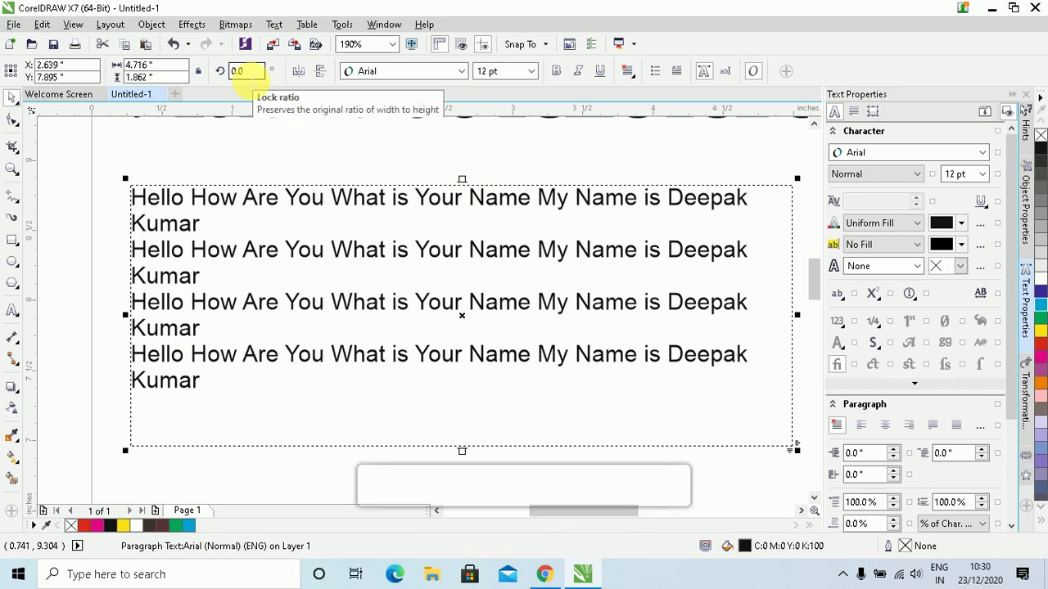
left_click(409, 71)
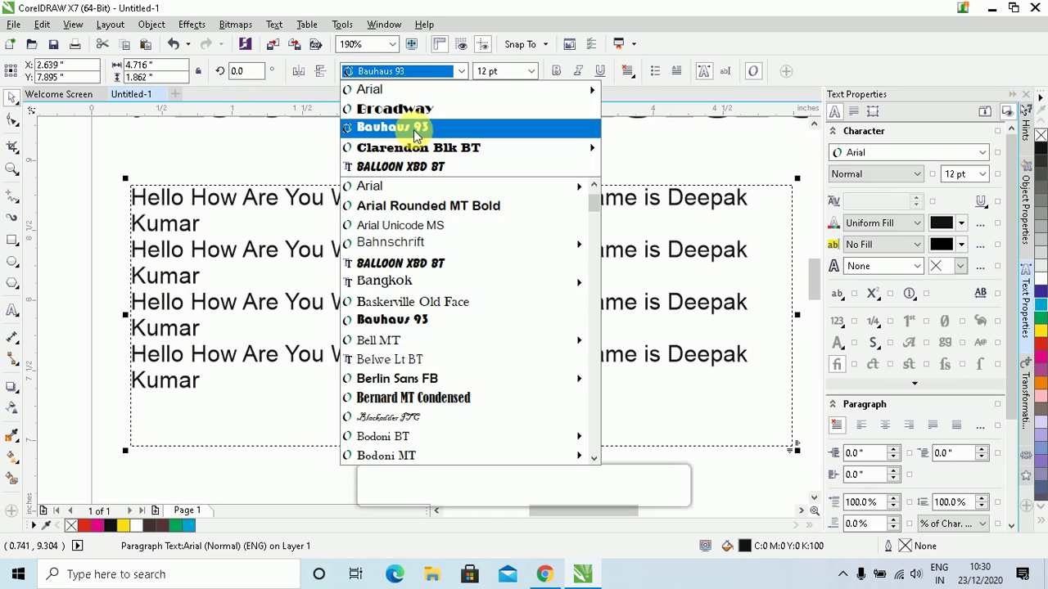
left_click(253, 251)
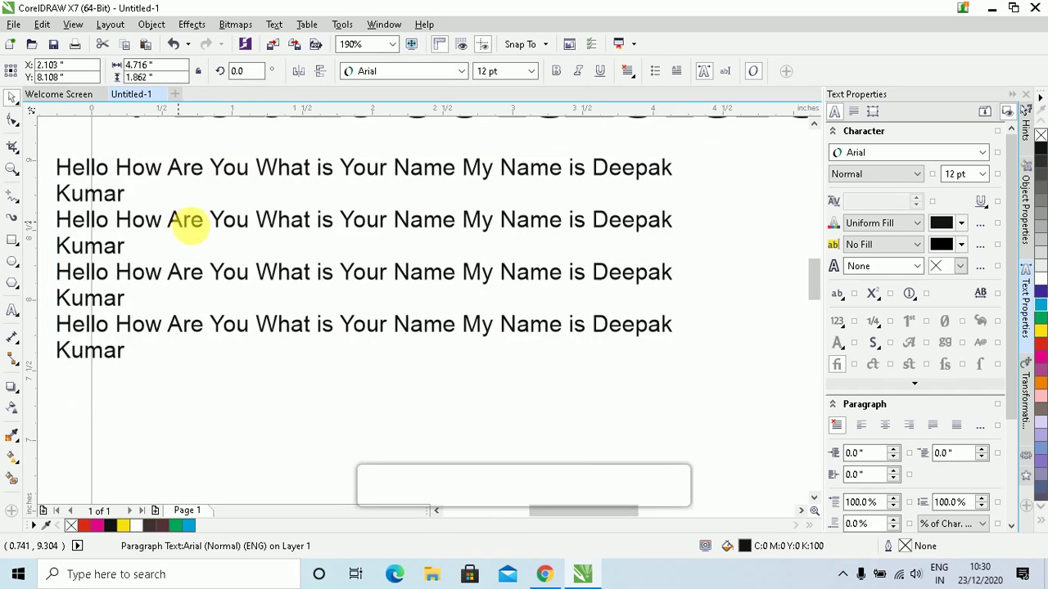
Try Broadway and Bauhaus 93, then set the first Hello paragraph in Clarendon Blk BT
left_click(114, 198)
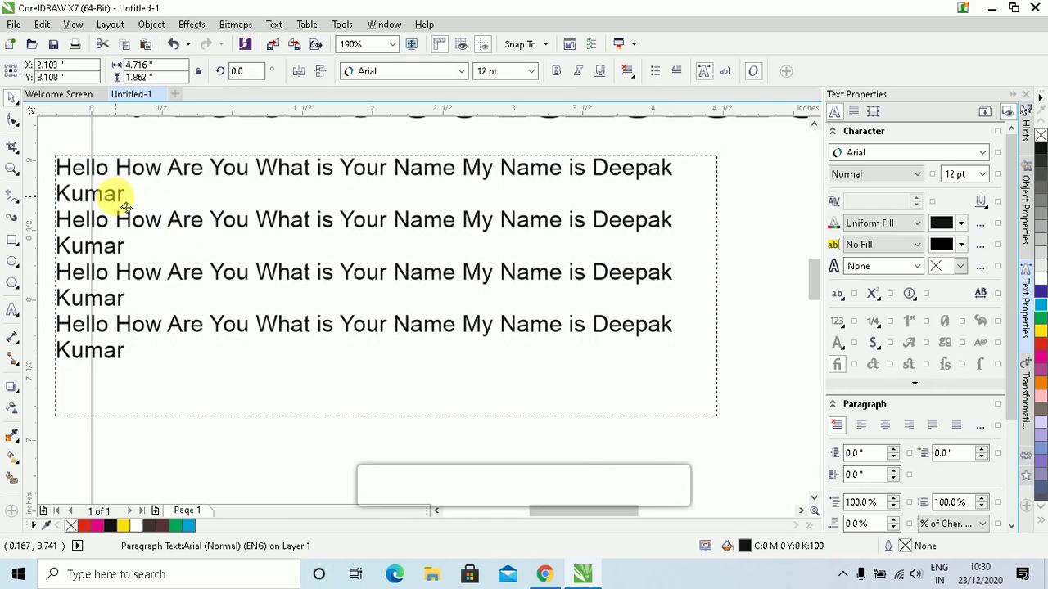
double_click(121, 194)
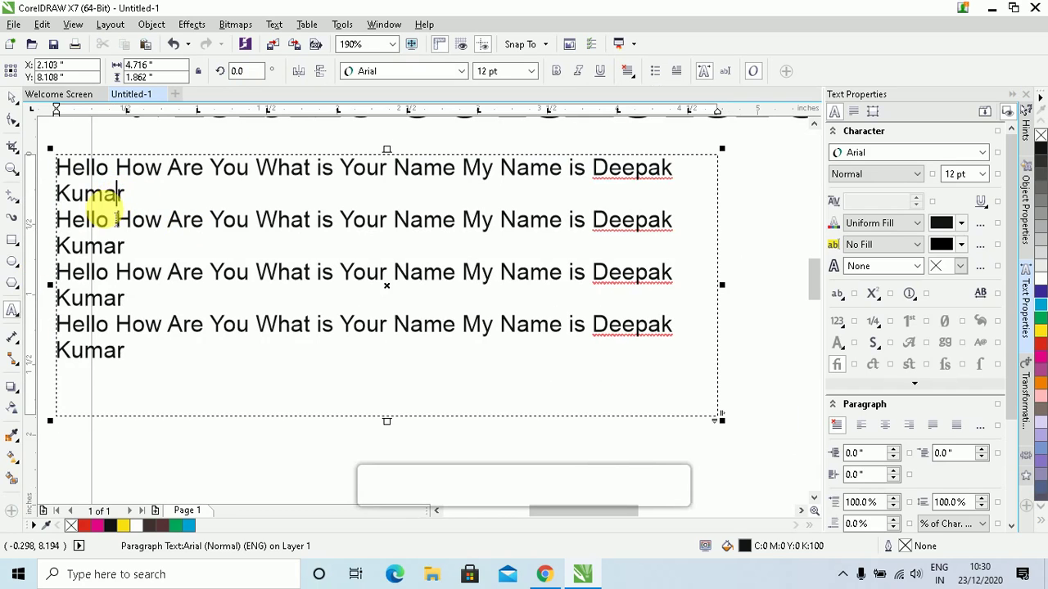
left_click(125, 196)
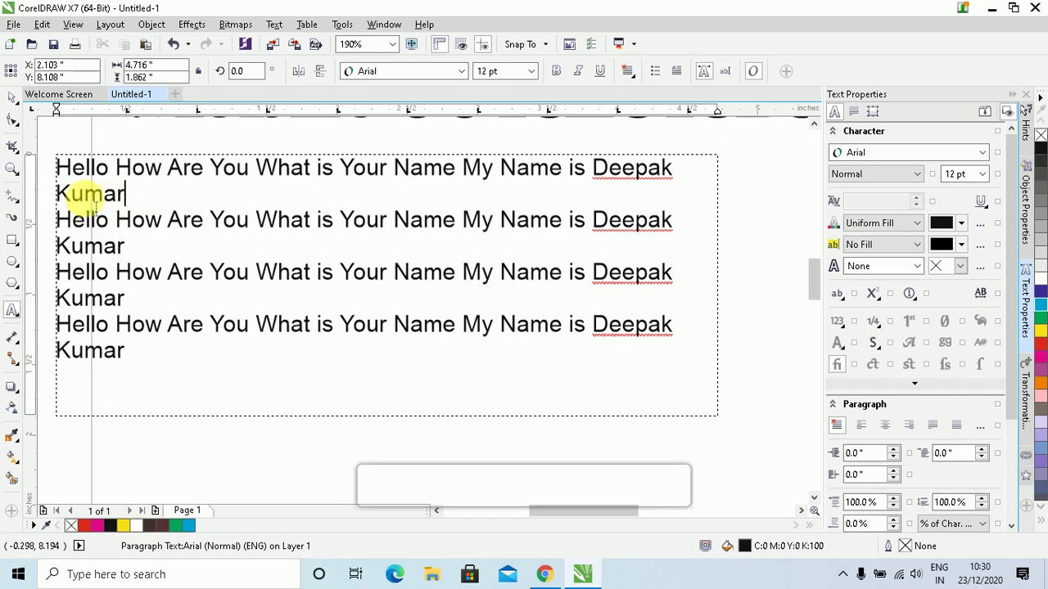
left_click(386, 71)
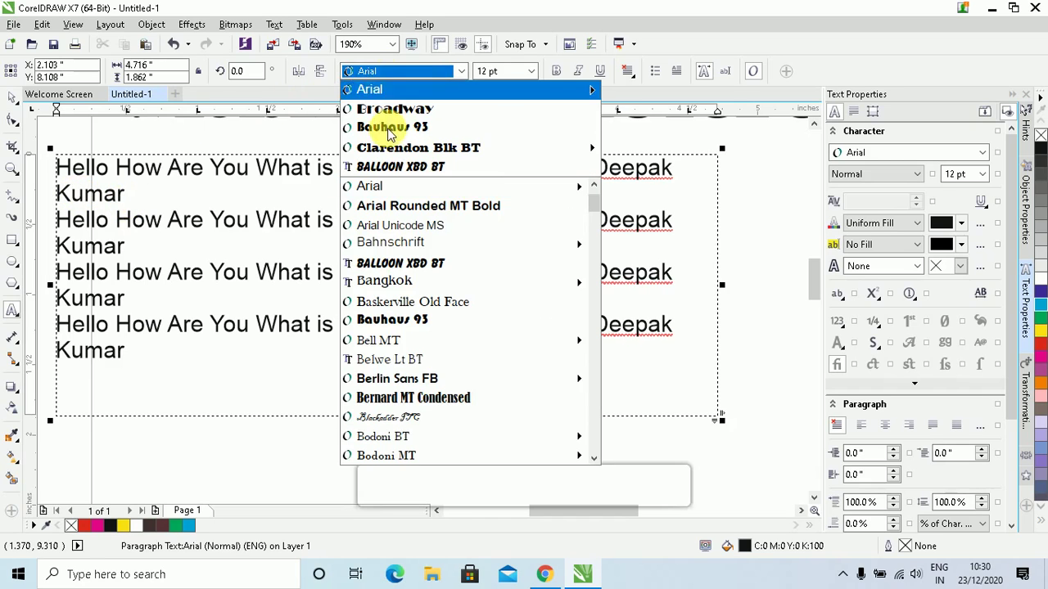
left_click(388, 109)
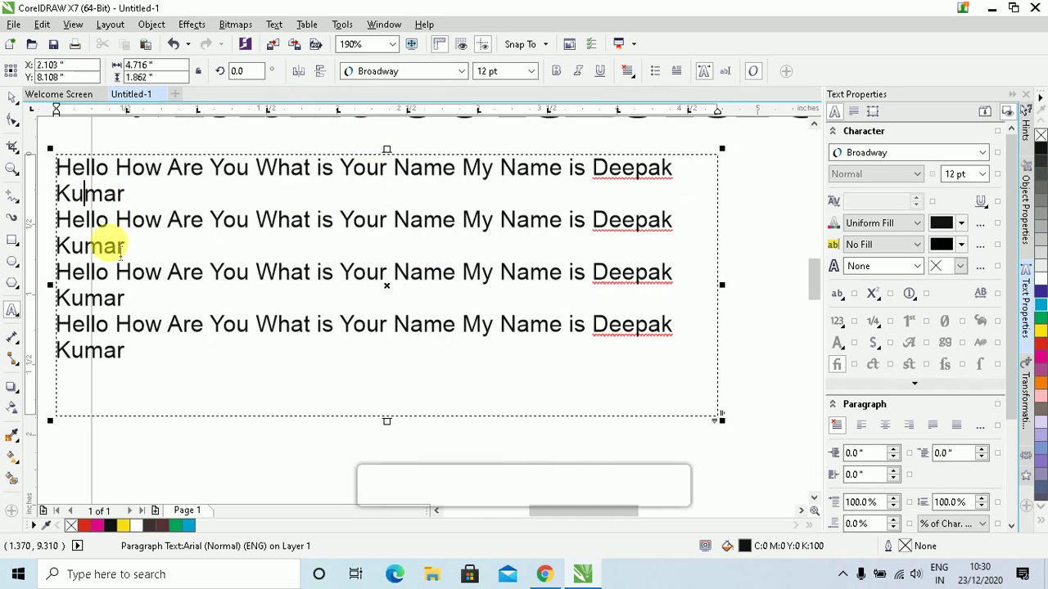
left_click(409, 71)
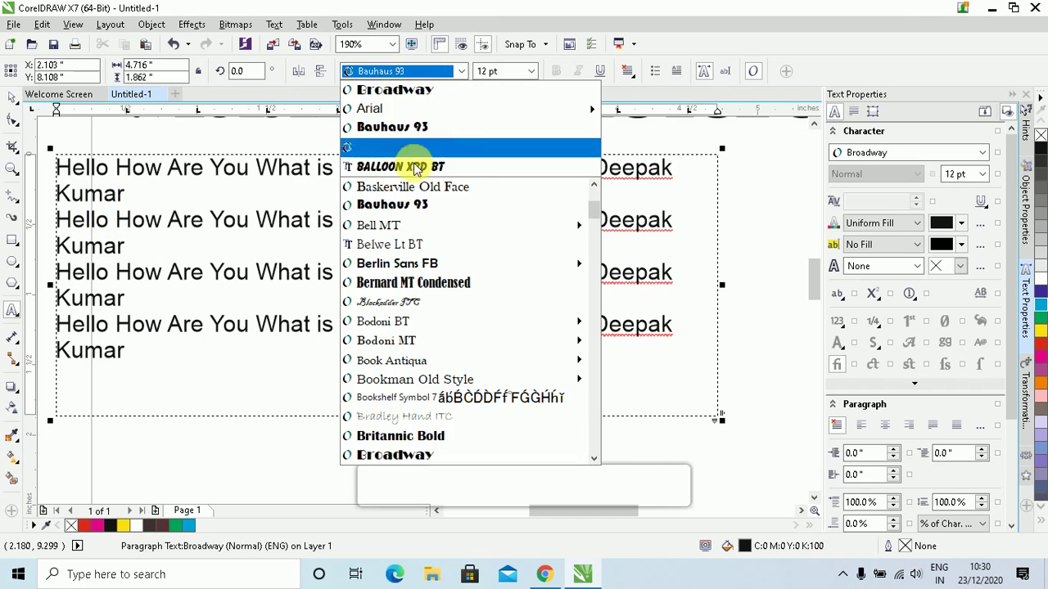
left_click(398, 206)
left_click_drag(131, 193, 46, 169)
left_click(432, 72)
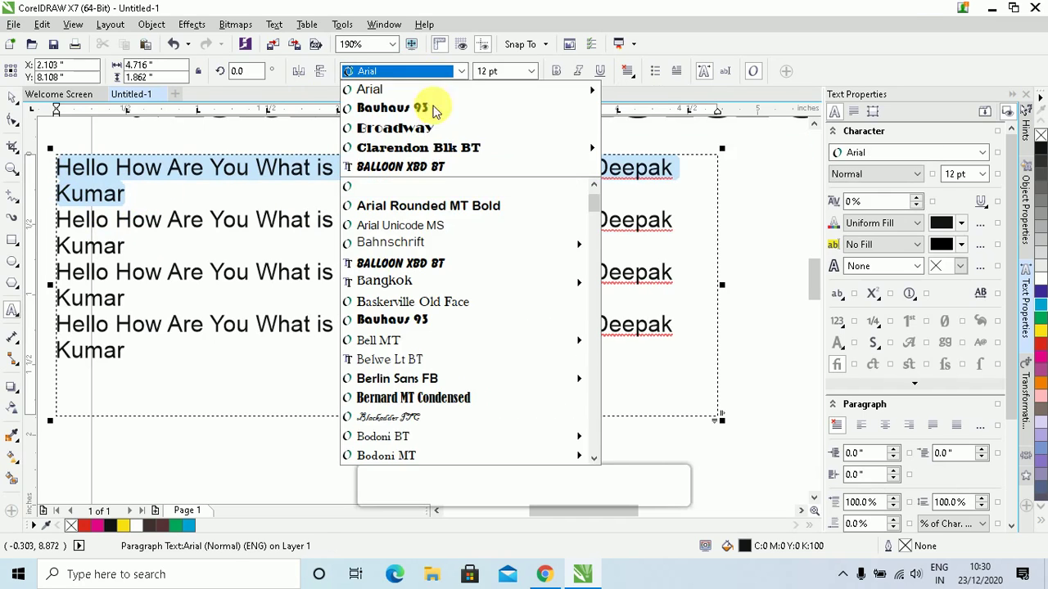
left_click(414, 142)
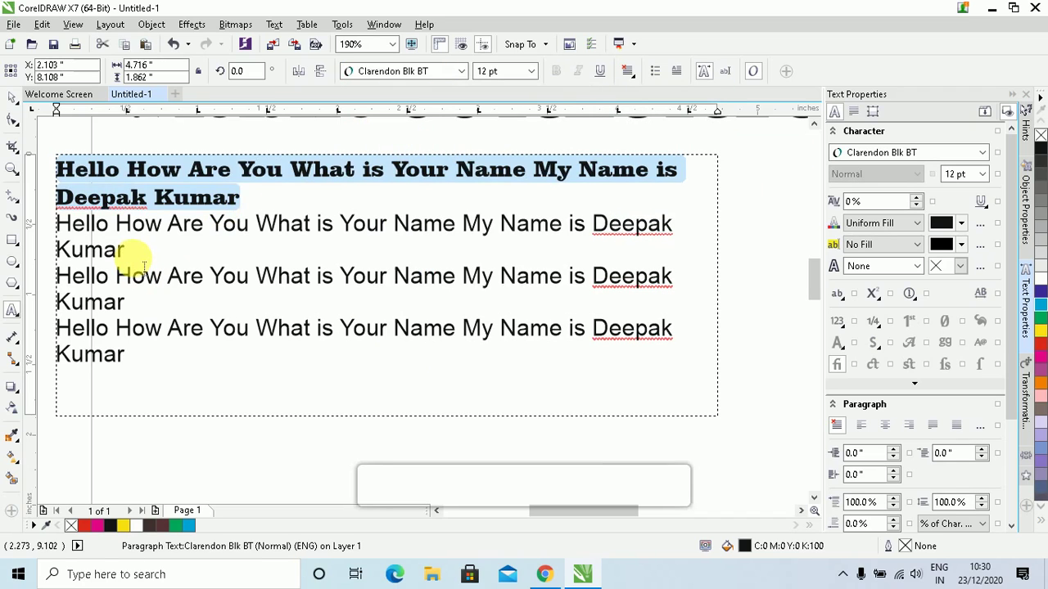
left_click(242, 197)
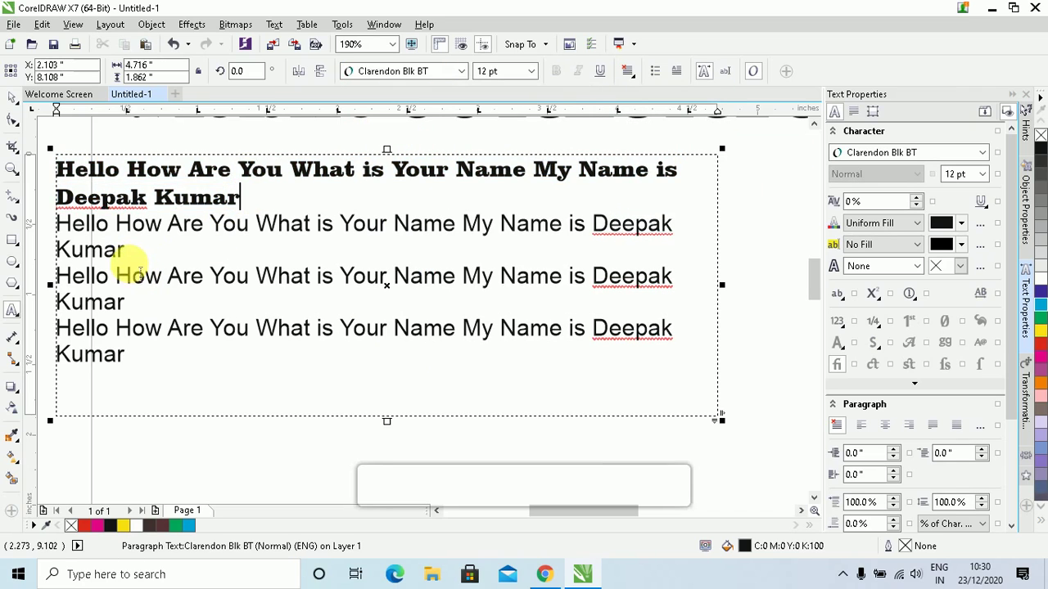
left_click_drag(124, 302, 56, 276)
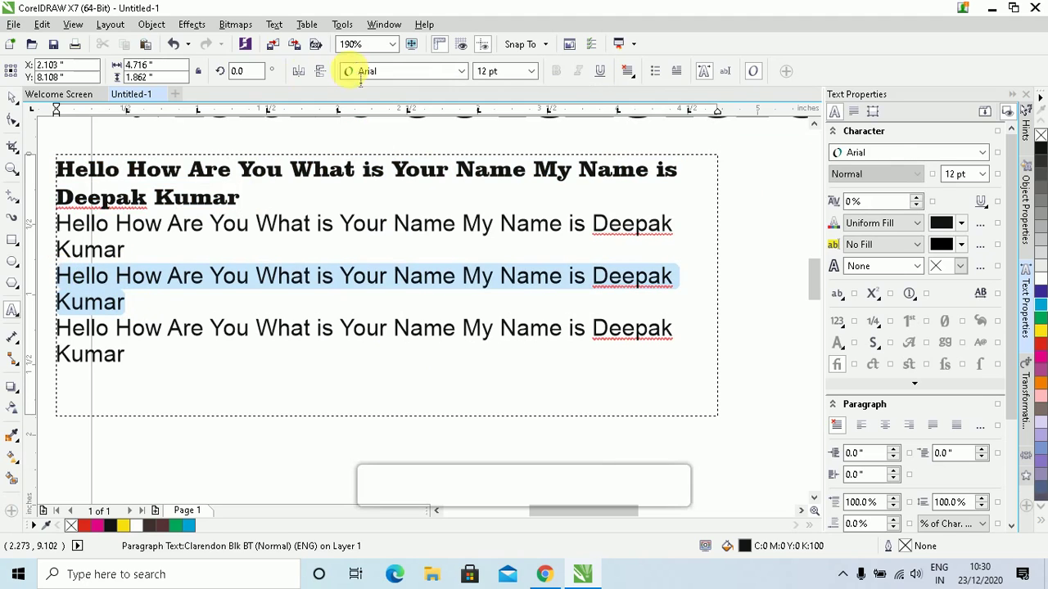
Set the third paragraph in Balloon XBd BT at 11 pt, with underline left off
left_click(389, 72)
left_click(422, 265)
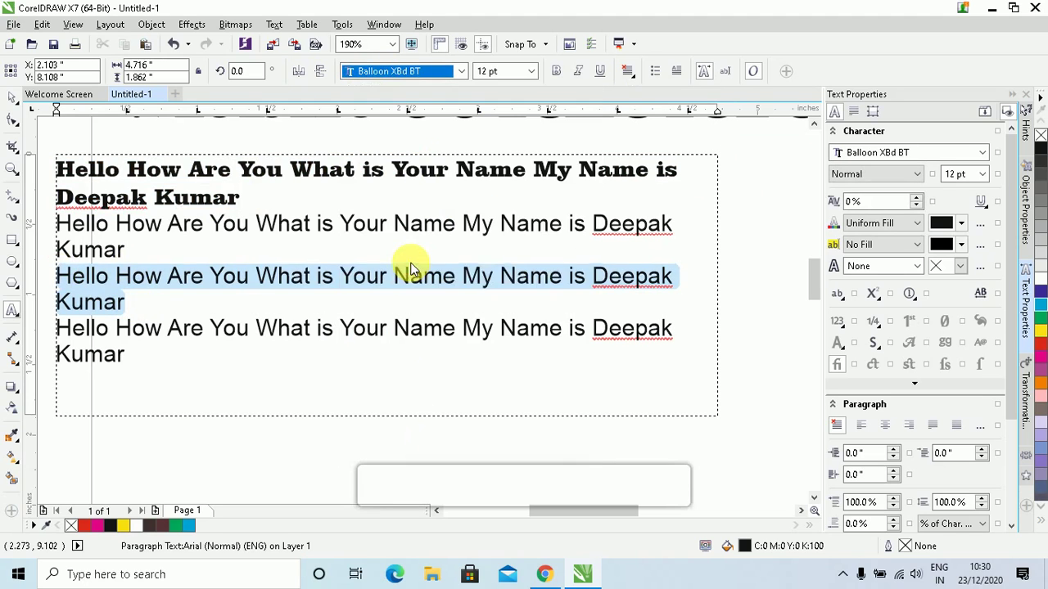
left_click(531, 72)
left_click(501, 149)
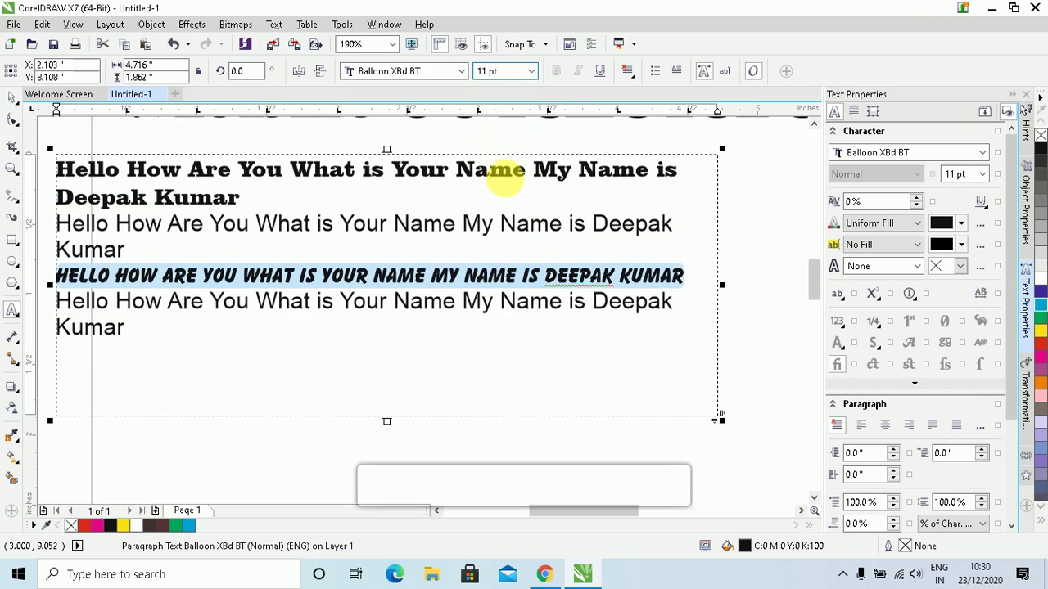
left_click(600, 74)
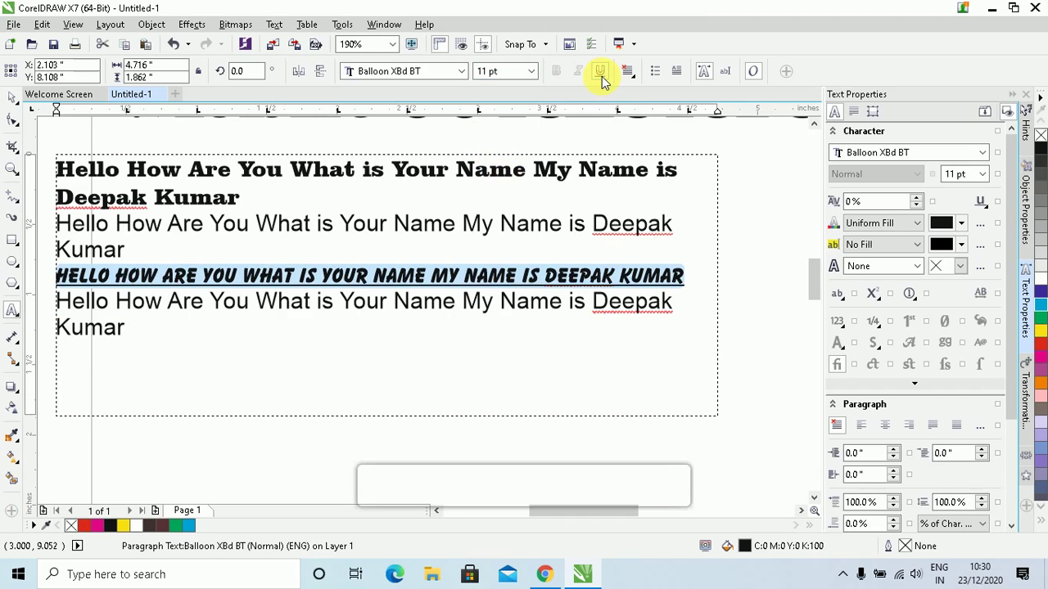
left_click(600, 73)
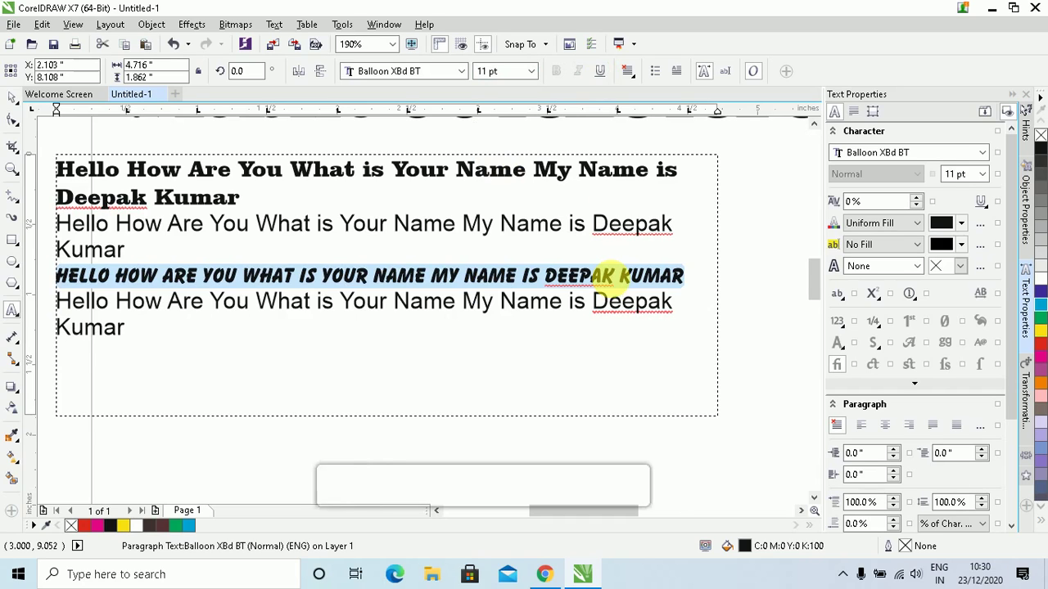
Left-align the third paragraph after briefly trying centred alignment
left_click(635, 76)
left_click(632, 108)
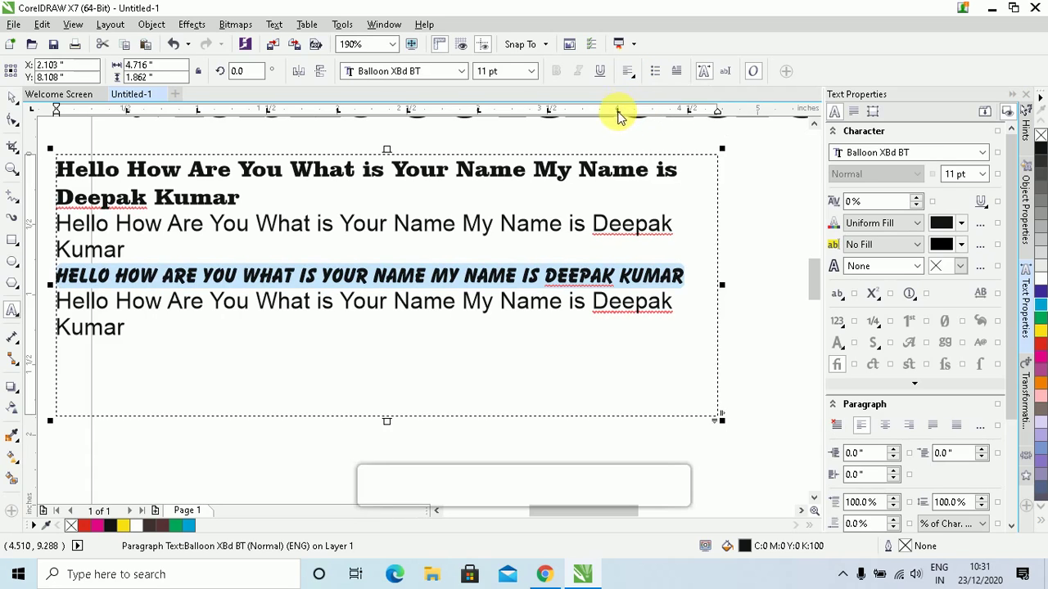
left_click(626, 73)
left_click(643, 125)
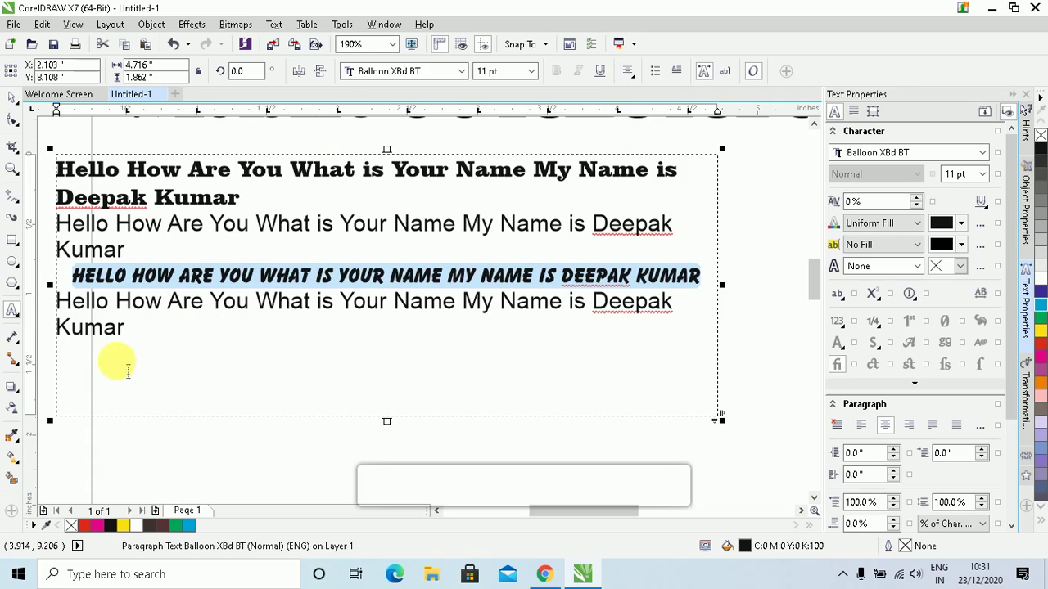
key("ctrl+l")
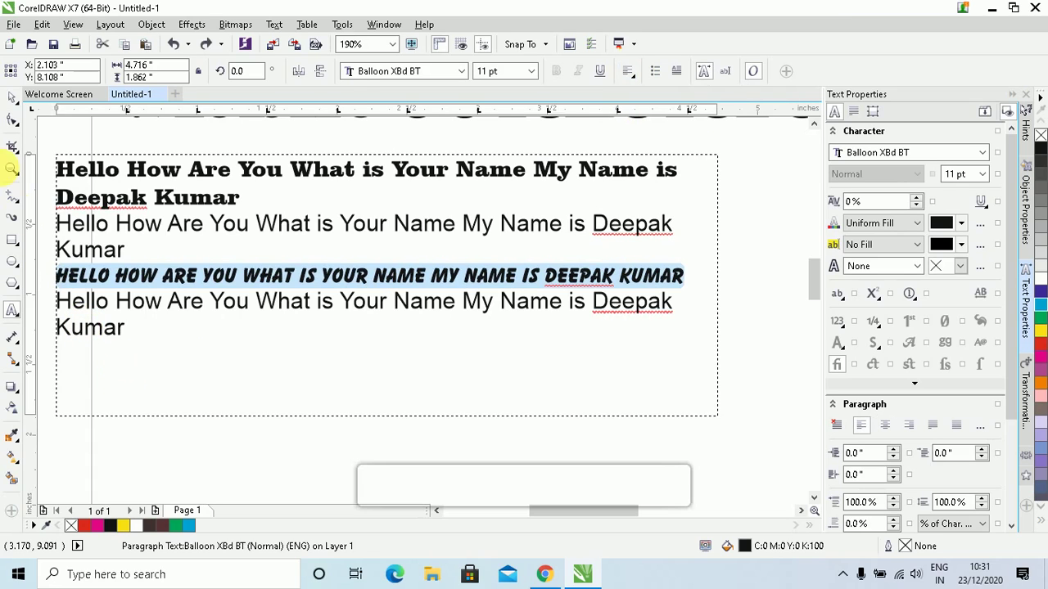
left_click(12, 96)
left_click(45, 147)
left_click(175, 199)
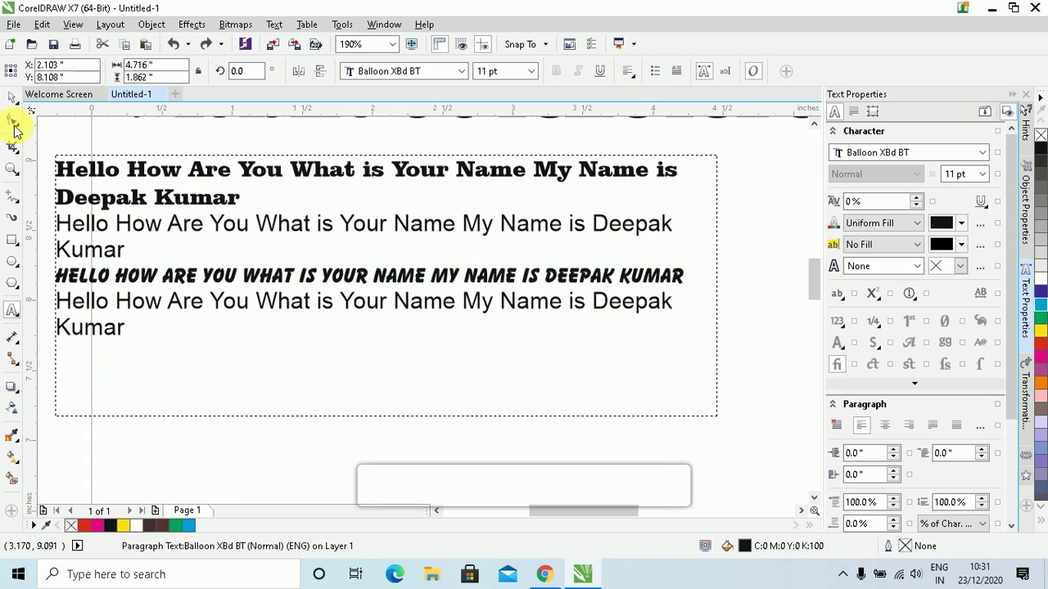
Left-align the selected text frame and select all its text for editing
left_click(78, 164)
left_click(75, 178)
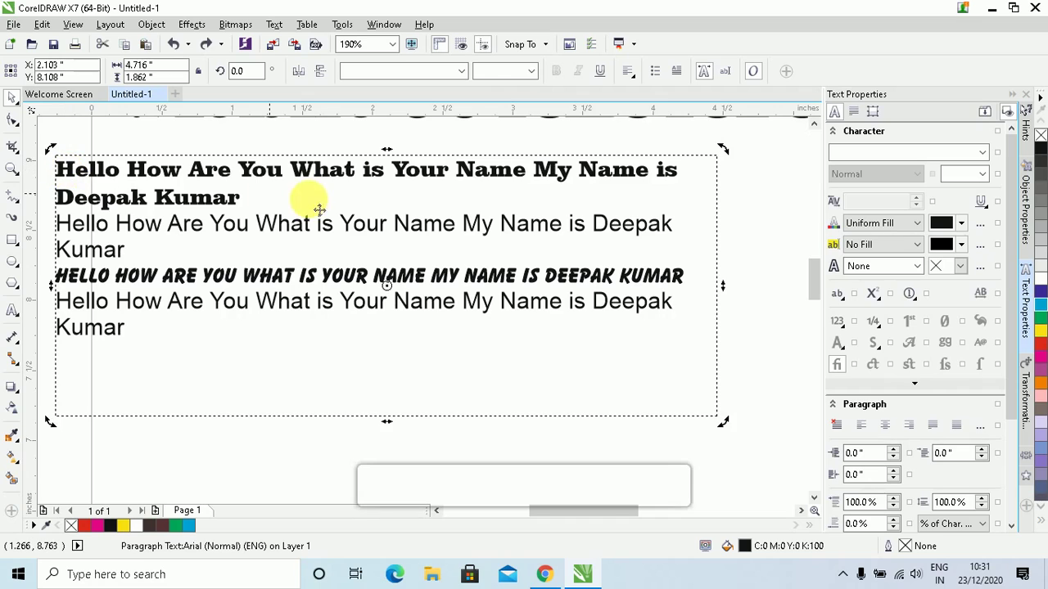
left_click(629, 74)
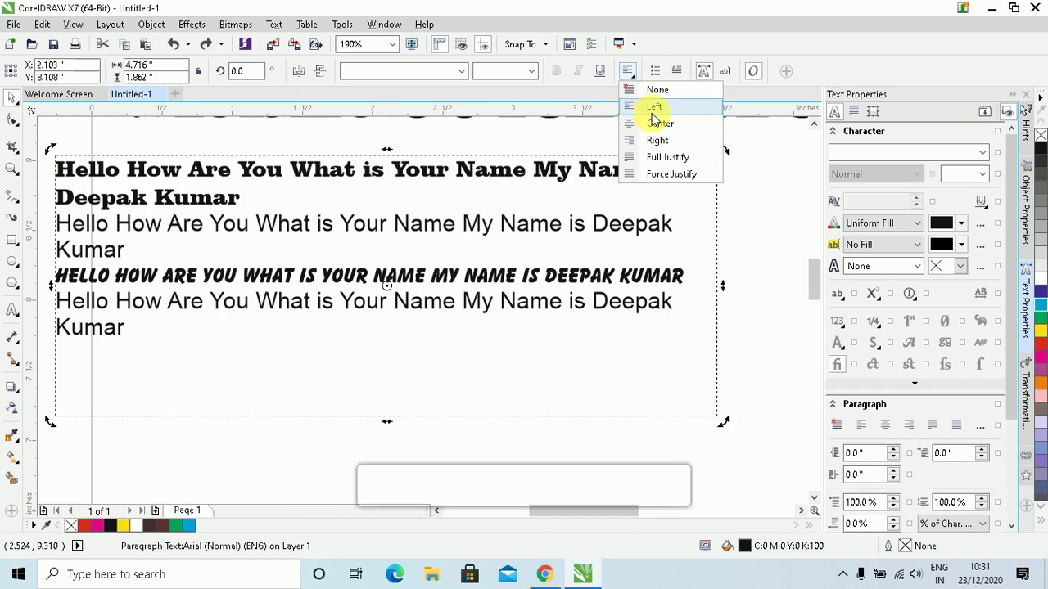
left_click(657, 107)
double_click(497, 237)
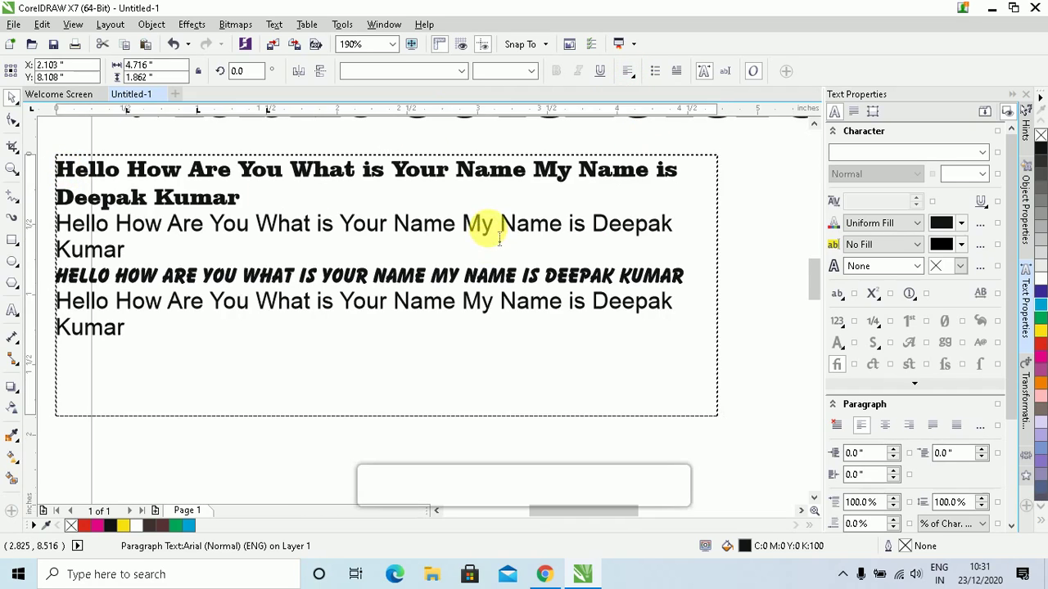
left_click(164, 328)
left_click_drag(166, 330, 169, 169)
Centre all four paragraphs, then return the frame to left alignment
left_click(629, 72)
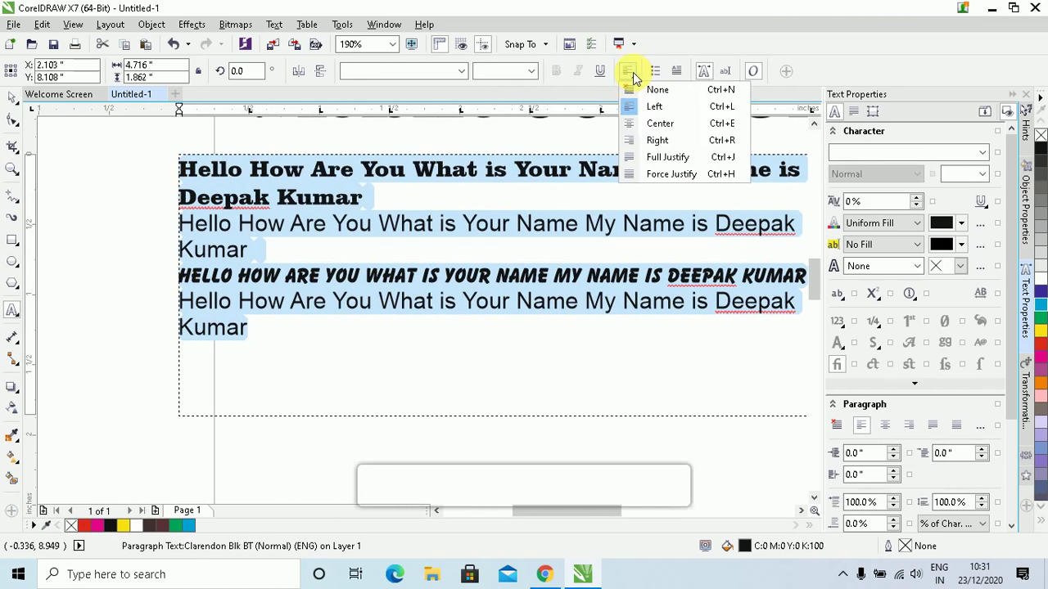
left_click(649, 123)
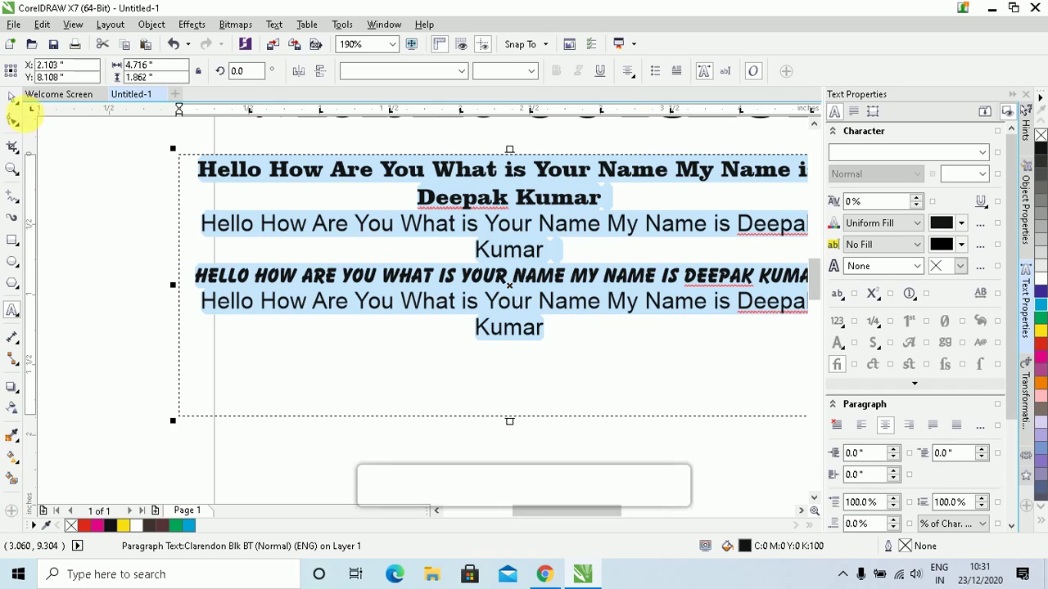
left_click(14, 105)
left_click(628, 72)
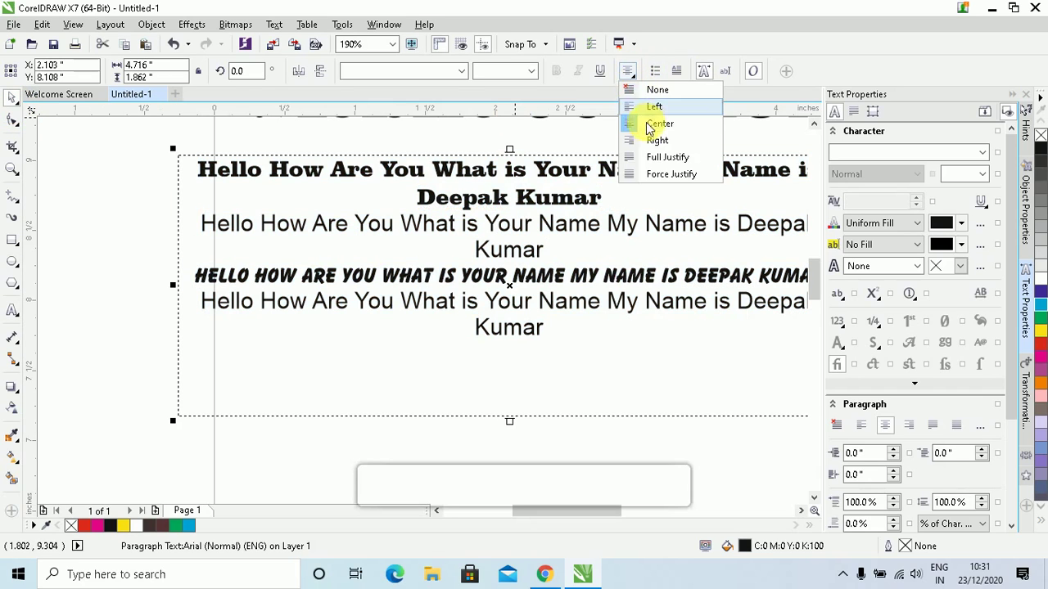
left_click(654, 109)
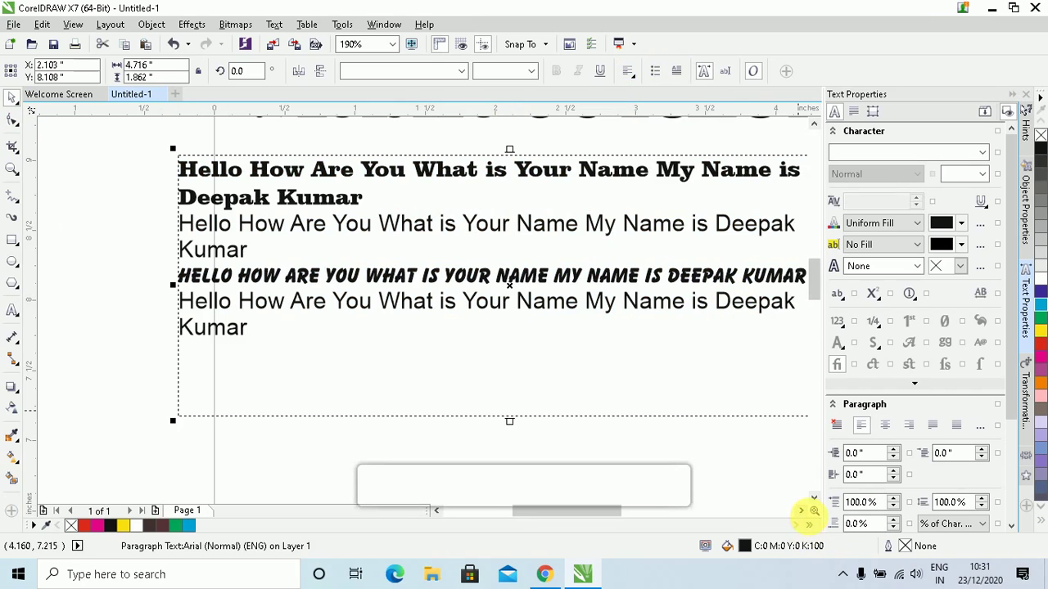
left_click(802, 510)
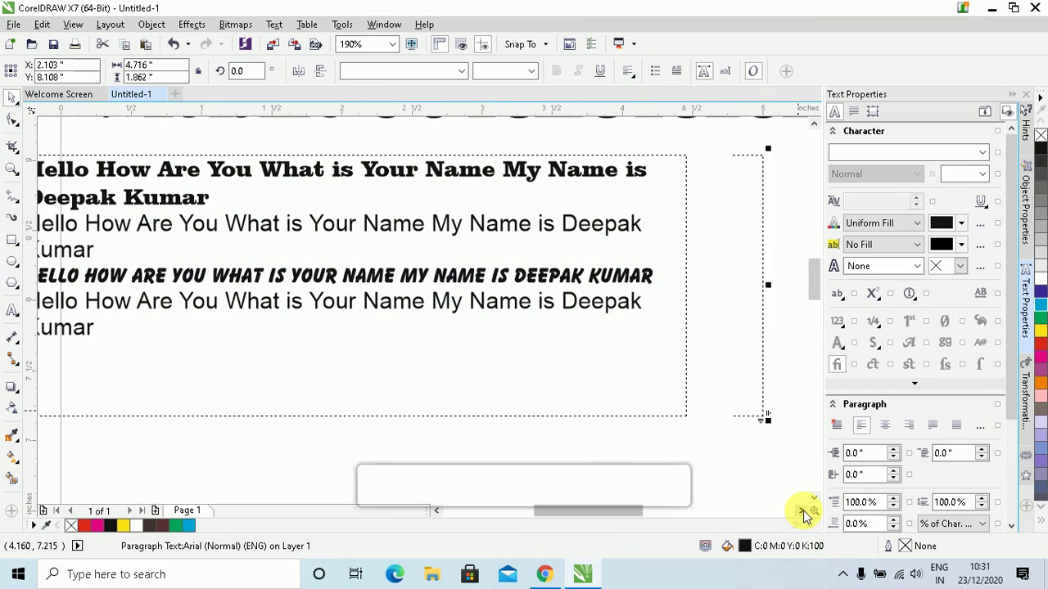
Try centred and right alignment on all paragraphs again before settling on left
left_click(629, 72)
left_click(659, 124)
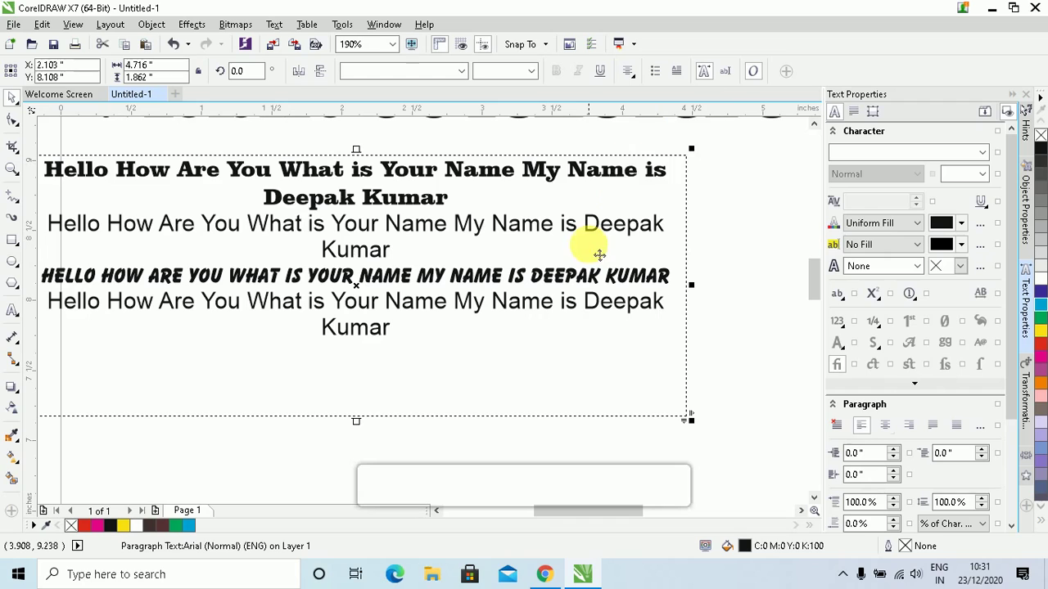
left_click(631, 74)
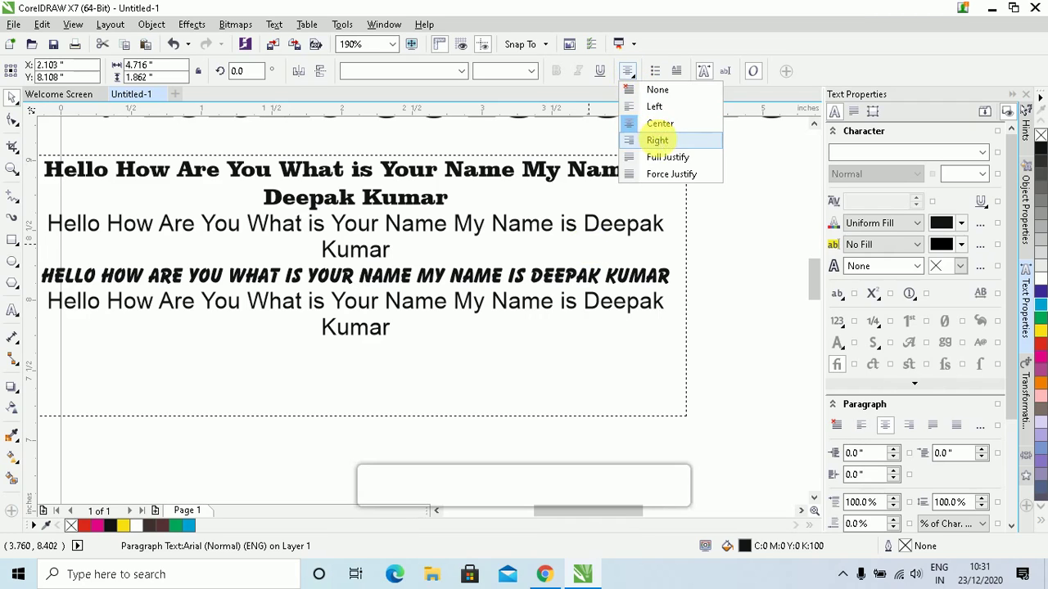
left_click(660, 139)
left_click(629, 72)
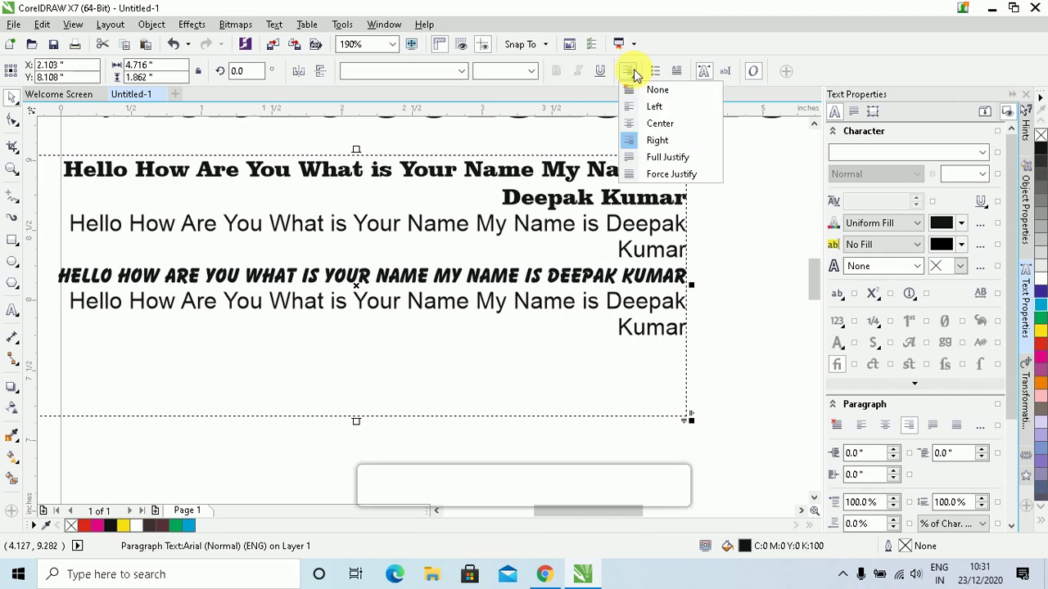
left_click(651, 108)
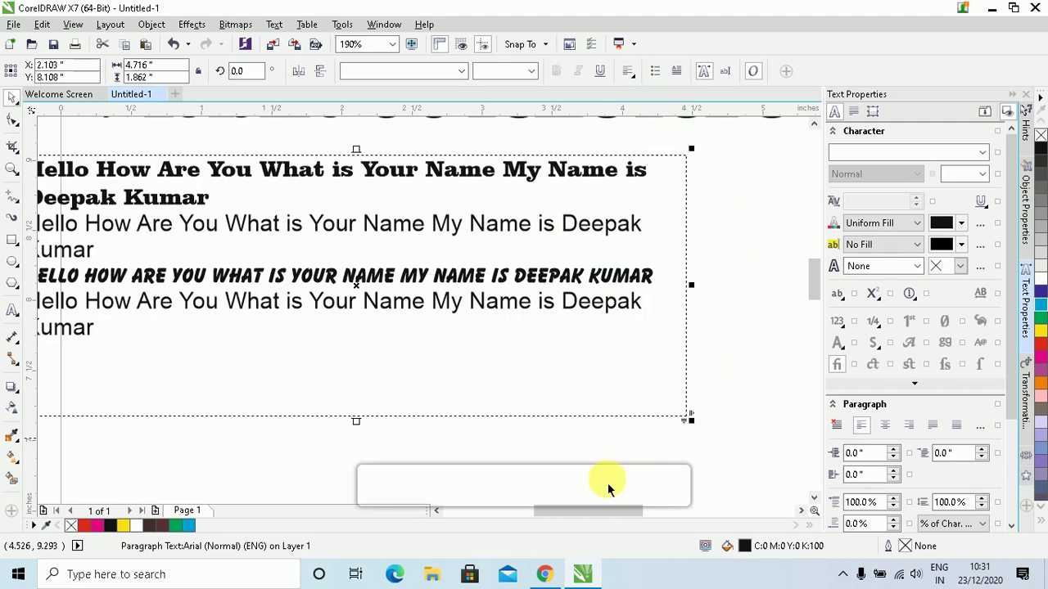
left_click(434, 512)
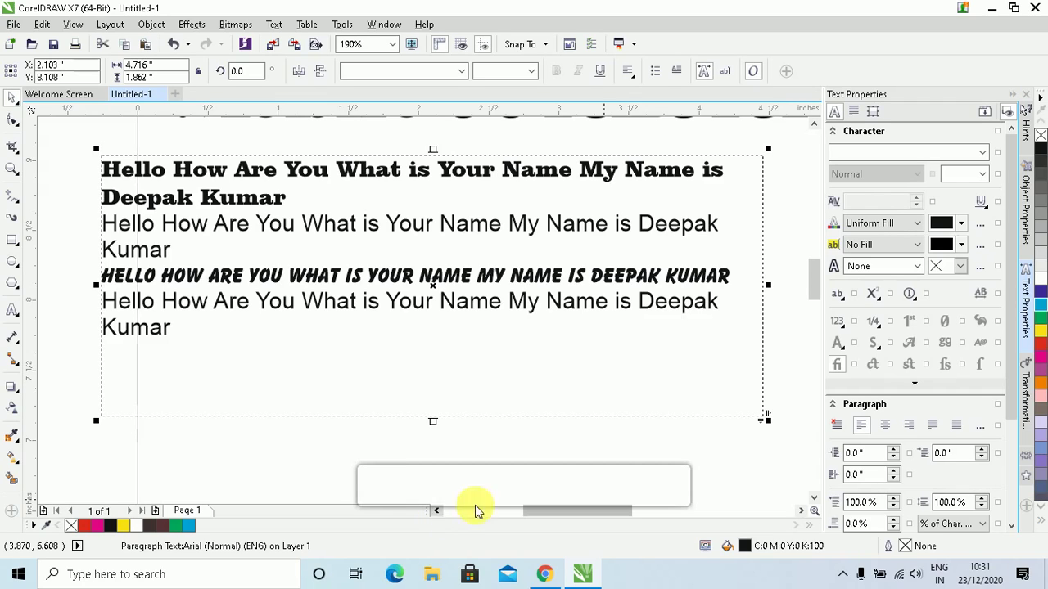
Show the Paragraph settings and increase the second paragraph's left indent
left_click(854, 110)
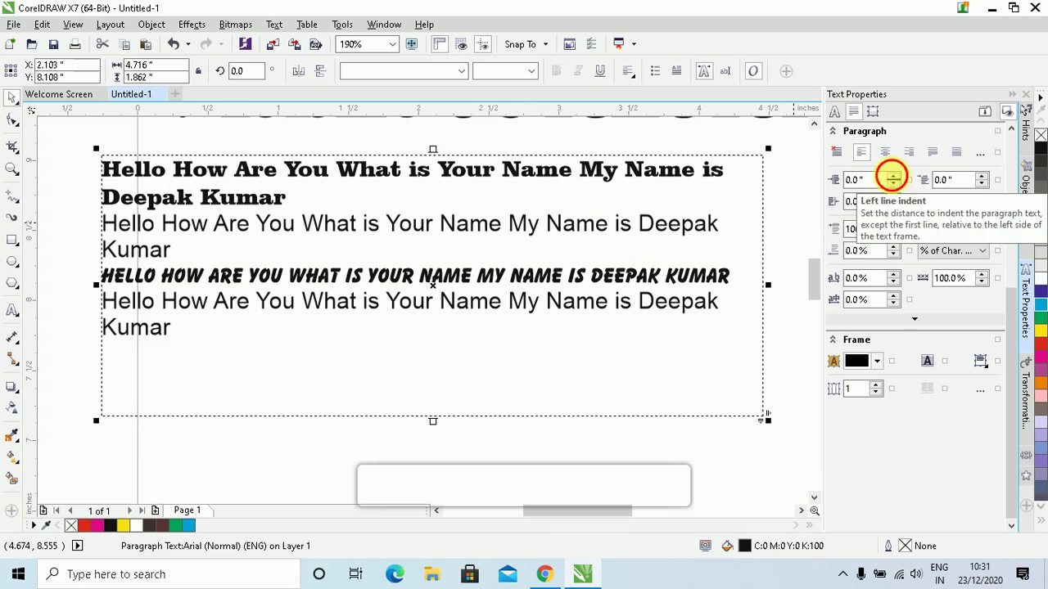
left_click_drag(893, 177, 894, 185)
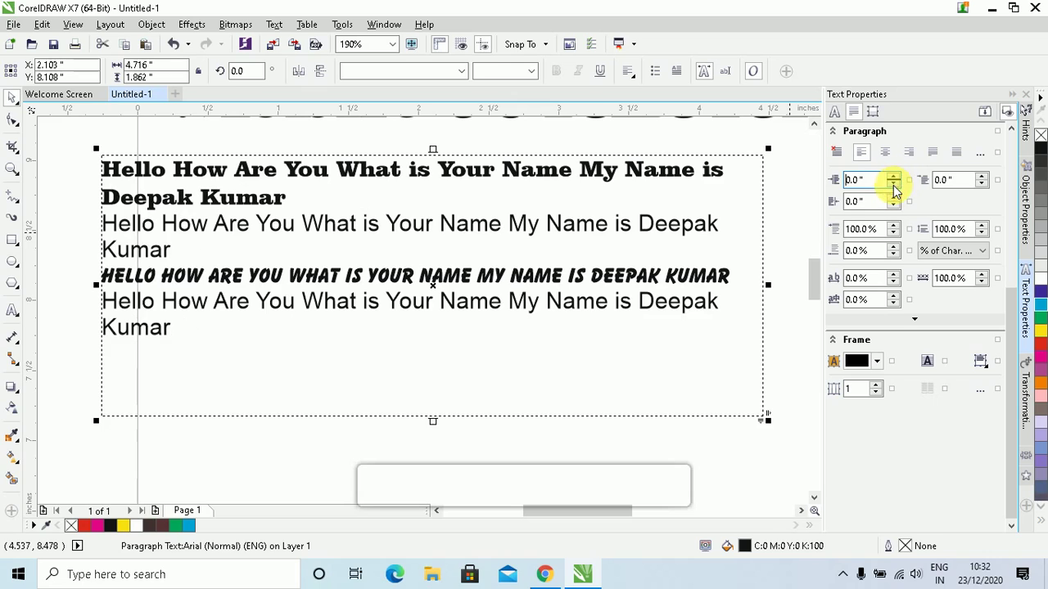
double_click(176, 254)
left_click_drag(171, 248, 95, 241)
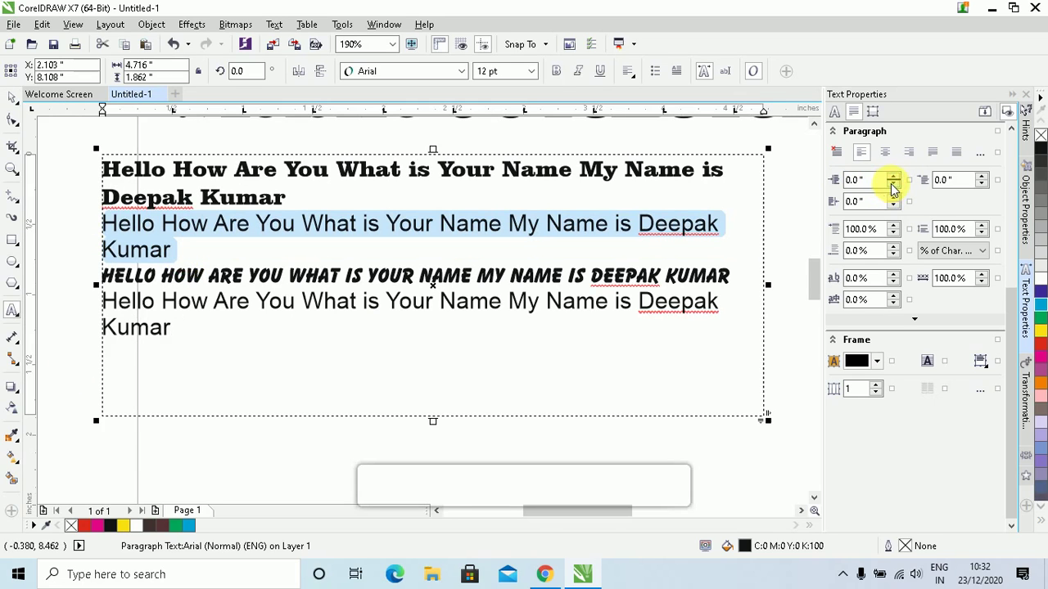
left_click_drag(894, 178, 894, 188)
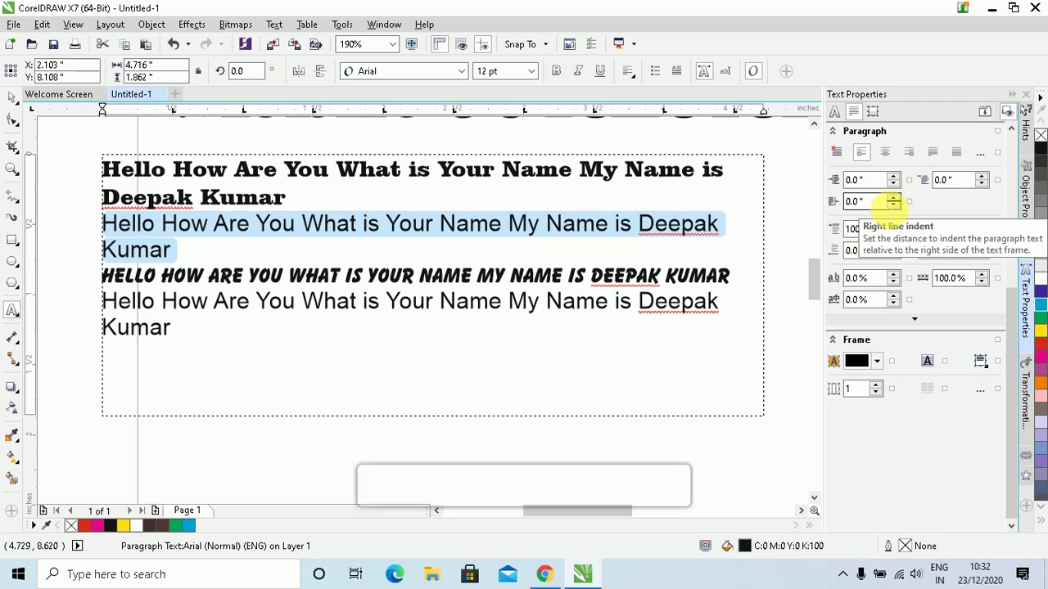
Try a right indent and a 0.2" first-line indent, returning both to zero
left_click(894, 198)
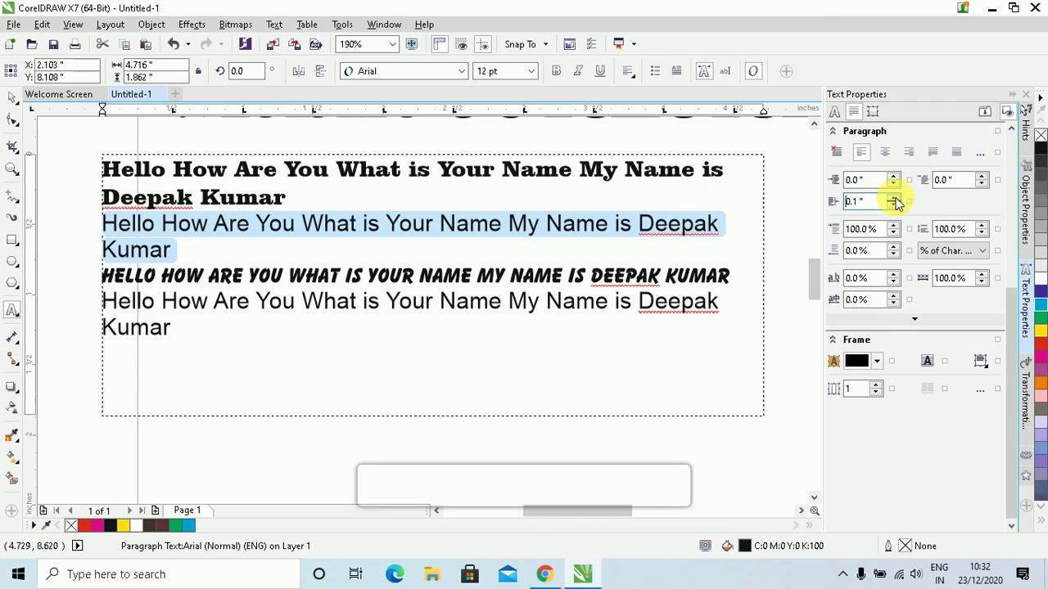
left_click(894, 199)
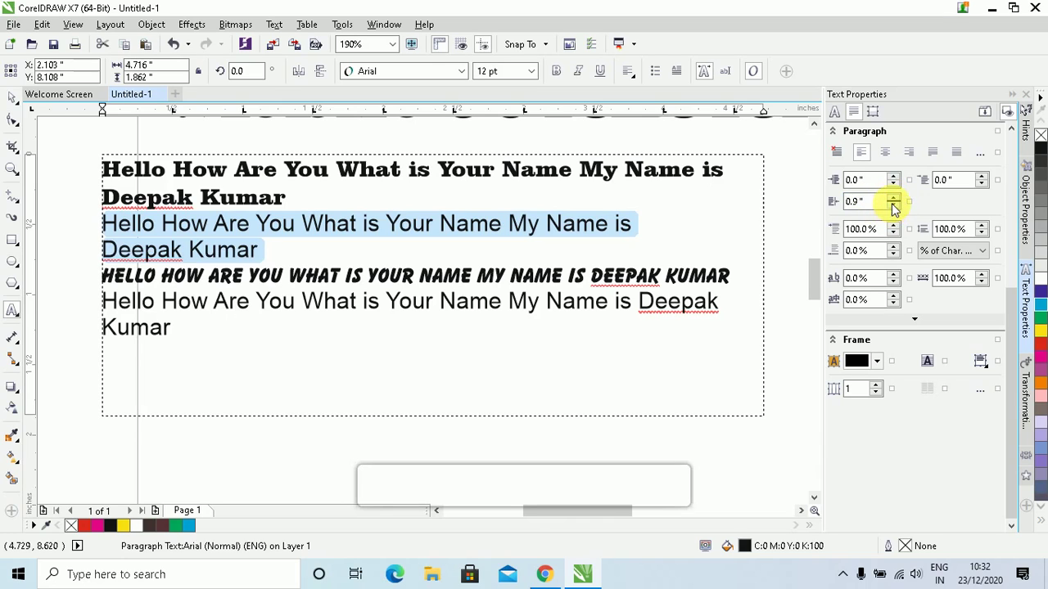
left_click(892, 207)
left_click(893, 207)
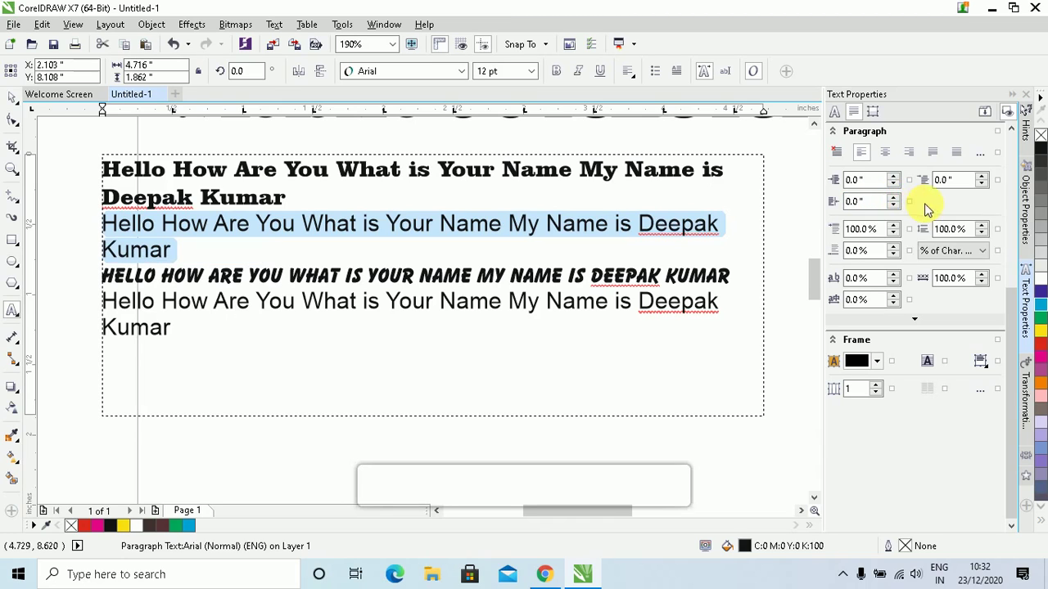
left_click(954, 181)
left_click(981, 177)
left_click(981, 177)
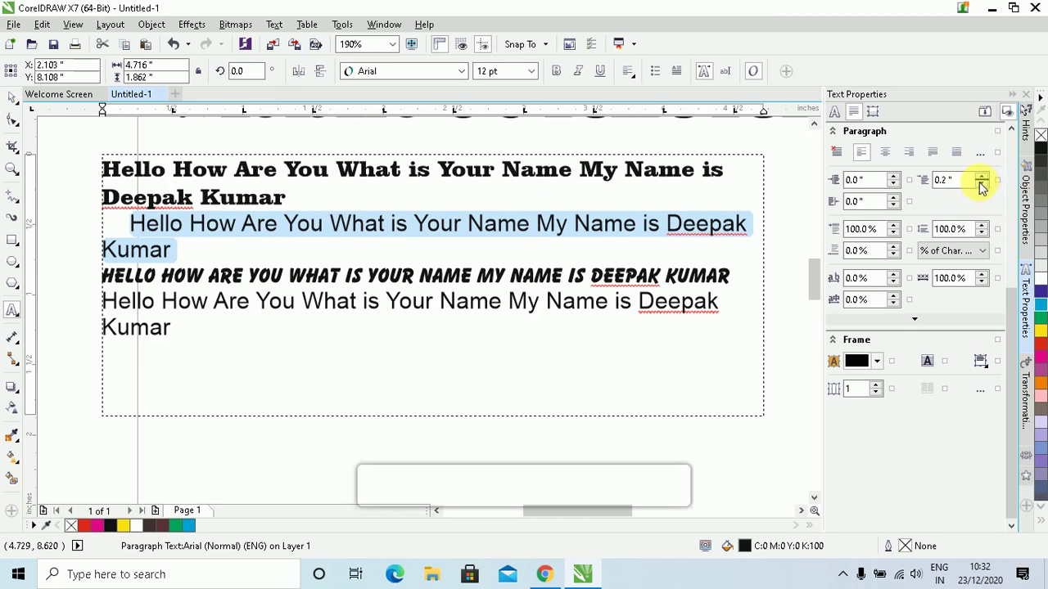
left_click(981, 184)
left_click(982, 184)
left_click(981, 185)
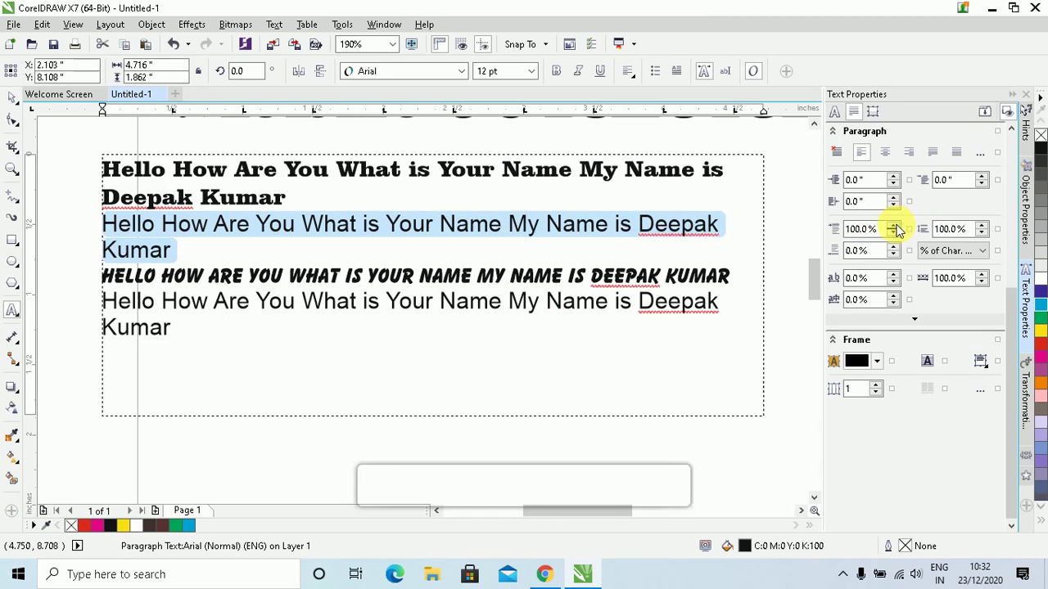
Set the second paragraph's space before to 112% and space after to 28%
left_click(894, 226)
left_click(894, 226)
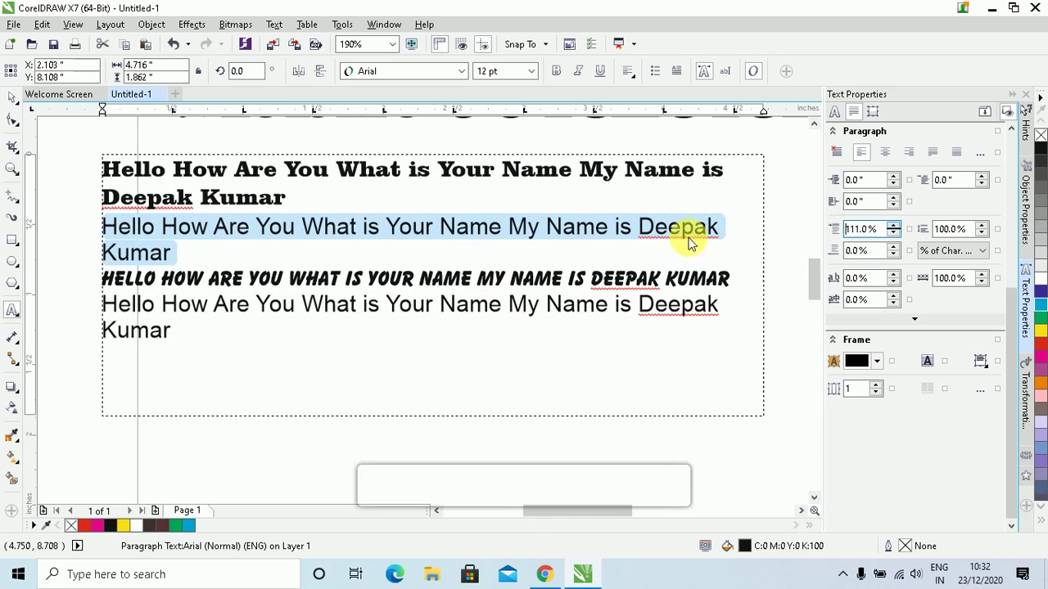
left_click(894, 226)
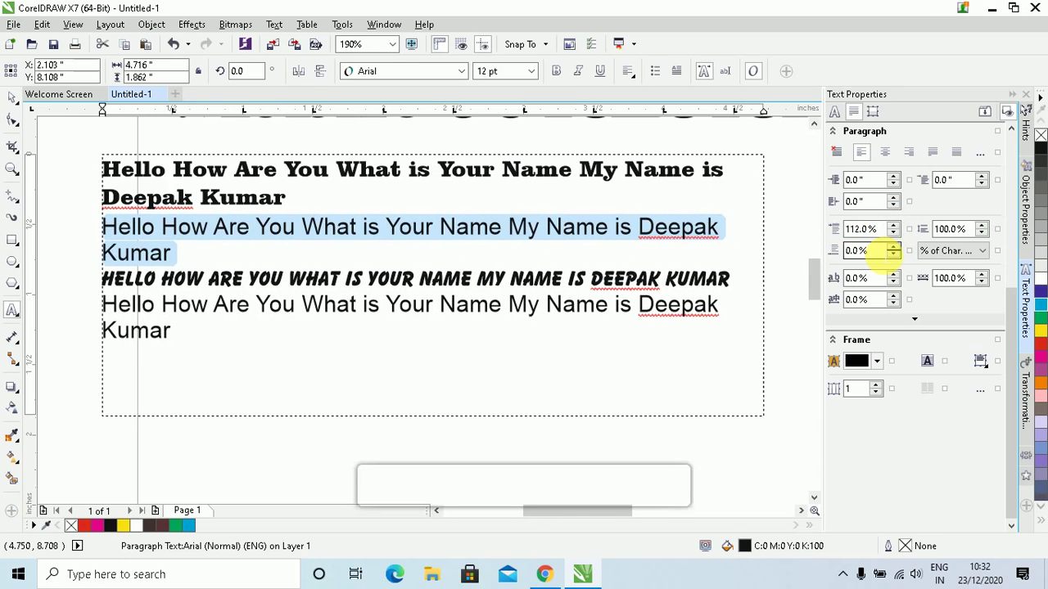
left_click(888, 250)
left_click_drag(884, 250, 762, 252)
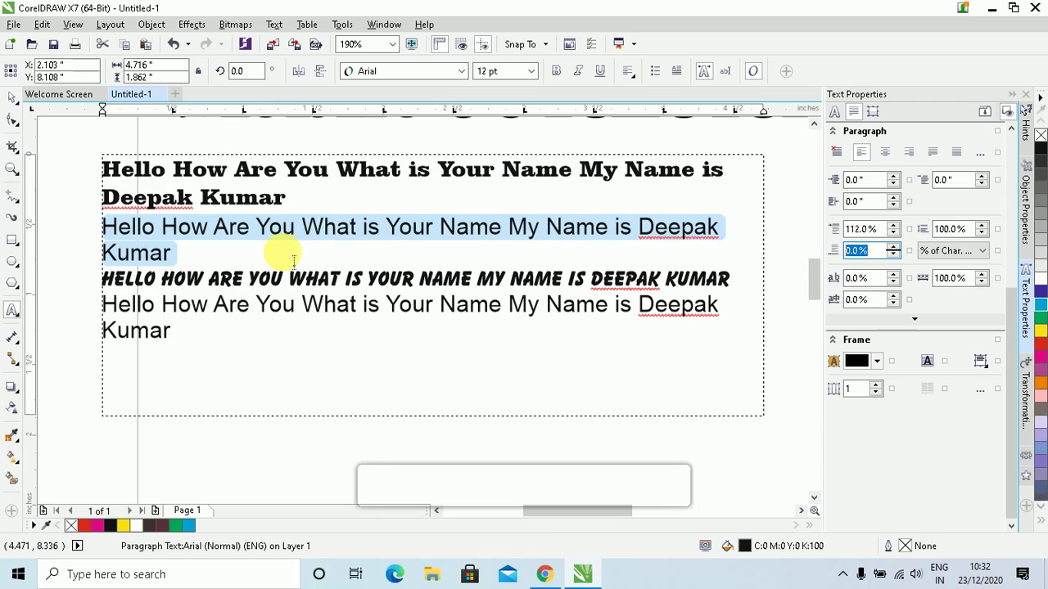
type("25")
key("Return")
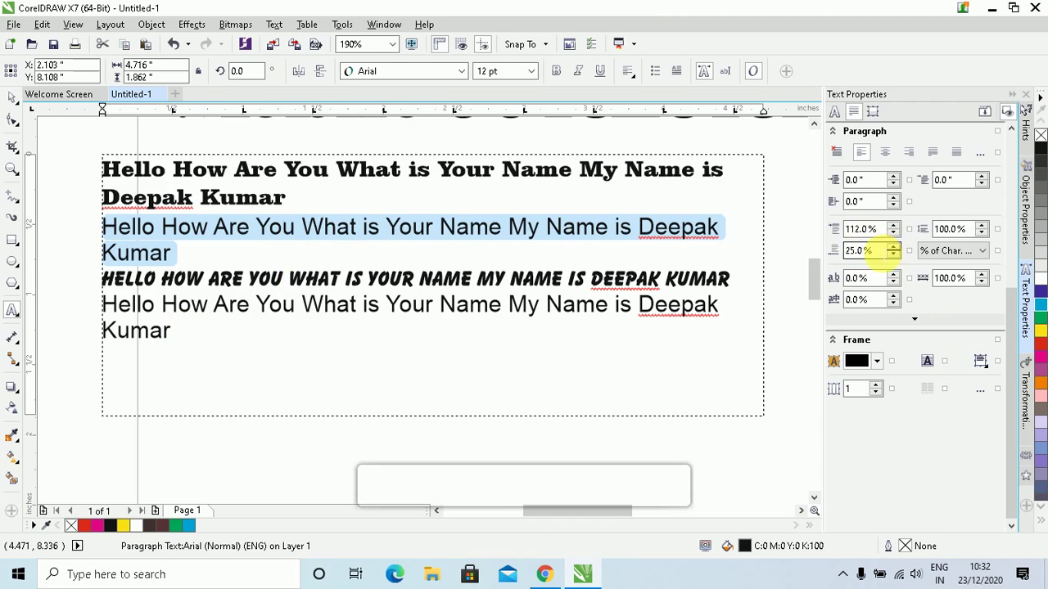
left_click(893, 248)
left_click(894, 248)
left_click(894, 247)
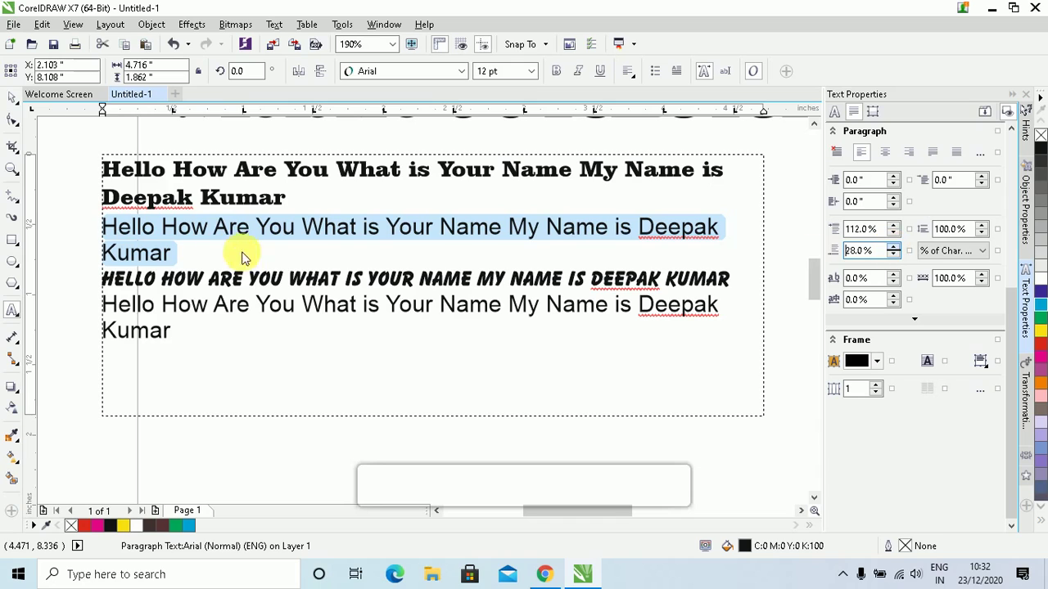
left_click(163, 255)
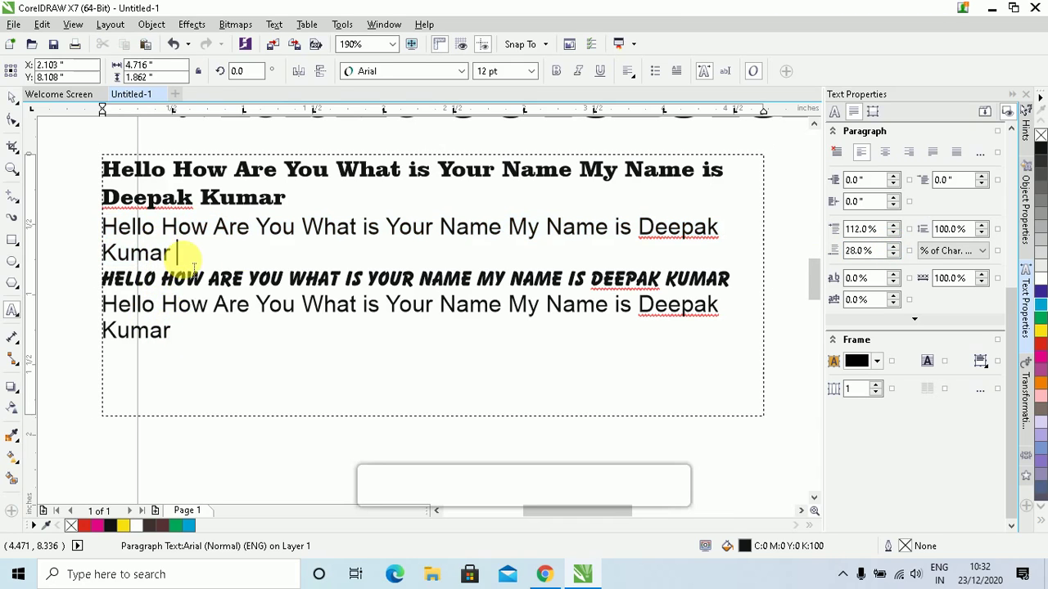
key("Delete")
key("Return")
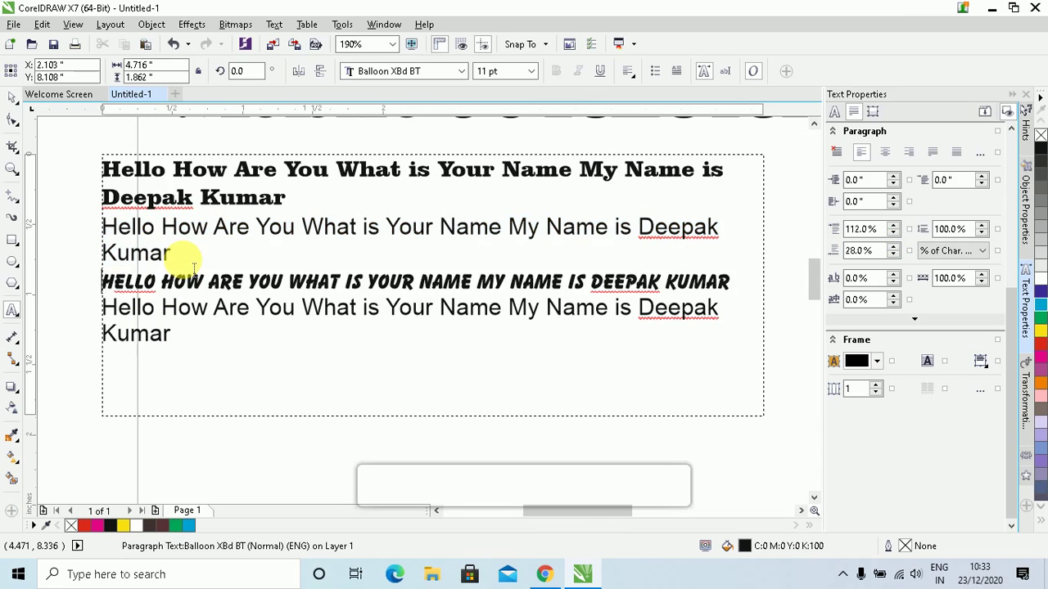
key("Up")
key("Up")
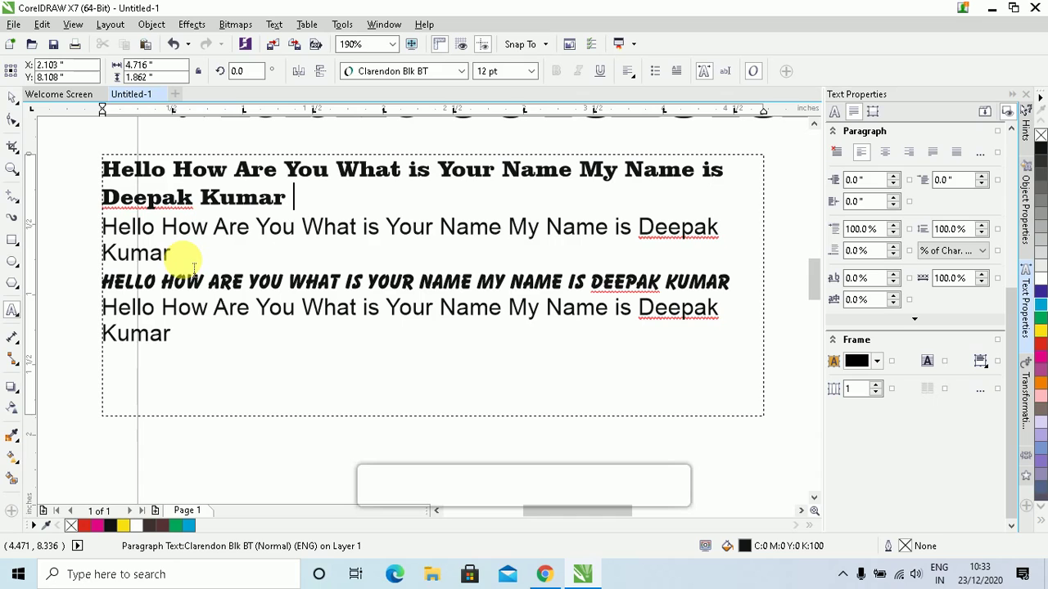
key("Delete")
key("Return")
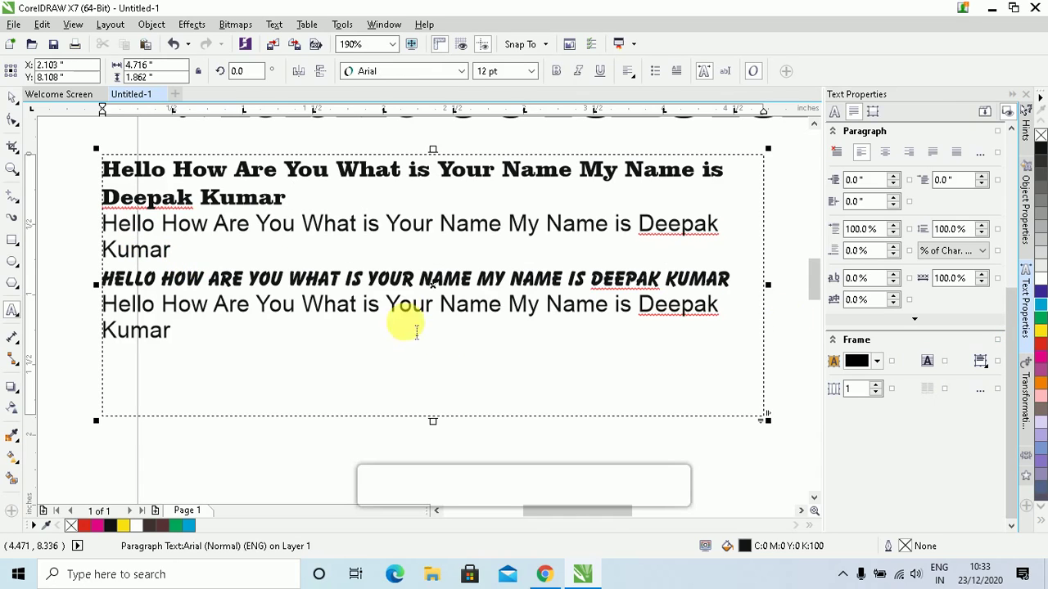
left_click_drag(169, 330, 103, 168)
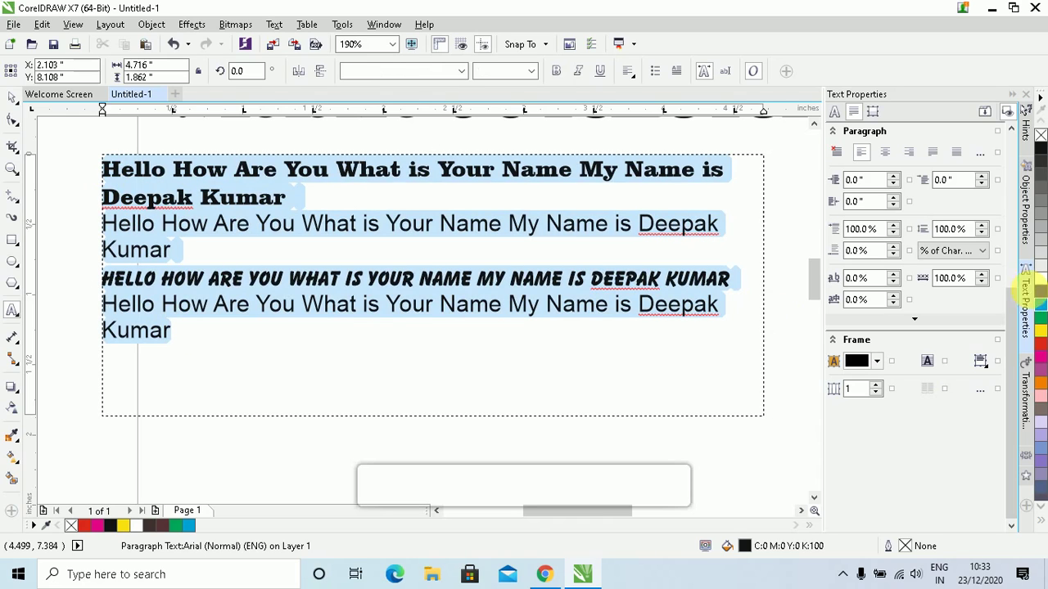
Step the space before all paragraphs up to 119%
left_click(894, 226)
left_click(894, 226)
left_click(894, 226)
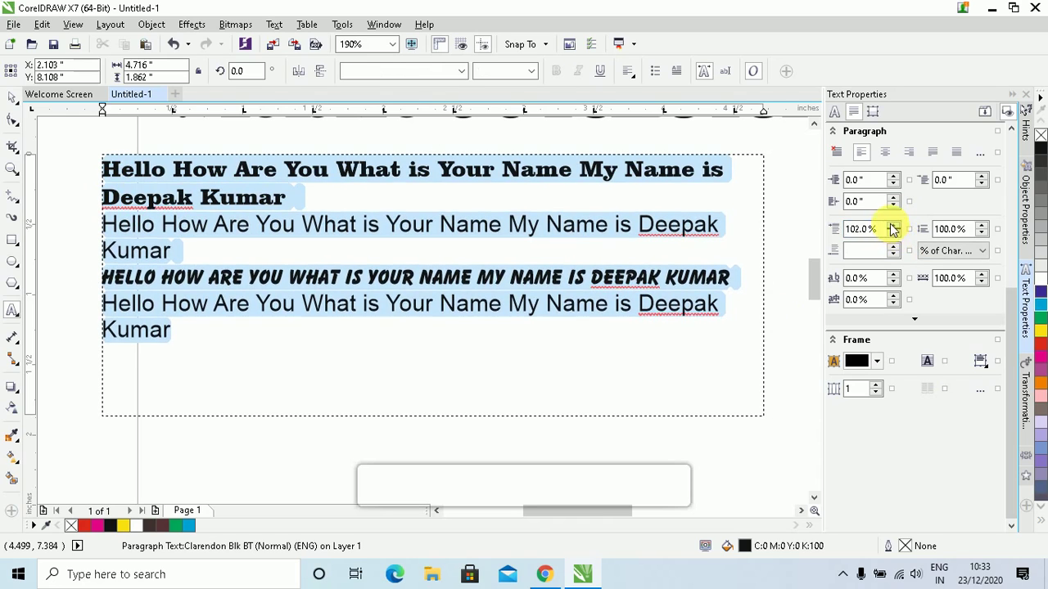
left_click(894, 225)
left_click(894, 226)
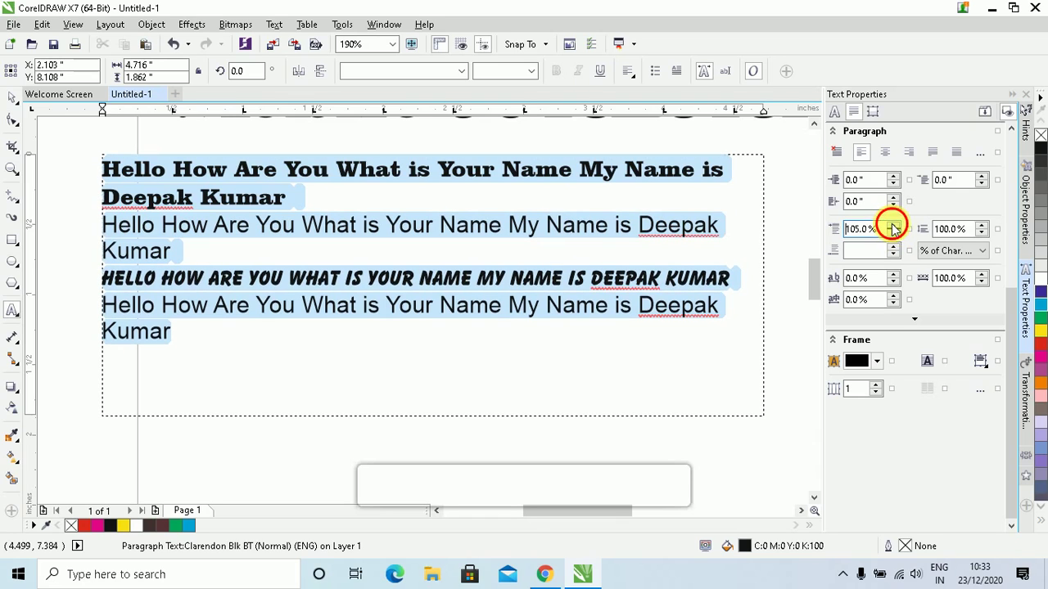
left_click(894, 226)
left_click(894, 226)
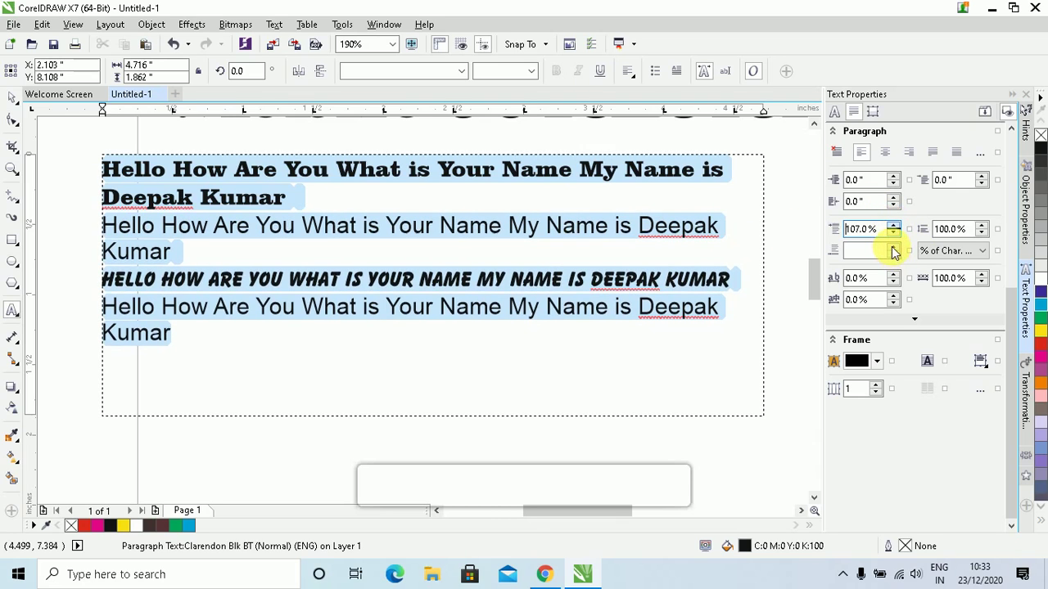
left_click(894, 228)
left_click(894, 228)
left_click(894, 227)
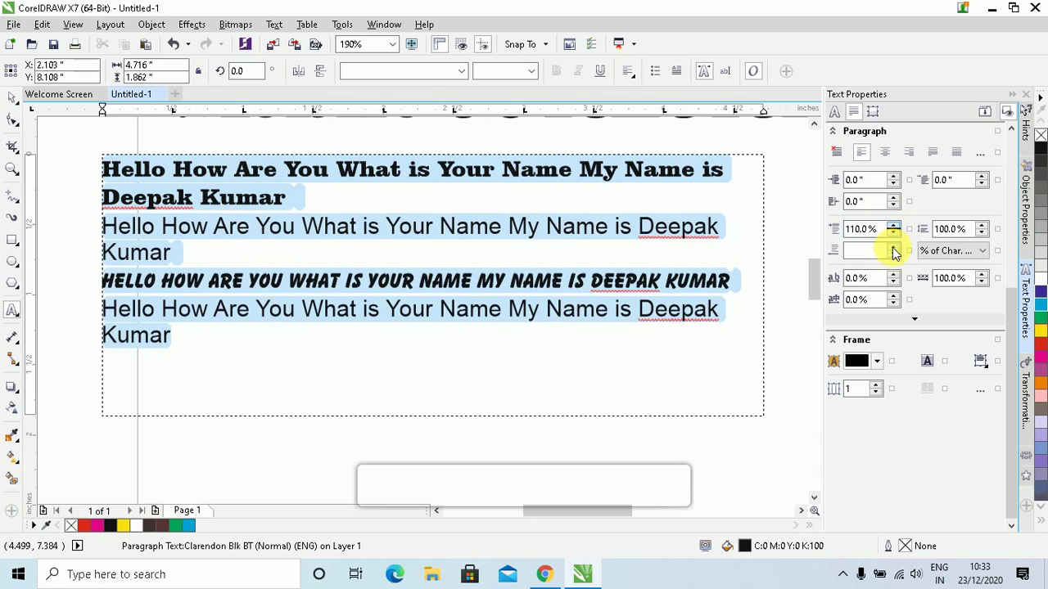
key("Up")
key("Up")
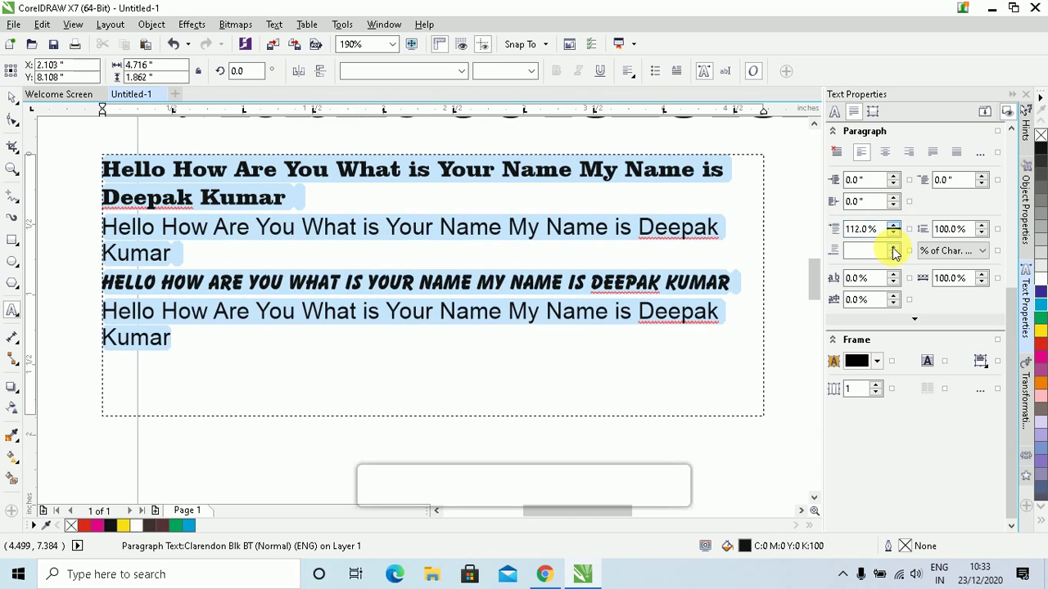
key("Up")
key("Up")
key("Up")
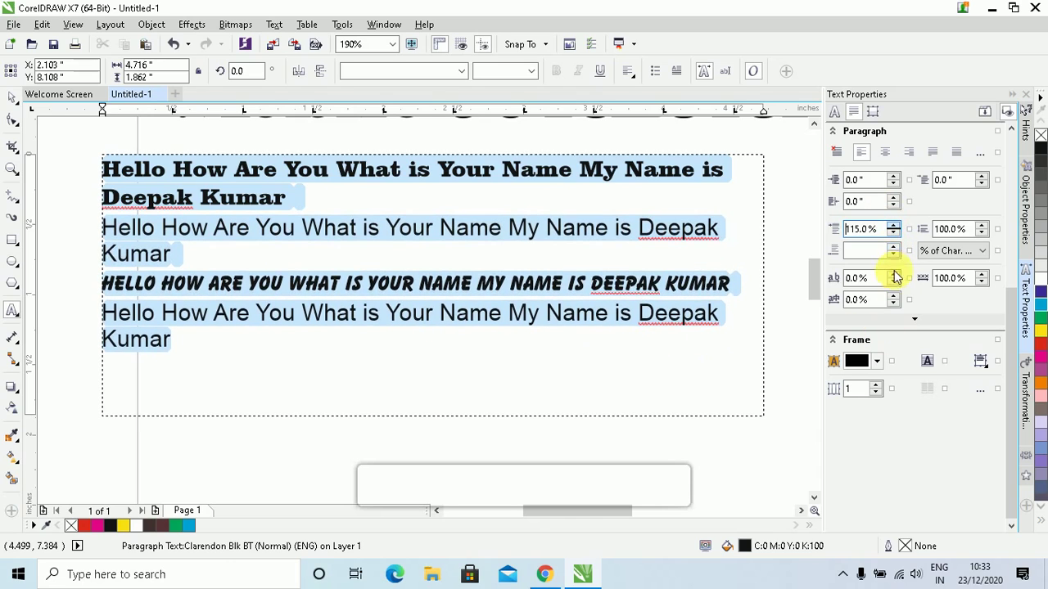
key("Up")
key("Up")
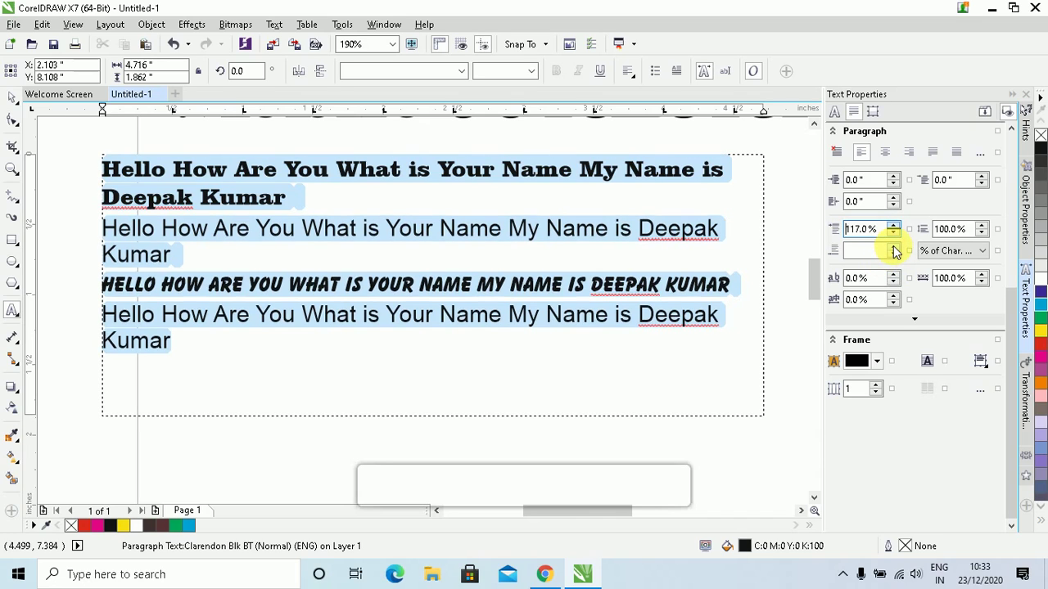
key("Up")
key("Up")
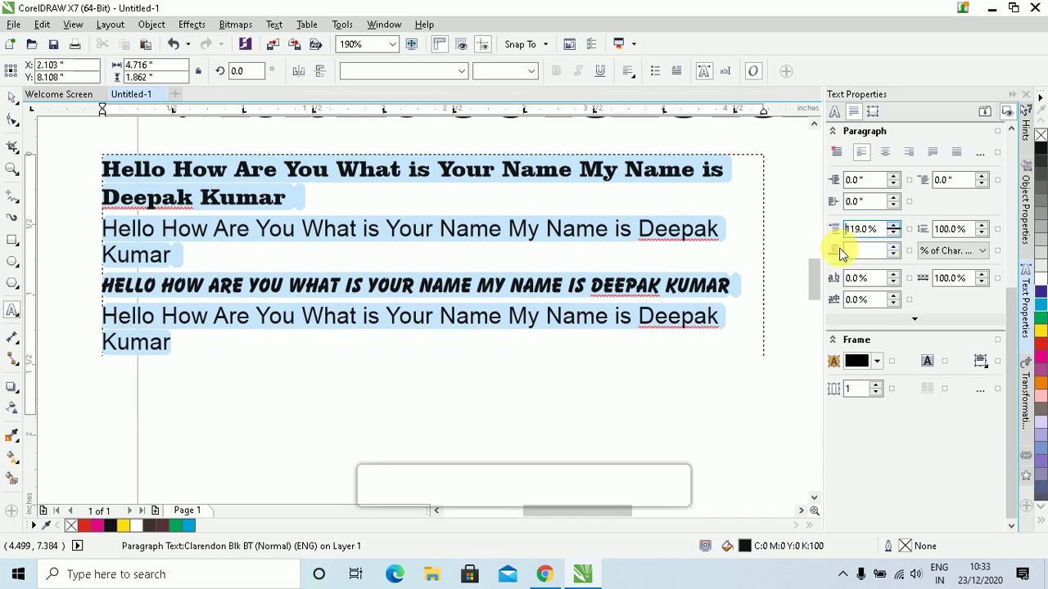
Set the space after all paragraphs to 11%
left_click(860, 251)
type("1")
key("Return")
key("Up")
key("Up")
key("Up")
key("Up")
key("Up")
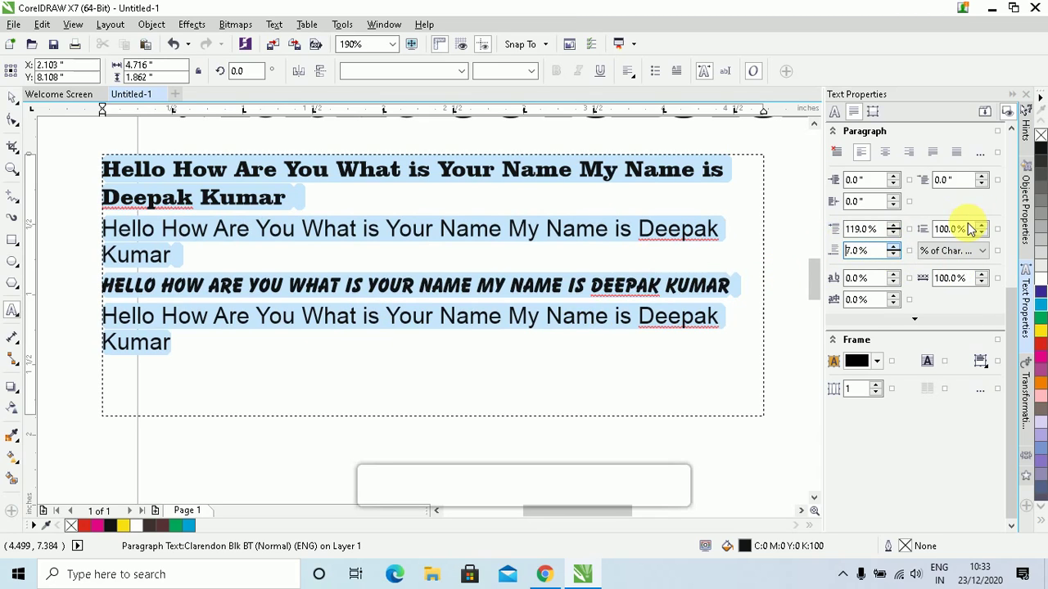
key("Up")
key("Up")
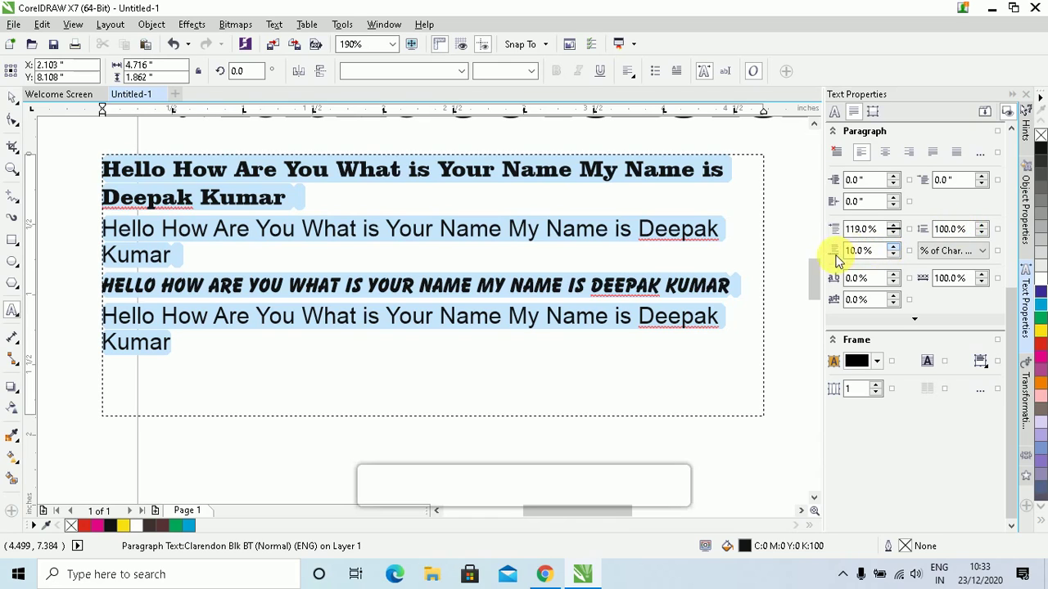
key("Return")
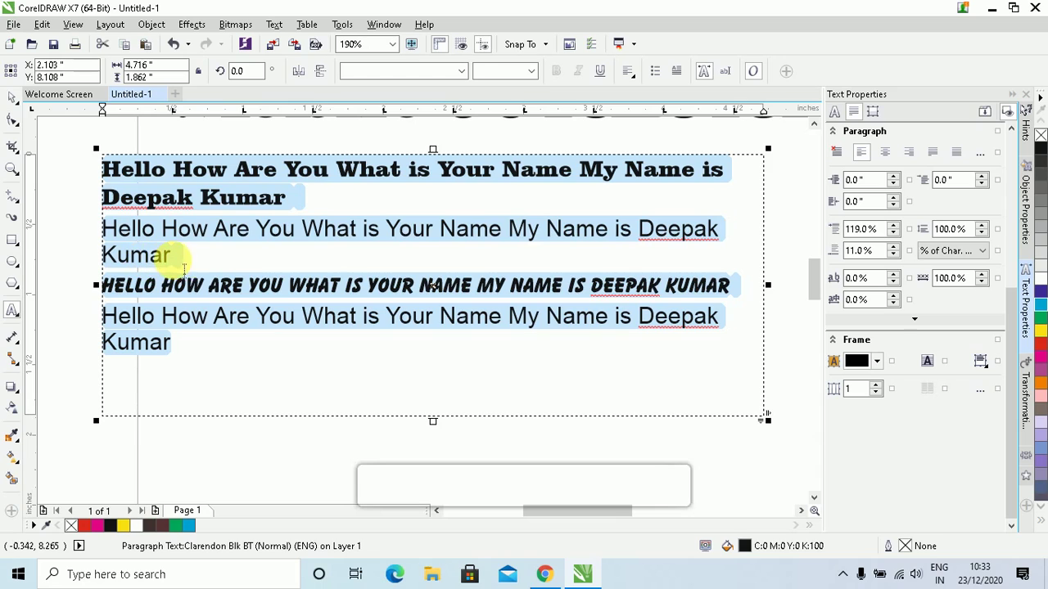
left_click(954, 229)
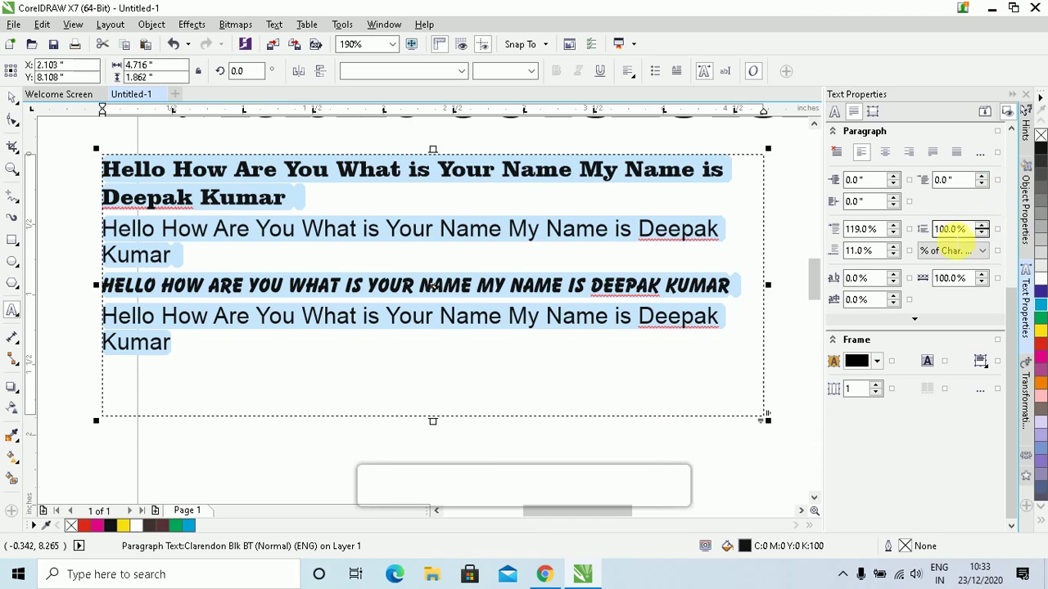
left_click(954, 229)
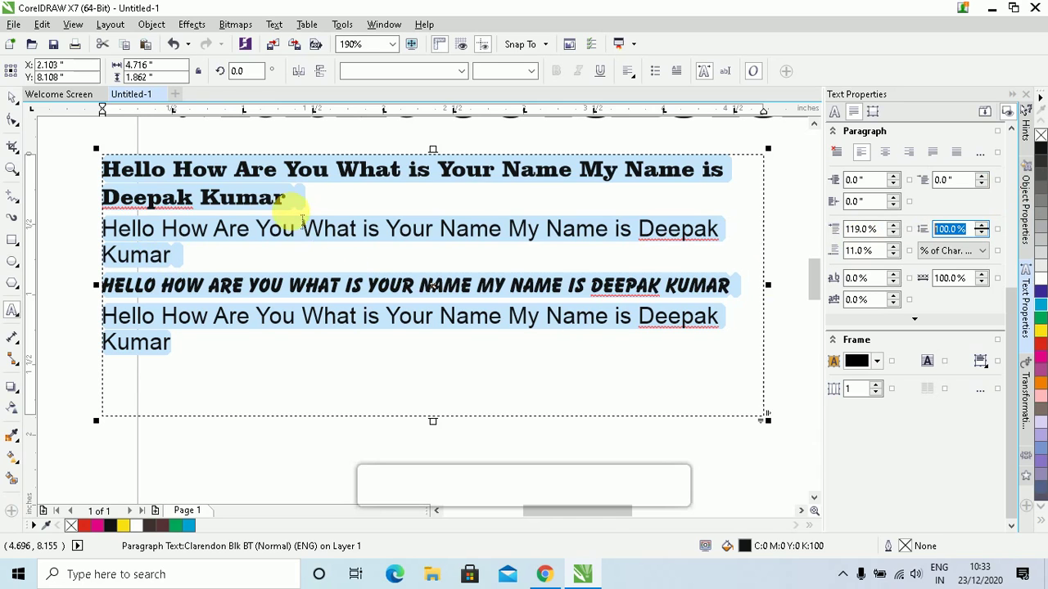
left_click(290, 205)
Click through the first, second and last Hello paragraphs in the frame
left_click(103, 168, "shift")
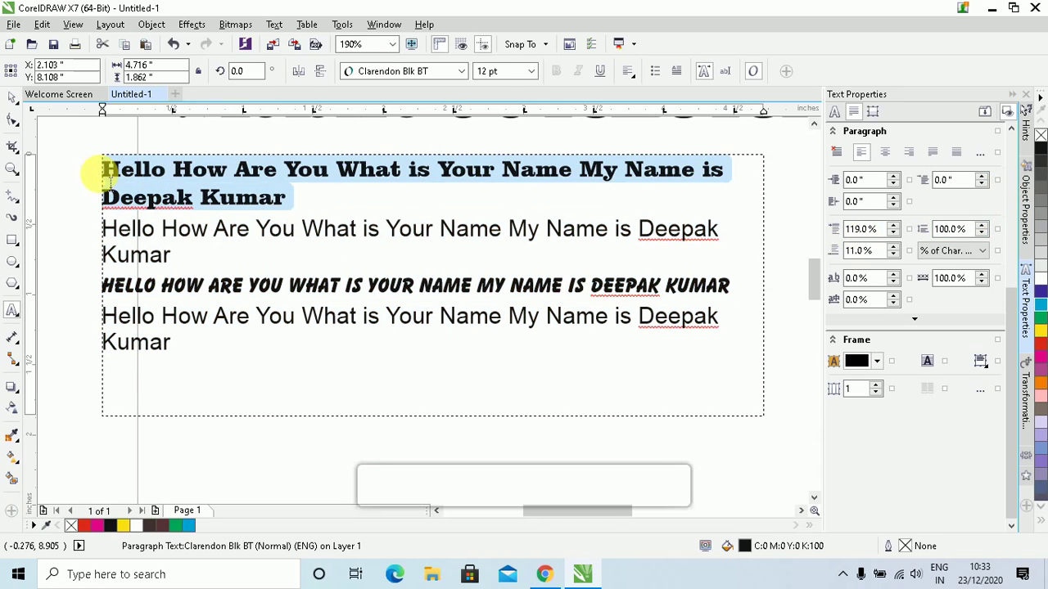
left_click(172, 255)
left_click(103, 229, "shift")
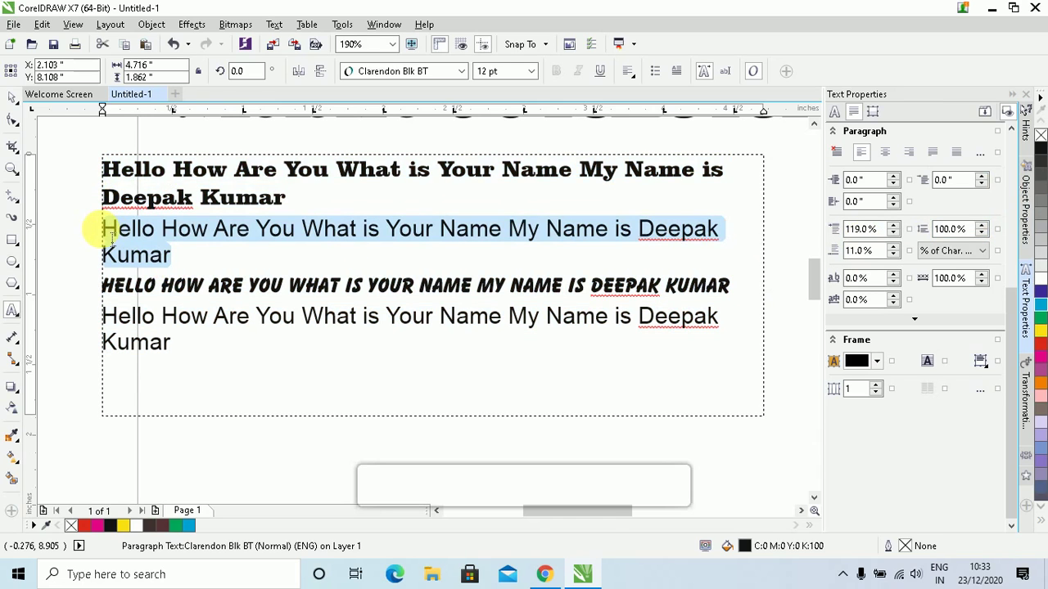
left_click(185, 351)
left_click(103, 316, "shift")
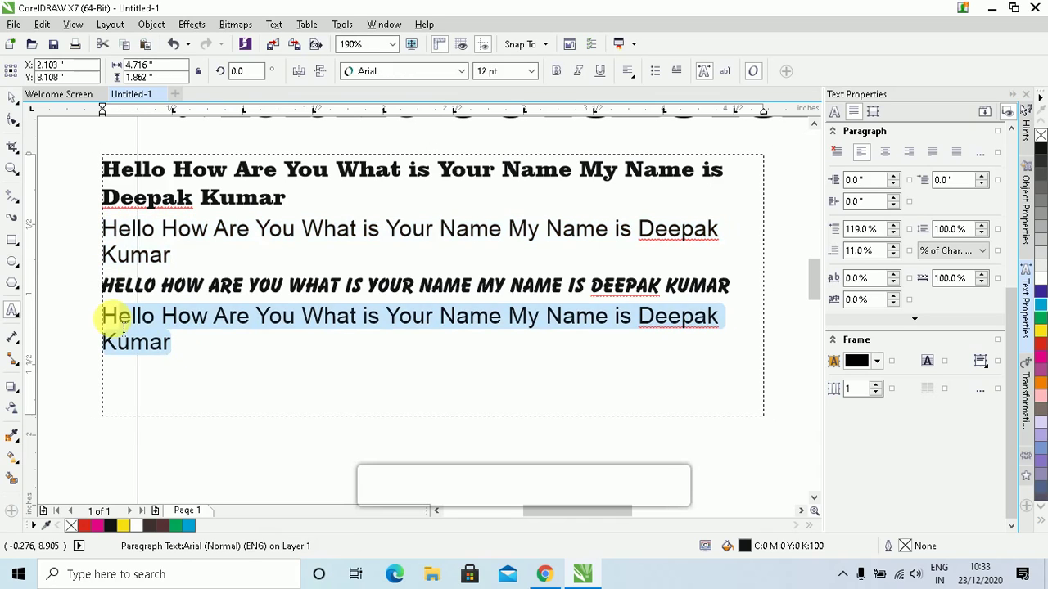
Delete the all-caps HELLO … KUMAR line and its empty line, keeping the other paragraphs separate
left_click(652, 300)
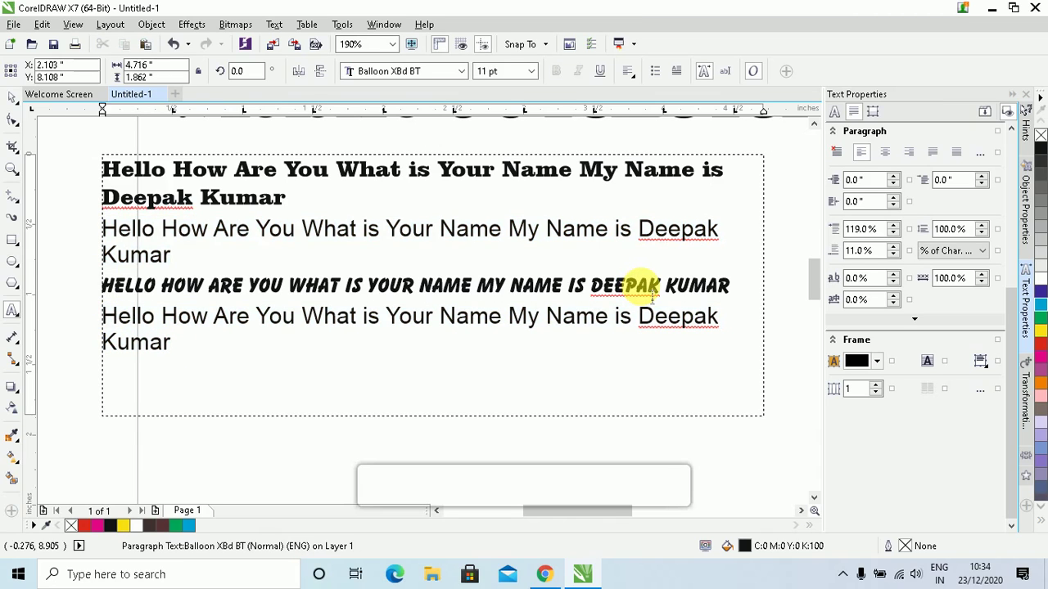
triple_click(653, 299)
key("Delete")
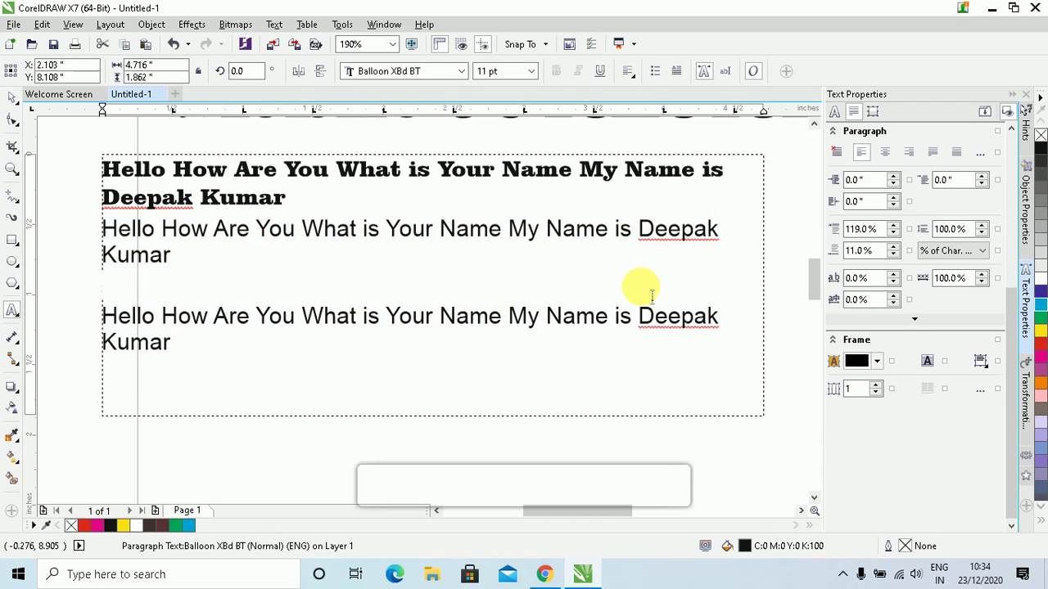
key("Delete")
key("BackSpace")
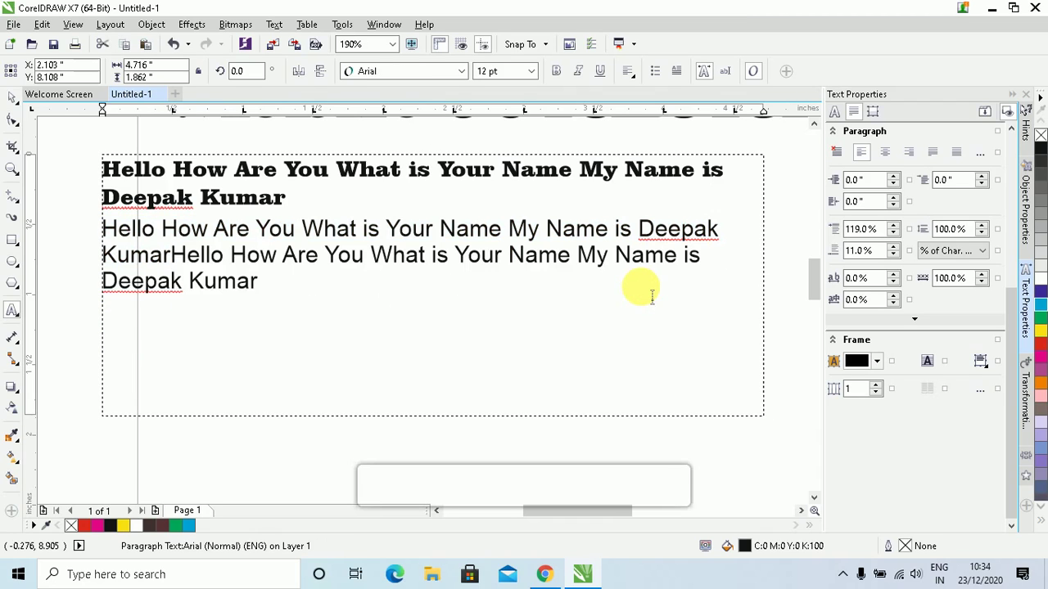
key("Return")
key("Escape")
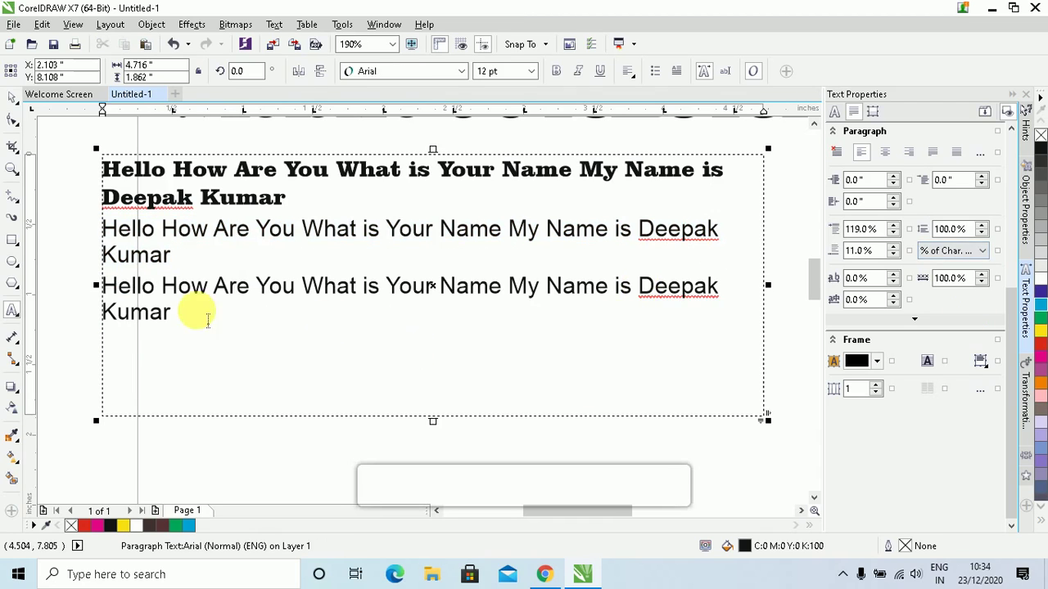
left_click_drag(172, 312, 93, 234)
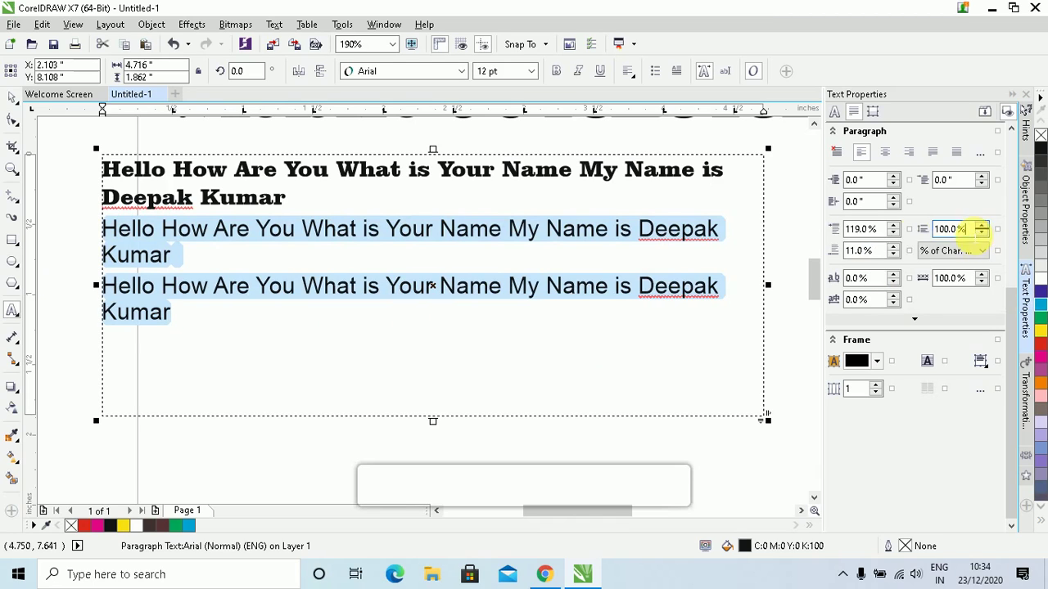
Give the Arial paragraphs 150% line spacing, units briefly switched to points then back to % of Char. height
left_click(950, 230)
type("150")
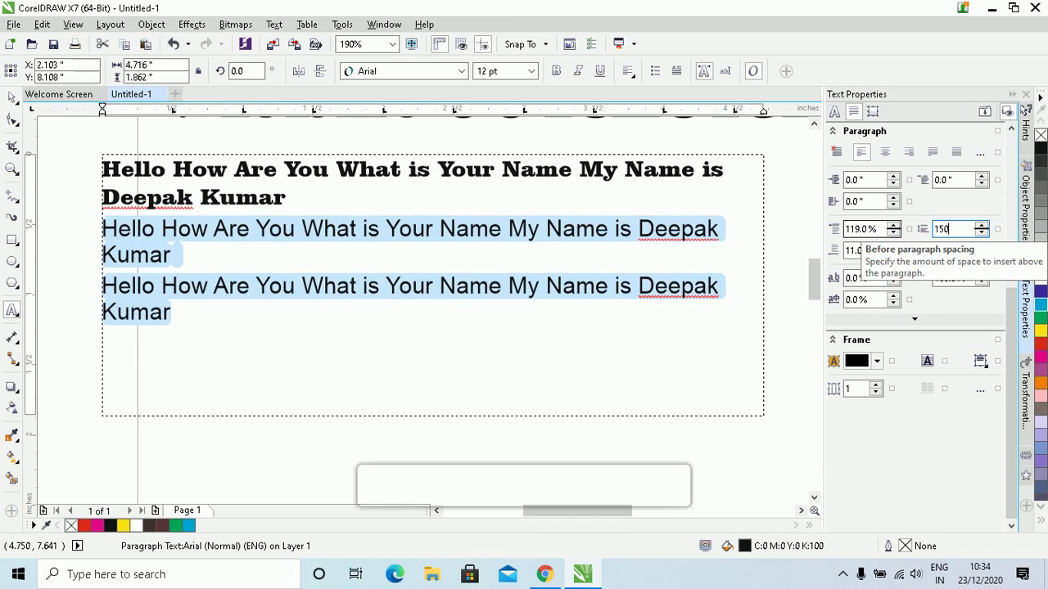
key("Return")
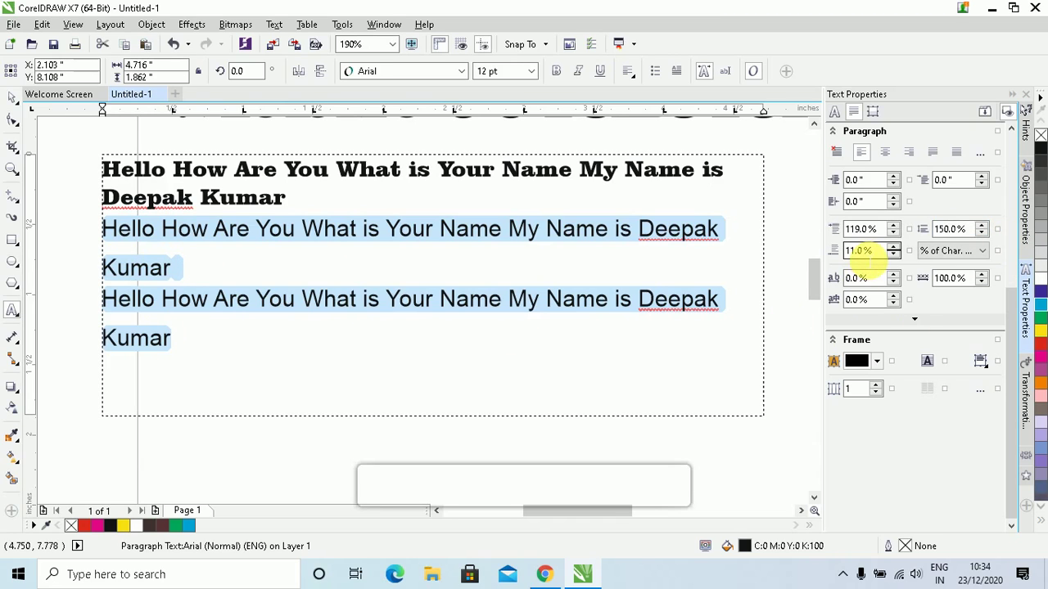
left_click(982, 252)
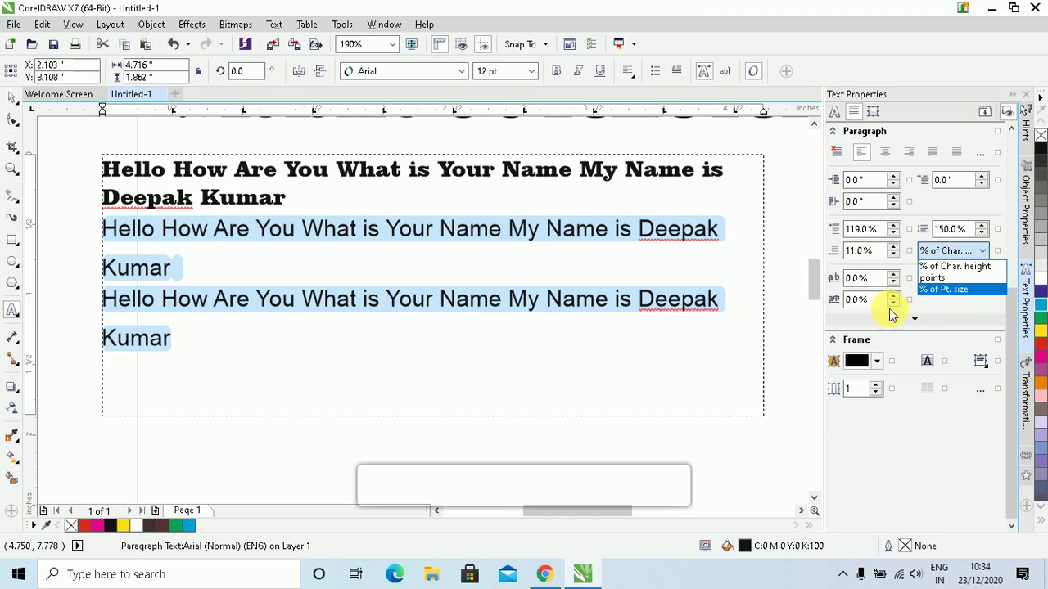
left_click(941, 277)
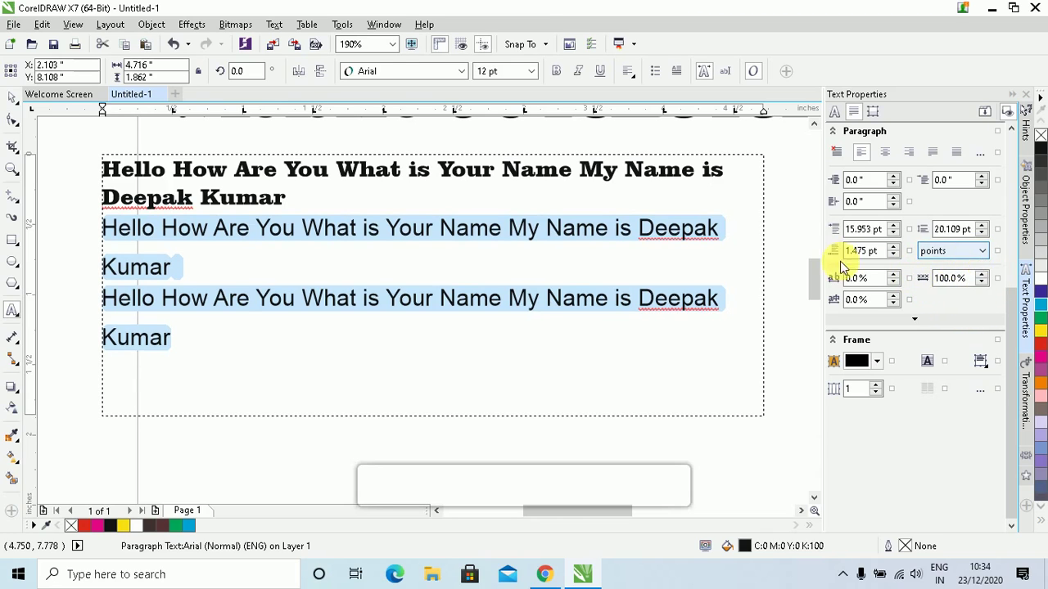
left_click(980, 257)
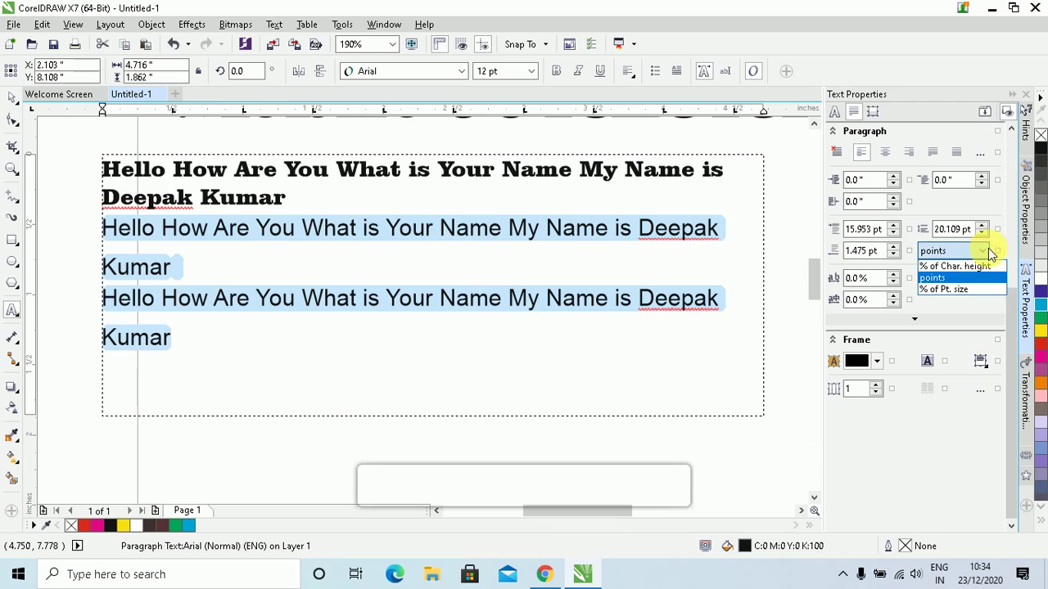
left_click(978, 267)
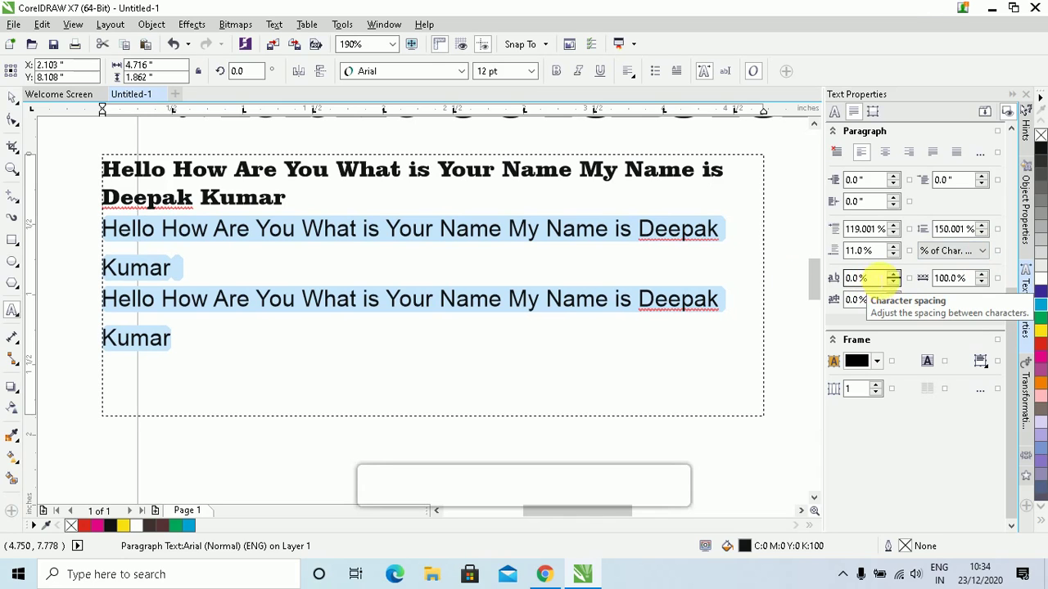
Give the two Arial paragraphs 20% character spacing and enter a new word spacing value
left_click(868, 278)
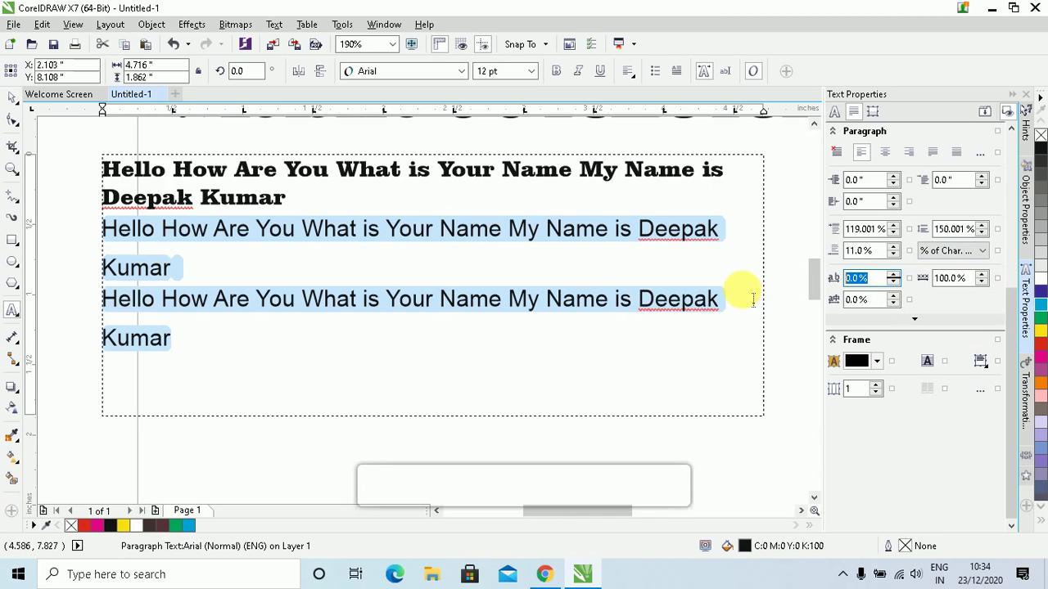
type("20")
key("Return")
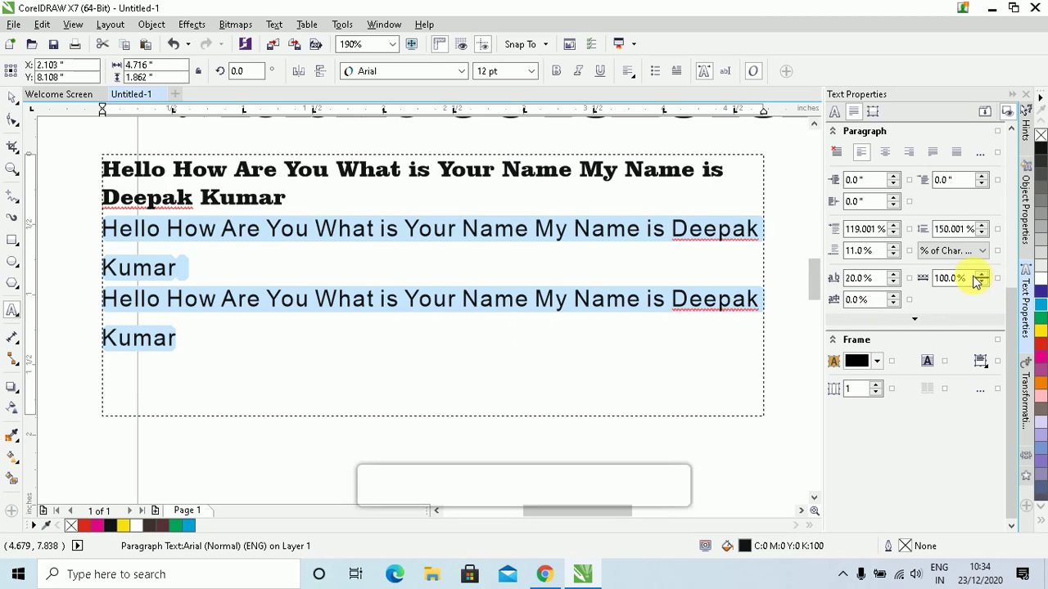
left_click(980, 276)
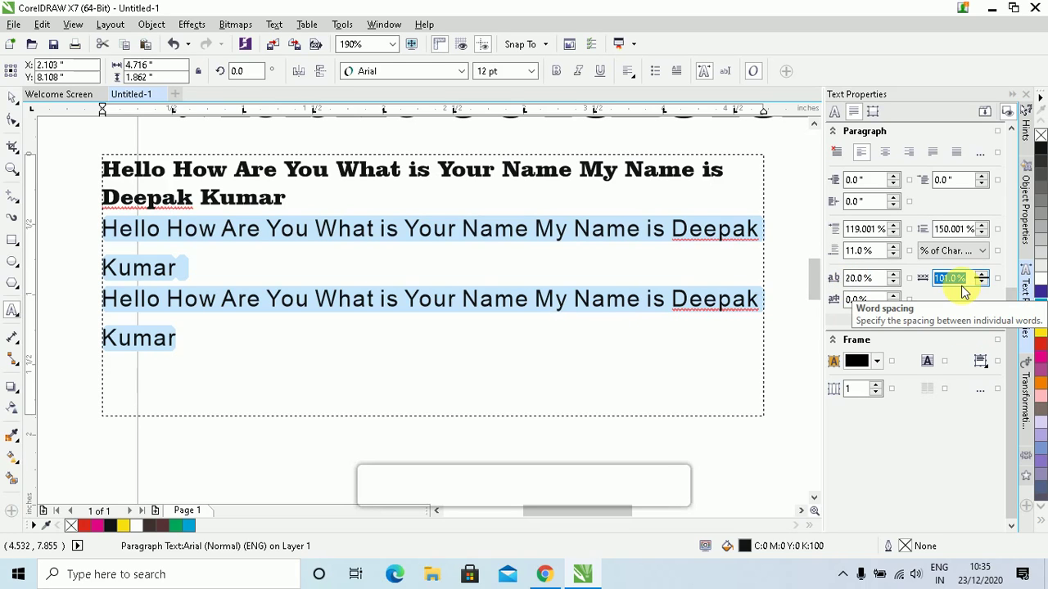
type("25")
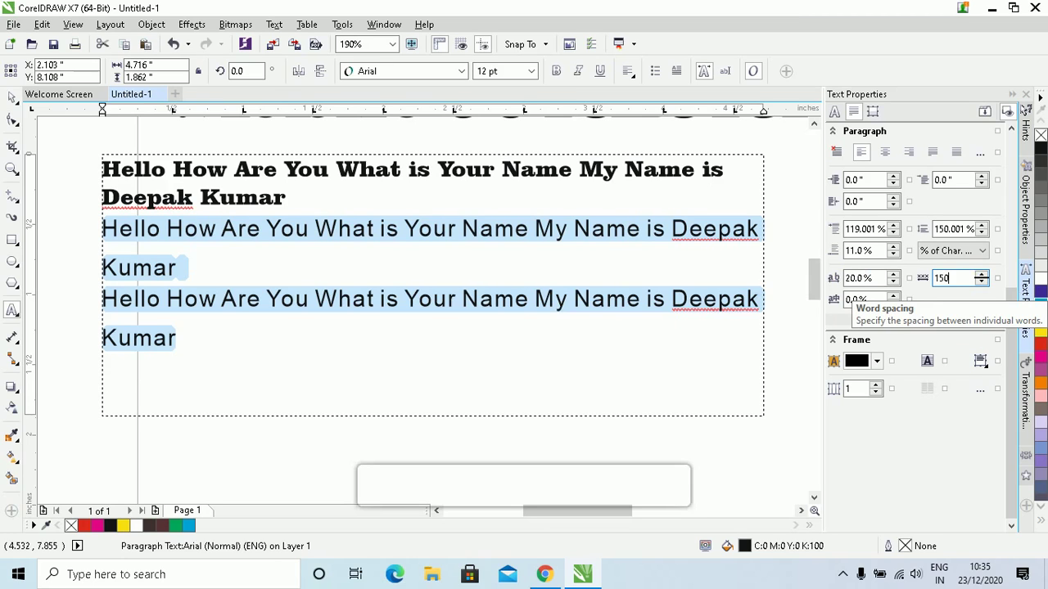
key("Return")
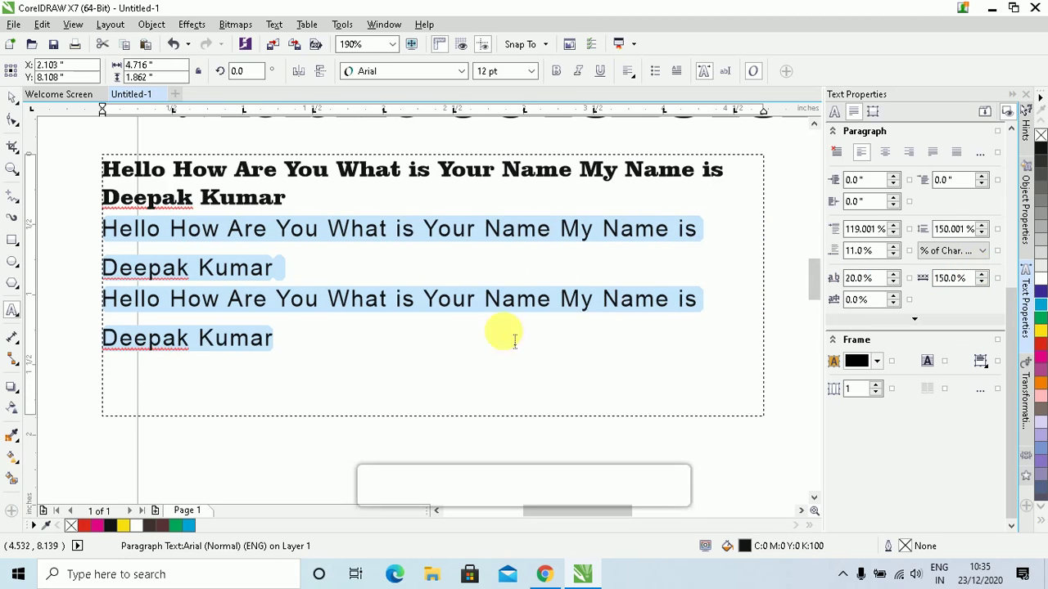
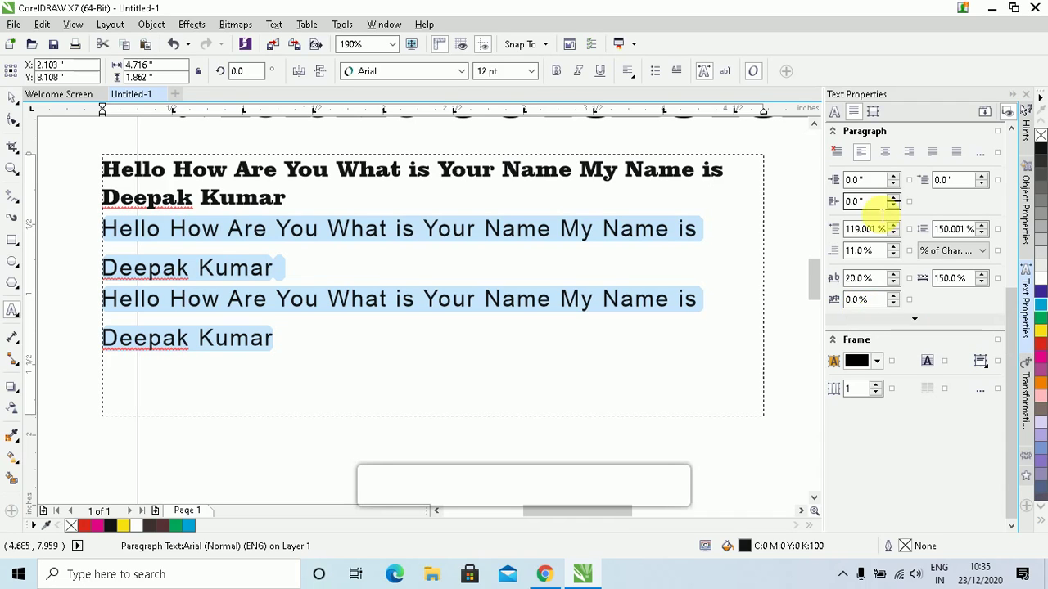
Expand the Paragraph section of Text Properties to reveal Tabs, Bullets, Drop Caps and Hyphenation
left_click(913, 319)
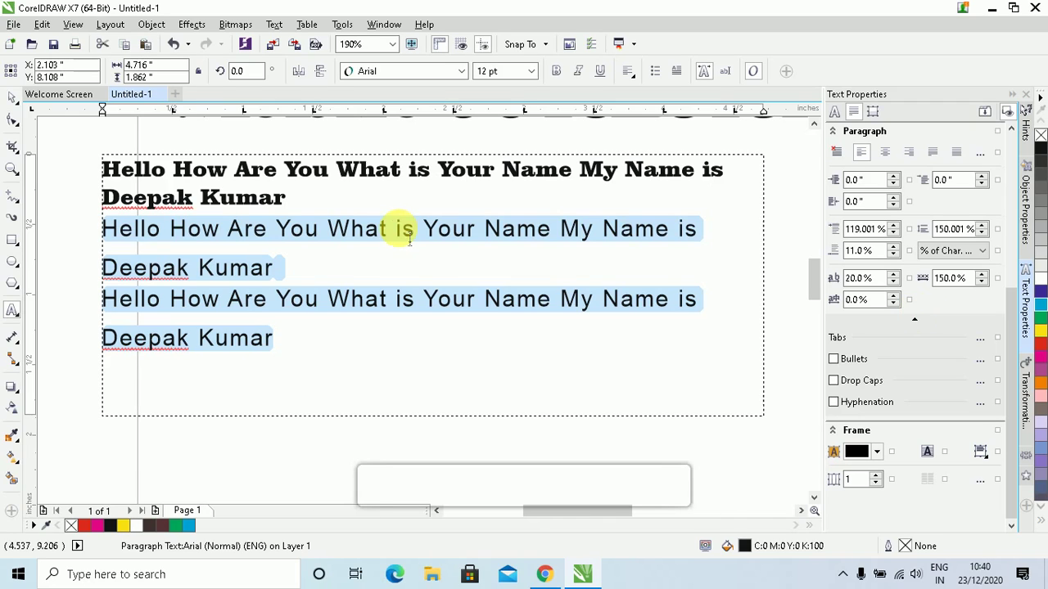
left_click(851, 432)
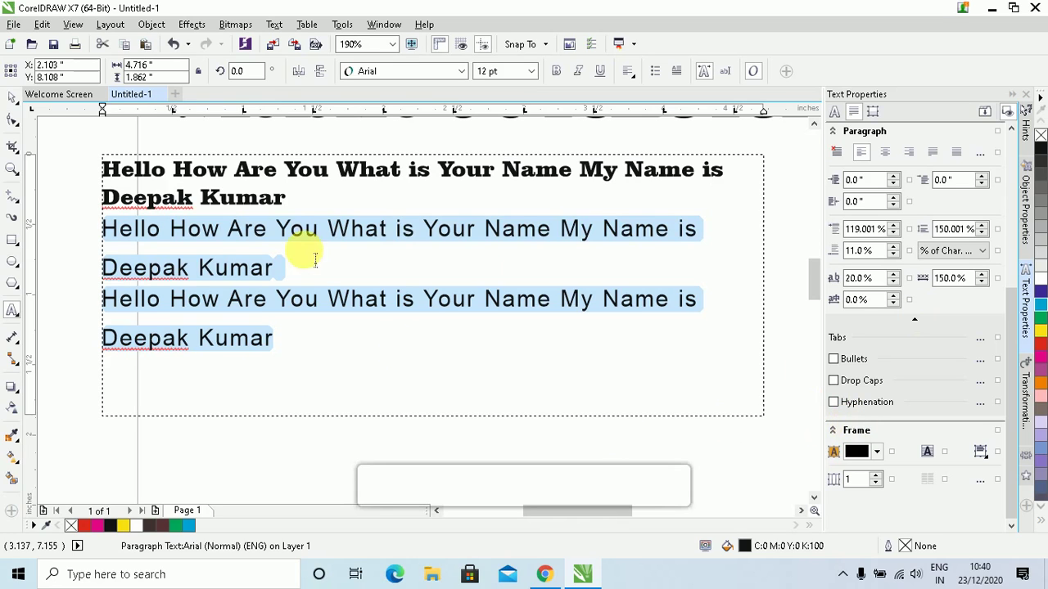
left_click(286, 198)
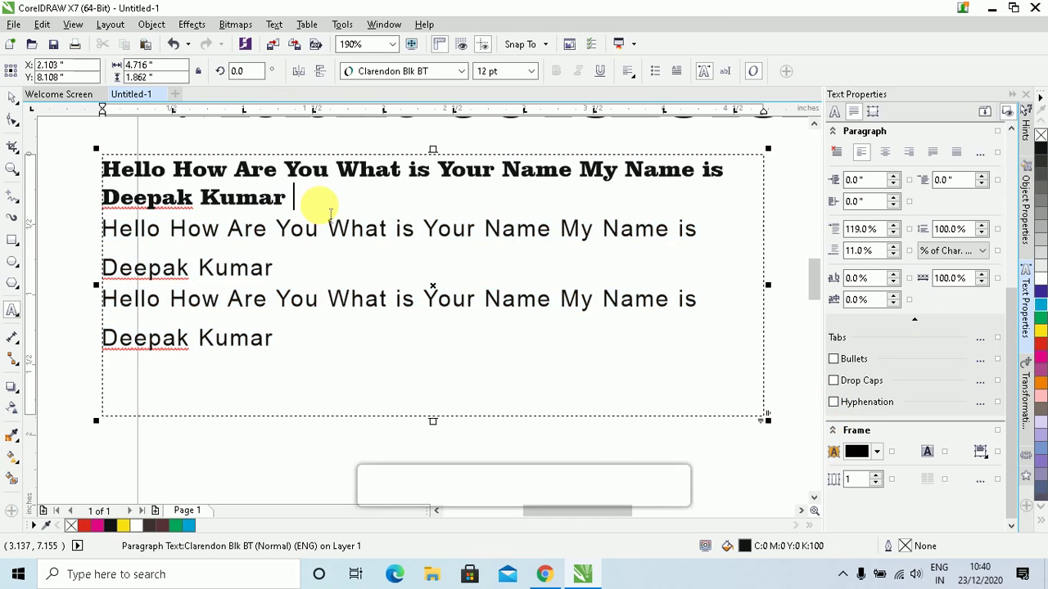
key("Delete")
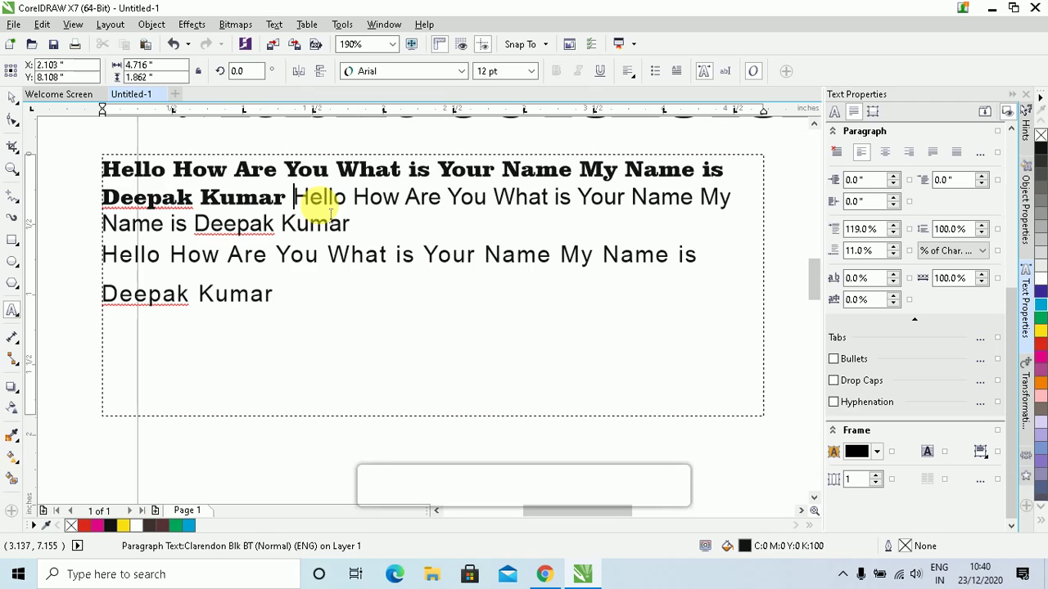
key("BackSpace")
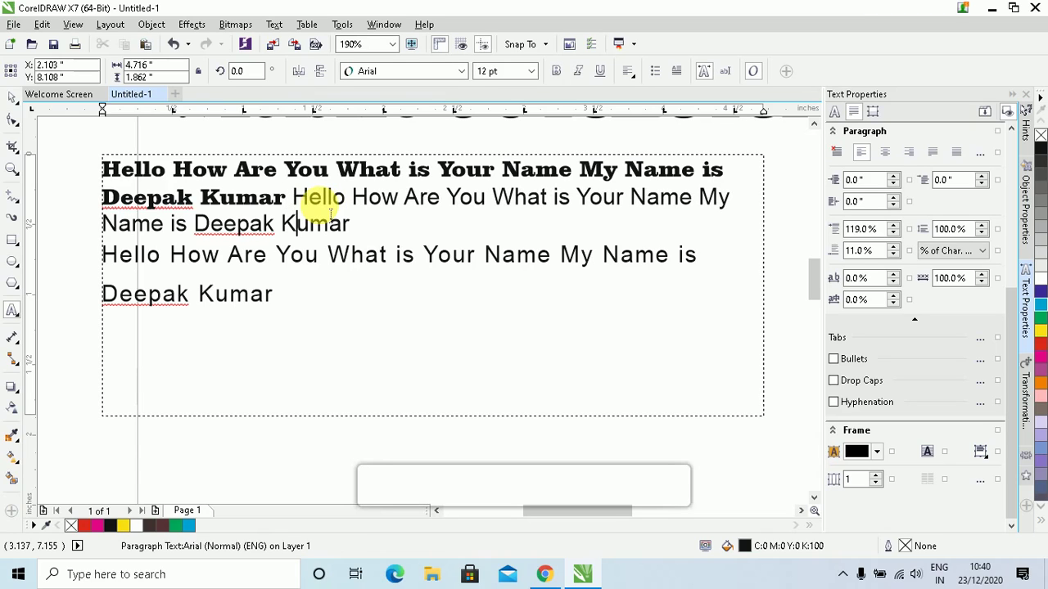
key("Delete")
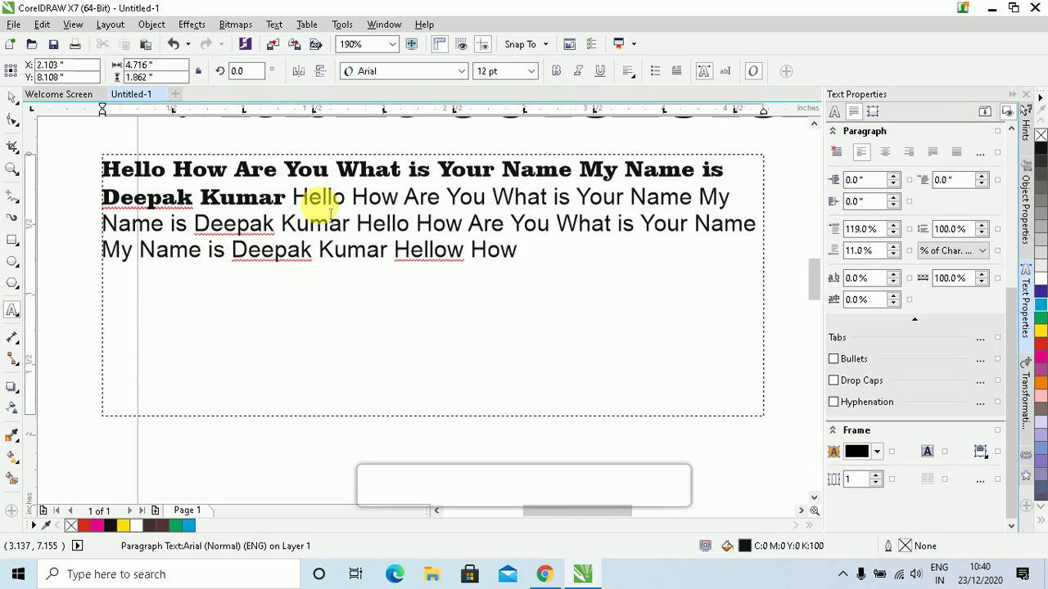
key("ctrl+shift+Left")
key("ctrl+shift+Left")
type("Hi")
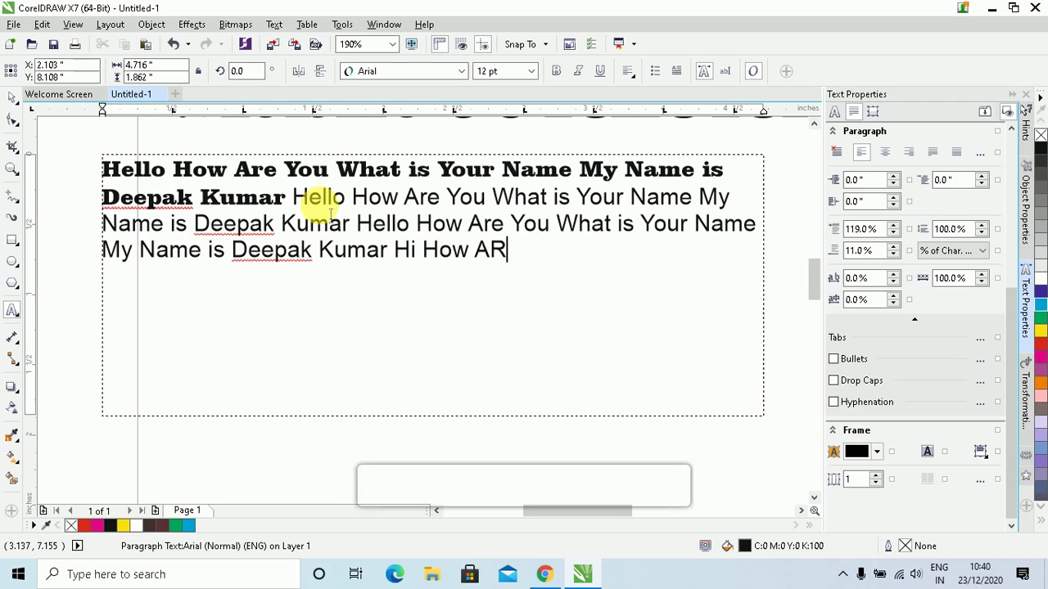
key("BackSpace")
key("BackSpace")
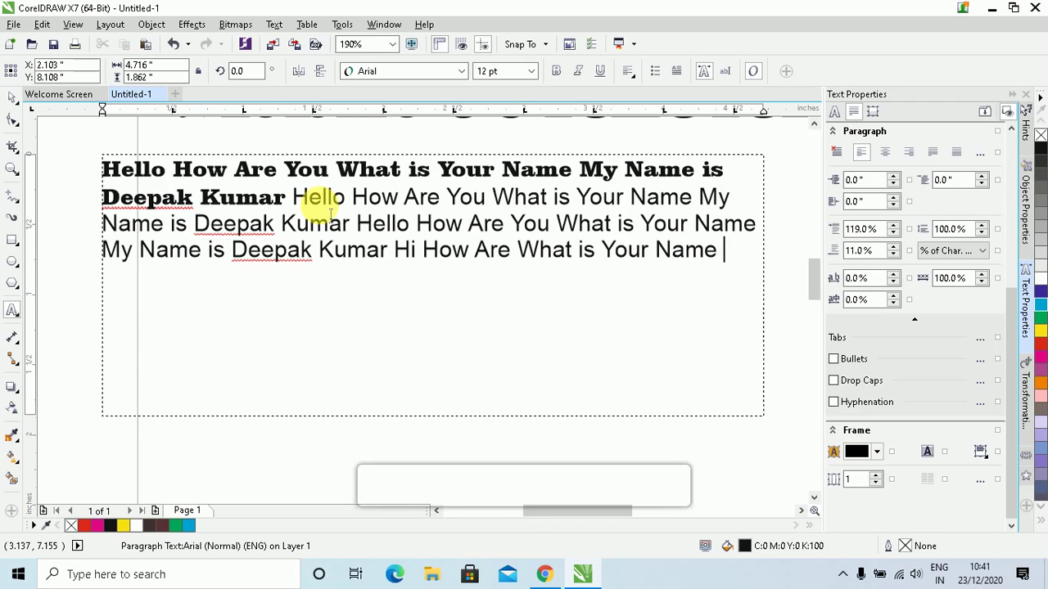
type("me i")
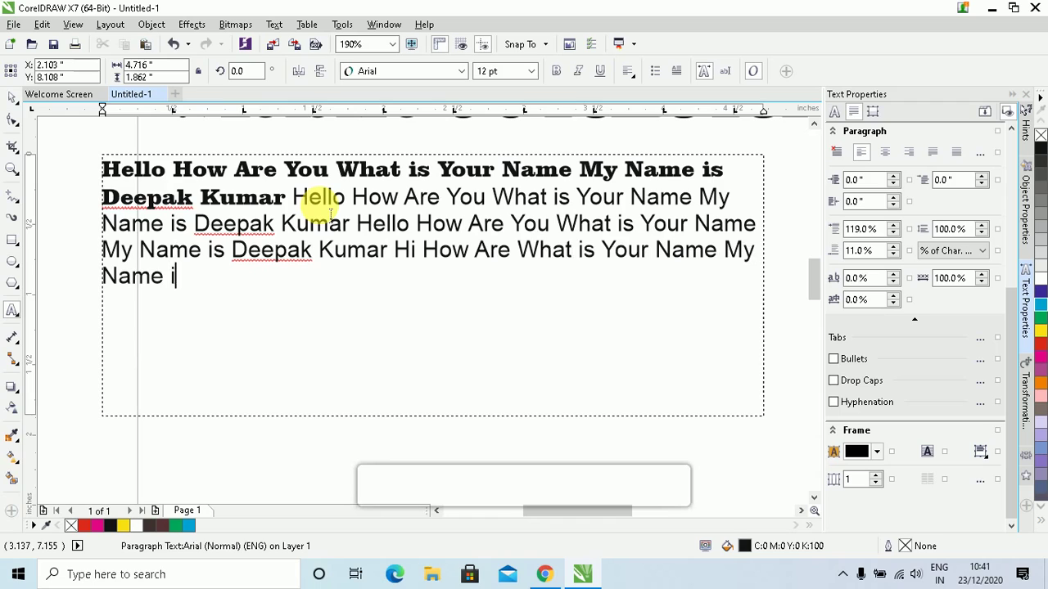
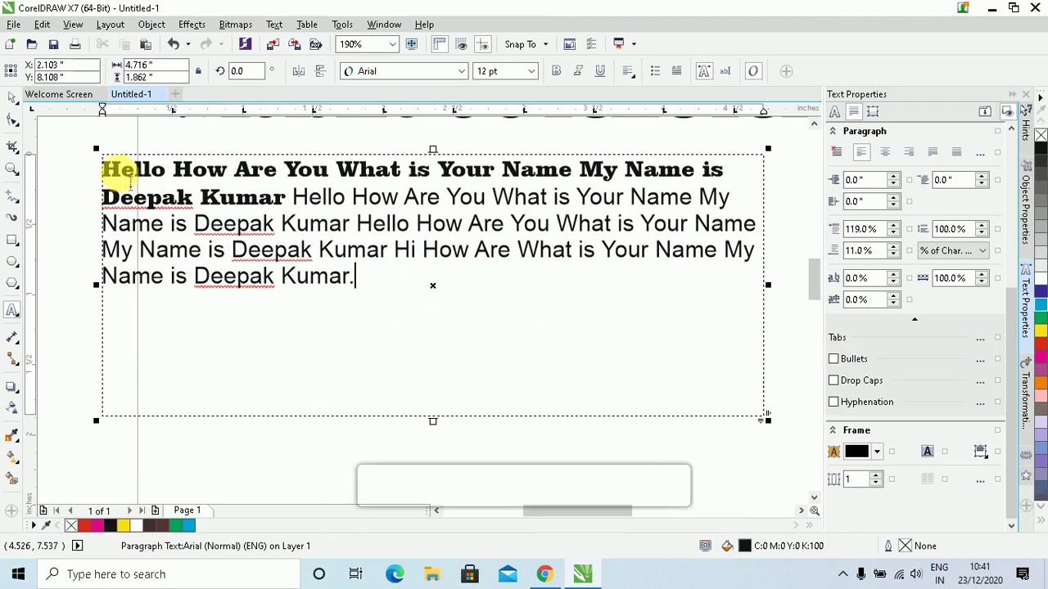
left_click(12, 97)
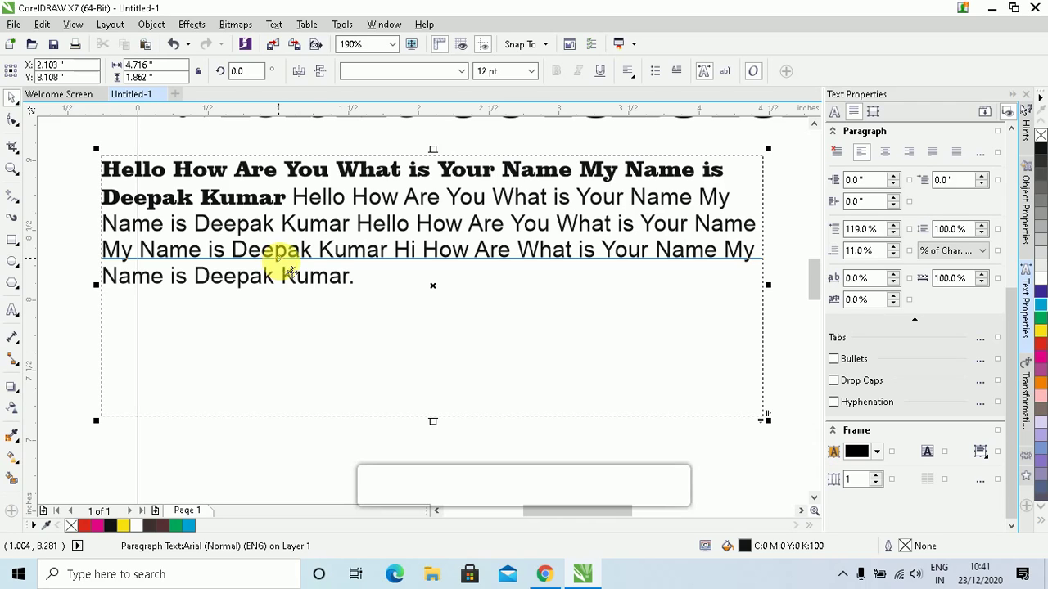
Make the paragraph a bulleted list and enlarge its bullet to 24 pt
left_click(659, 77)
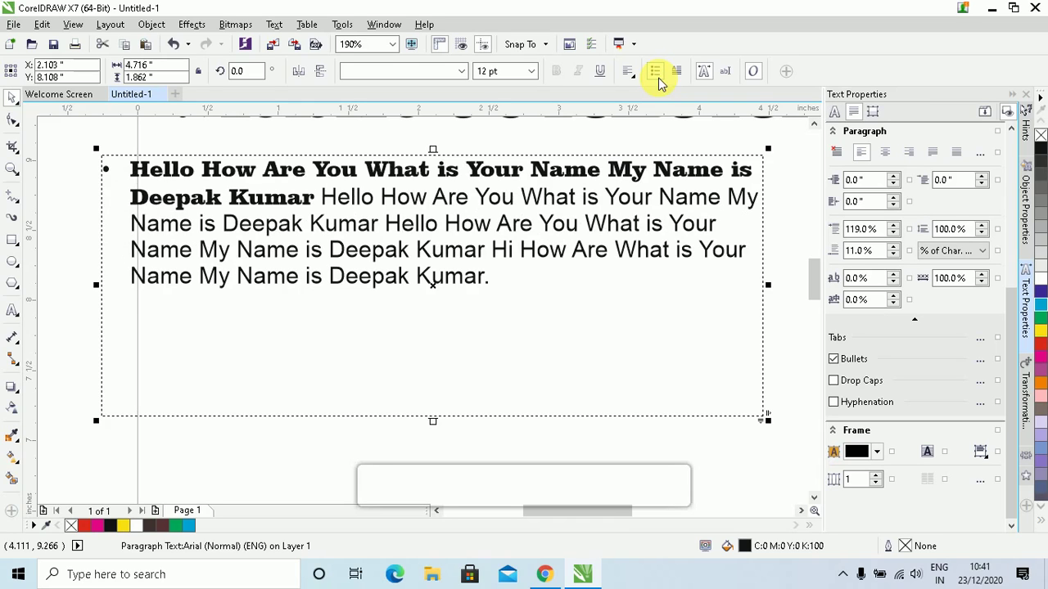
double_click(117, 181)
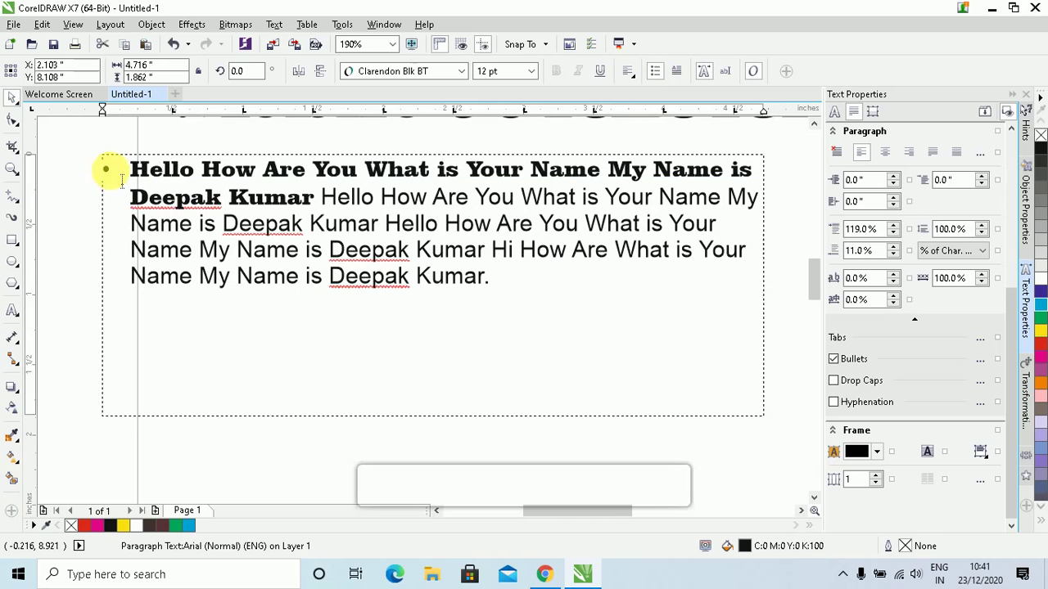
left_click(129, 180)
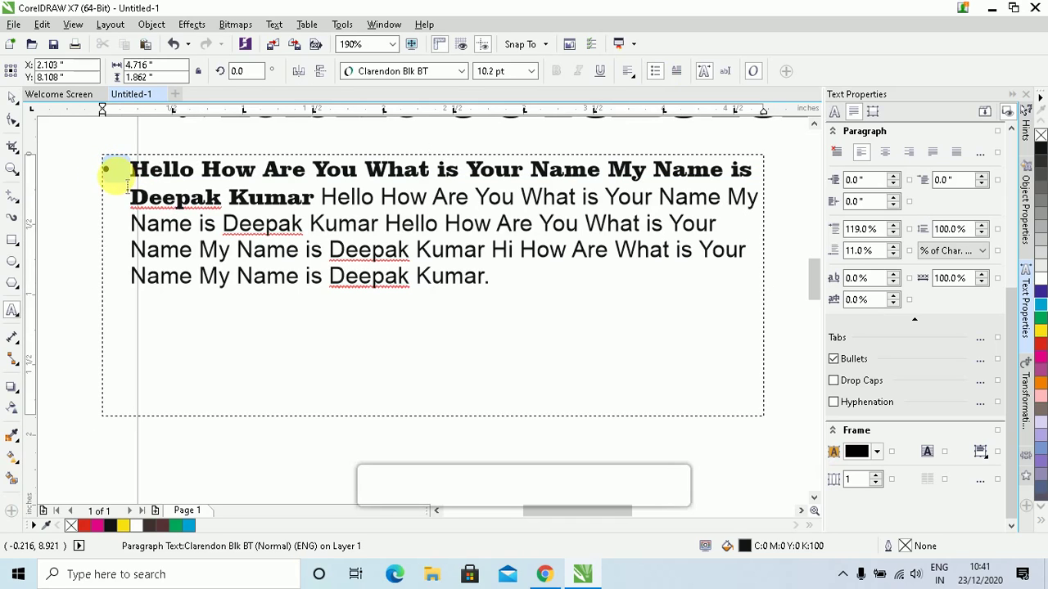
left_click(129, 185)
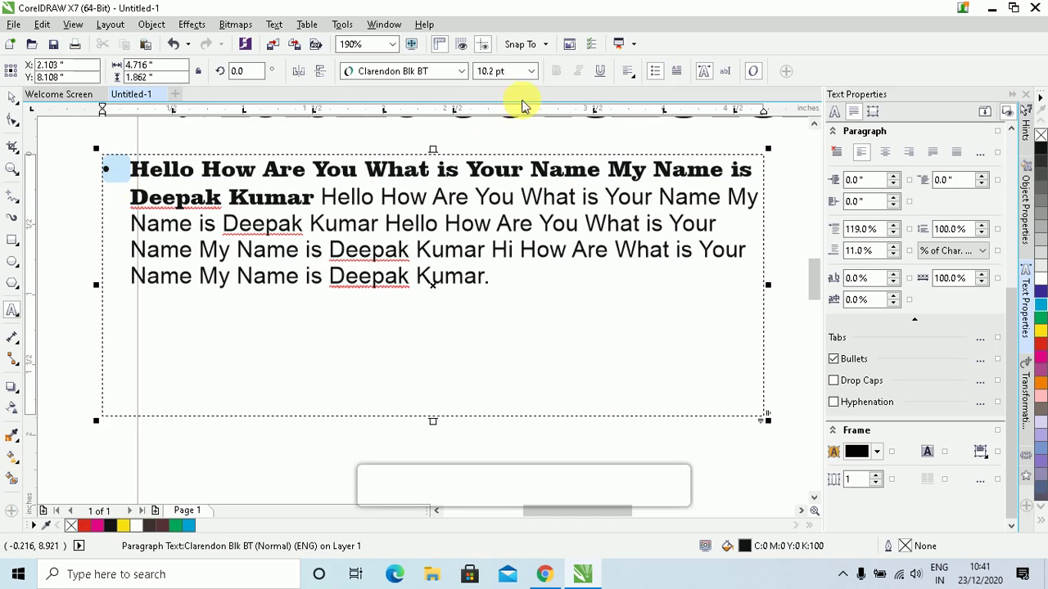
left_click(512, 71)
left_click(531, 72)
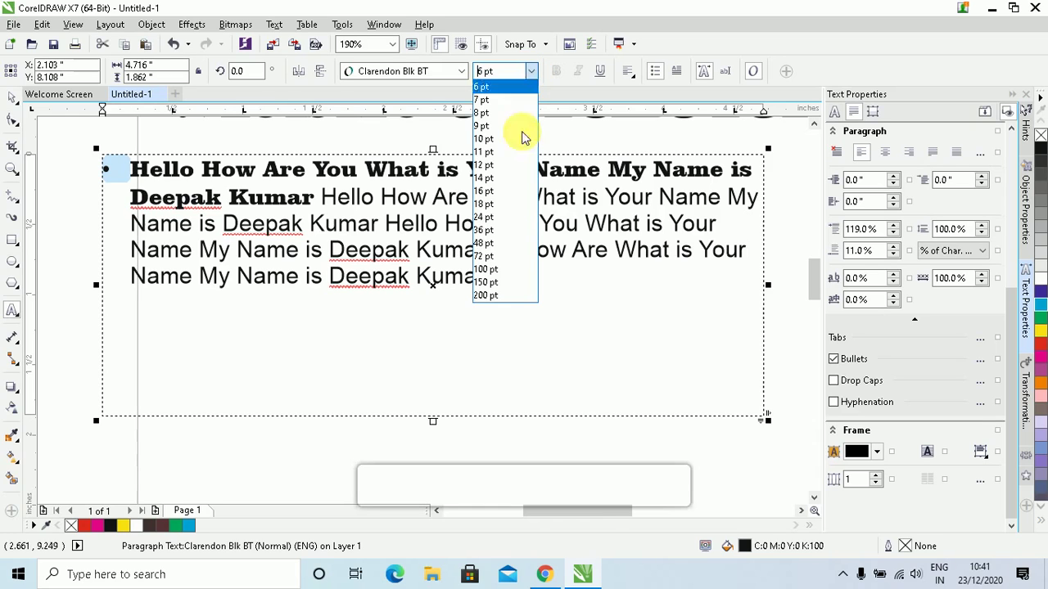
left_click(483, 217)
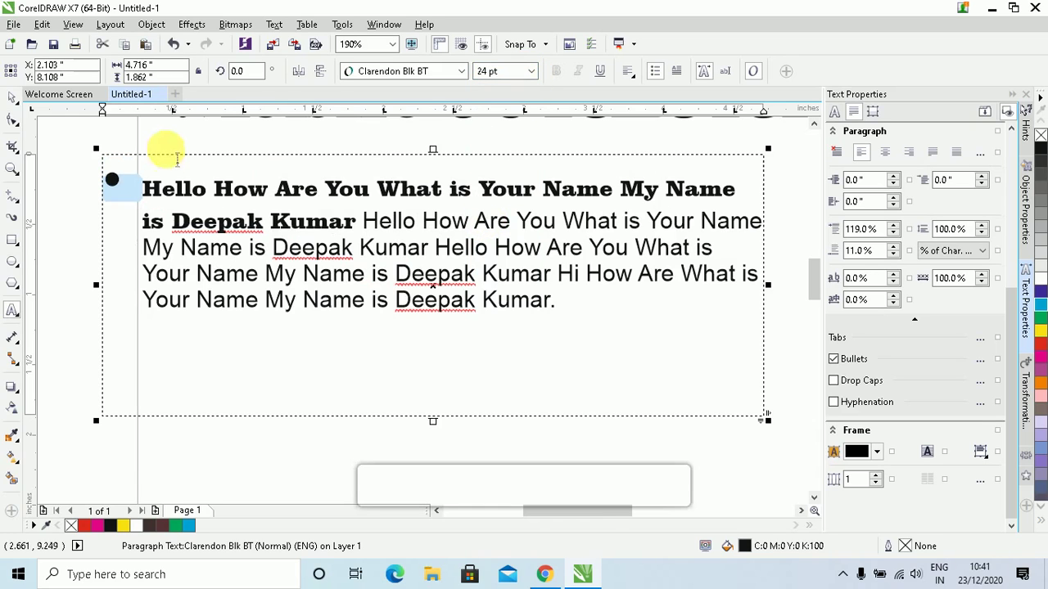
left_click(307, 221)
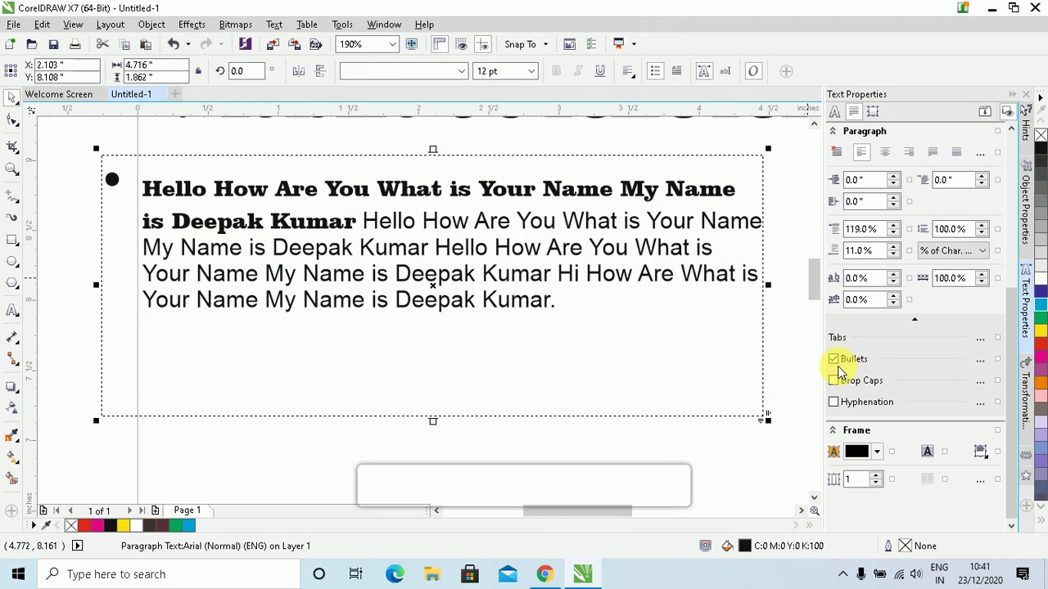
In the Bullets settings, try Webdings, MS Reference Specialty and Ravana SFX as bullet fonts
left_click(980, 361)
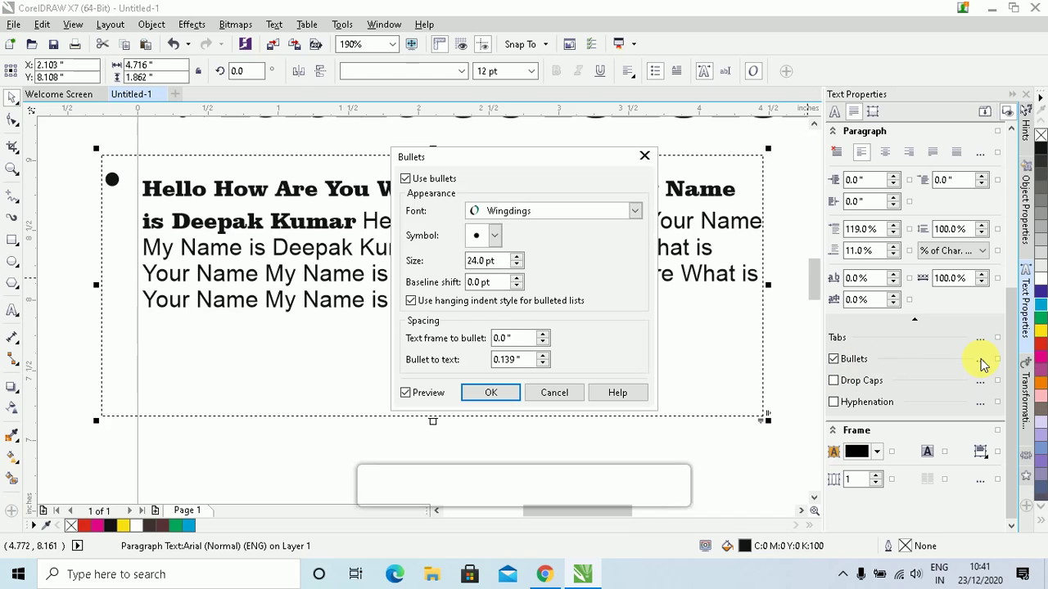
left_click_drag(475, 155, 553, 104)
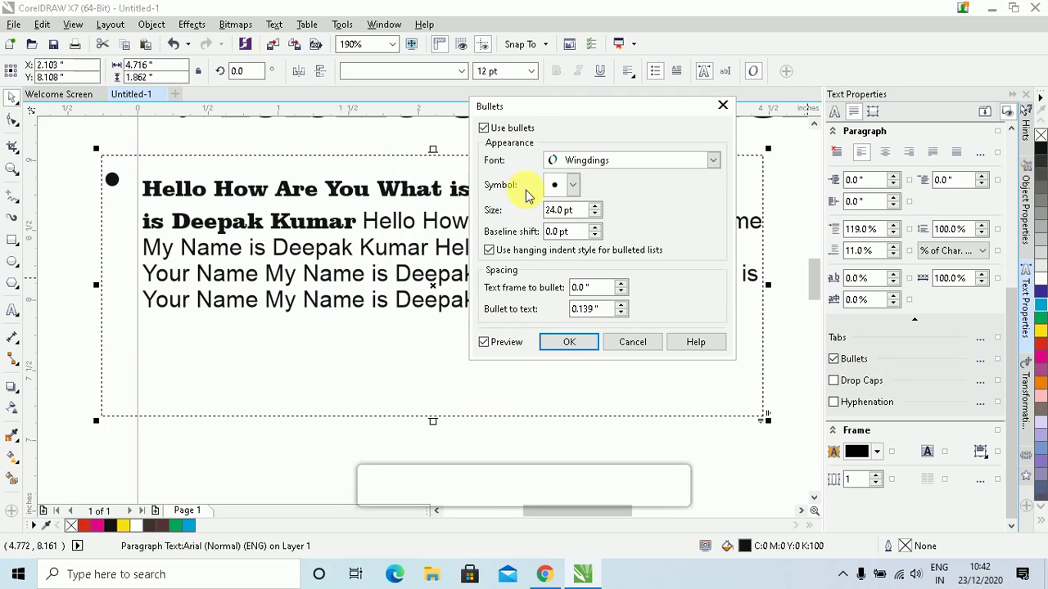
left_click(655, 161)
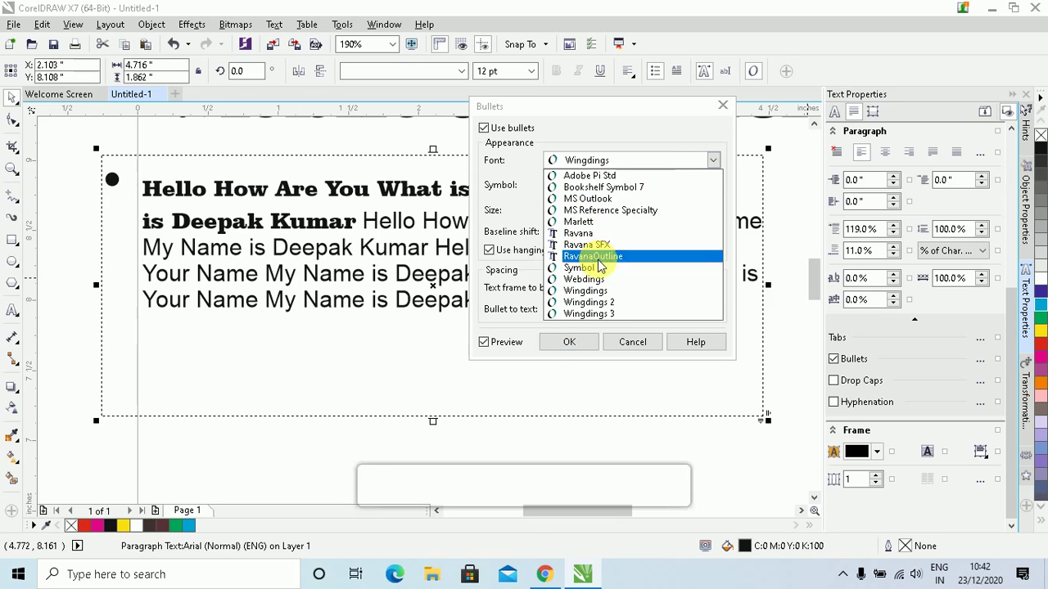
left_click(584, 279)
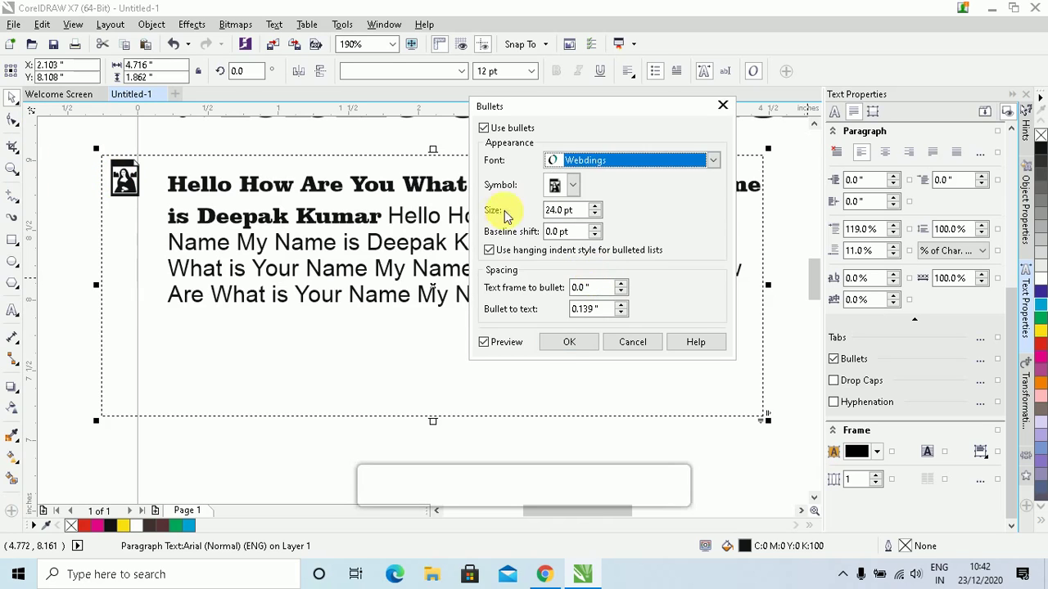
left_click(592, 160)
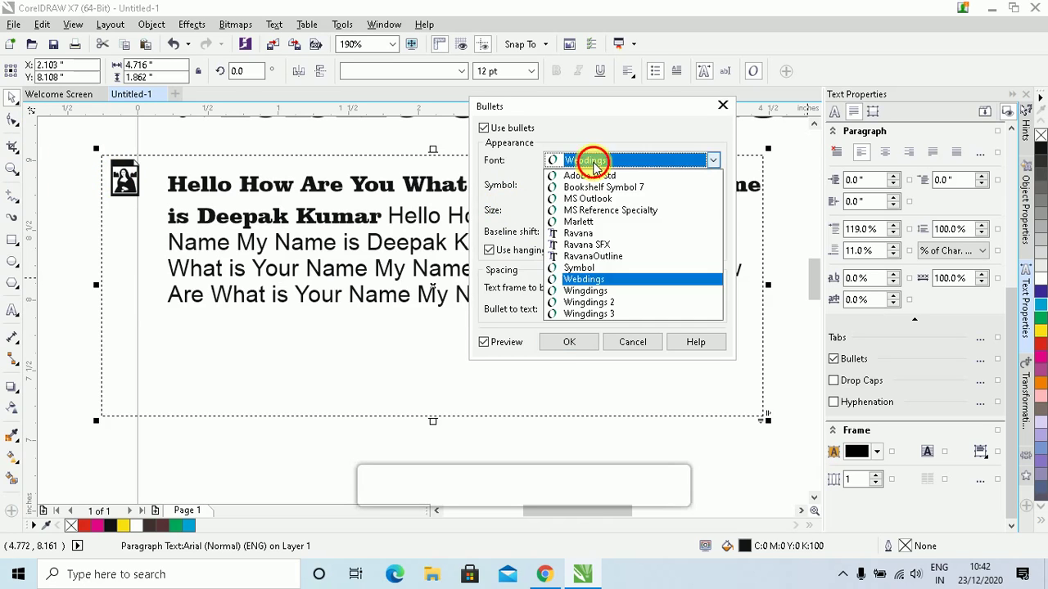
left_click(587, 206)
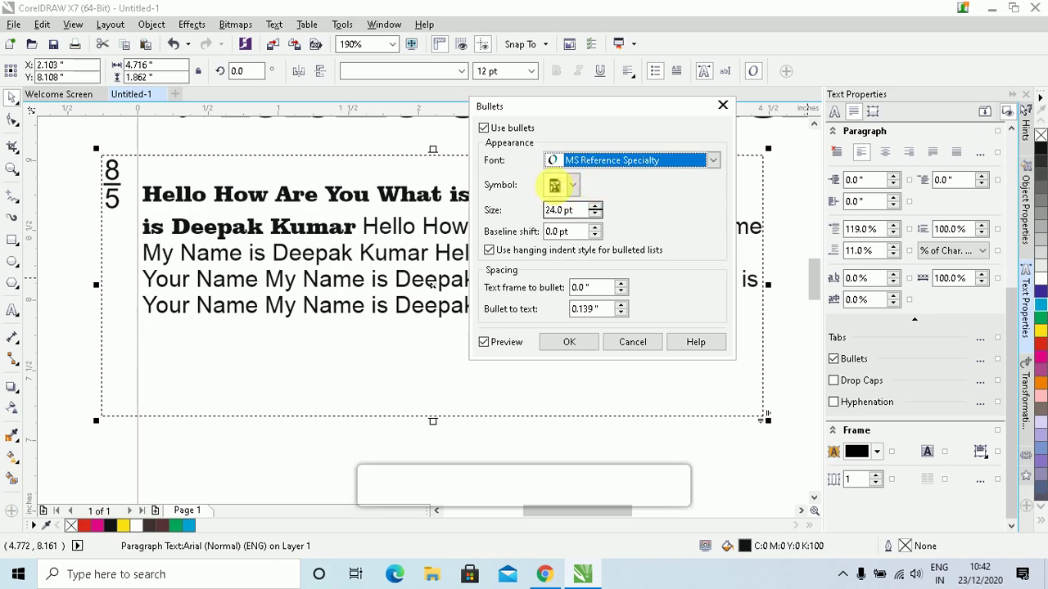
left_click(624, 161)
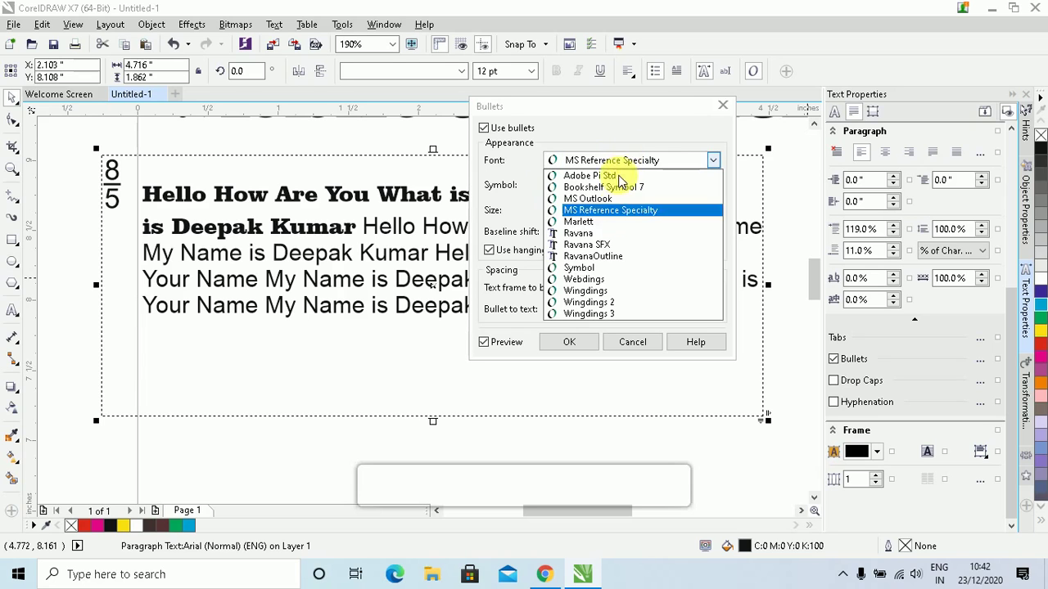
left_click(599, 243)
left_click(628, 160)
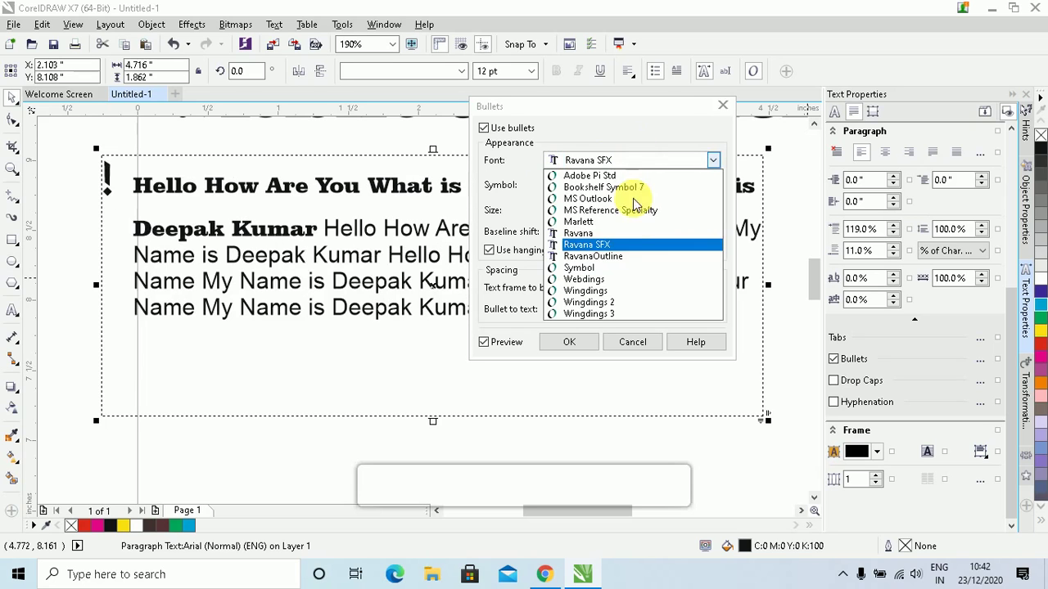
left_click(615, 250)
Set the bullet font to Symbol and choose the club symbol
left_click(632, 166)
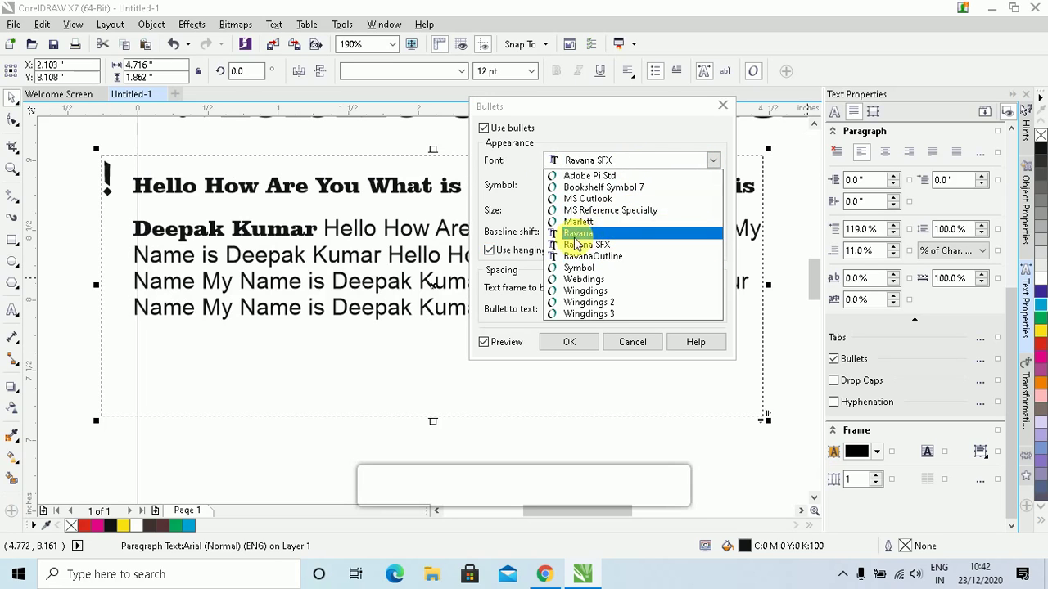
left_click(613, 267)
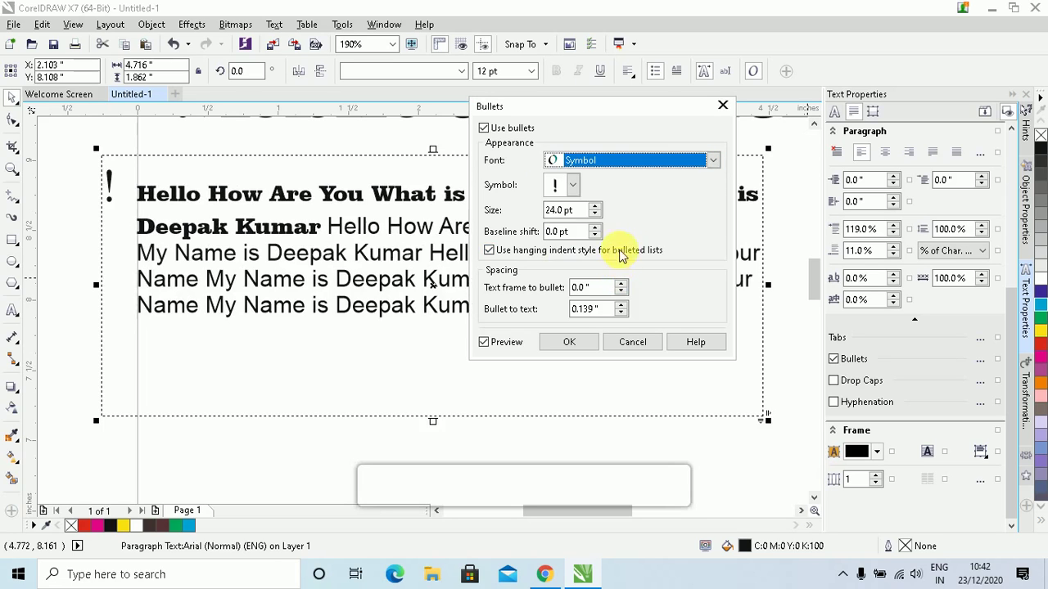
left_click(573, 185)
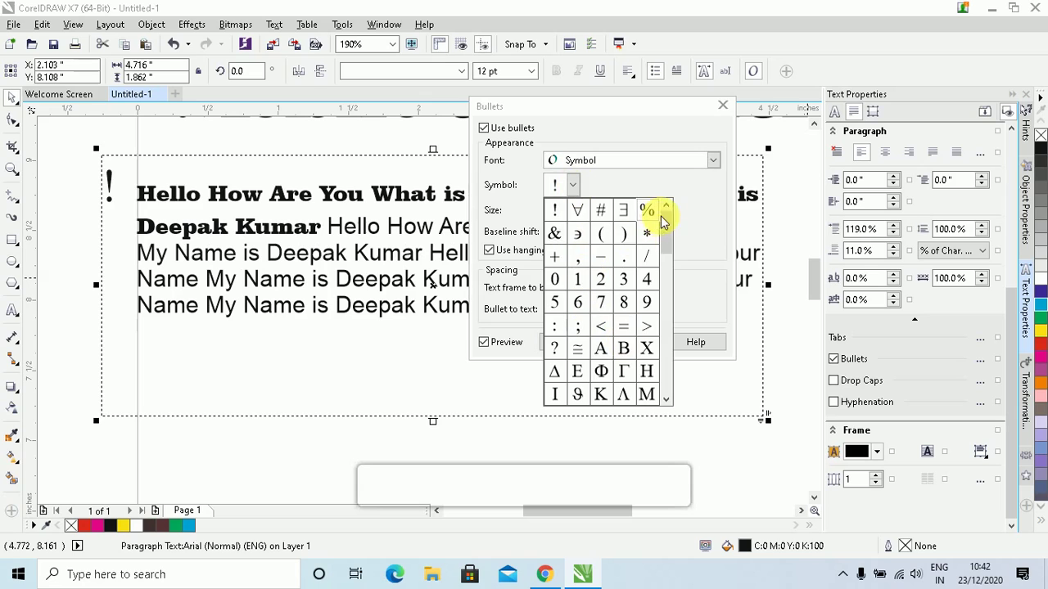
left_click_drag(666, 236, 662, 312)
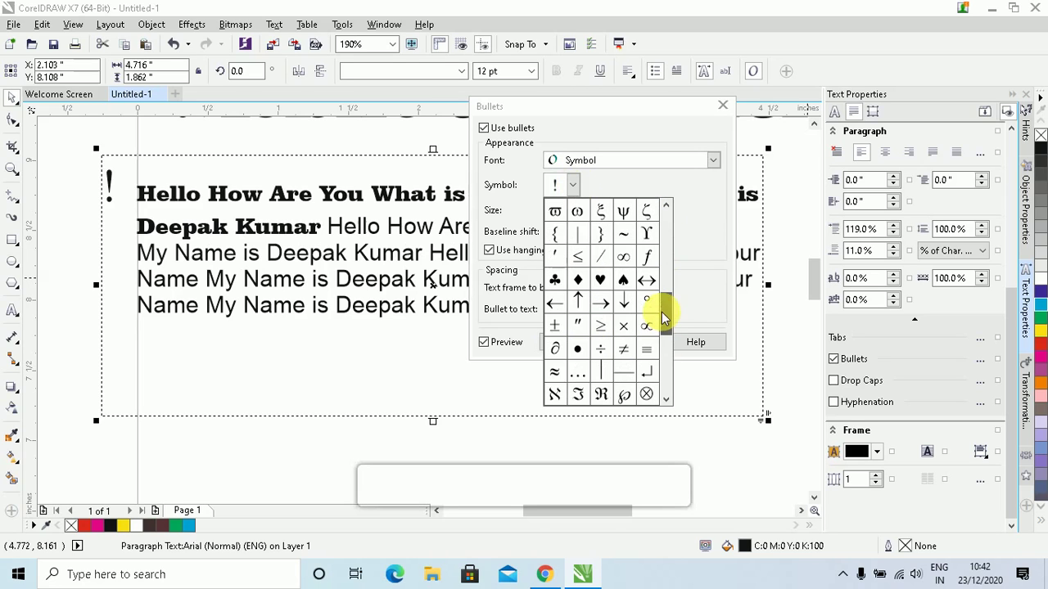
left_click(556, 282)
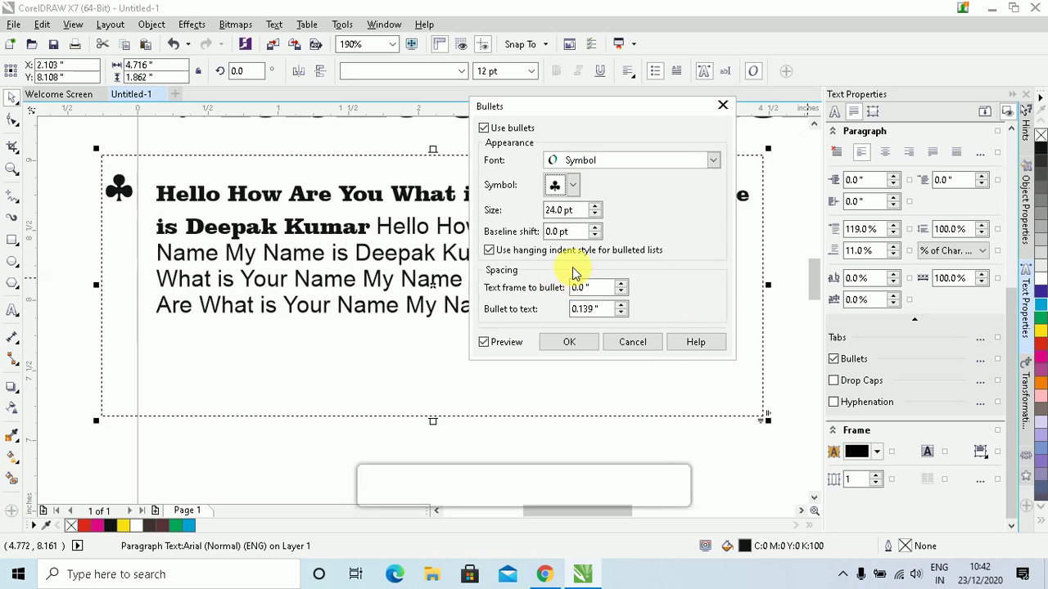
Set the bullet size to 17 pt, baseline shift 0 pt, keeping the hanging indent
left_click(596, 214)
double_click(595, 215)
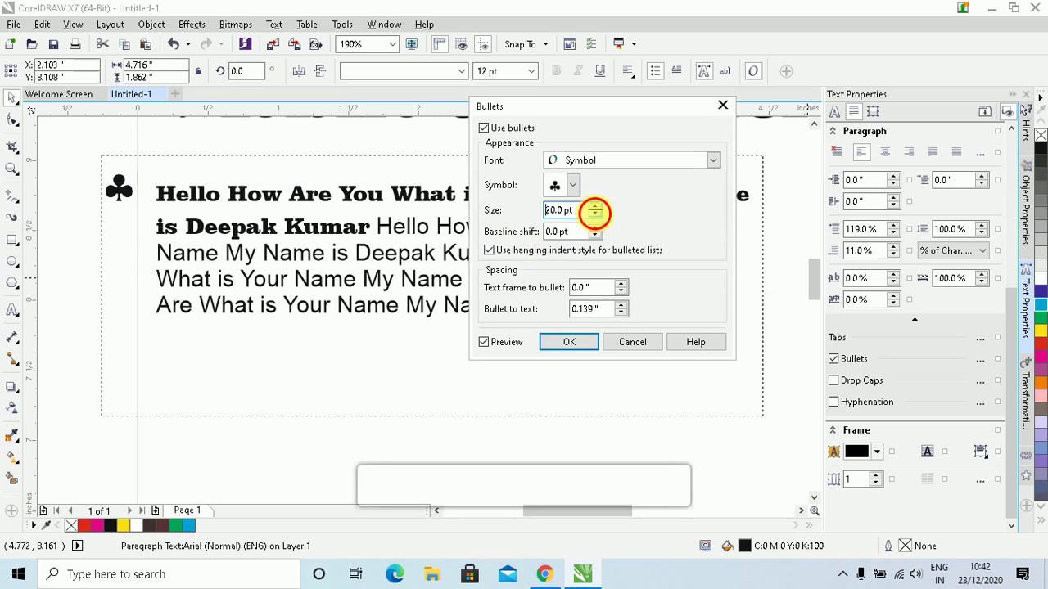
triple_click(595, 214)
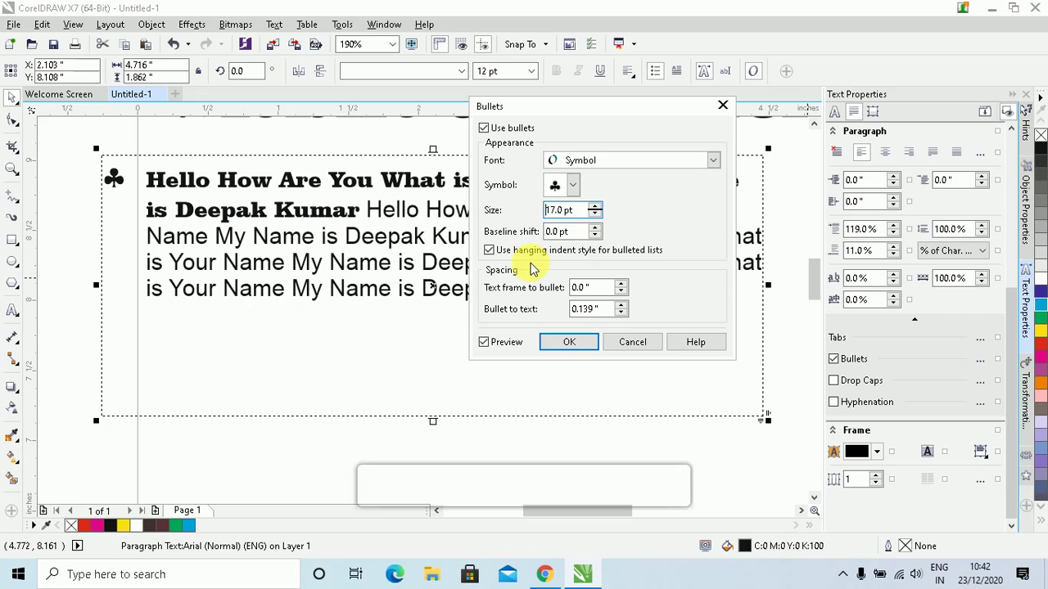
triple_click(594, 226)
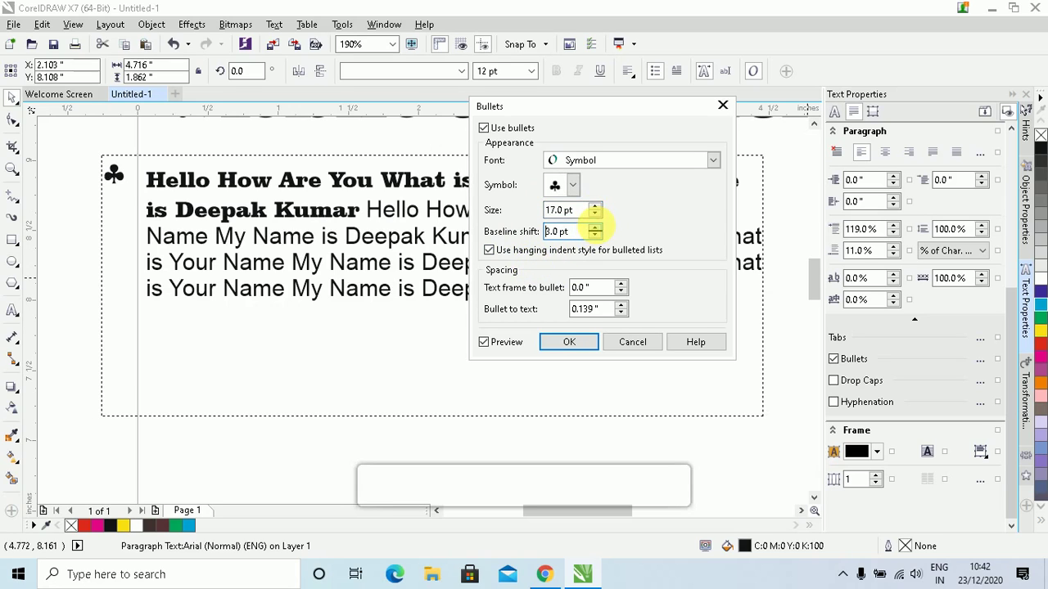
left_click(596, 228)
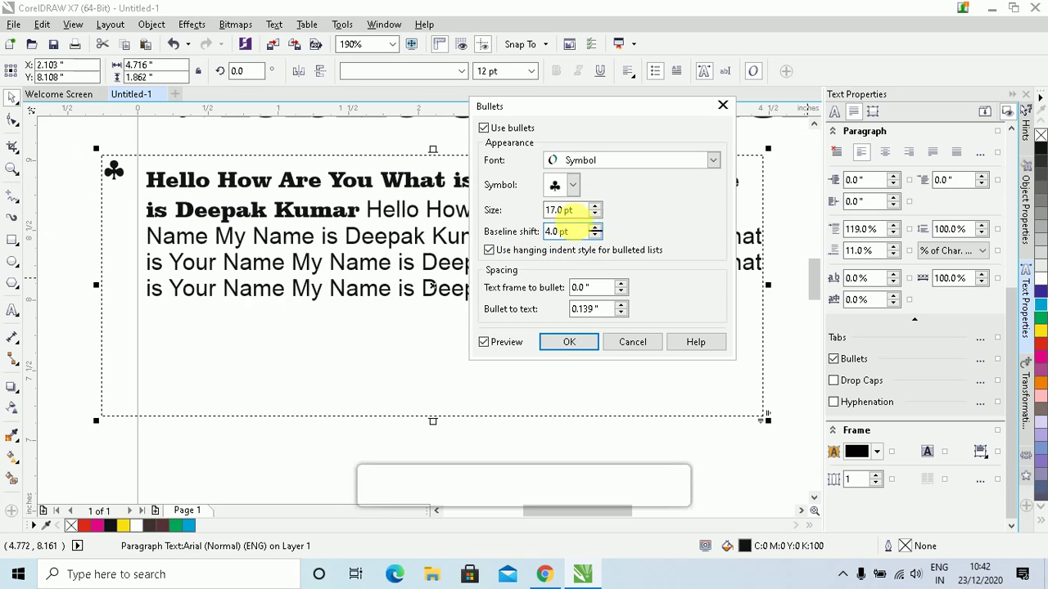
double_click(595, 236)
double_click(595, 237)
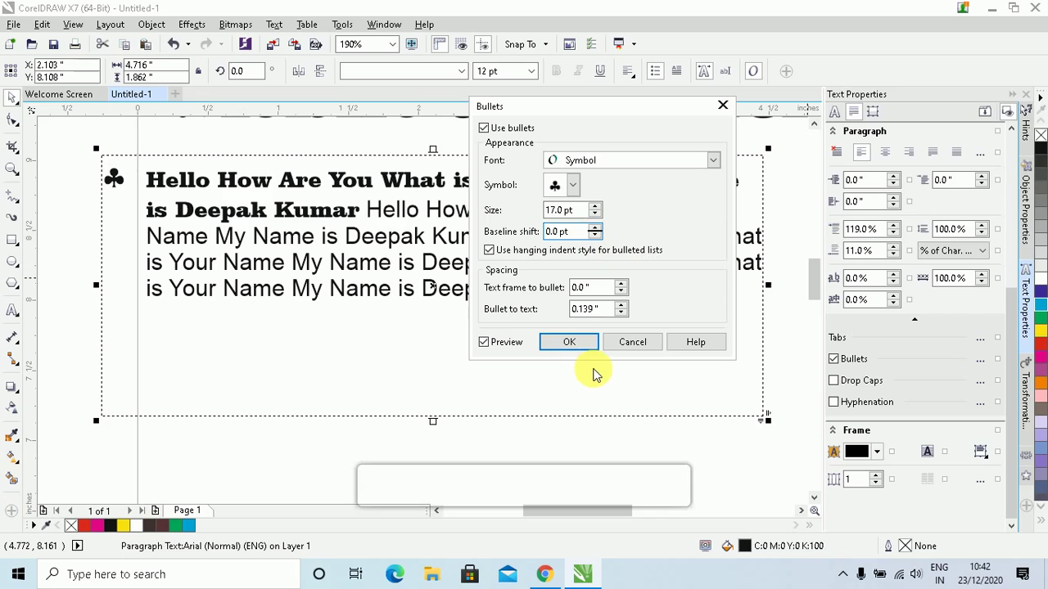
left_click(495, 251)
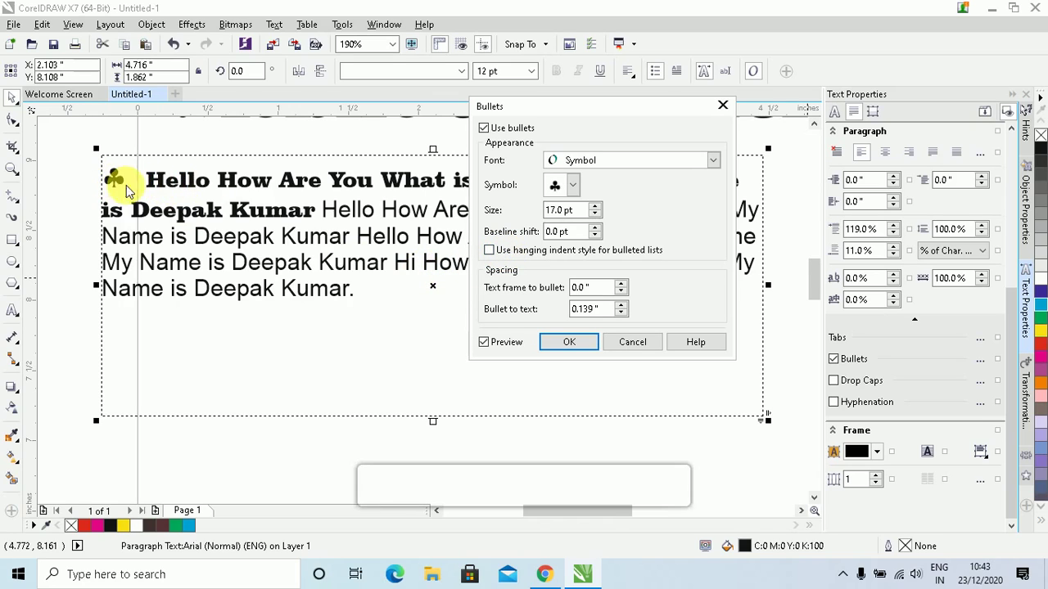
left_click(489, 249)
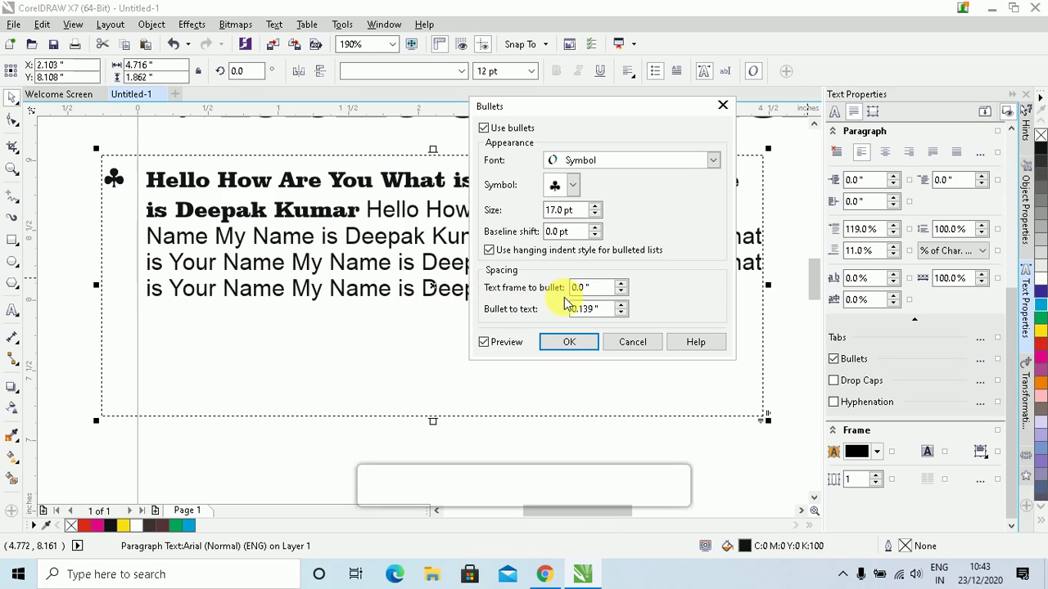
Set text-frame-to-bullet to 0.04" and bullet-to-text to 0.189", then apply
left_click(622, 285)
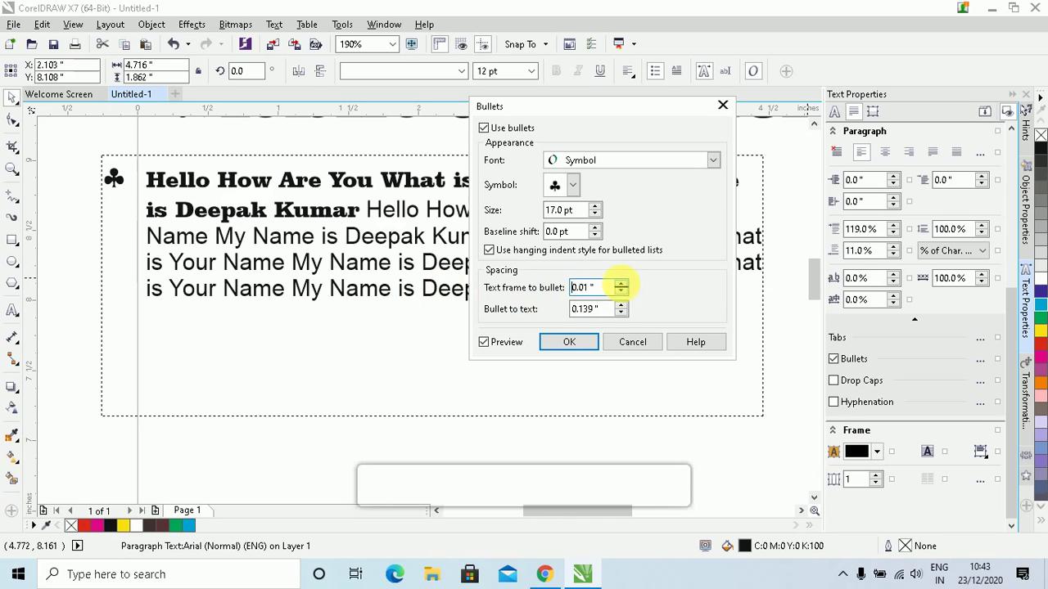
left_click(622, 285)
left_click(621, 285)
left_click(621, 285)
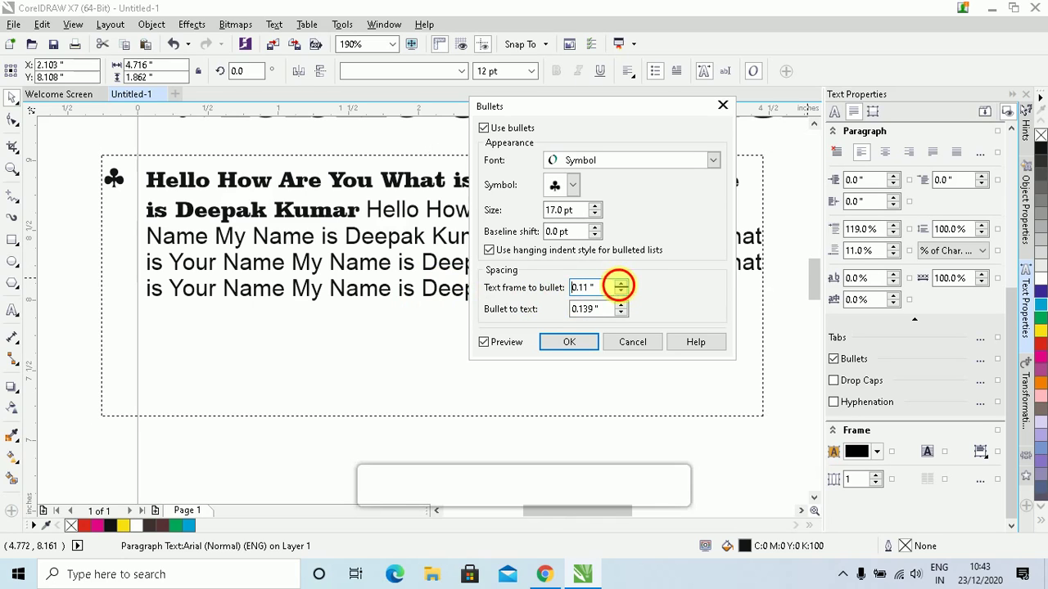
left_click(622, 285)
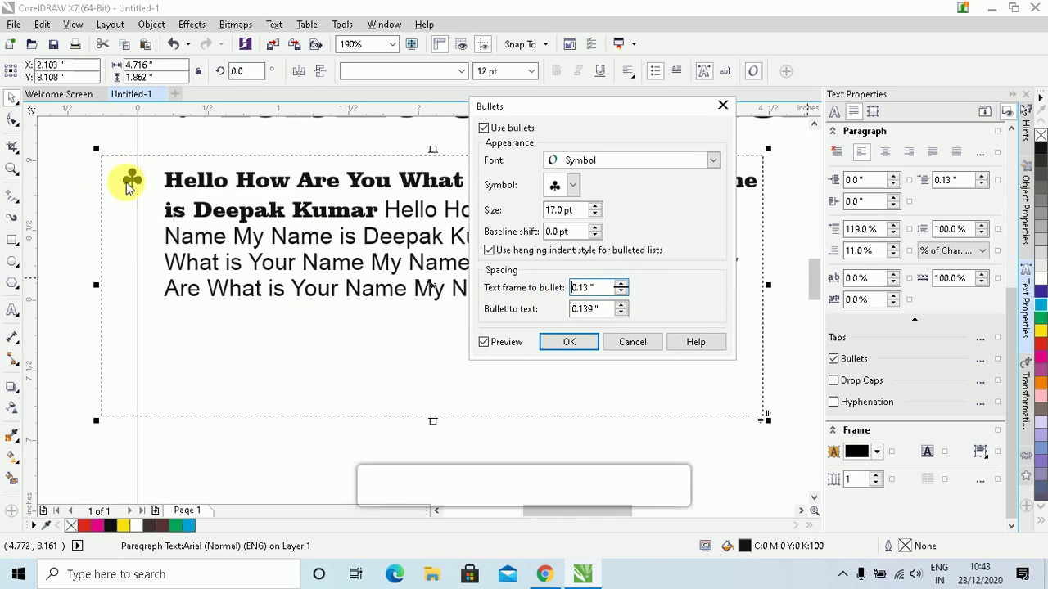
left_click(621, 291)
left_click(622, 291)
left_click(621, 291)
left_click(621, 291)
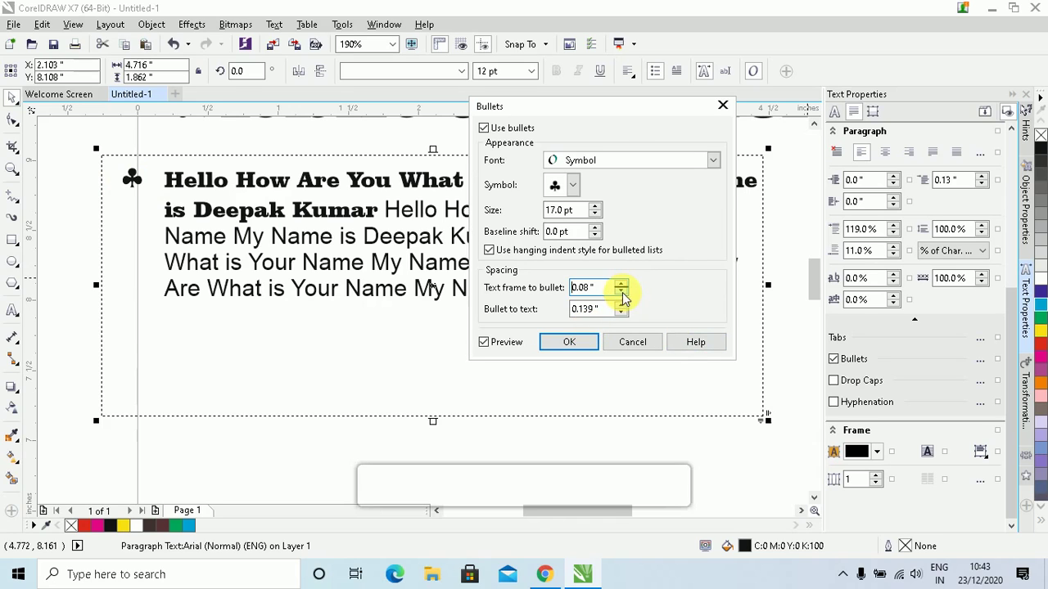
left_click(622, 291)
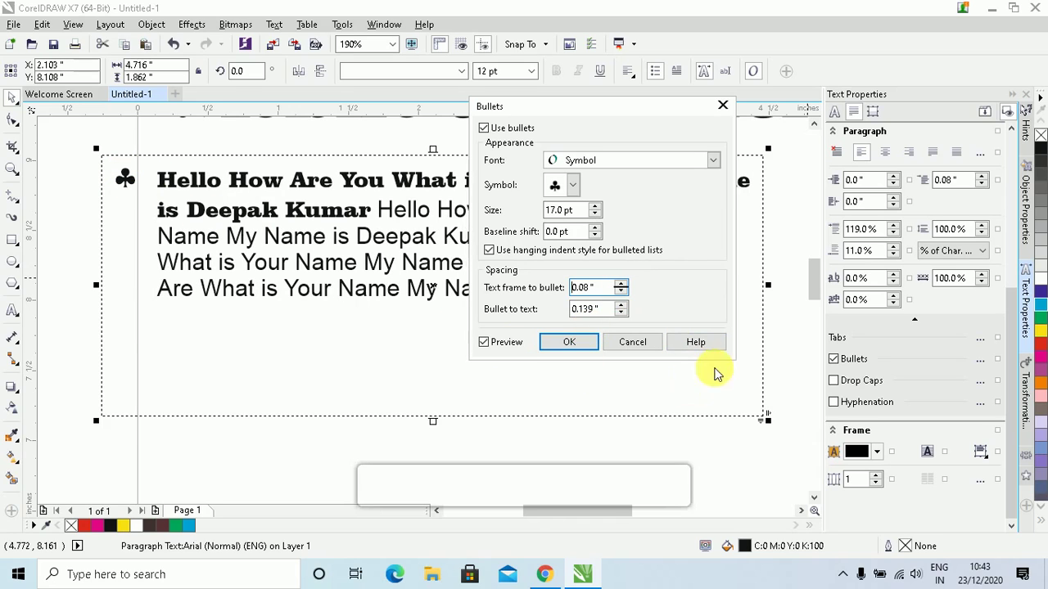
left_click(621, 291)
left_click(621, 292)
left_click(622, 291)
left_click(622, 292)
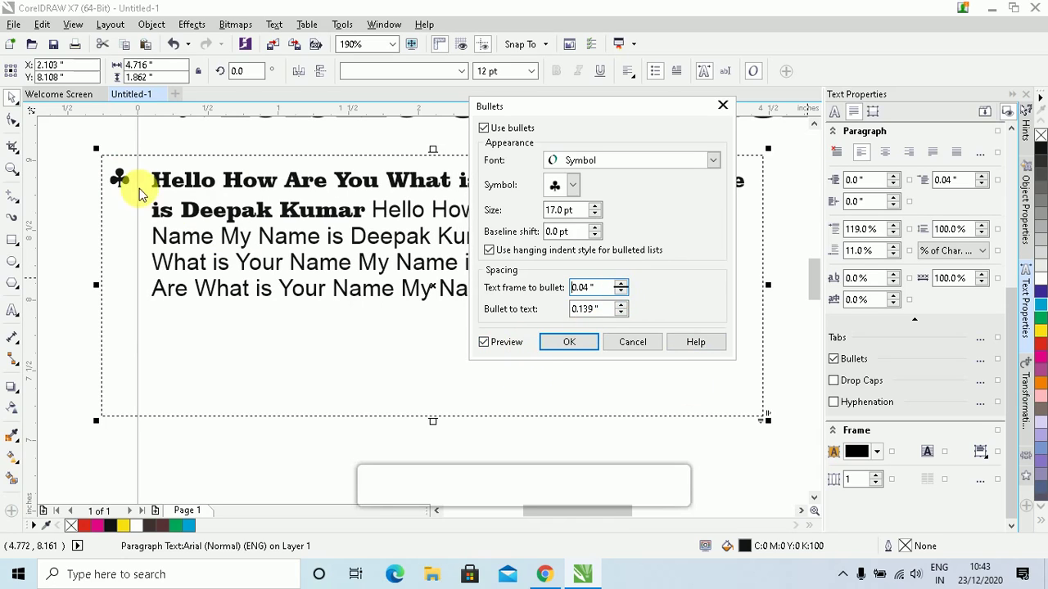
left_click(621, 304)
left_click(622, 303)
left_click(622, 303)
left_click(621, 304)
left_click(621, 304)
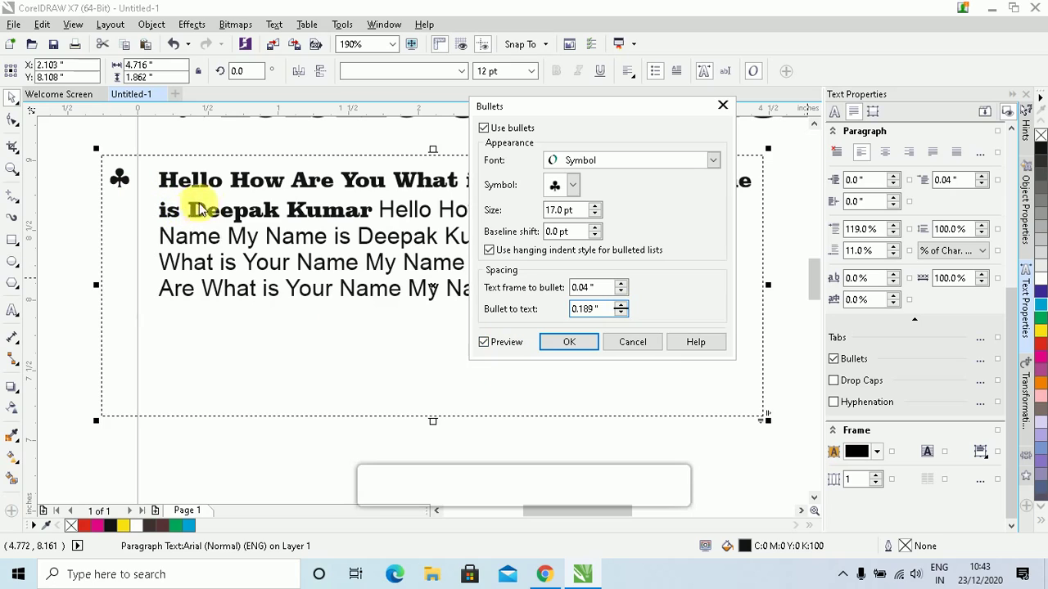
left_click(565, 344)
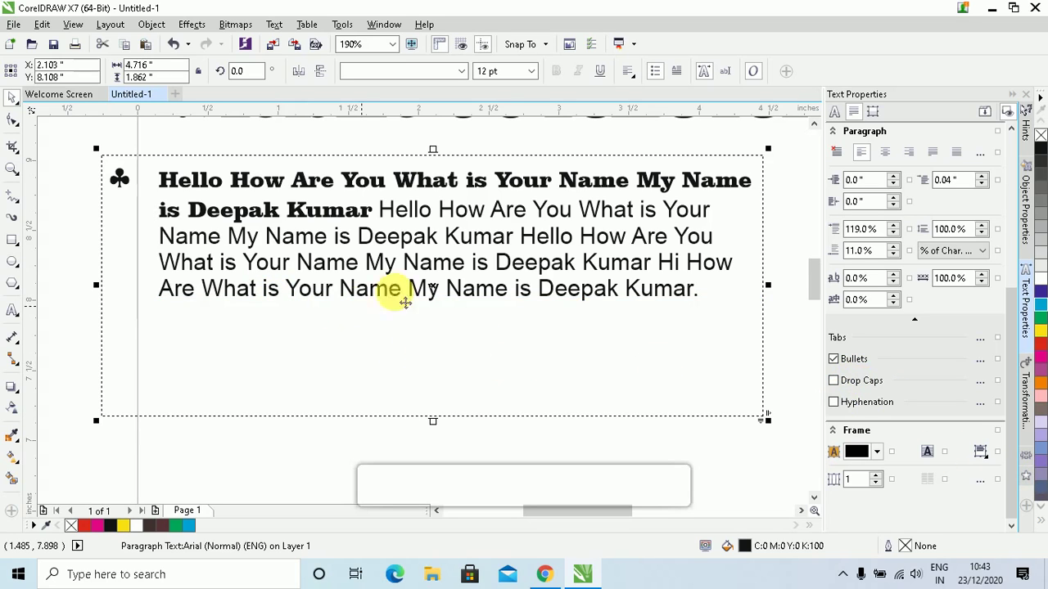
Remove the bullet and give the paragraph a drop cap instead
left_click(655, 72)
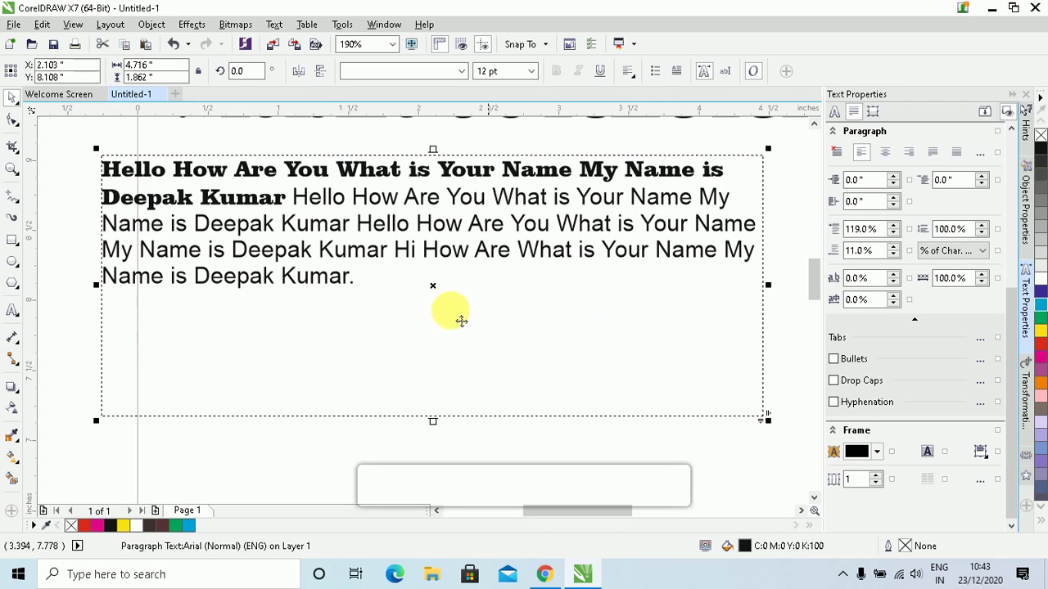
left_click(677, 75)
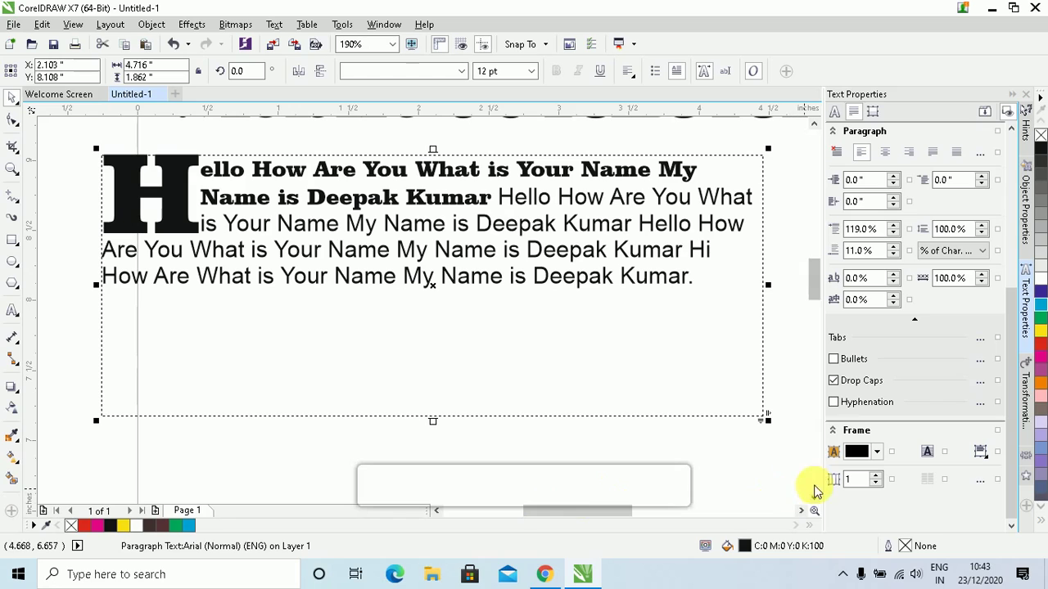
left_click(983, 383)
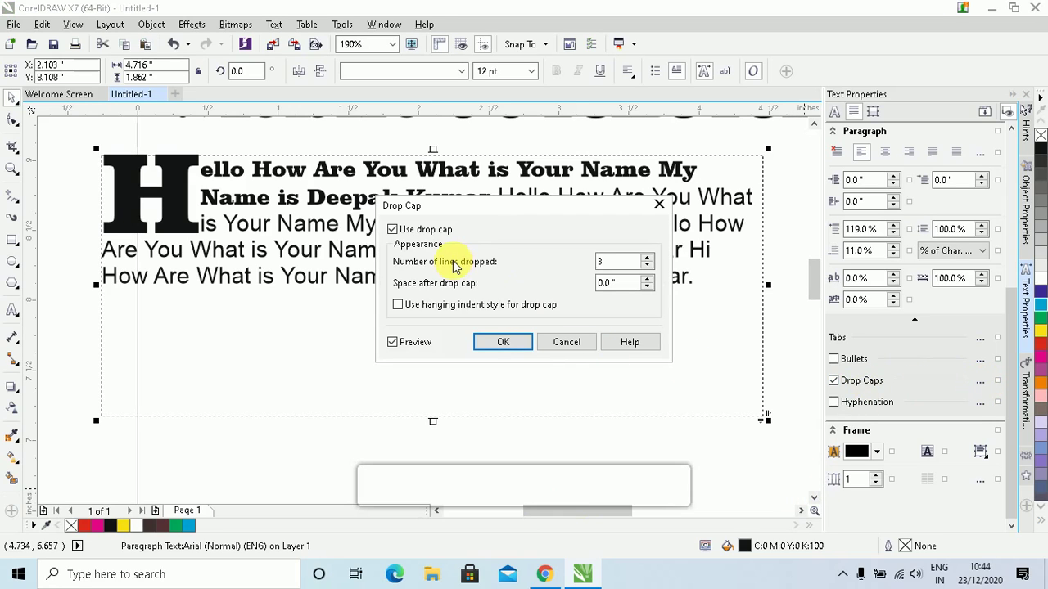
left_click(444, 231)
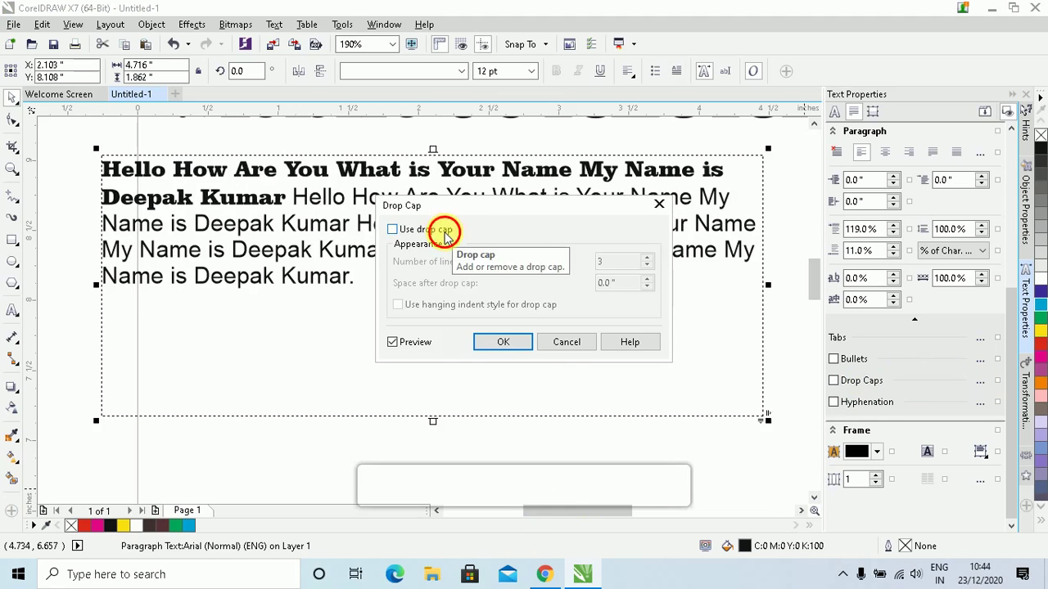
left_click(444, 230)
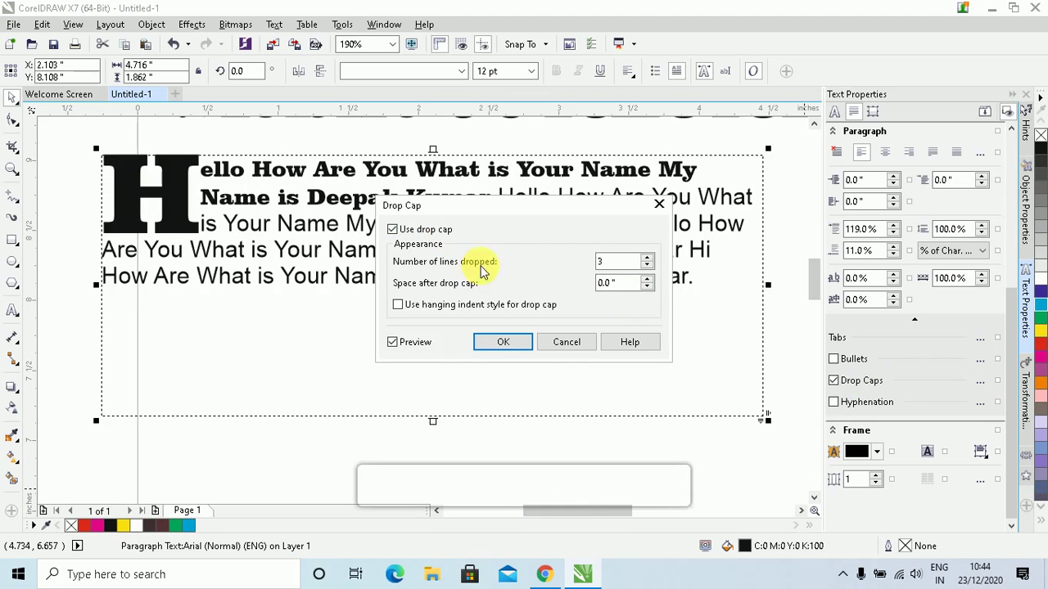
Set the drop cap to 4 lines, hanging indent, 0.1" space after, then turn it off
left_click(648, 259)
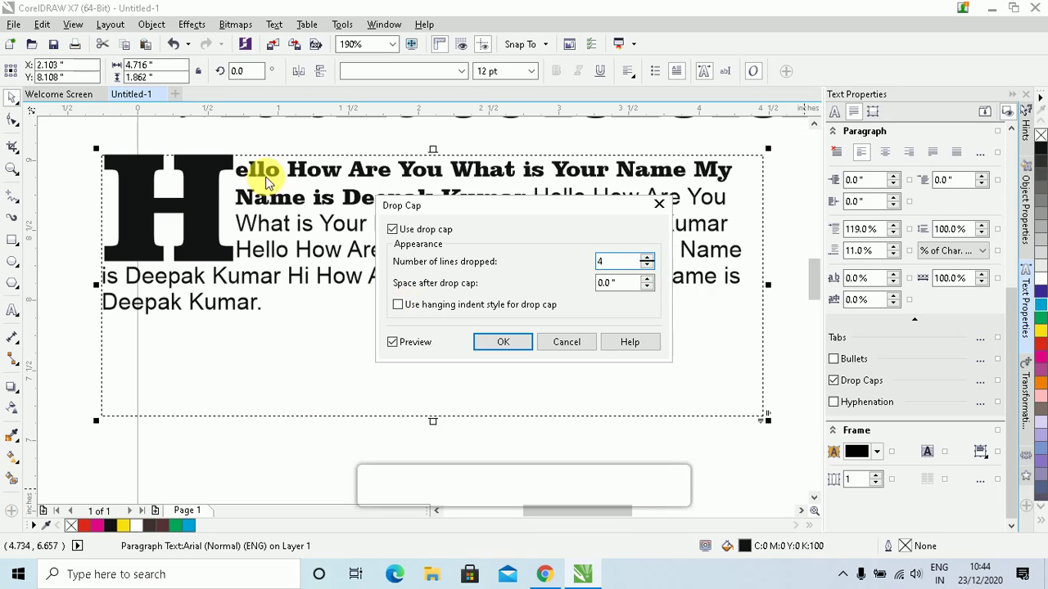
left_click(398, 305)
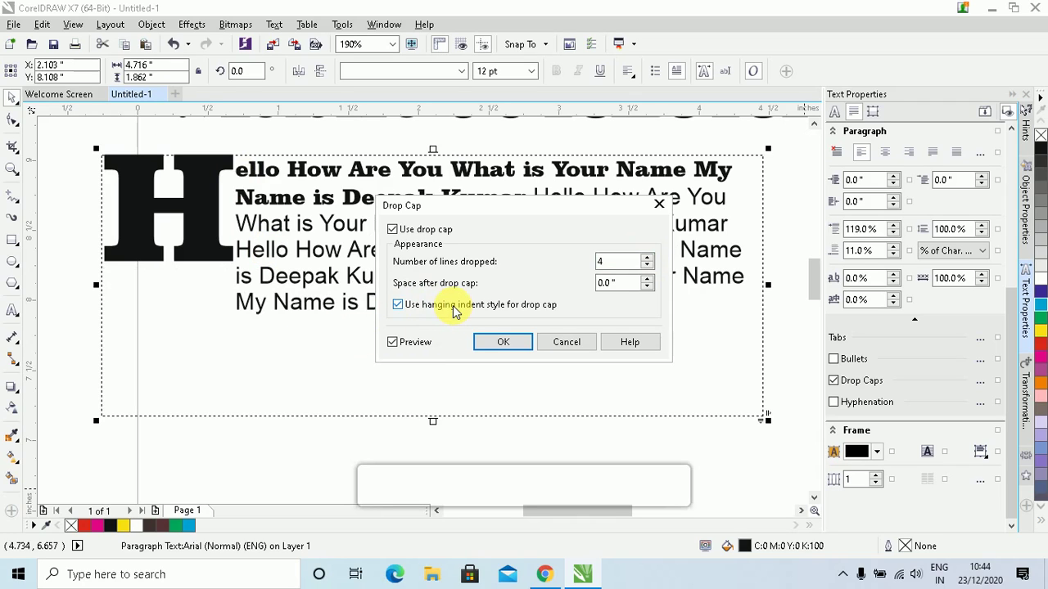
left_click(647, 279)
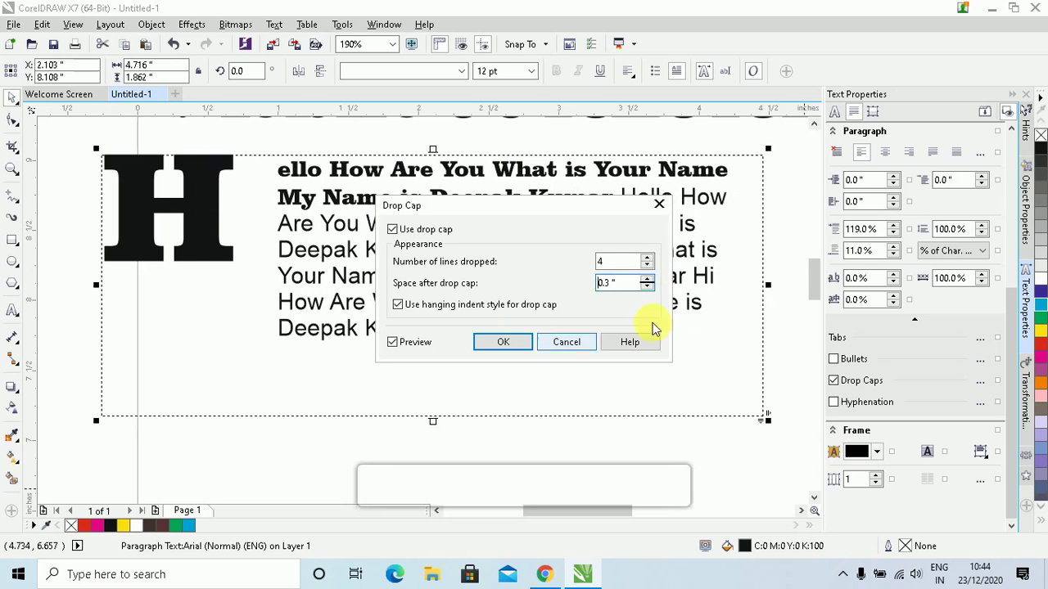
double_click(646, 288)
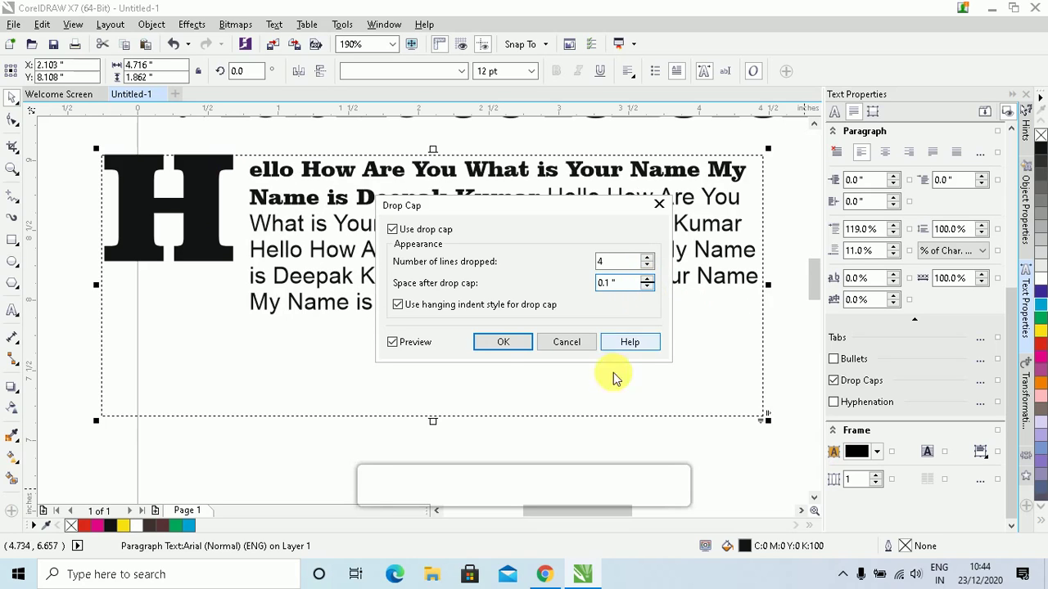
left_click(497, 344)
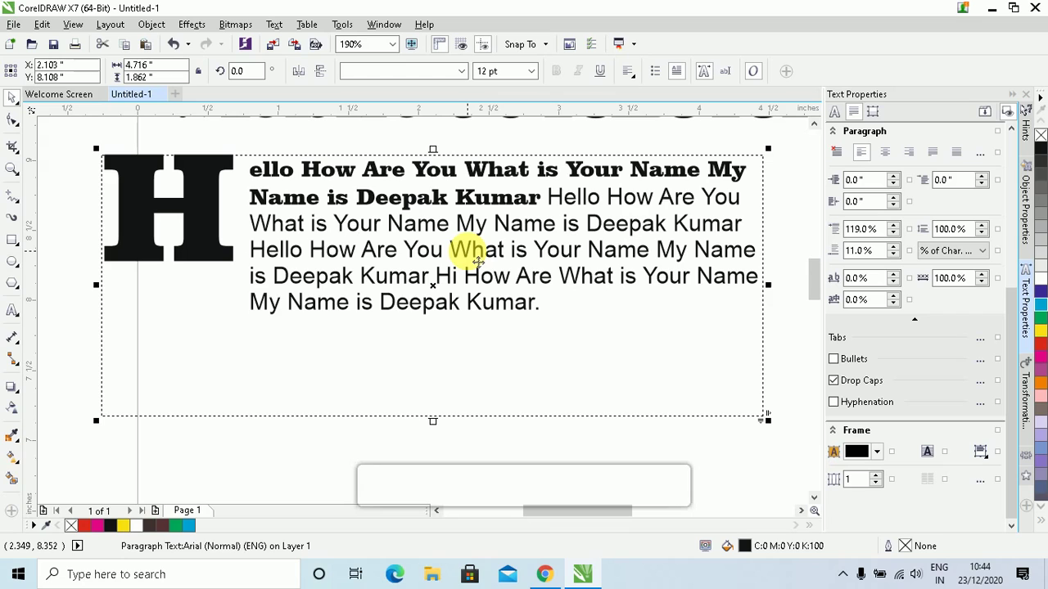
left_click(682, 72)
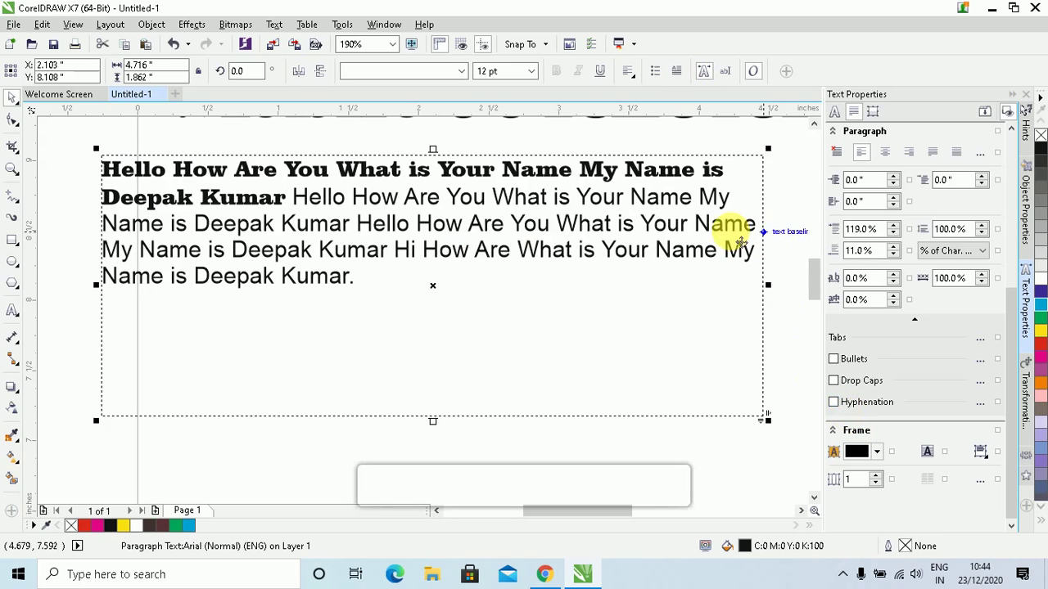
Enable hyphenation for the paragraph and remove the line break before Name
left_click(709, 237)
double_click(696, 222)
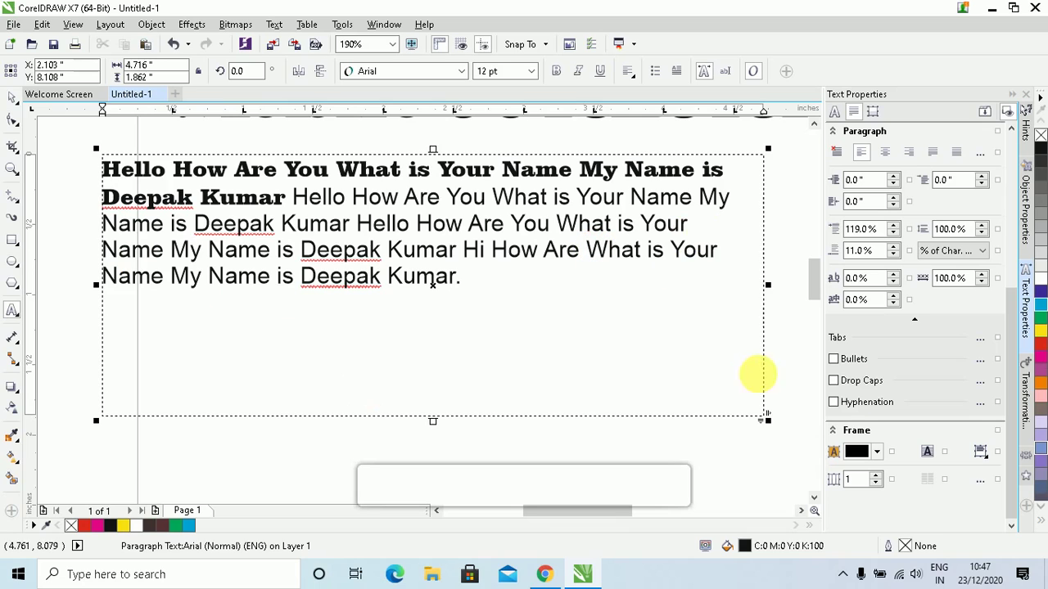
left_click(833, 404)
left_click(700, 200)
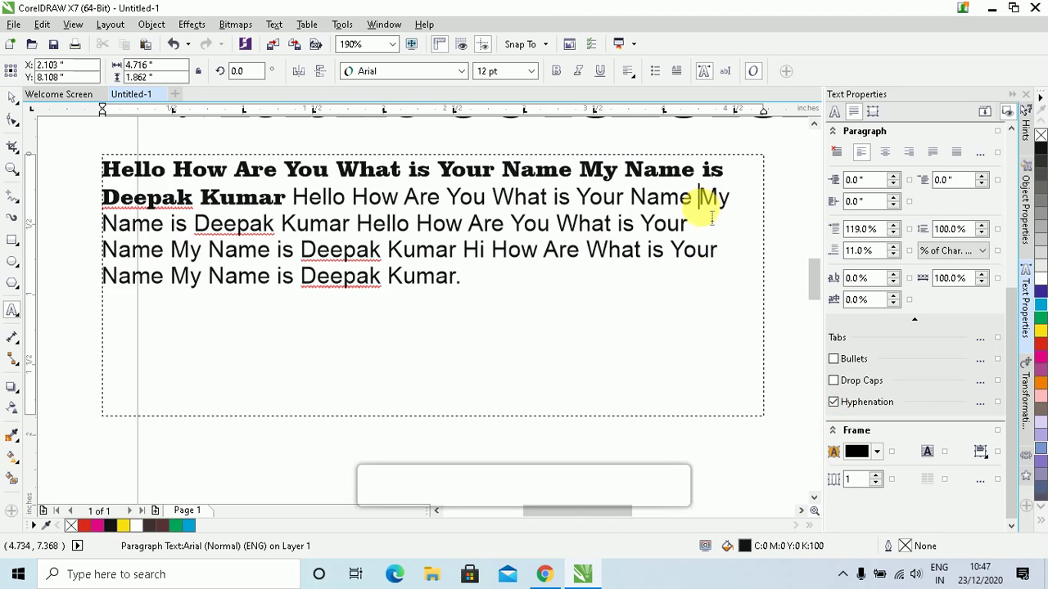
left_click(698, 228)
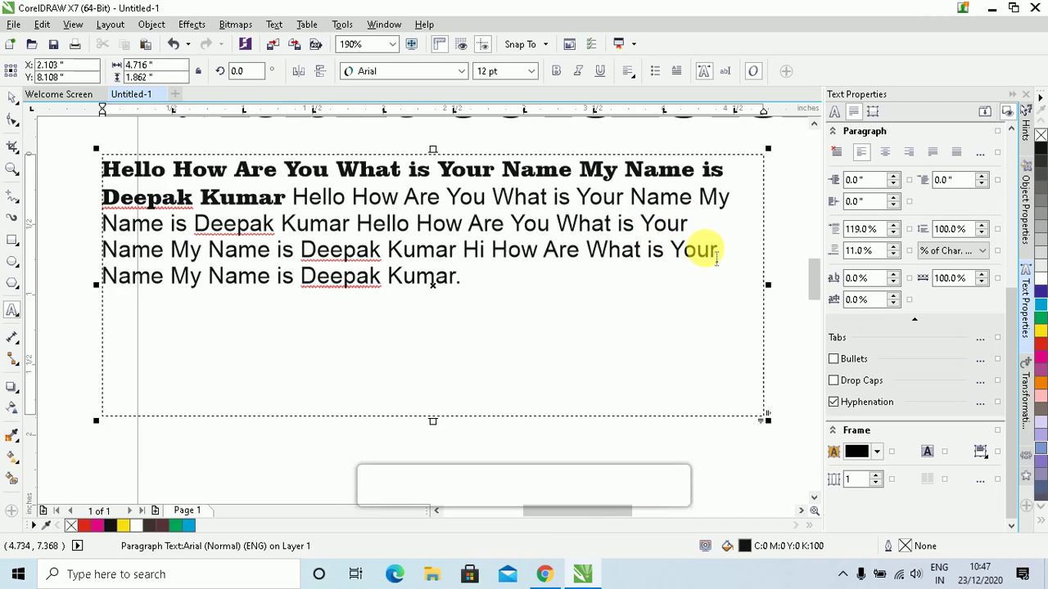
key("Delete")
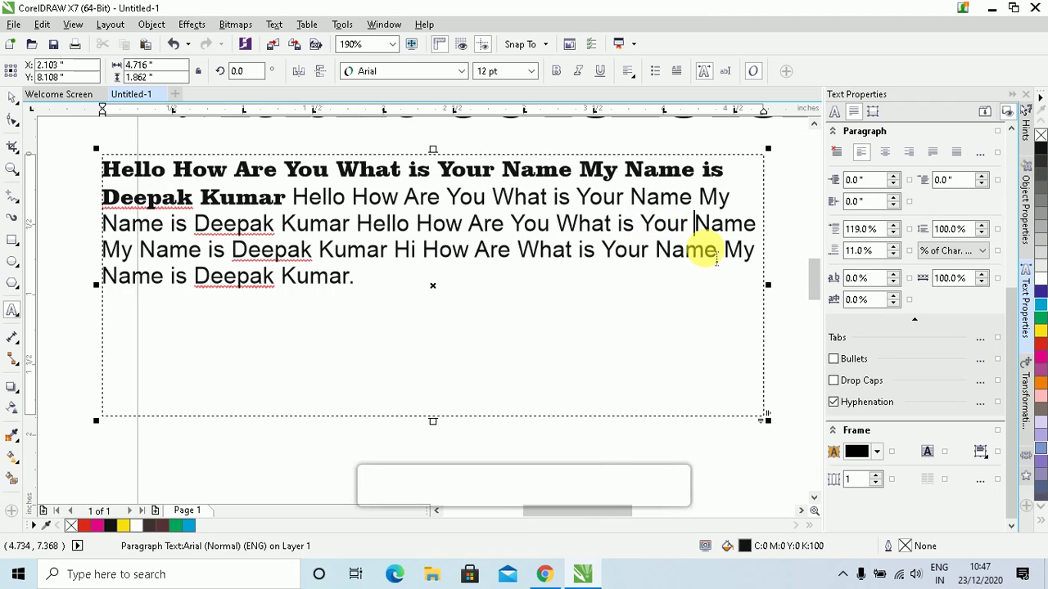
Set hyphenation to minimum word length 2, 3 characters before and 2 after
left_click(980, 405)
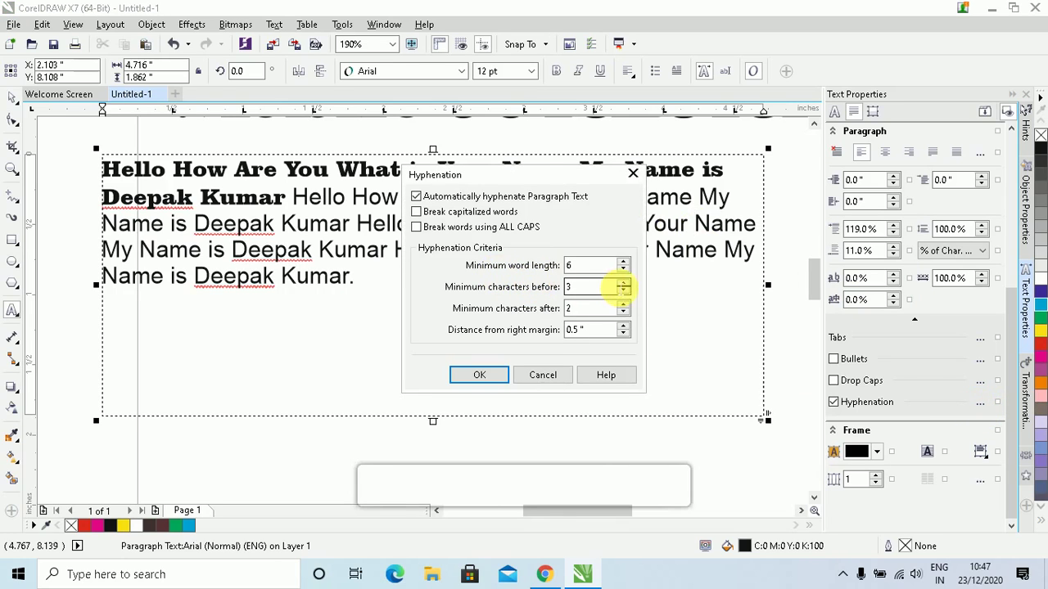
left_click(623, 270)
left_click(623, 271)
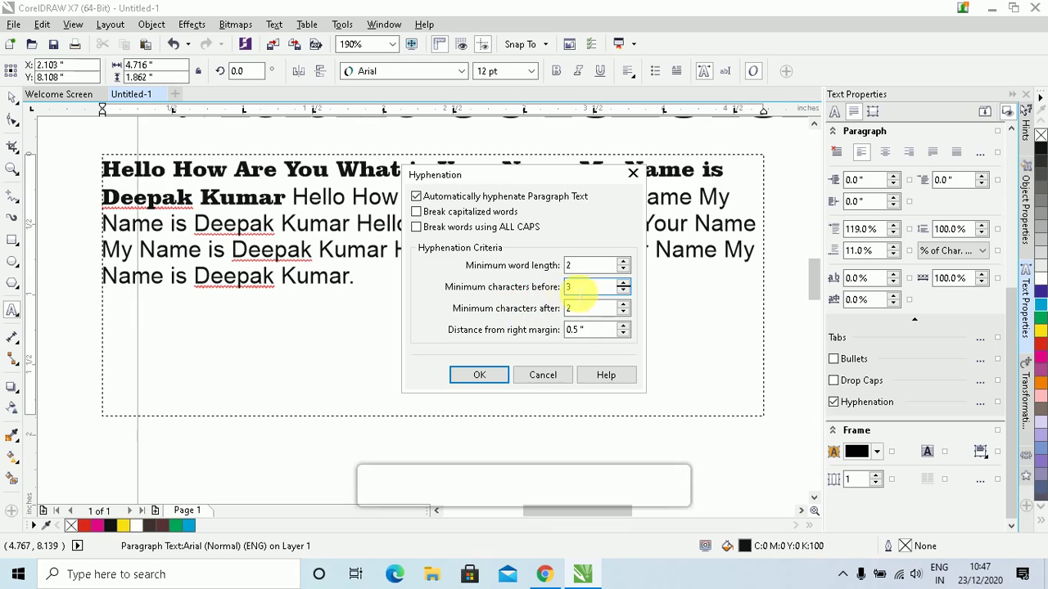
left_click_drag(555, 171, 371, 189)
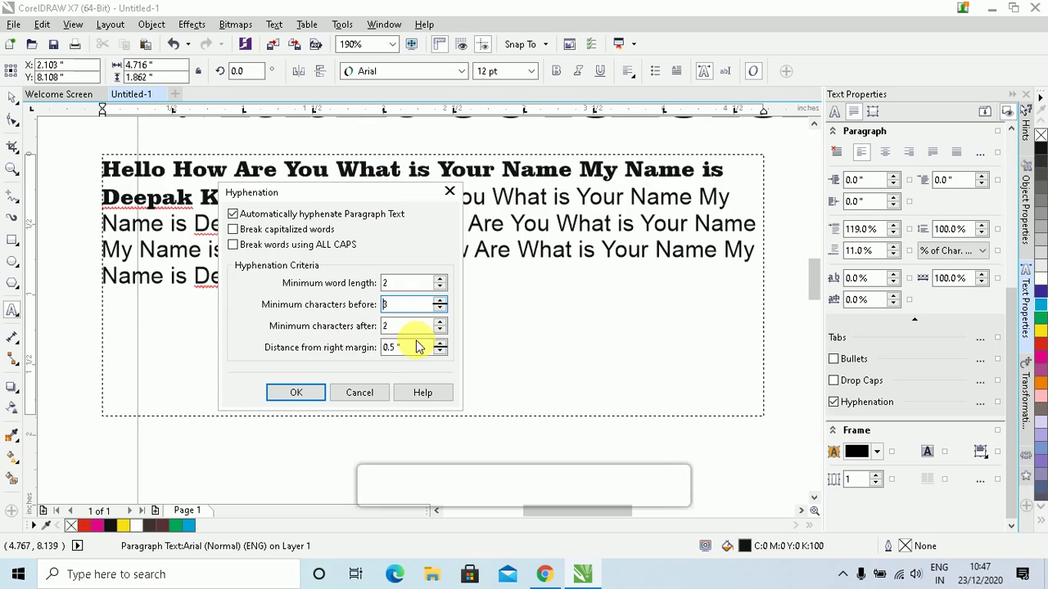
left_click(296, 393)
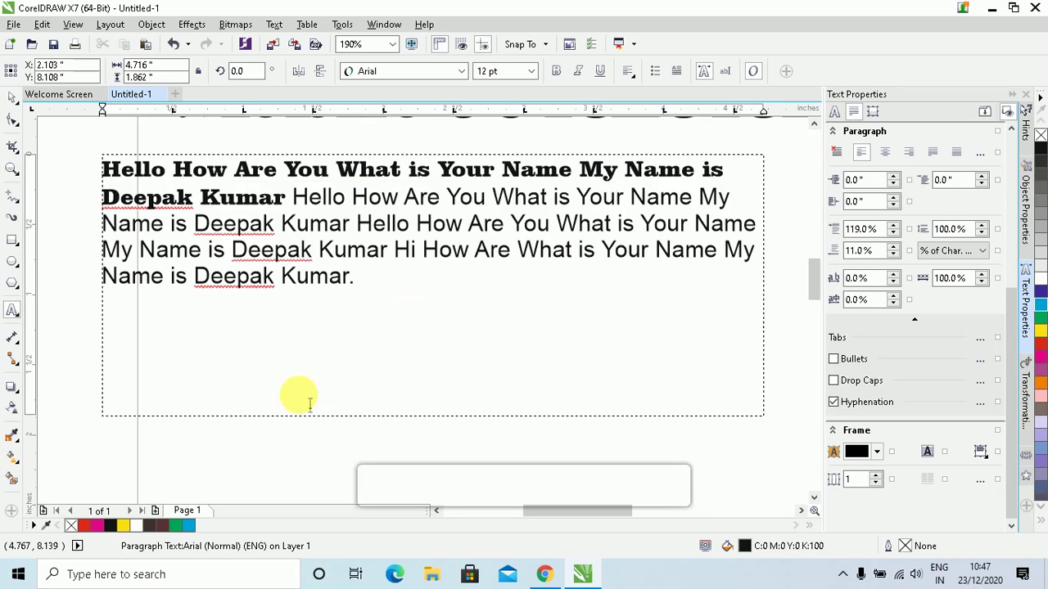
left_click(396, 288)
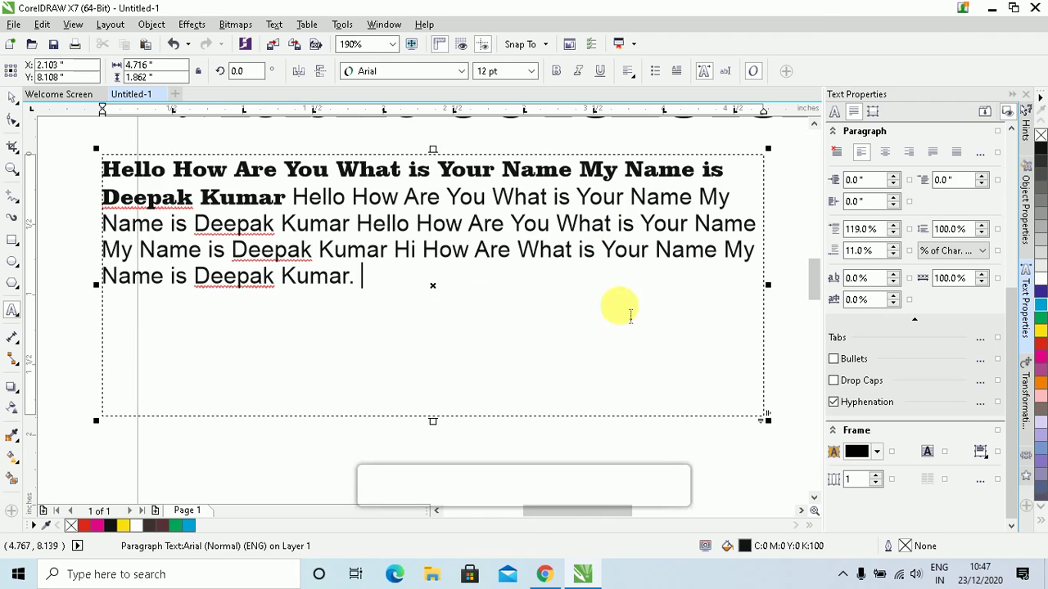
Insert 'Your Computer' and 'is Computer', hyphenate it as Com-puter, then select all the text
left_click(730, 197)
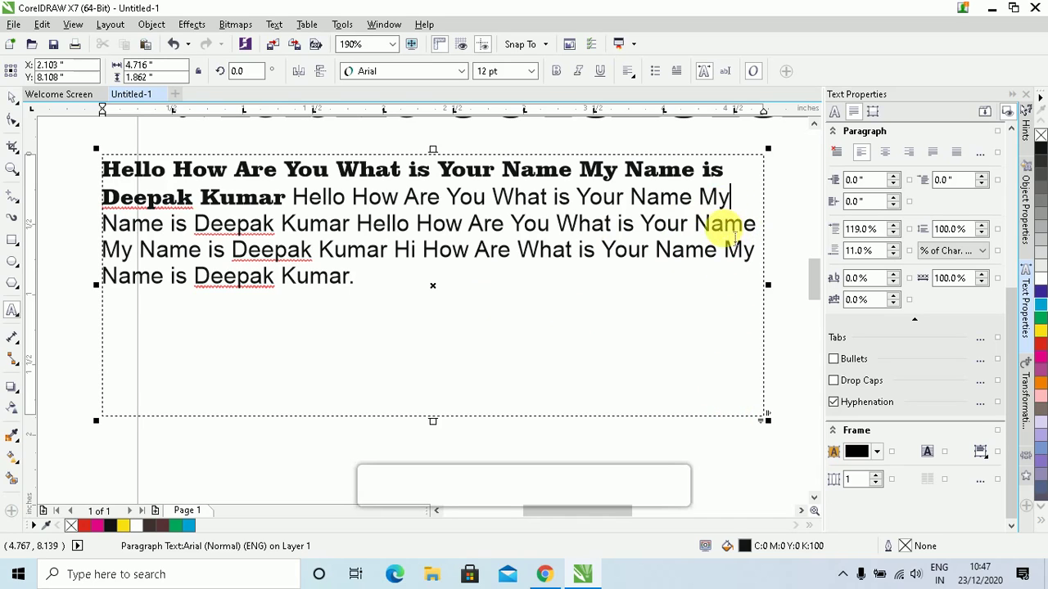
left_click(694, 225)
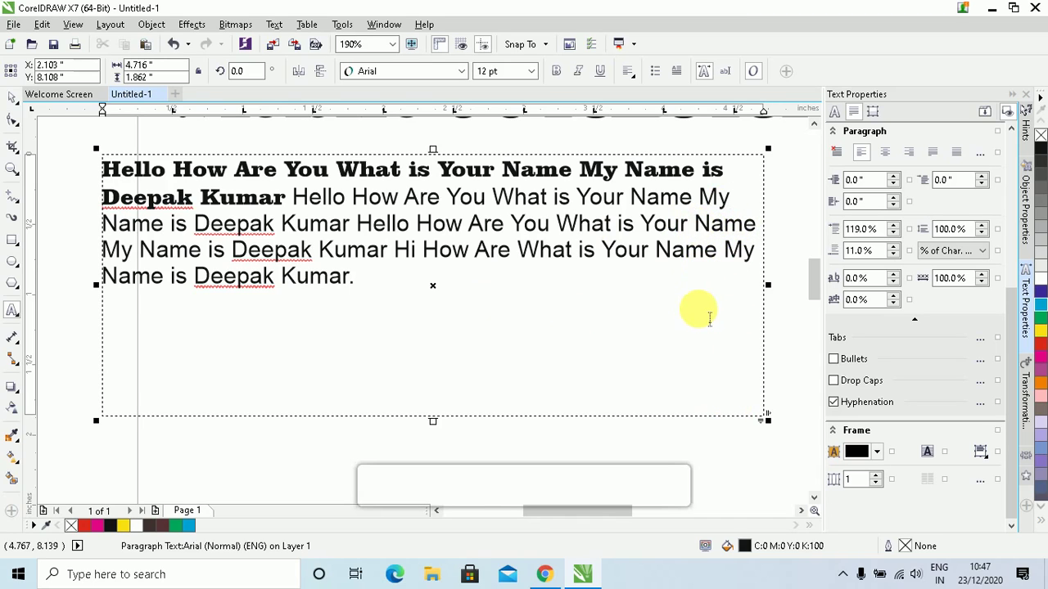
type("Your")
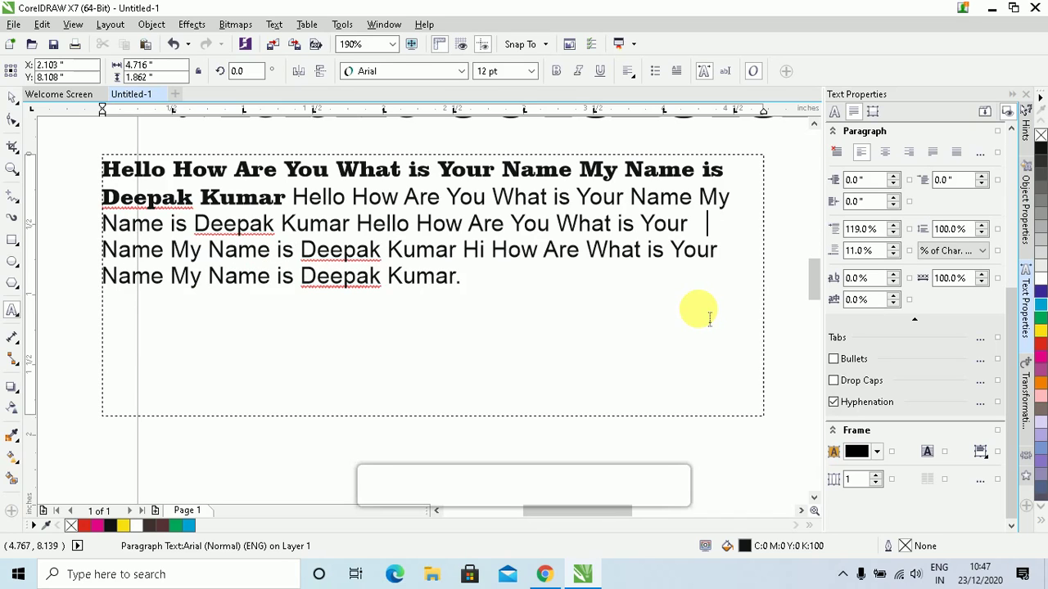
type(" Computer Name My")
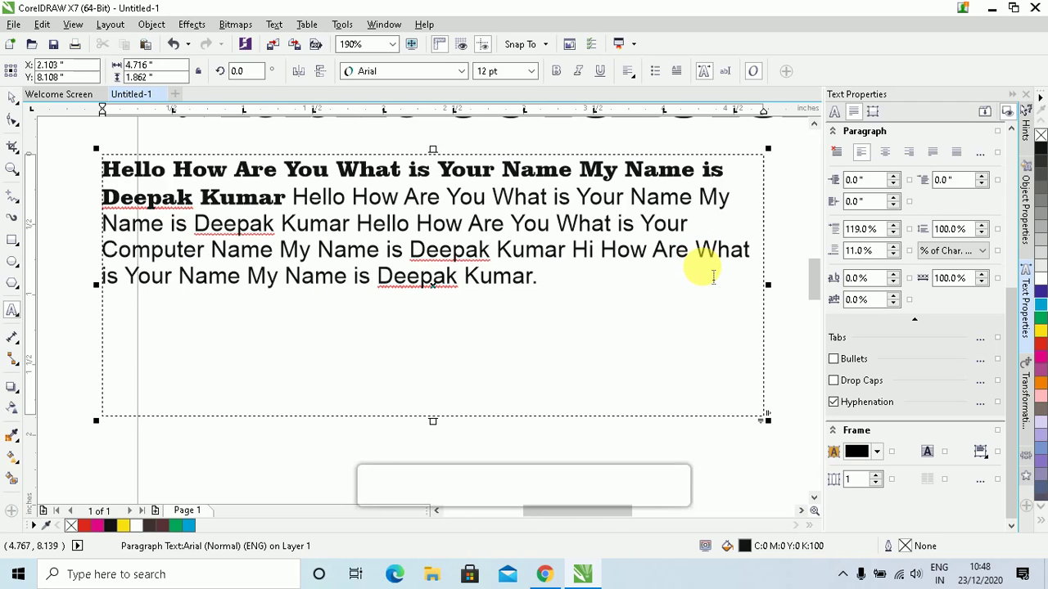
type("is Computer")
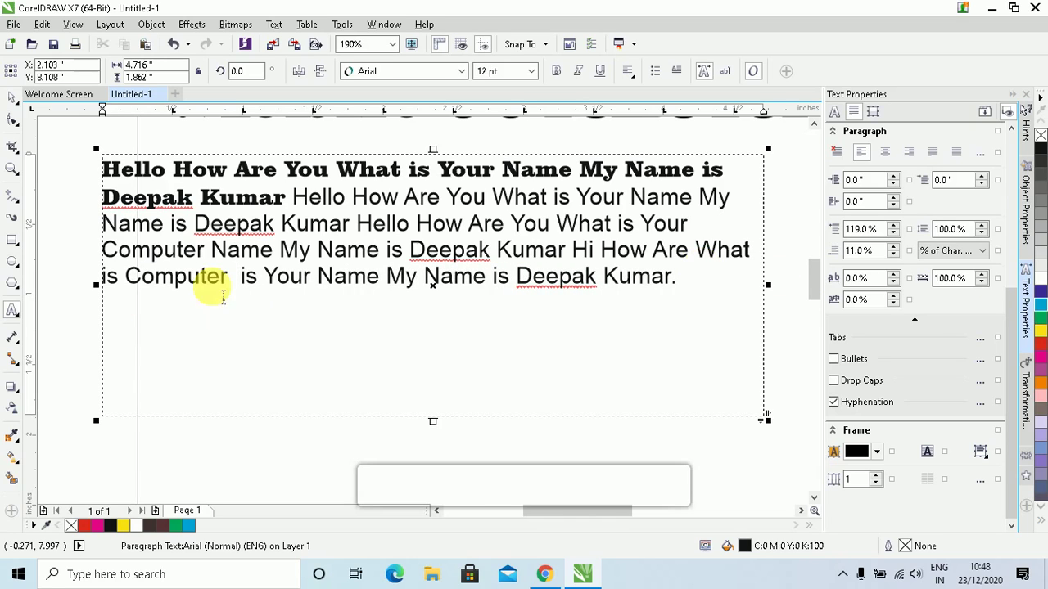
left_click(172, 279)
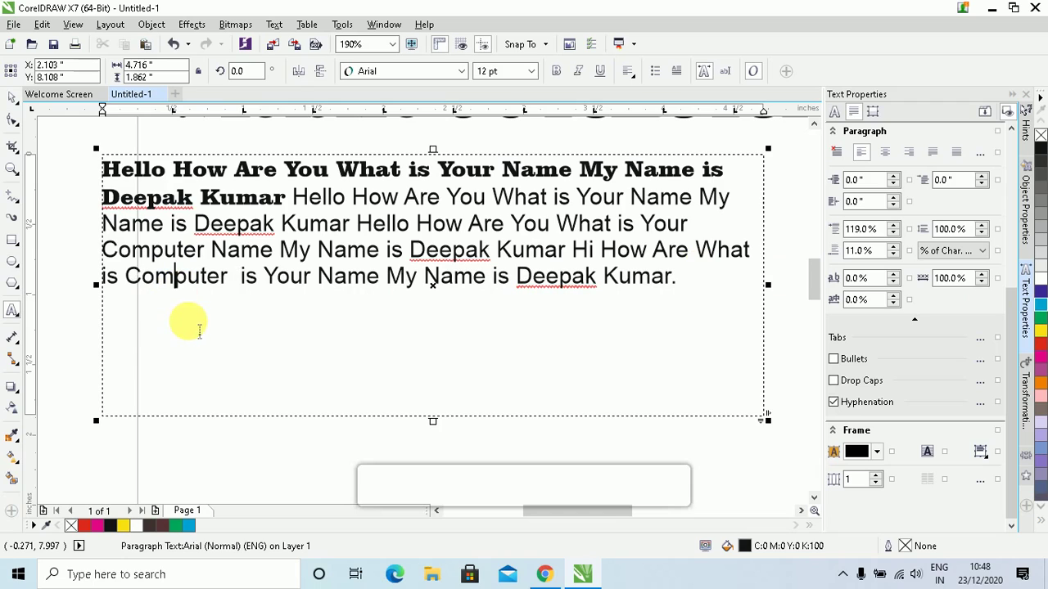
type("-")
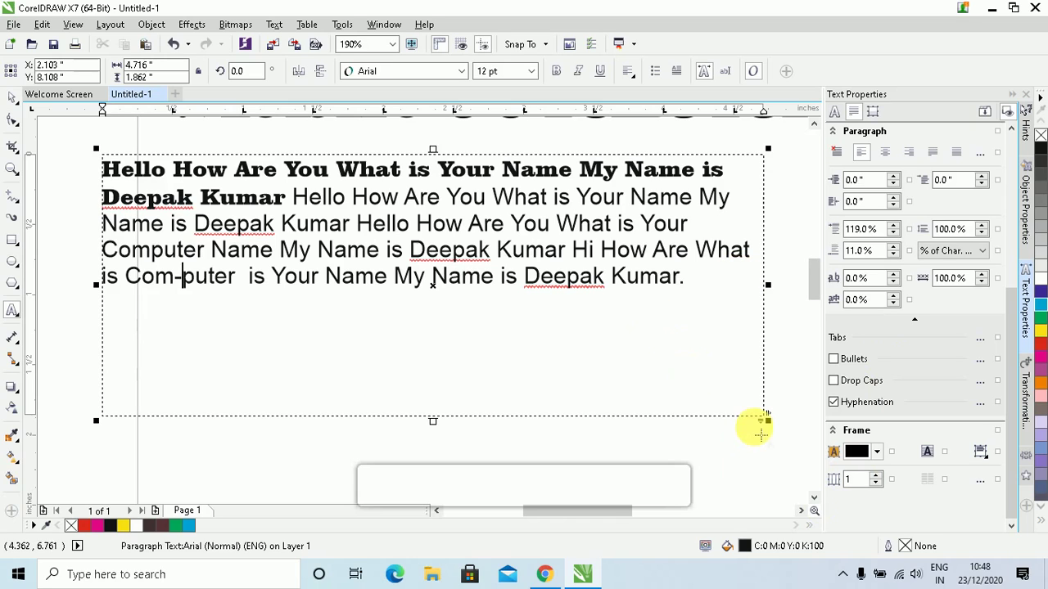
left_click(689, 278)
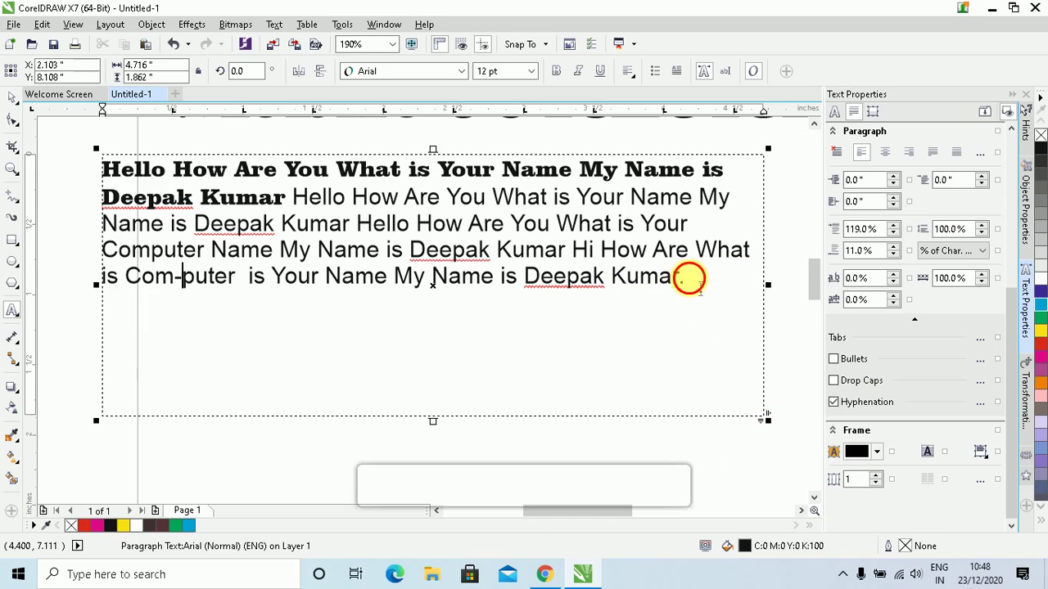
left_click_drag(689, 278, 78, 178)
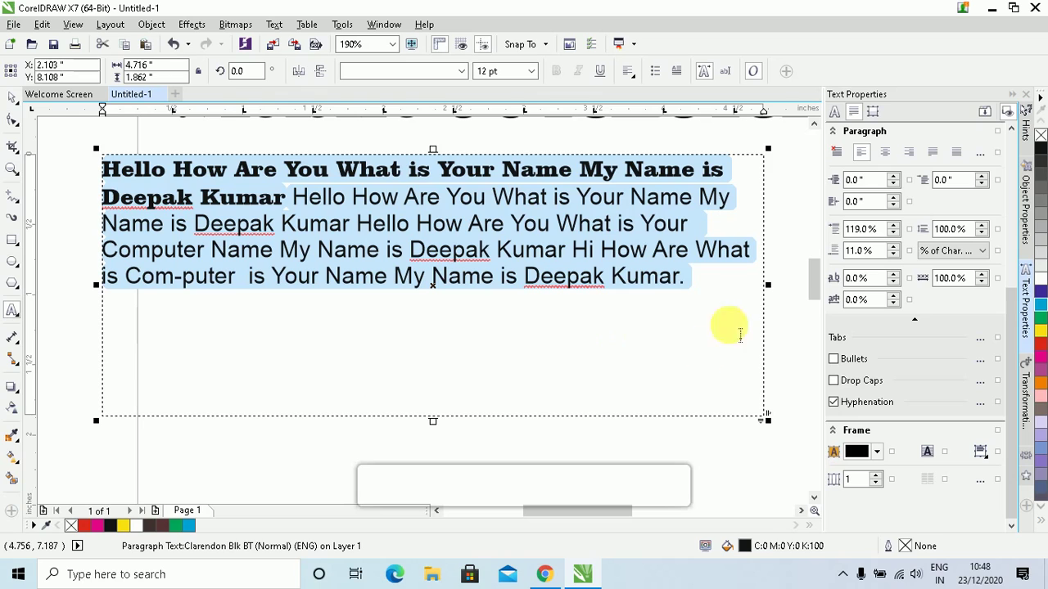
Colour the text yellow then back to black, and delete the paragraph text frame
left_click(1042, 332)
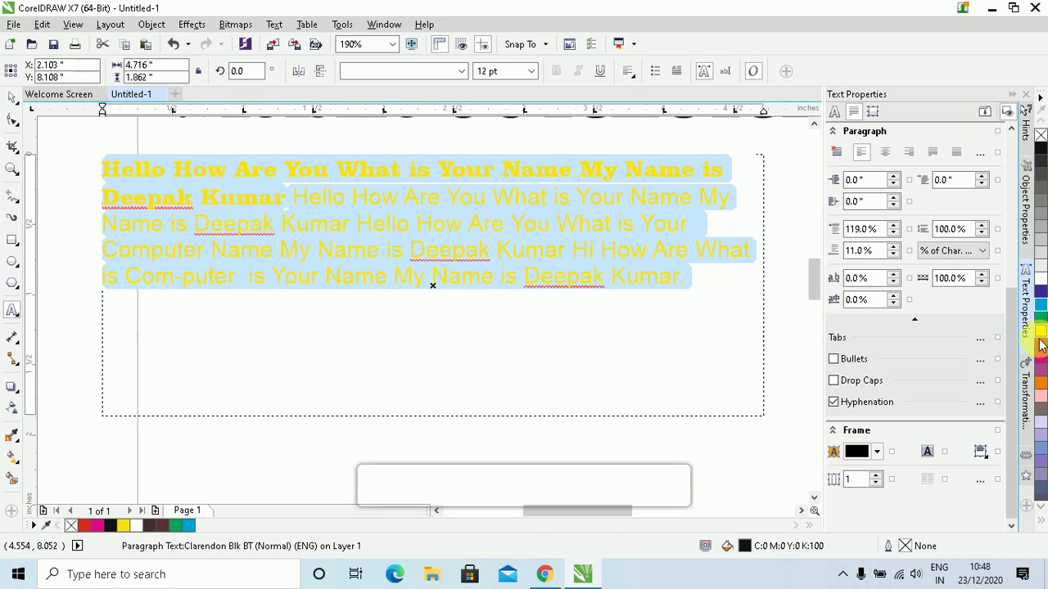
left_click(1041, 150)
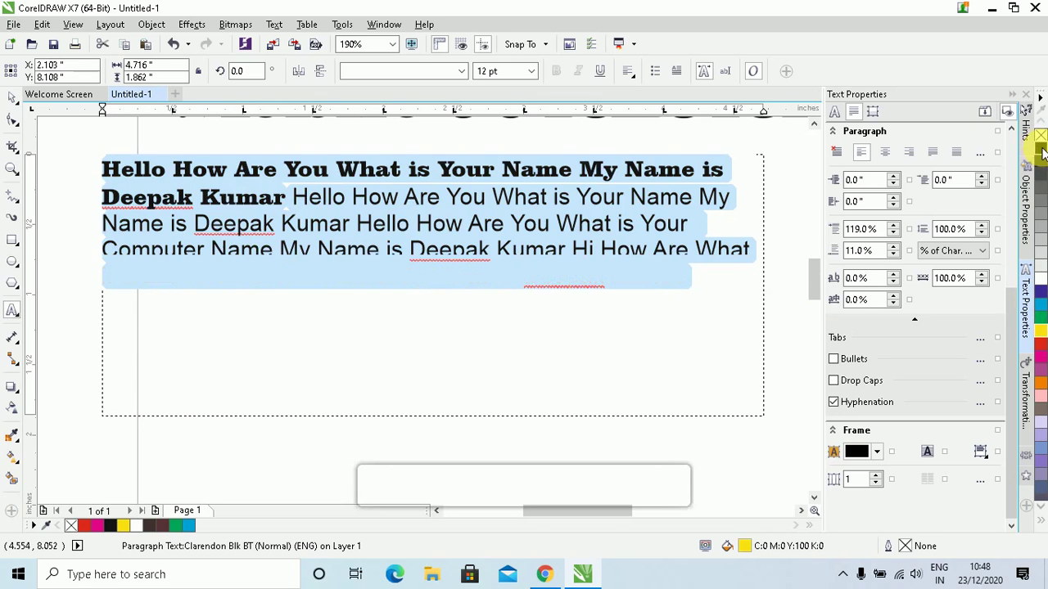
left_click(13, 105)
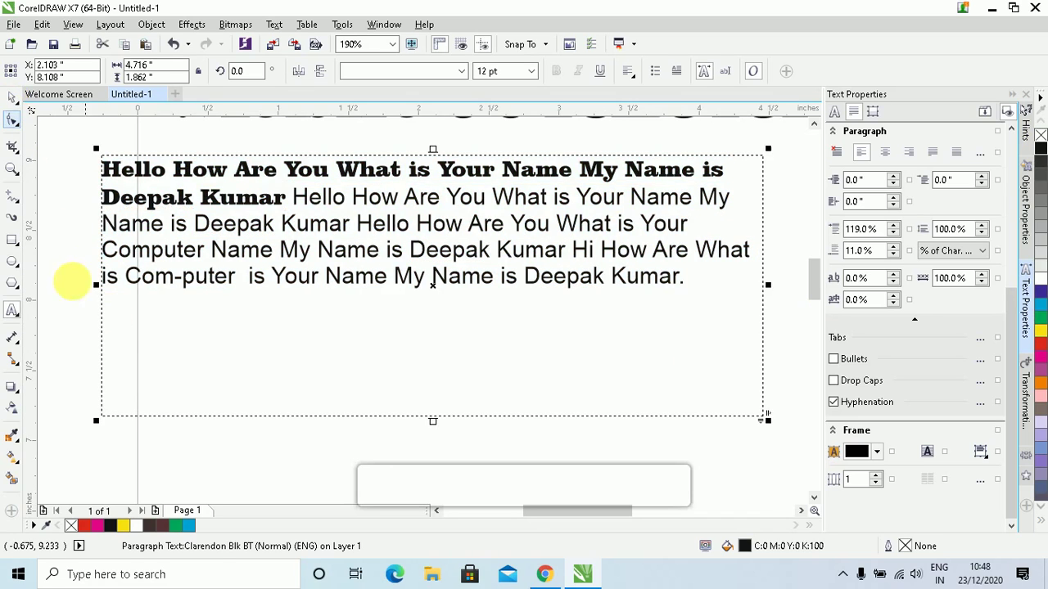
left_click(84, 263)
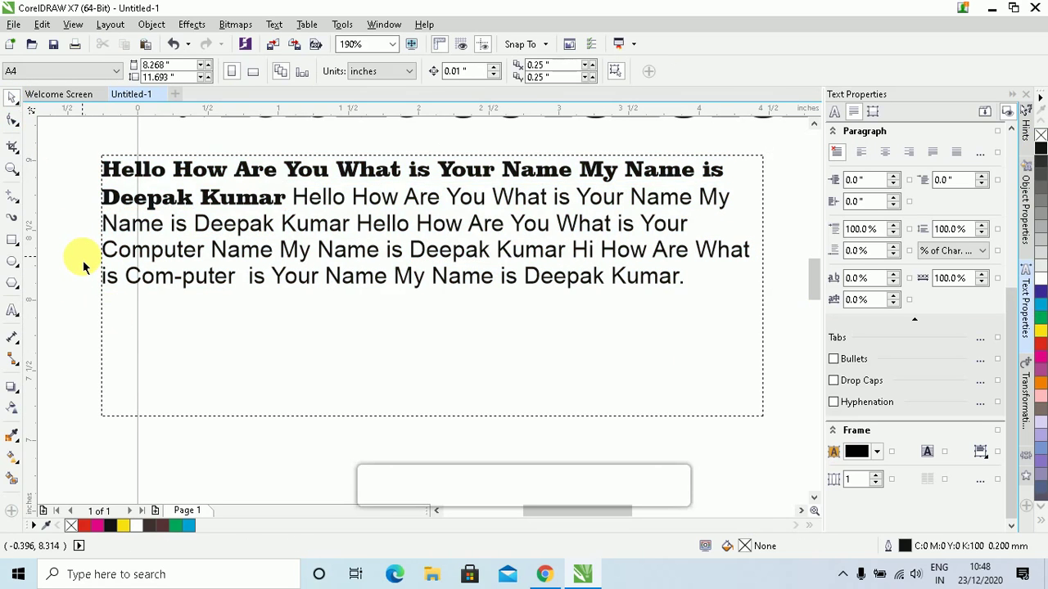
left_click(15, 318)
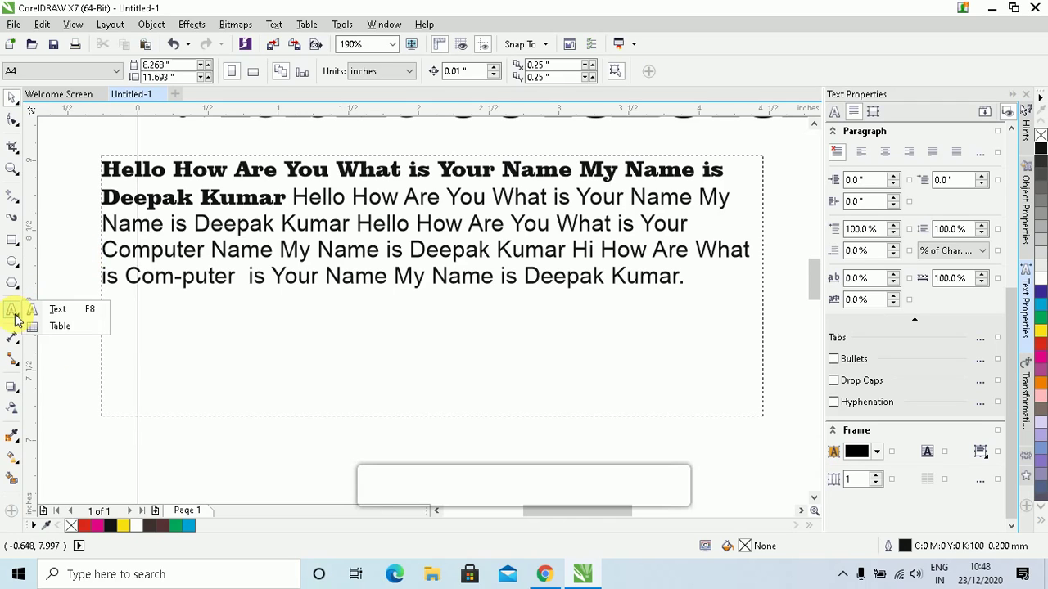
left_click(87, 372)
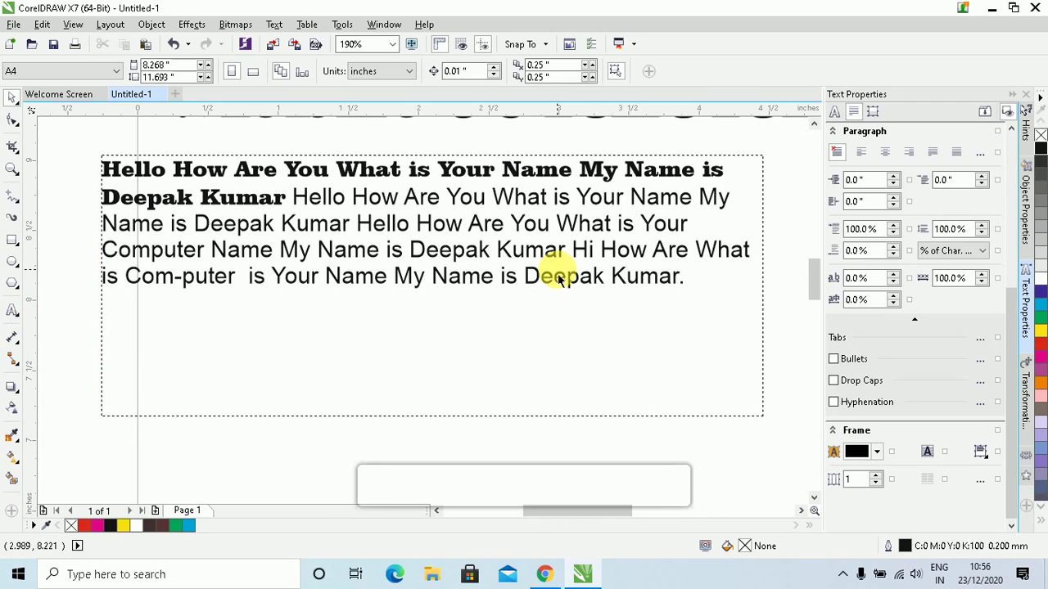
left_click(540, 248)
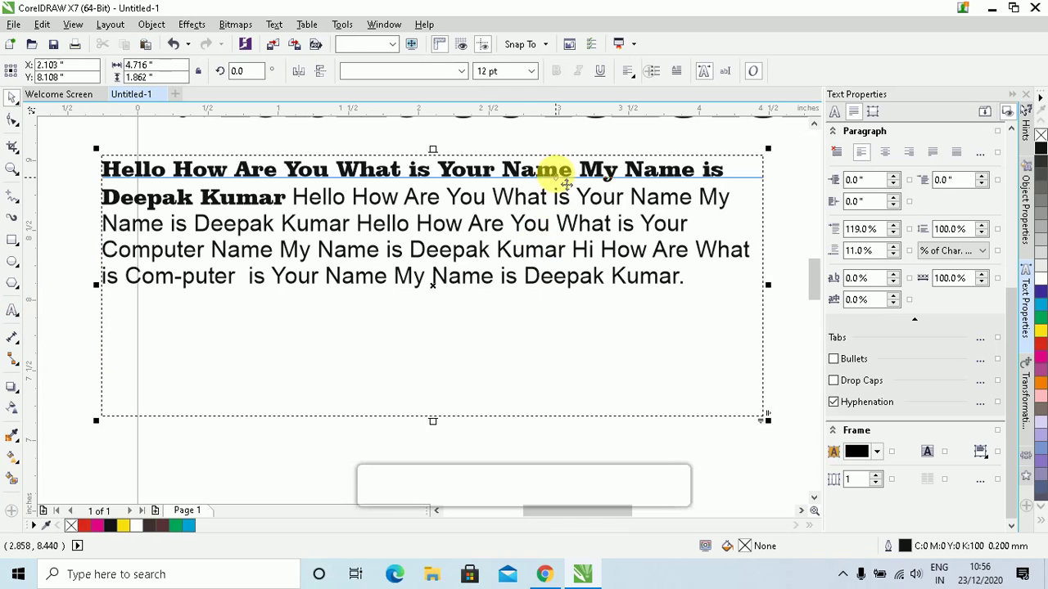
key("Delete")
scroll(548, 204, "down", 2)
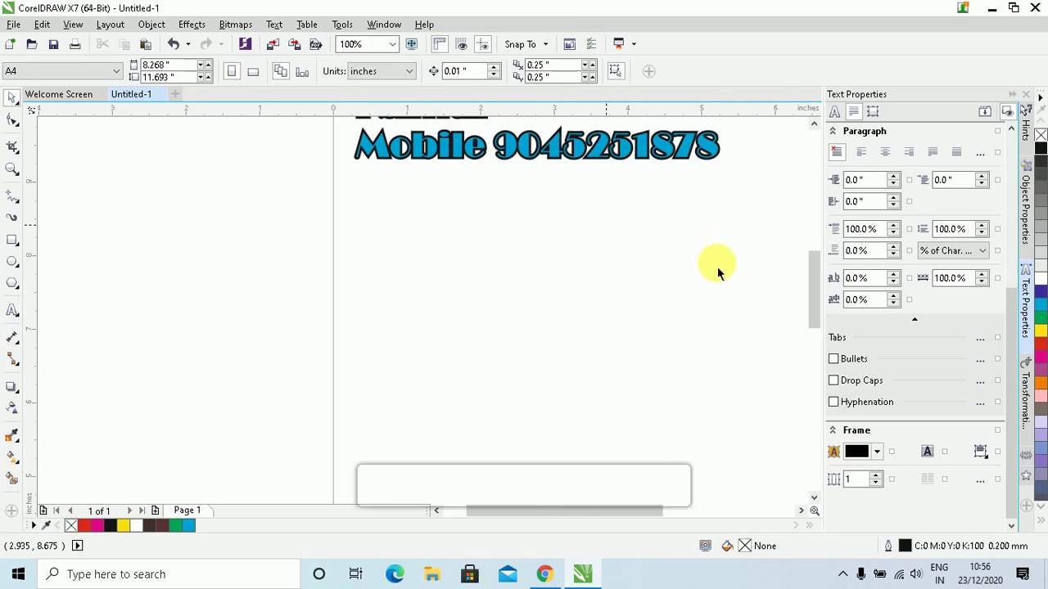
Pick the Table tool (3 rows, 4 columns, 0.2 mm border) and glance at the Table menu
left_click(801, 511)
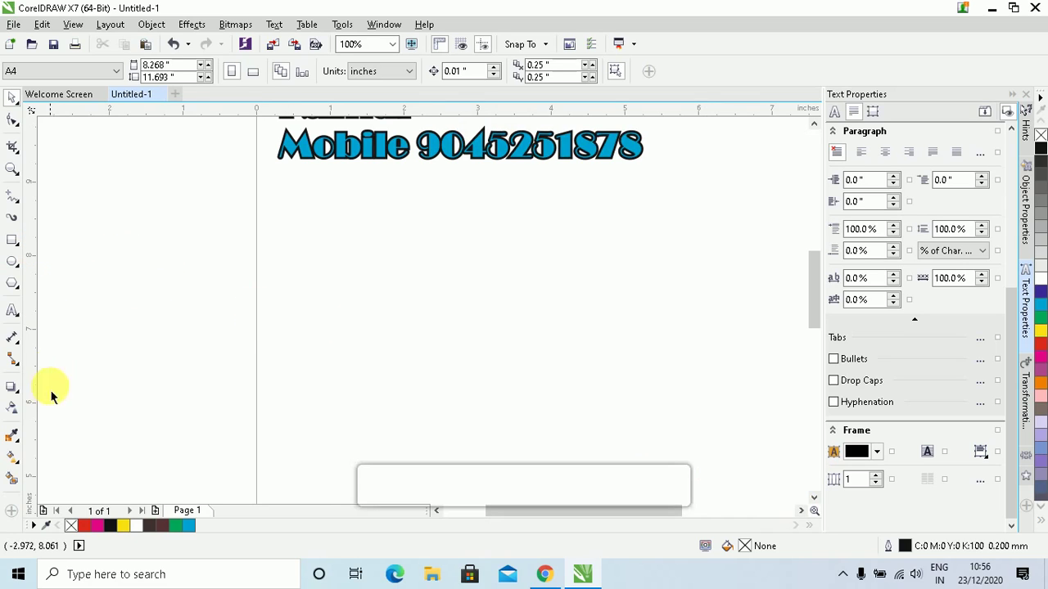
left_click(20, 319)
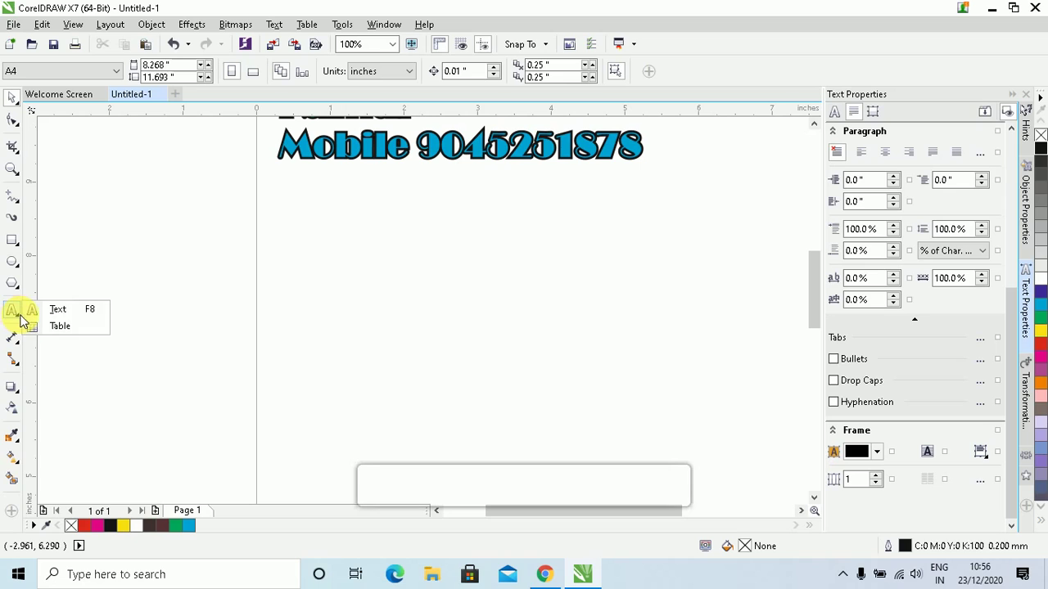
left_click(58, 327)
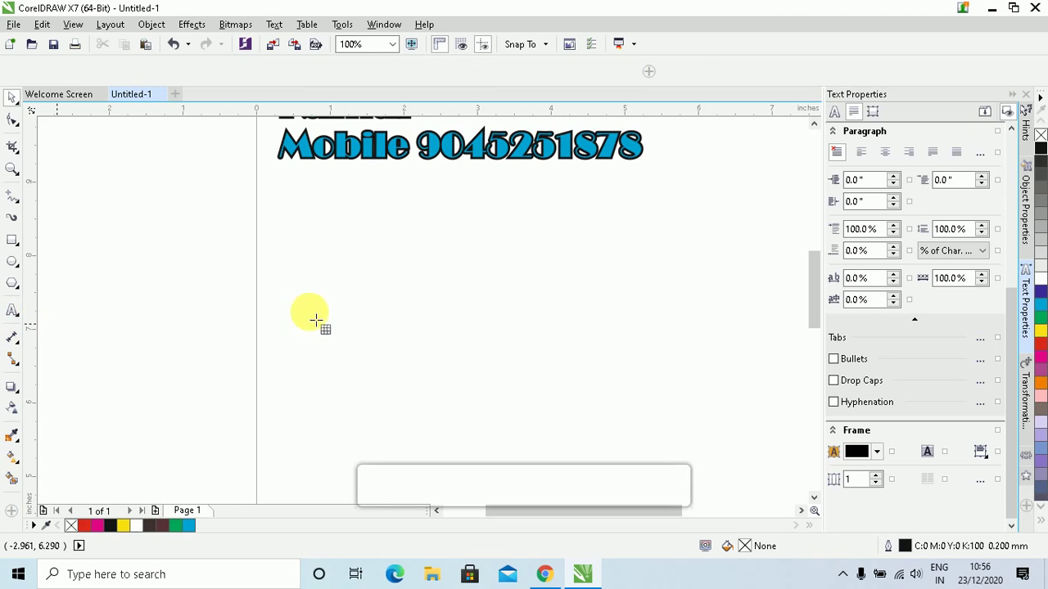
left_click(304, 25)
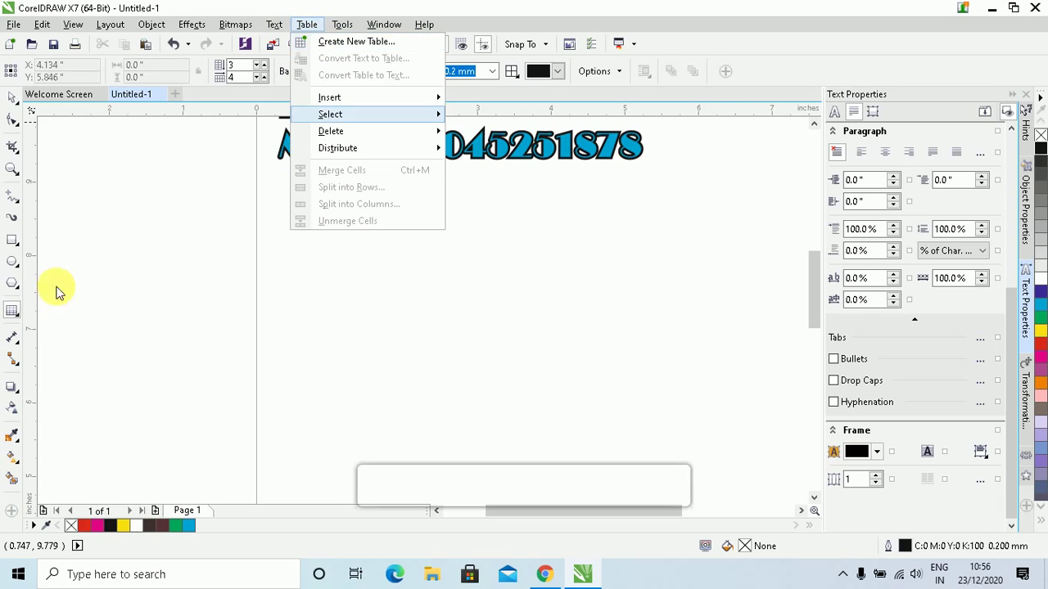
left_click(8, 314)
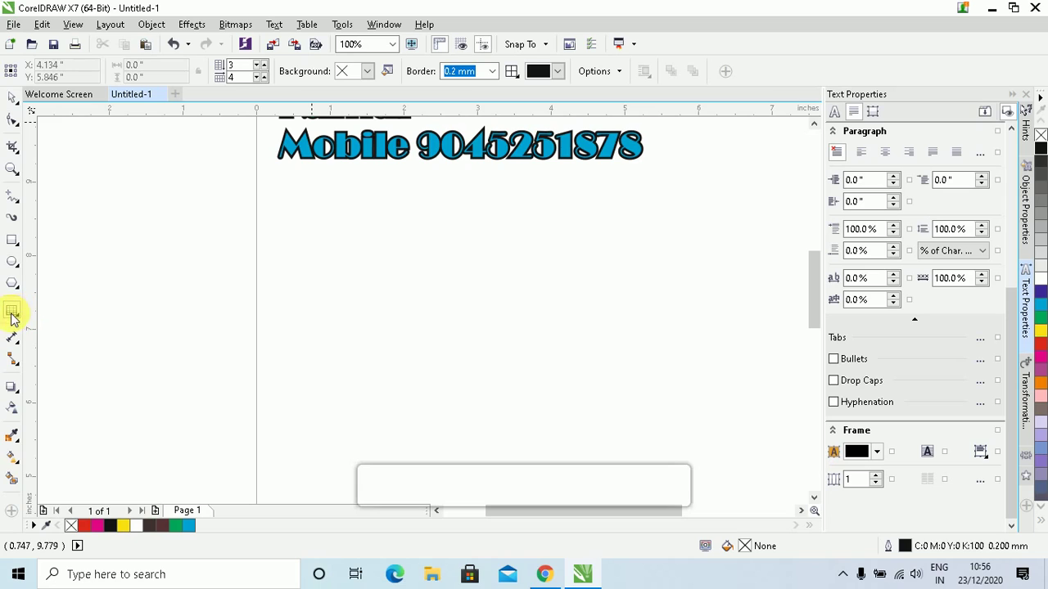
left_click(12, 317)
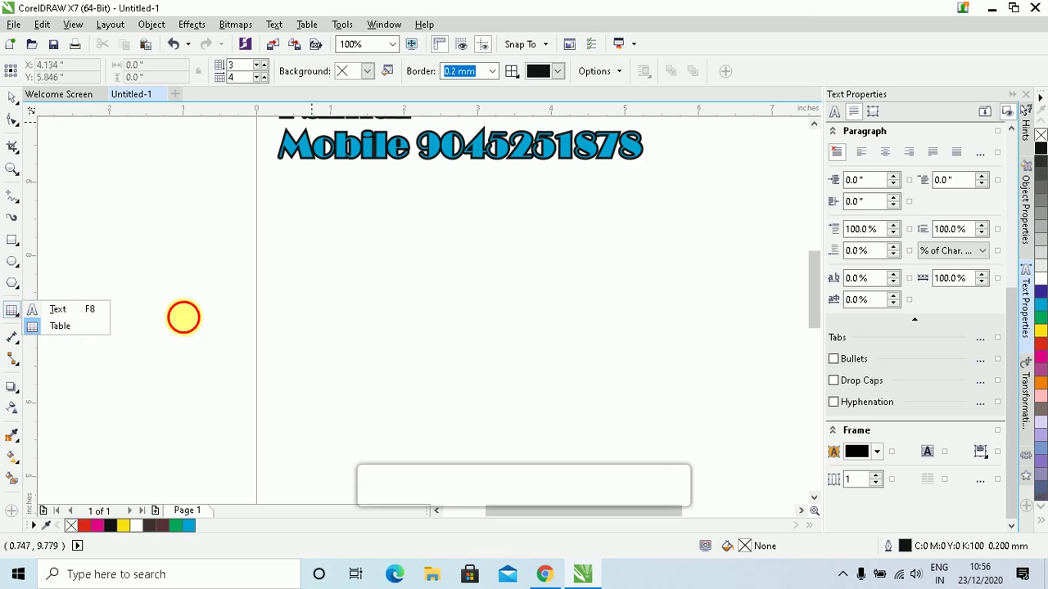
left_click(183, 317)
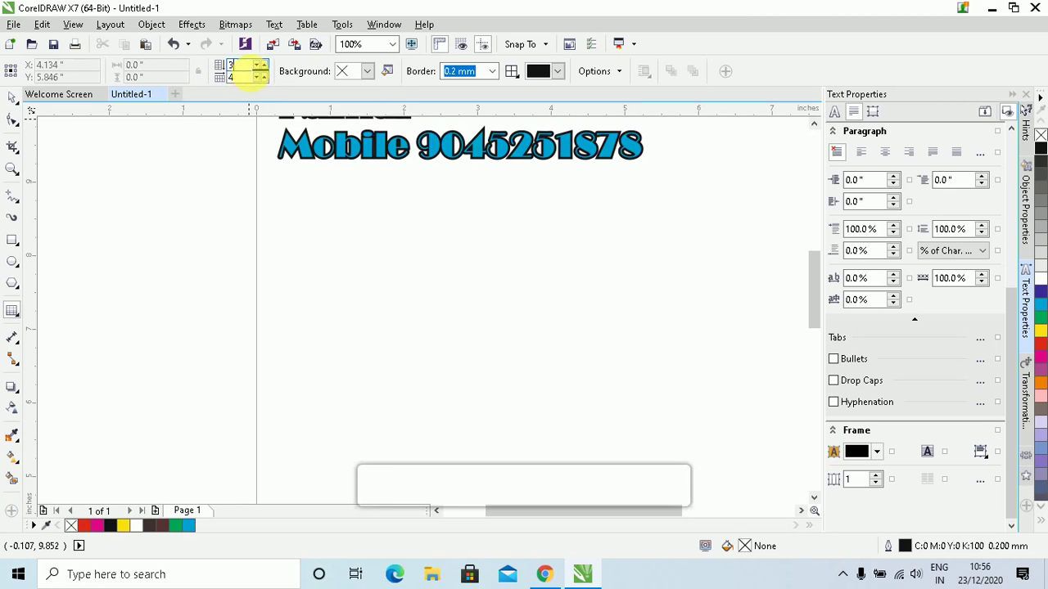
Delete the undersized tables and draw a 5×3 table, about 5.73" by 2.56", below the Mobile text
type("5")
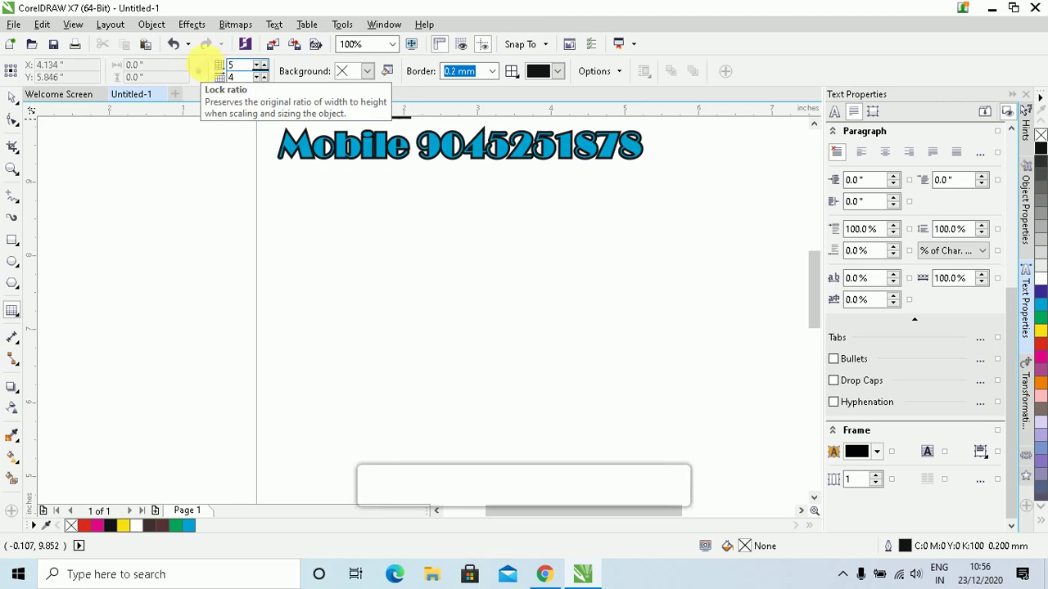
type("3")
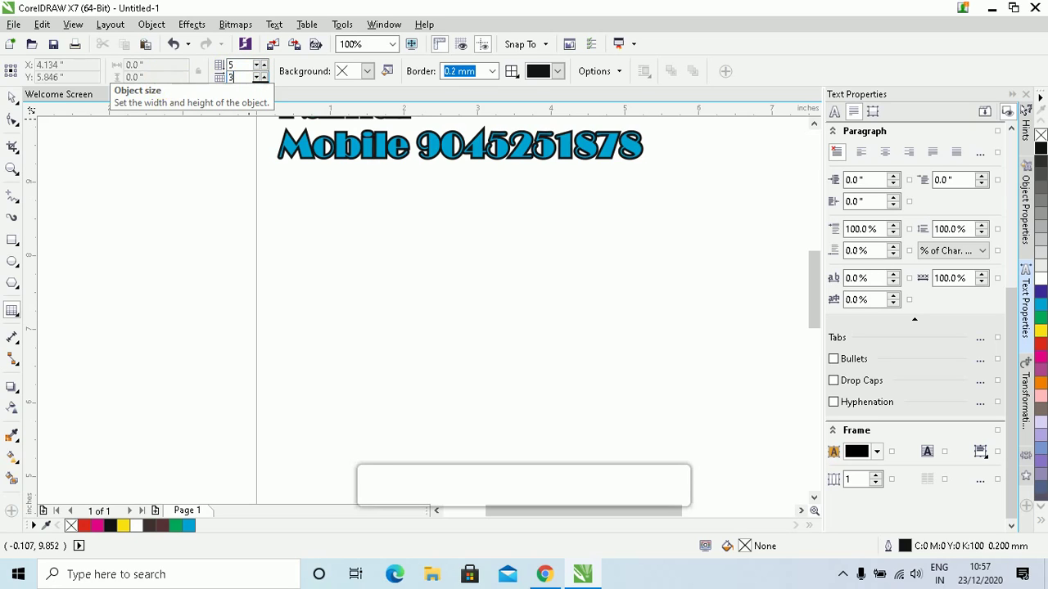
left_click_drag(334, 250, 746, 407)
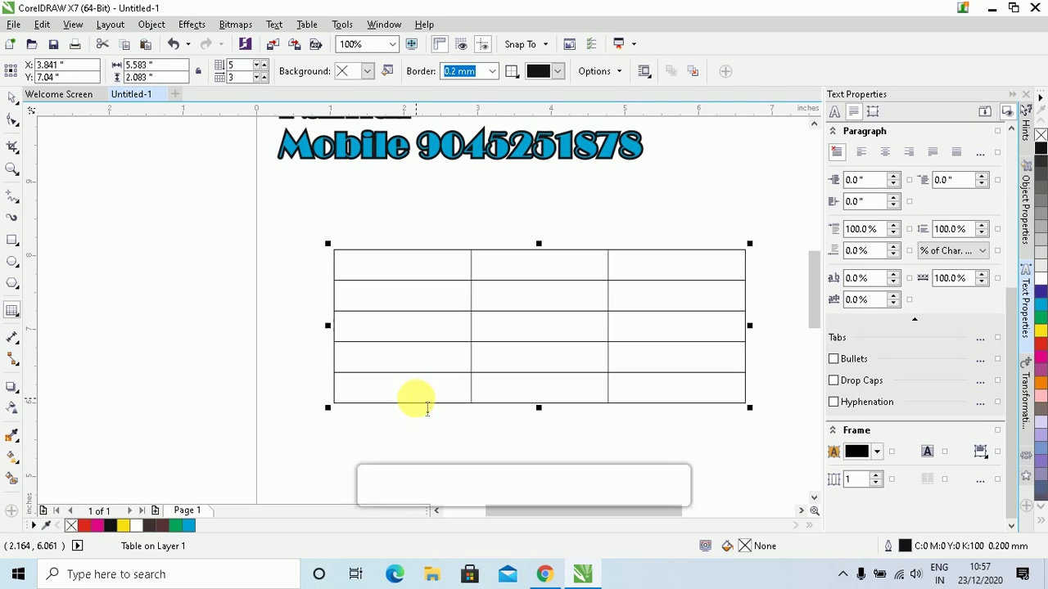
key("Delete")
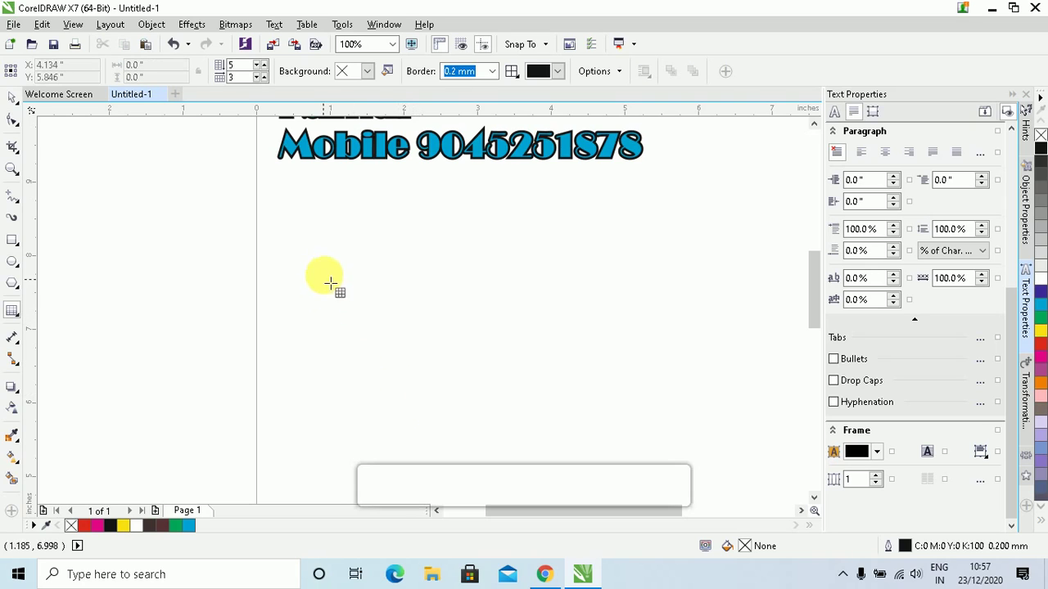
left_click_drag(325, 272, 591, 352)
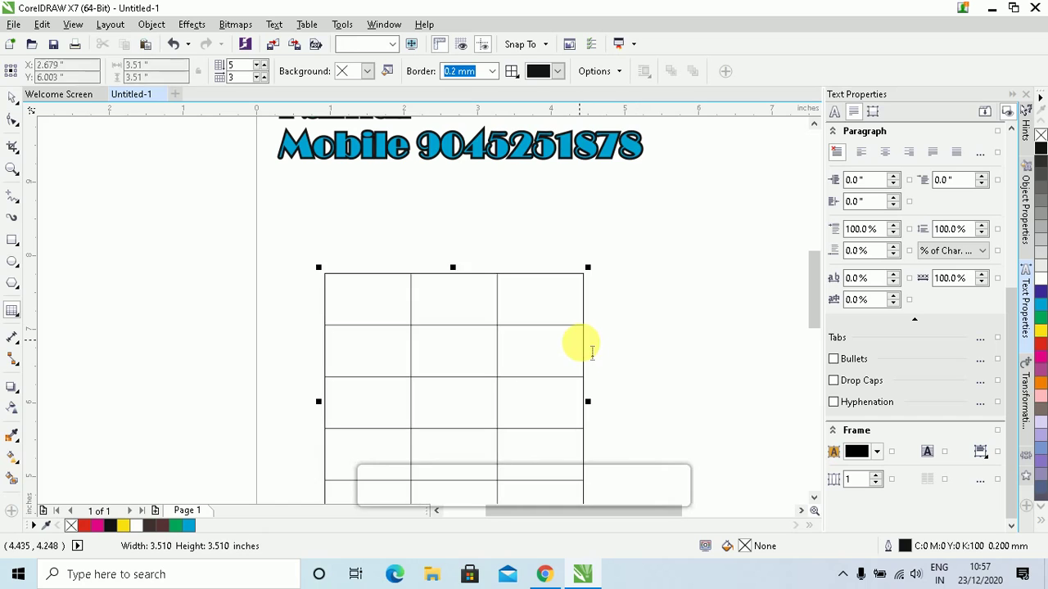
key("Delete")
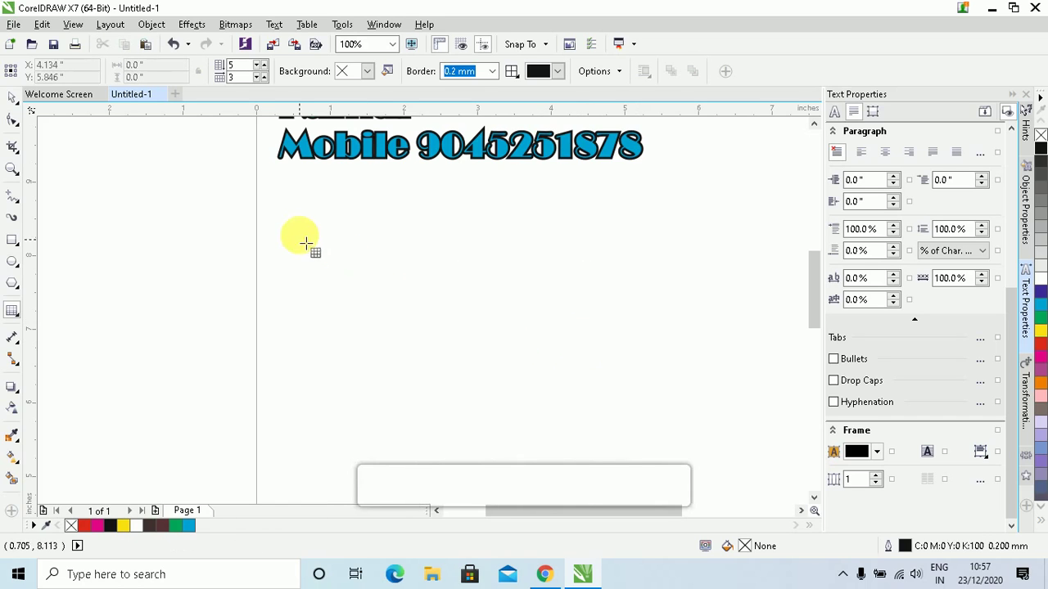
left_click_drag(305, 222, 728, 412)
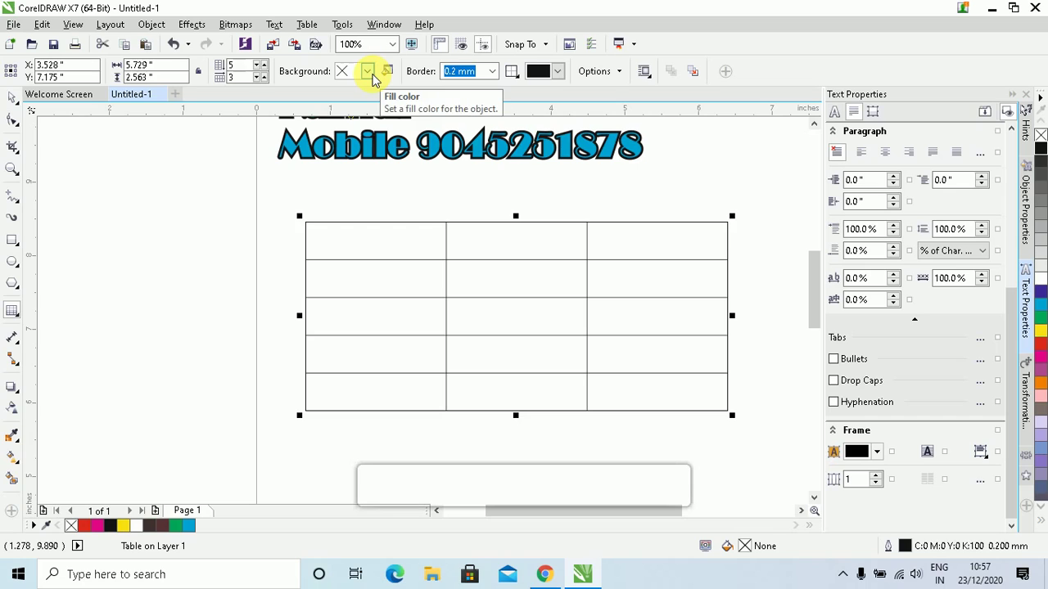
Fill the table with yellow, then lighten it to pale yellow C13 M3 Y80 K2 (#E7DD4B)
left_click(370, 73)
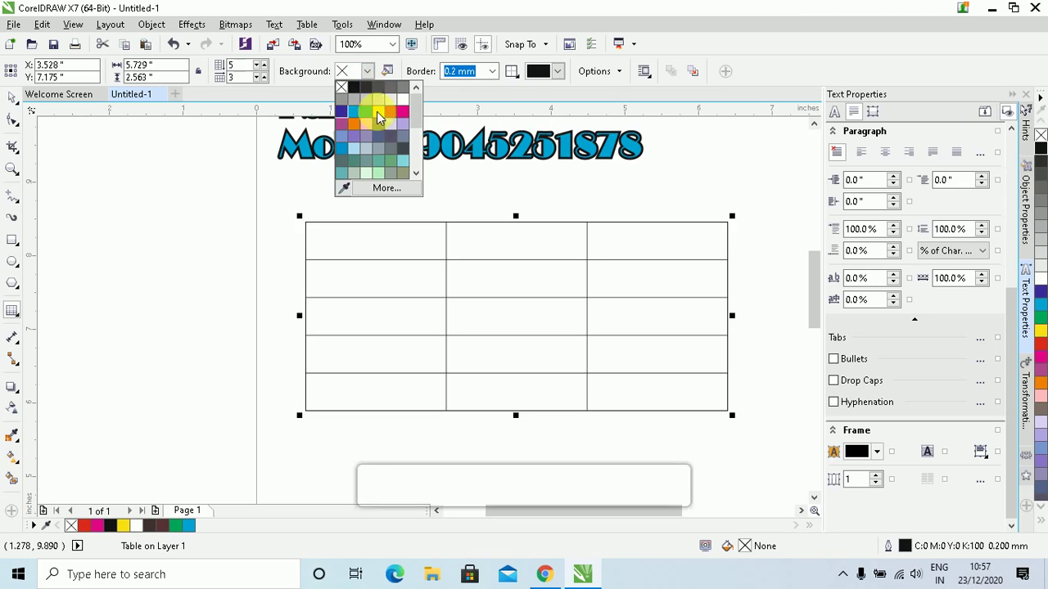
left_click(381, 118)
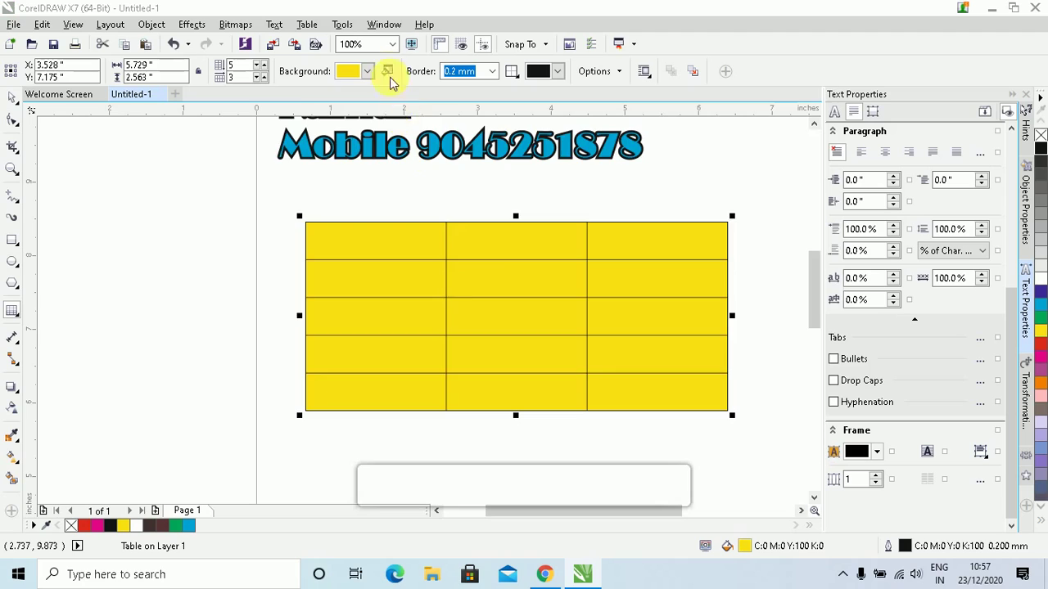
left_click(388, 71)
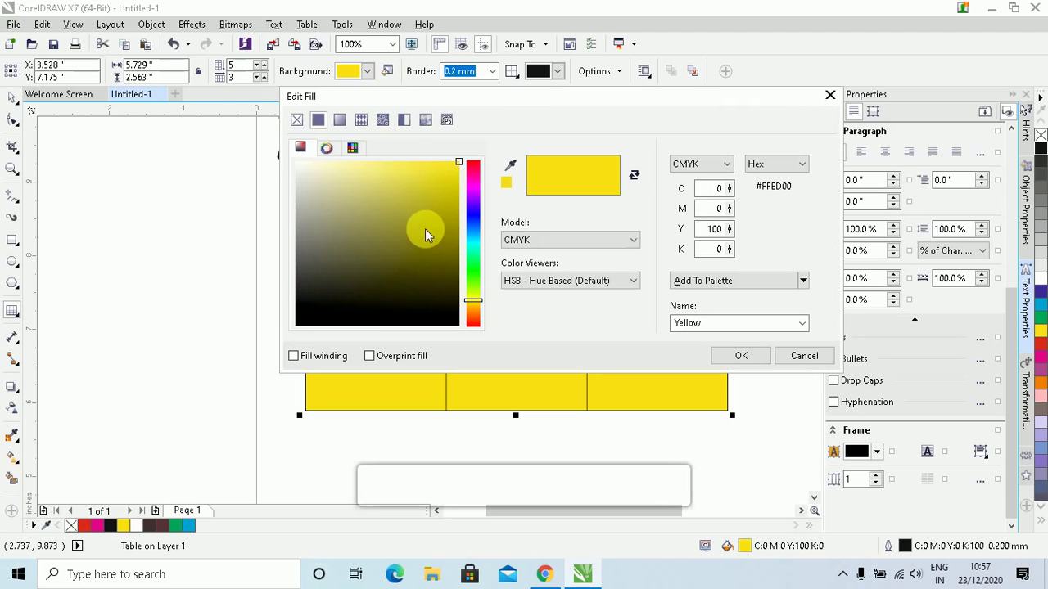
mouse_move(426, 227)
left_mouse_down()
mouse_move(426, 201)
mouse_move(370, 174)
mouse_move(416, 189)
left_mouse_up()
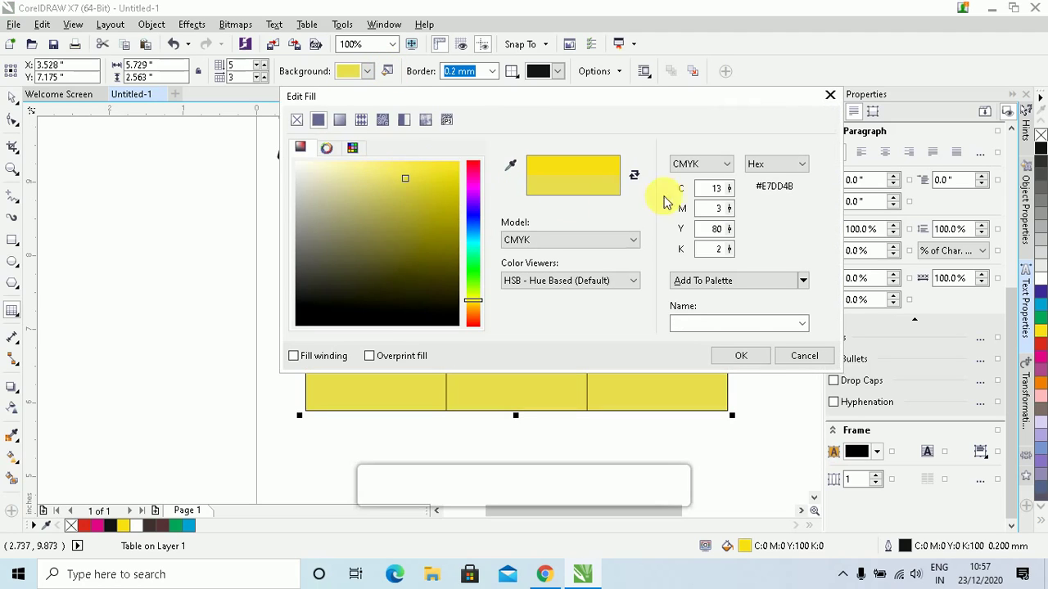
left_click(740, 354)
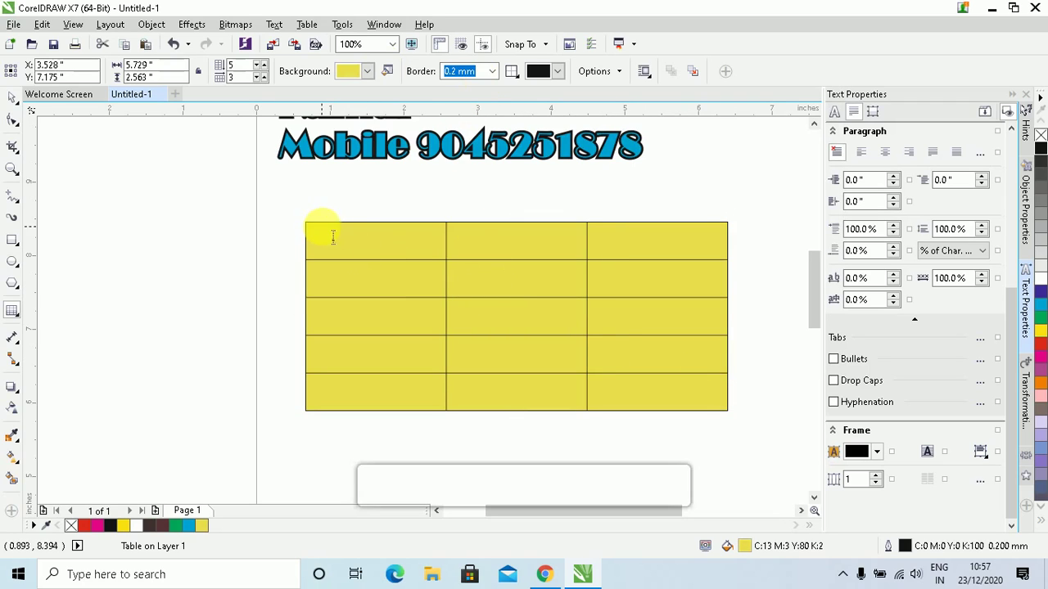
left_click(493, 71)
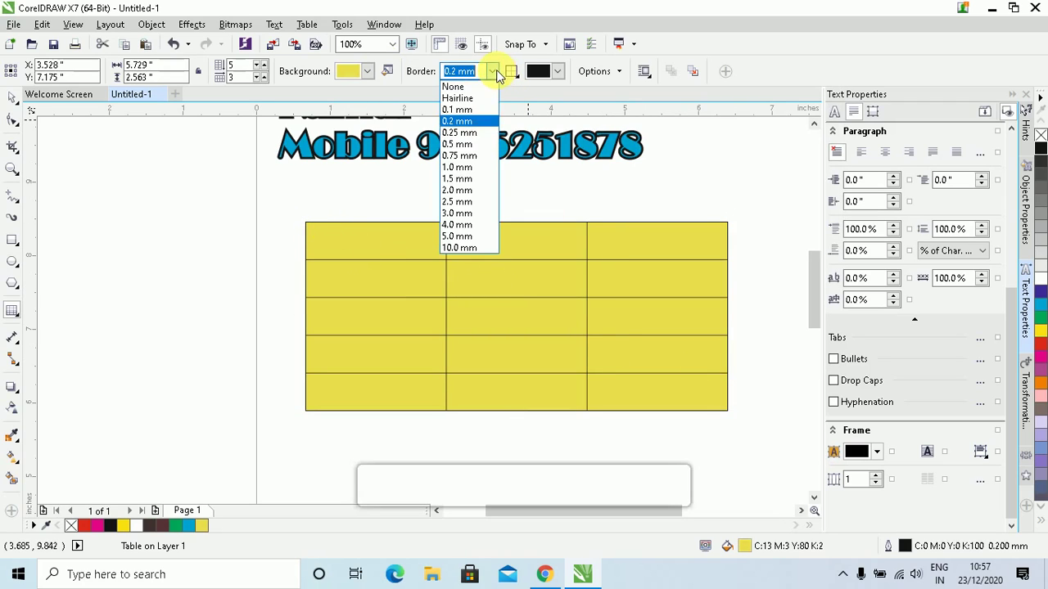
Apply the border to all cell lines and set its width to 2.0 mm
left_click(471, 175)
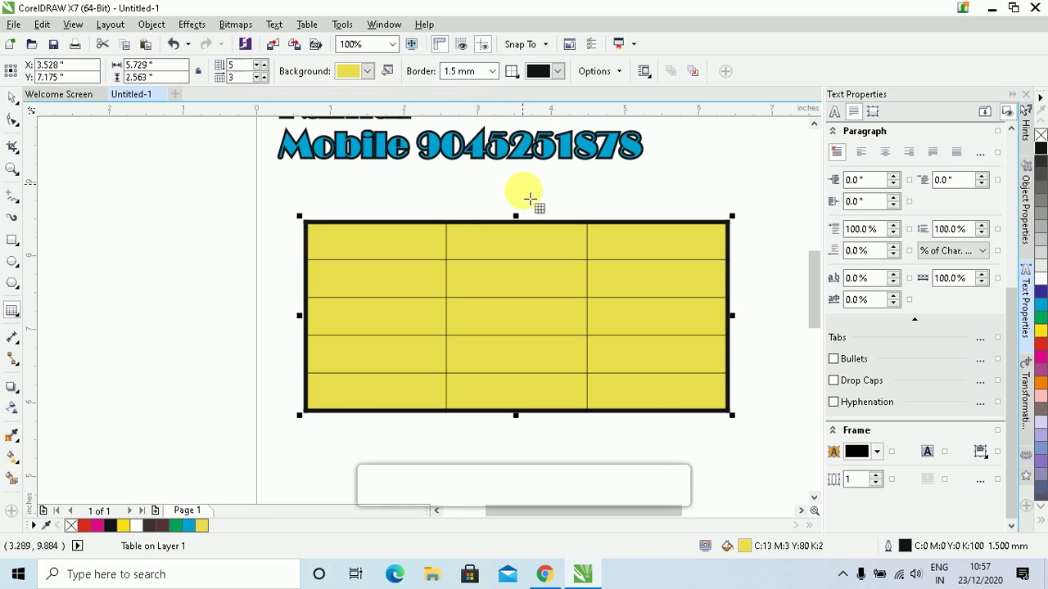
left_click(512, 72)
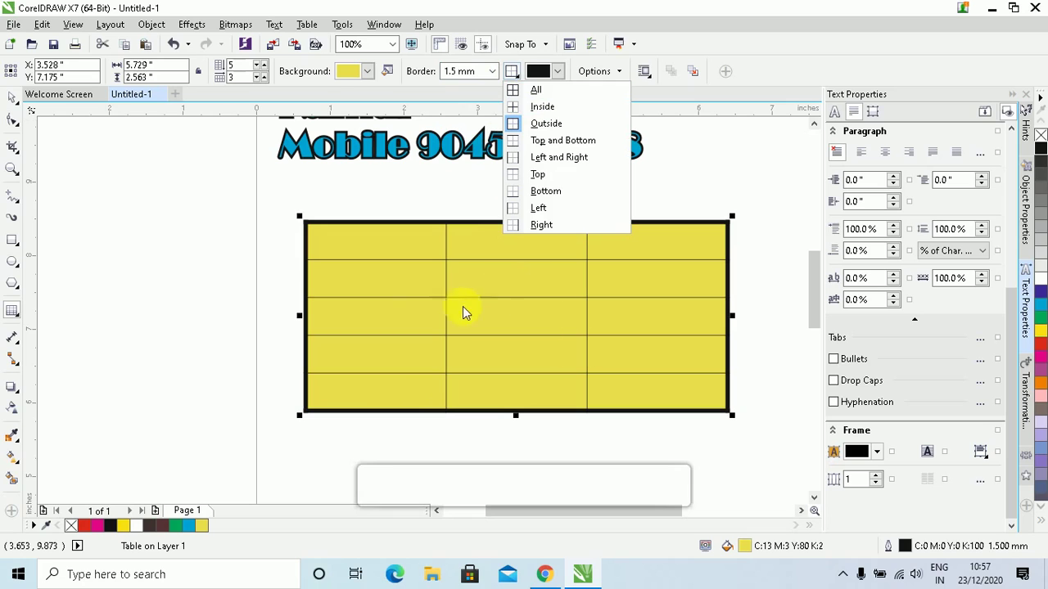
left_click(536, 90)
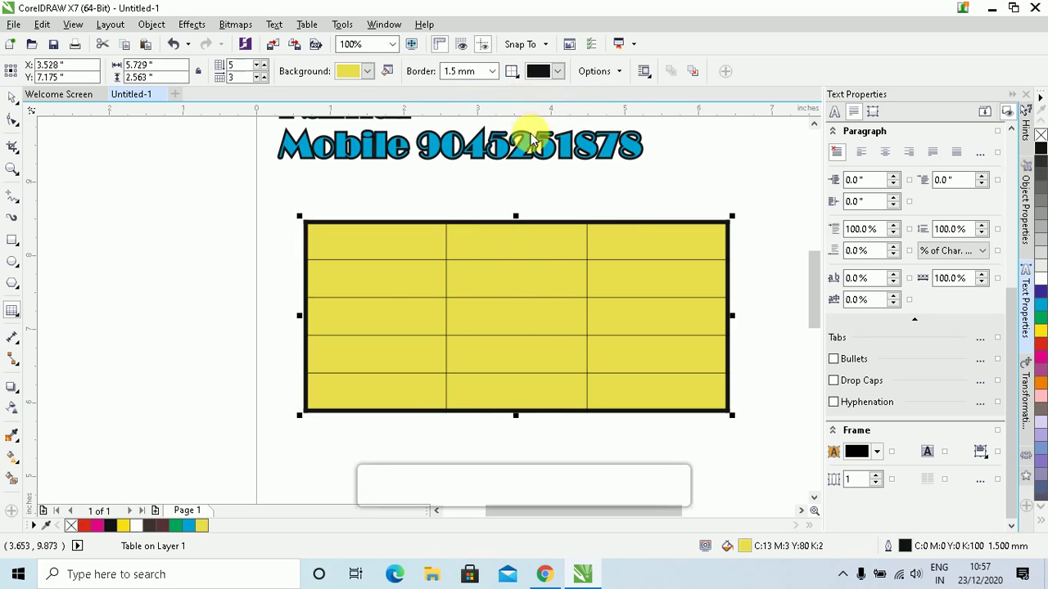
left_click(490, 73)
left_click(494, 72)
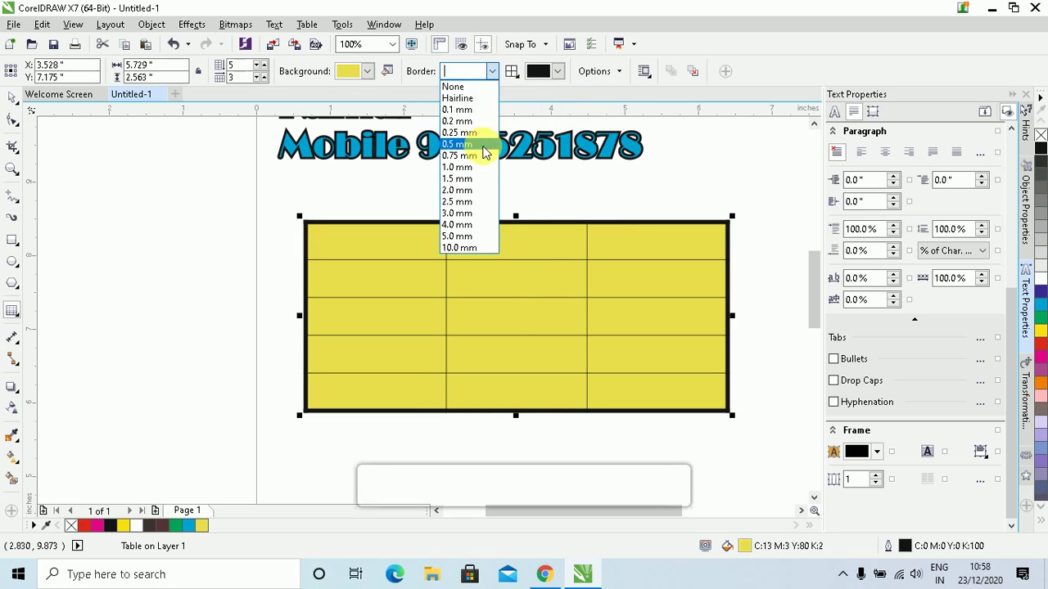
left_click(470, 141)
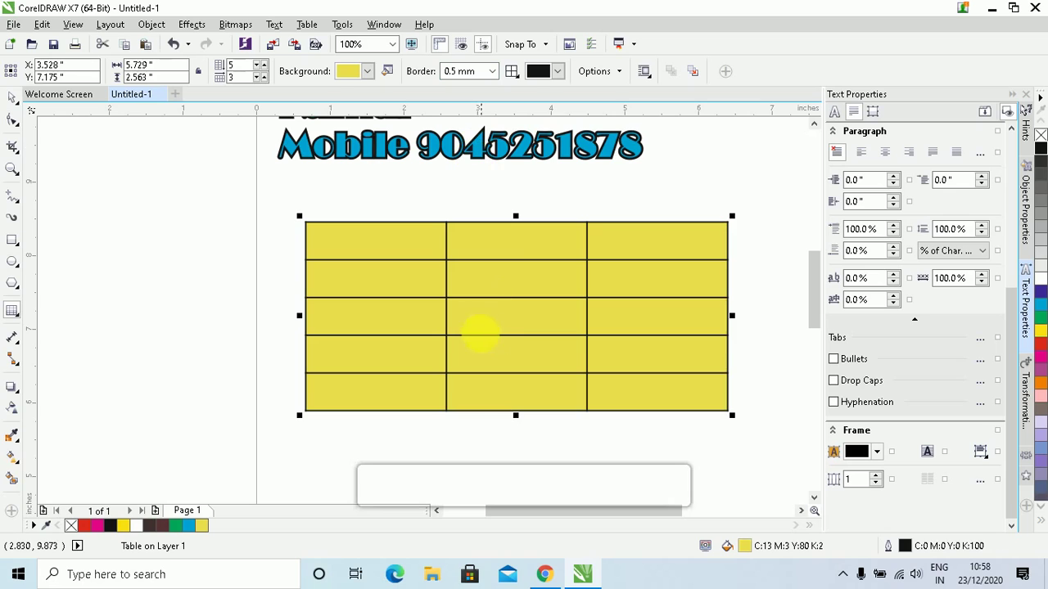
left_click(492, 72)
left_click(478, 192)
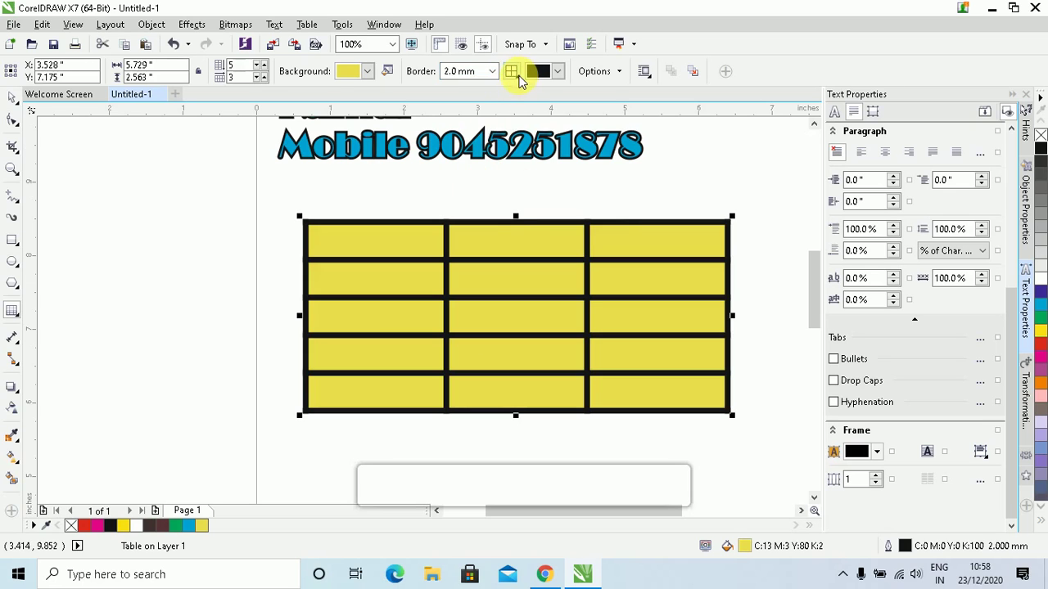
left_click(517, 73)
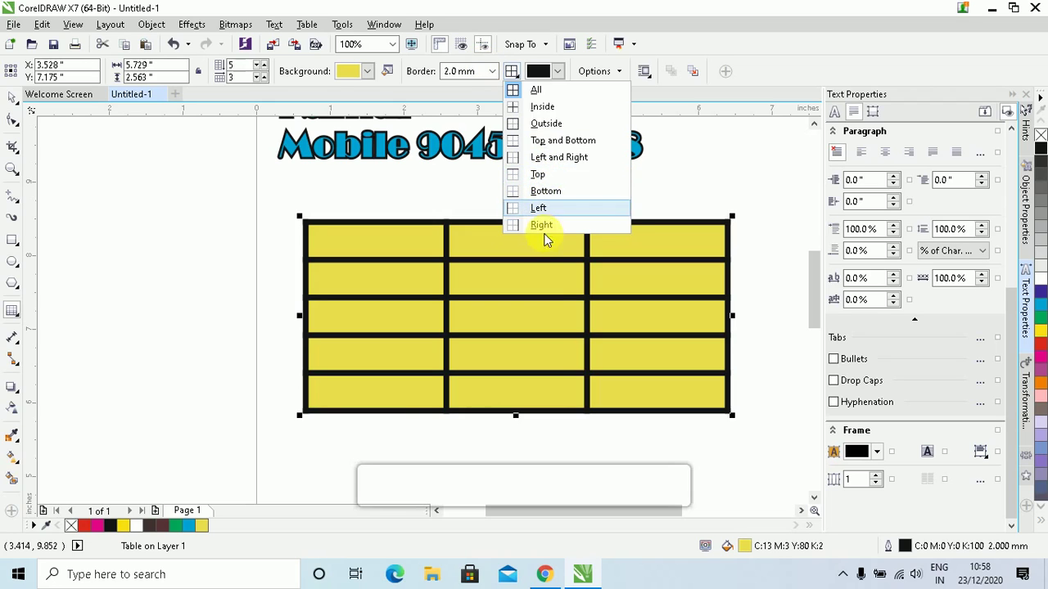
left_click(502, 279)
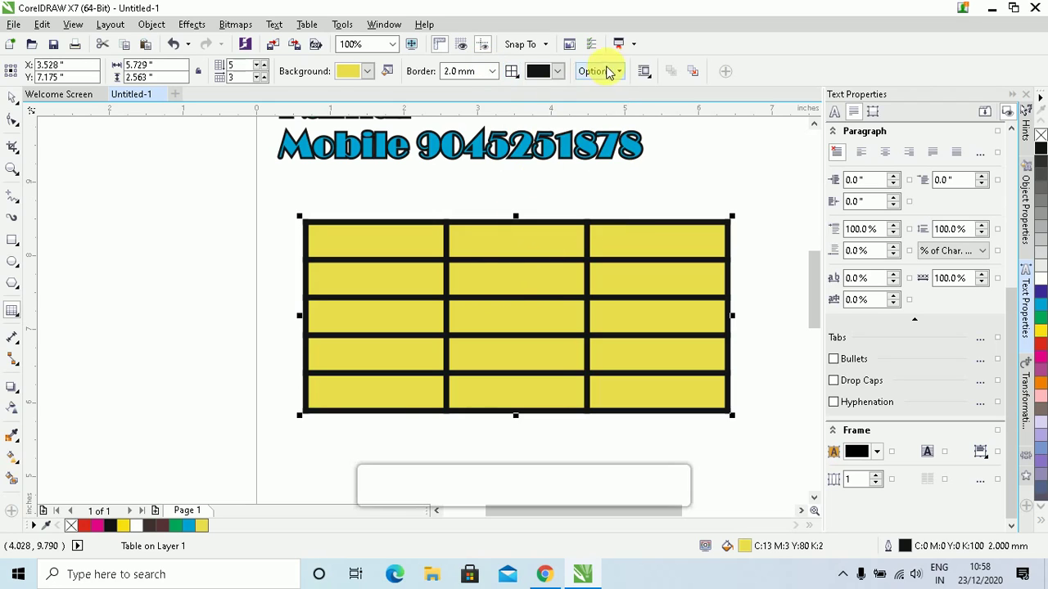
Change the table's border colour to red (C0 M100 Y100 K0), briefly checking the Options dropdown
left_click(557, 72)
left_click(580, 110)
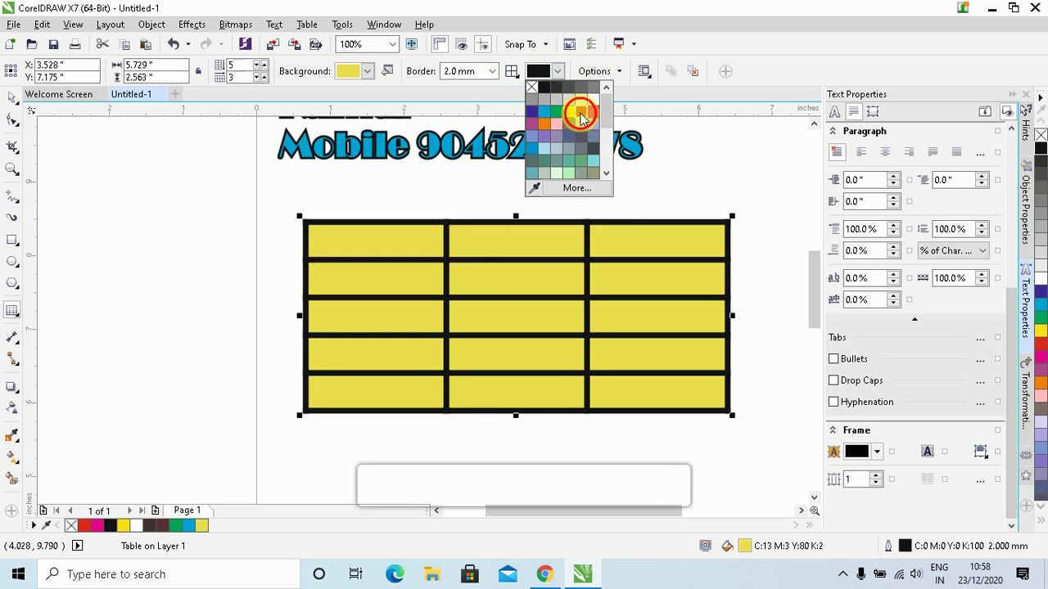
left_click(608, 72)
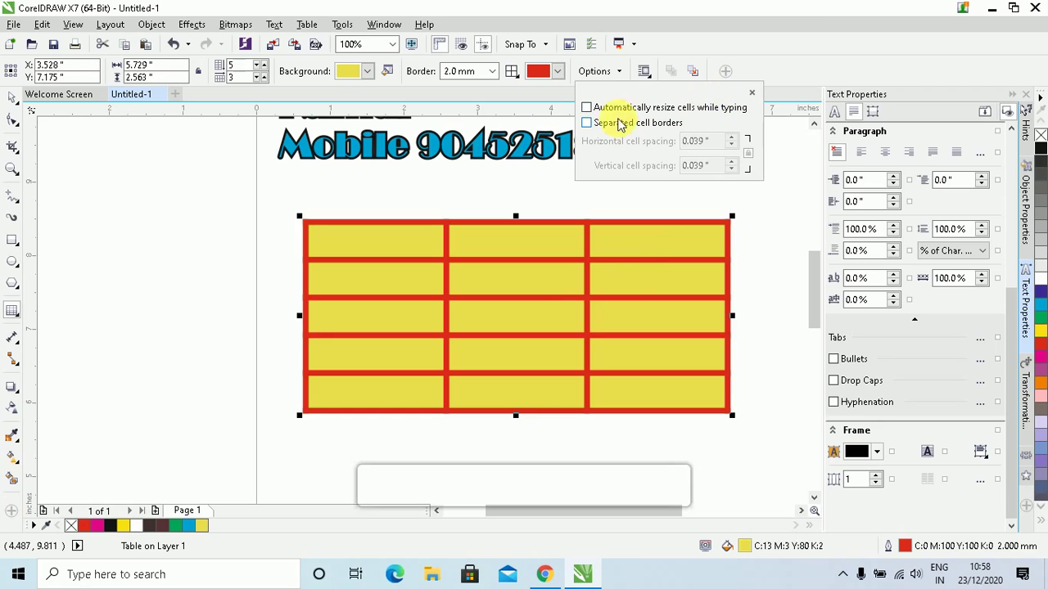
left_click(629, 228)
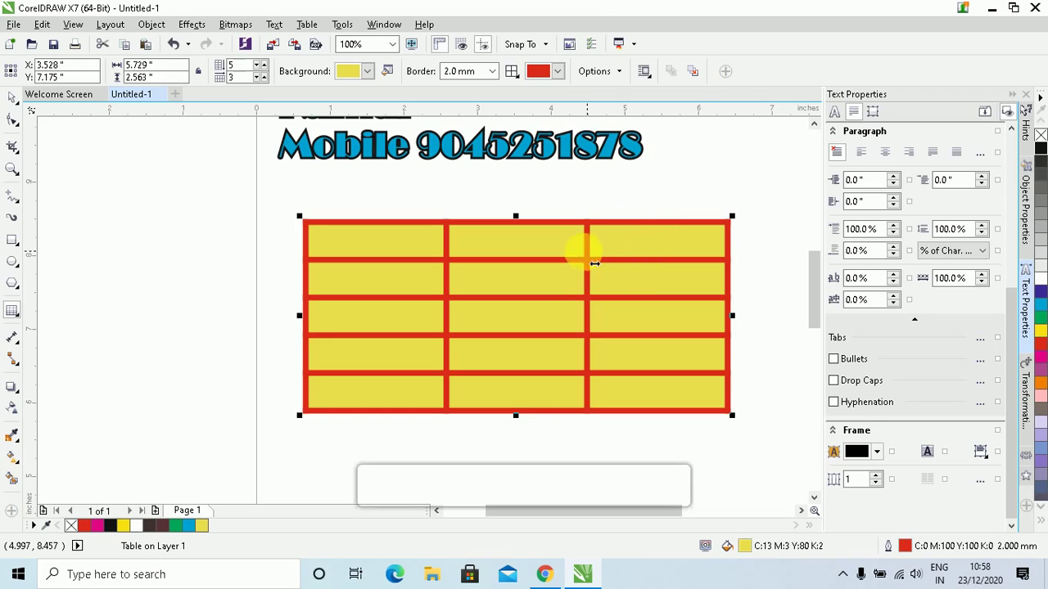
left_click(594, 74)
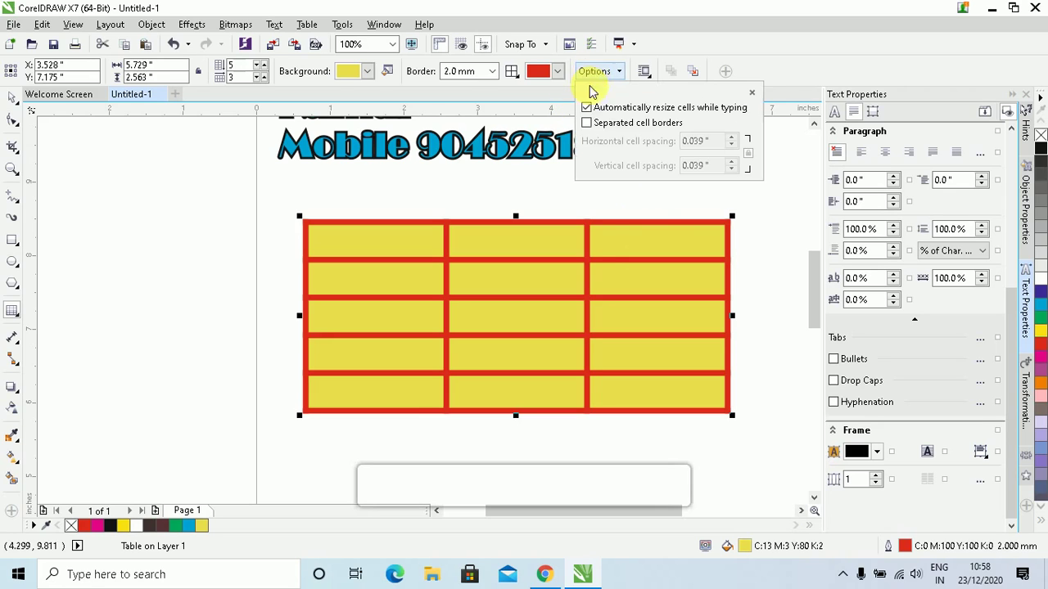
left_click(598, 228)
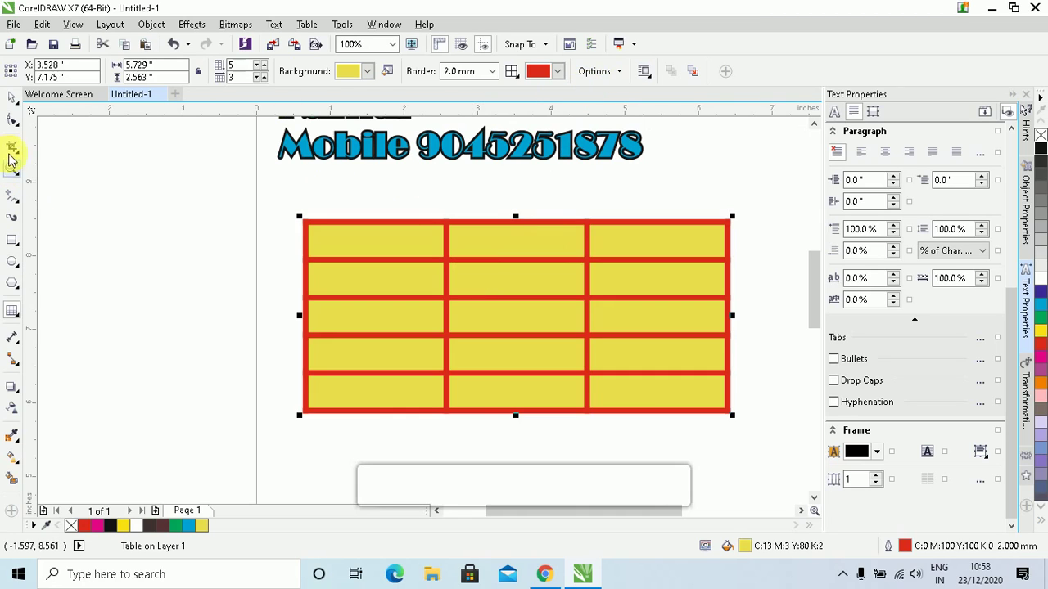
Move the table lower and right with the Pick tool, rotating it back level after a tilt
left_click(11, 99)
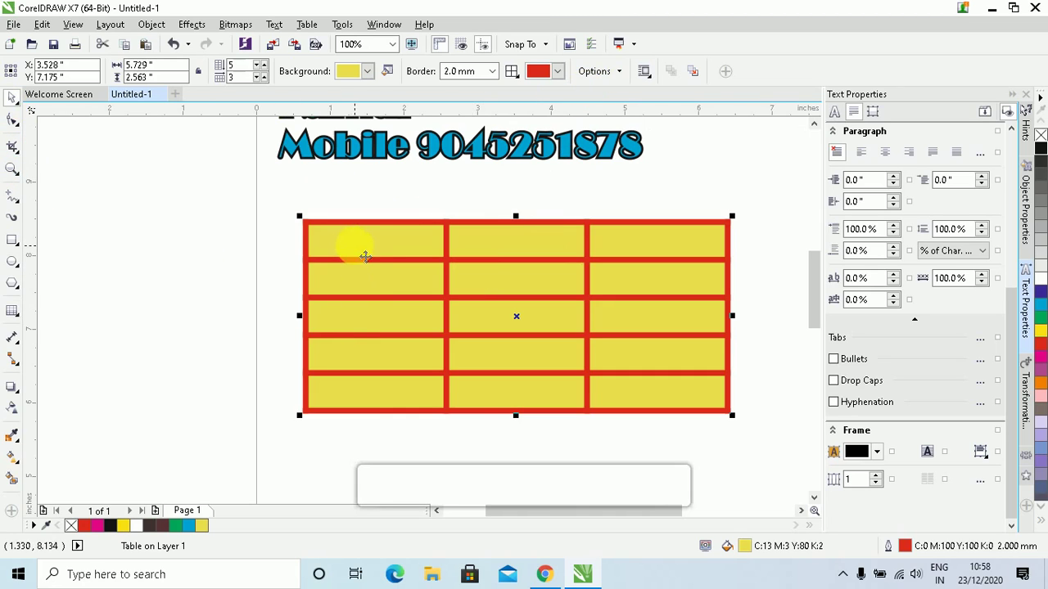
left_click(339, 253)
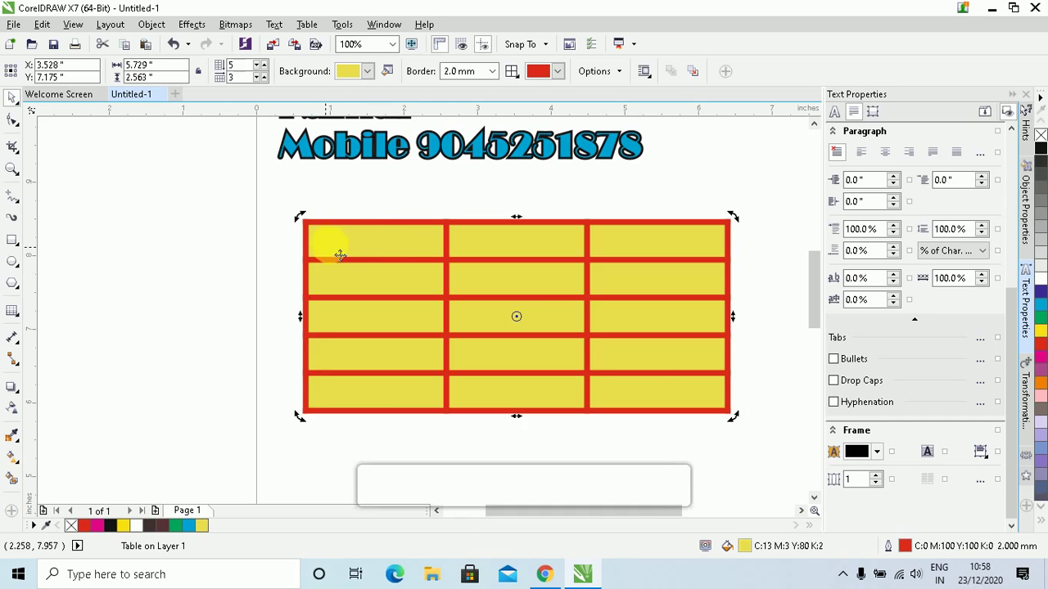
left_click_drag(299, 216, 311, 227)
left_click(489, 255)
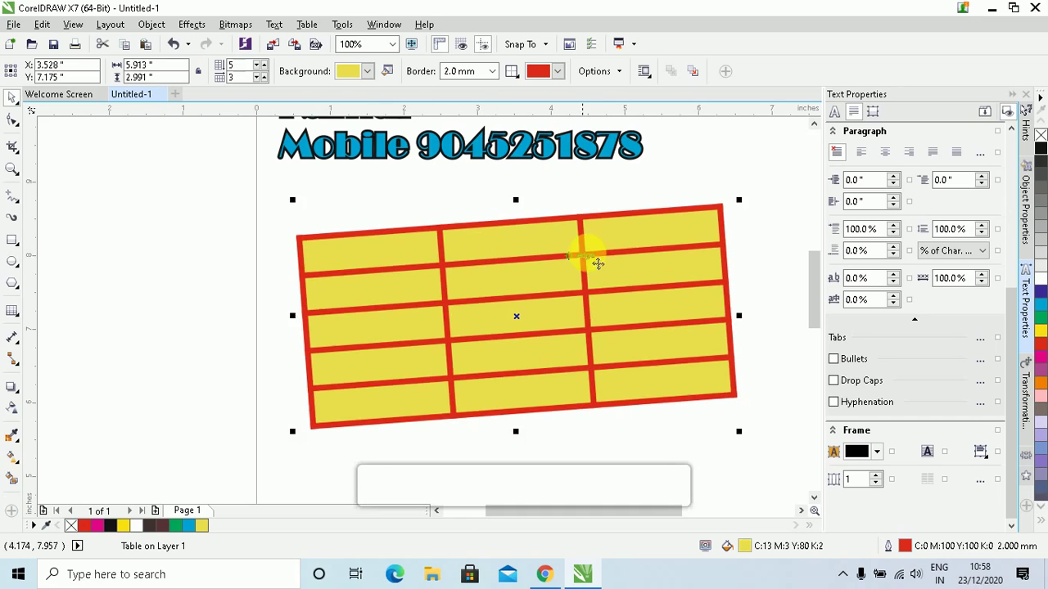
left_click_drag(597, 261, 620, 343)
left_click_drag(487, 278, 483, 216)
left_click(729, 239)
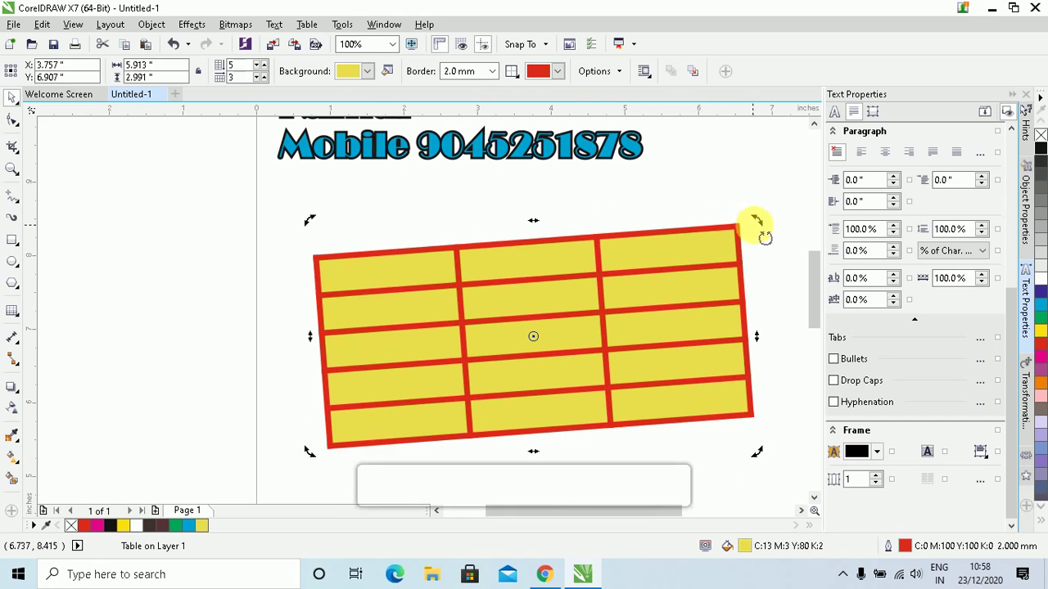
left_click_drag(756, 221, 679, 215)
left_click(676, 205)
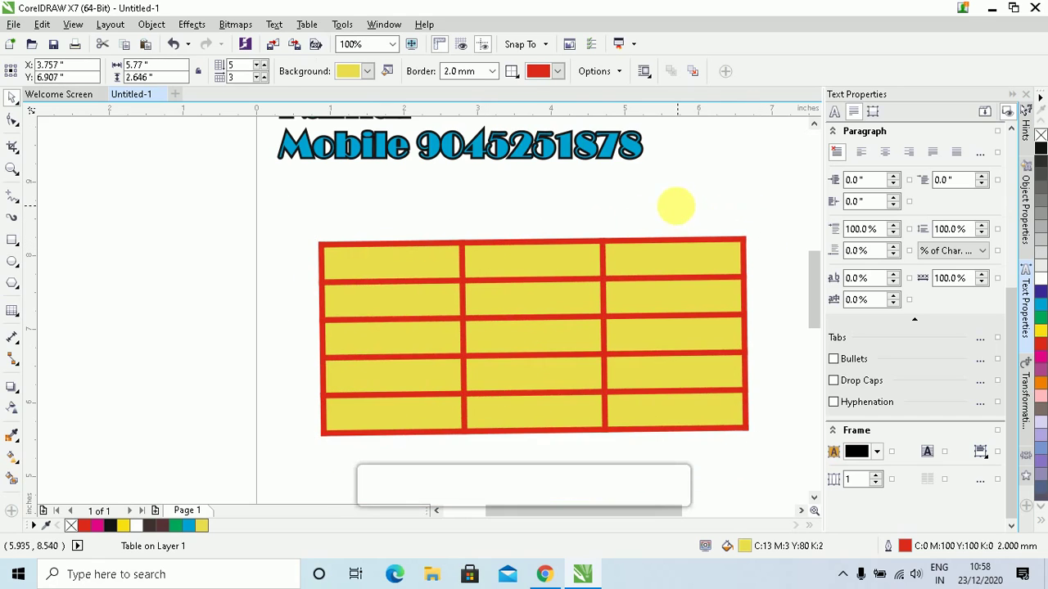
left_click(412, 272)
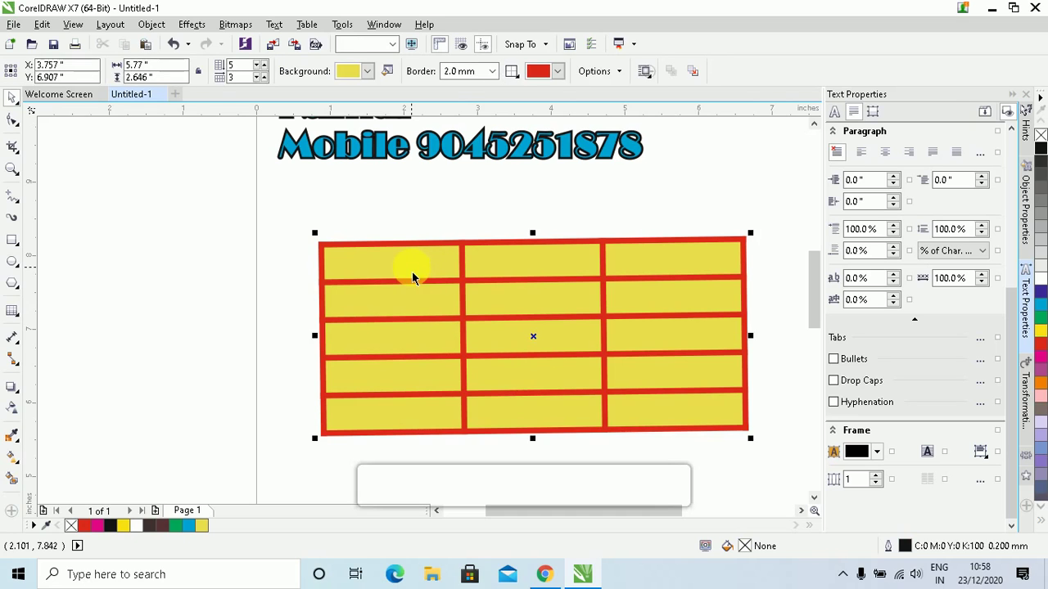
double_click(412, 272)
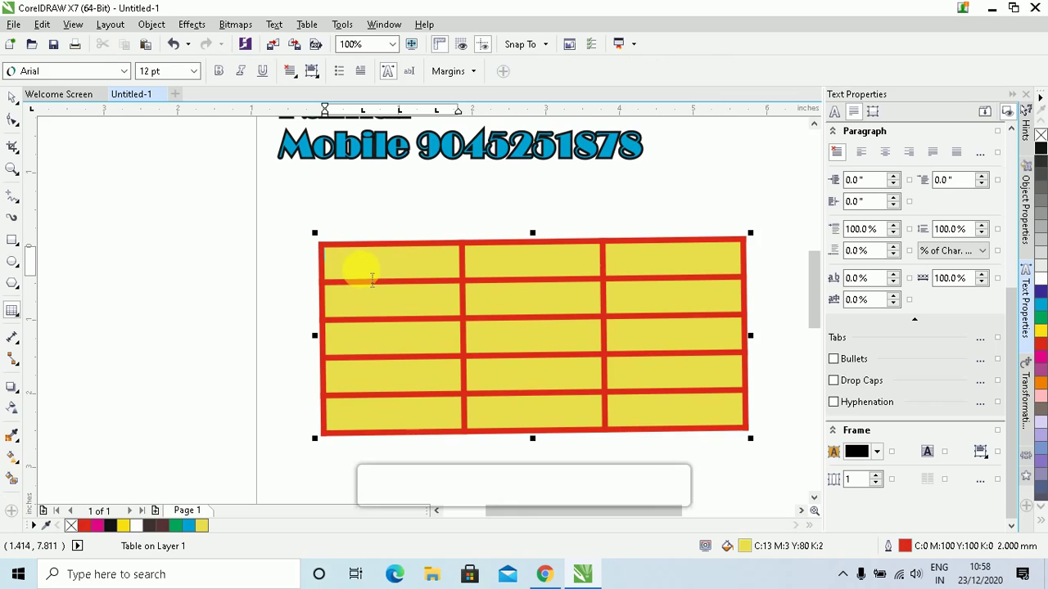
With the Table tool, enter headers Name, Roll No, Marks and the names Deepak and Monu
left_click(11, 99)
left_click(10, 317)
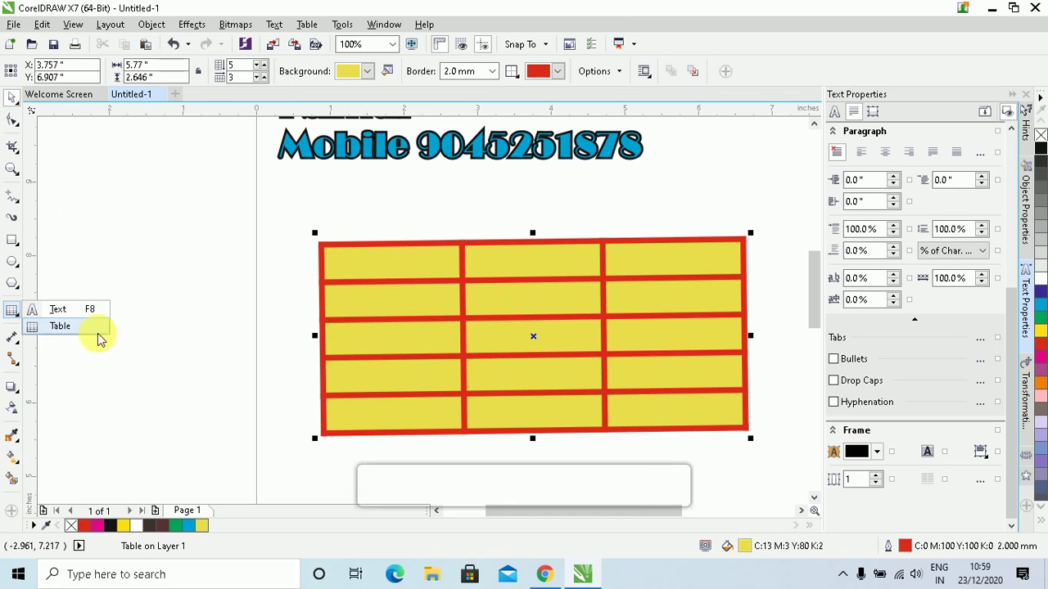
left_click(81, 329)
left_click(413, 260)
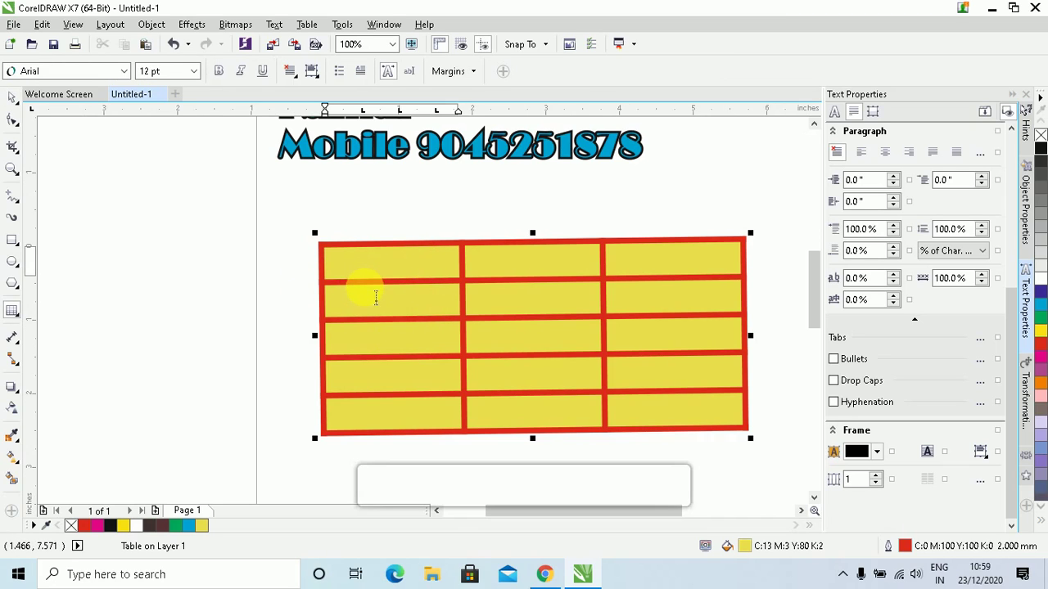
key("Tab")
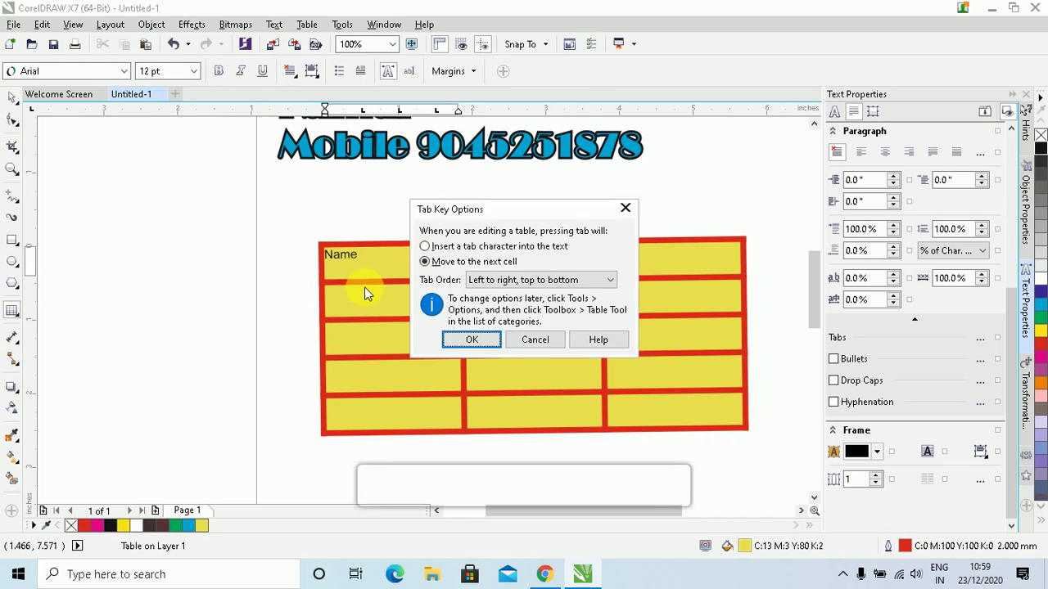
left_click(535, 339)
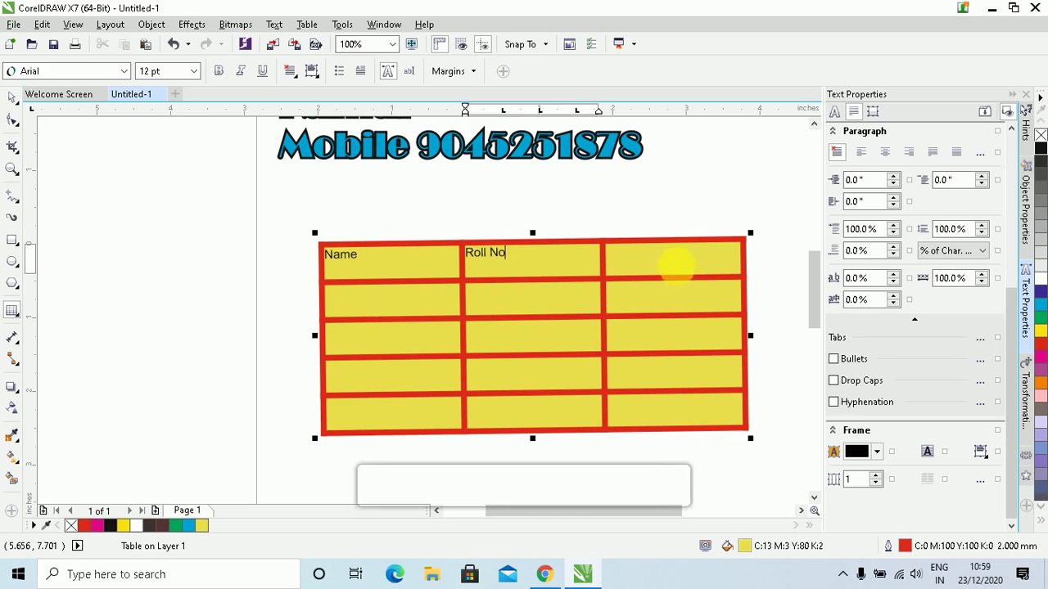
left_click(677, 267)
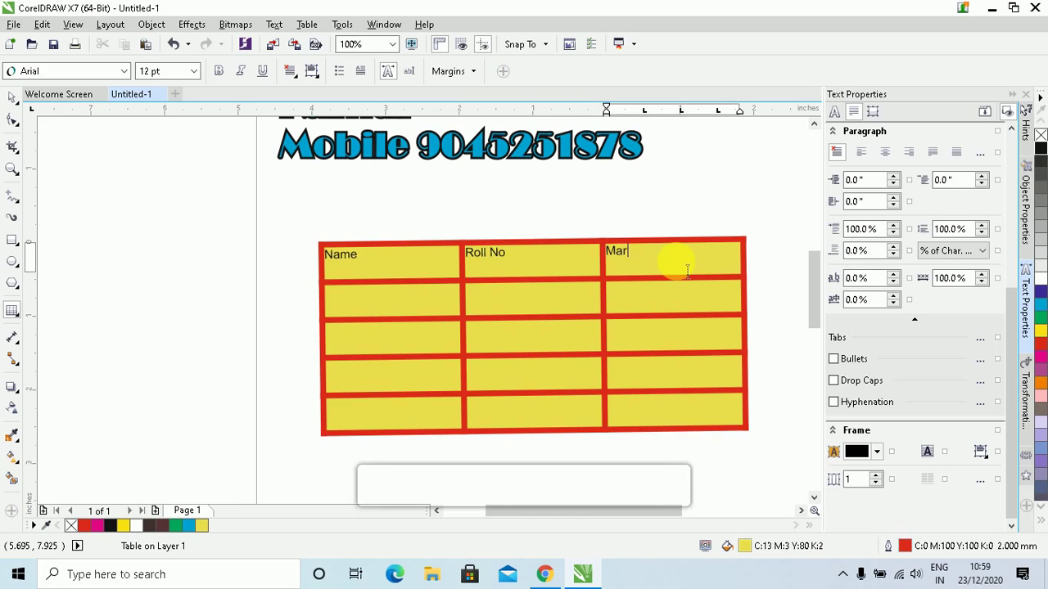
left_click(430, 316)
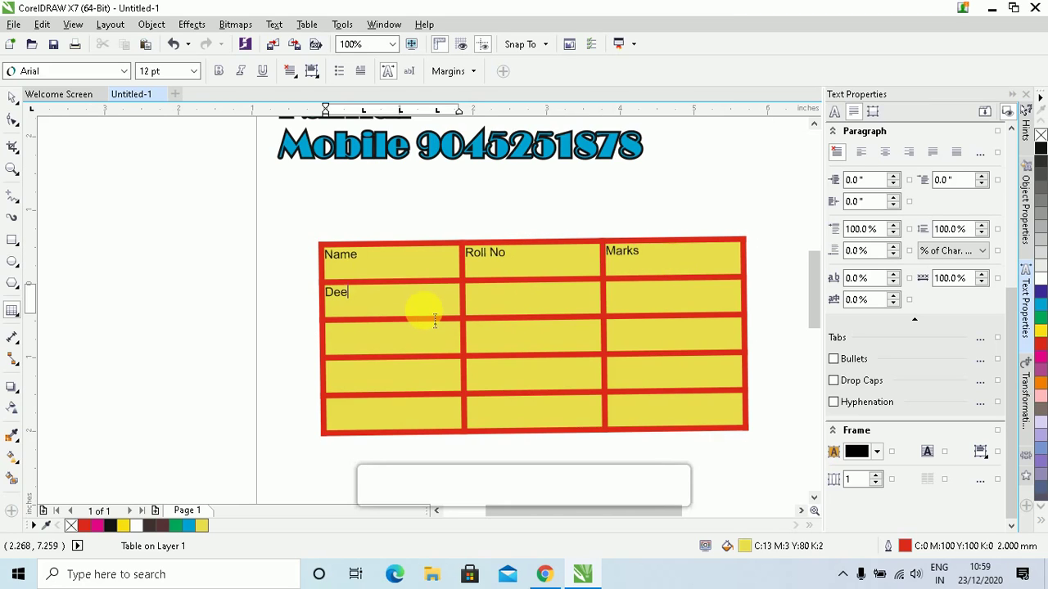
left_click(455, 348)
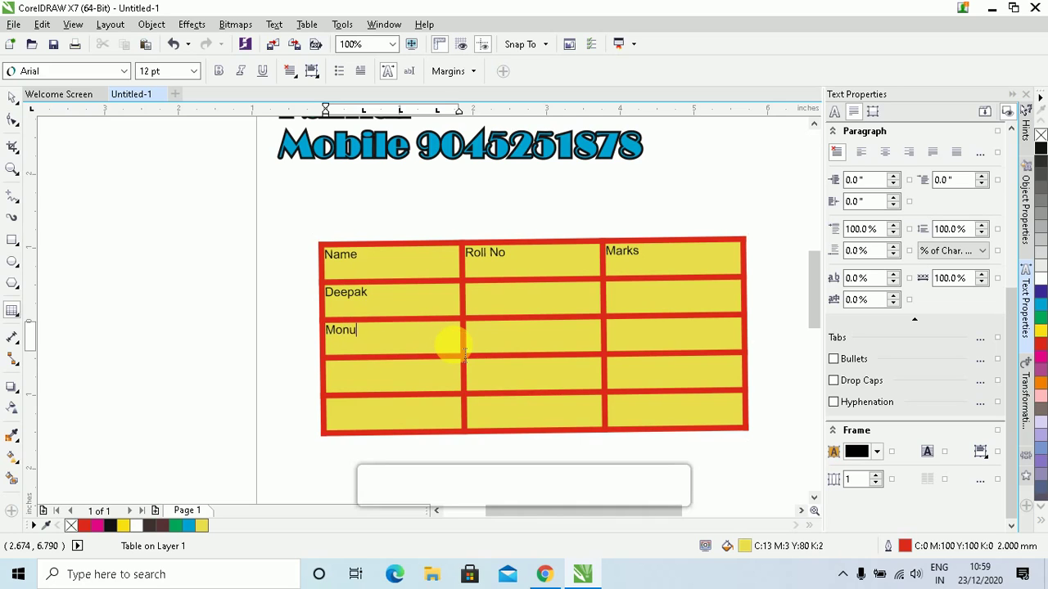
Enter roll numbers 10 and 11 and marks 55 and 65 for the two students
left_click(532, 316)
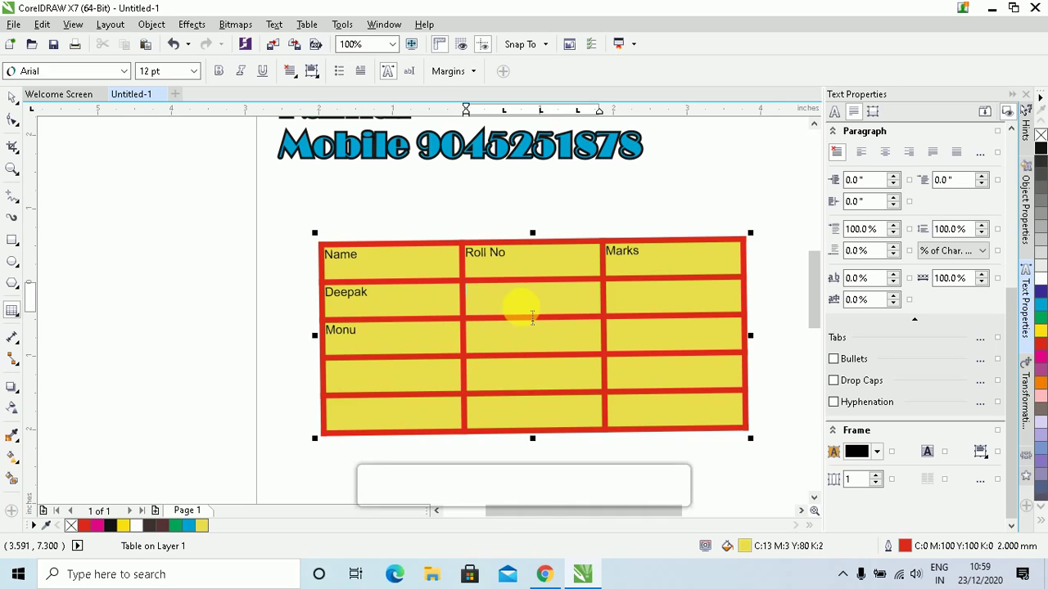
type("10")
left_click(544, 352)
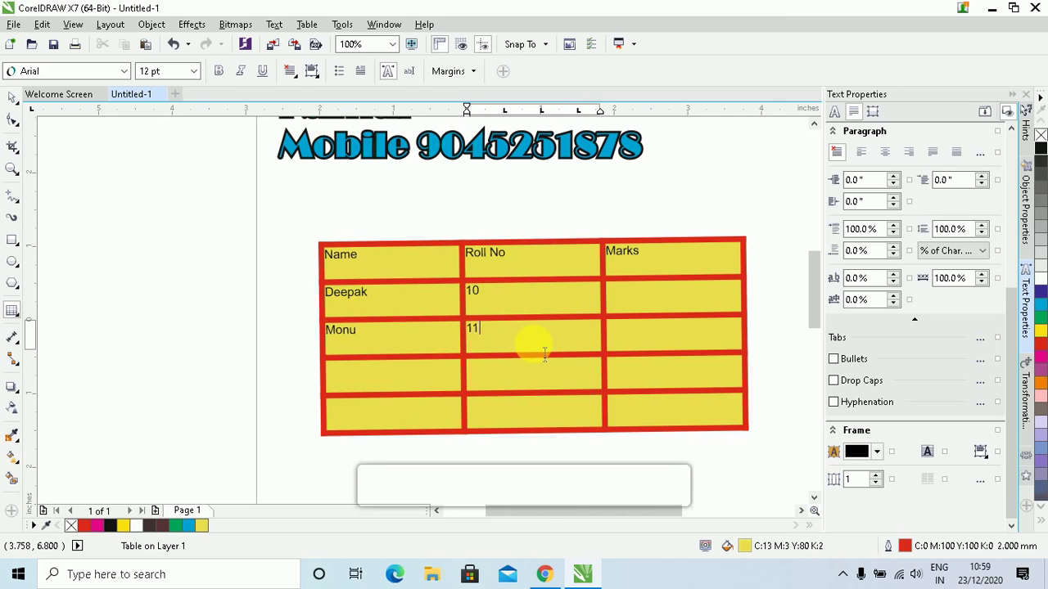
left_click(644, 303)
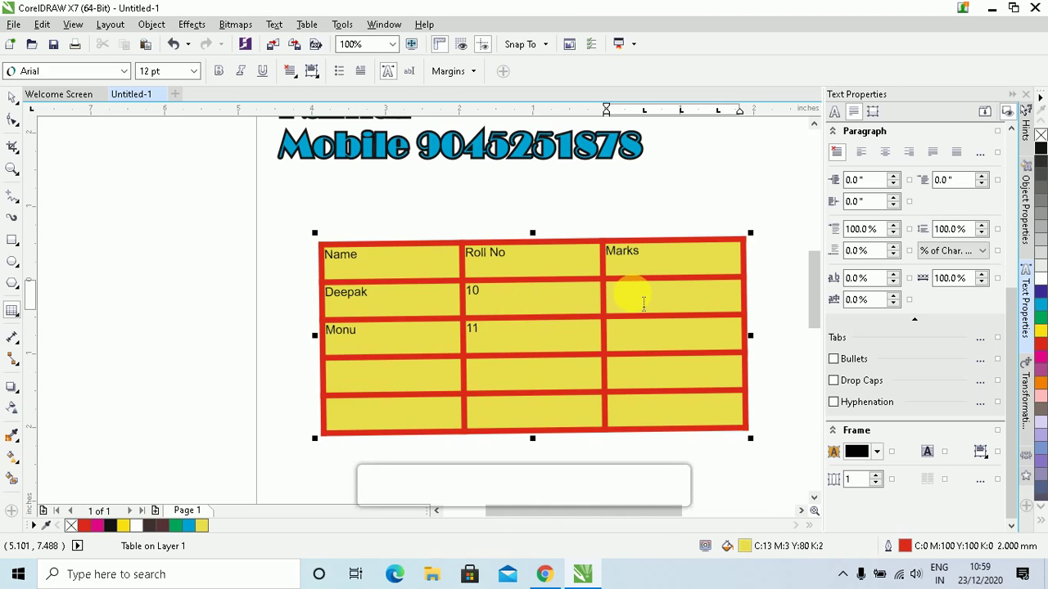
type("55")
left_click(652, 348)
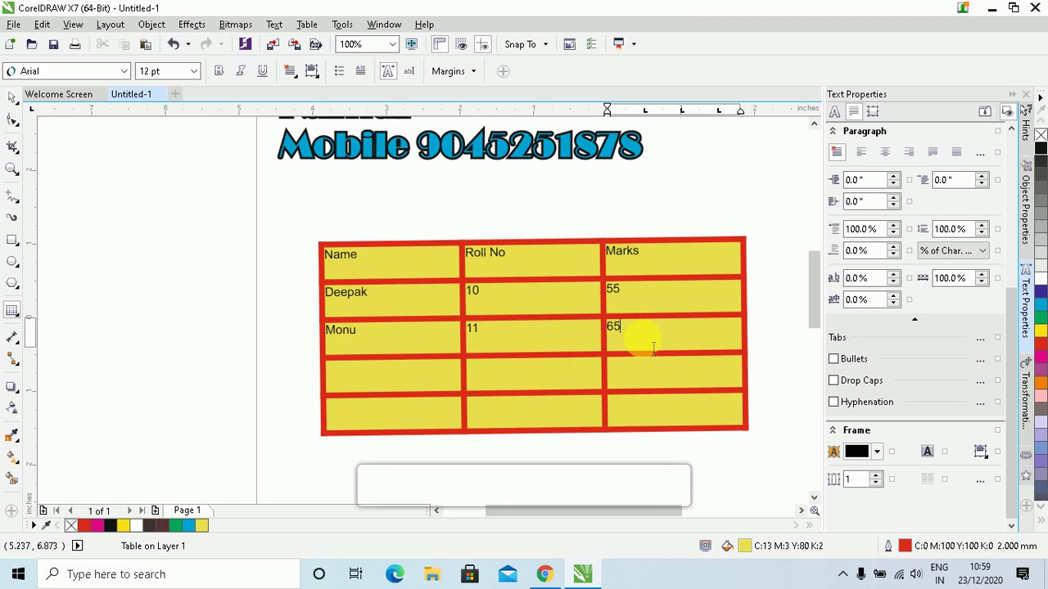
Straighten the slightly tilted table with the Pick tool and reselect it
left_click(14, 99)
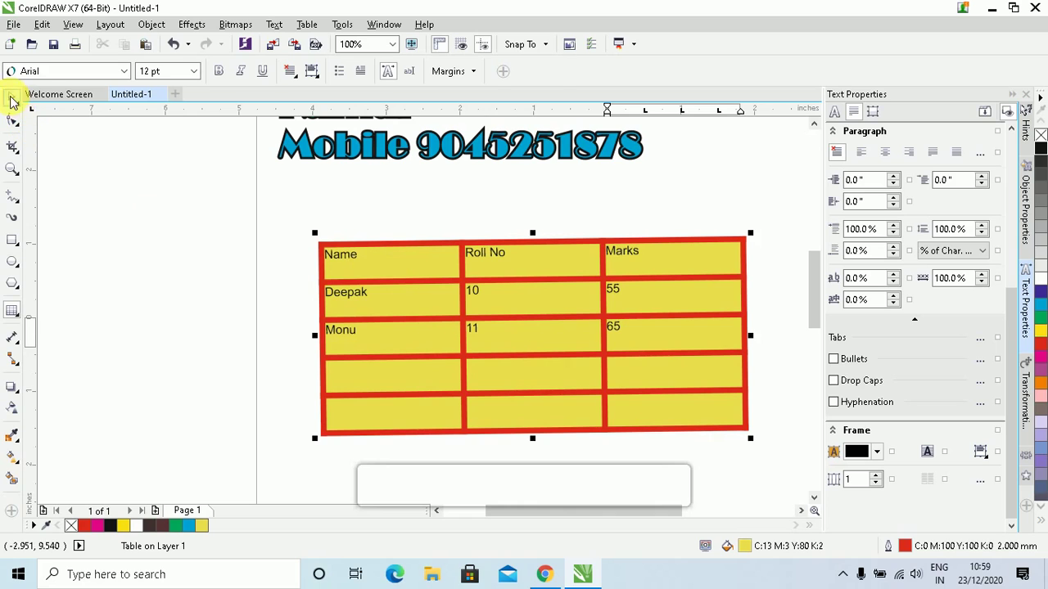
left_click(340, 257)
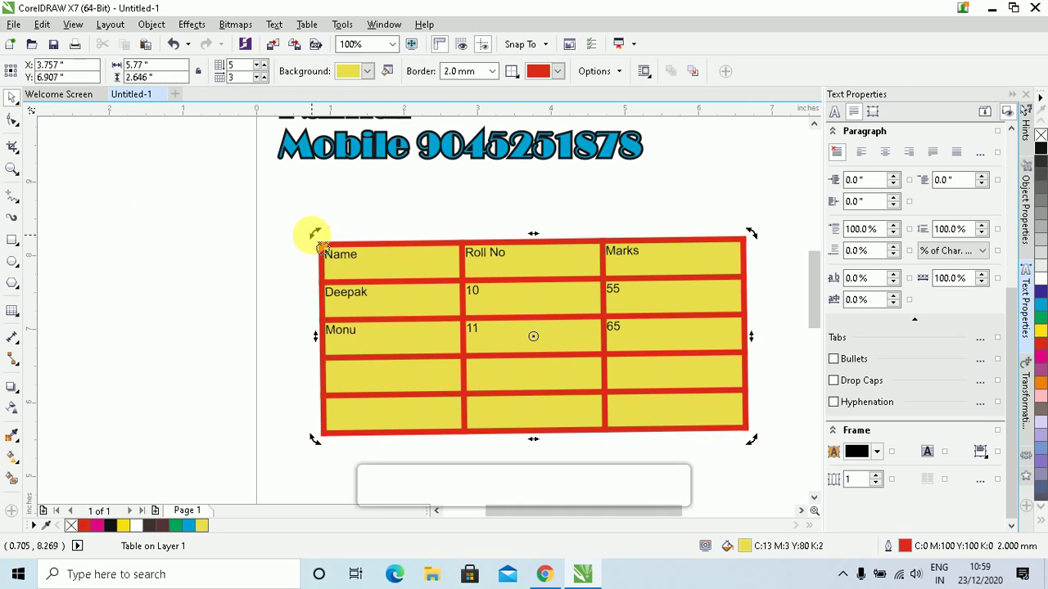
left_click_drag(318, 232, 318, 232)
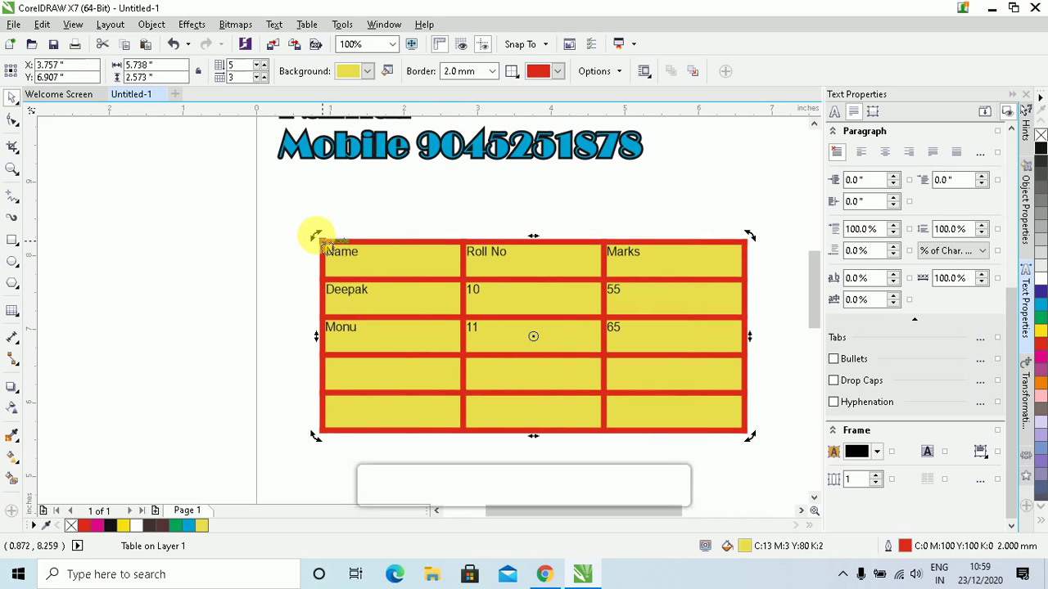
left_click(510, 217)
left_click(499, 254)
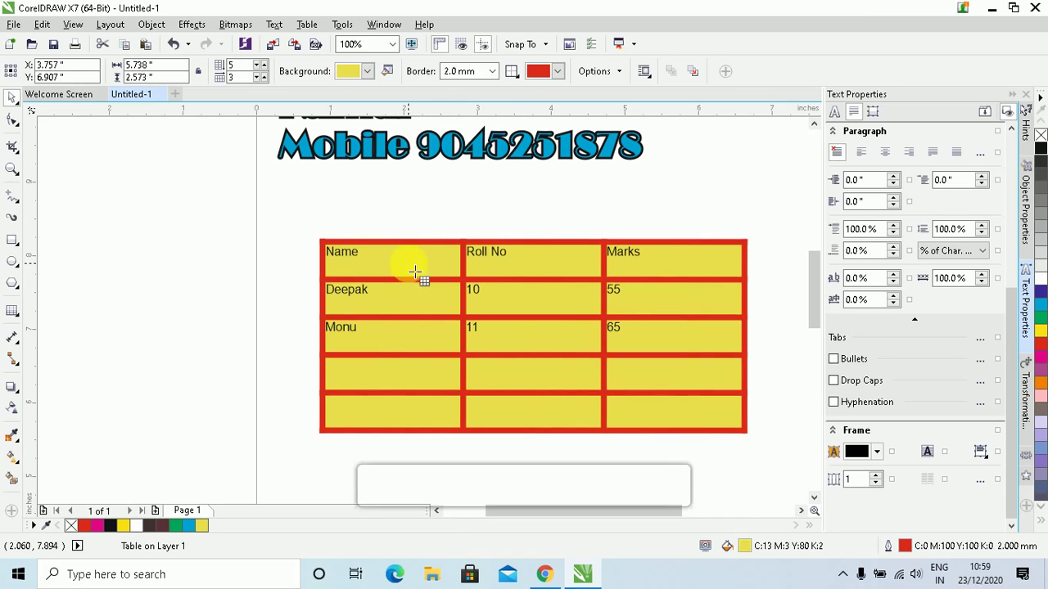
Select the Name, Roll No and Marks header cells and fill them green
double_click(416, 275)
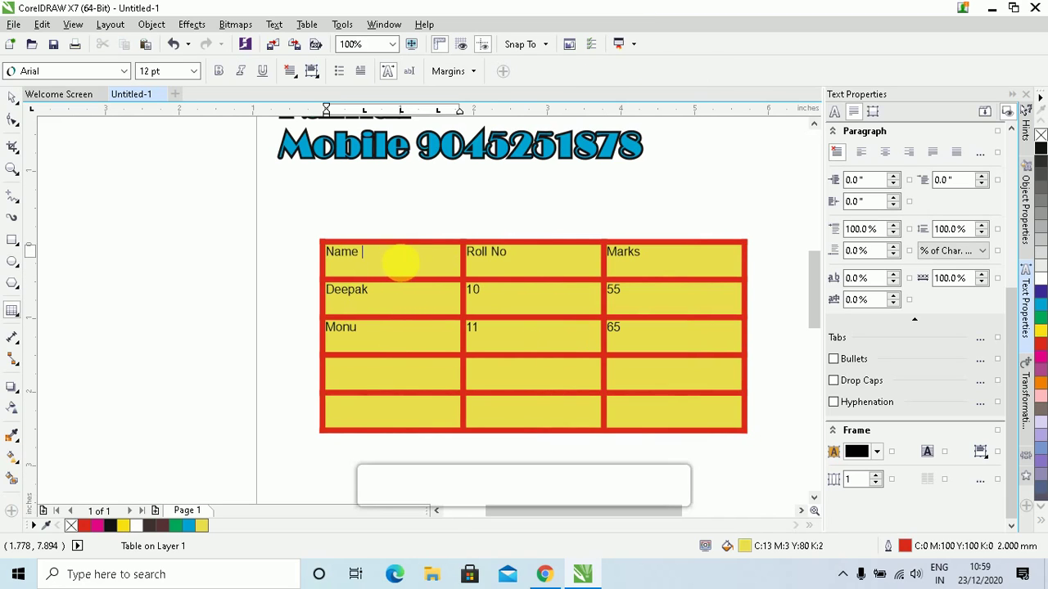
left_click_drag(401, 261, 533, 264)
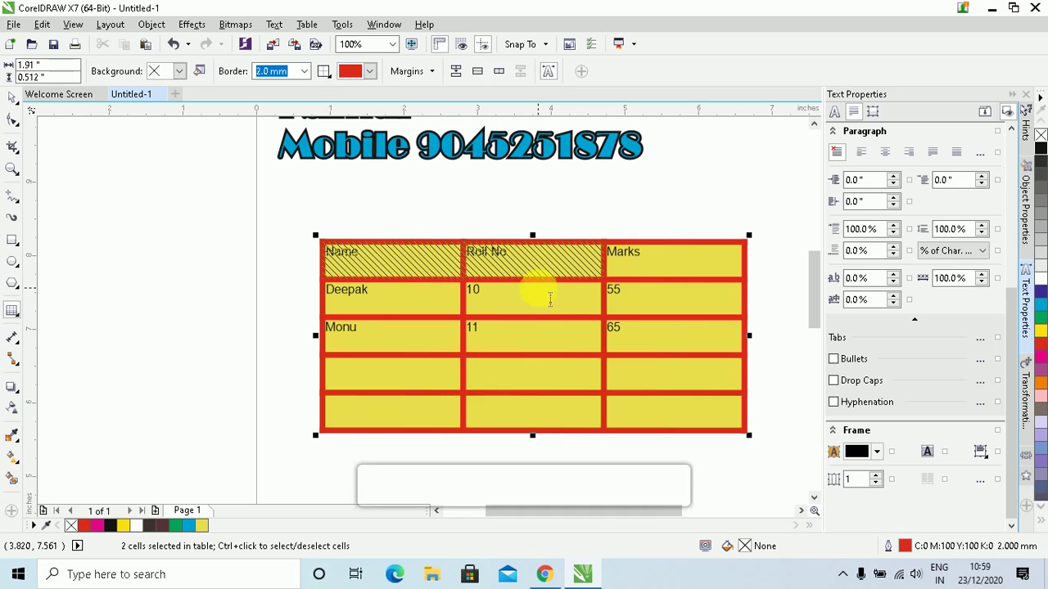
left_click(1042, 327)
left_click(1042, 306)
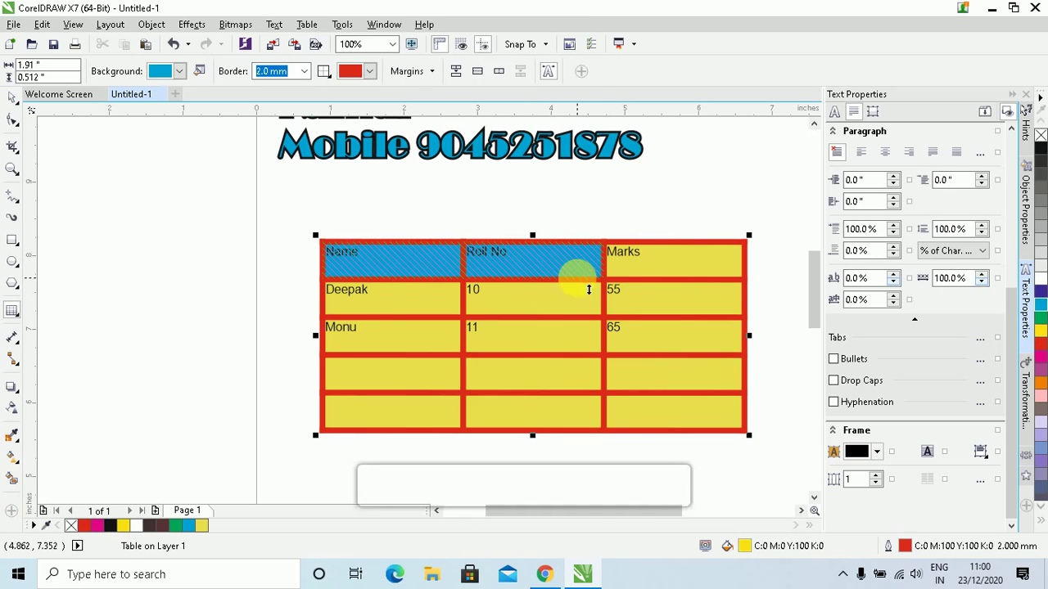
left_click(555, 263)
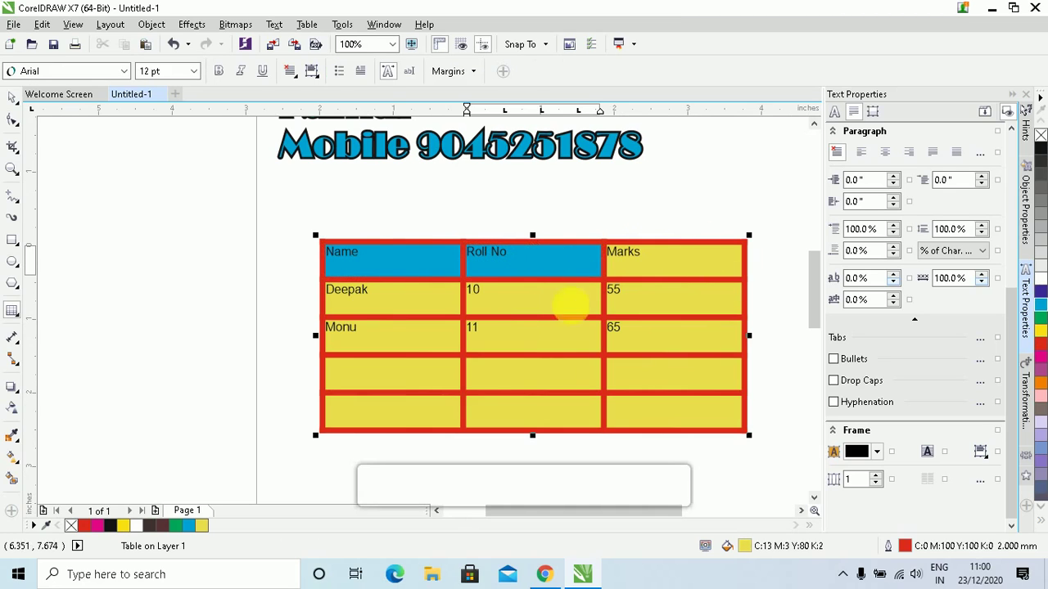
double_click(354, 269)
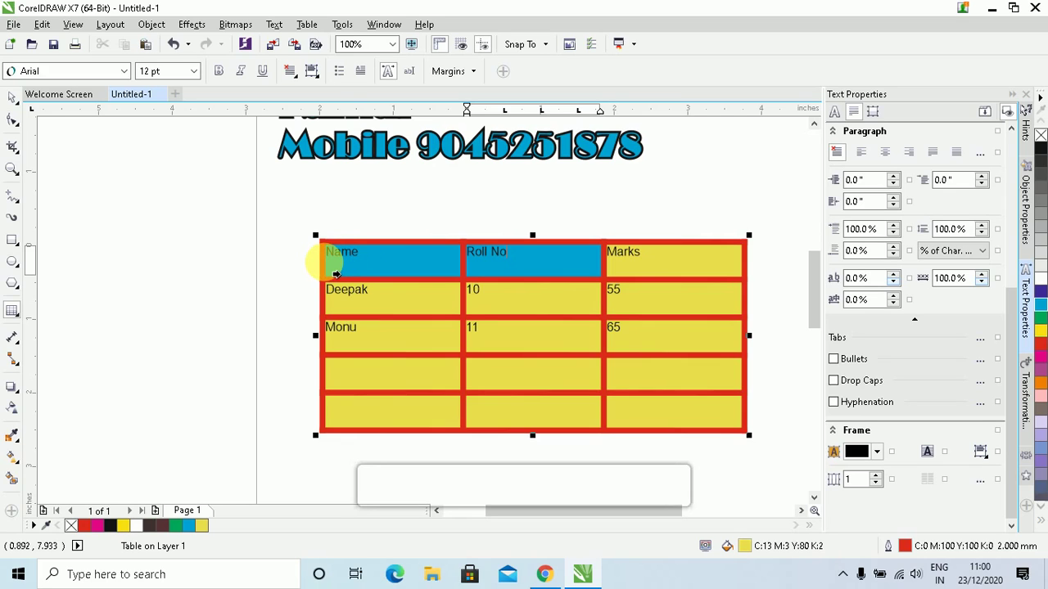
left_click(335, 275)
left_click(651, 264, "shift")
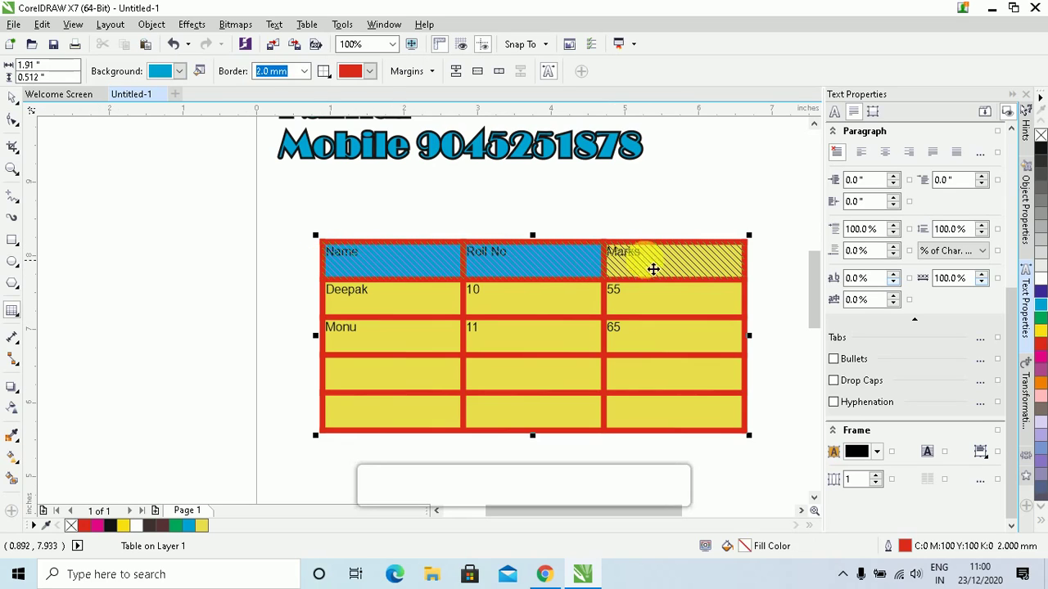
left_click(1043, 326)
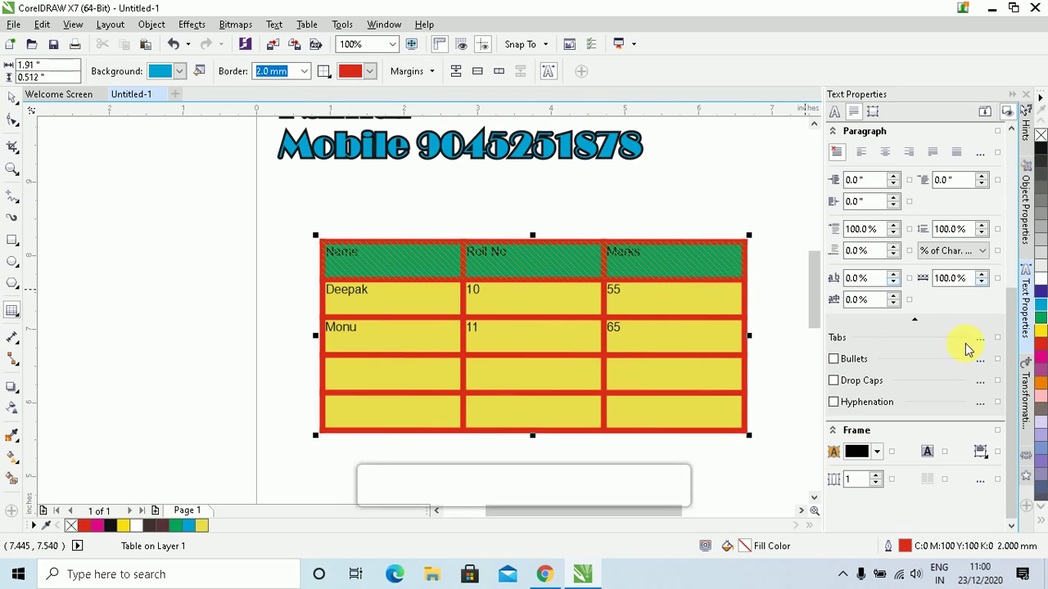
Try a red fill on the Name column, set the table background yellow, then undo with Ctrl+Z
left_click(416, 253)
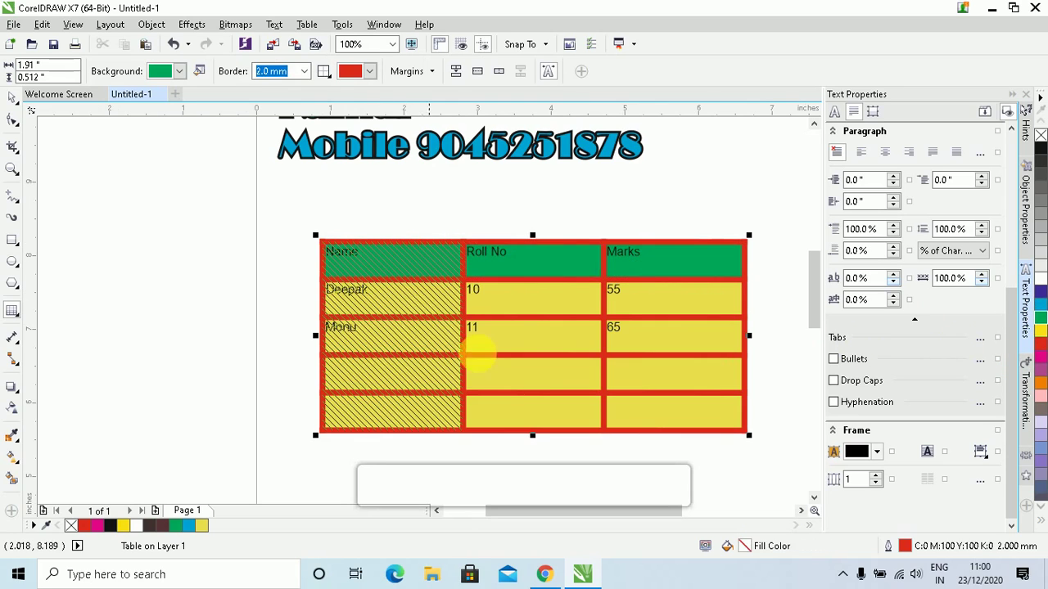
left_click(1040, 345)
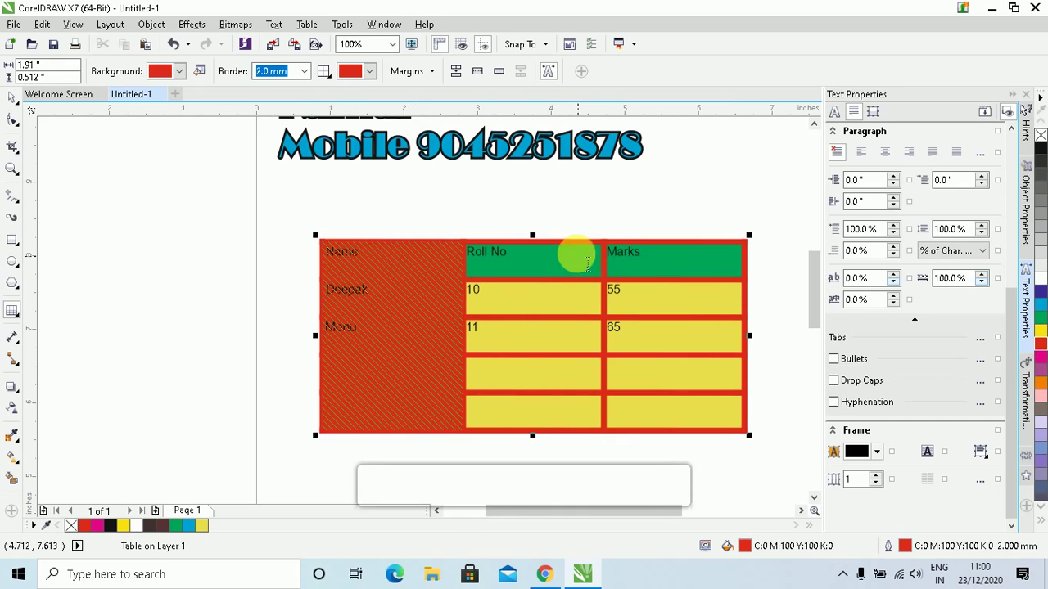
left_click(566, 241)
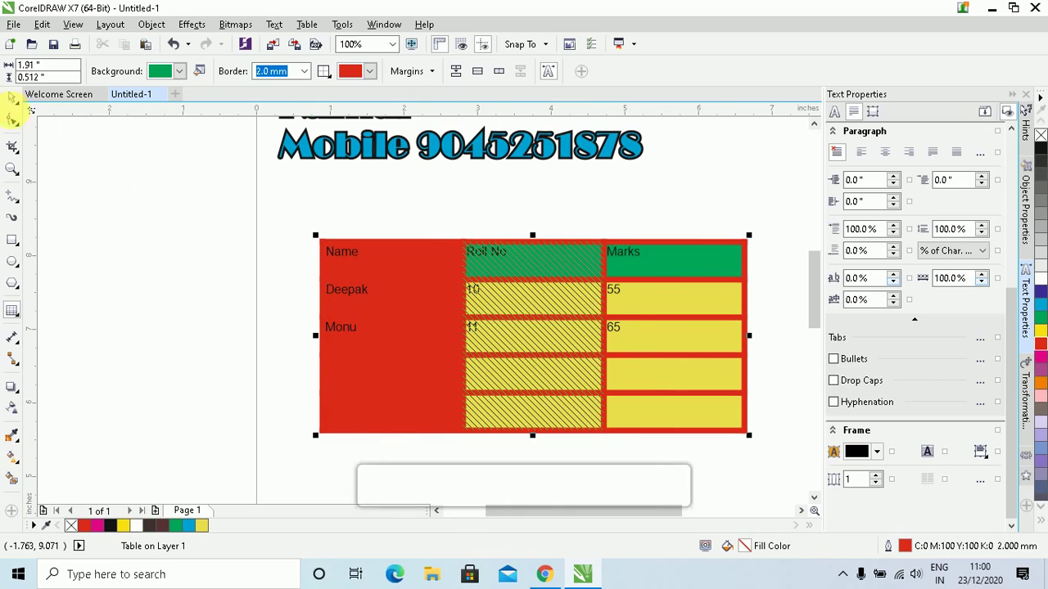
left_click(8, 98)
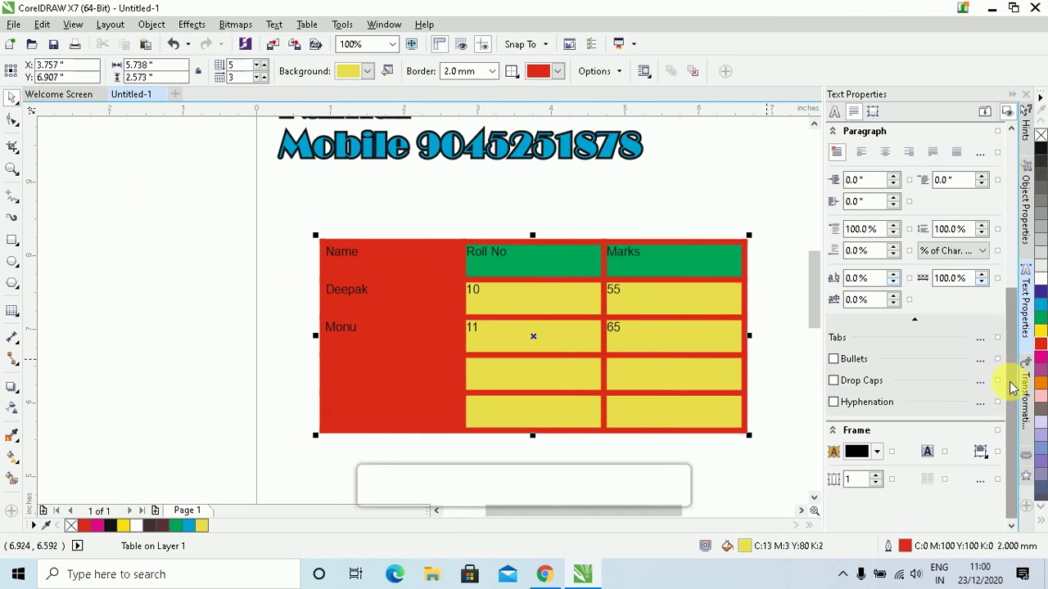
left_click(1042, 334)
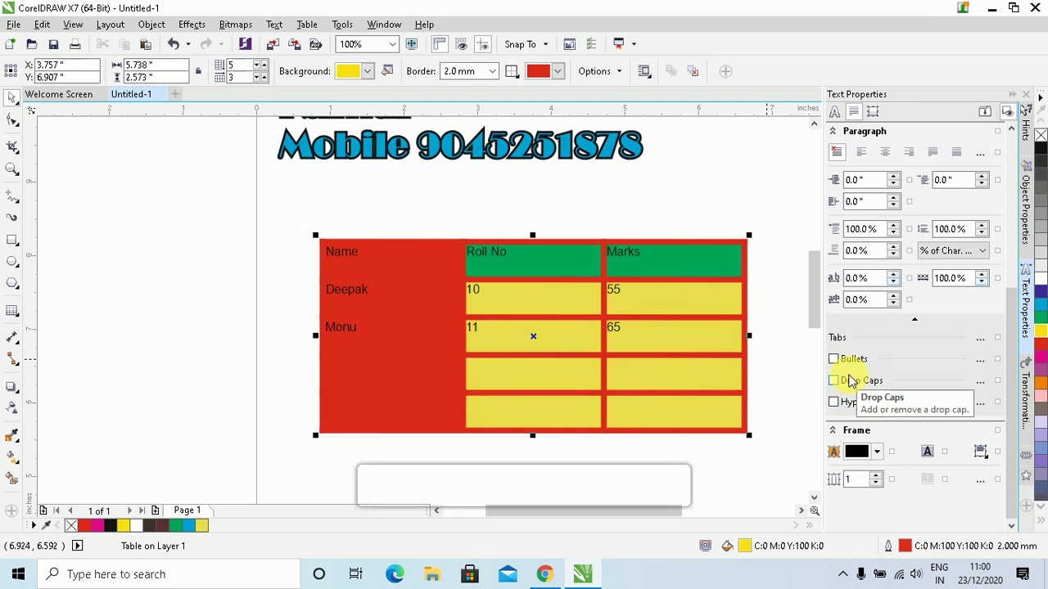
key("ctrl+z")
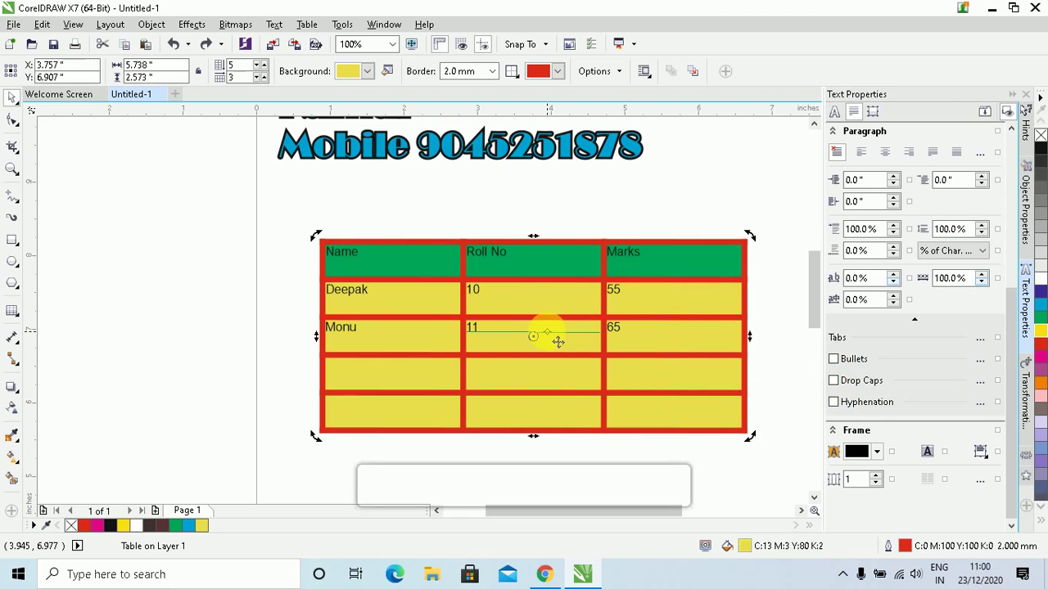
Create an extra 3×3 table through the Table menu's new table dialog
left_click(306, 24)
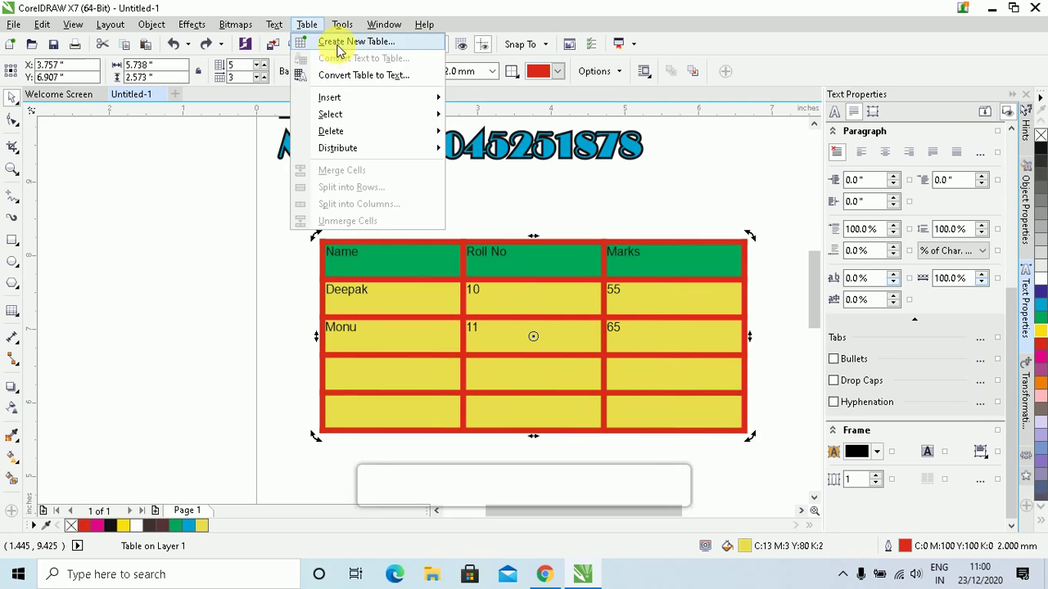
left_click(338, 42)
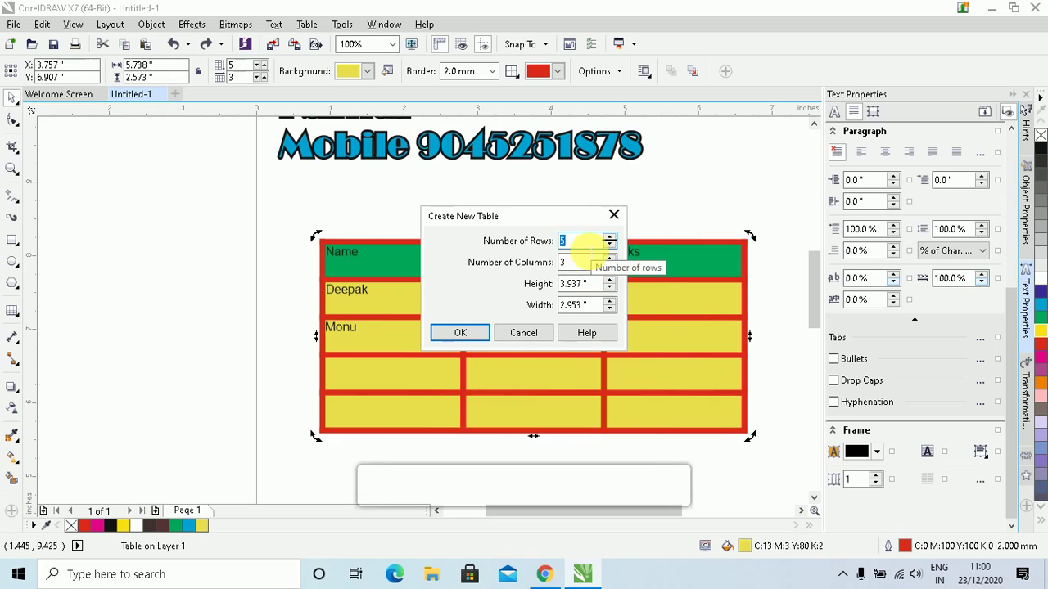
left_click_drag(577, 262, 512, 270)
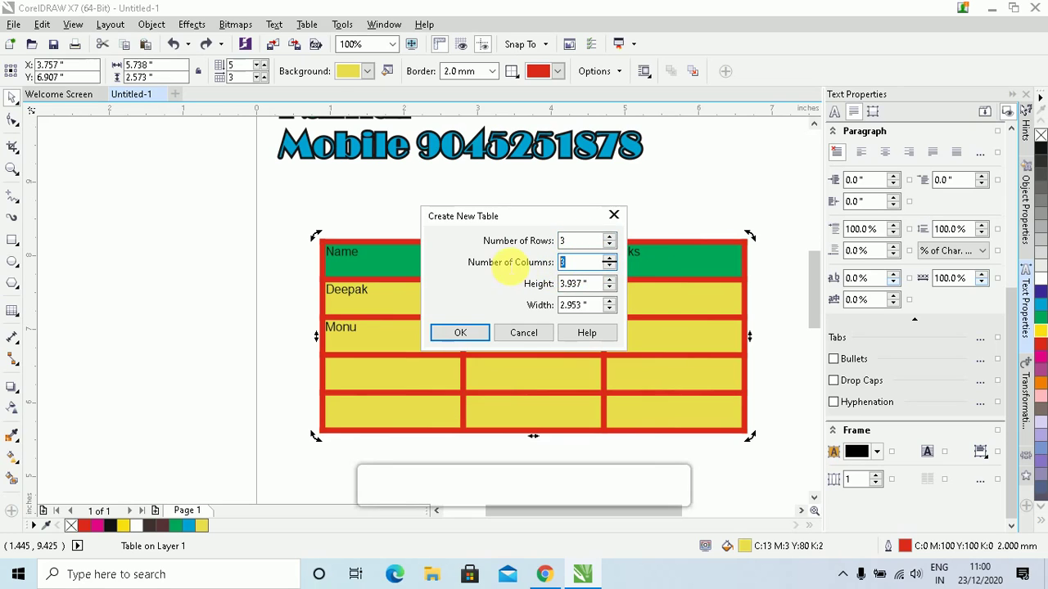
left_click(460, 333)
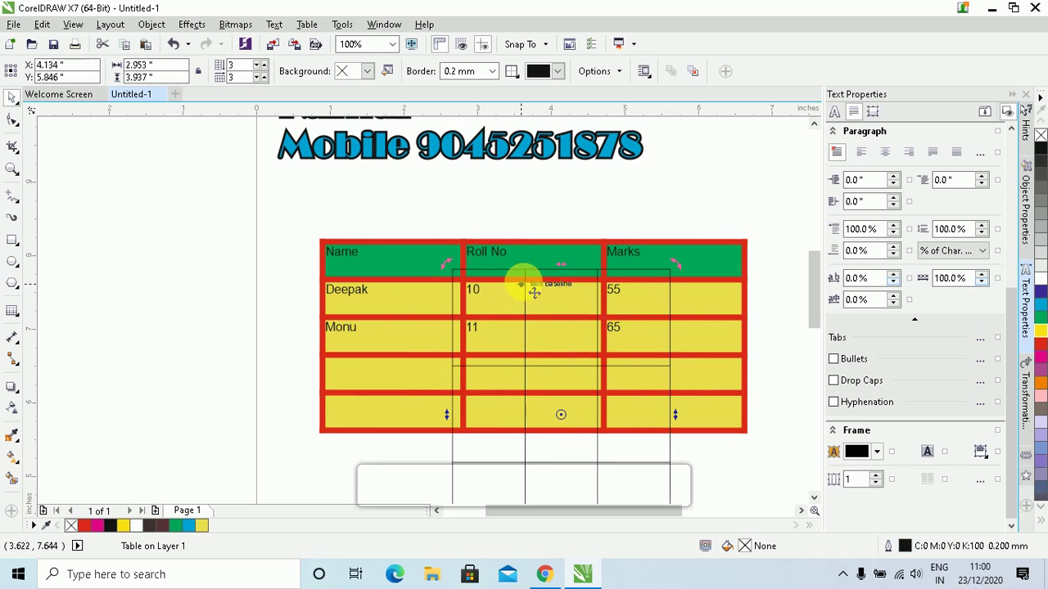
Move the tilted diamond-shaped table aside, delete it, and select the coloured student table
left_click(491, 366)
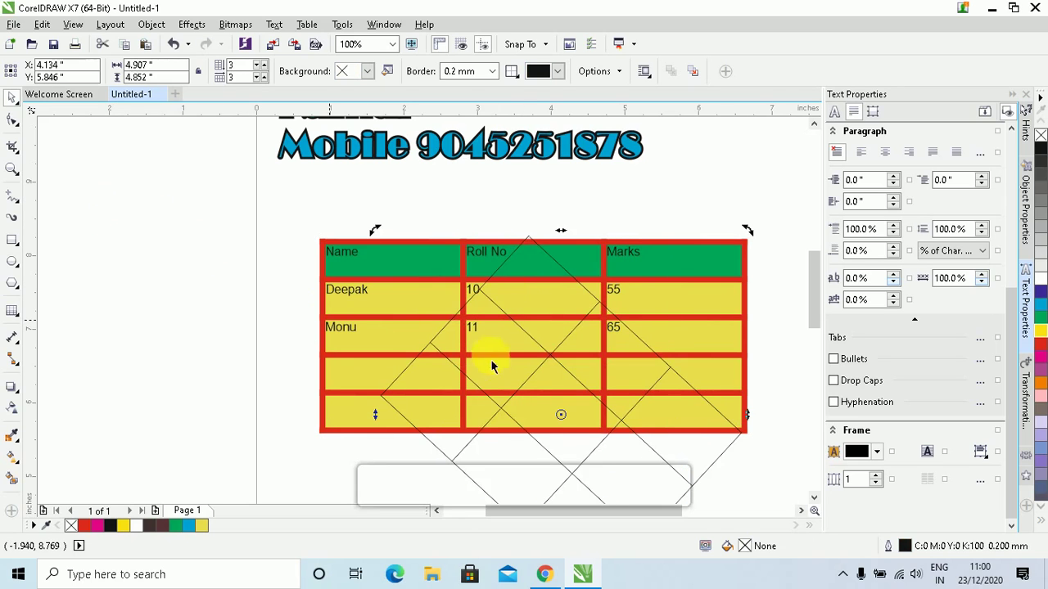
left_click_drag(534, 356, 211, 315)
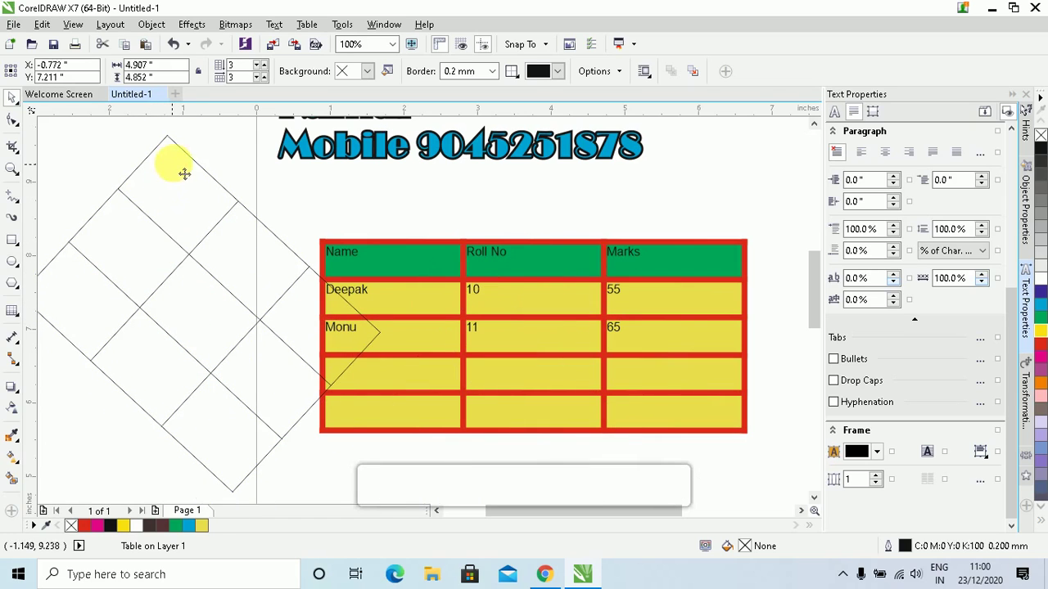
left_click(179, 161)
left_click(381, 124)
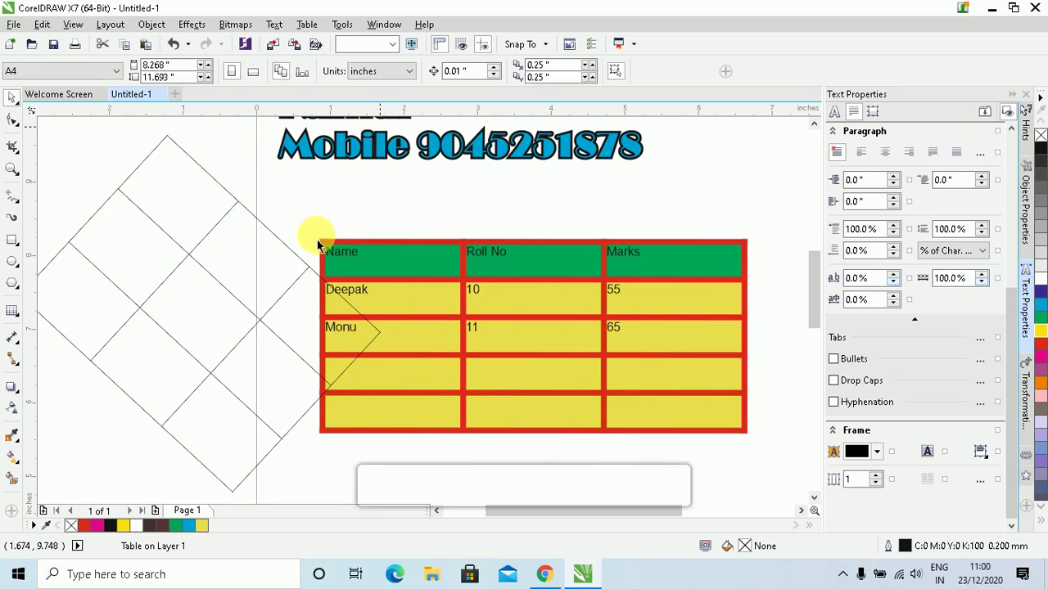
left_click(285, 256)
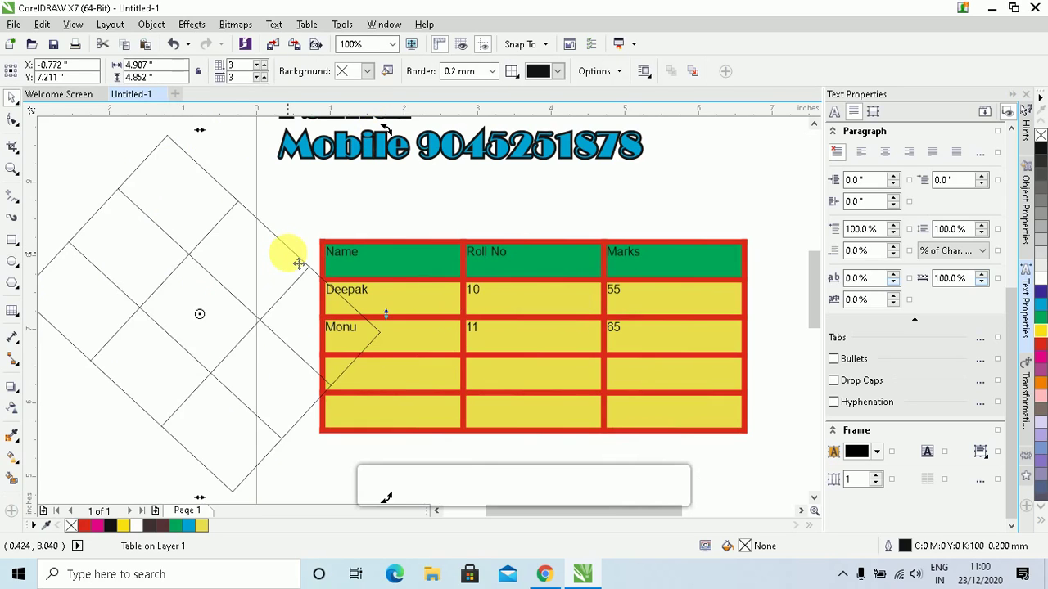
key("Delete")
left_click(509, 331)
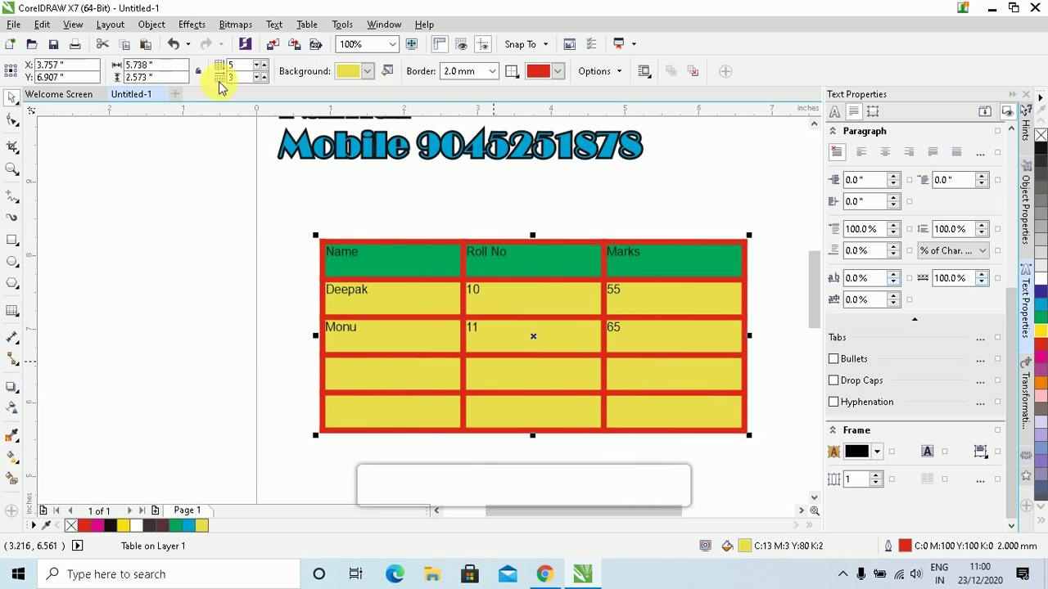
left_click(307, 26)
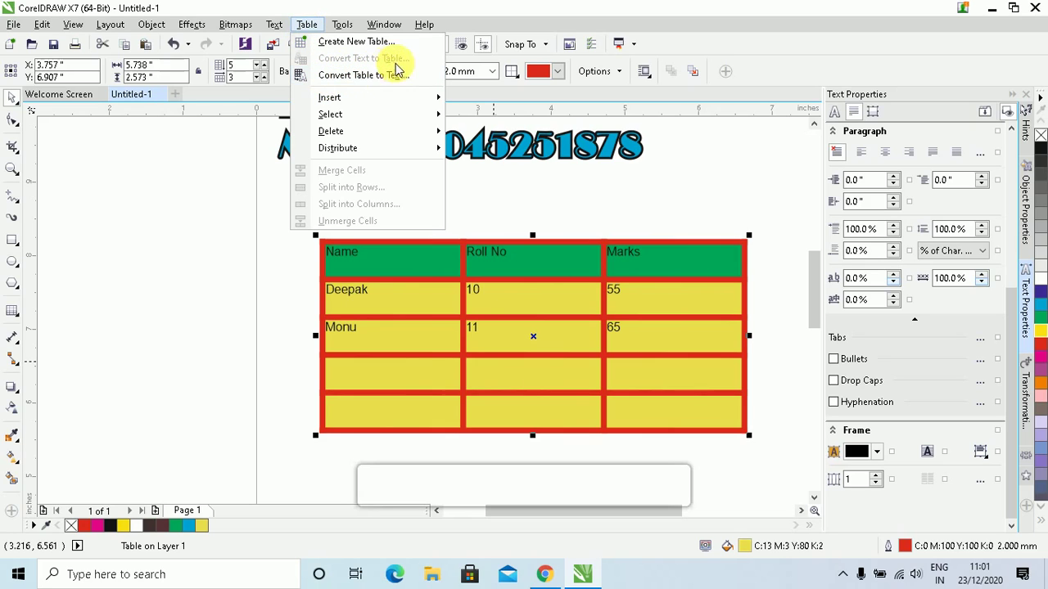
mouse_move(375, 155)
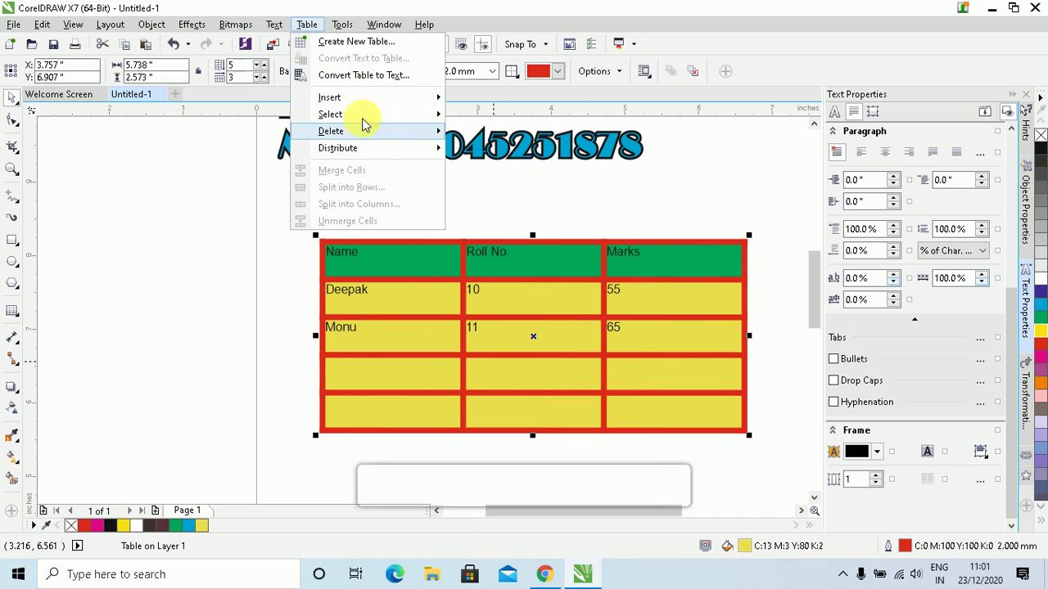
left_click(357, 76)
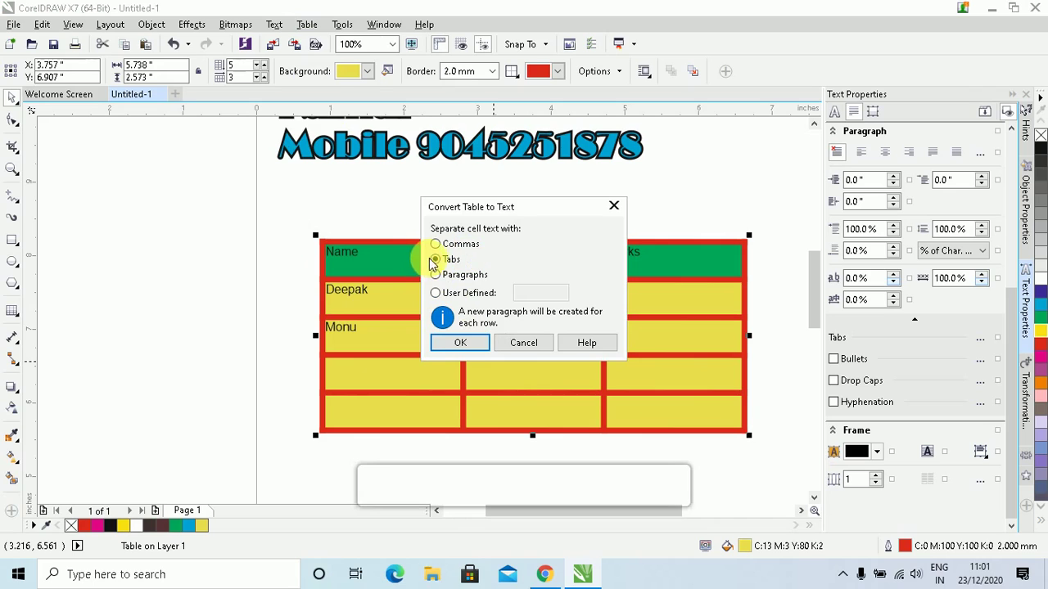
left_click(457, 345)
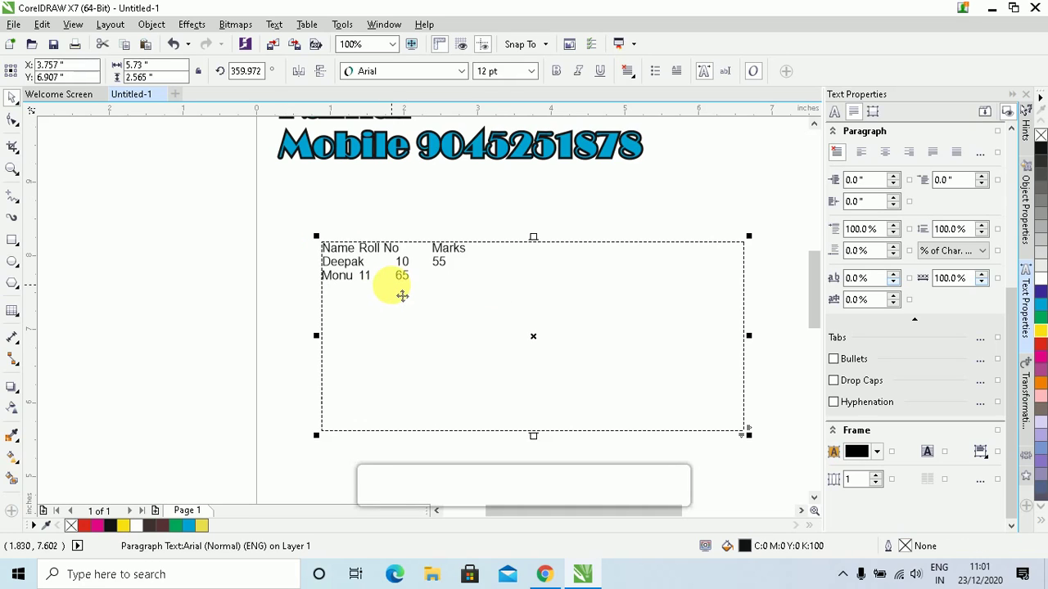
key("ctrl+z")
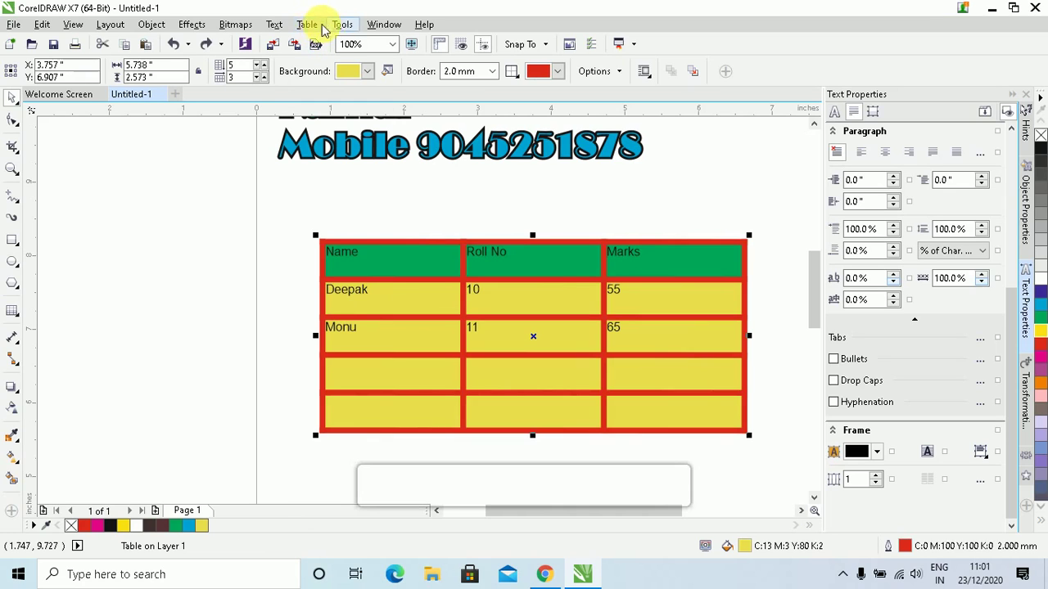
Browse the Table menu while clicking into the Roll No cells of rows 3 and 4
left_click(279, 25)
left_click(291, 26)
left_click(296, 27)
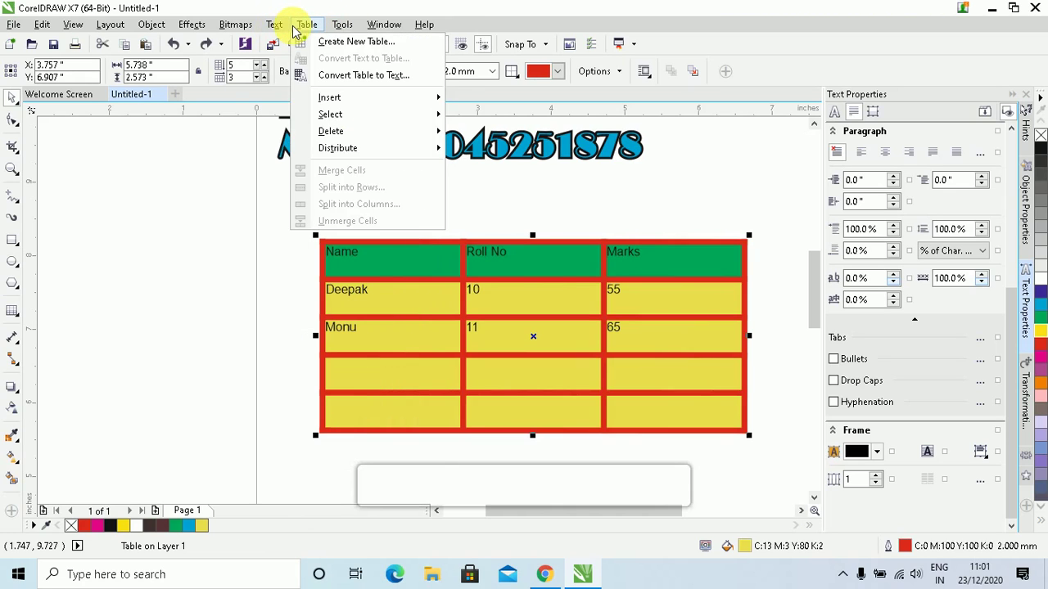
mouse_move(335, 99)
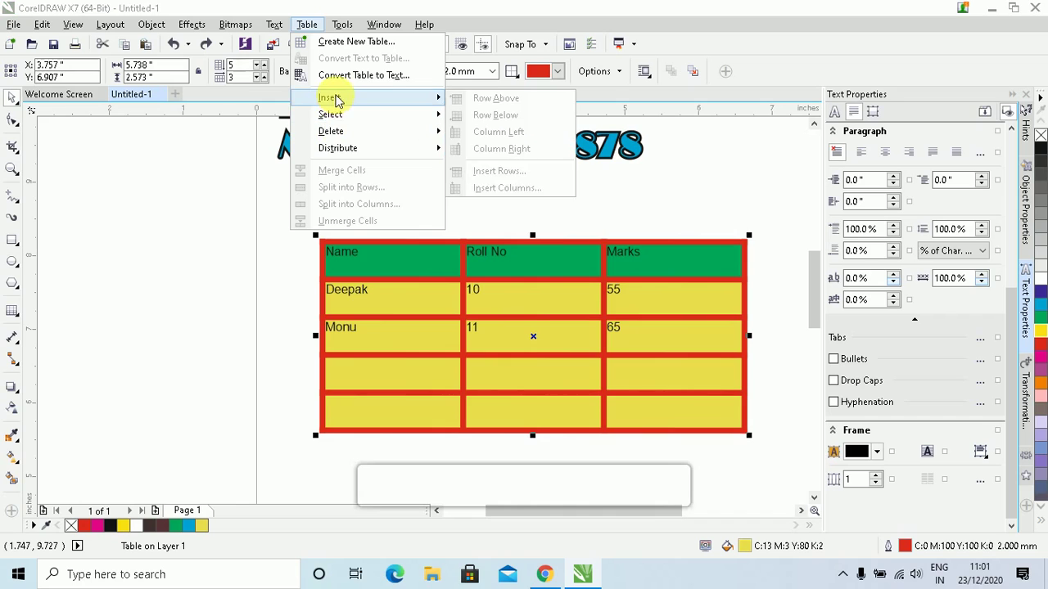
left_click(514, 336)
left_click(500, 339)
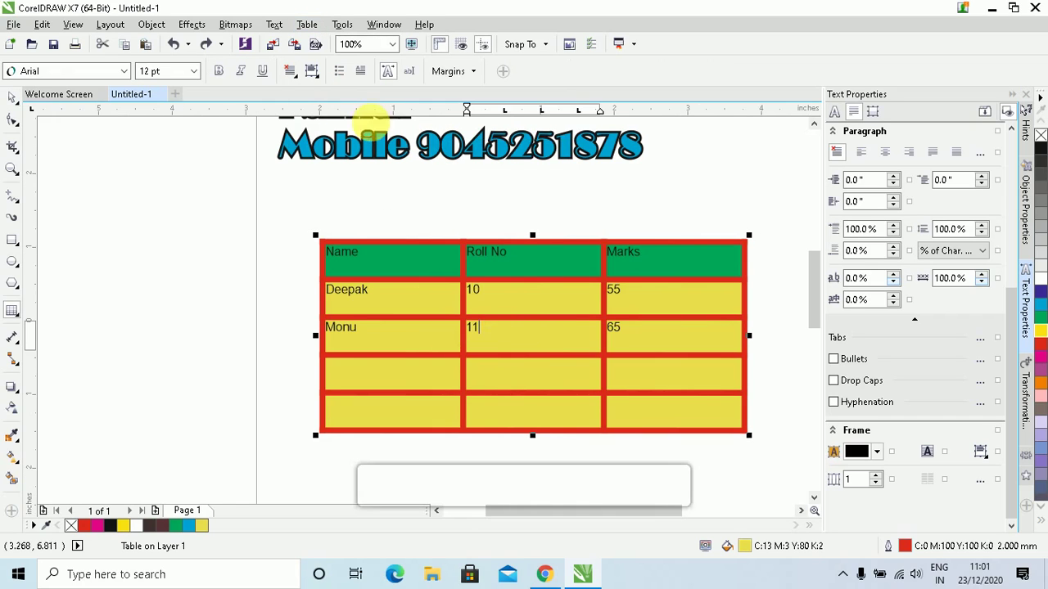
left_click(276, 25)
left_click(298, 28)
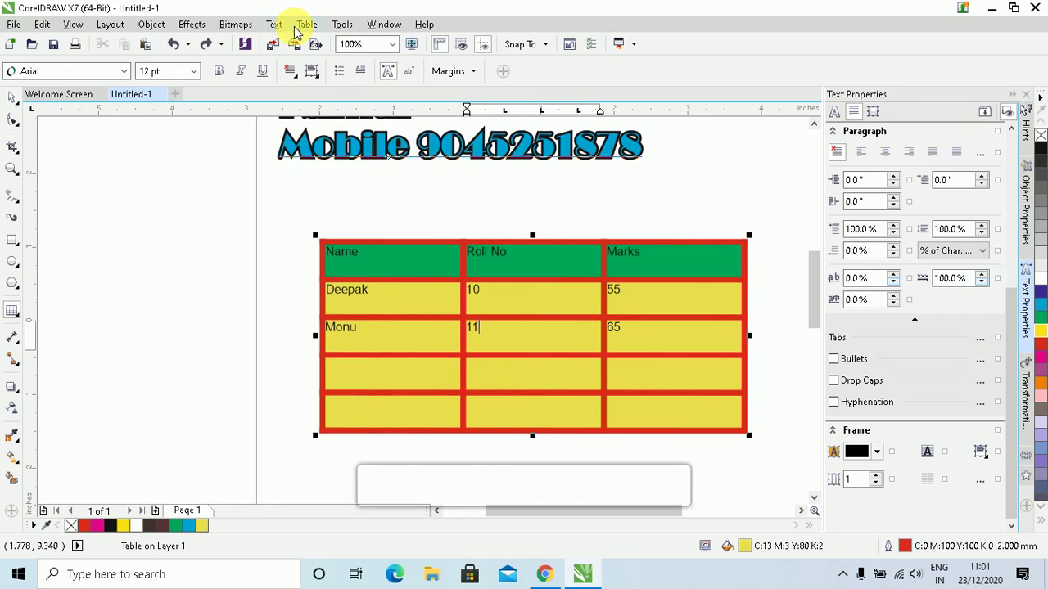
left_click(298, 26)
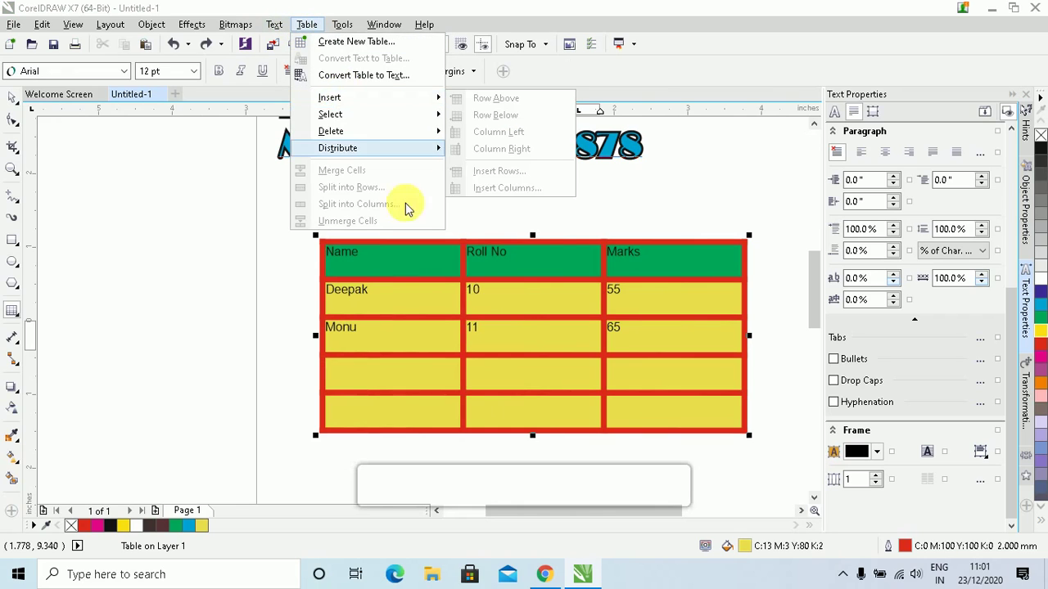
left_click(508, 324)
left_click(525, 385)
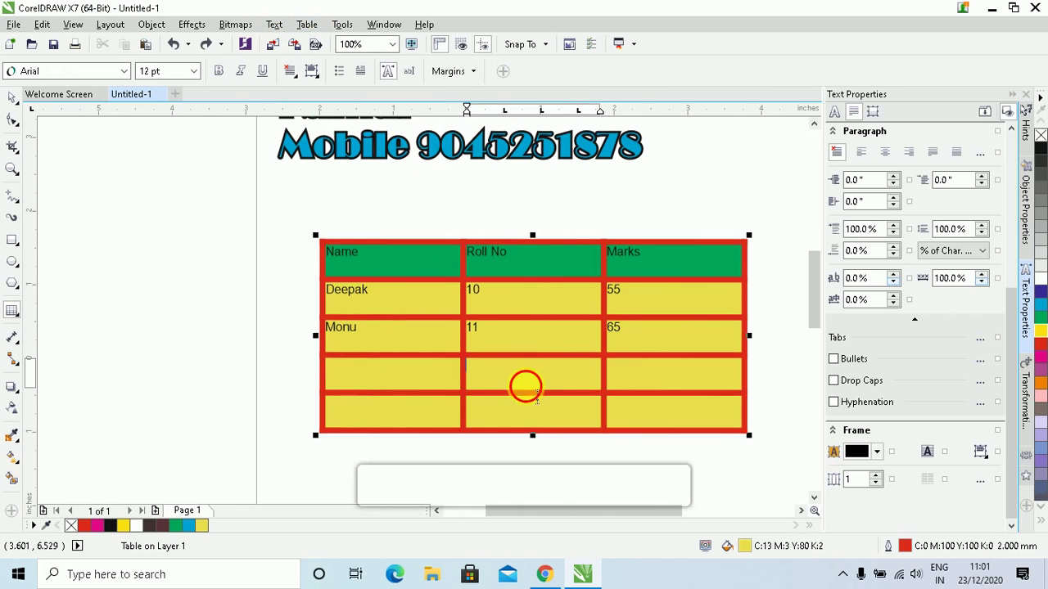
Select the fourth-row Name and Roll No cells and insert a new row above them
left_click(498, 381)
left_click_drag(508, 382, 447, 373)
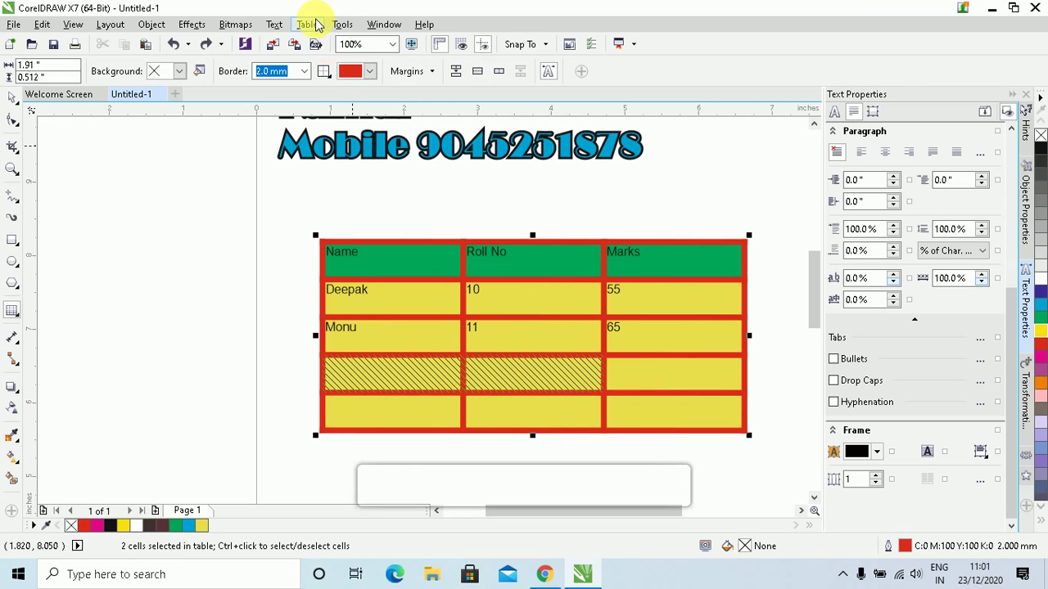
left_click(307, 25)
mouse_move(345, 103)
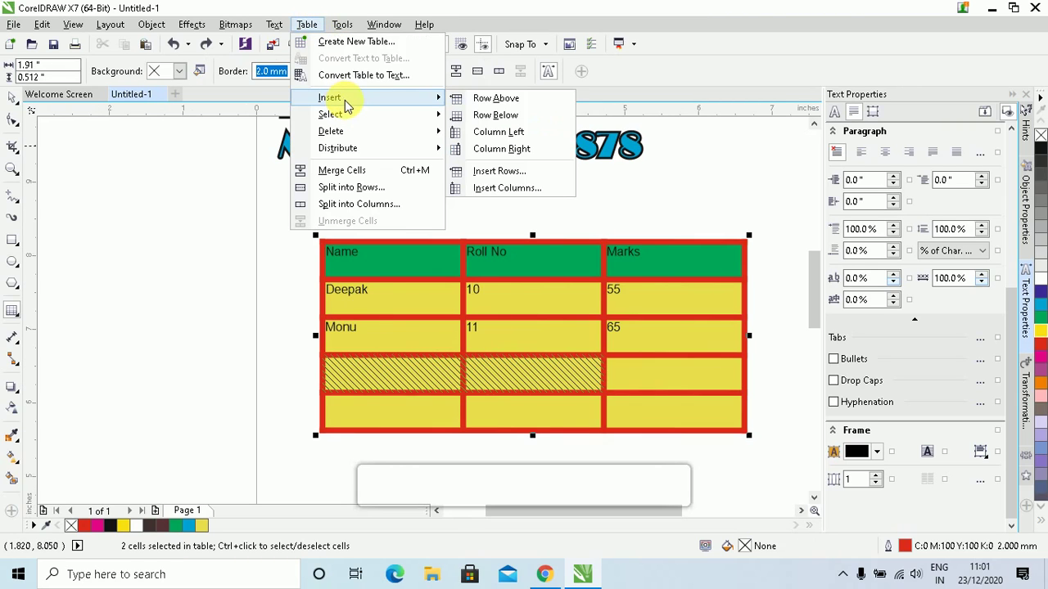
left_click(491, 104)
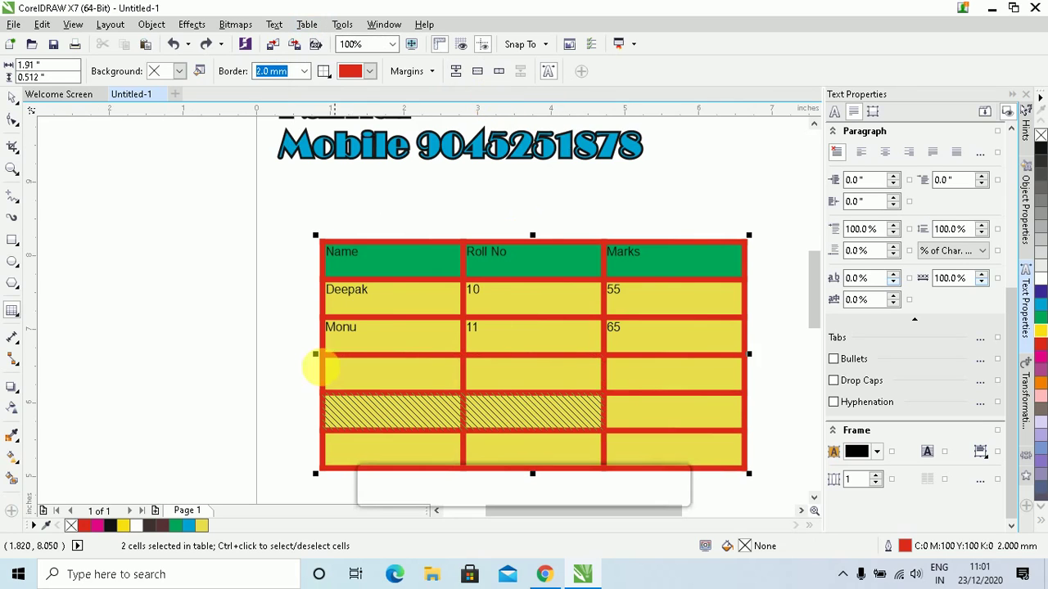
Select row 5's cells, insert columns on the left, then undo the column insertion
left_click(309, 24)
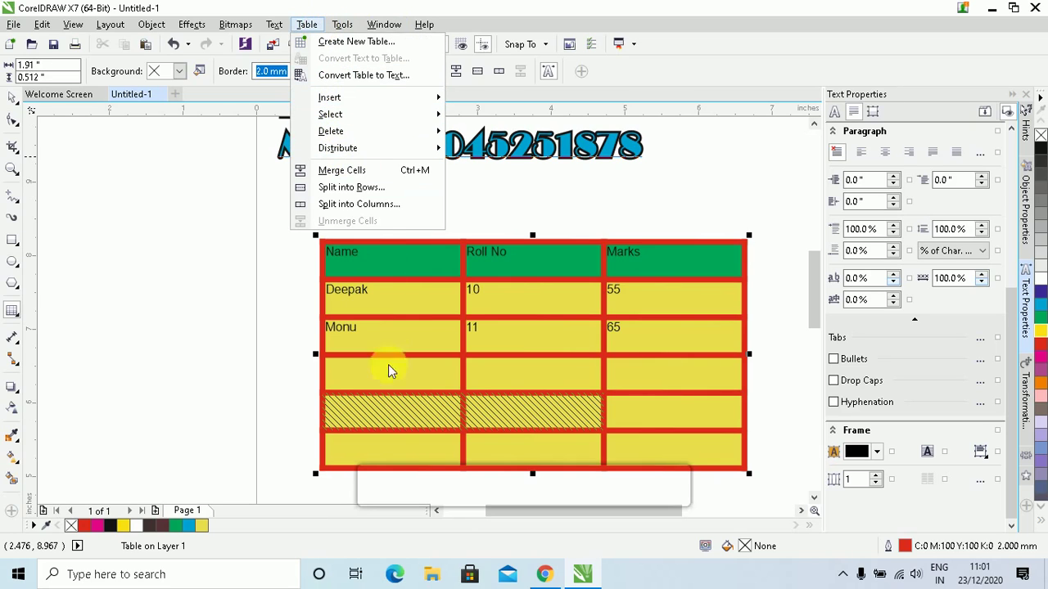
left_click(496, 418)
left_click(497, 416)
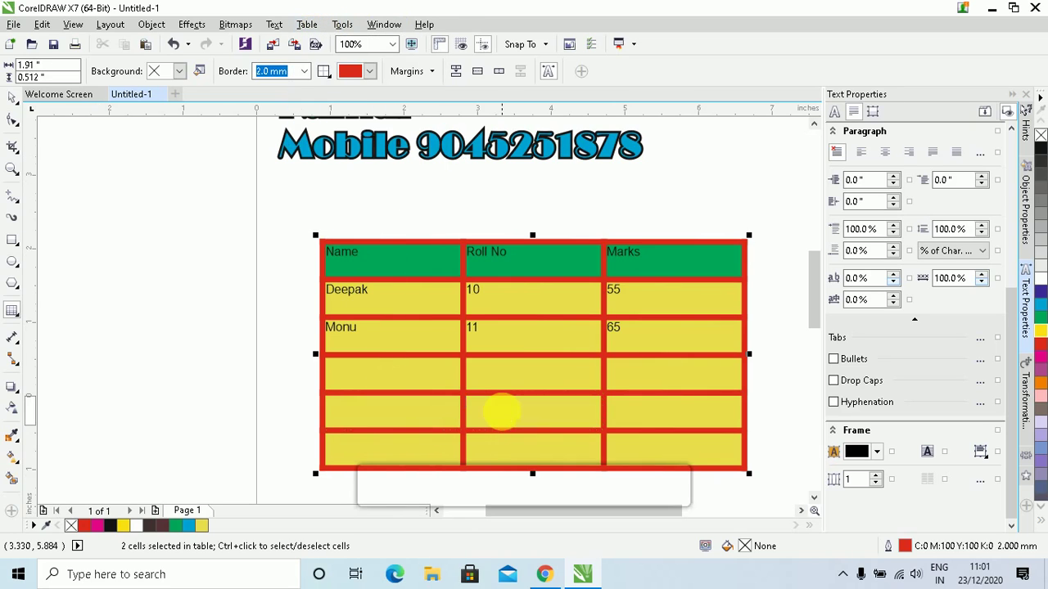
left_click(338, 25)
left_click(341, 24)
left_click(306, 23)
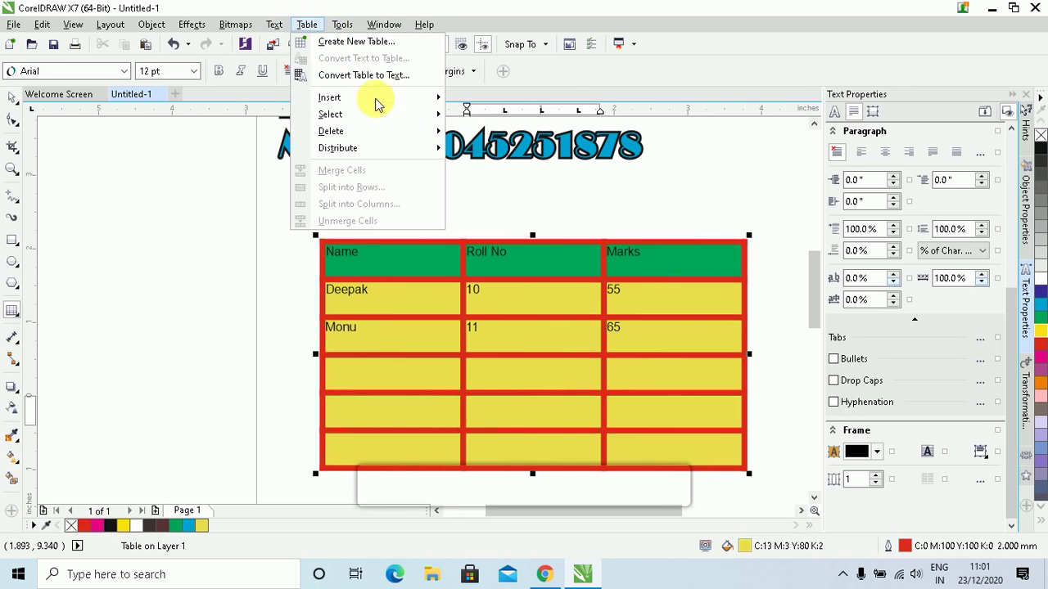
left_click(440, 414)
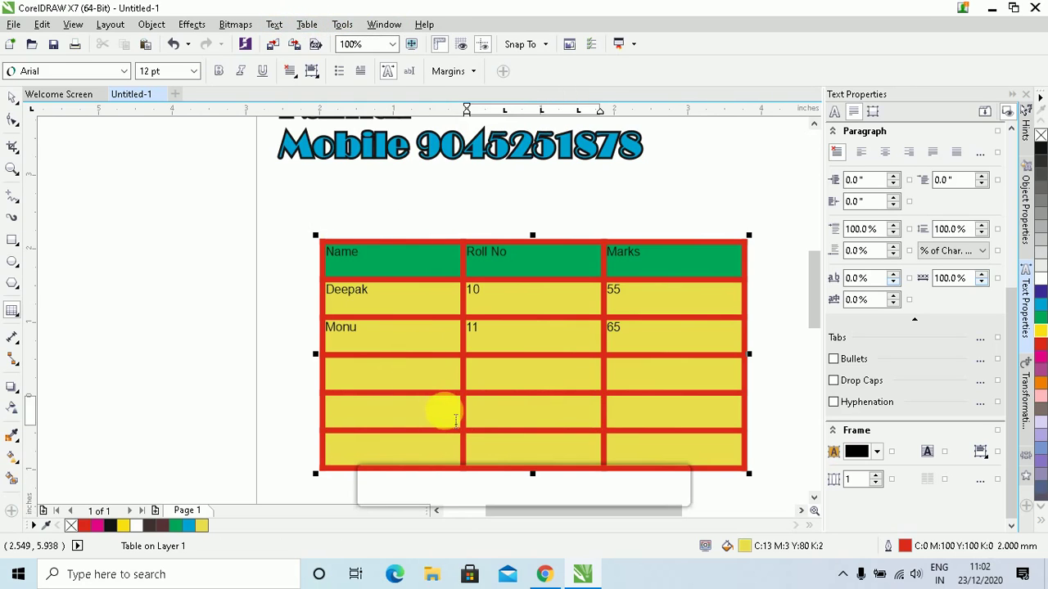
left_click_drag(445, 412, 620, 416)
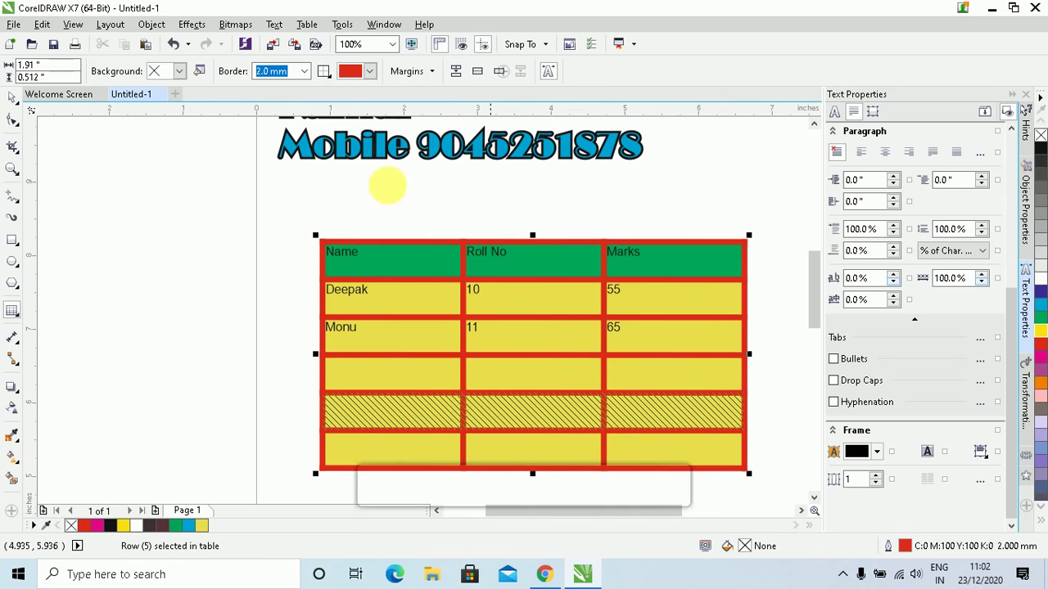
left_click(304, 24)
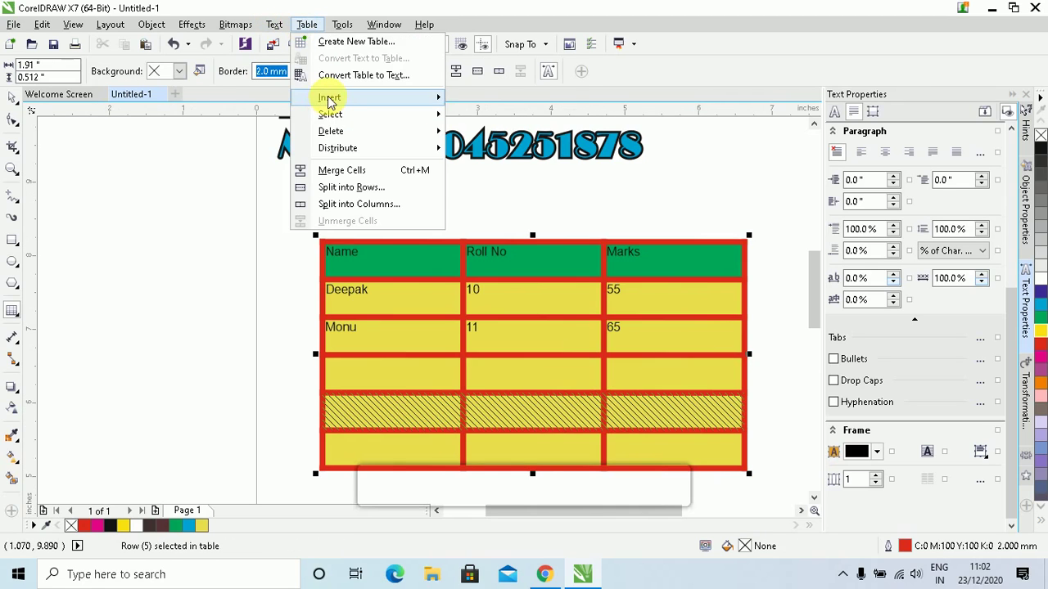
mouse_move(327, 98)
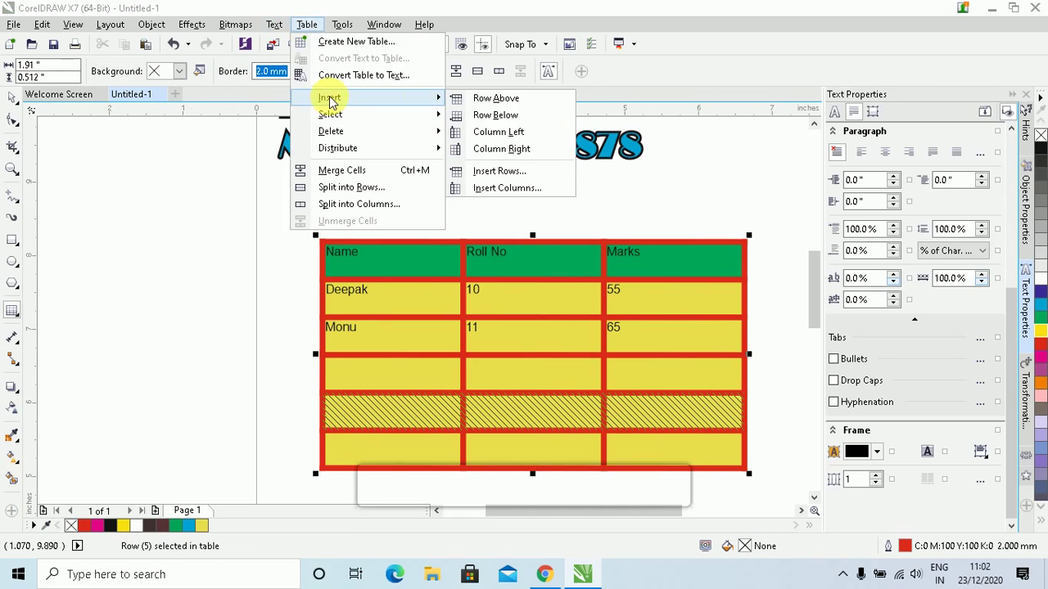
left_click(507, 133)
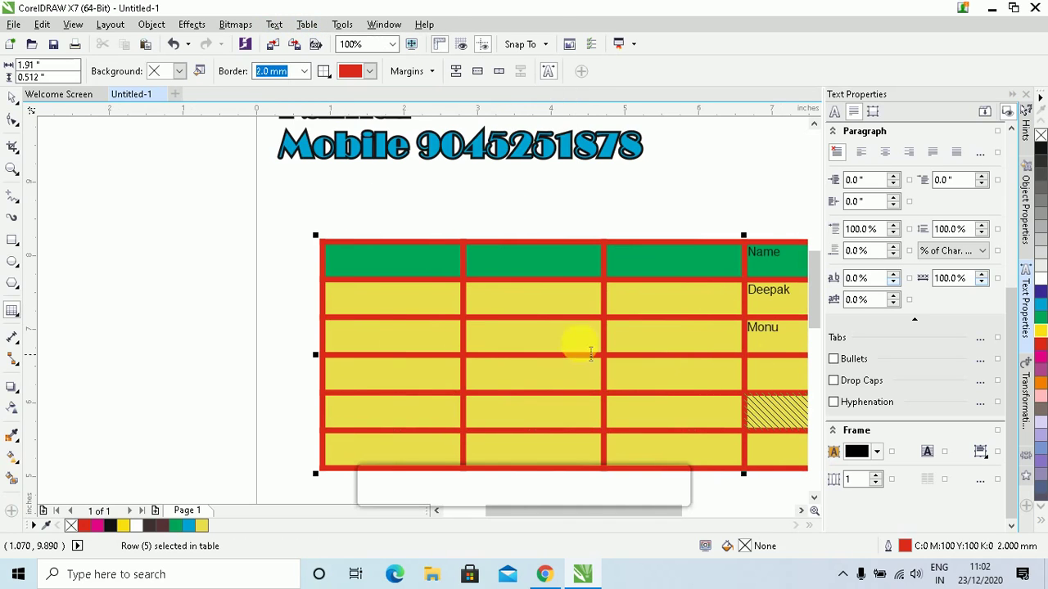
key("ctrl+z")
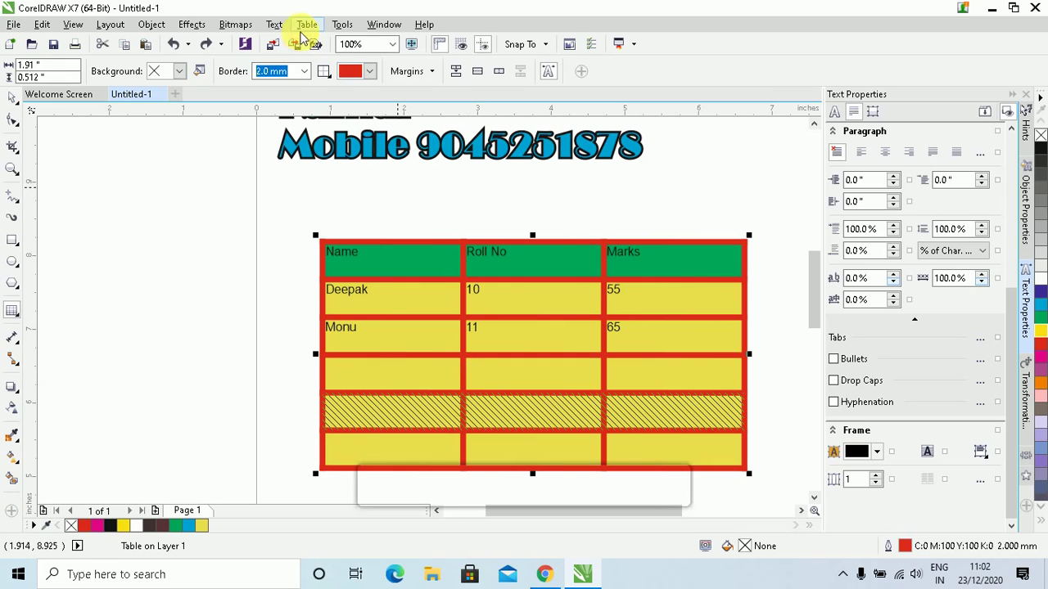
Select every column of the table using the Table menu's Select commands
left_click(306, 25)
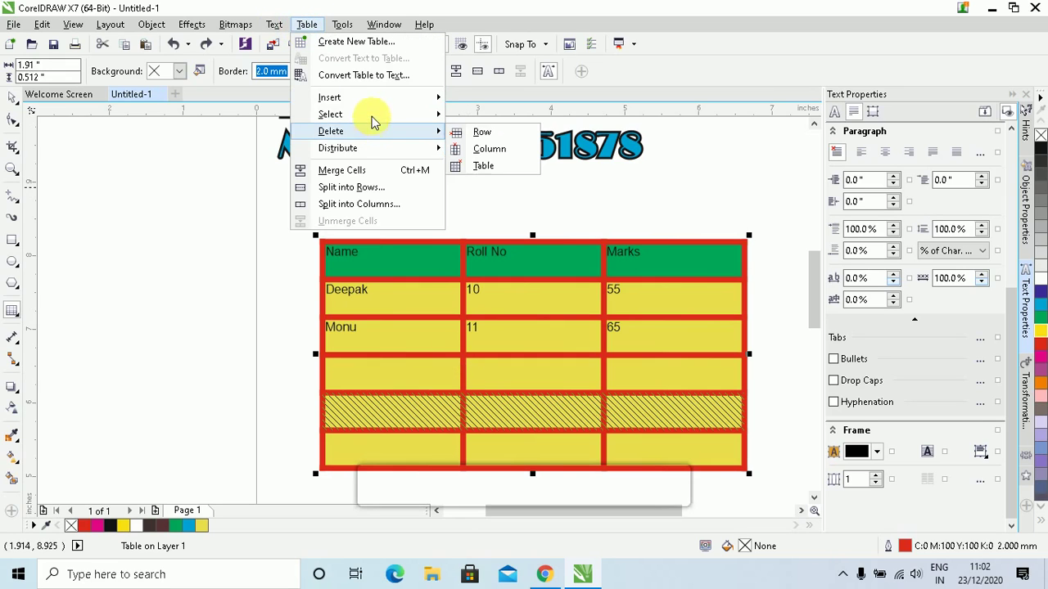
mouse_move(372, 122)
left_click(488, 148)
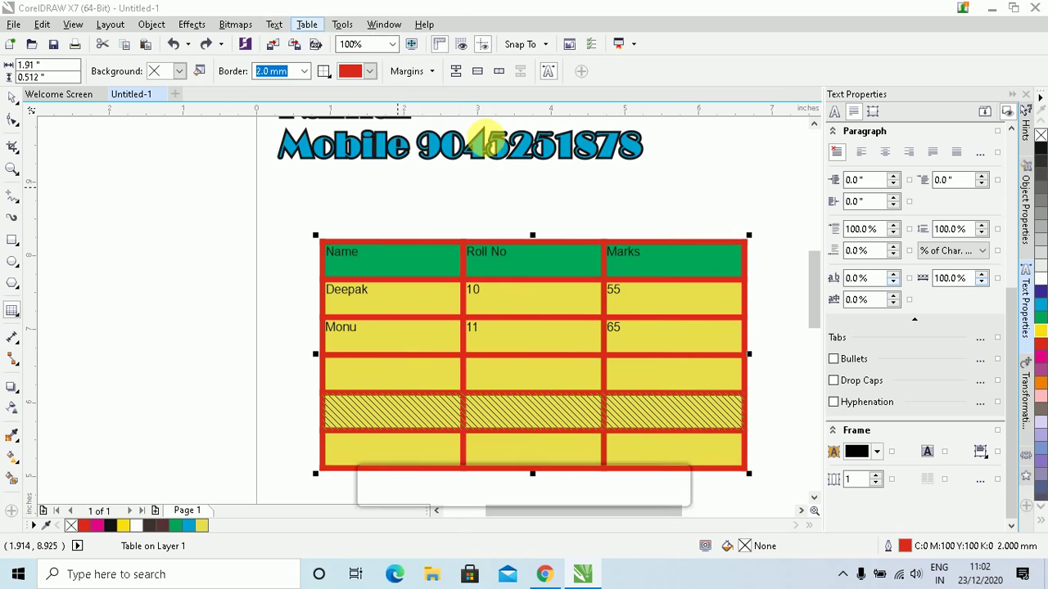
left_click(301, 23)
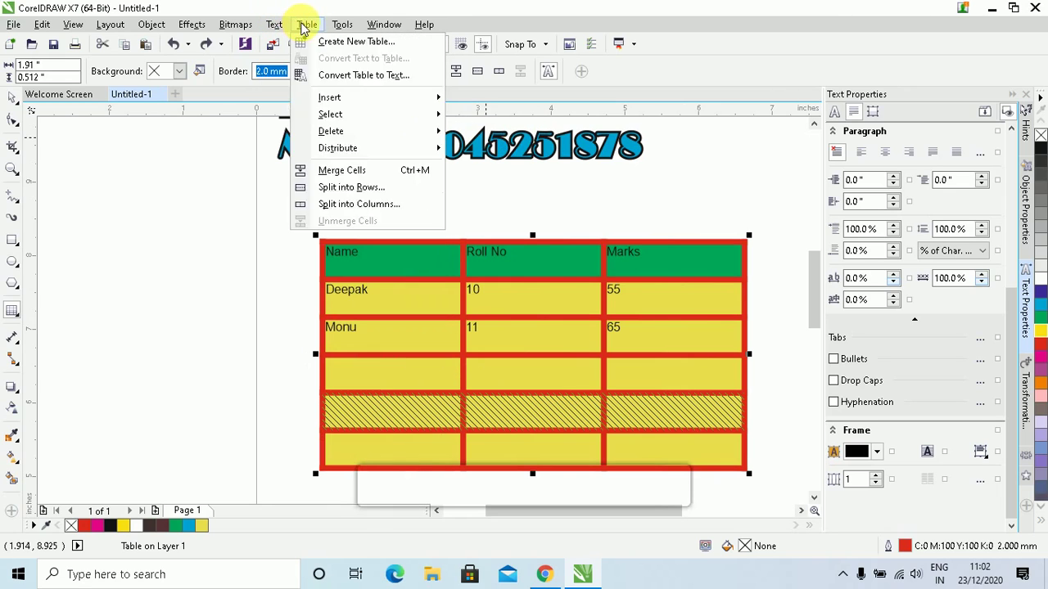
left_click(306, 25)
left_click(315, 29)
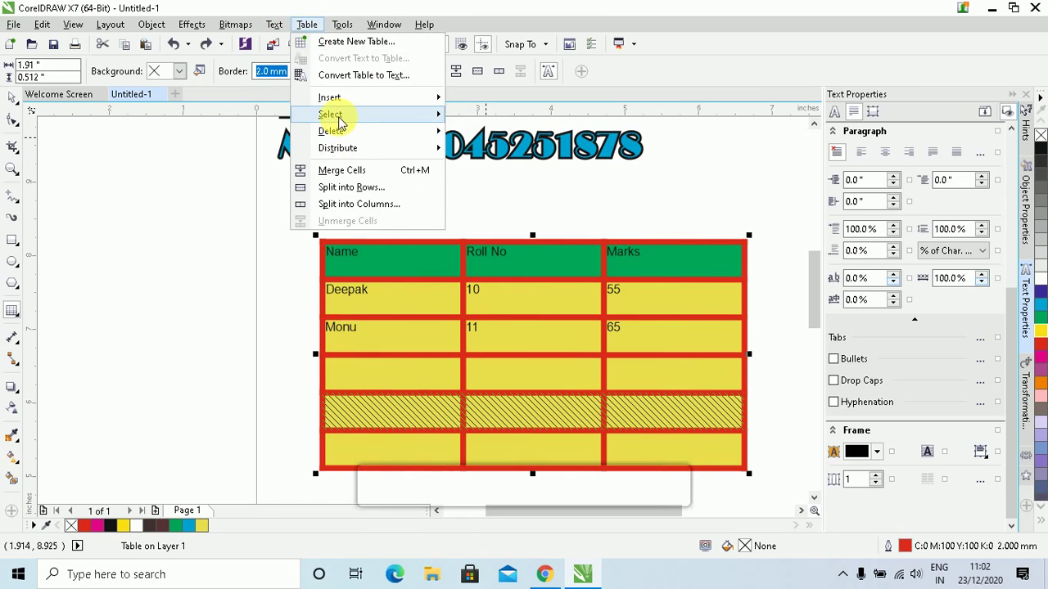
mouse_move(336, 115)
left_click(495, 151)
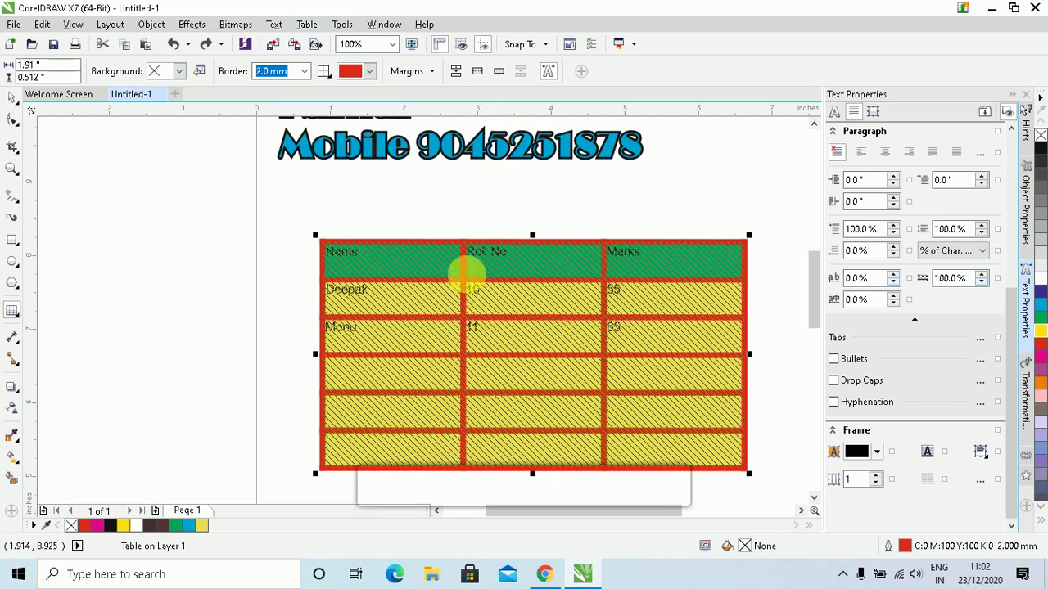
left_click(523, 387)
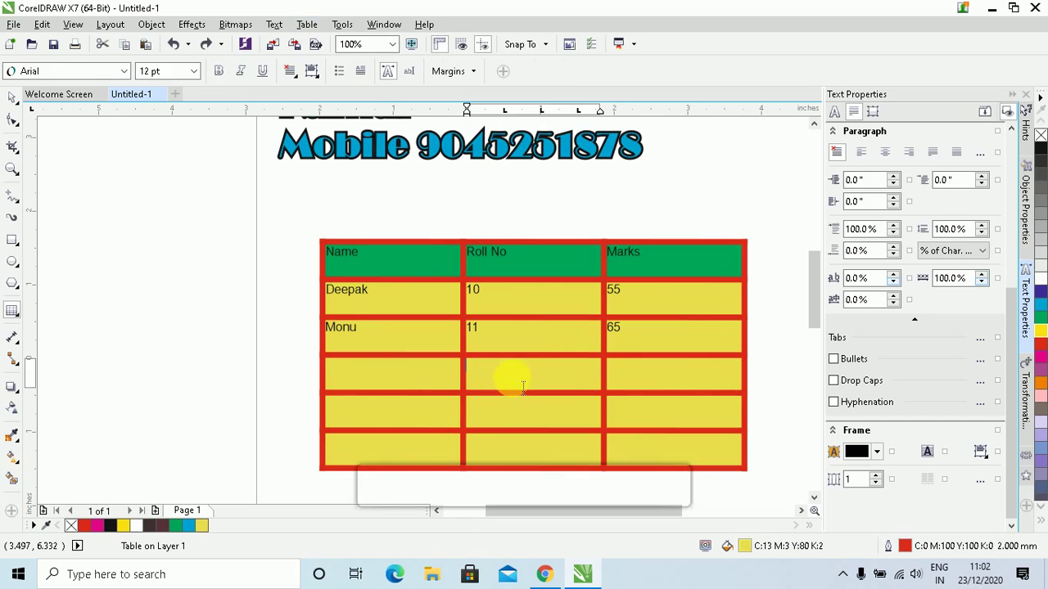
Select the whole table from the Table menu, then dismiss the menu without changes
left_click(307, 24)
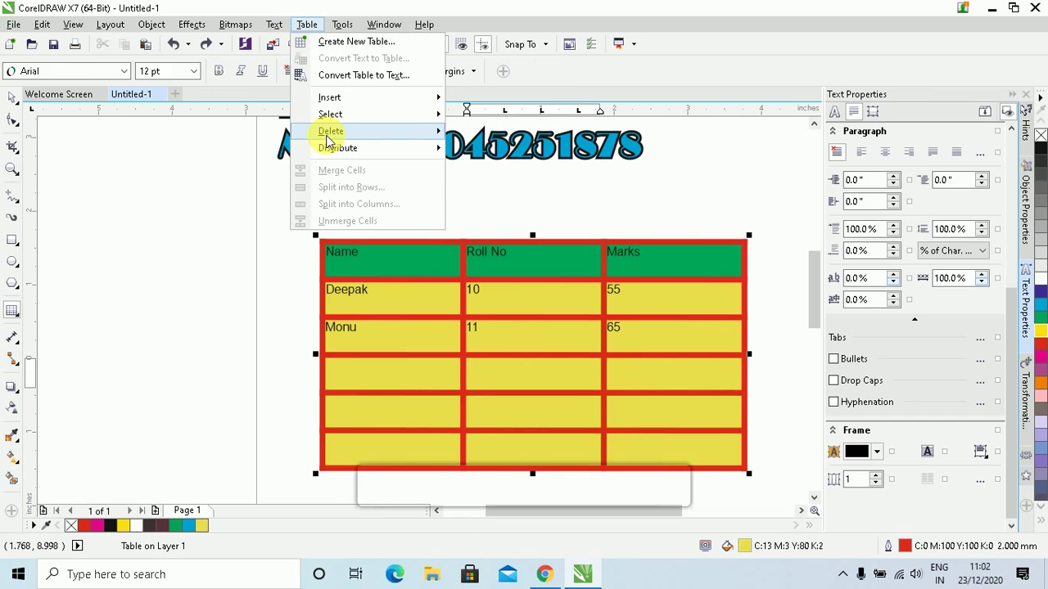
mouse_move(334, 122)
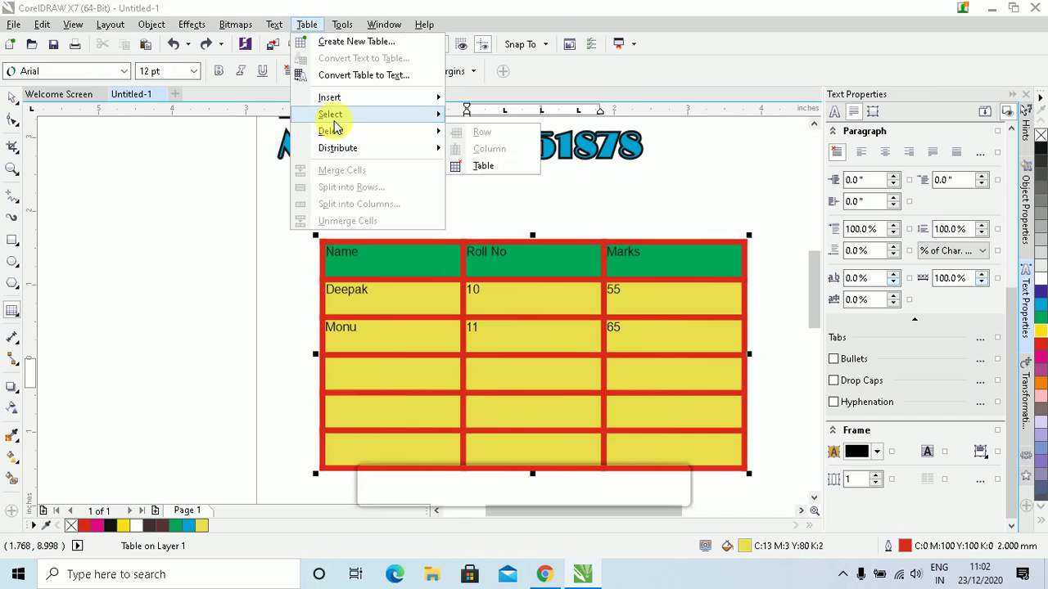
left_click(490, 166)
left_click(514, 375)
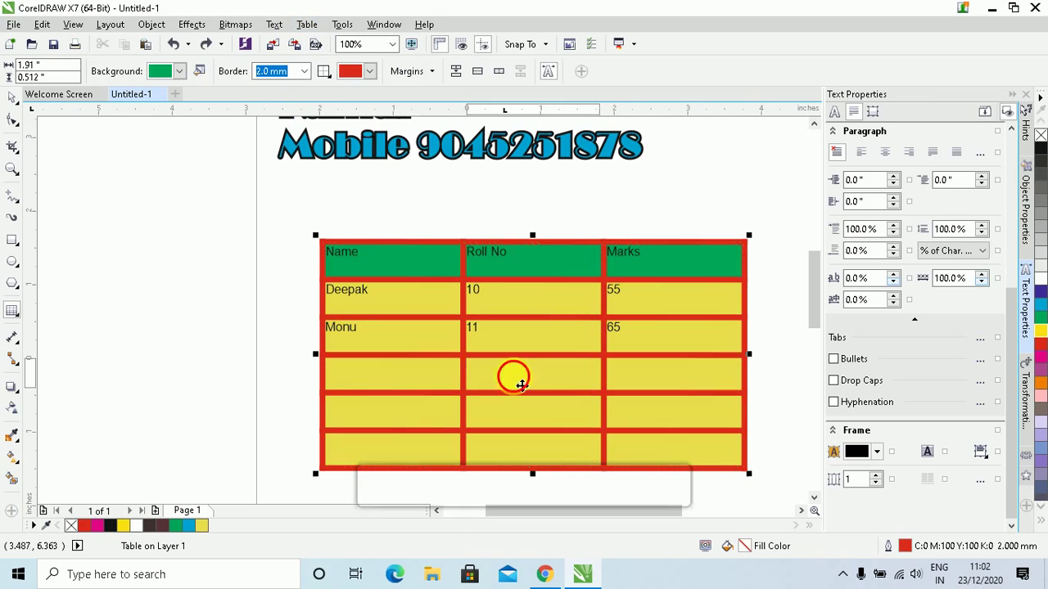
left_click(307, 25)
mouse_move(336, 131)
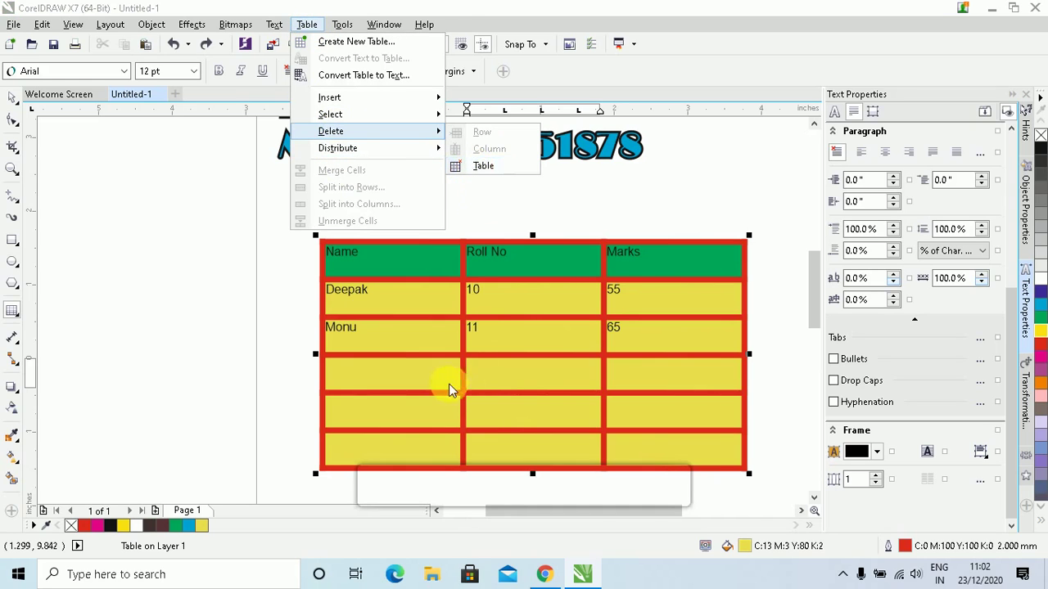
left_click(449, 414)
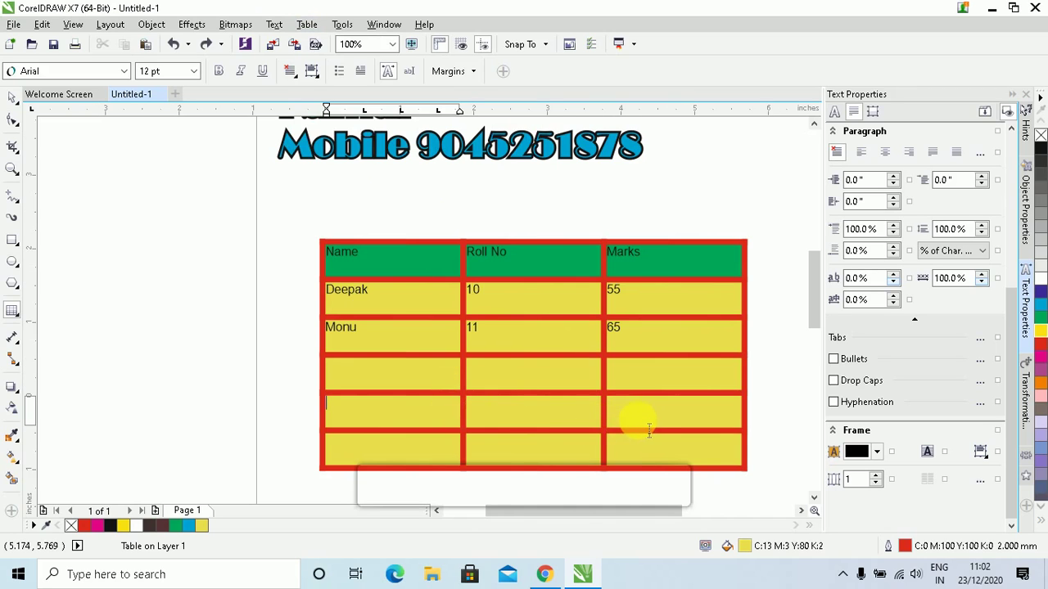
Select all three cells of row 5 and delete that row via Table > Delete > Row
left_click_drag(597, 419, 402, 421)
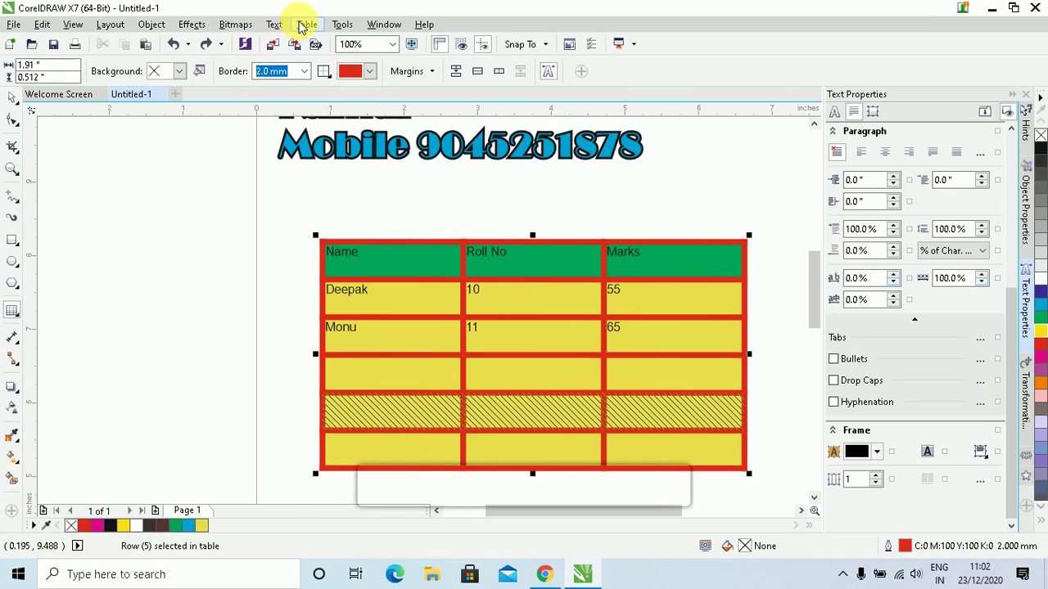
left_click(304, 24)
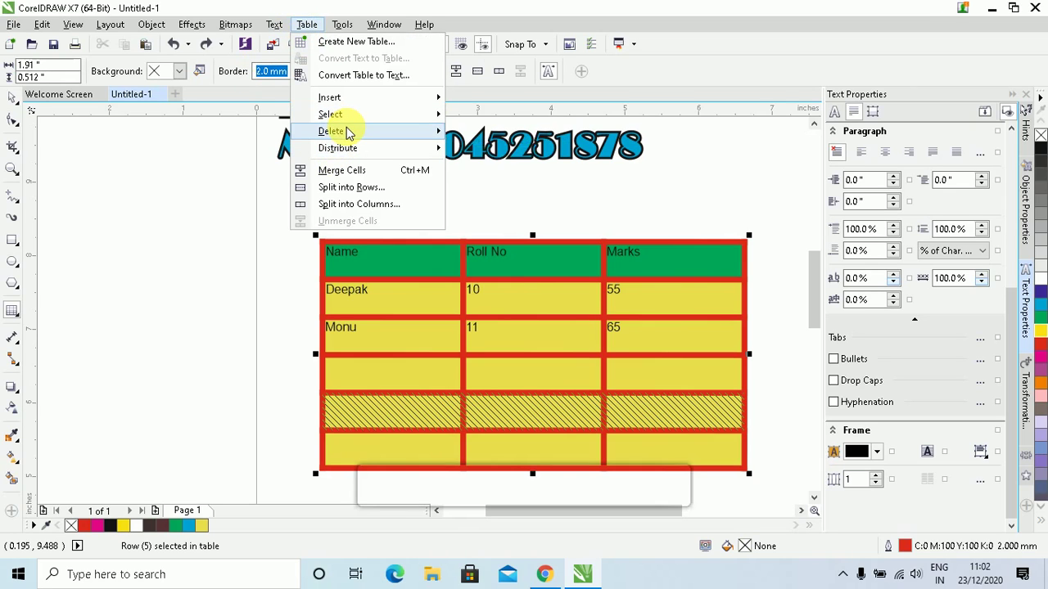
mouse_move(348, 134)
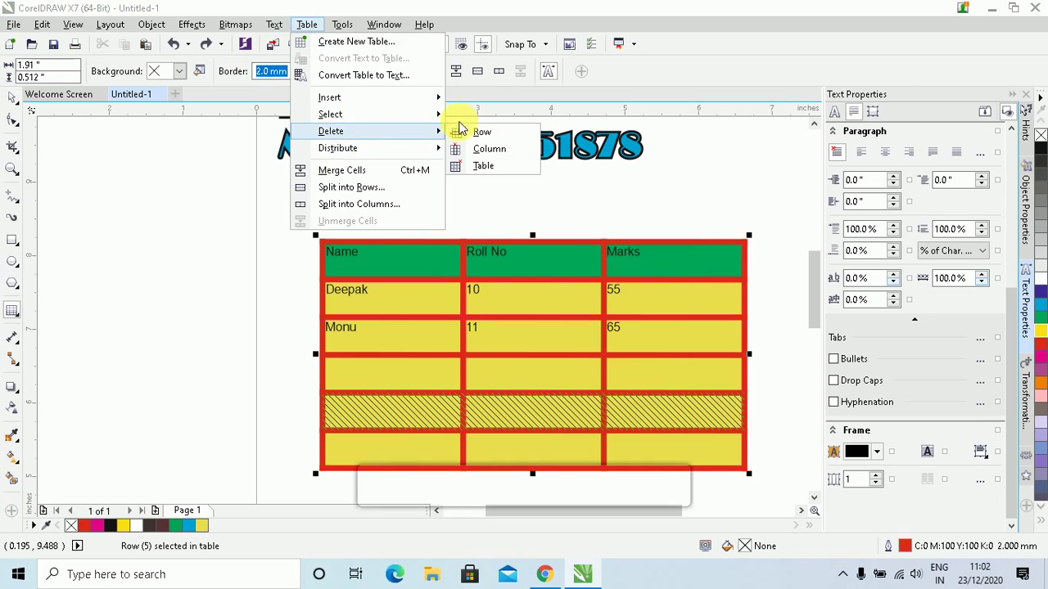
left_click(483, 133)
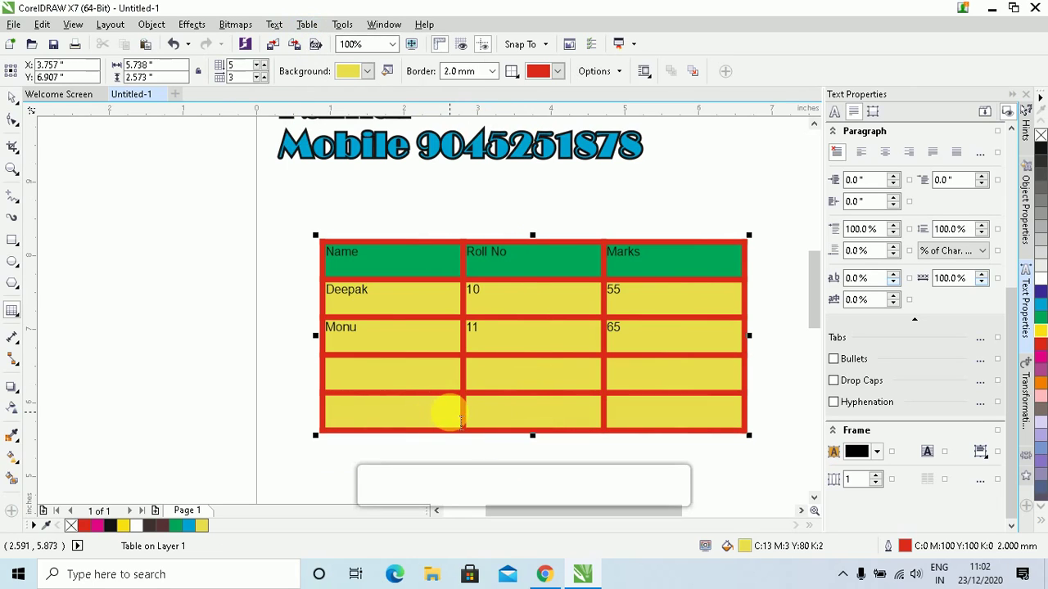
left_click(307, 25)
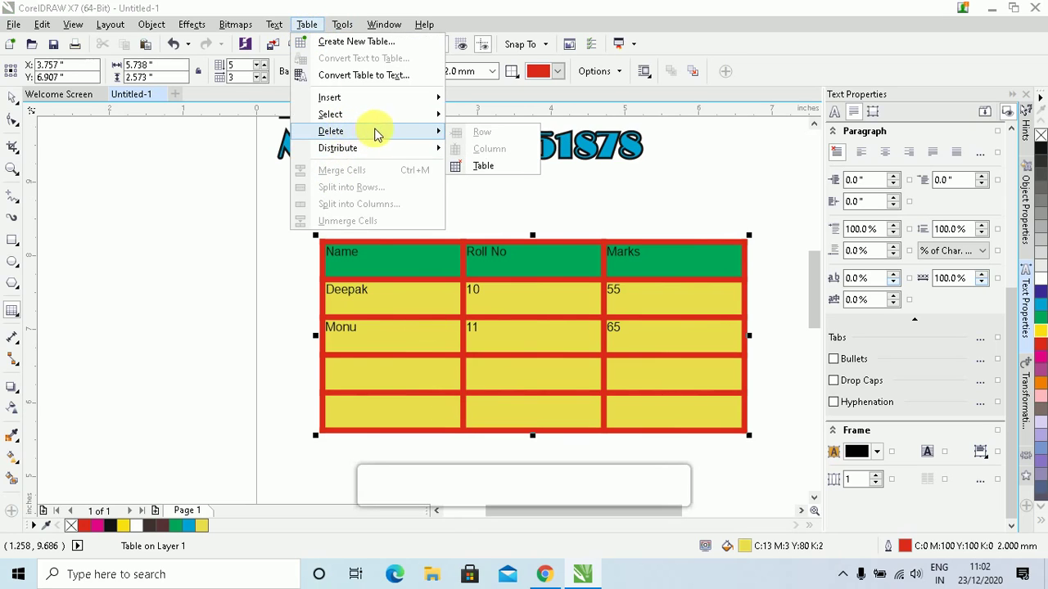
left_click(503, 336)
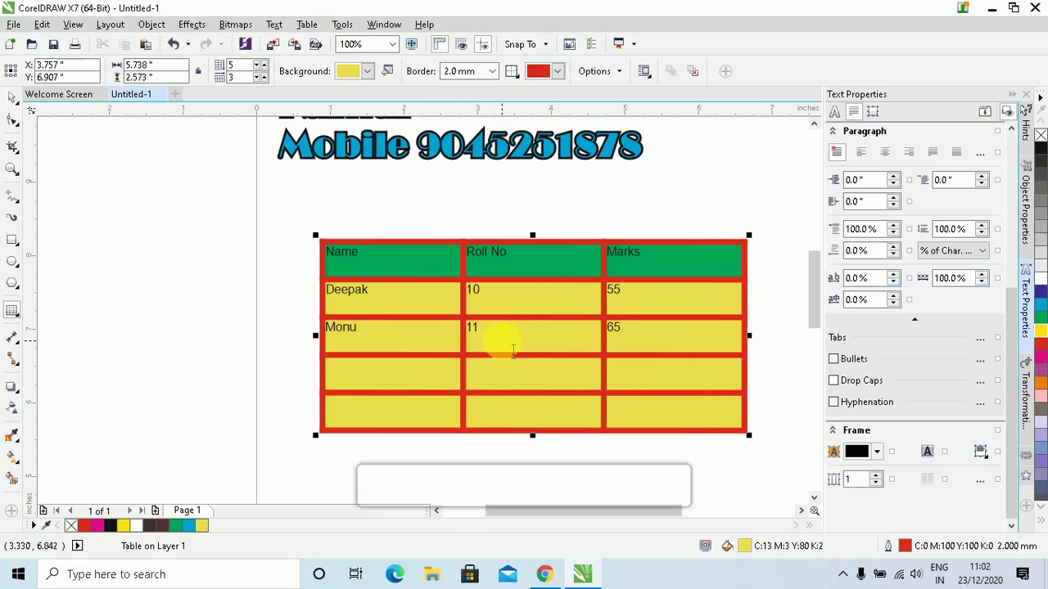
Select the Monu cell and give it a yellow border
left_click(376, 345)
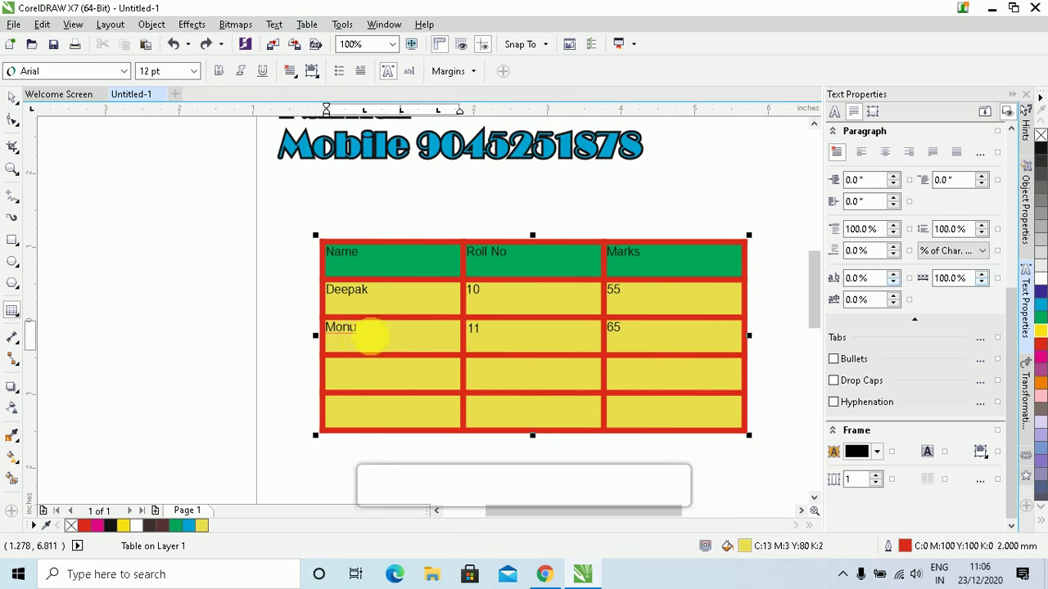
left_click_drag(390, 342, 290, 330)
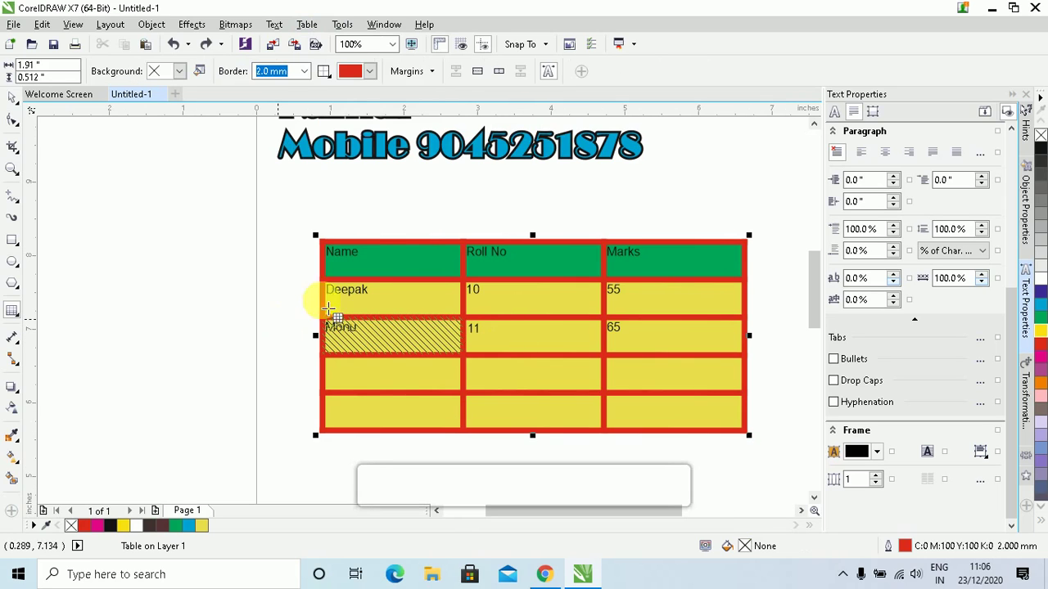
left_click(386, 339)
left_click_drag(312, 329, 310, 329)
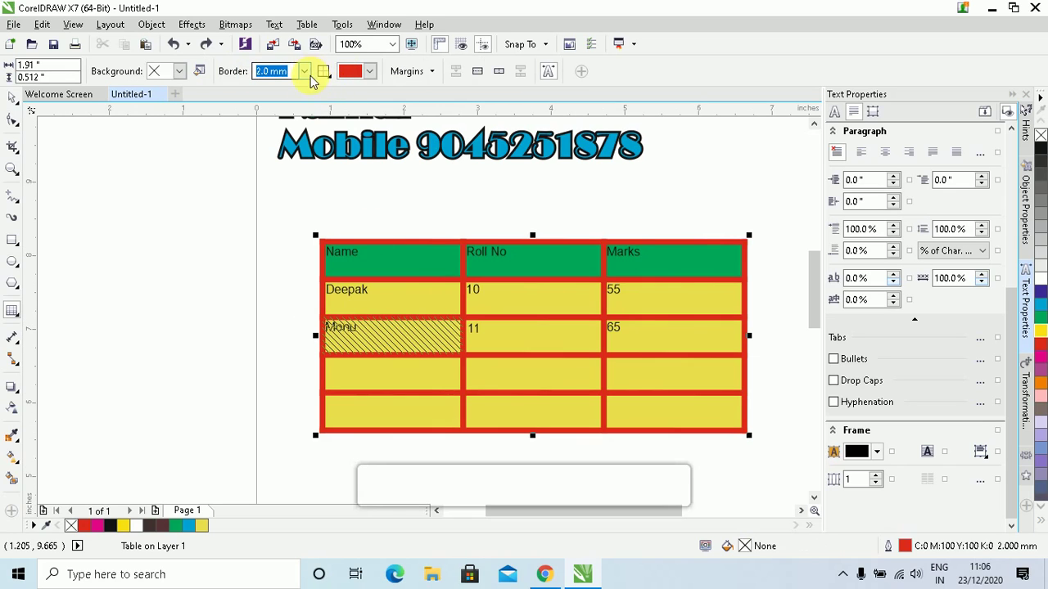
left_click(304, 72)
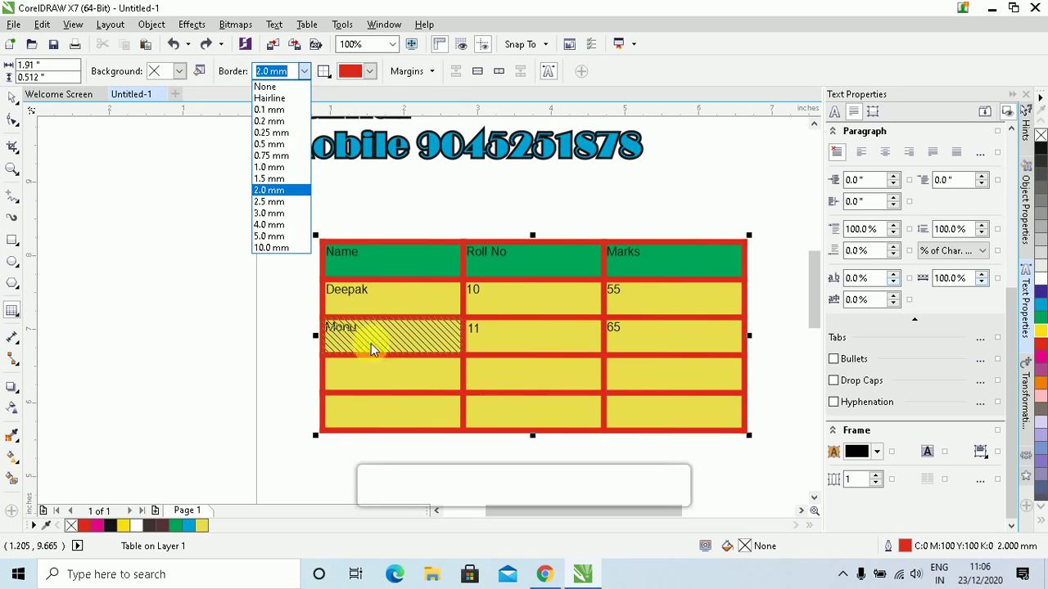
left_click(370, 74)
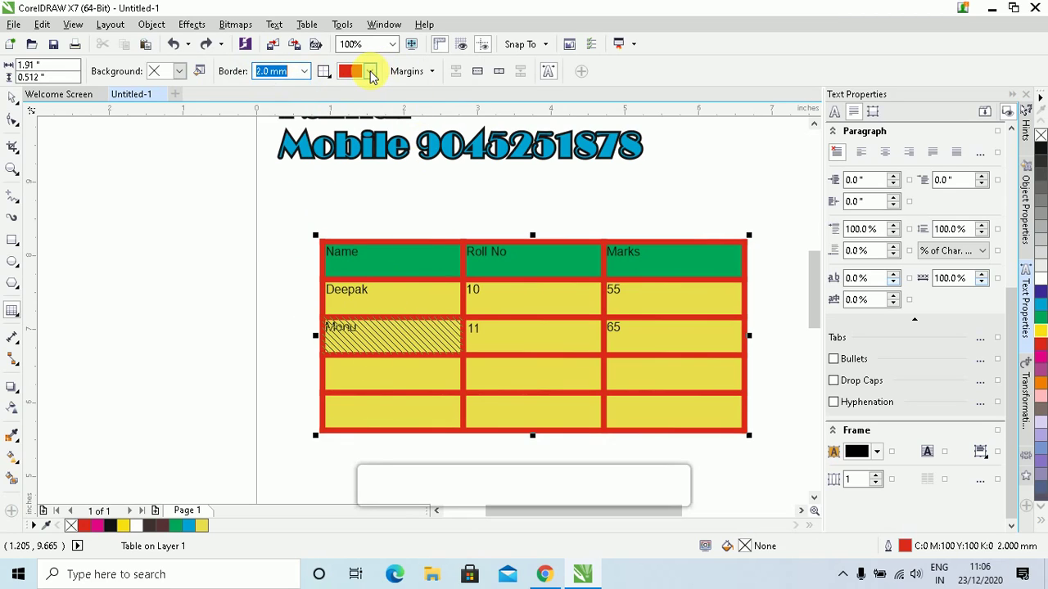
left_click(371, 73)
left_click(378, 114)
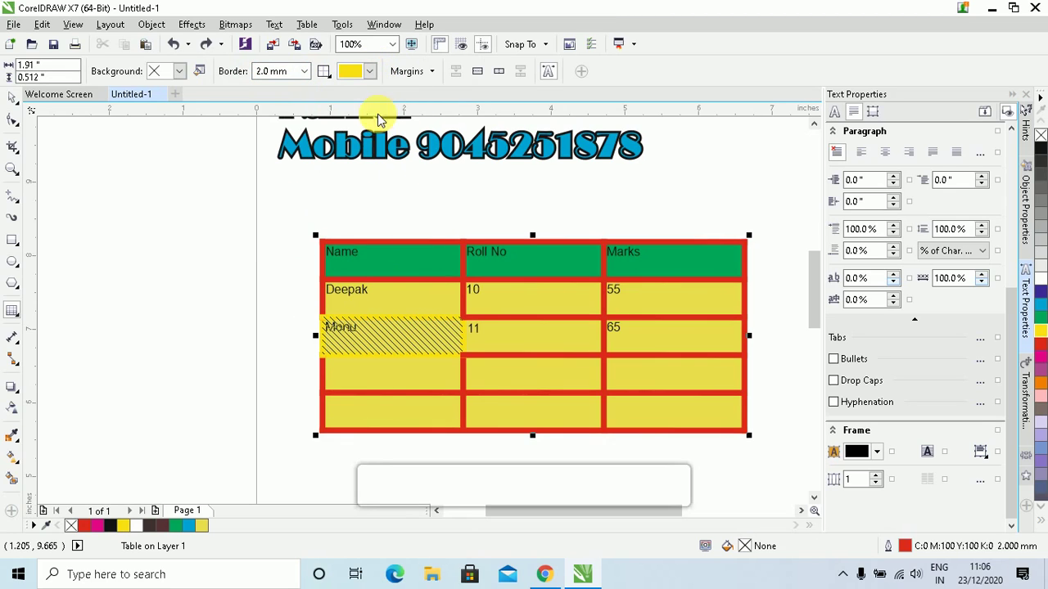
Unlock the Monu cell's margins and raise its top margin to 0.24" so the name sits lower
left_click(431, 72)
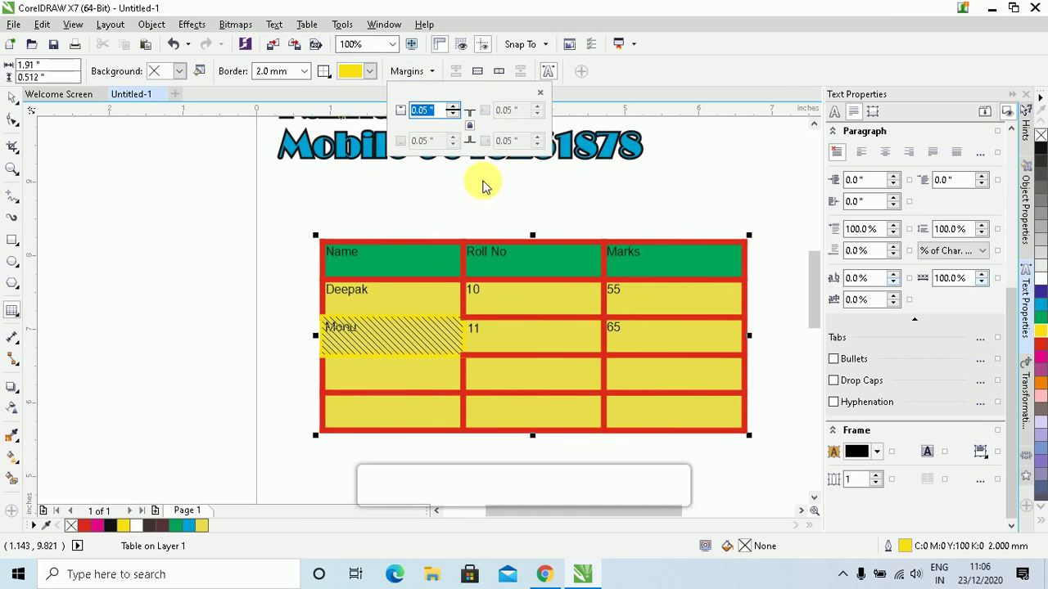
left_click(471, 129)
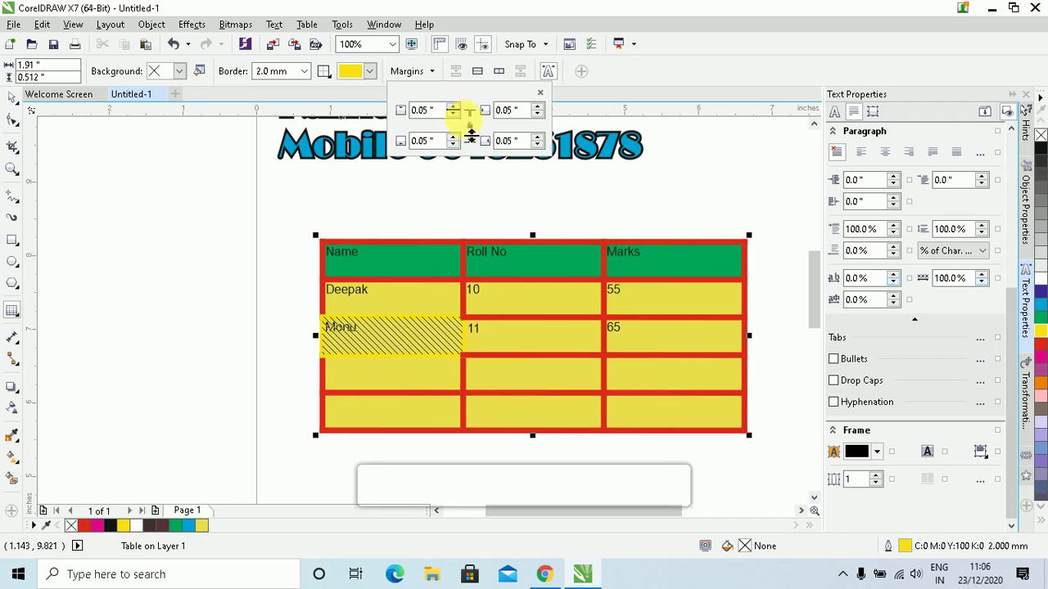
left_click(453, 107)
left_click(453, 107)
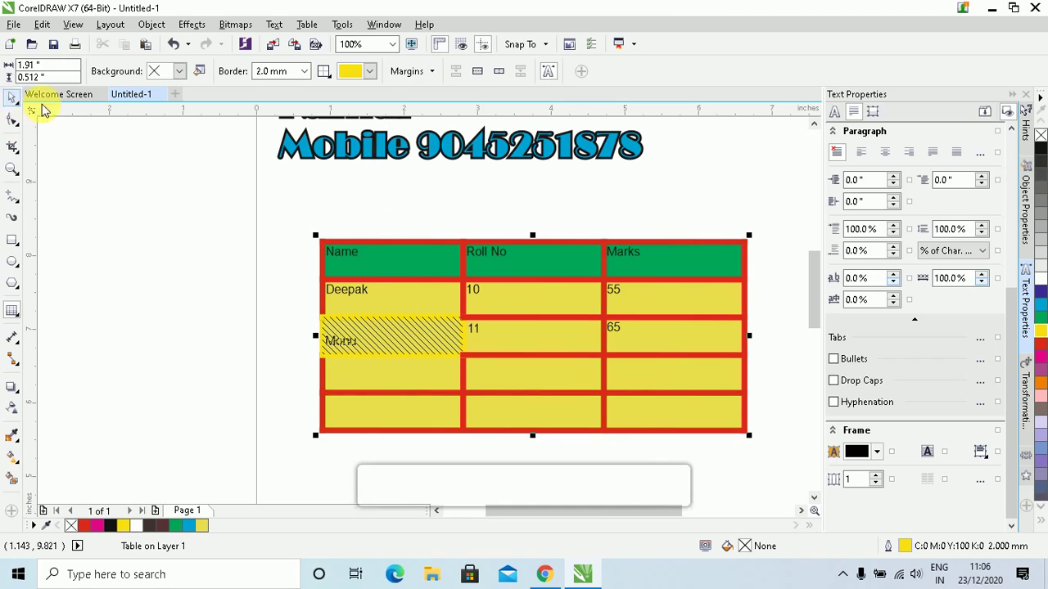
left_click(12, 98)
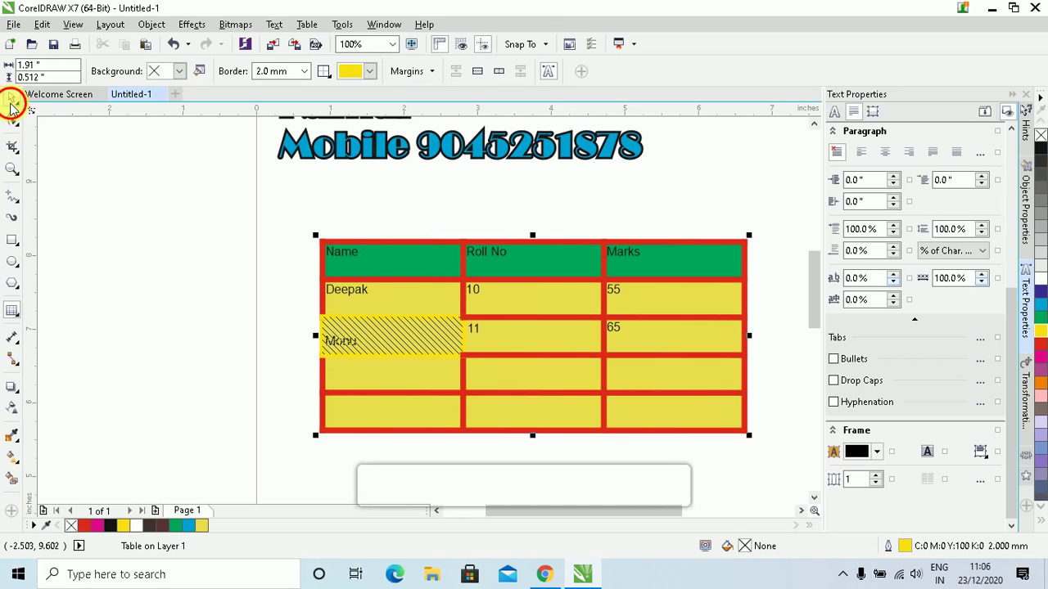
left_click(396, 199)
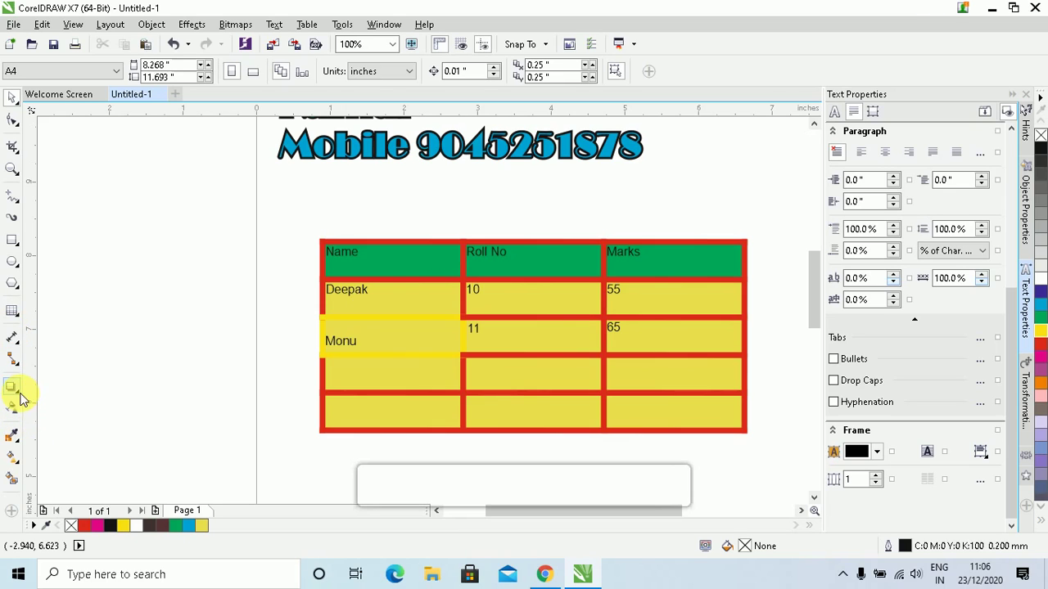
left_click(14, 320)
left_click(41, 307)
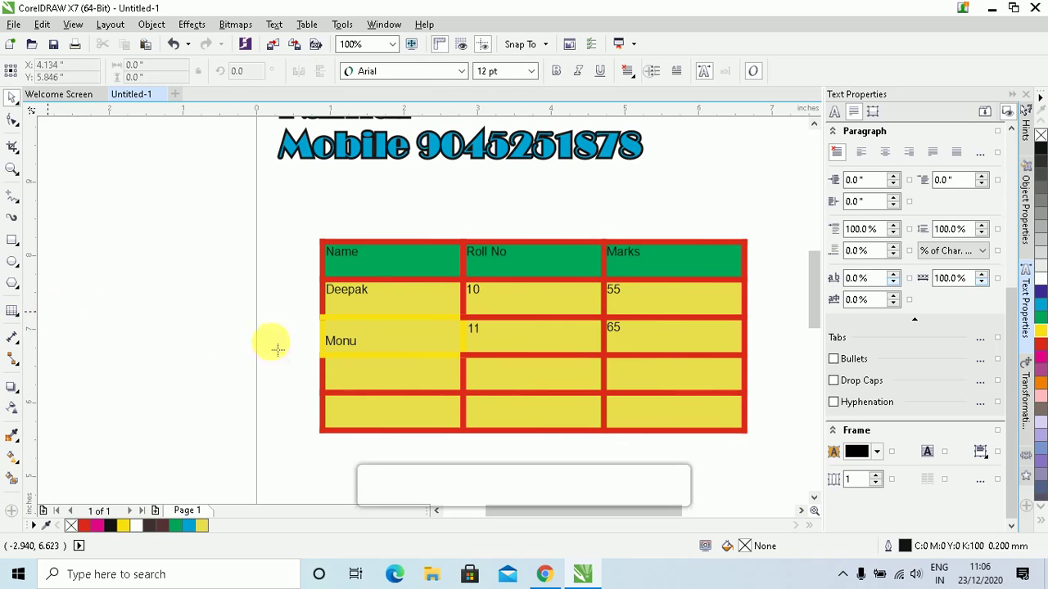